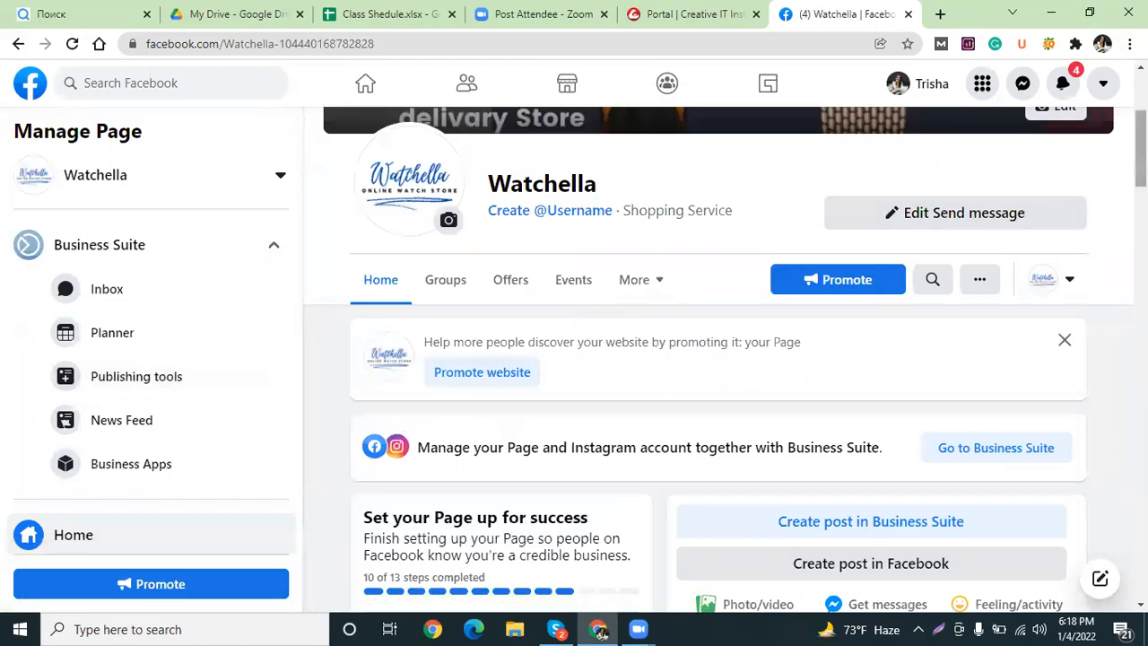
Start a Watchella post and move it into the Business Suite planner in a new tab.
scroll(1140, 148, down, 3)
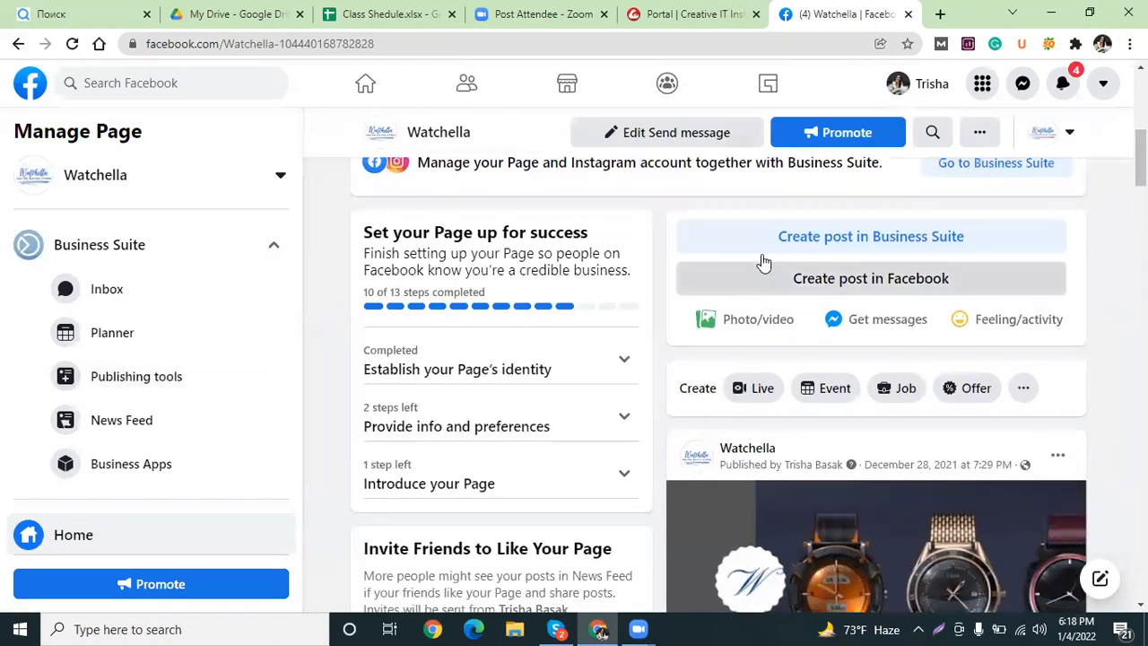
click(925, 285)
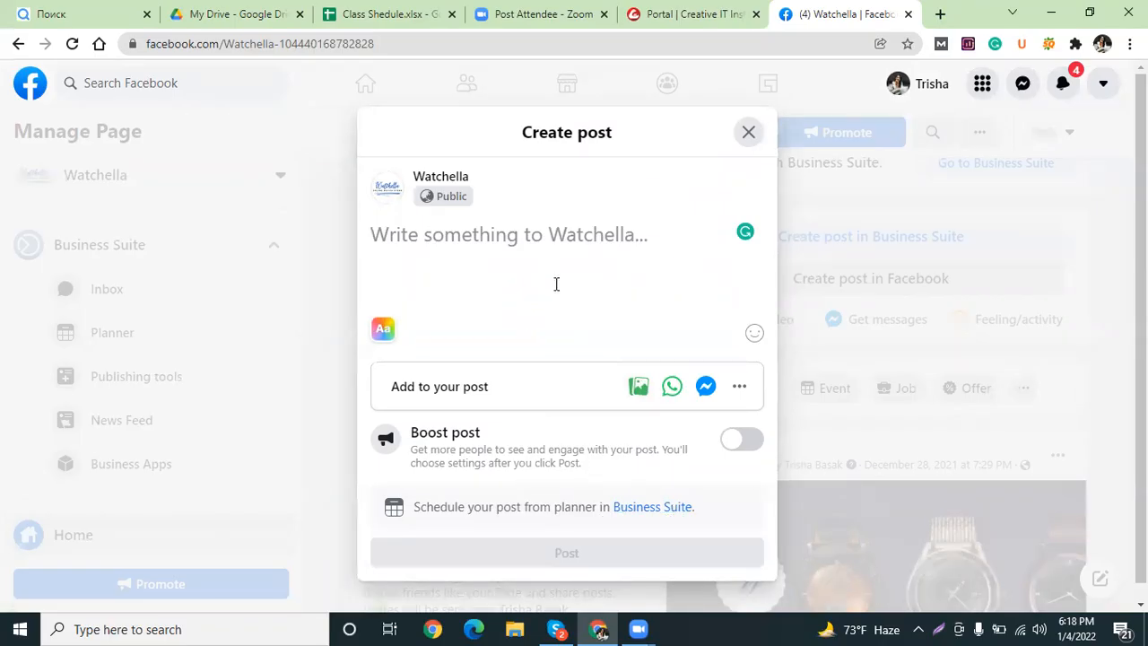
click(664, 509)
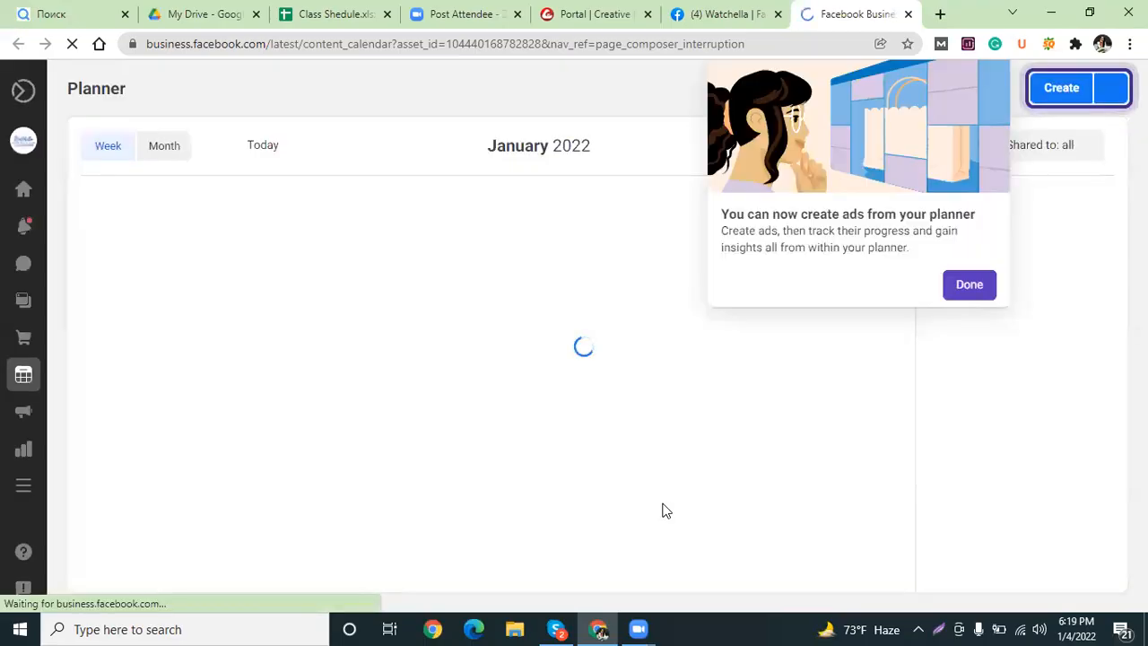
Dismiss the ads and Planner tips, then start a new post with Create.
click(964, 285)
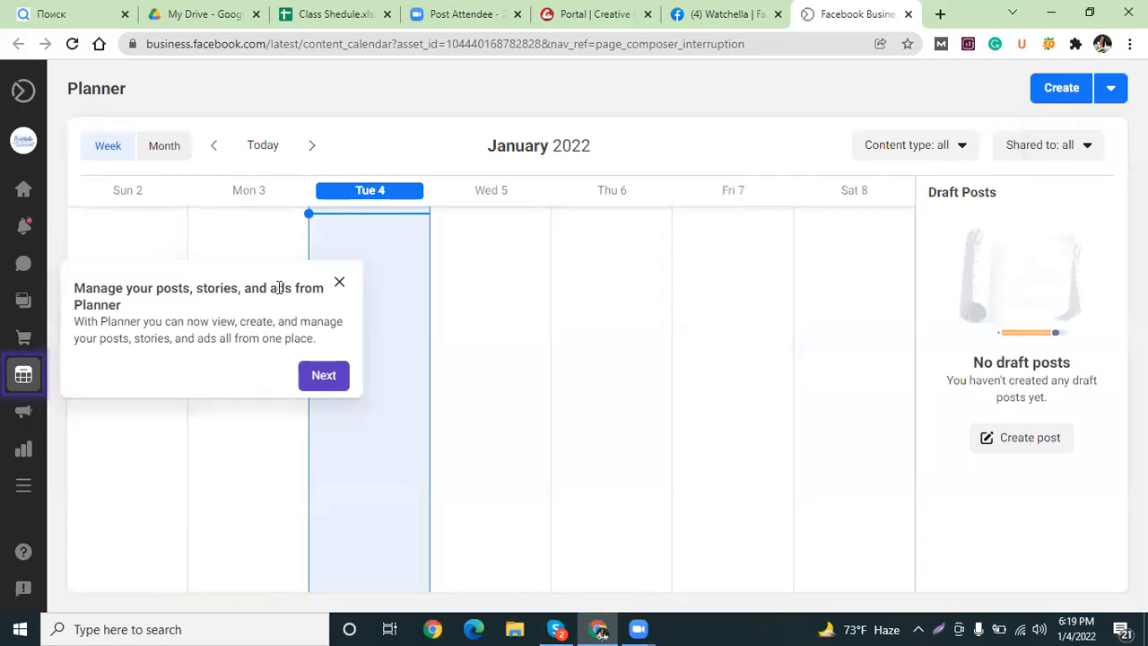
click(339, 285)
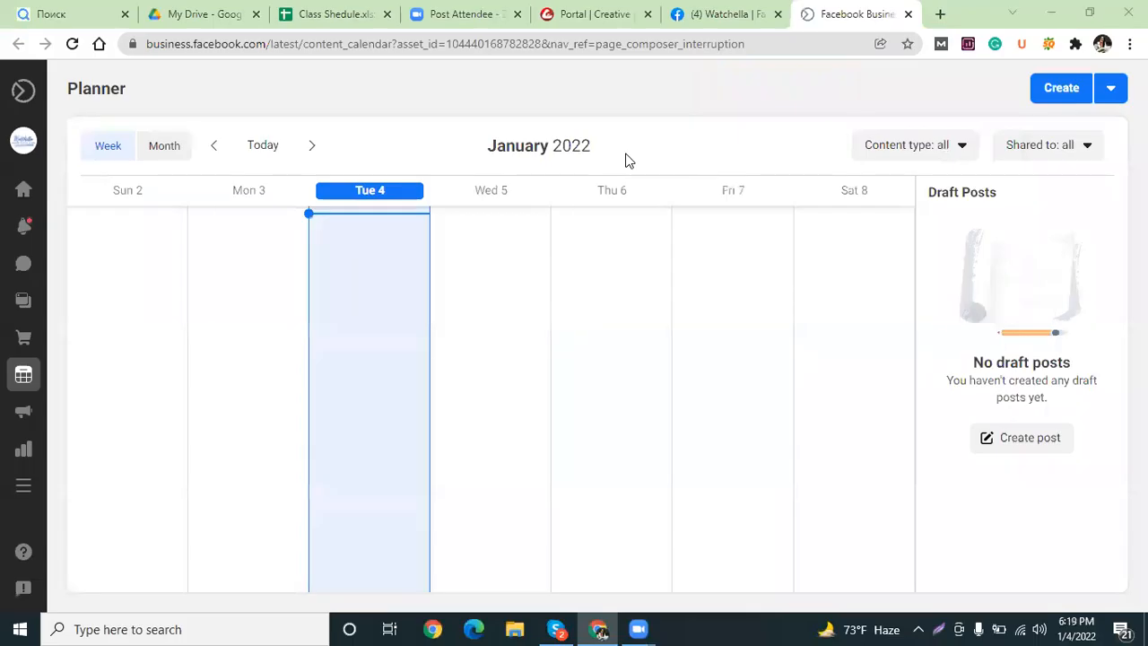
mouse_move(388, 258)
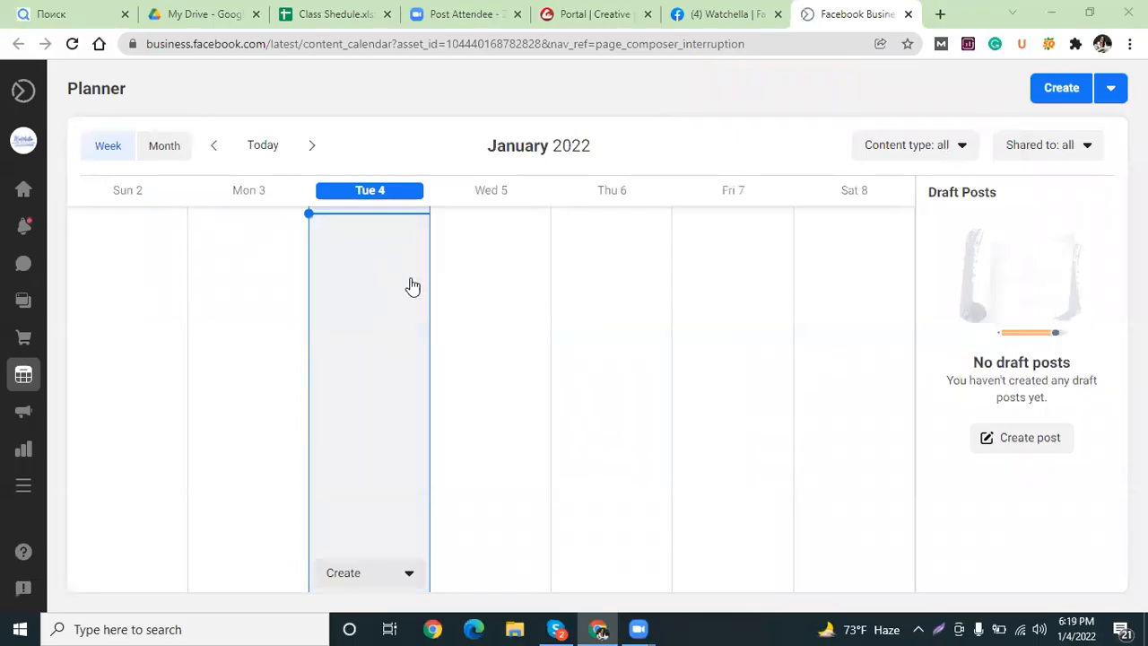
click(1064, 95)
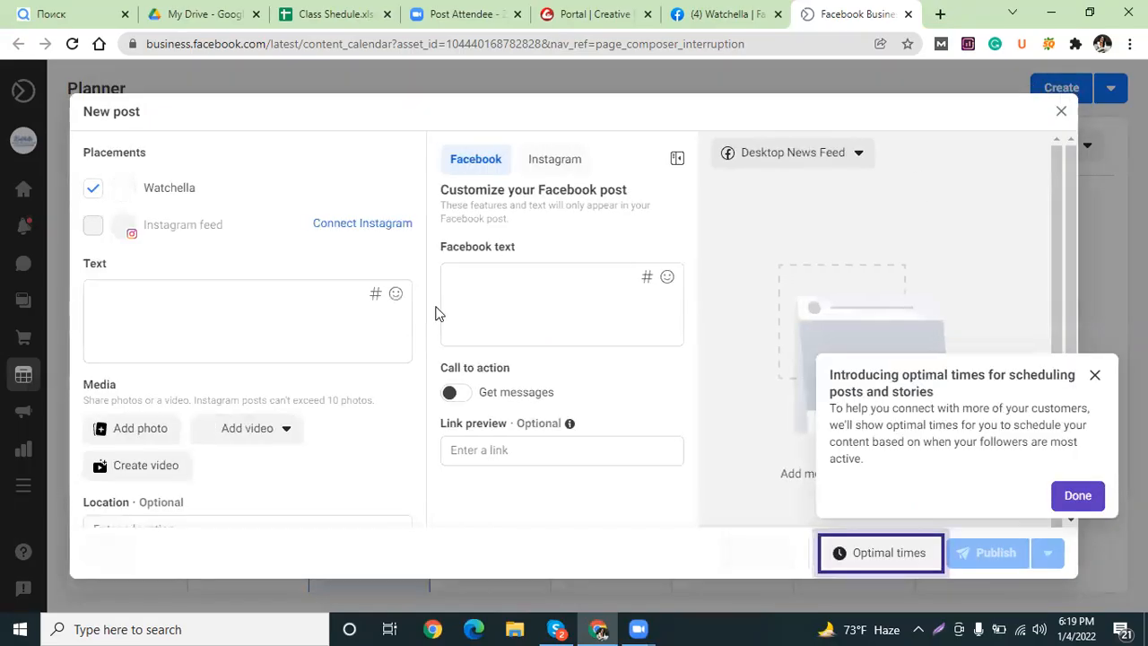
Enter the placeholder text 'ghftdu' as the post body and check the preview.
click(119, 318)
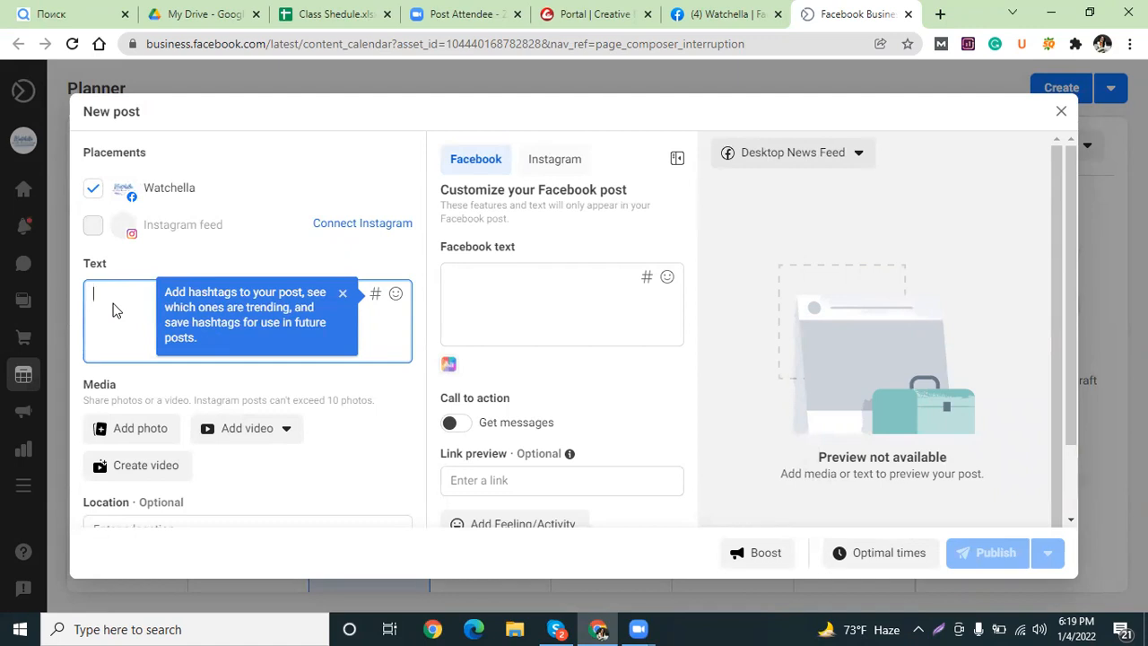
text(ghftdu)
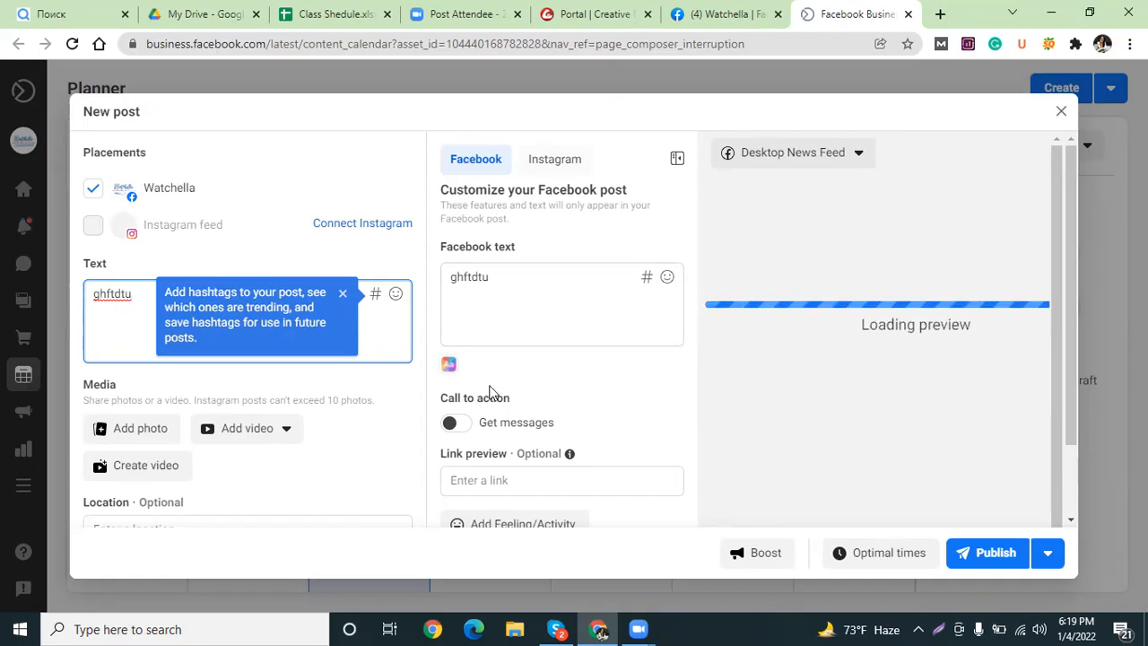
drag(1070, 235, 1065, 294)
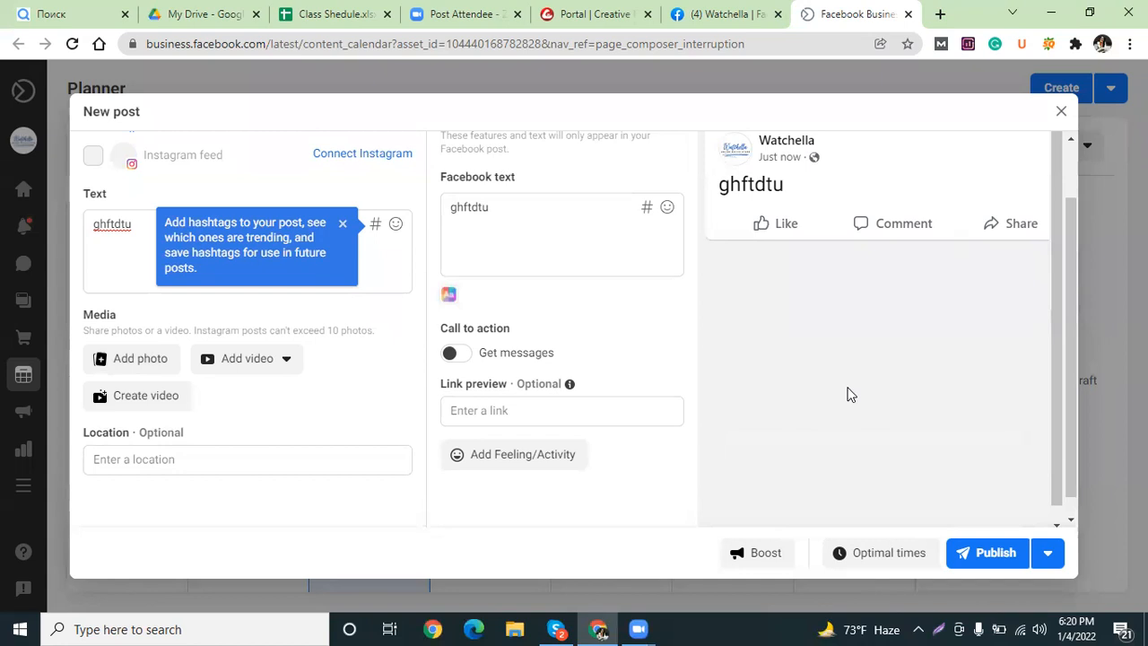
Schedule the post for Jan 12, 2022 at 07:00 PM and save the schedule.
click(879, 553)
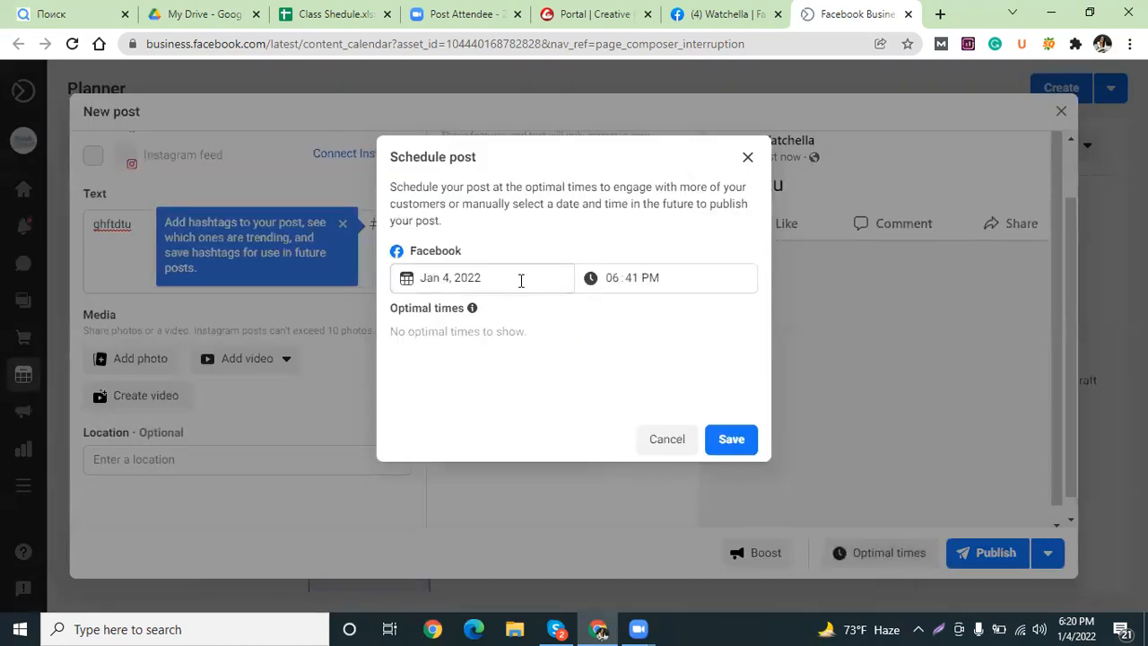
click(446, 280)
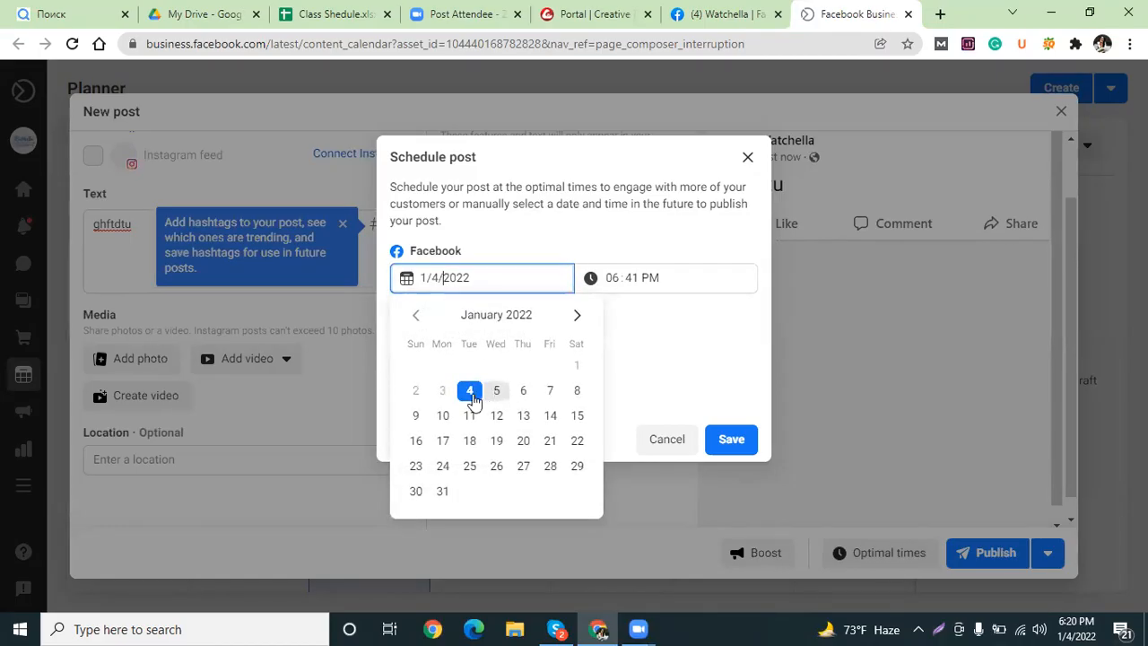
click(496, 417)
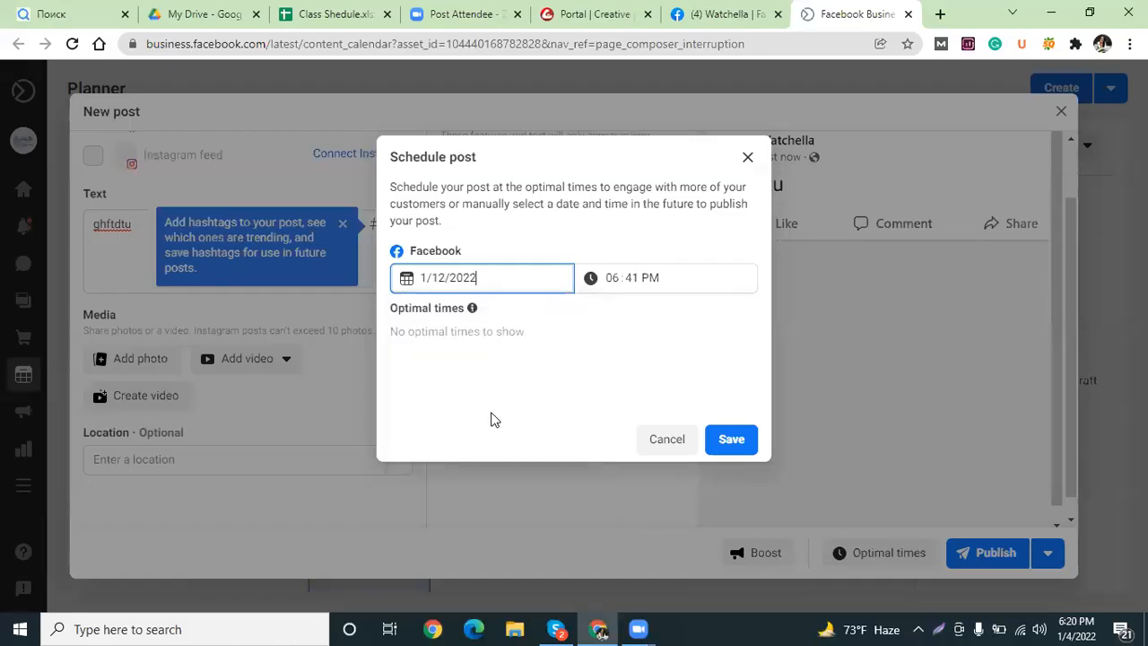
click(613, 278)
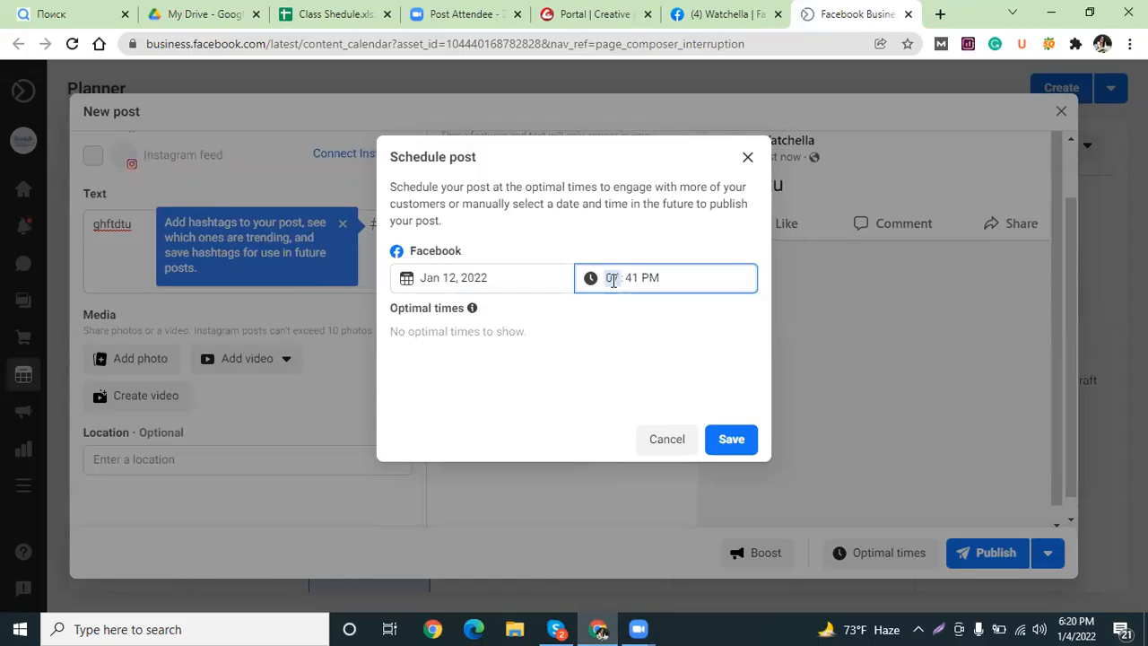
click(630, 278)
text(00)
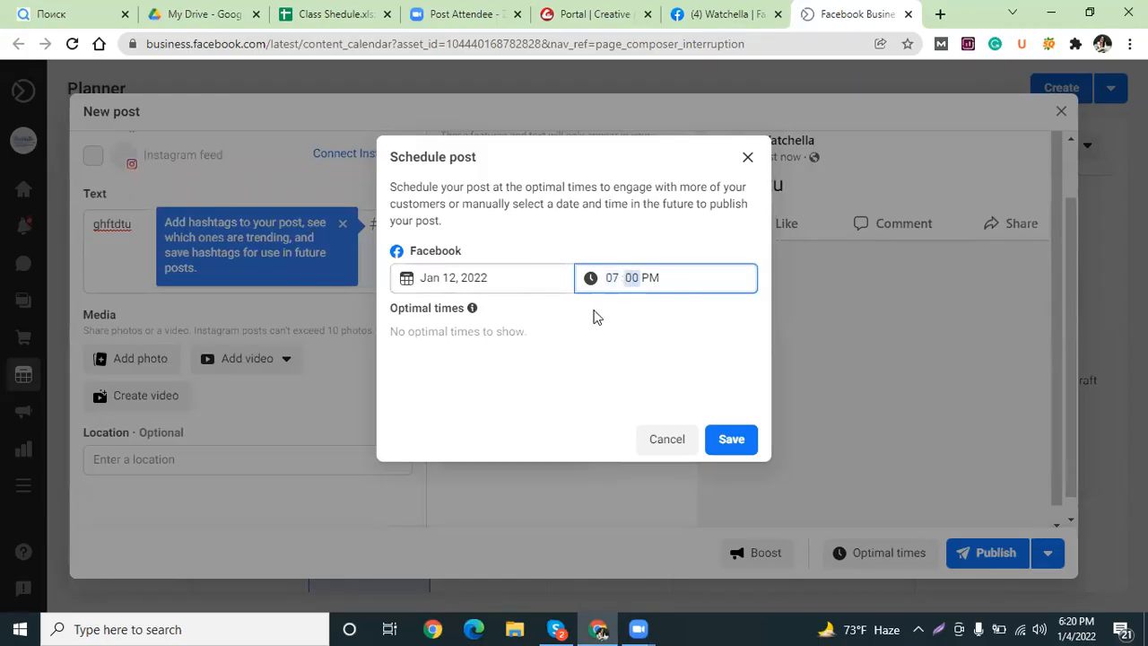
click(647, 280)
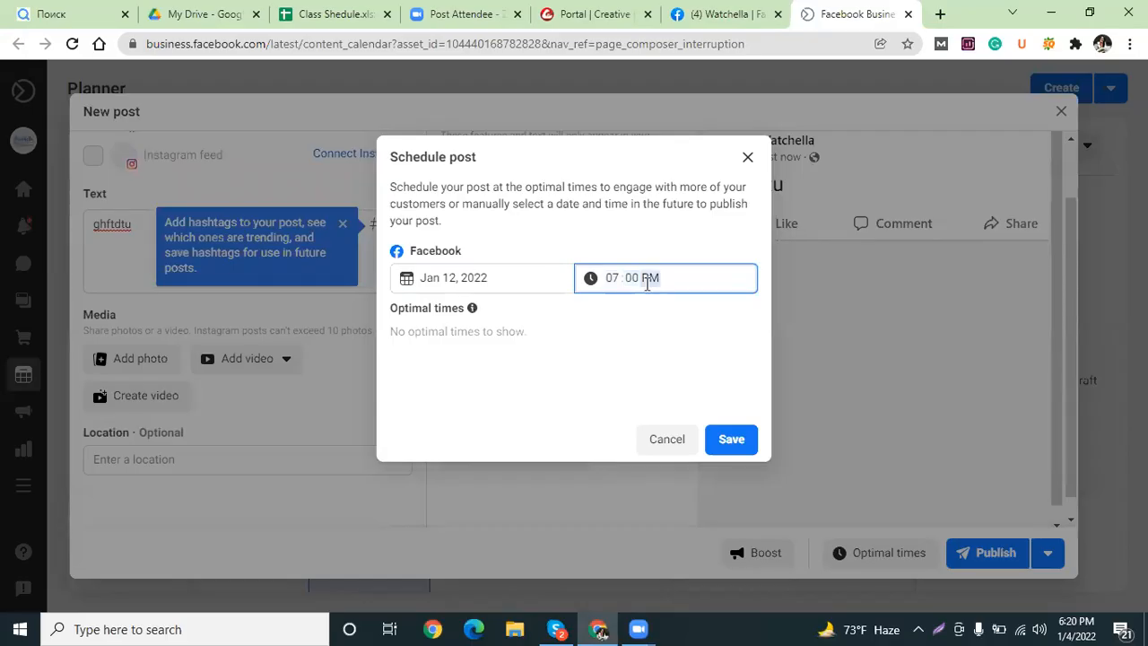
click(716, 285)
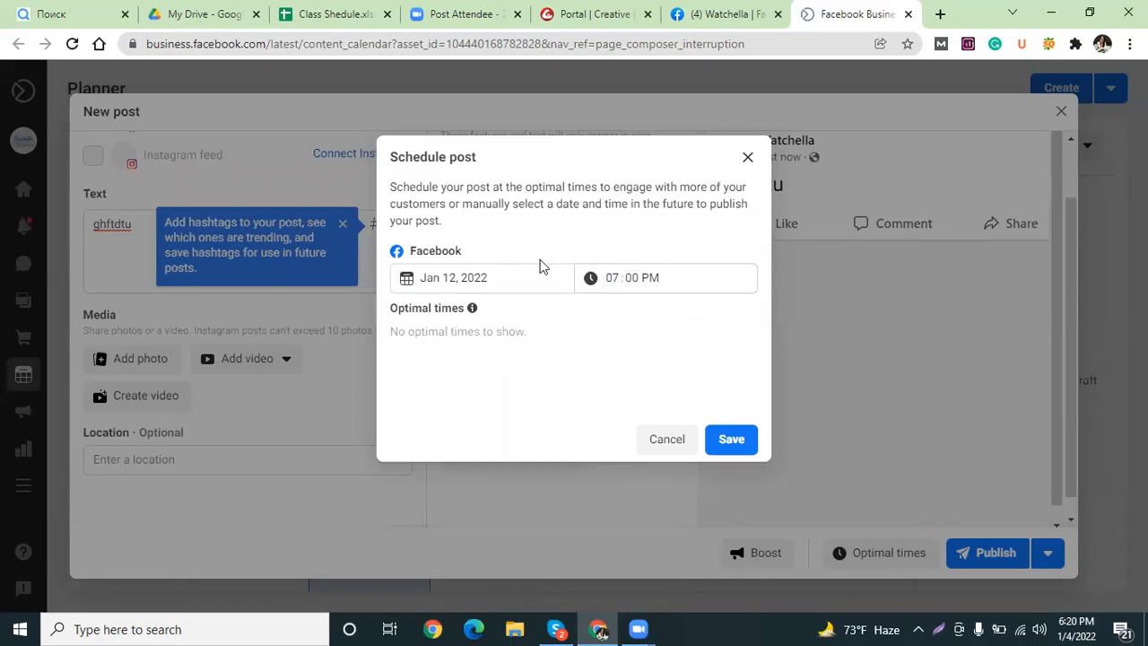
click(731, 439)
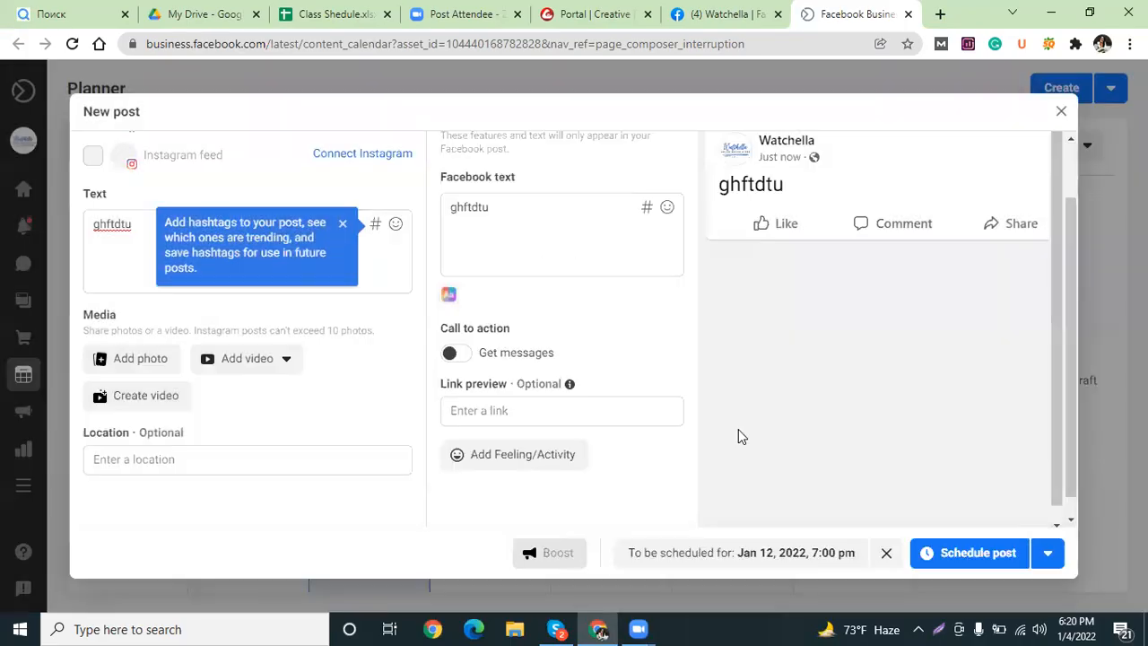
Confirm the schedule and view the Jan 9–15 Planner week showing Wed 12 at 7:00 pm.
click(989, 557)
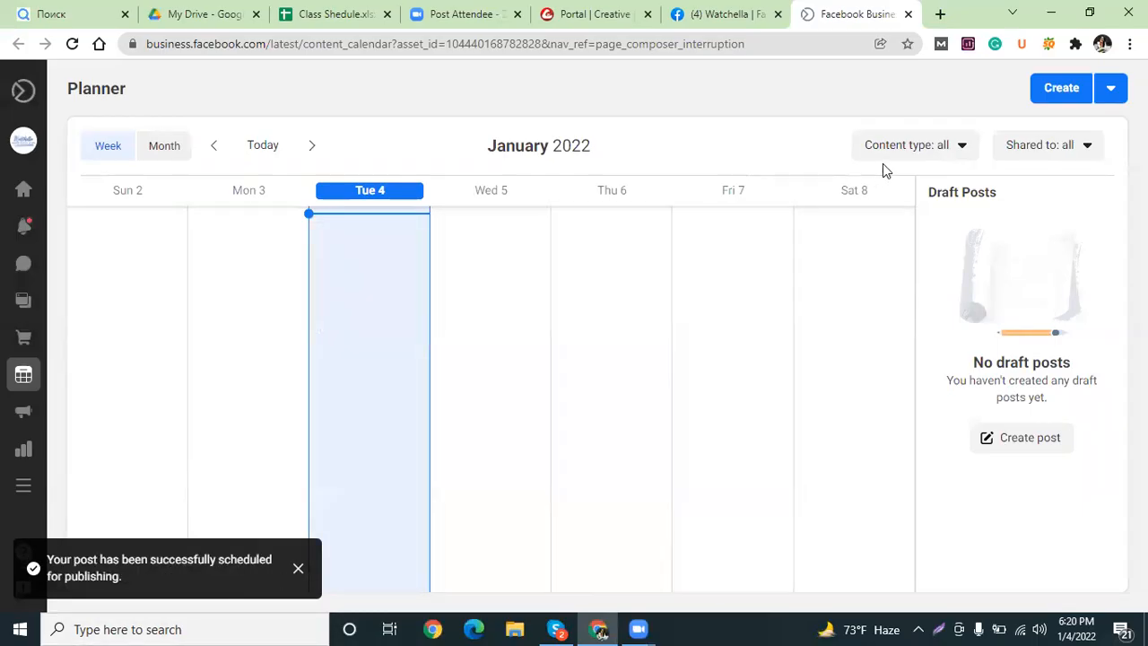
click(312, 150)
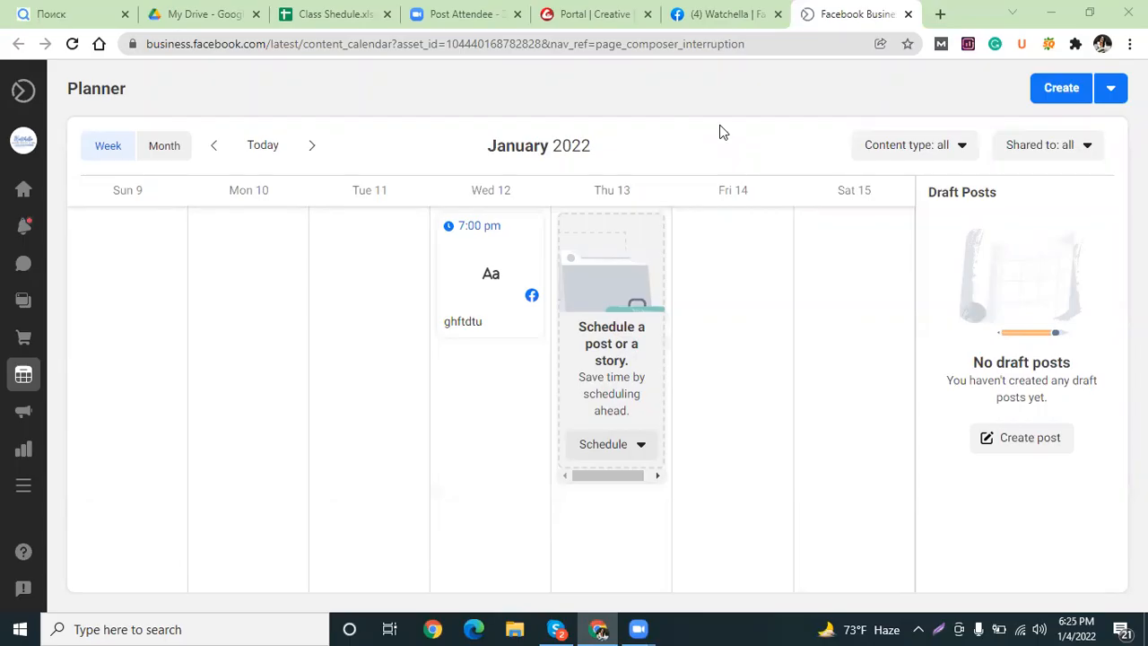
Back on the Watchella tab, close the empty Create post dialog and return to the top.
click(725, 13)
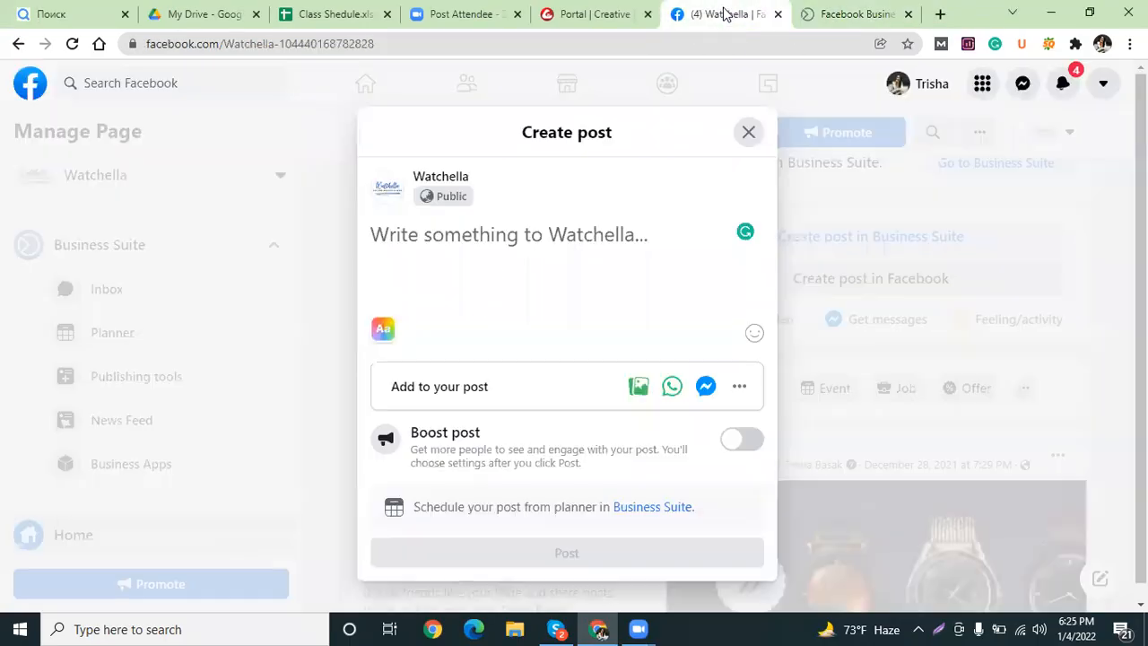
click(747, 134)
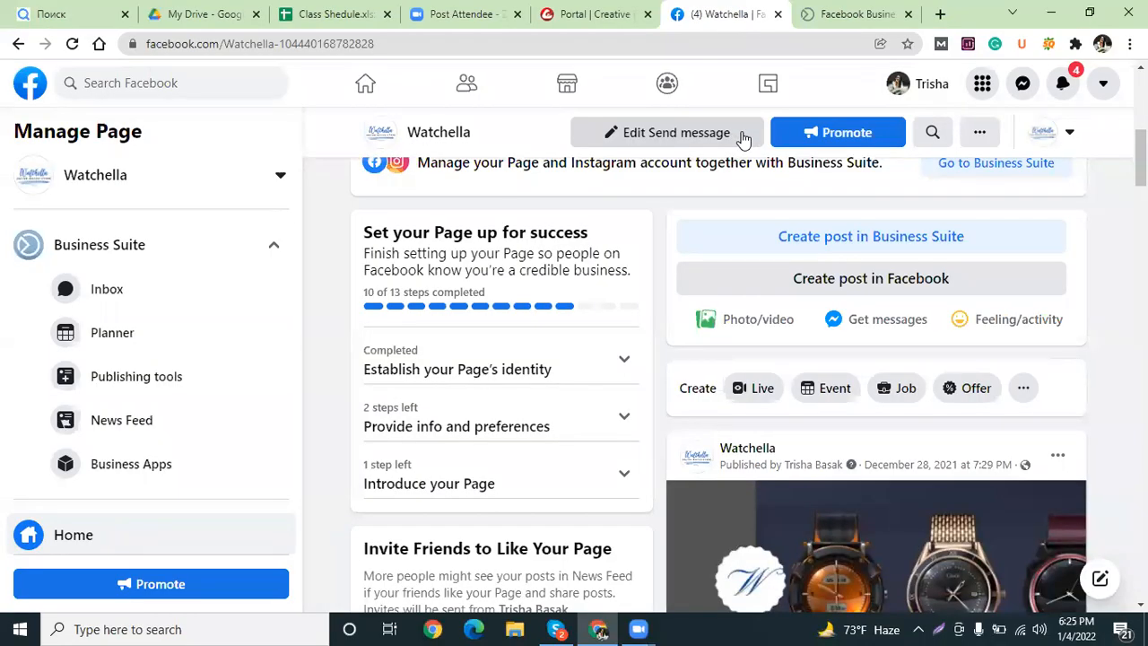
drag(1141, 158, 1141, 113)
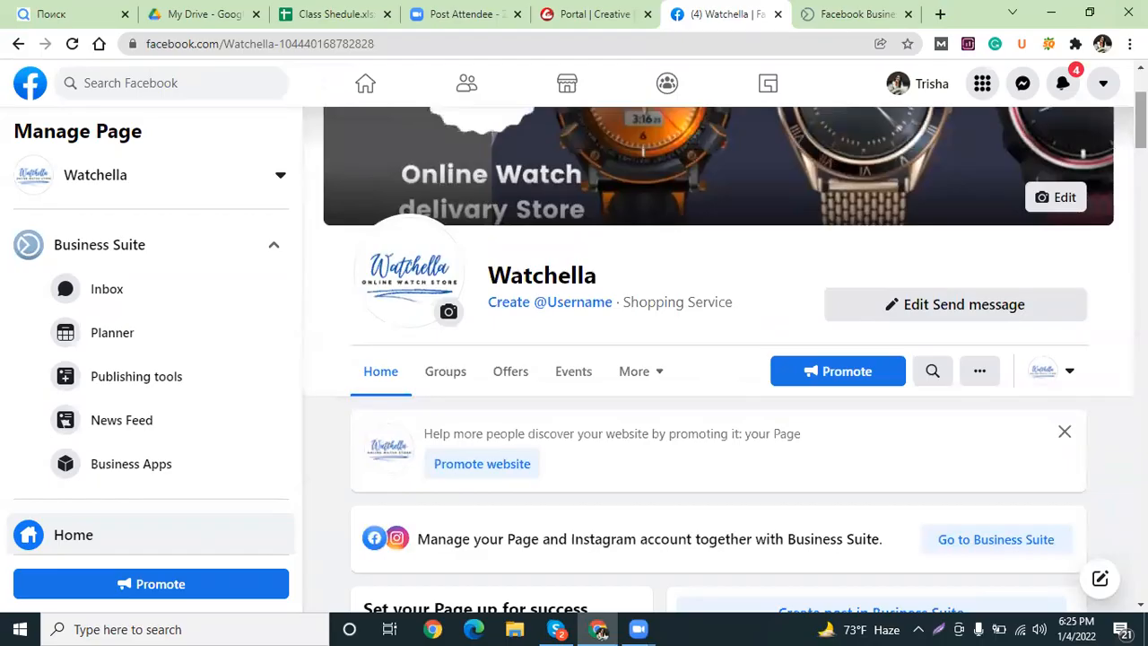
Open the More dropdown on the Watchella page.
click(652, 383)
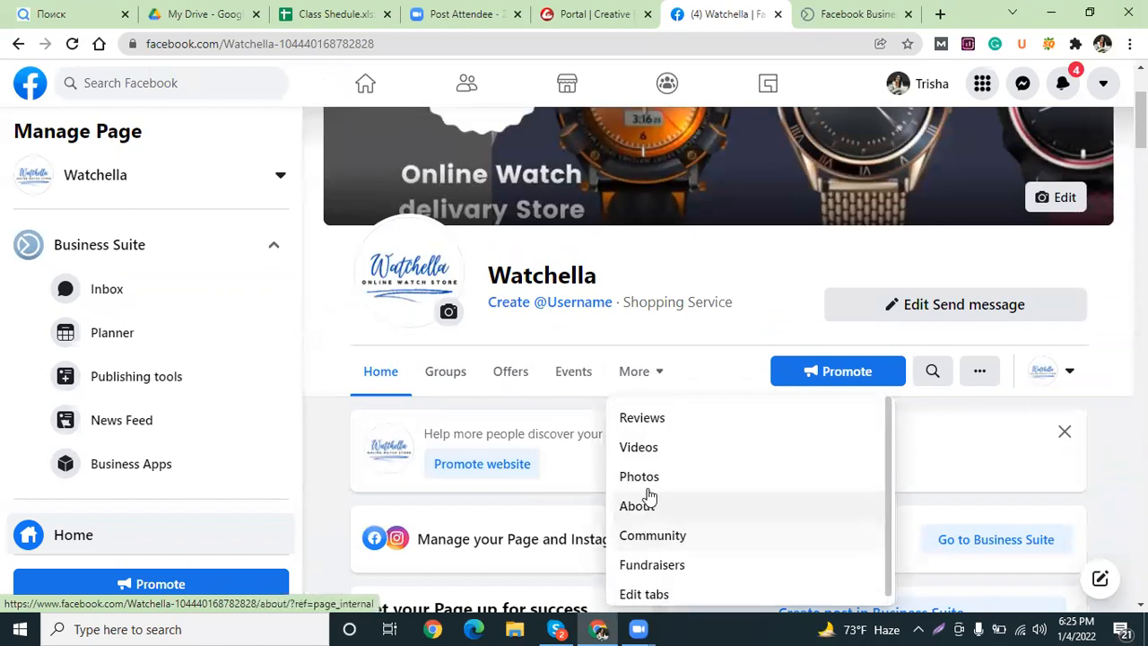
Turn on the Live, Services, Shop and Jobs tabs in the page's Edit tabs settings.
click(653, 597)
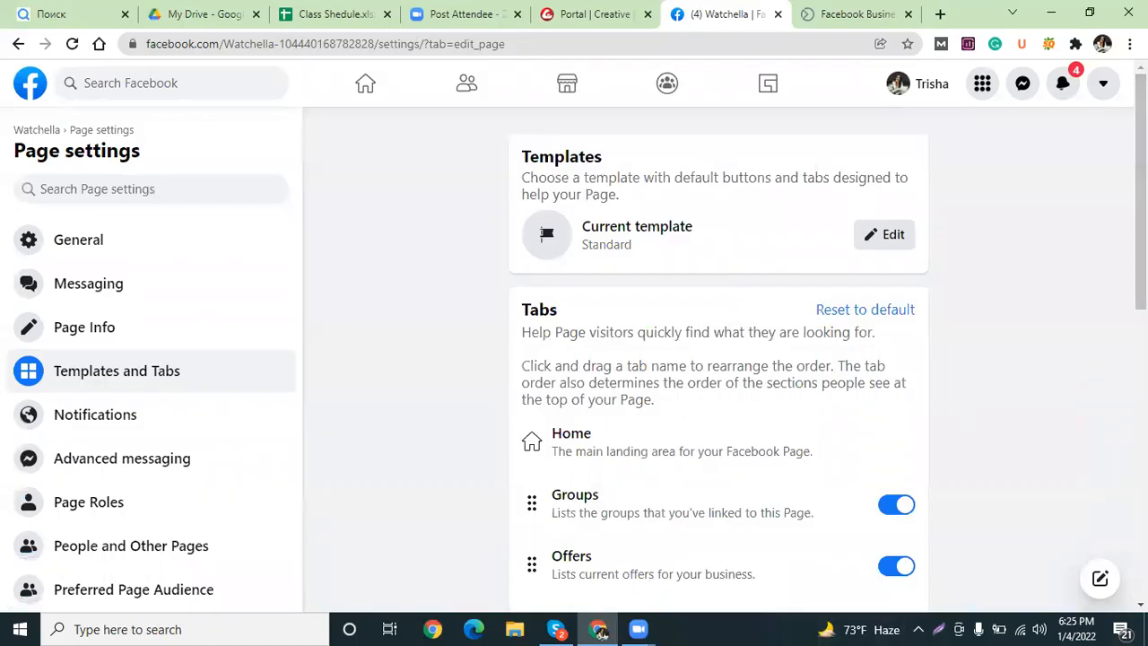
scroll(1141, 224, down, 2)
scroll(1141, 225, down, 6)
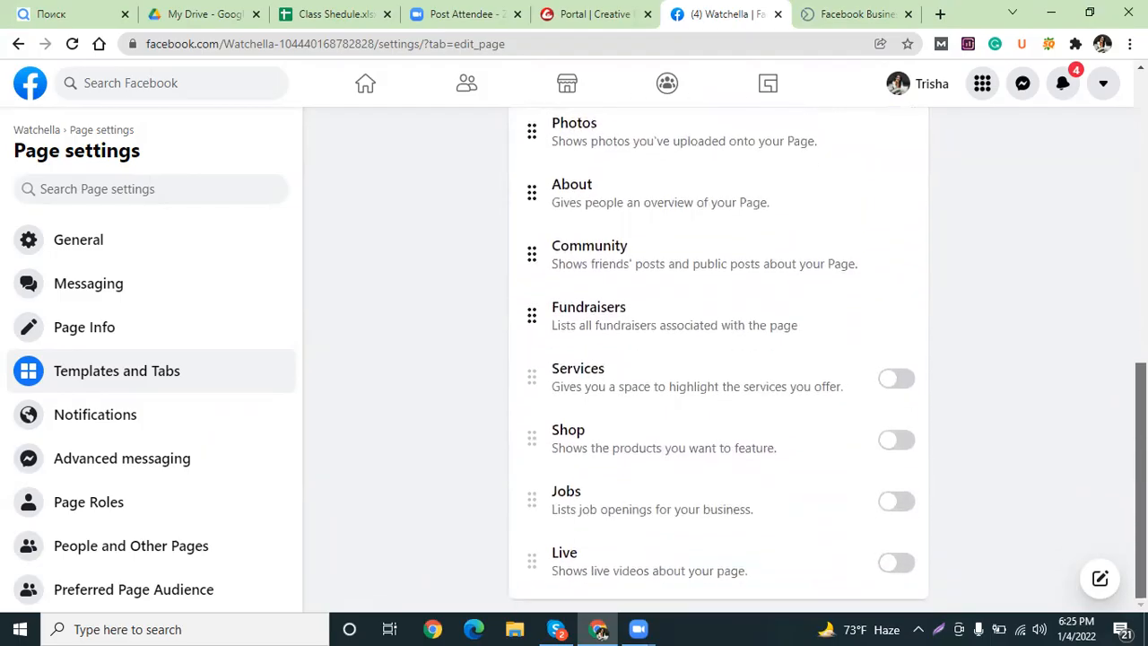
click(897, 564)
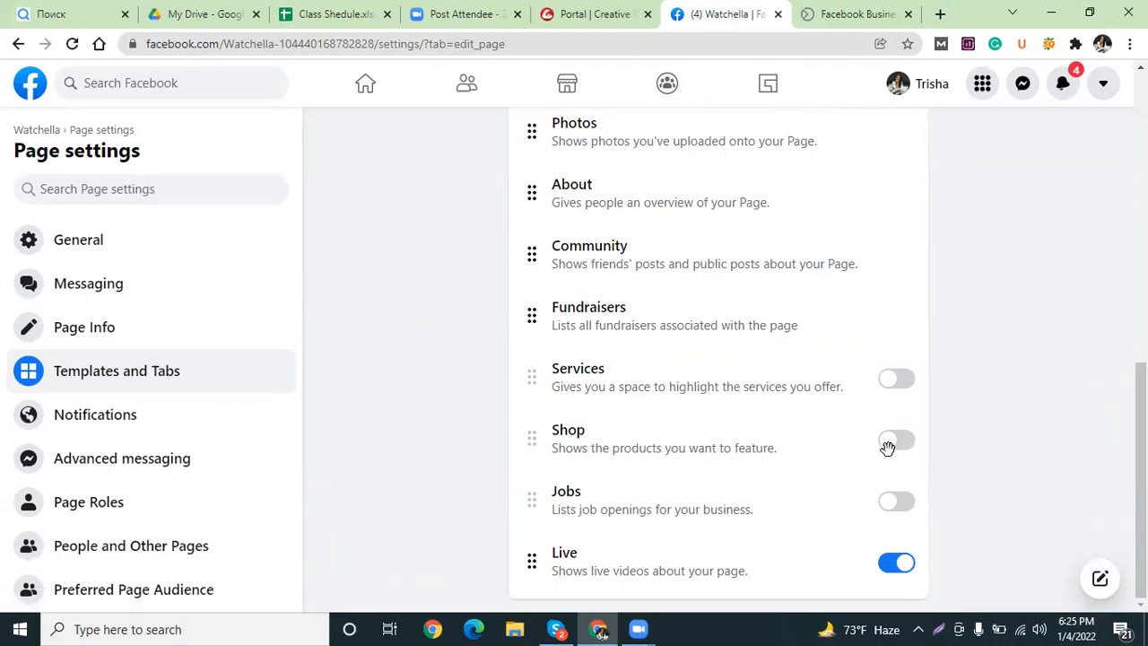
click(896, 380)
click(897, 446)
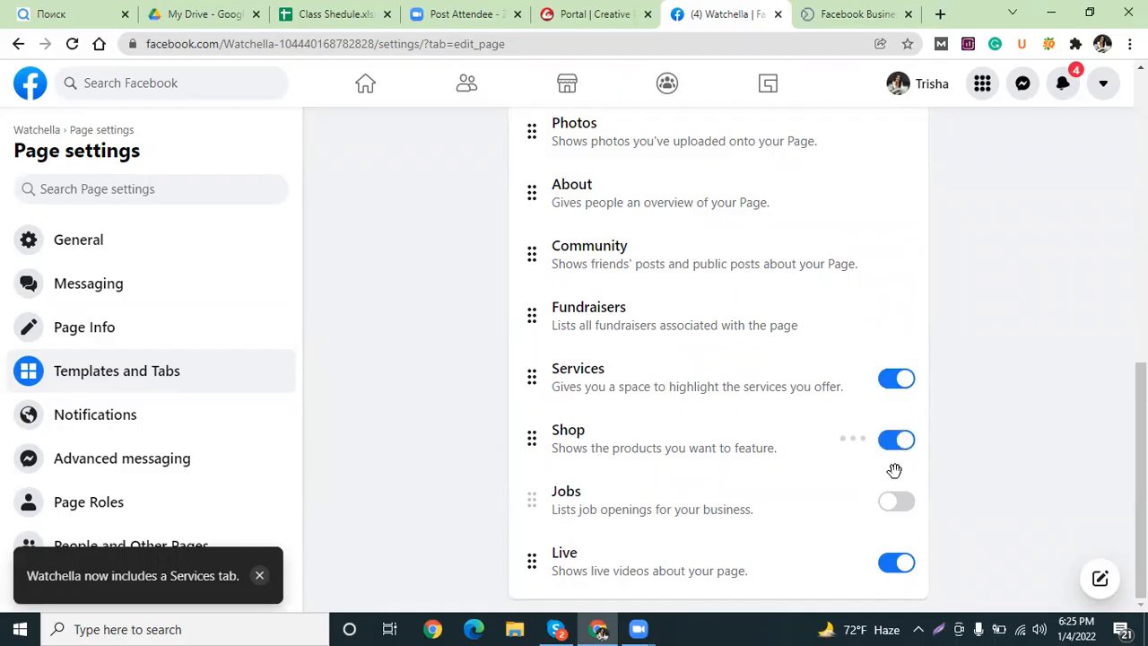
click(896, 509)
drag(1141, 495, 1141, 193)
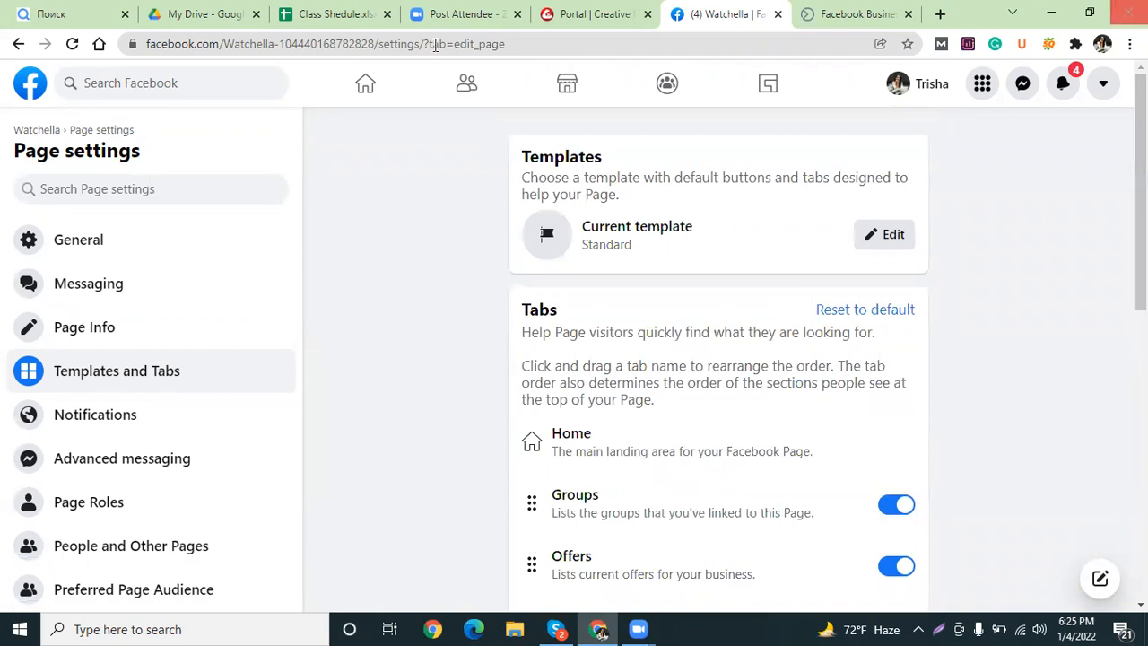
Remove settings/?tab=edit_page from the address to reload the Watchella page.
drag(379, 43, 611, 85)
key(BackSpace)
key(Return)
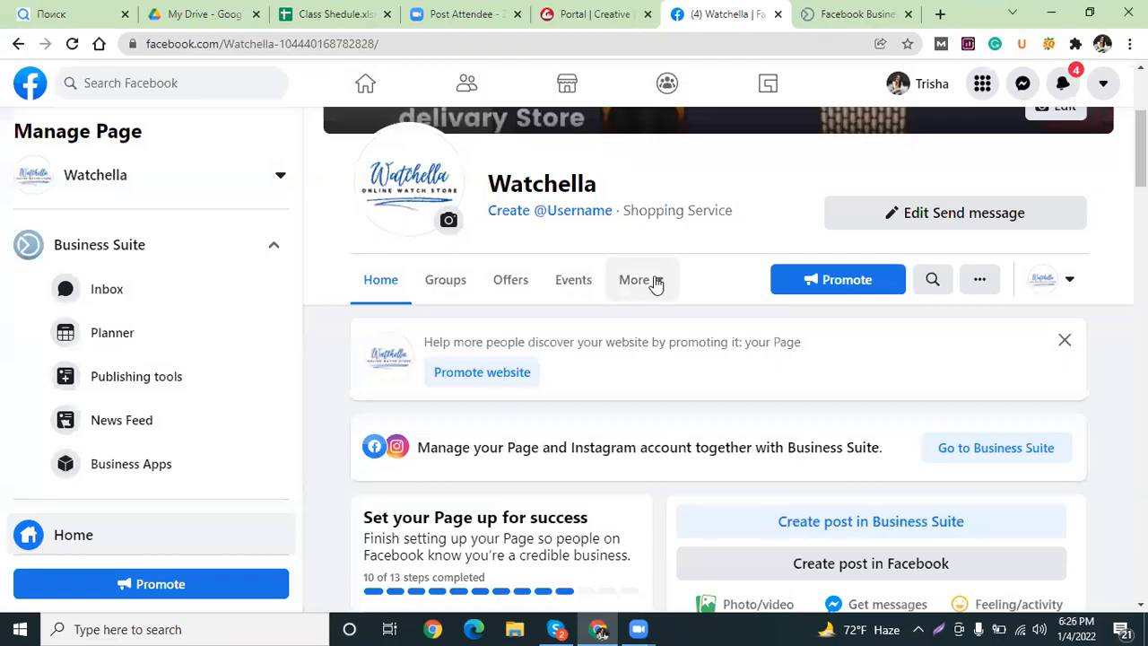
Go to Watchella's Groups section via More and choose Create linked group.
click(654, 282)
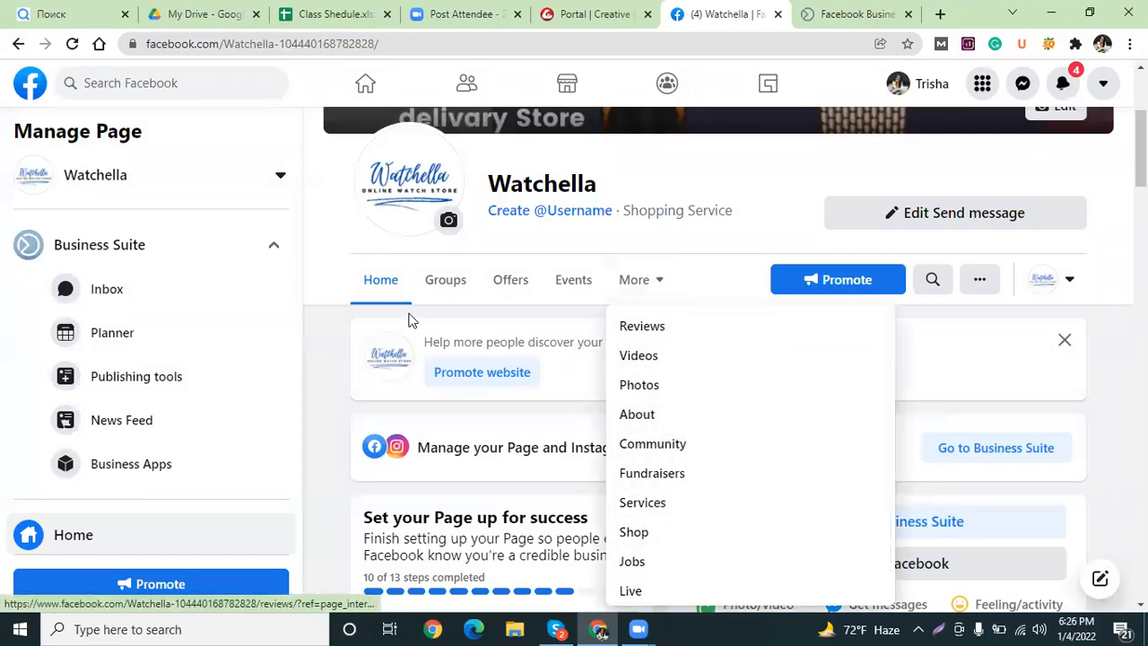
click(455, 281)
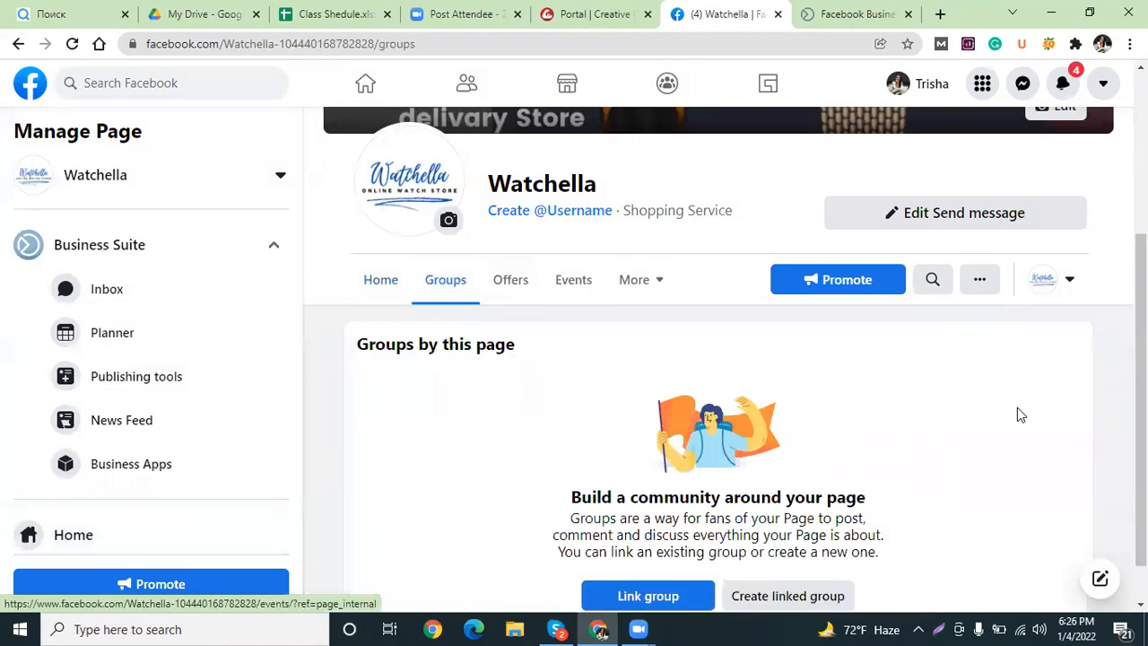
drag(1141, 309, 1141, 345)
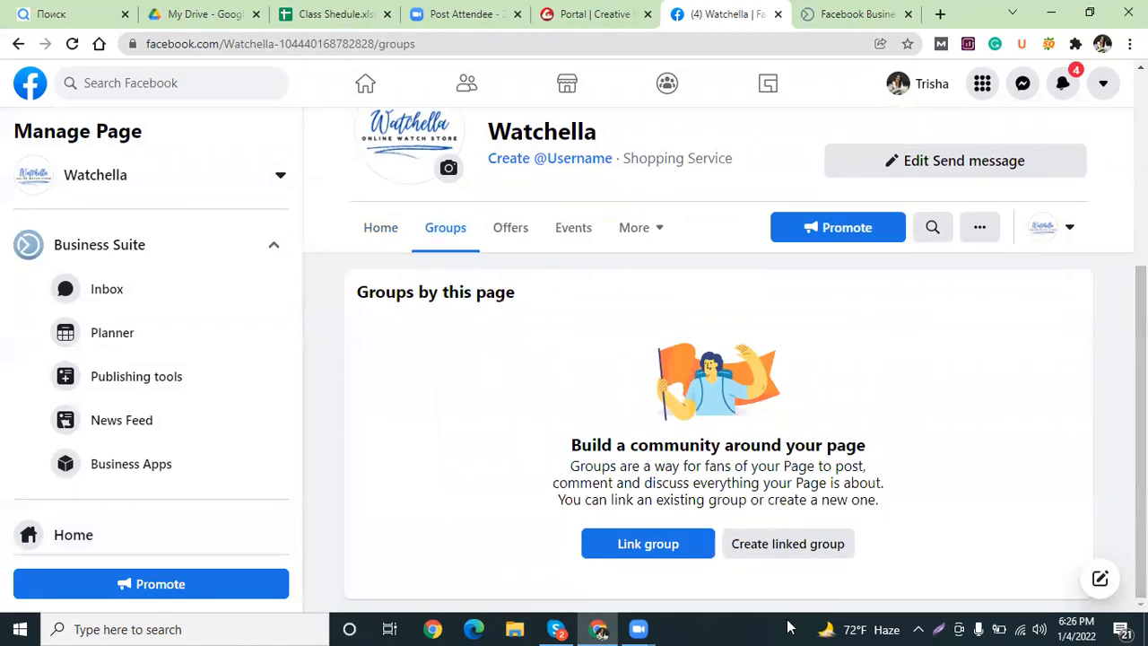
click(816, 551)
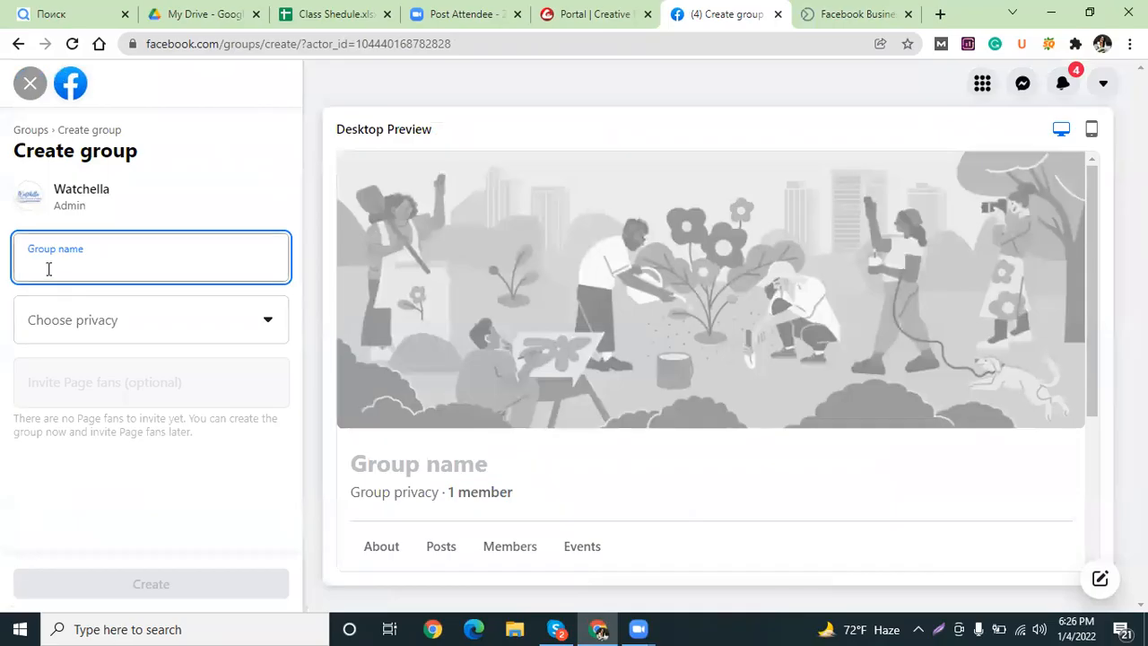
Set a Public group named 'jhg', then close the form and choose Leave Page.
click(180, 332)
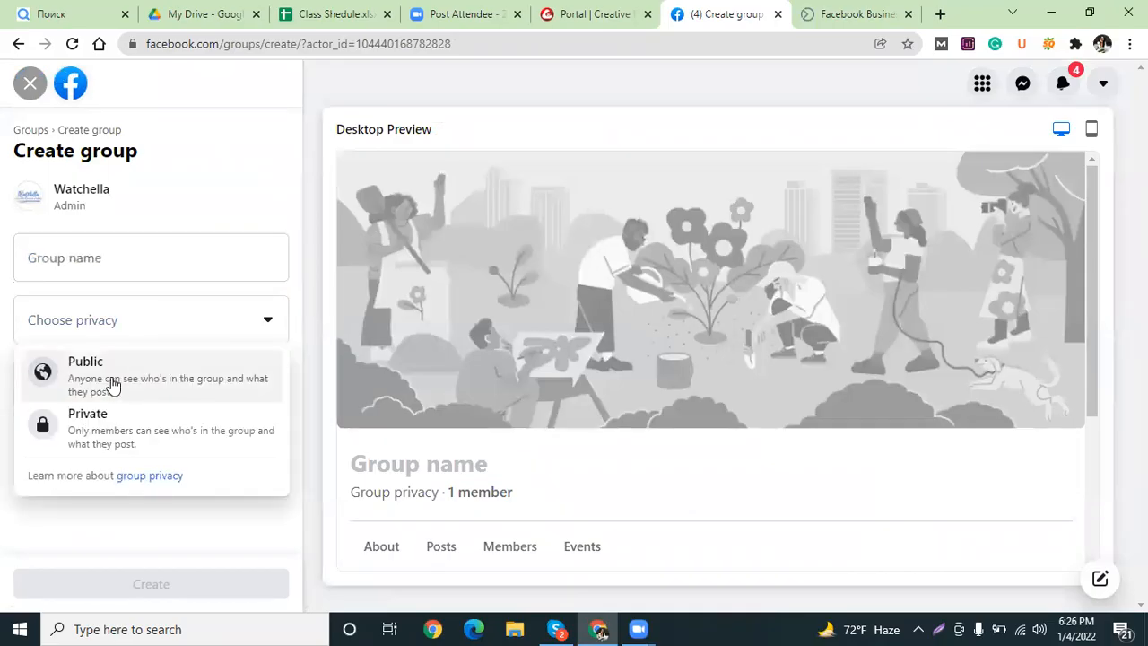
click(112, 384)
click(142, 261)
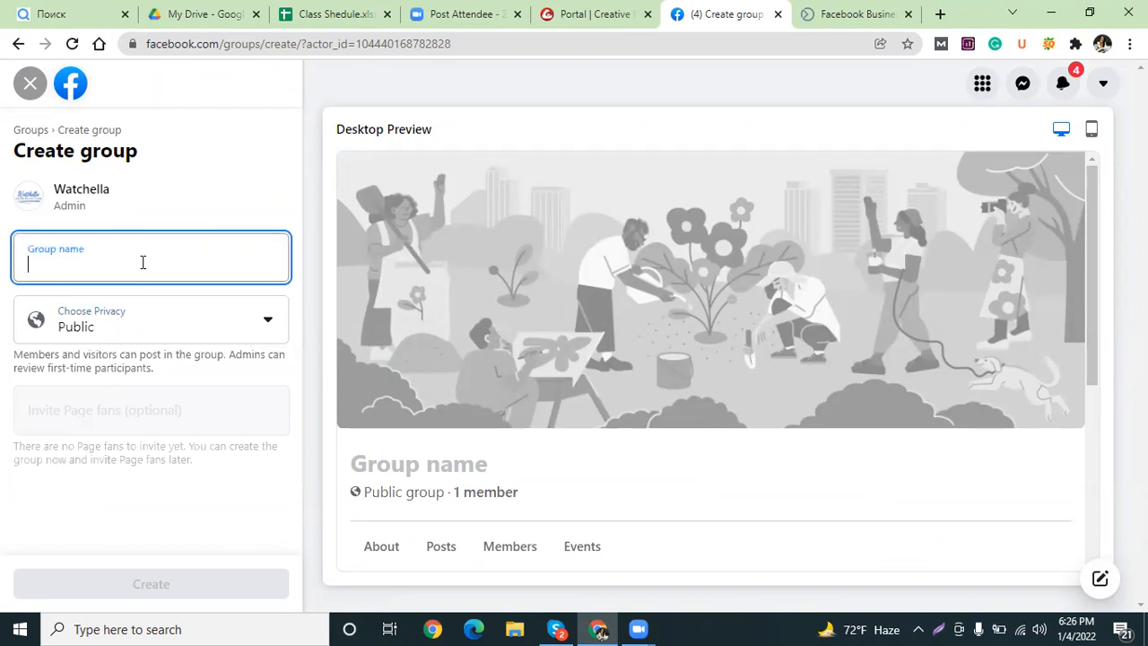
text(jhg)
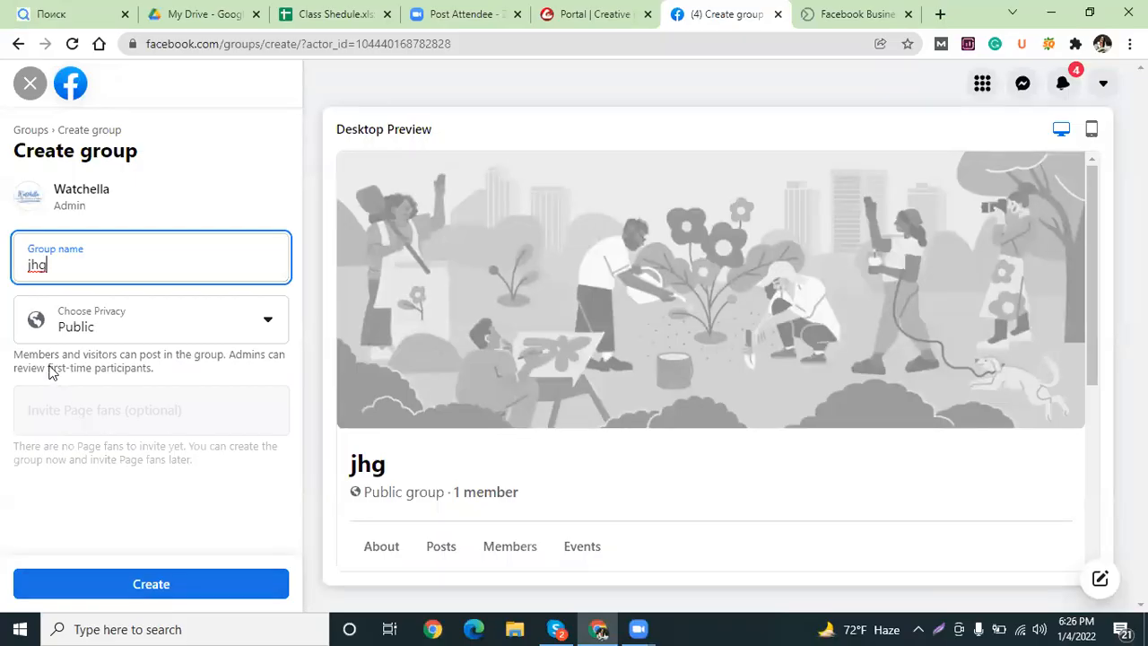
click(30, 91)
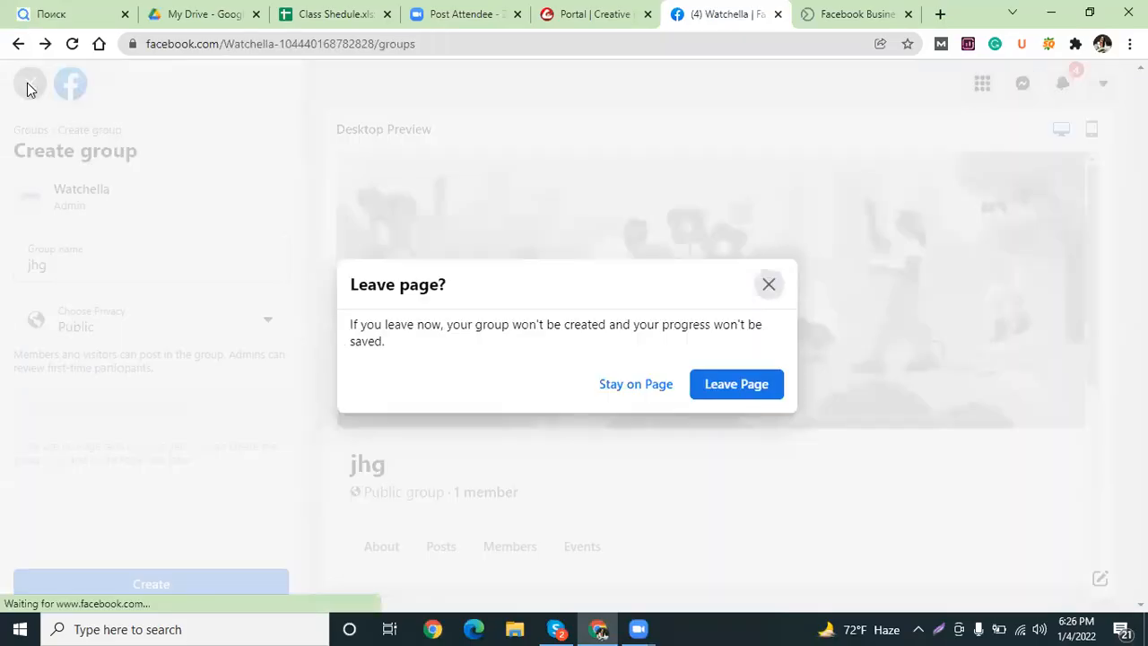
click(717, 387)
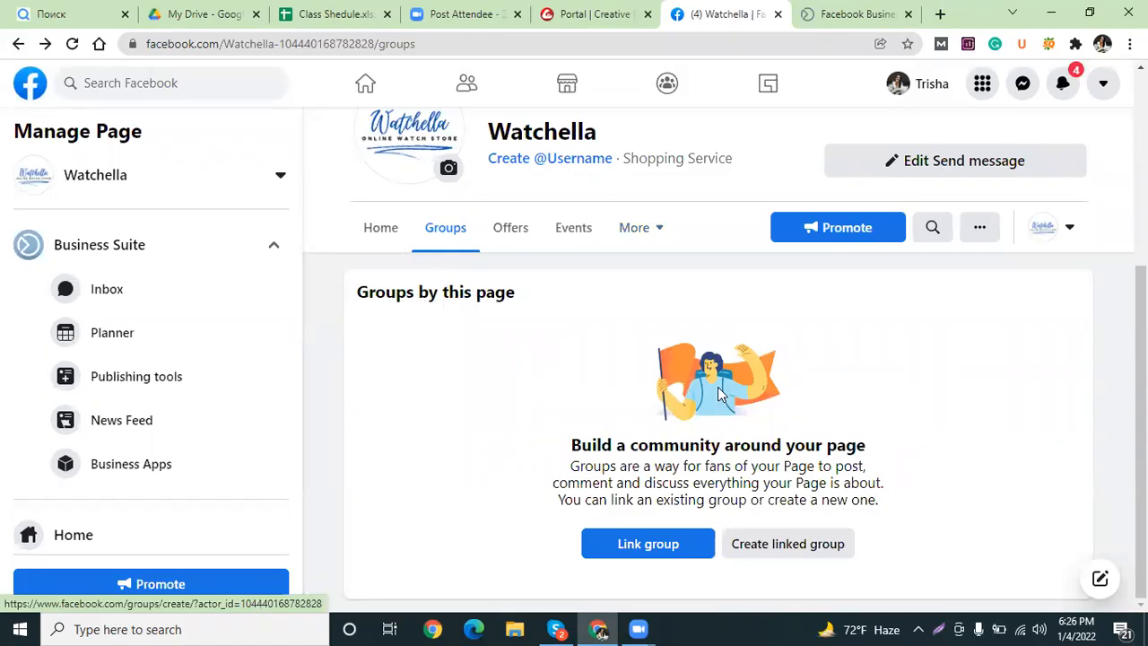
Link the existing Watch Lover group to the Watchella page and confirm.
click(664, 544)
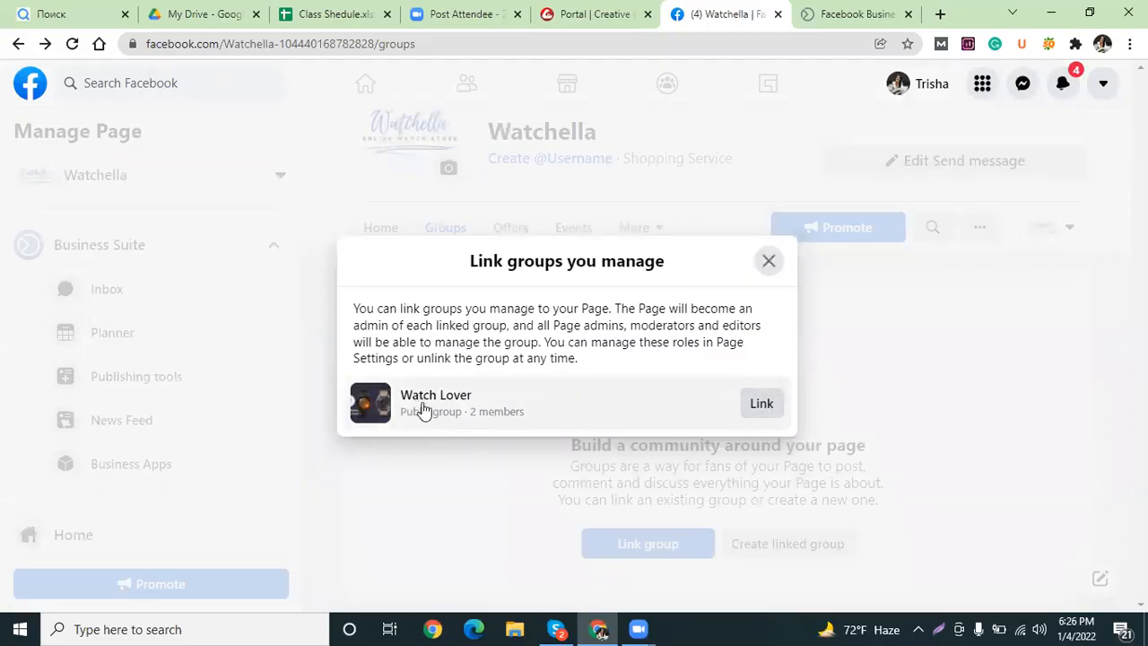
click(773, 405)
click(726, 380)
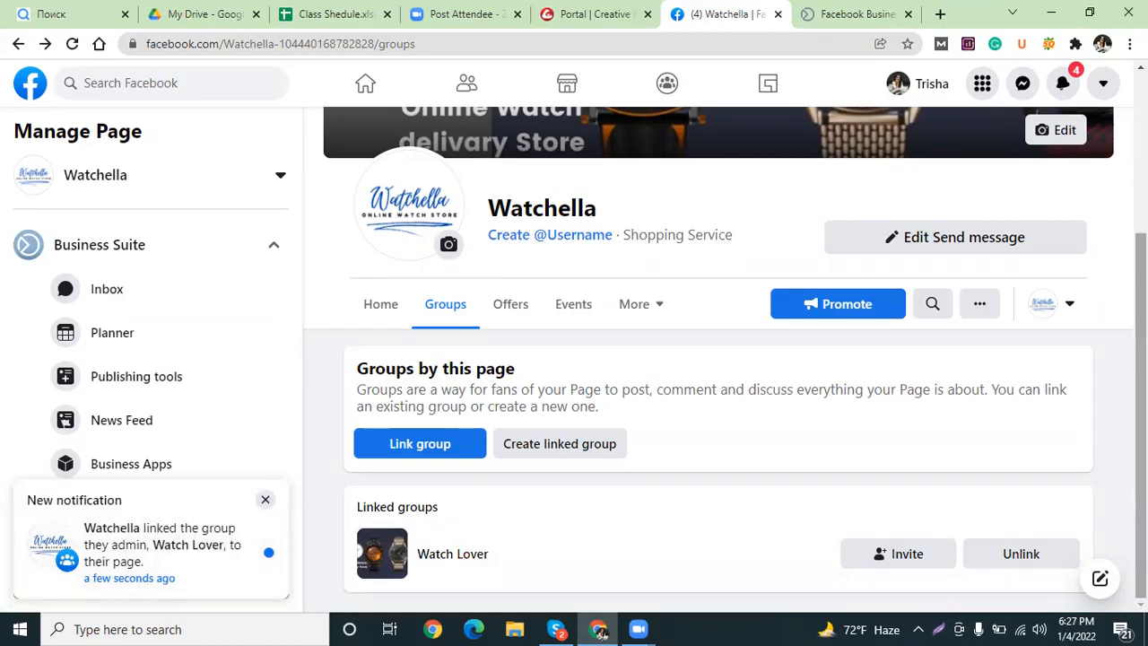
Expand Watchella's More tab to check that Services, Shop and Jobs are listed.
scroll(1118, 505, up, 3)
scroll(1118, 506, down, 3)
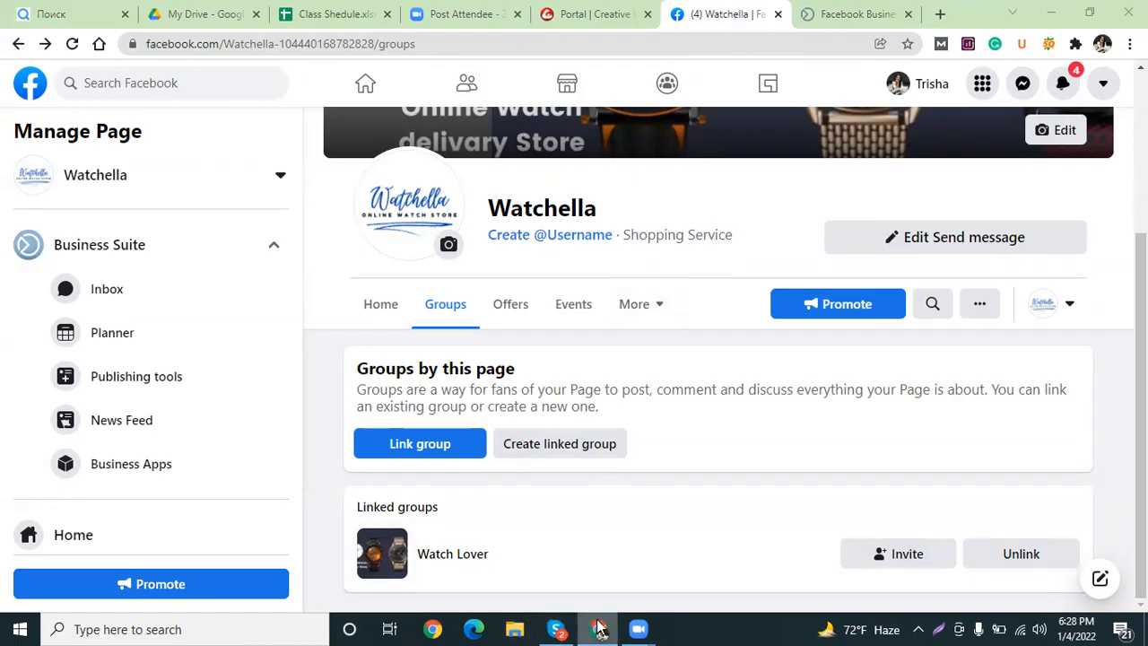
mouse_move(637, 628)
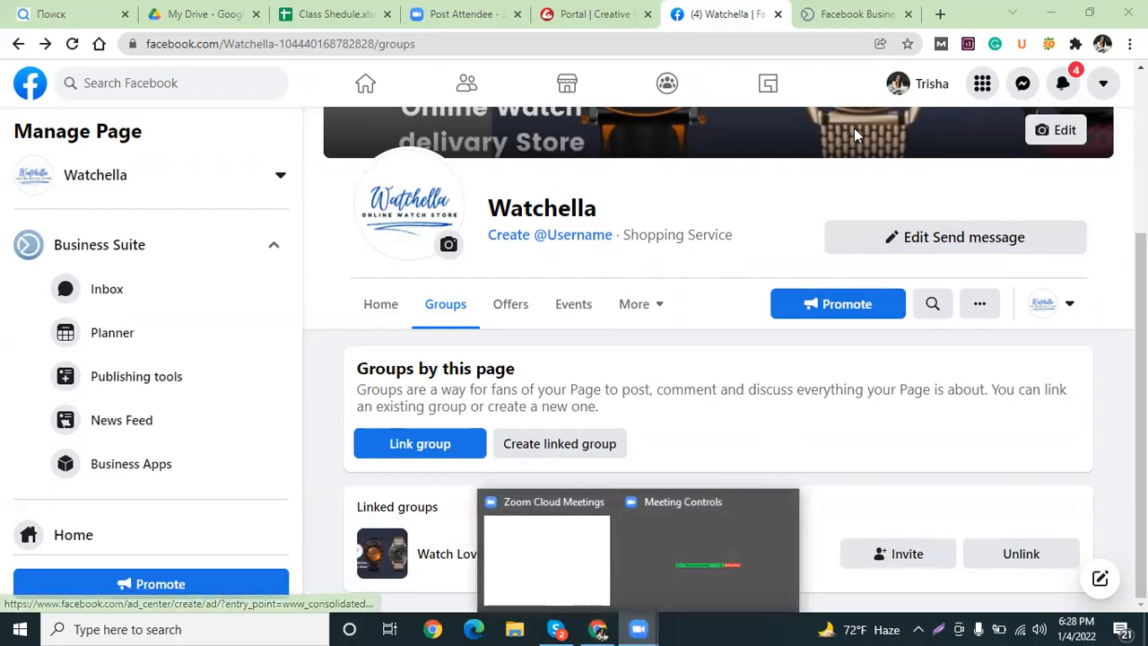
click(630, 310)
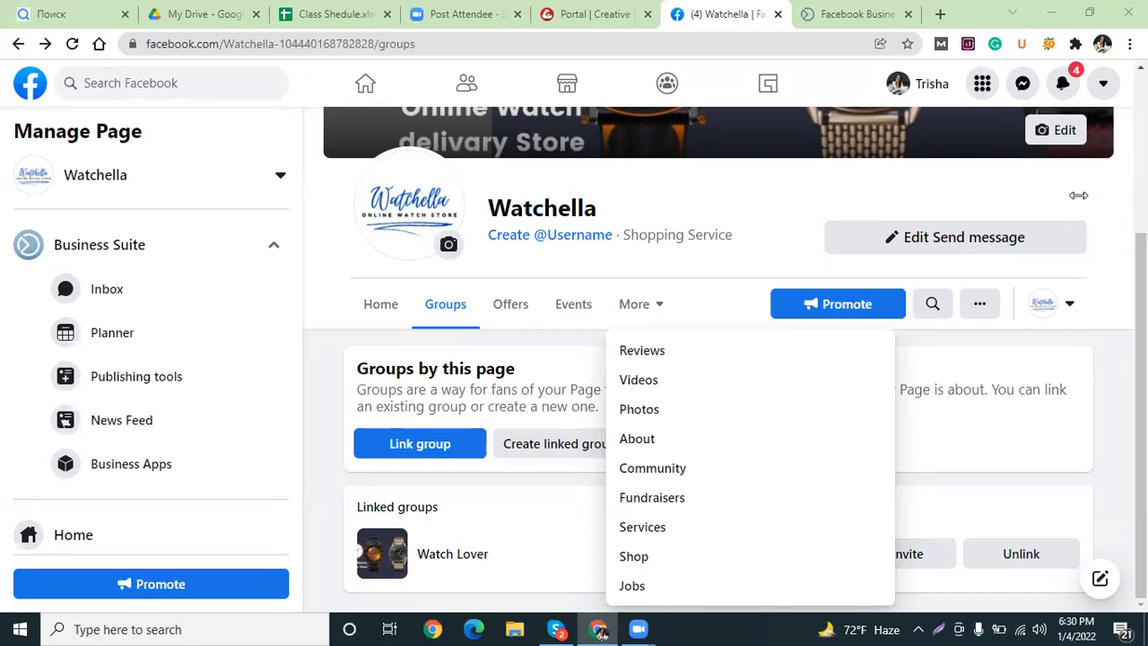
mouse_move(641, 628)
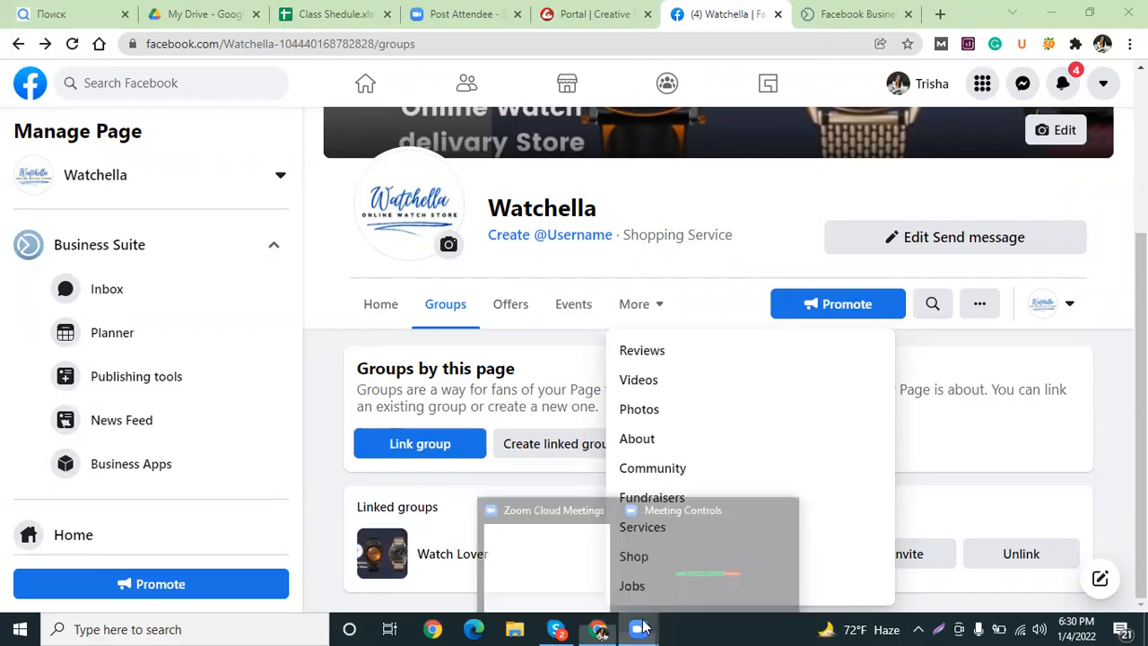
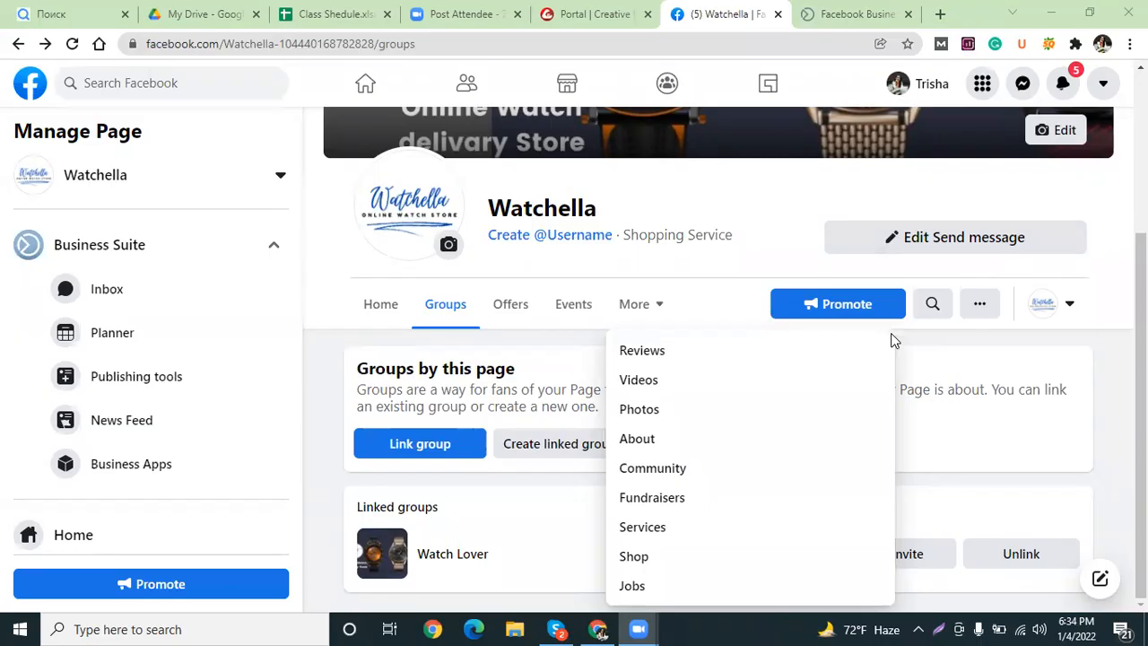
Close the More list so Watchella's Groups tab shows the linked Watch Lover group.
click(758, 307)
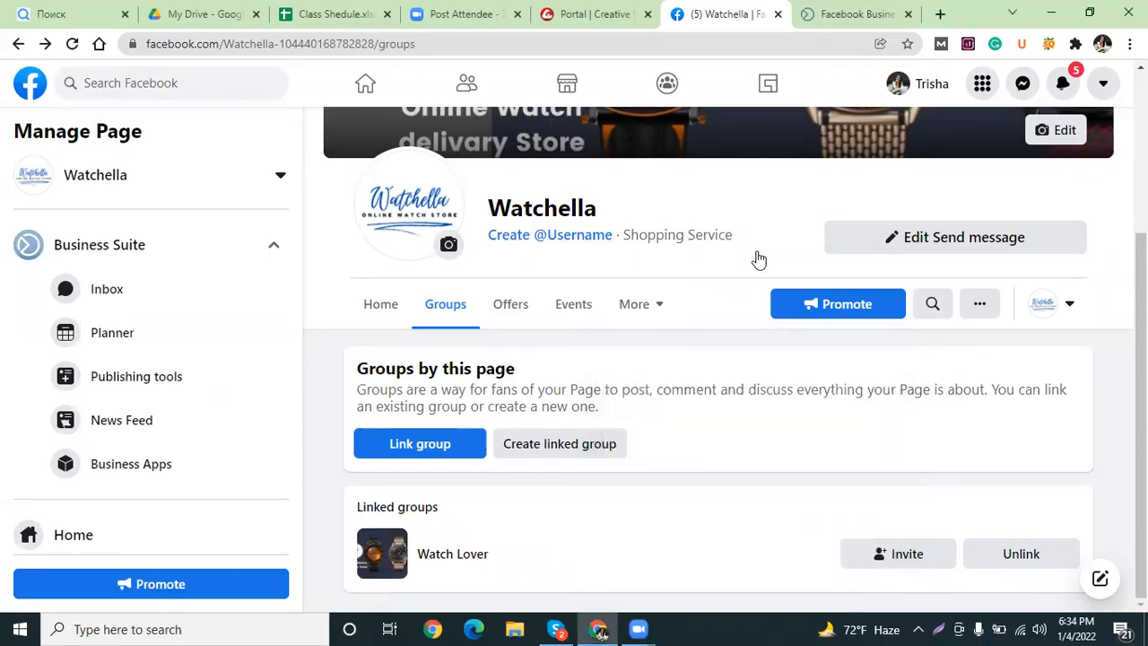
scroll(897, 231, up, 2)
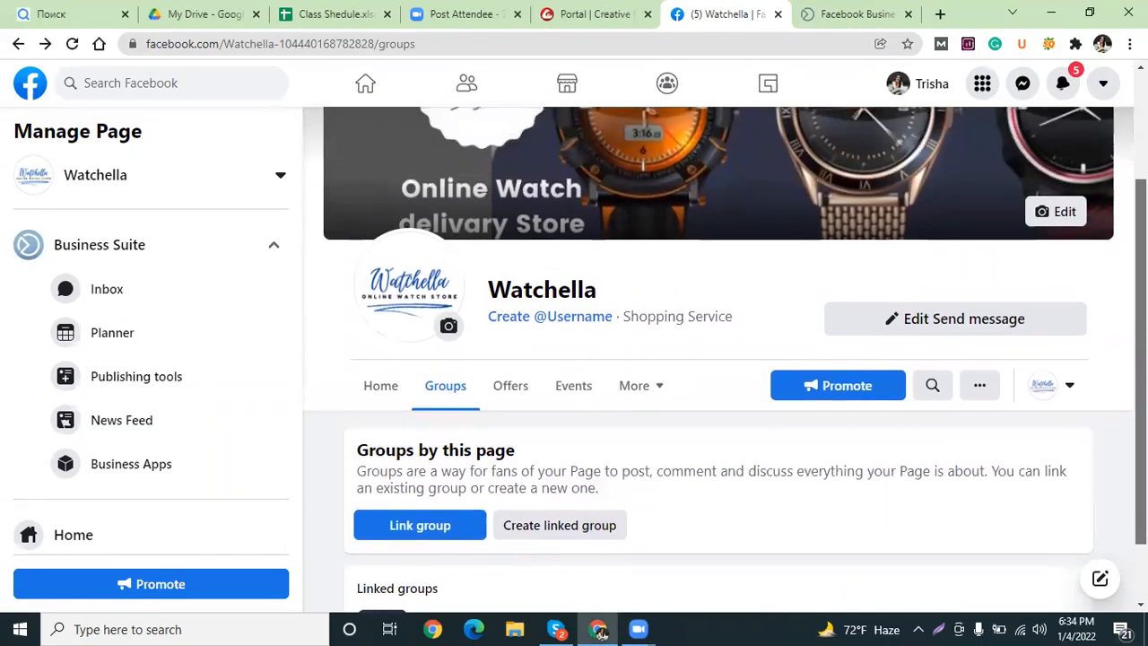
scroll(717, 358, up, 1)
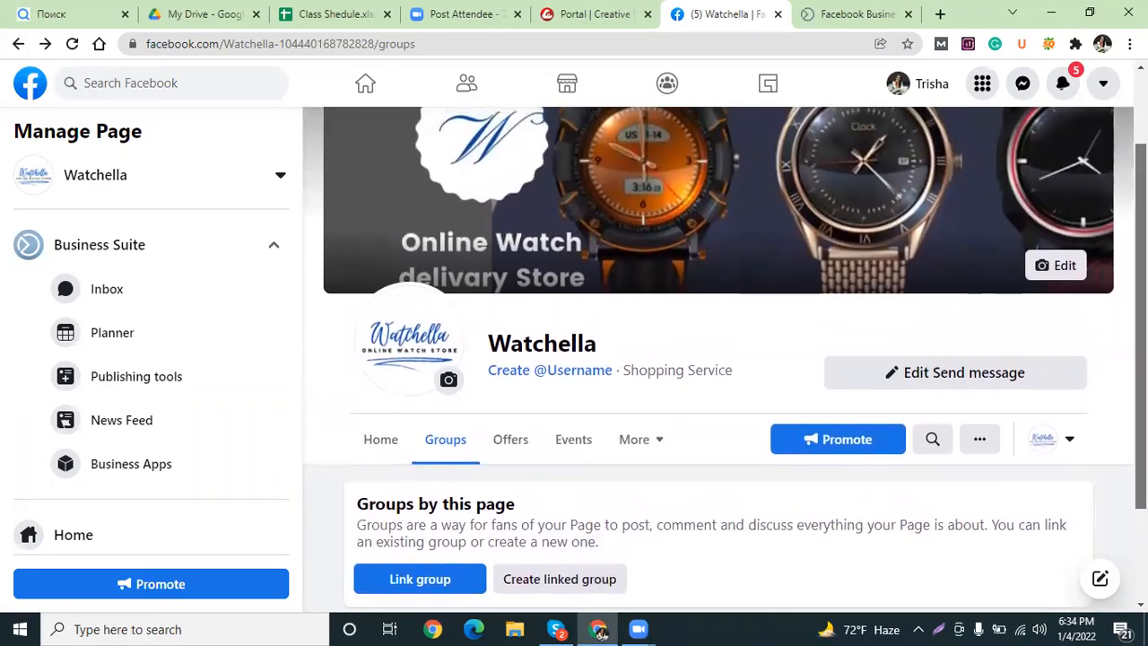
drag(1140, 319, 1140, 320)
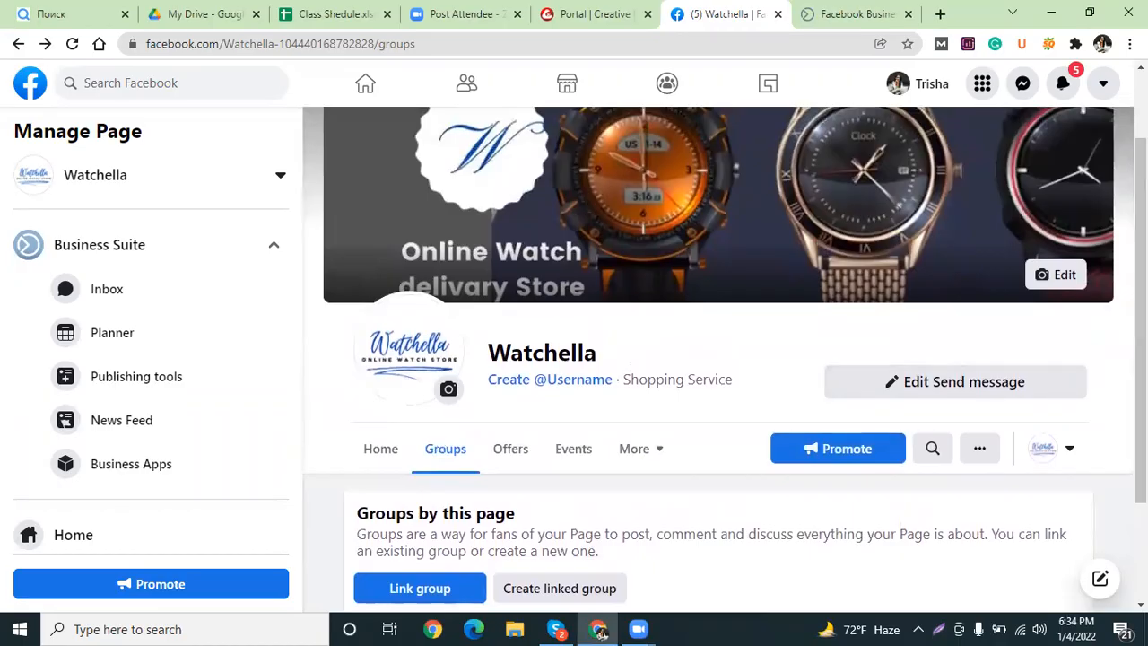
scroll(1108, 314, down, 2)
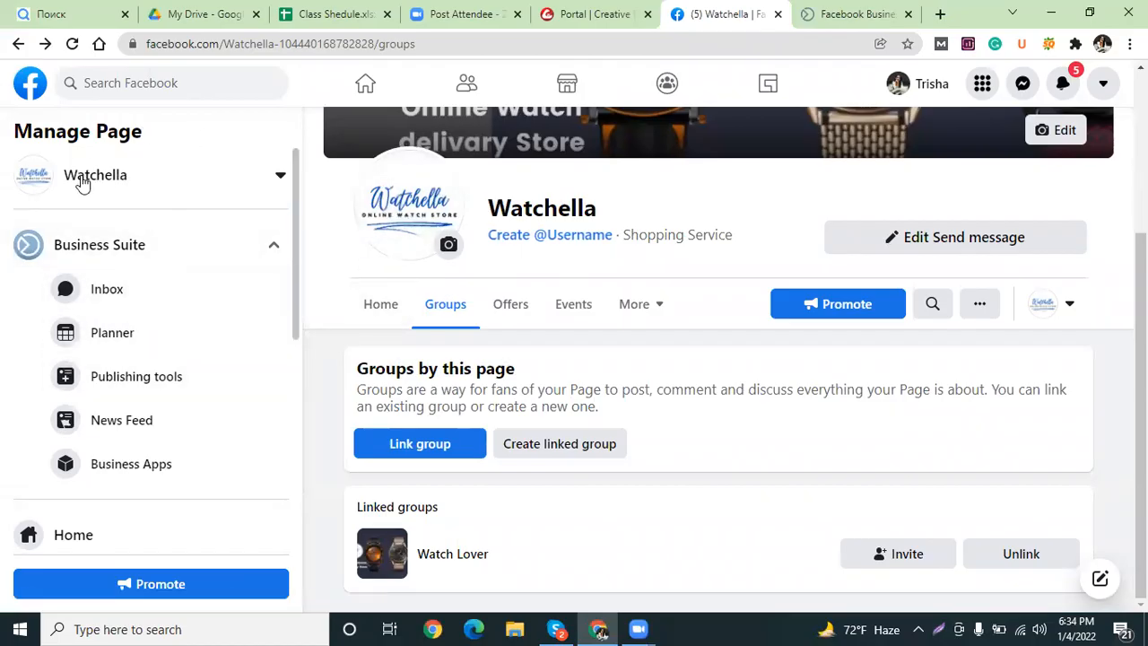
From the home feed, search 'ads ma' and open the Ads Manager Ad Accounts page.
click(27, 87)
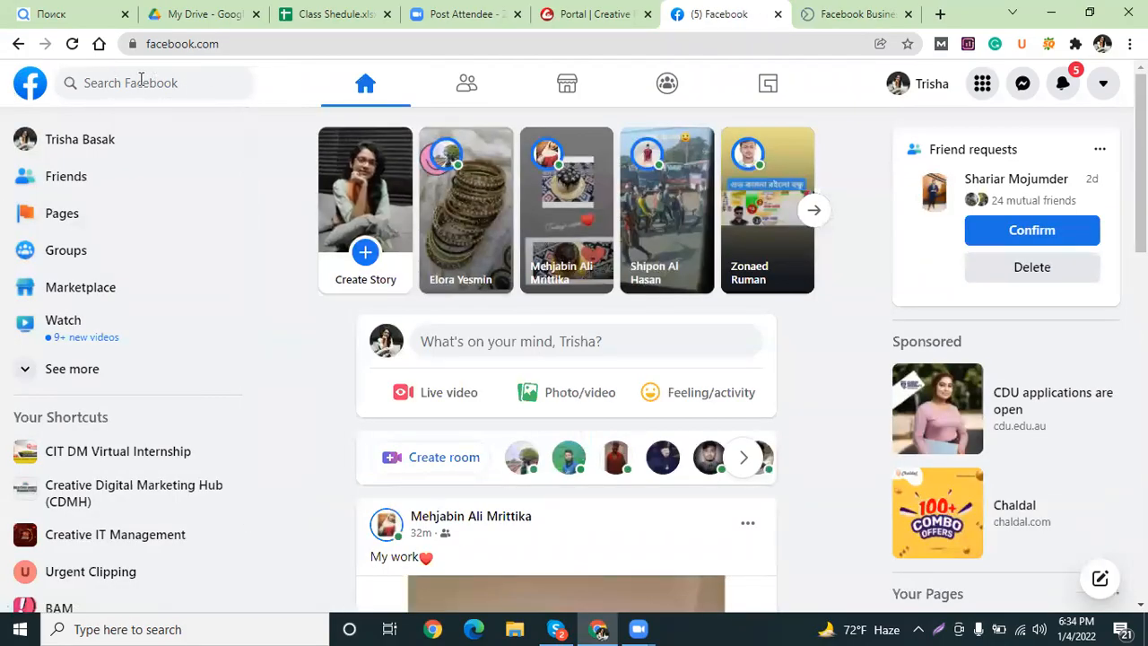
click(172, 88)
text(ad)
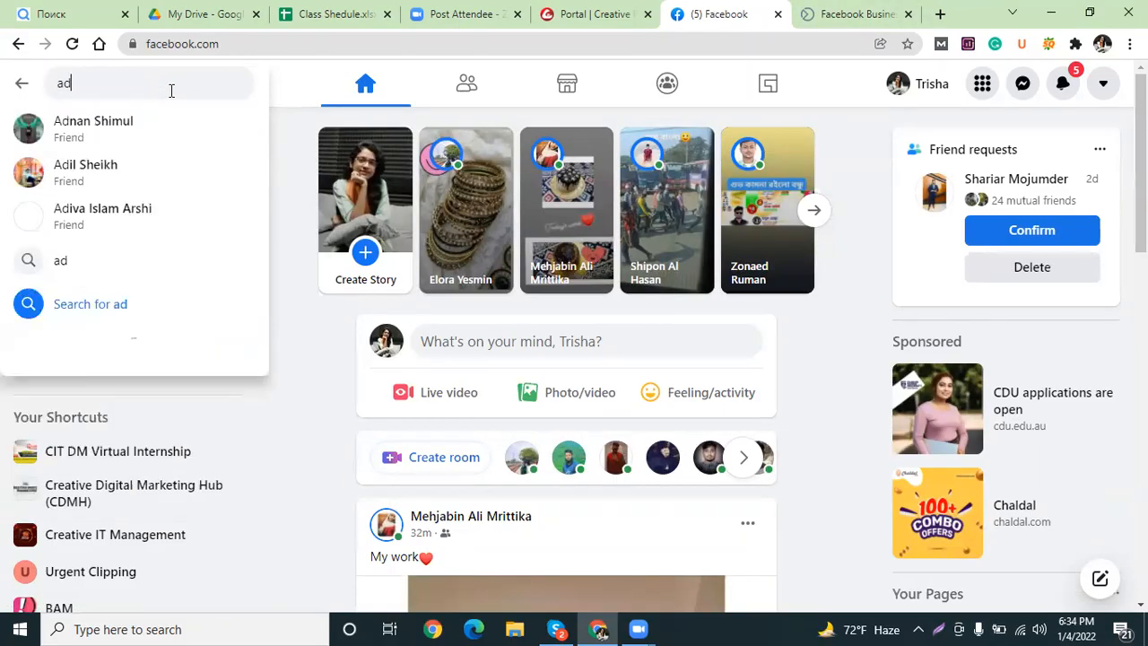
text(s ma)
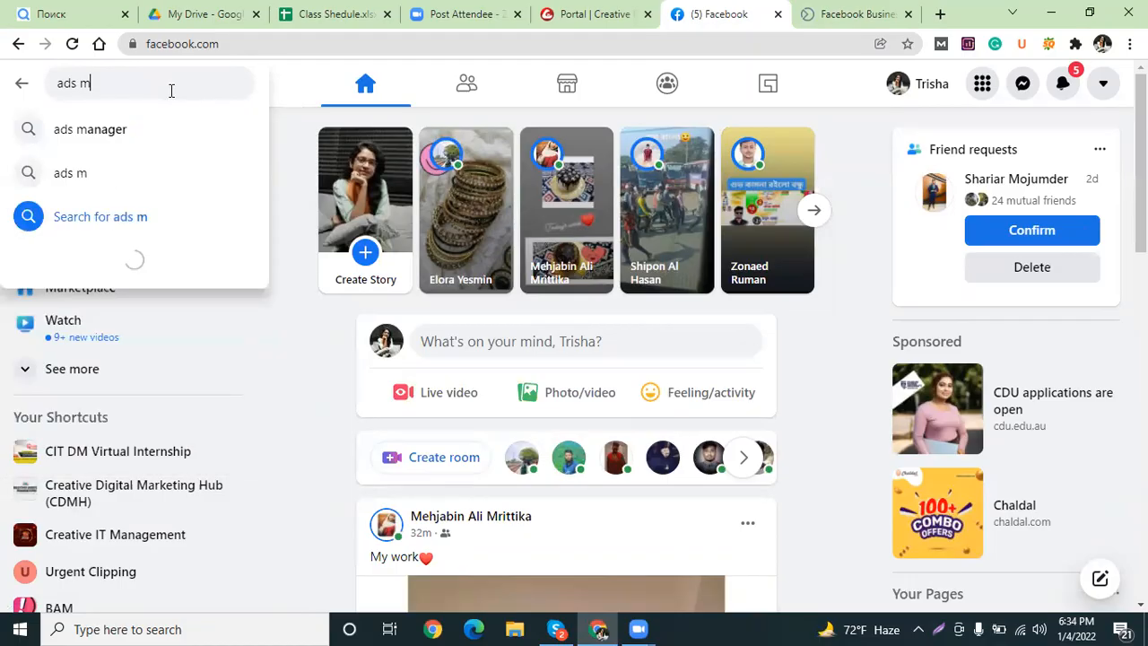
click(128, 132)
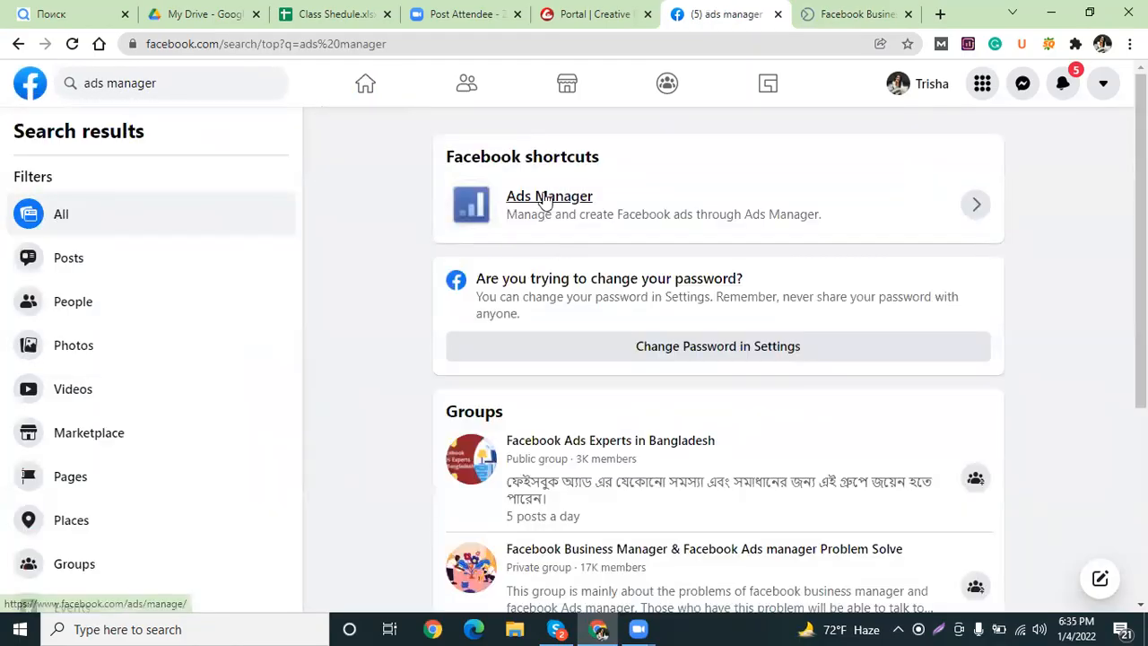
click(554, 203)
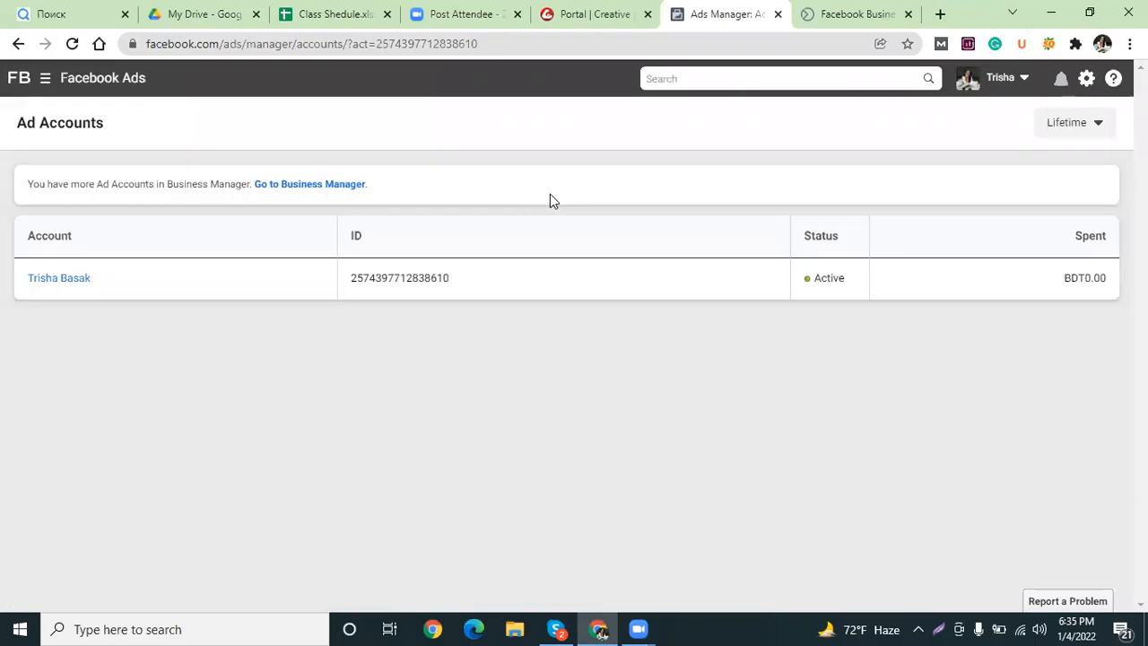
Open the ad account's overview and start a new campaign to see the objective choices.
click(51, 280)
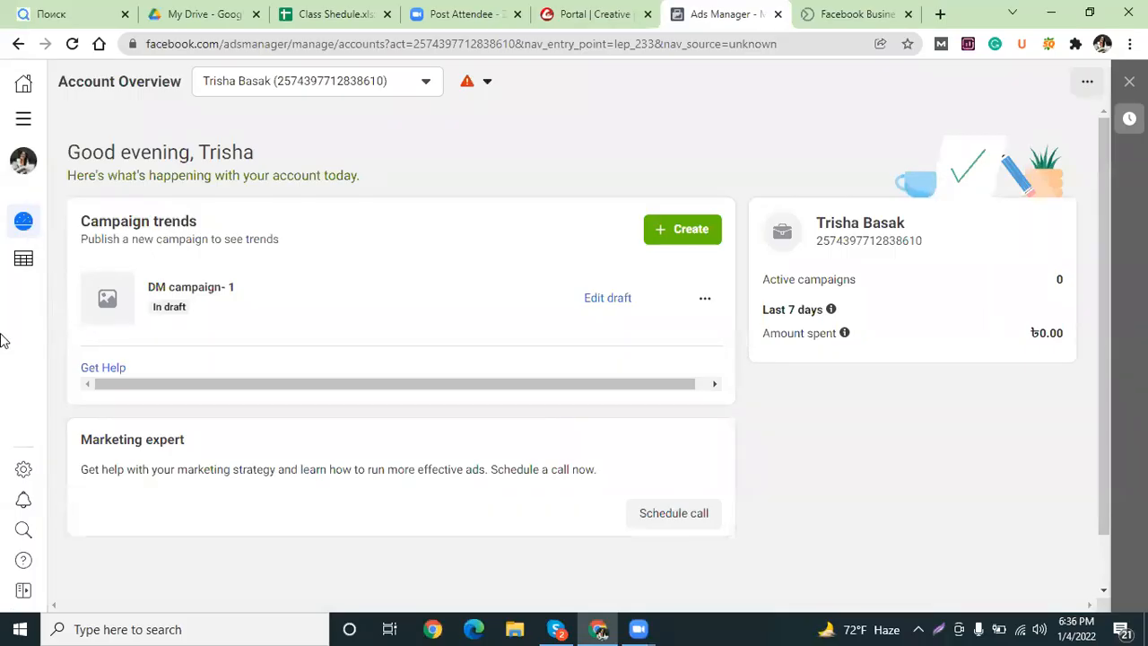
click(678, 235)
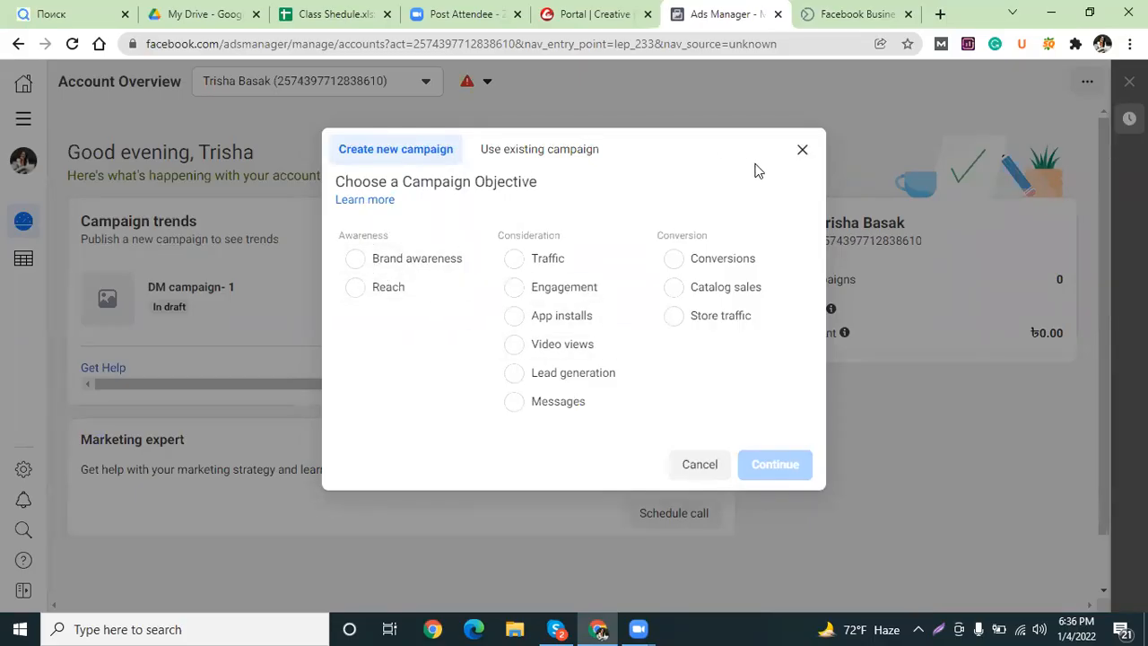
Choose Engagement as the objective, compare engagement types, and settle on Post engagement.
click(566, 289)
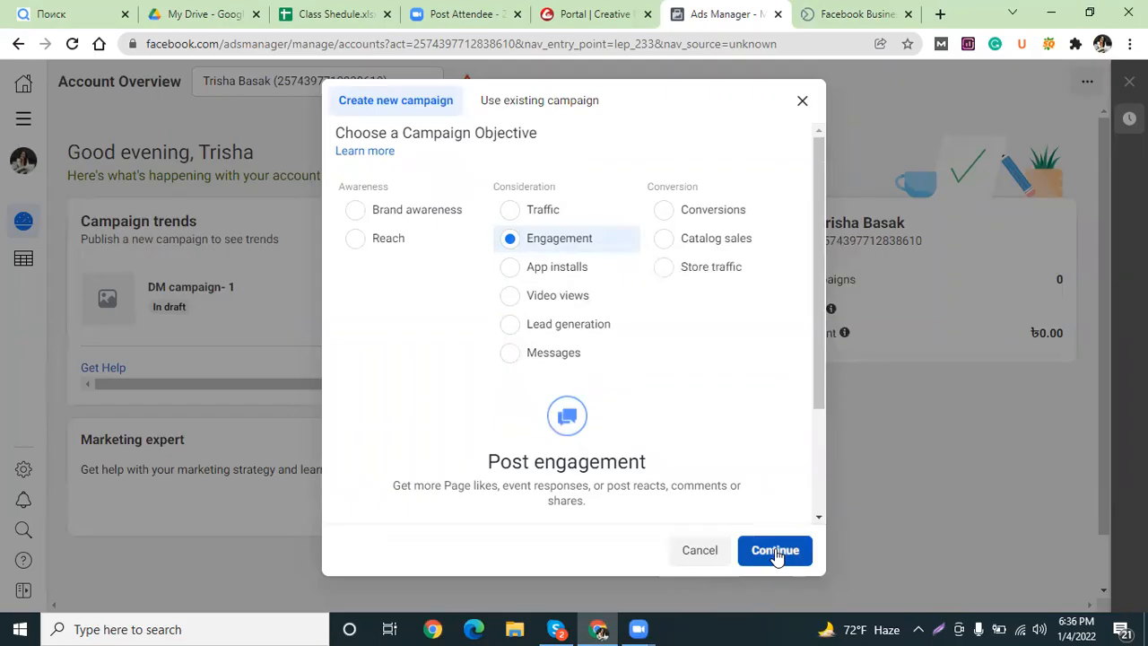
drag(821, 288, 829, 415)
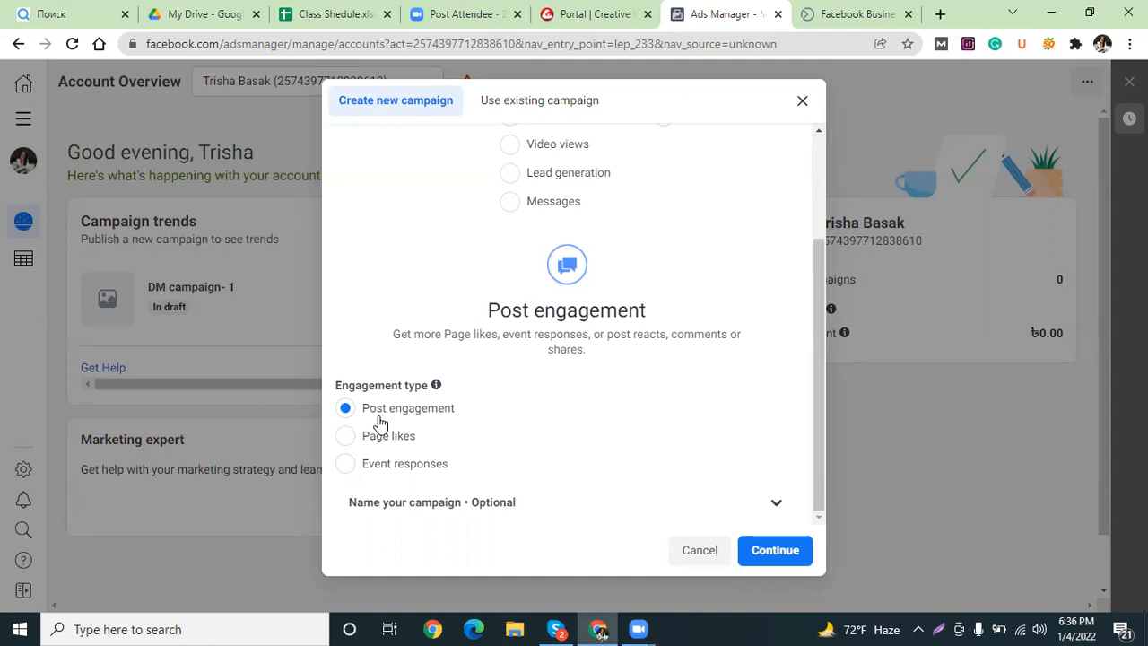
click(347, 440)
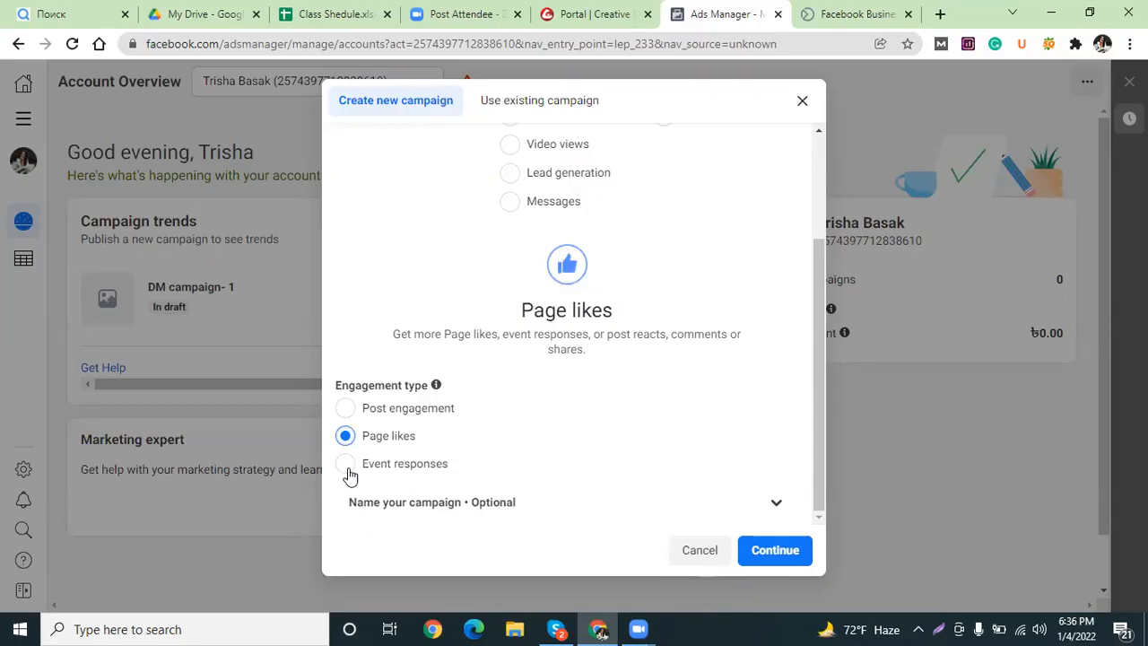
click(349, 477)
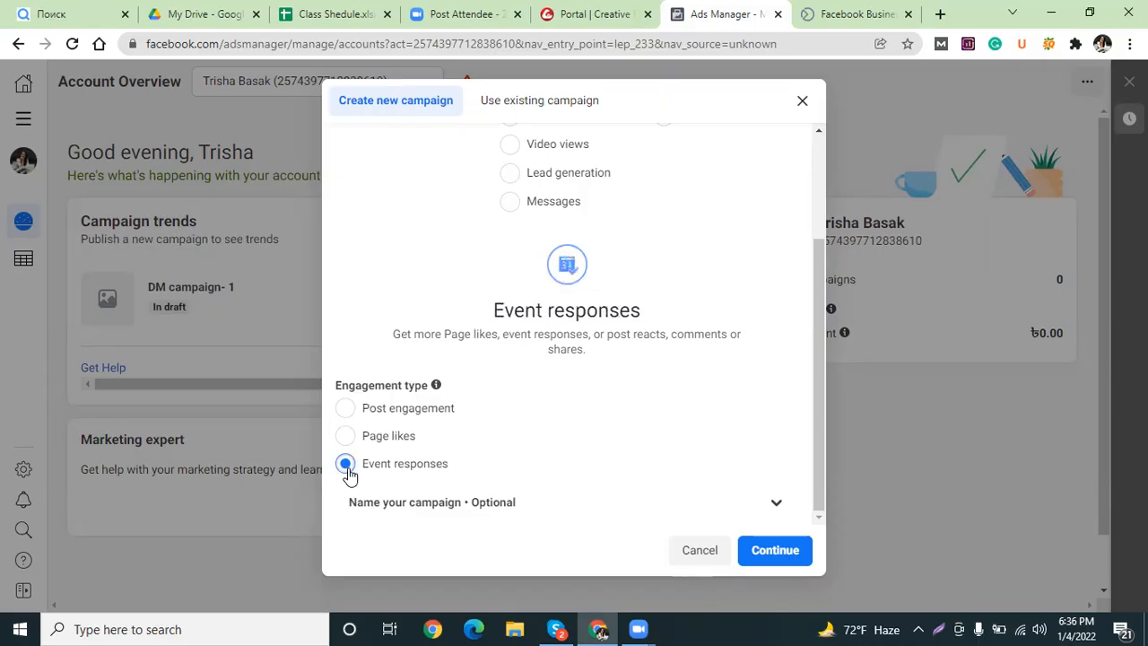
click(345, 410)
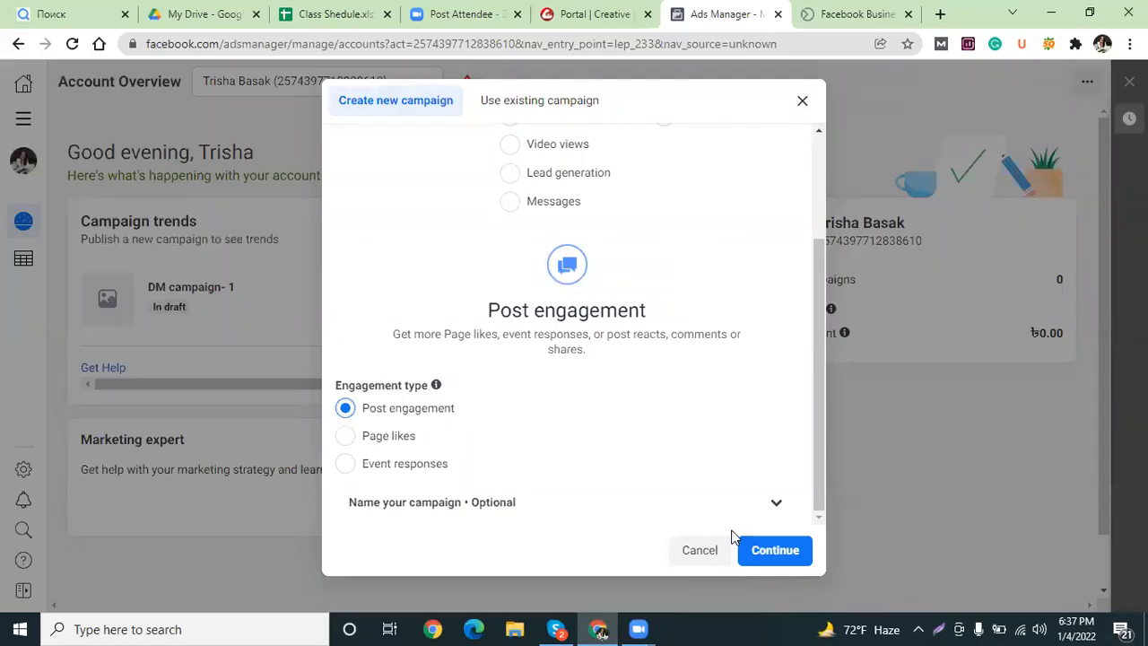
Create the New Post engagement Campaign draft and close the lead generation recommendation.
click(758, 548)
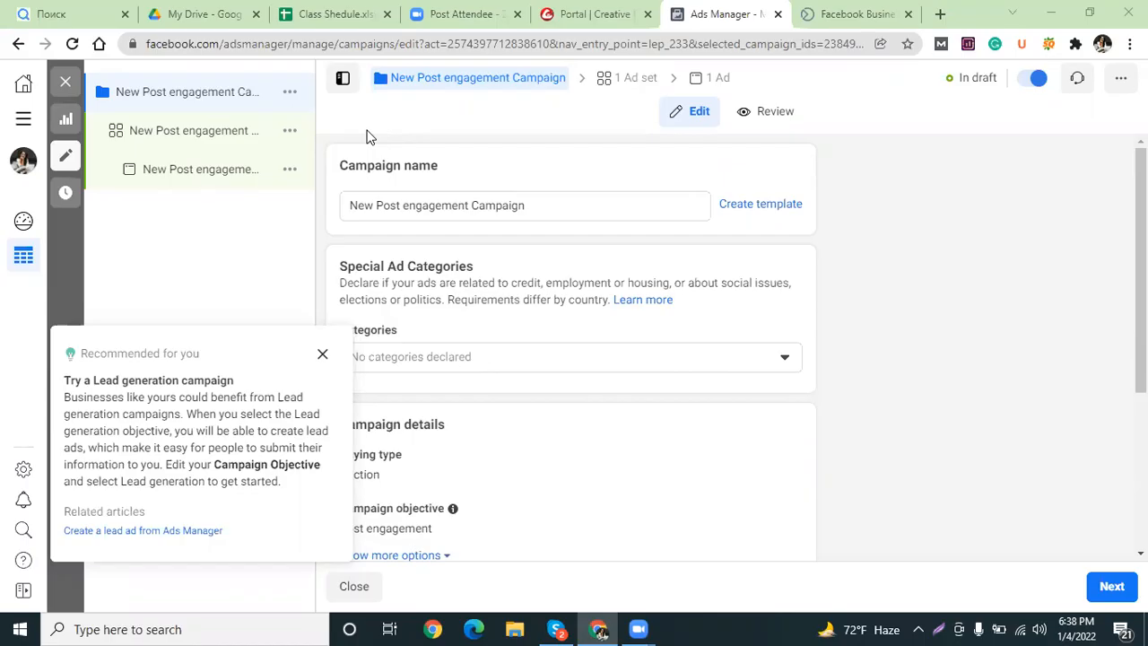
click(322, 354)
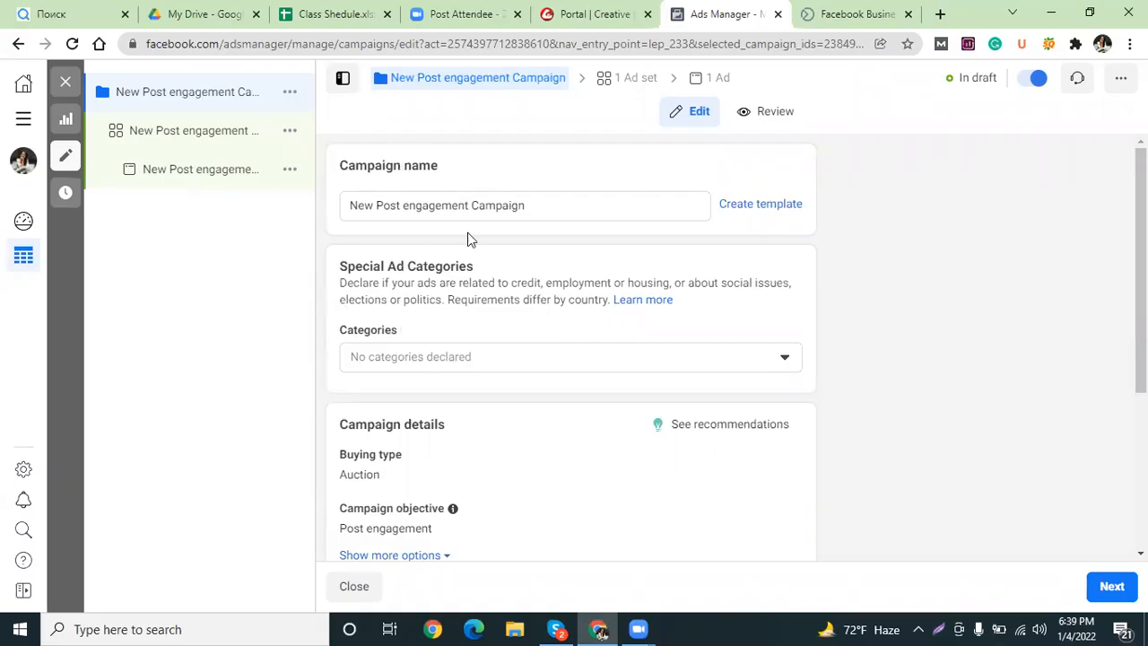
Rename the campaign from its default name to 'Campaign- 1'.
drag(530, 207, 318, 214)
click(436, 205)
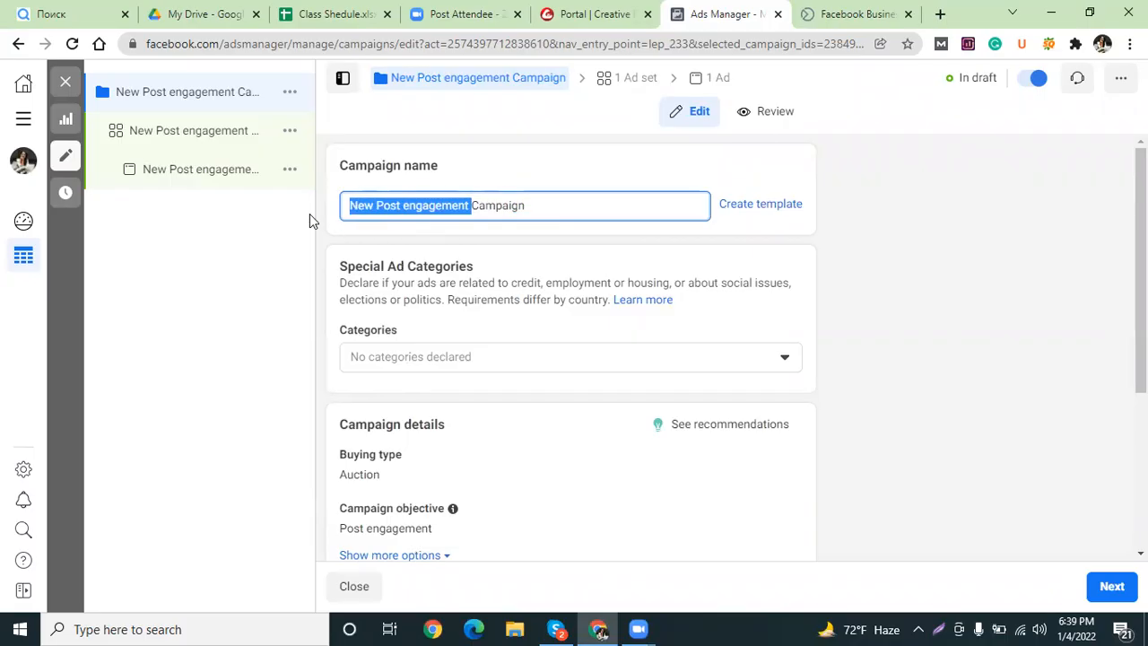
key(BackSpace)
click(428, 203)
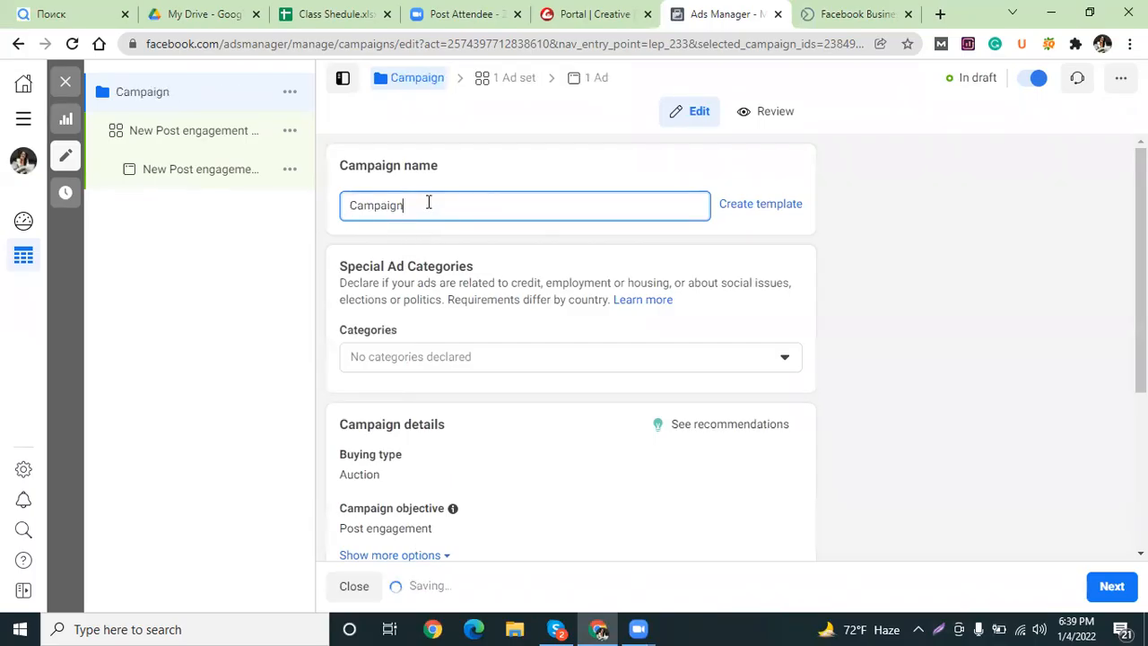
text(- 1)
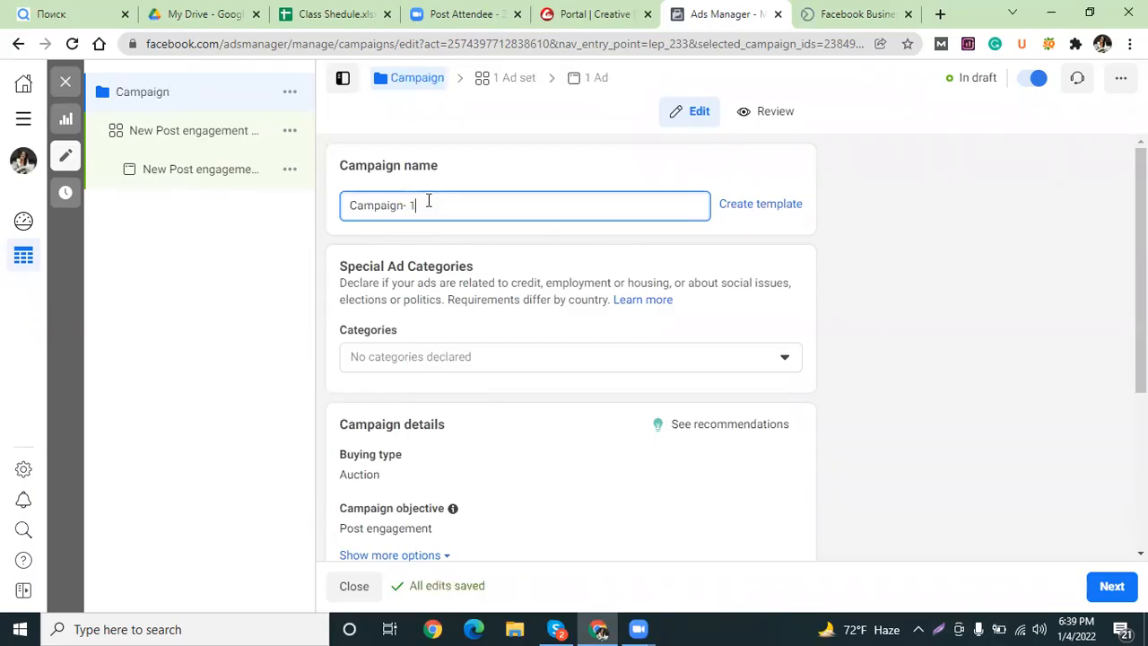
drag(430, 209, 307, 199)
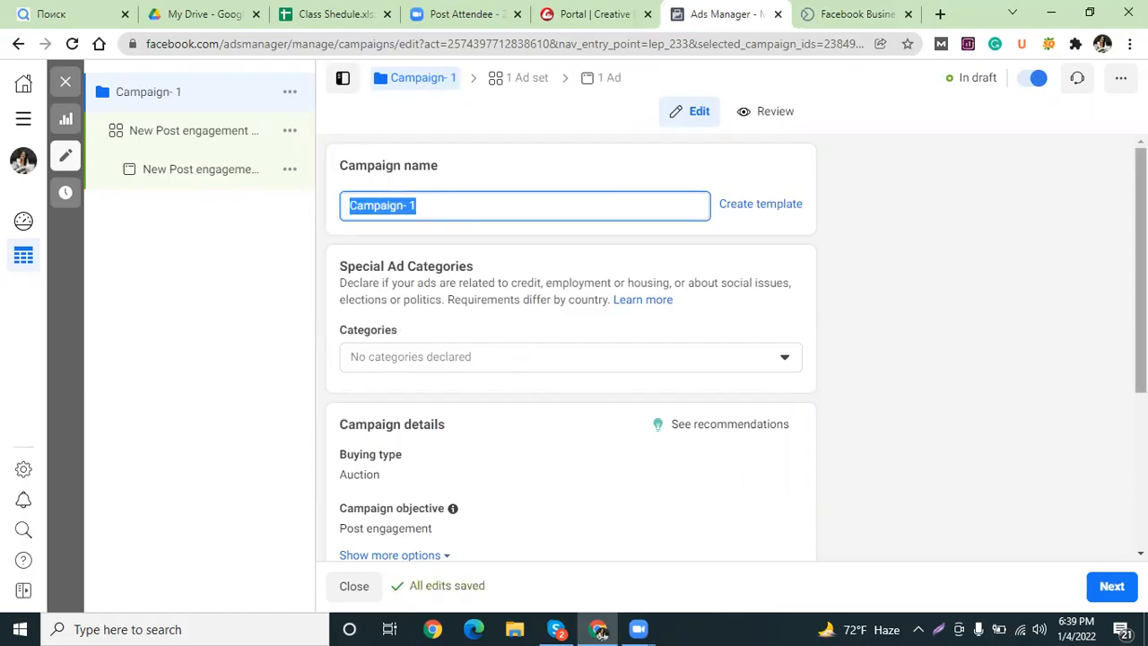
Bring up the Special Ad Categories choices for the campaign.
scroll(571, 347, down, 2)
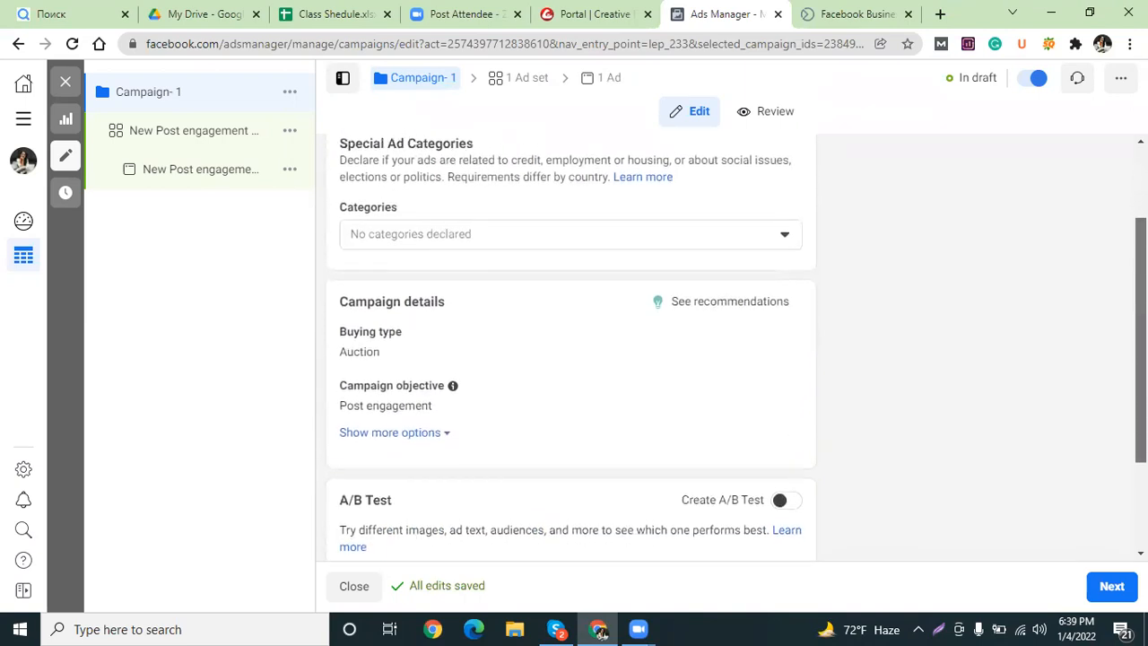
scroll(572, 347, down, 1)
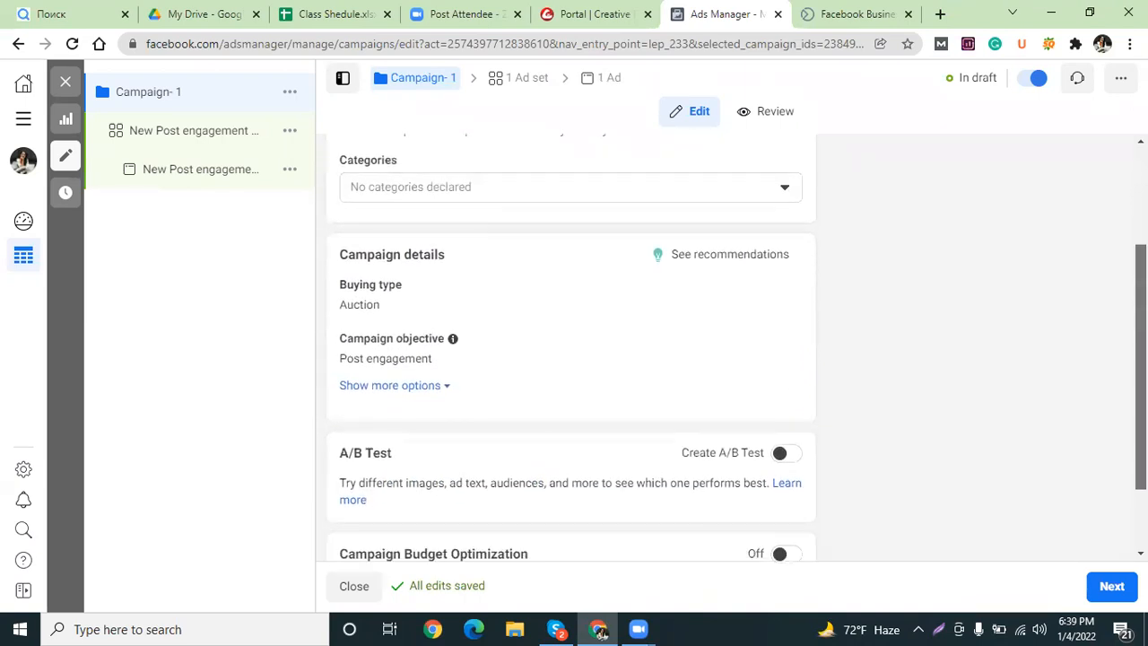
scroll(485, 246, up, 1)
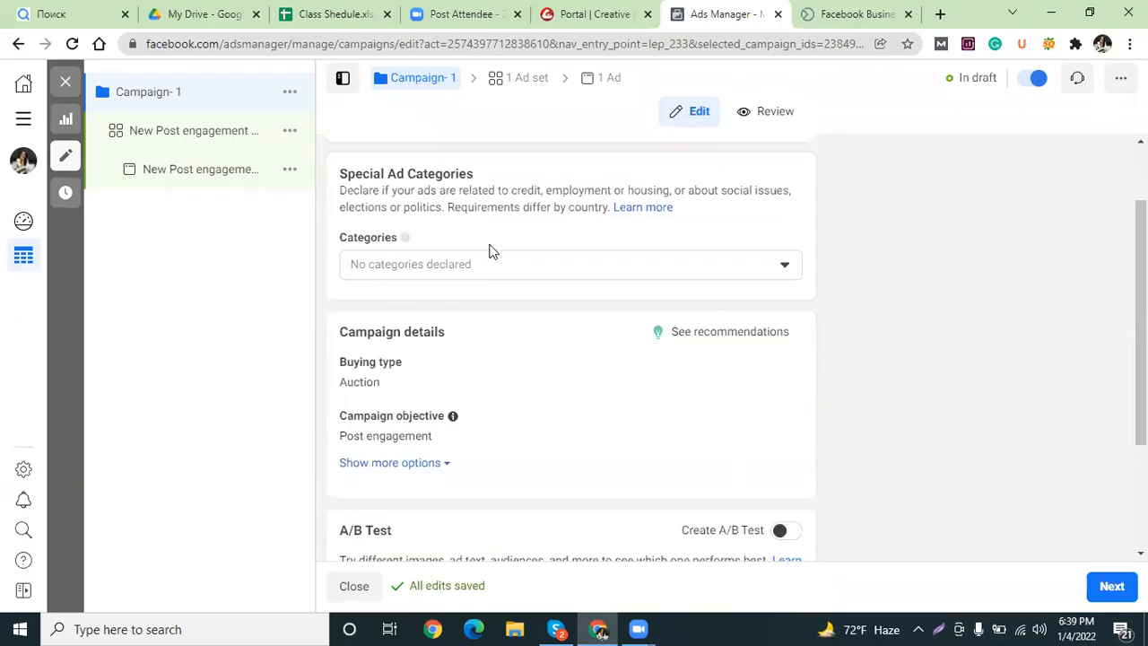
click(553, 271)
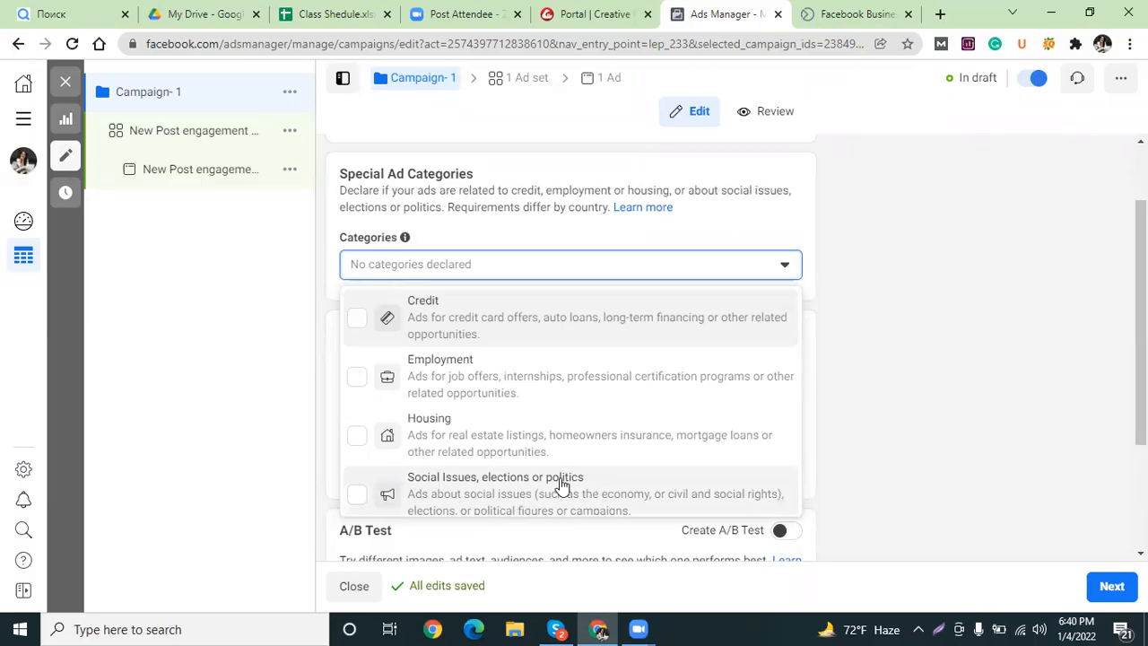
Review the Special Ad Categories list and close it with no category selected.
click(941, 302)
mouse_move(1140, 314)
mouse_down()
mouse_move(1141, 368)
mouse_move(1141, 328)
mouse_up()
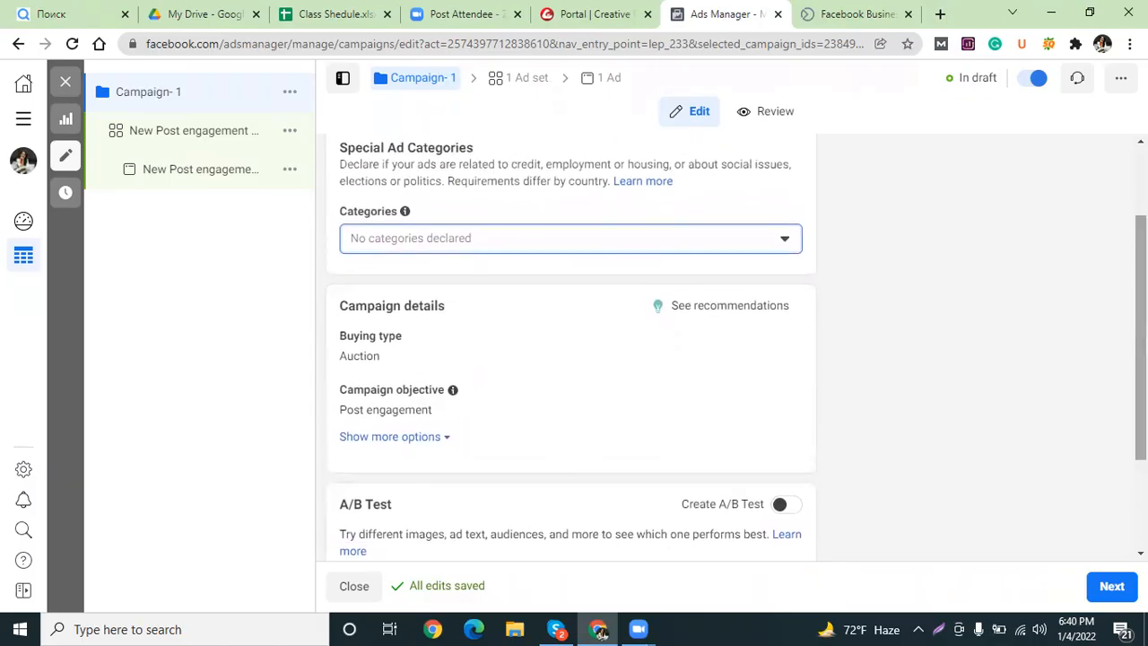
click(746, 254)
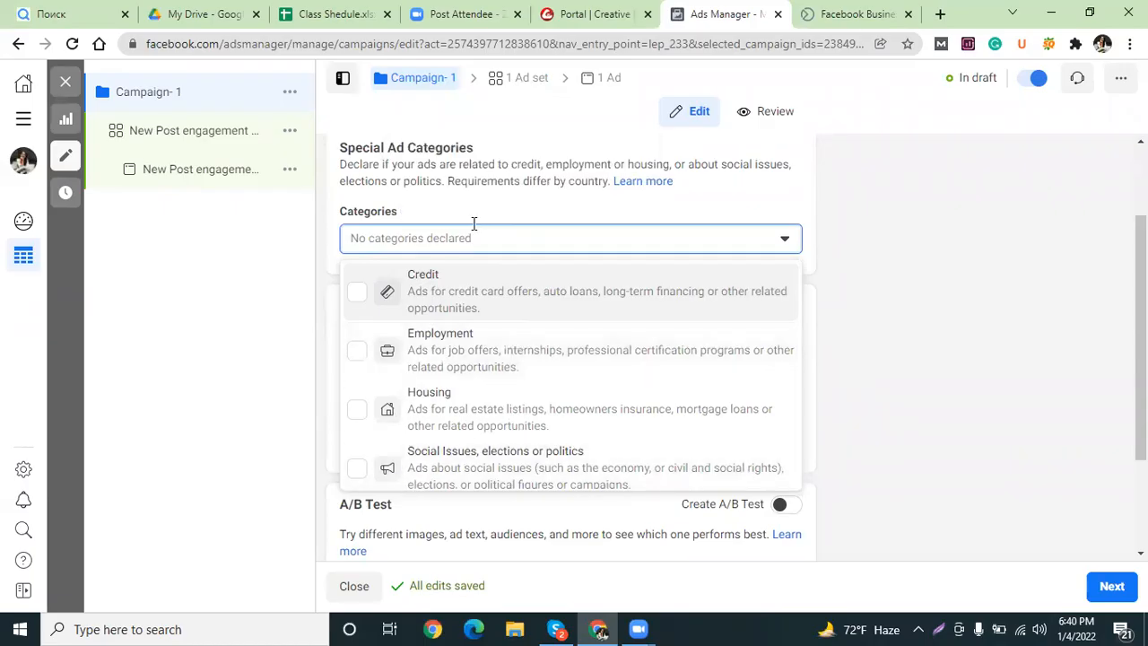
click(861, 223)
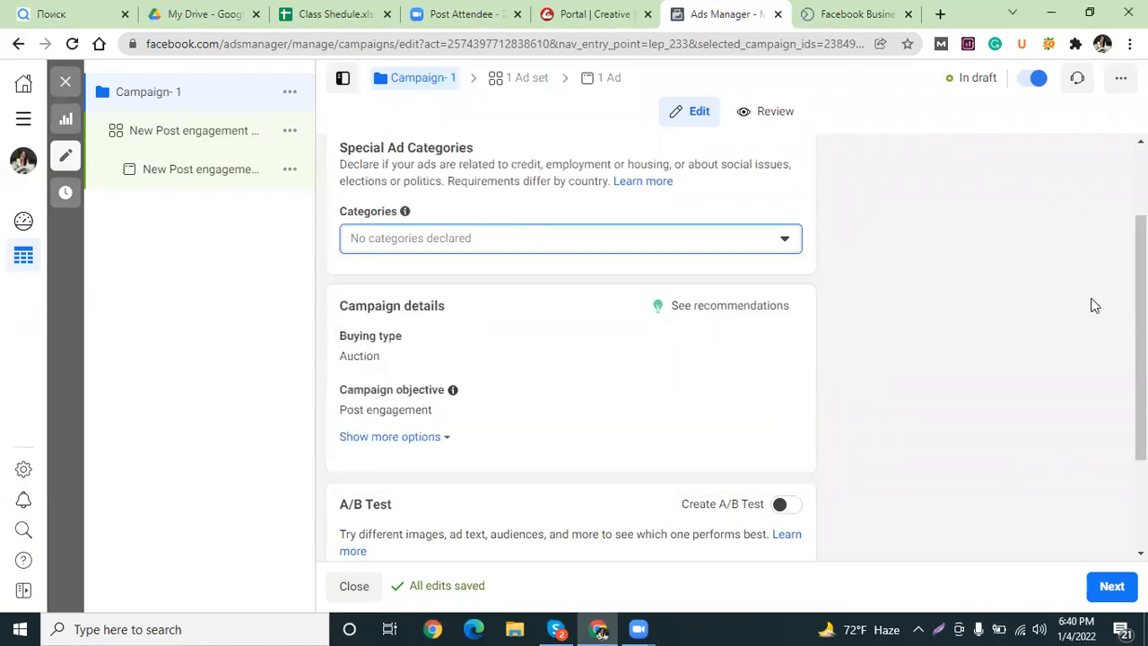
drag(1140, 314, 1140, 264)
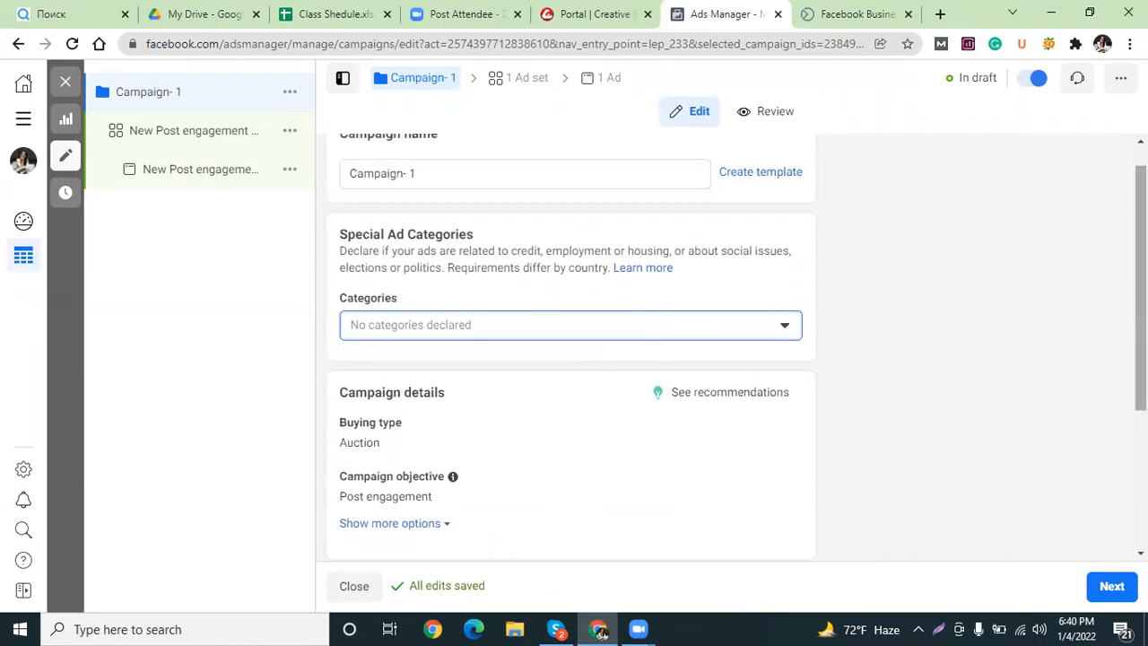
Turn Campaign Budget Optimization on, giving Campaign- 1 a ৳869.00 daily budget.
drag(1140, 269, 1141, 390)
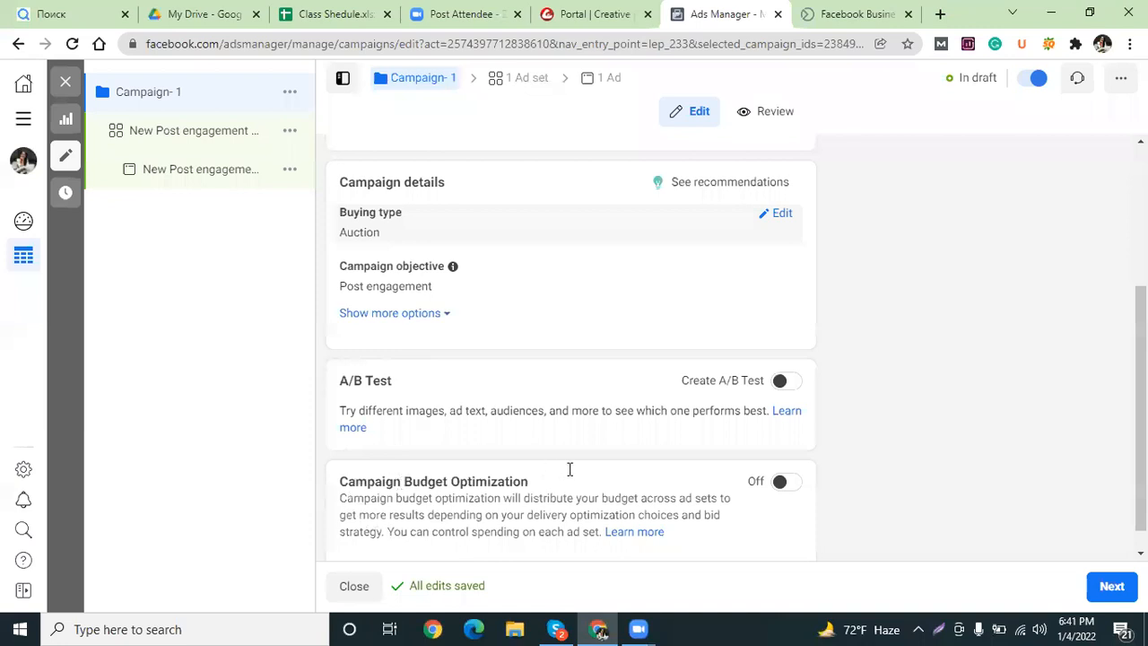
scroll(778, 458, down, 1)
click(779, 459)
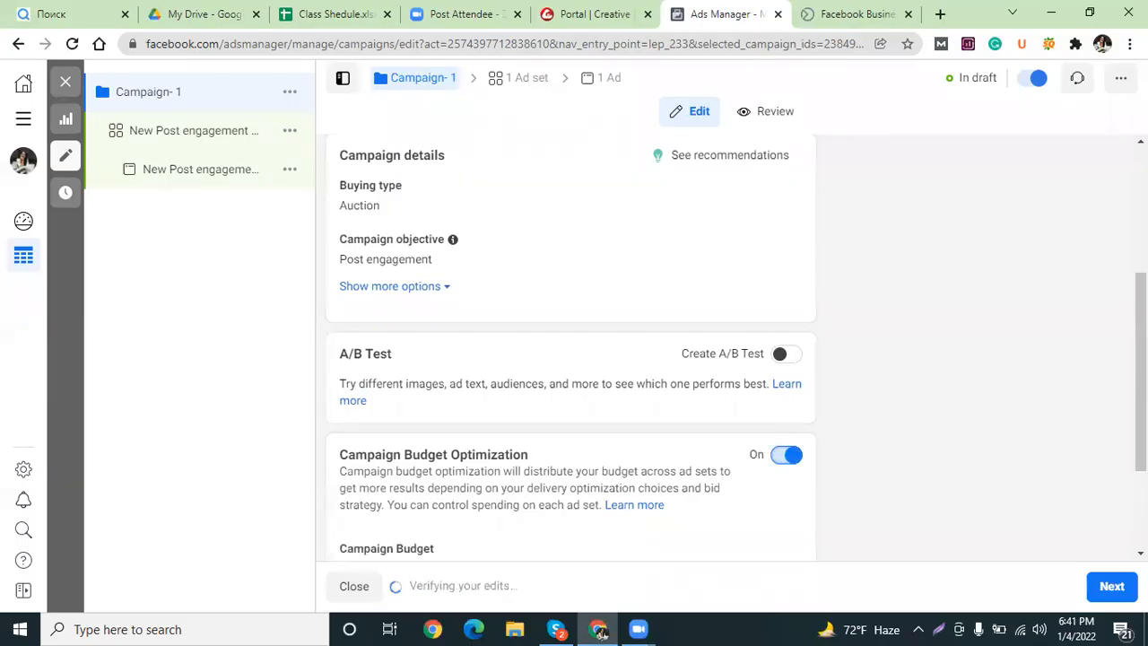
scroll(685, 306, down, 2)
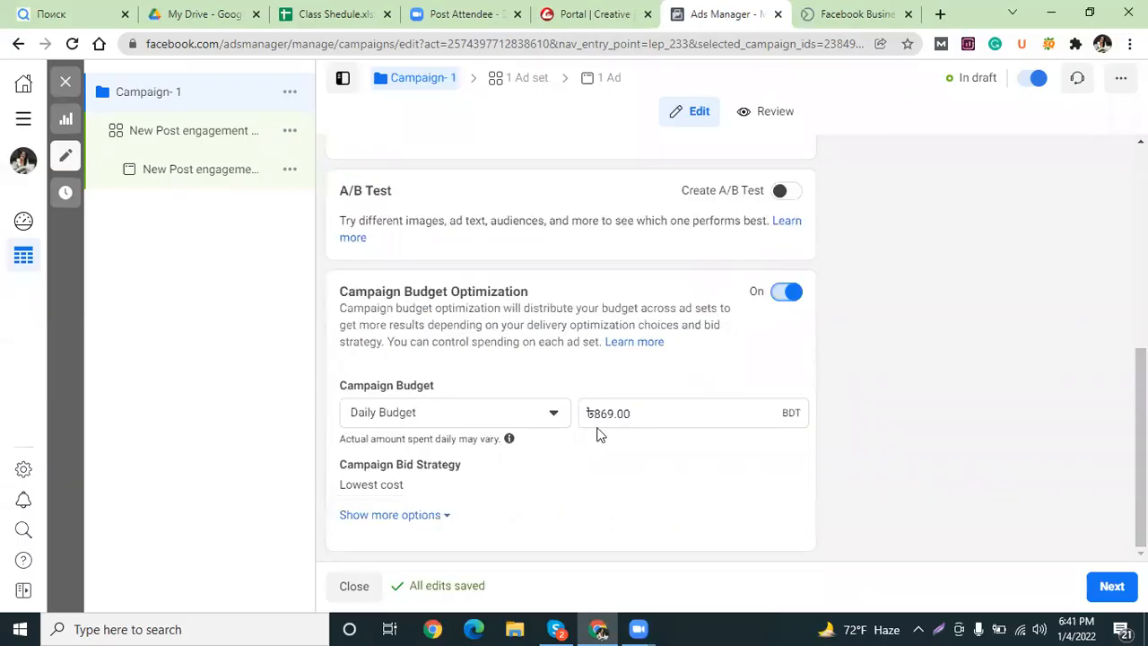
Switch the campaign budget to a ৳55,300.00 Lifetime Budget and reveal more budget options.
click(502, 423)
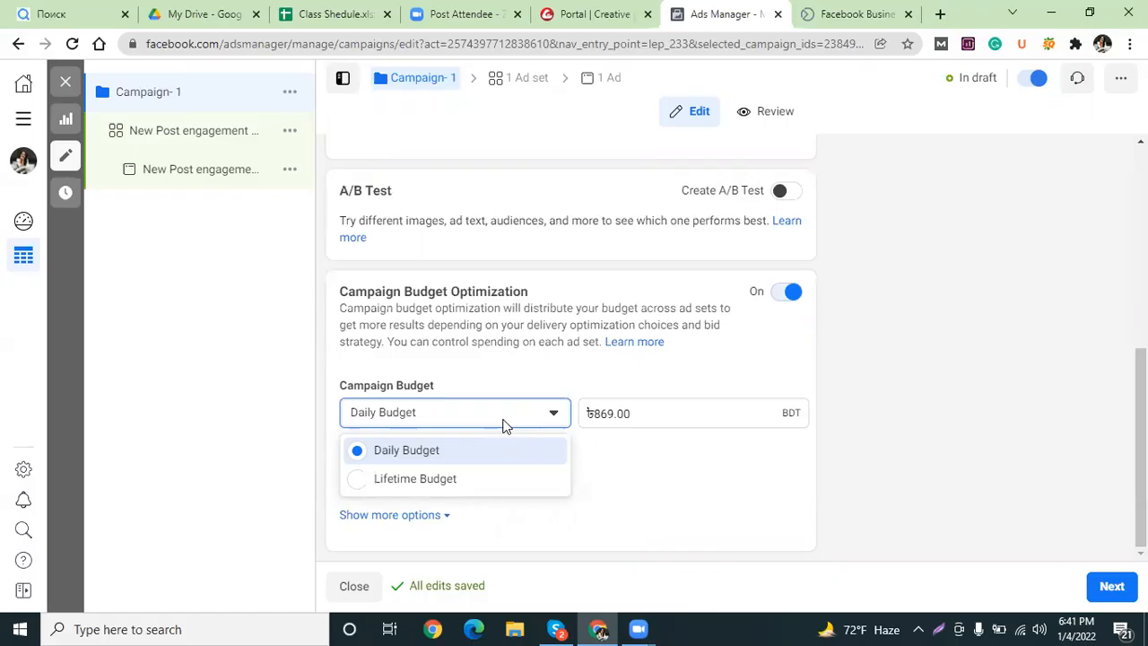
click(479, 479)
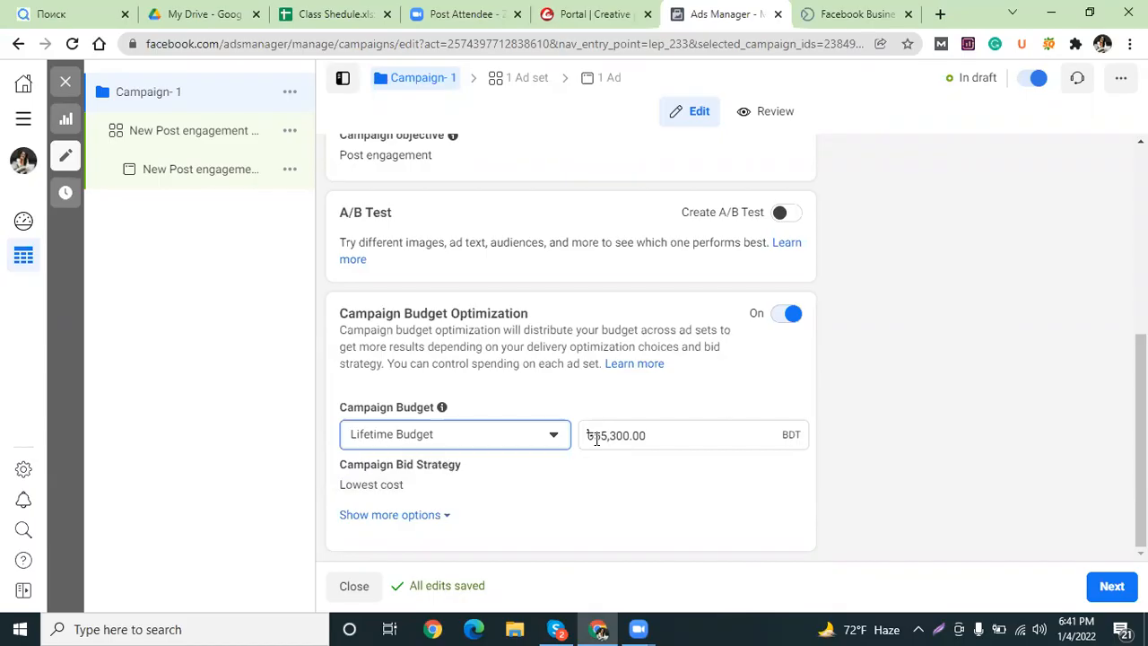
drag(597, 438, 635, 436)
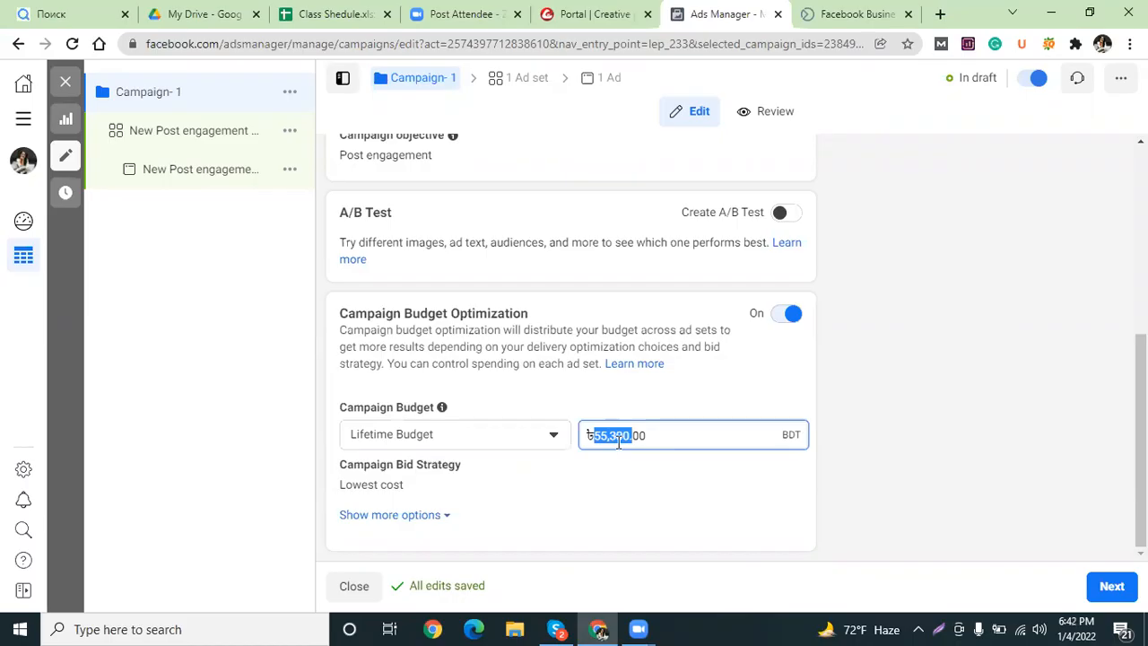
click(618, 440)
drag(596, 437, 628, 436)
click(441, 517)
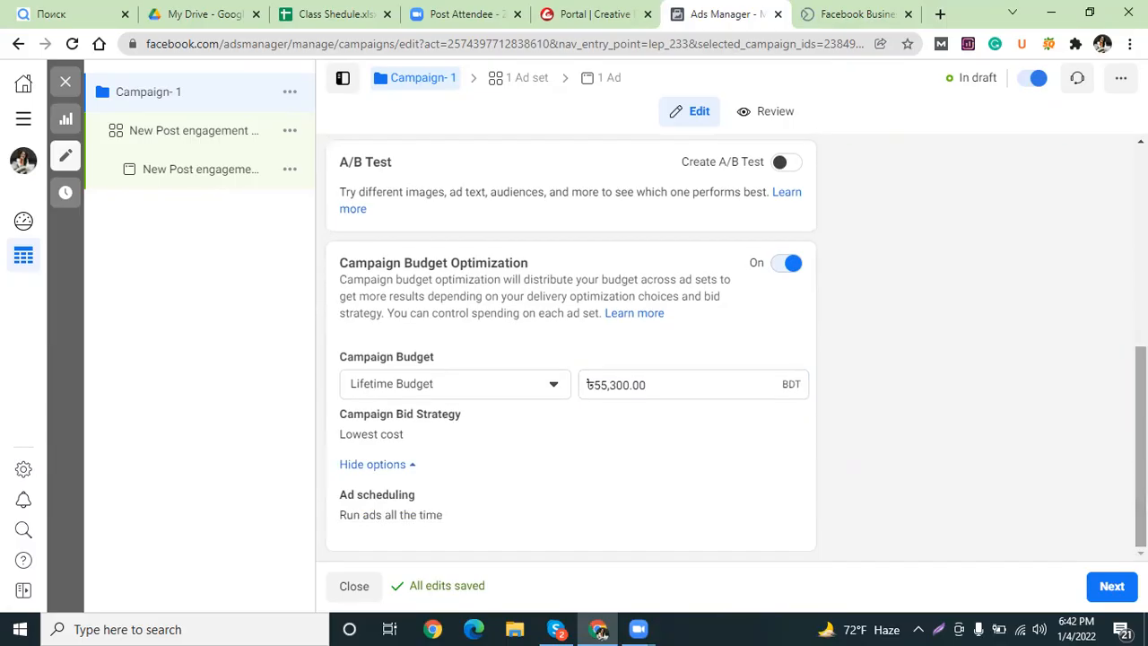
Leave ad scheduling off so ads run all the time, and proceed to the ad set.
mouse_move(792, 504)
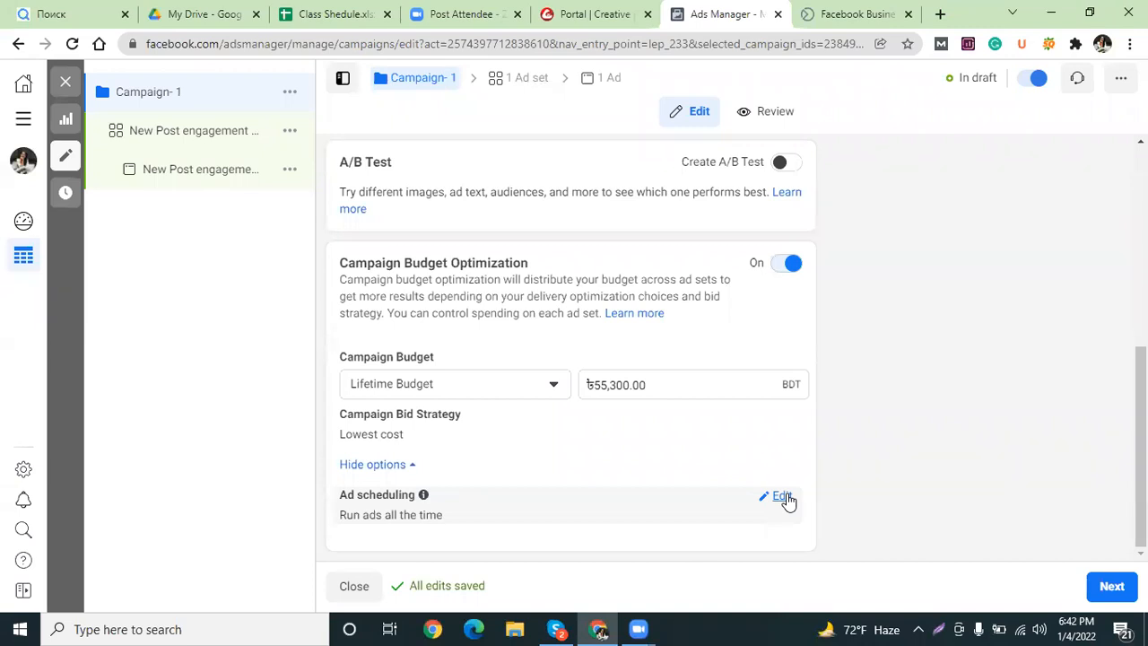
click(782, 498)
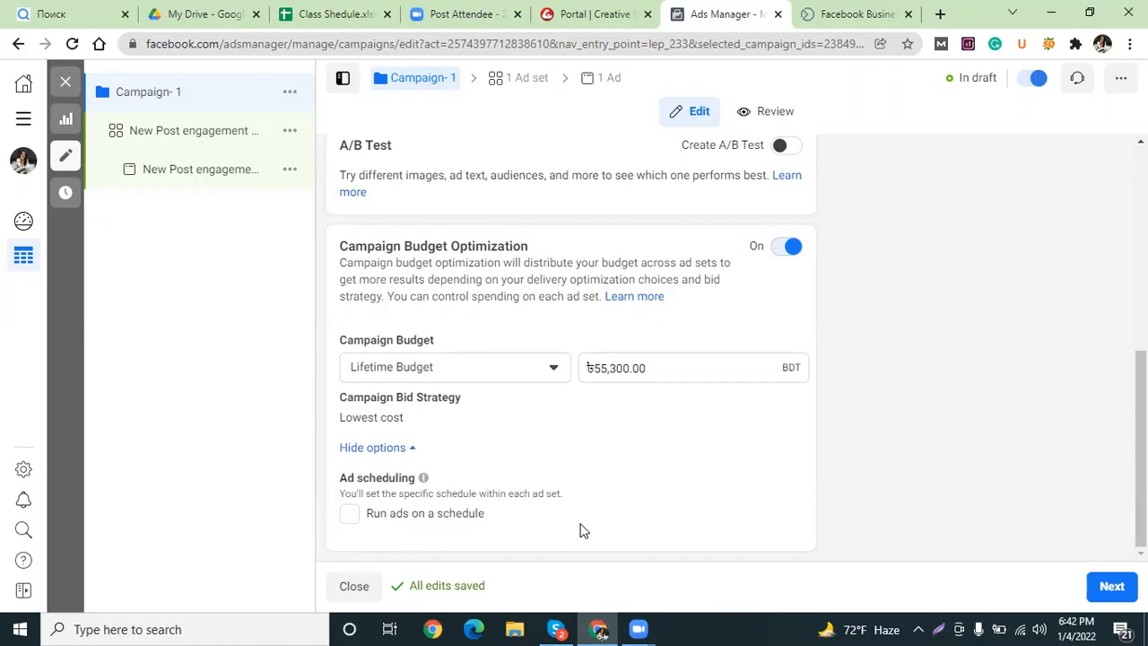
click(350, 516)
click(349, 514)
click(1111, 587)
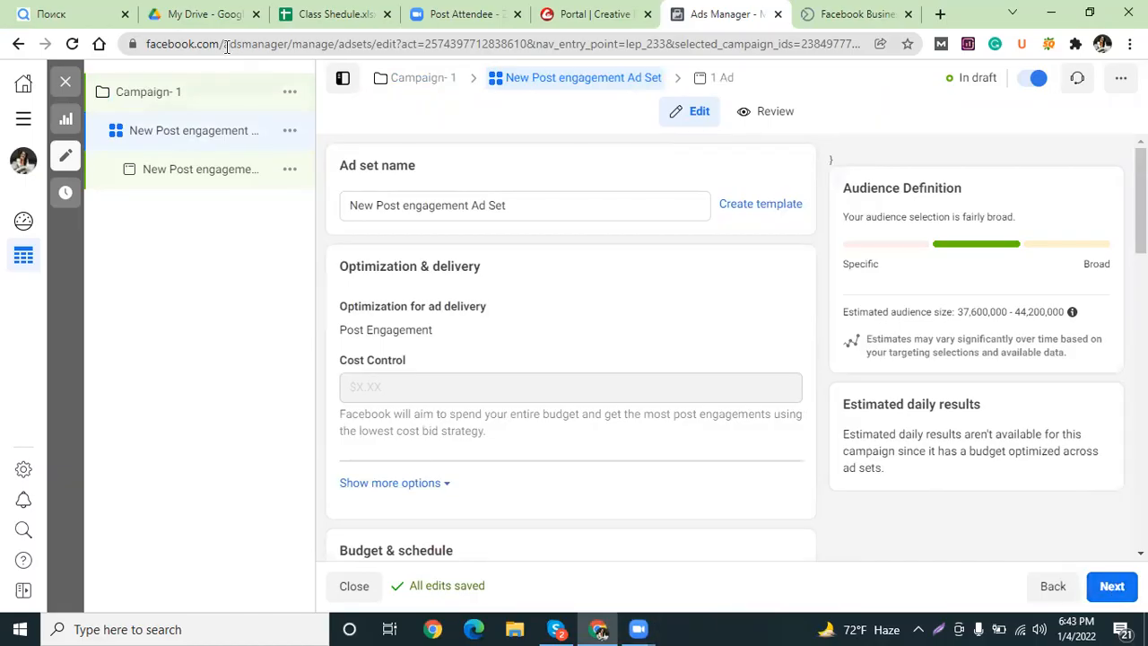
Change Campaign- 1's bid strategy to Bid cap, then continue to the ad set with its ৳200.00 bid control.
click(187, 95)
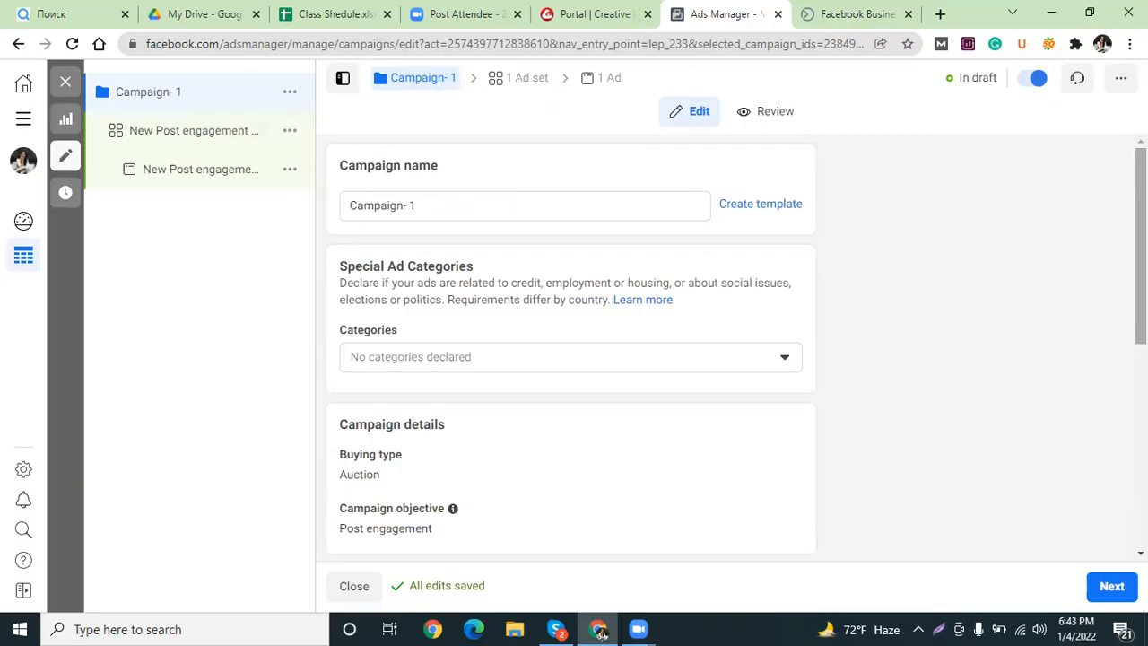
scroll(1109, 499, down, 5)
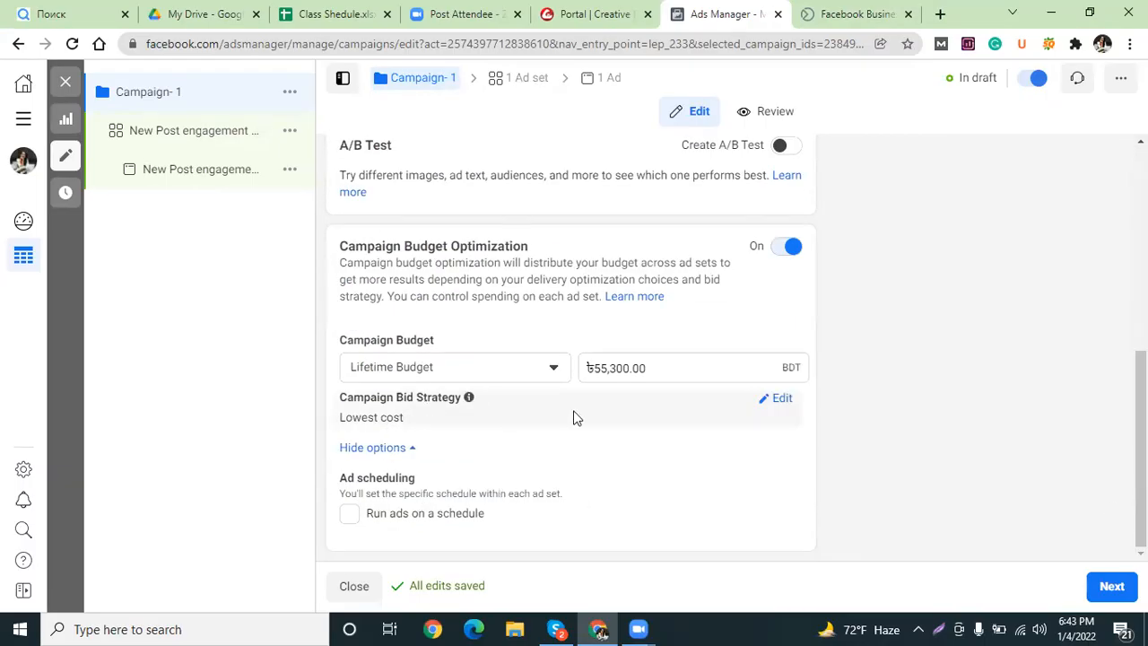
click(781, 401)
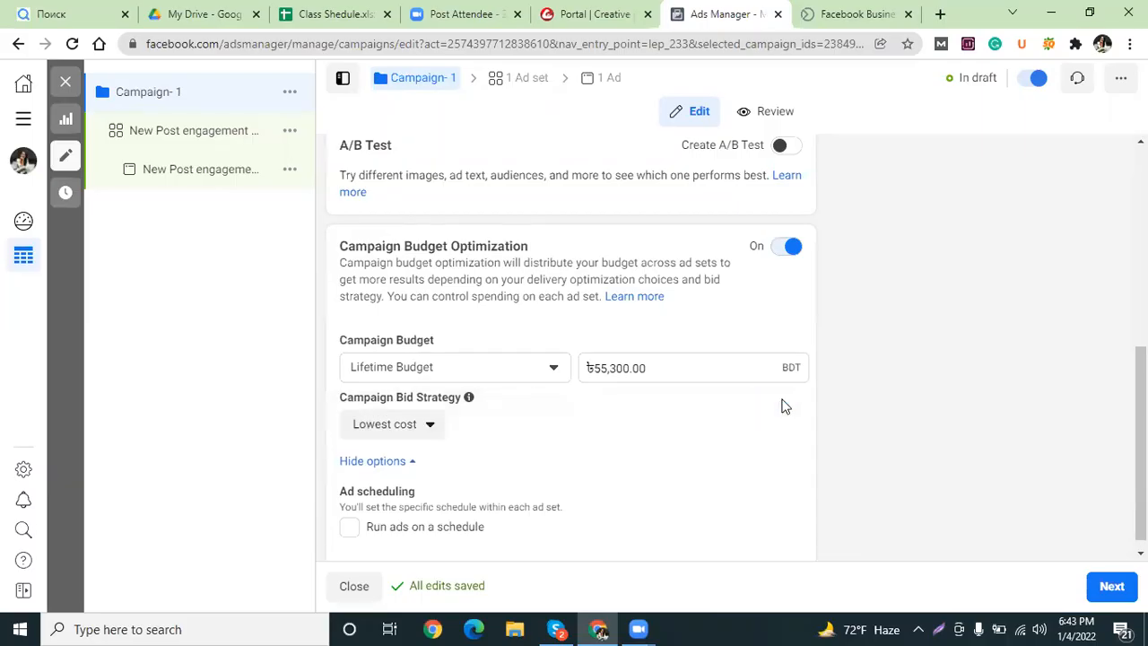
click(421, 423)
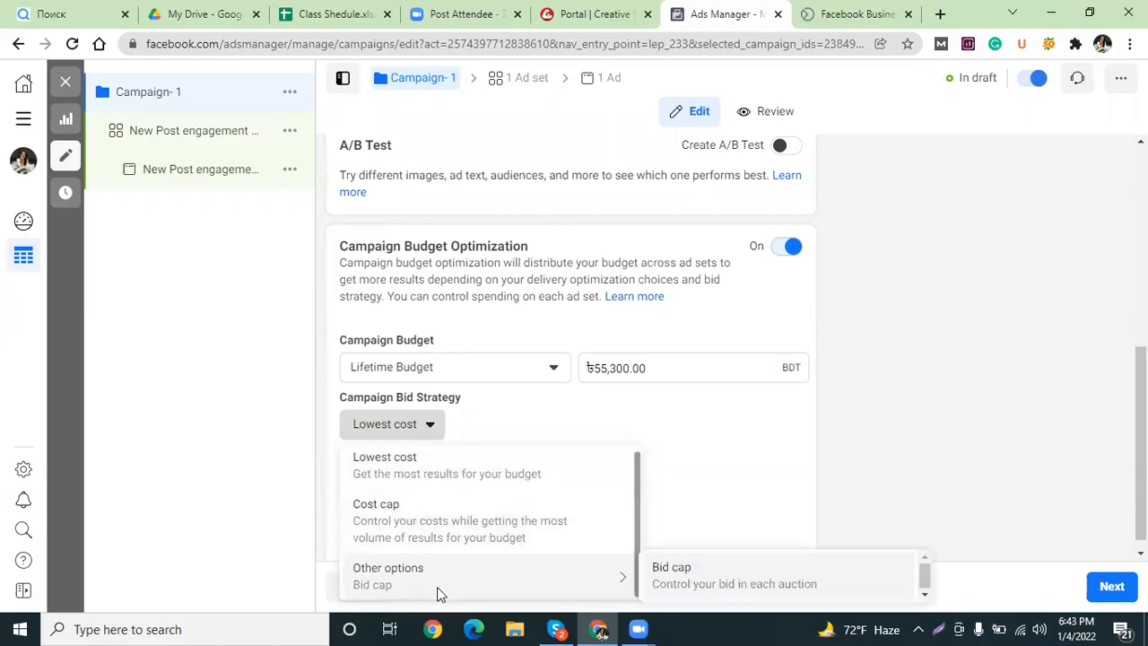
mouse_move(619, 577)
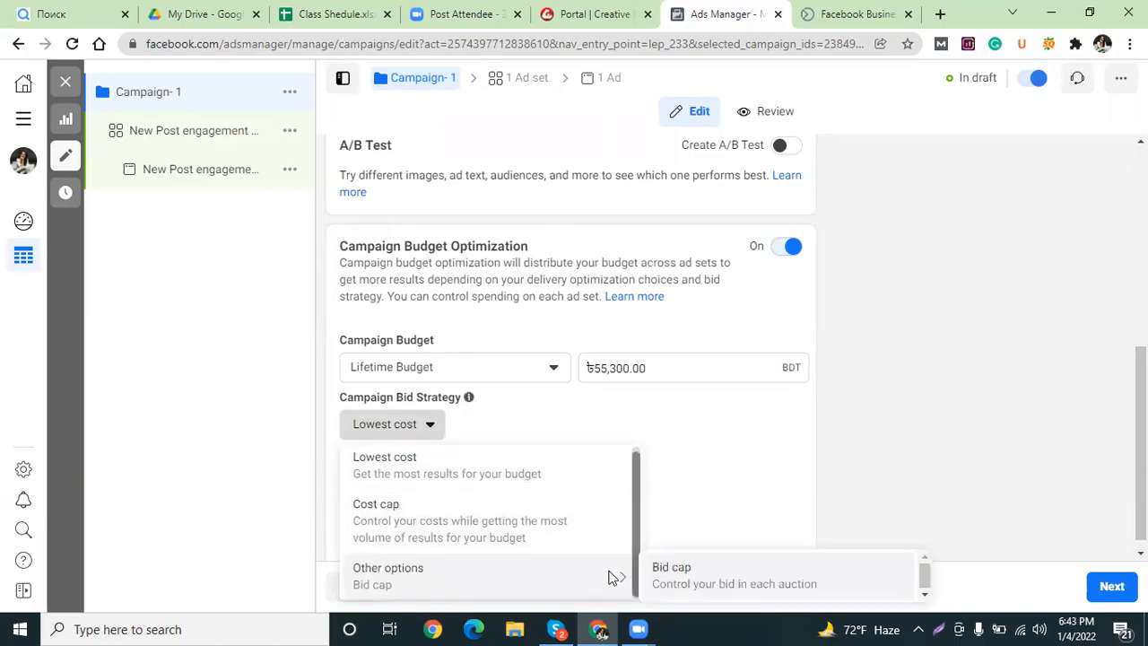
click(692, 592)
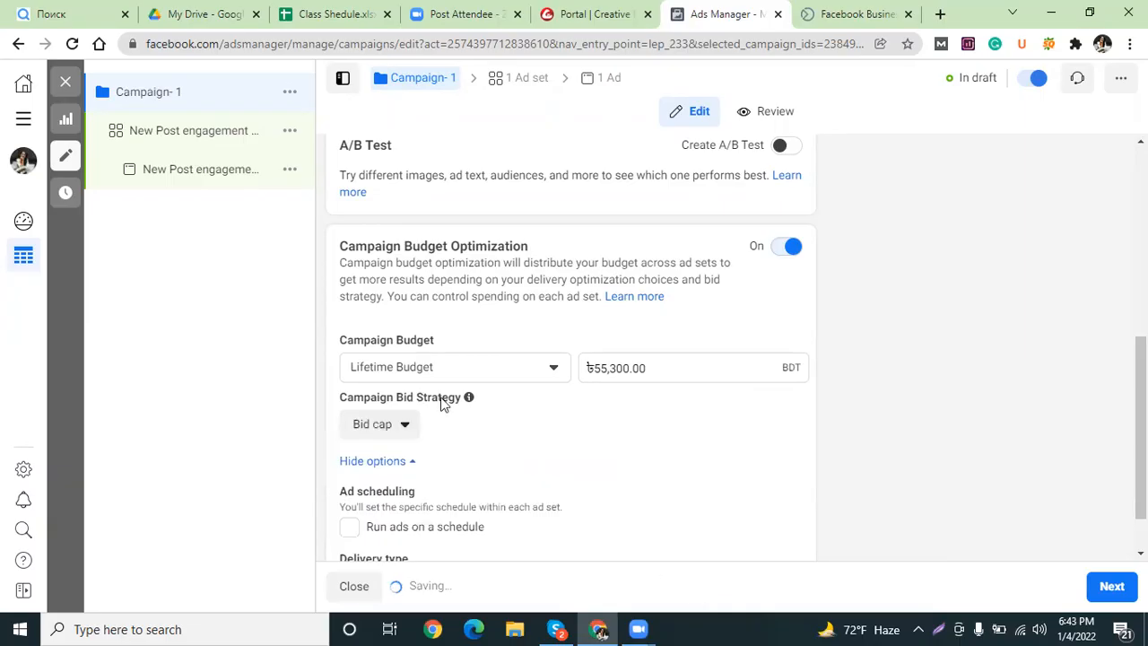
click(380, 425)
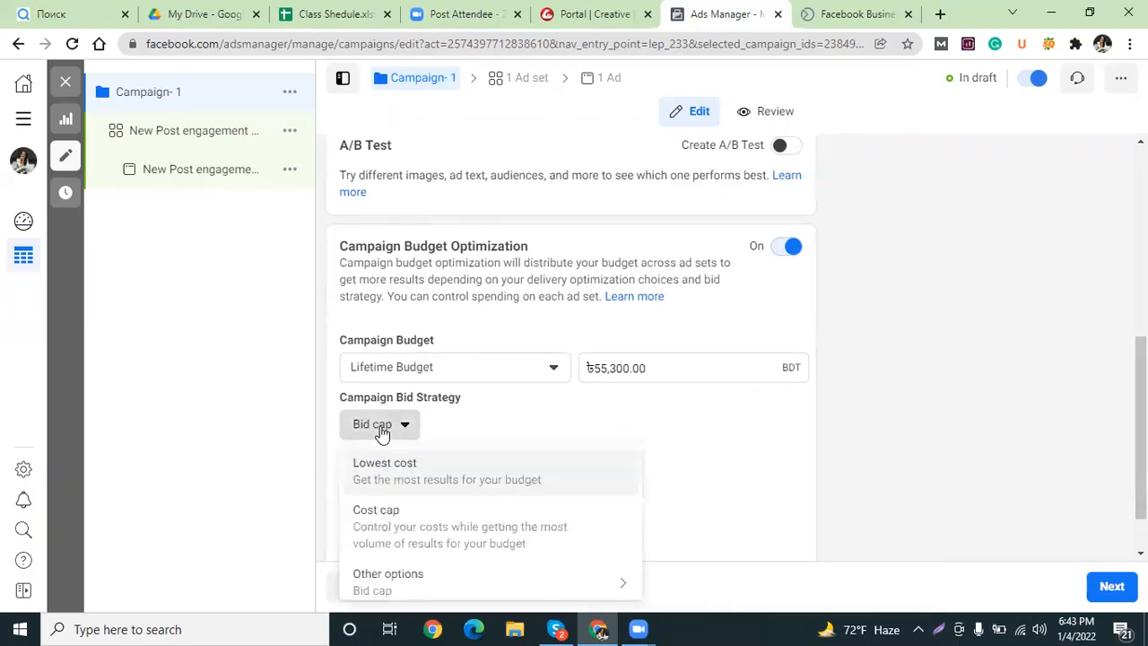
click(712, 489)
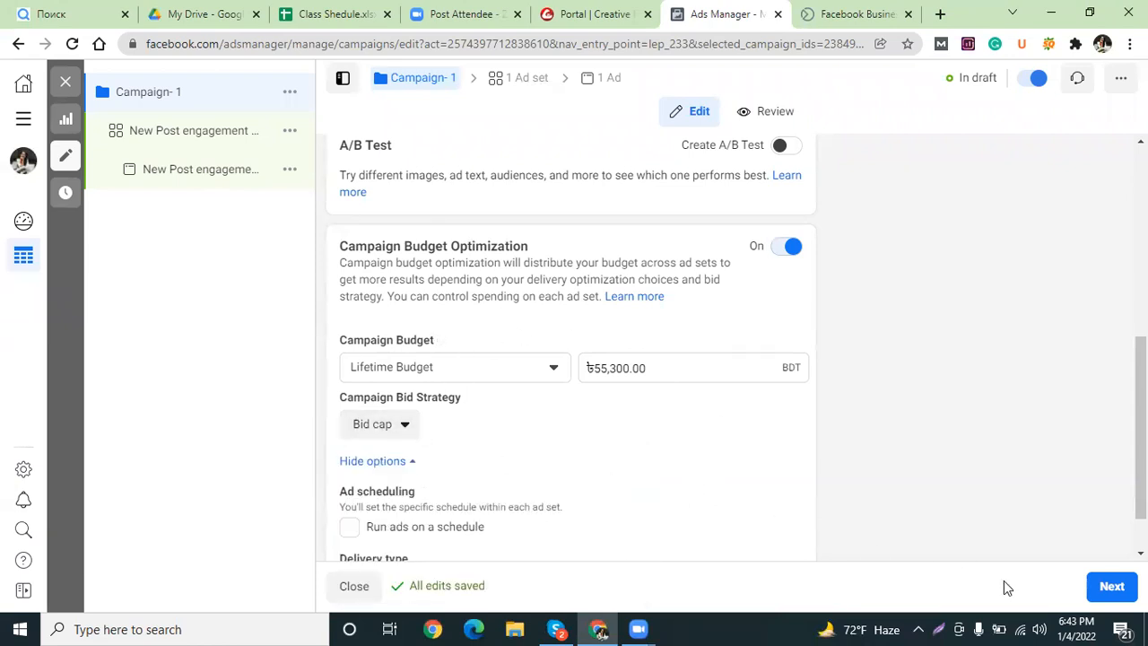
click(1115, 590)
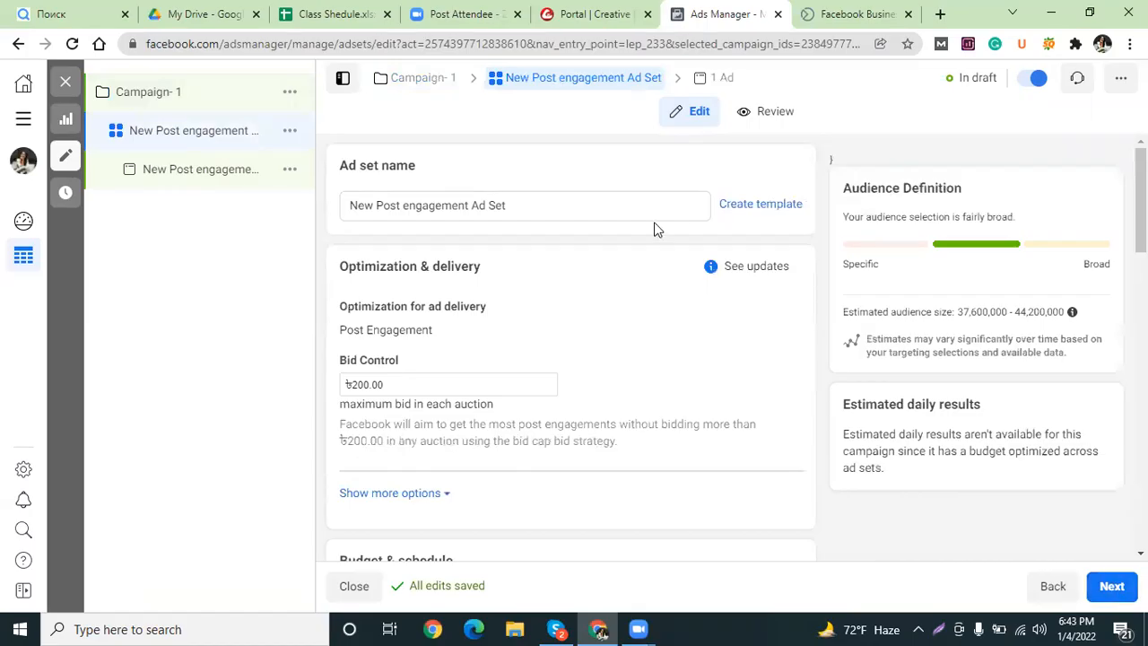
Replace the ad set name with the pasted name 'Campaign- 1', then return to the campaign settings.
click(565, 213)
click(351, 204)
drag(374, 197, 638, 228)
text(Campaign- 1)
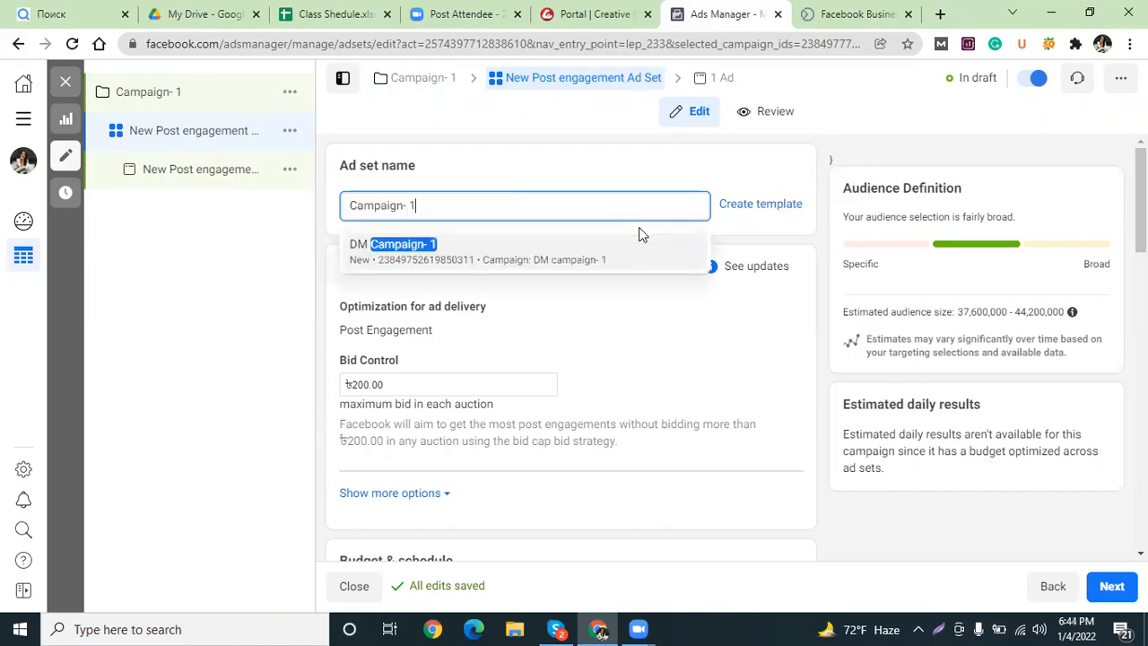
click(731, 231)
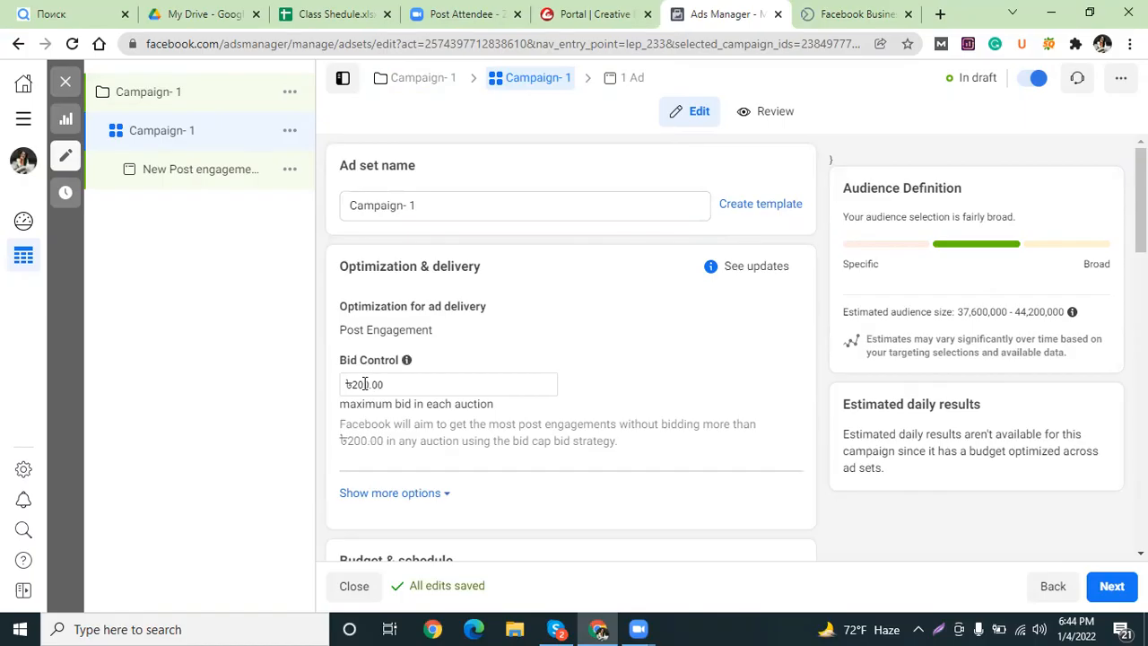
mouse_move(365, 384)
mouse_down()
mouse_move(347, 385)
mouse_move(358, 385)
mouse_up()
click(185, 97)
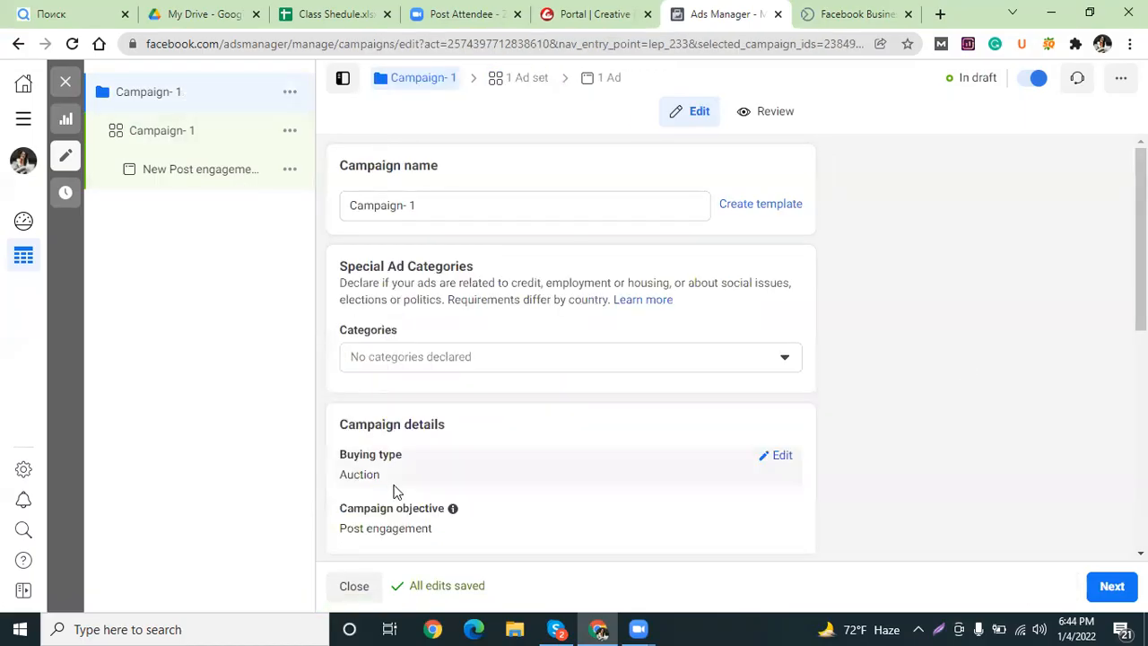
Change the ad set's Bid Control amount from ৳200.00 to ৳50.00.
scroll(481, 439, down, 6)
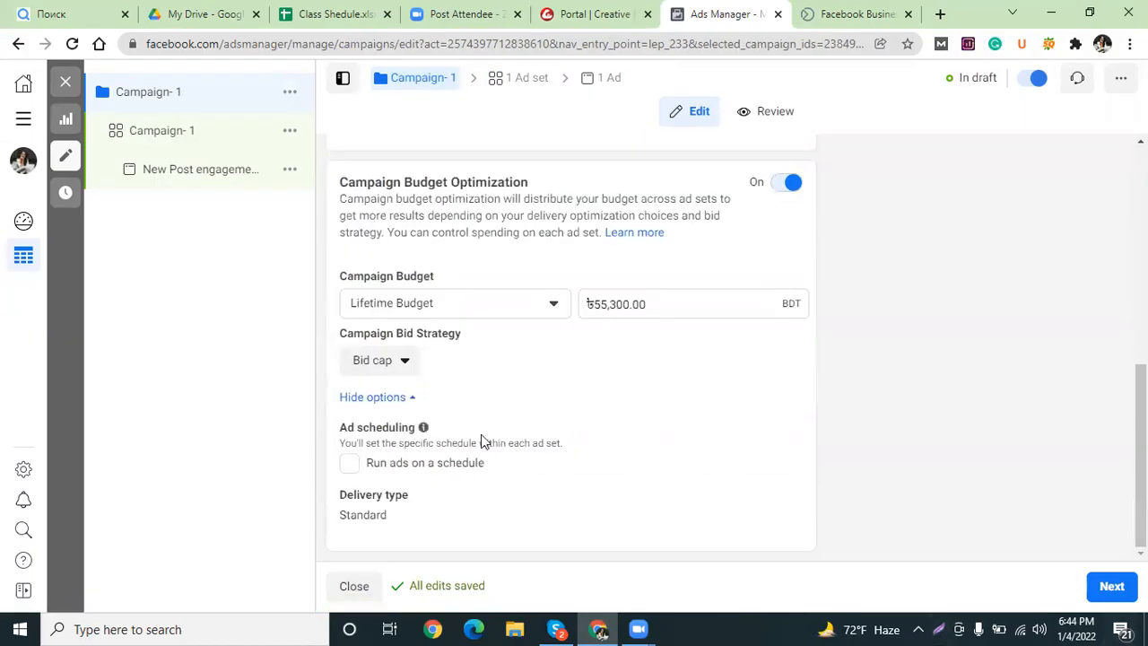
click(397, 372)
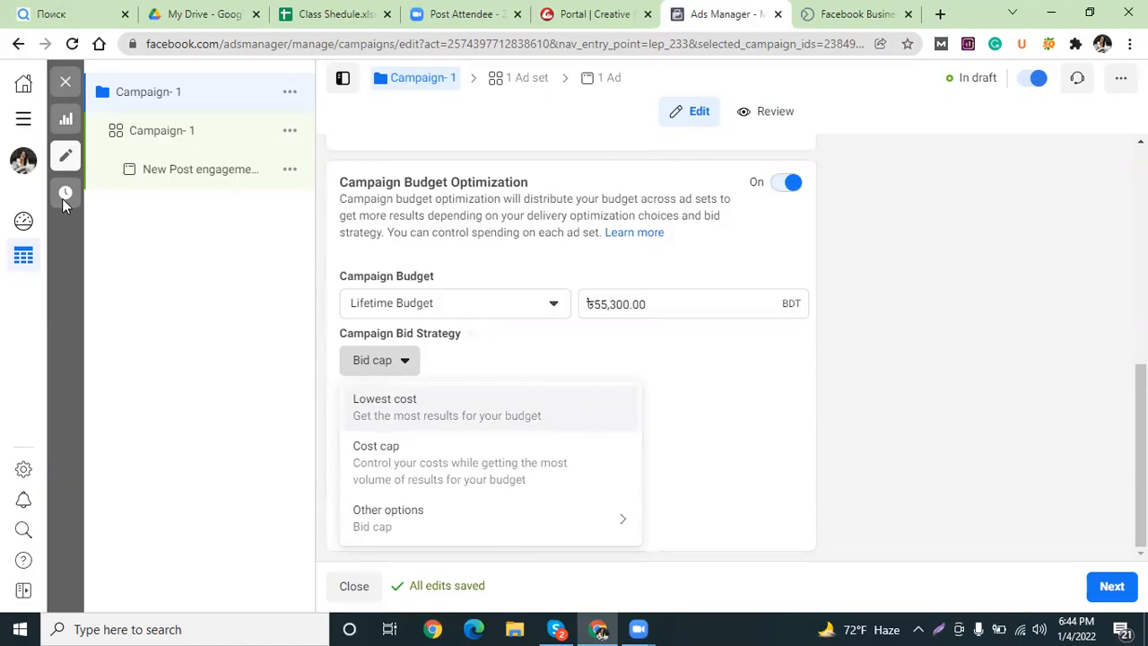
click(158, 130)
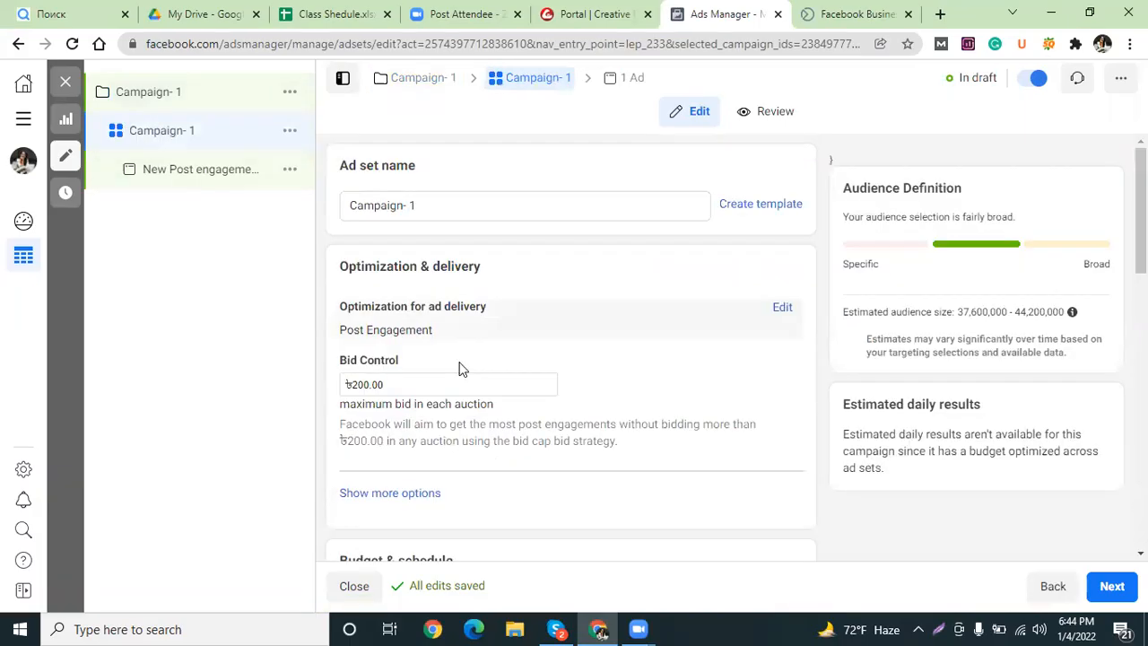
click(366, 384)
drag(366, 383, 355, 384)
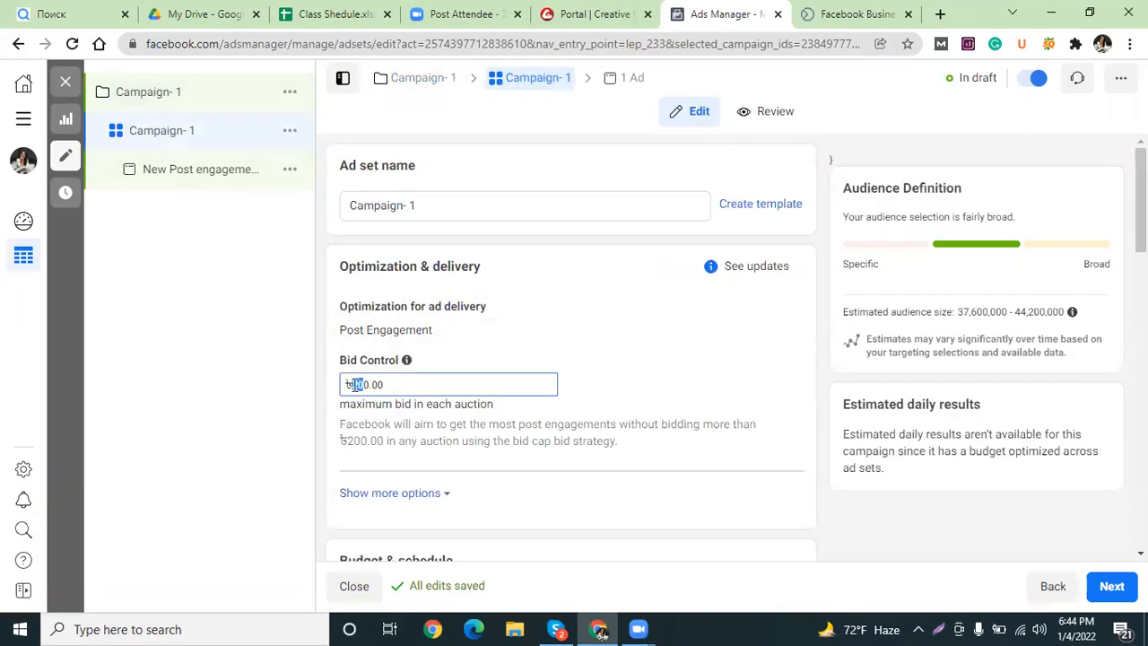
key(BackSpace)
text(35)
click(361, 386)
key(BackSpace)
click(857, 11)
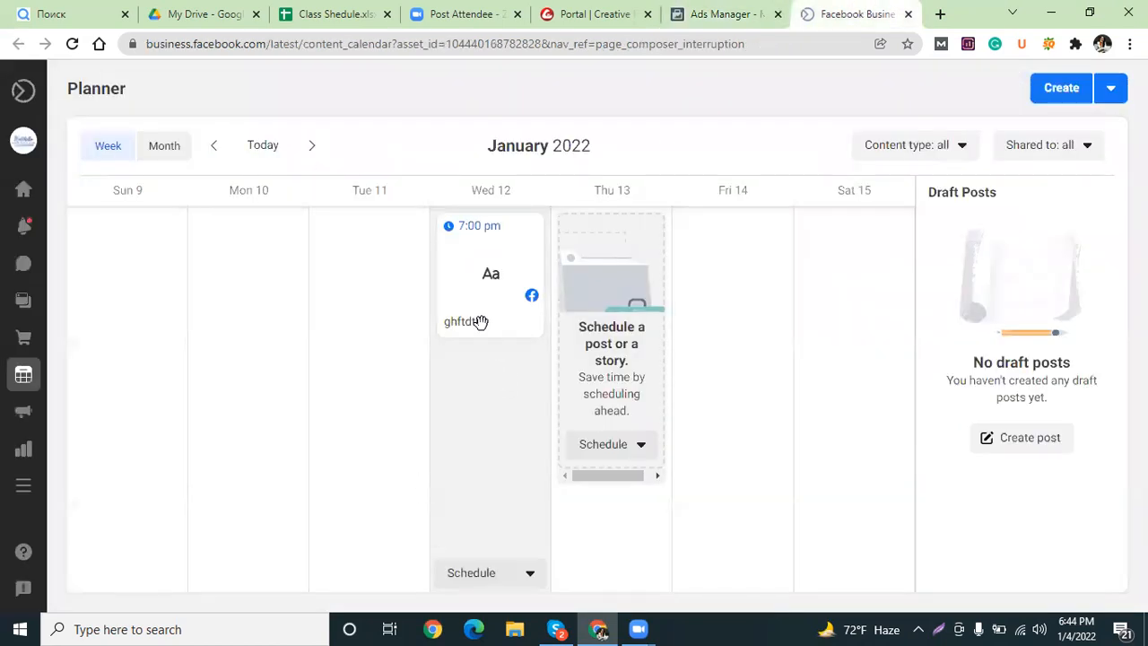
Review the scheduled Wed 12 post in the Business Suite Planner, then return to the ad set editor.
click(474, 310)
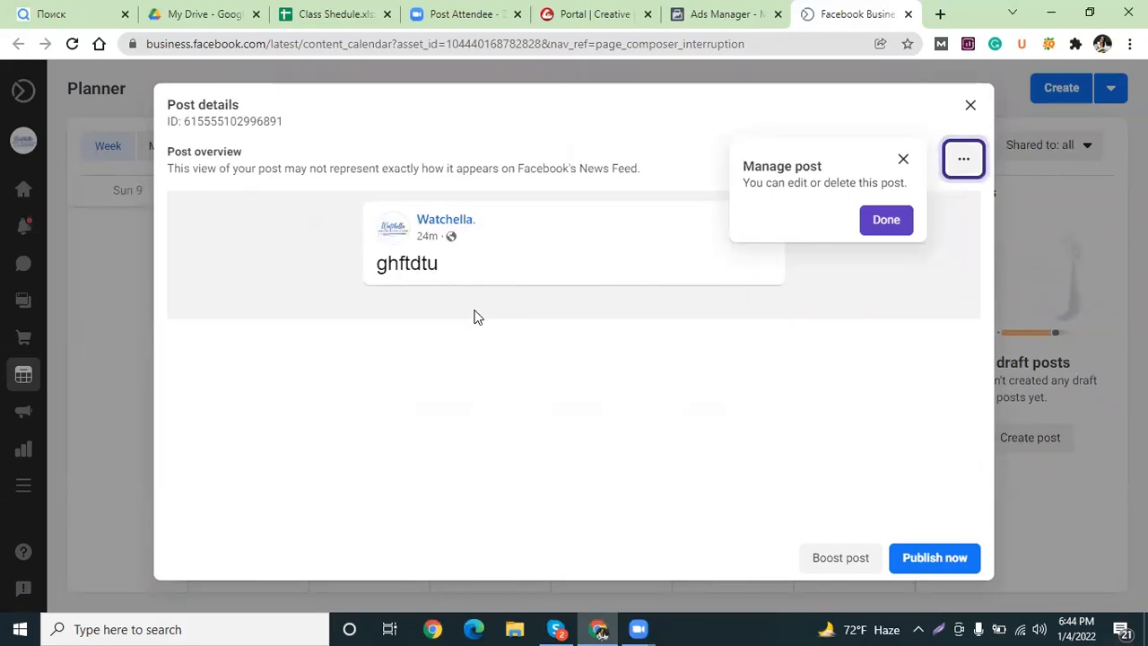
click(723, 9)
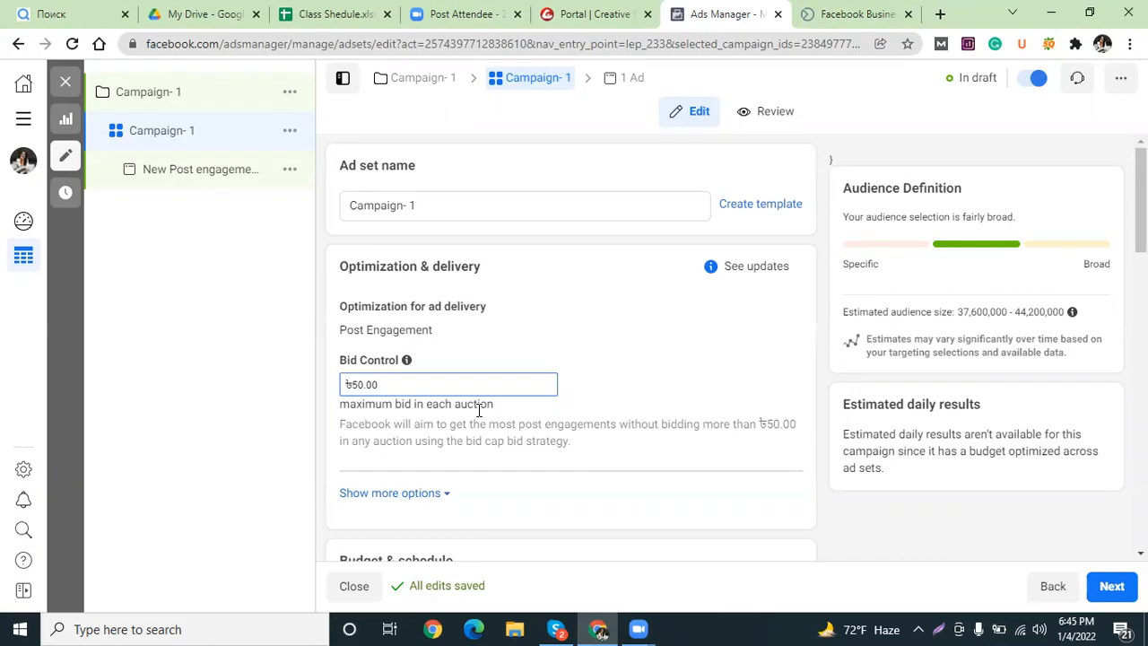
Scroll the Campaign- 1 ad set form down to the Budget & schedule section.
drag(1141, 199, 1141, 281)
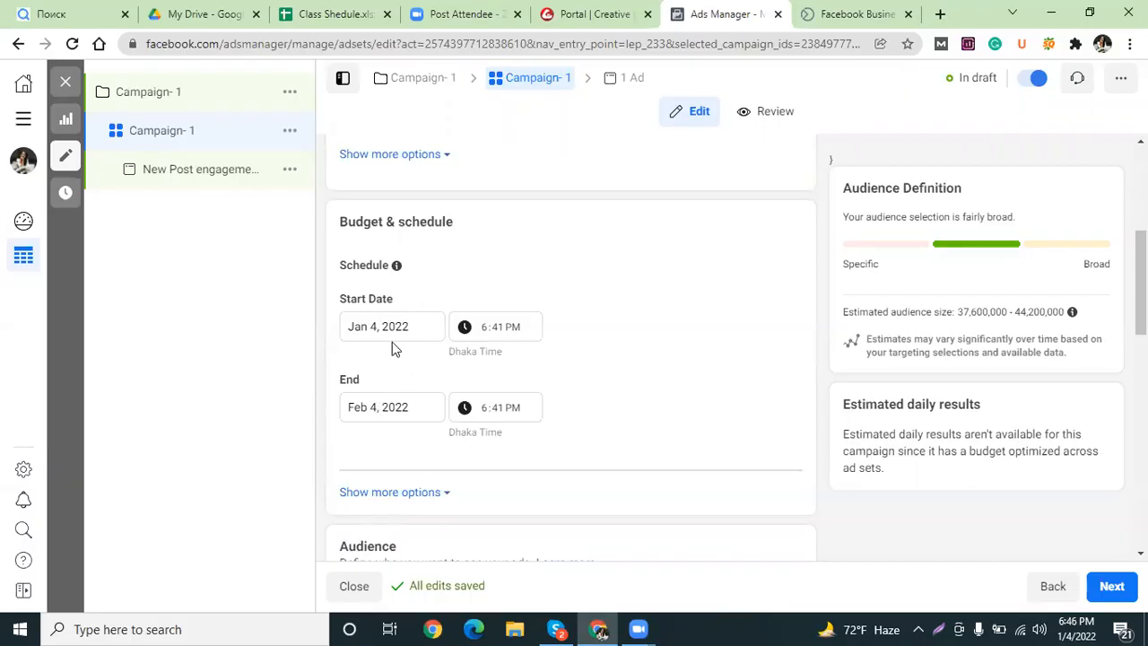
Set the ad set's start time to 7:30 PM on Jan 4, 2022.
click(496, 334)
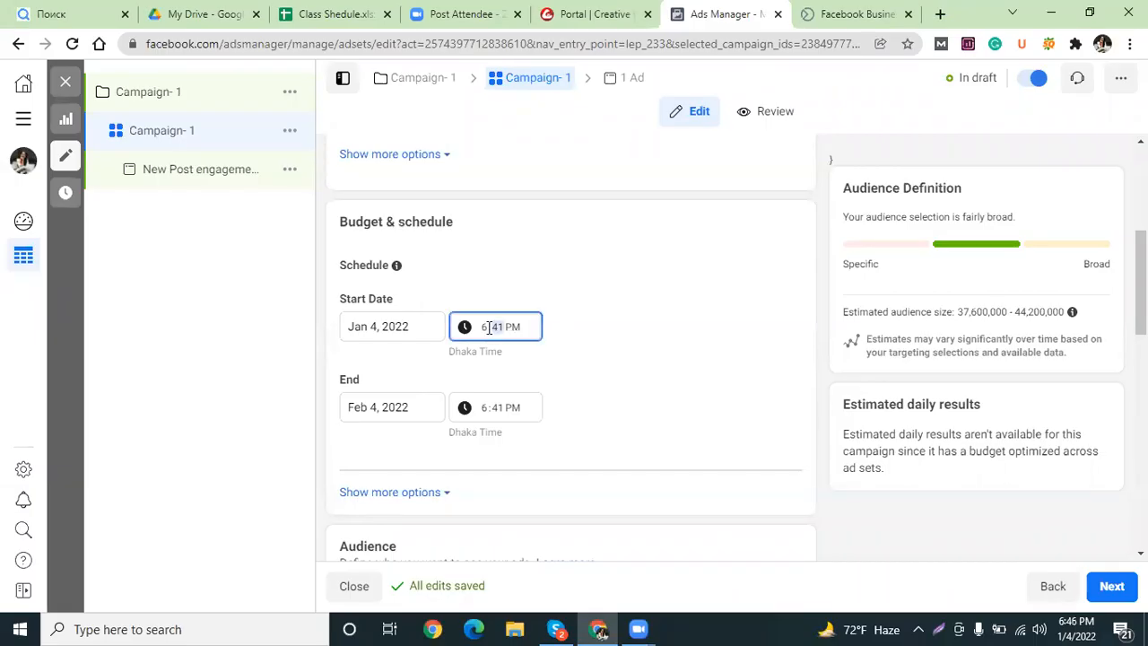
click(485, 330)
click(484, 330)
click(484, 330)
text(7)
click(500, 333)
text(30)
Set the ad set's end to Feb 7, 2022 at 12:00 AM and show more schedule options.
click(373, 410)
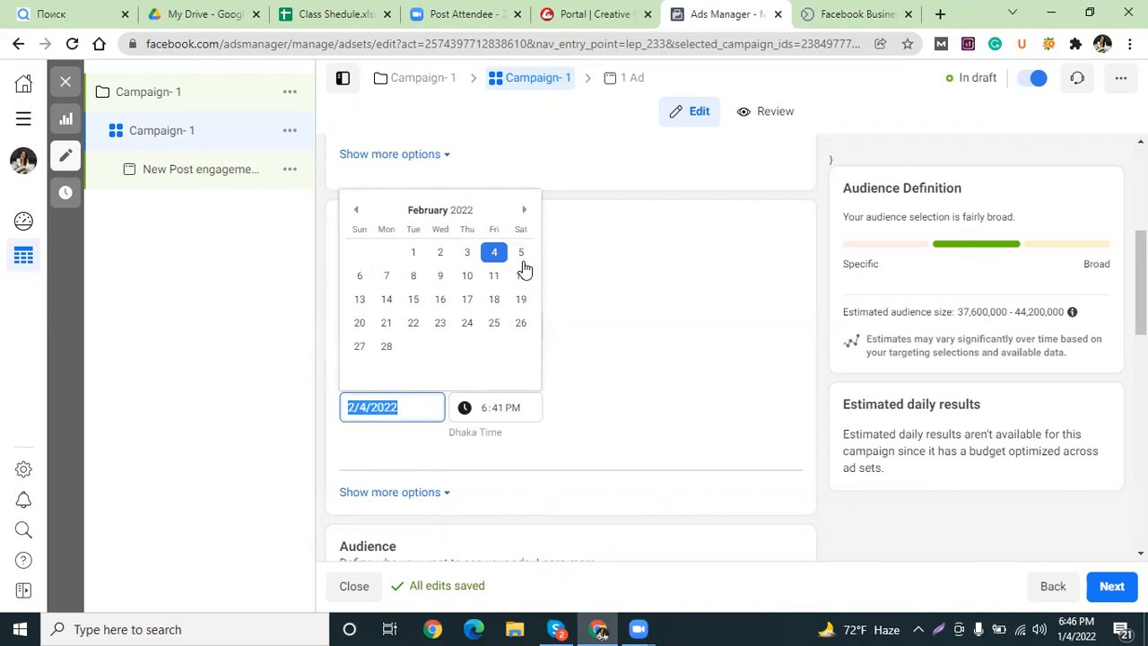
click(385, 276)
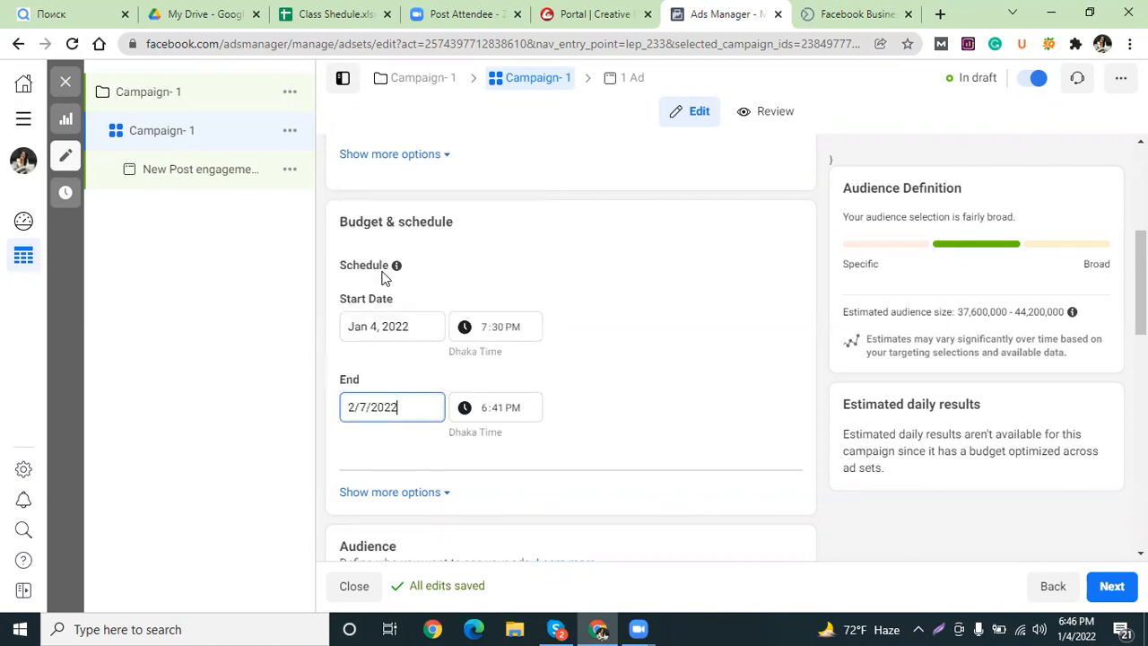
click(483, 409)
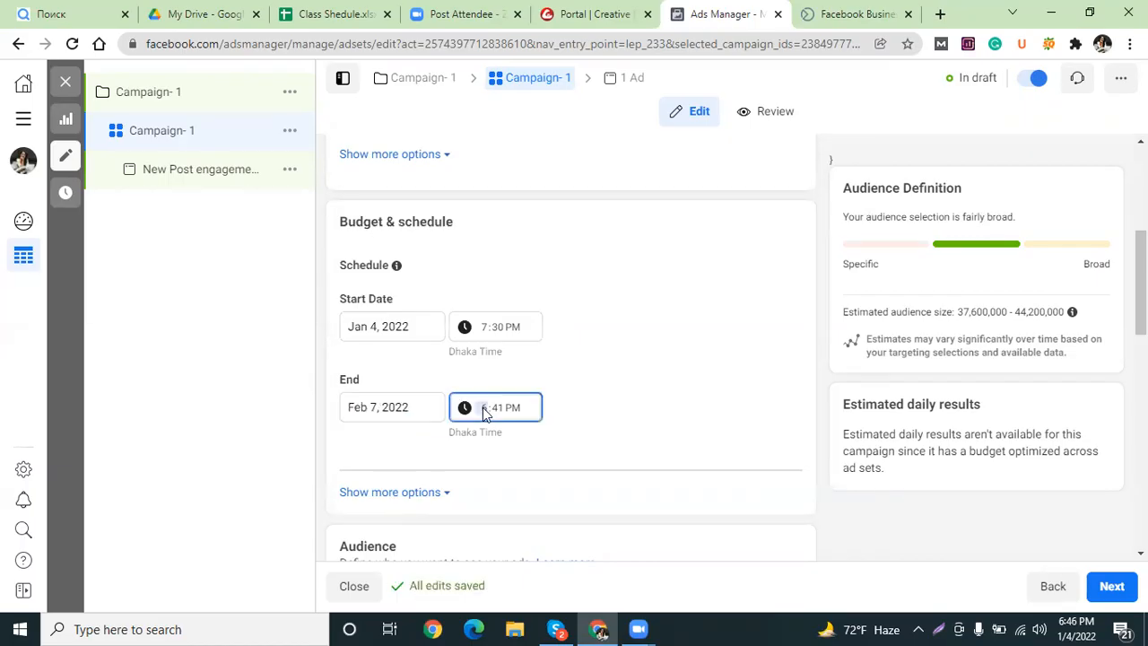
text(12)
click(495, 412)
text(00)
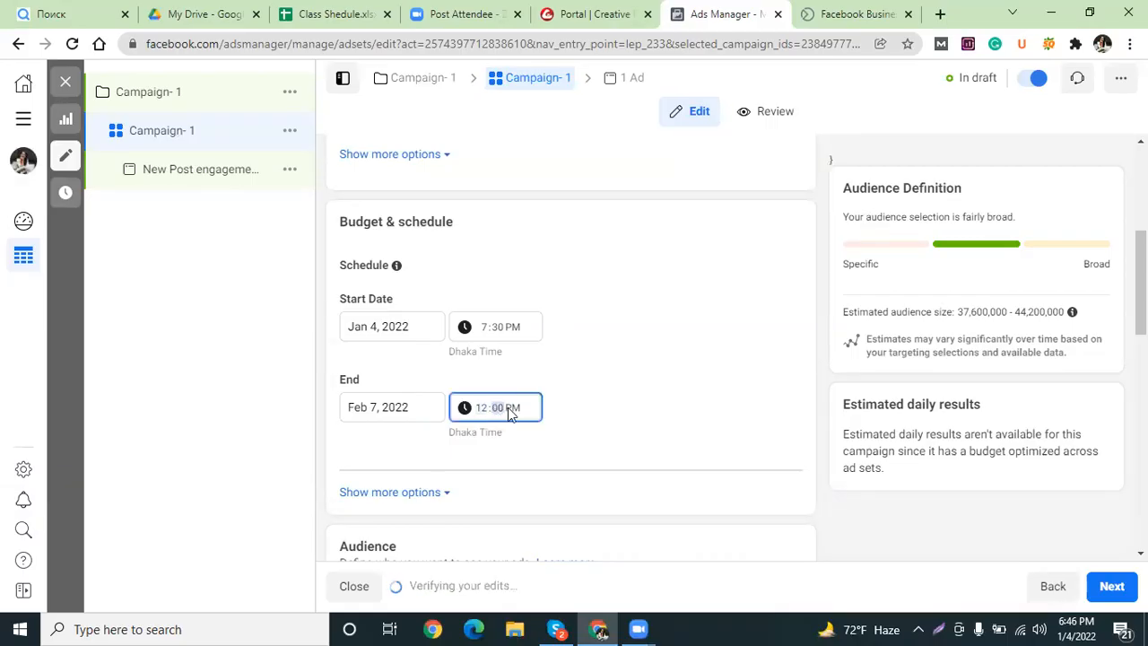
click(509, 412)
text(a)
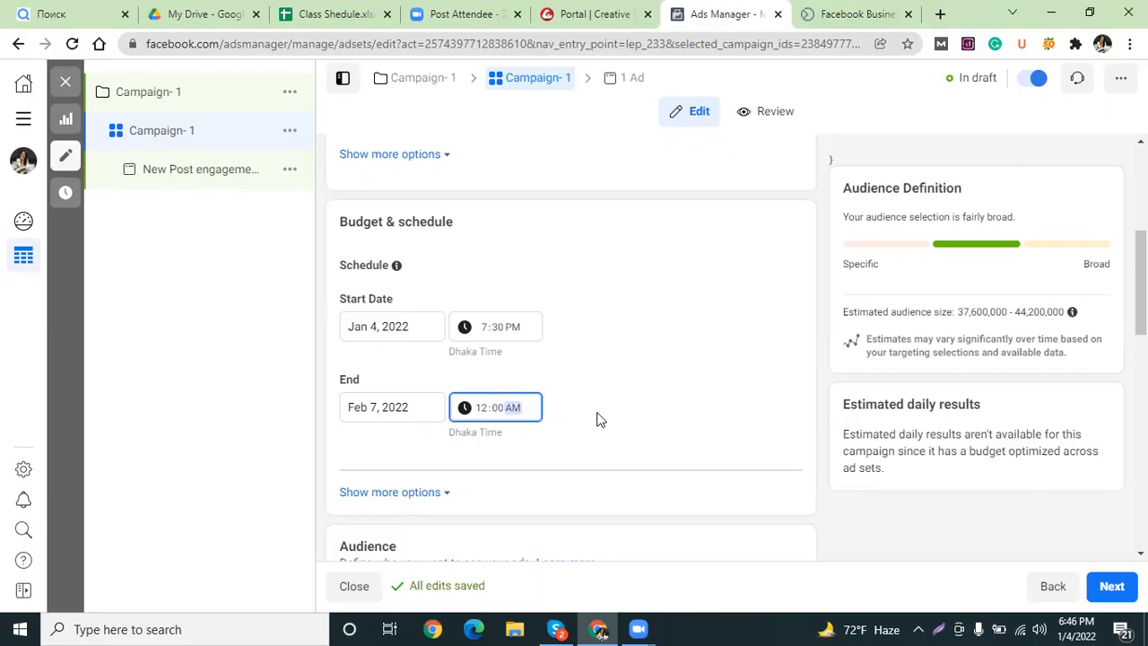
click(390, 492)
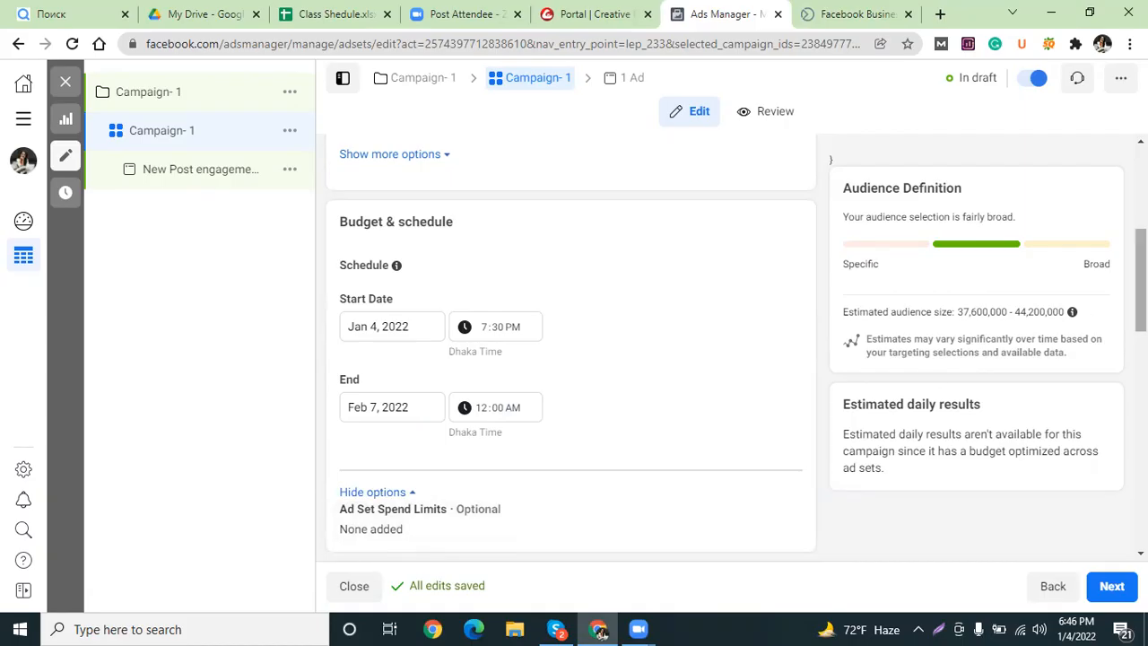
drag(1140, 280, 1140, 370)
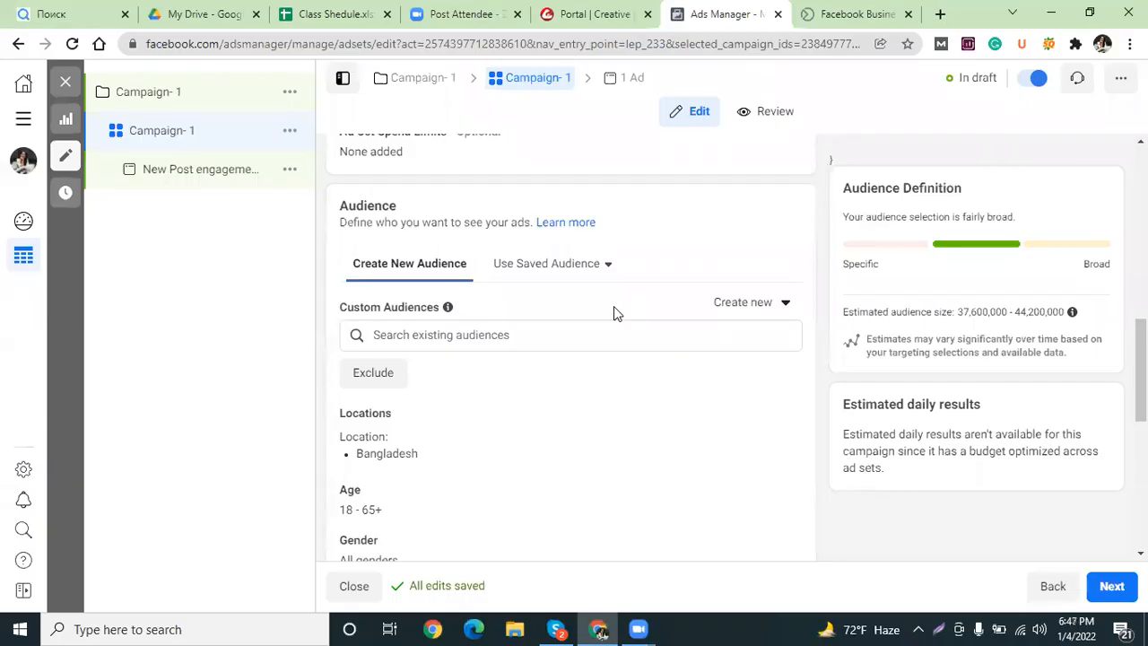
Look at the saved audiences list without choosing one, then scroll down to Locations.
click(572, 264)
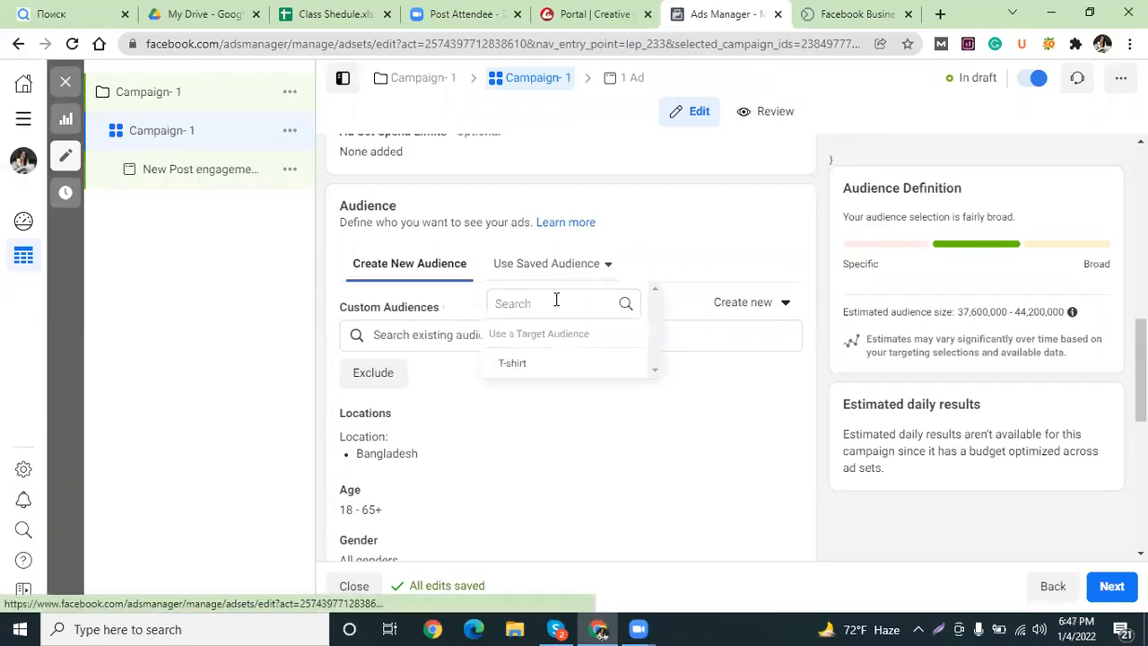
mouse_move(518, 375)
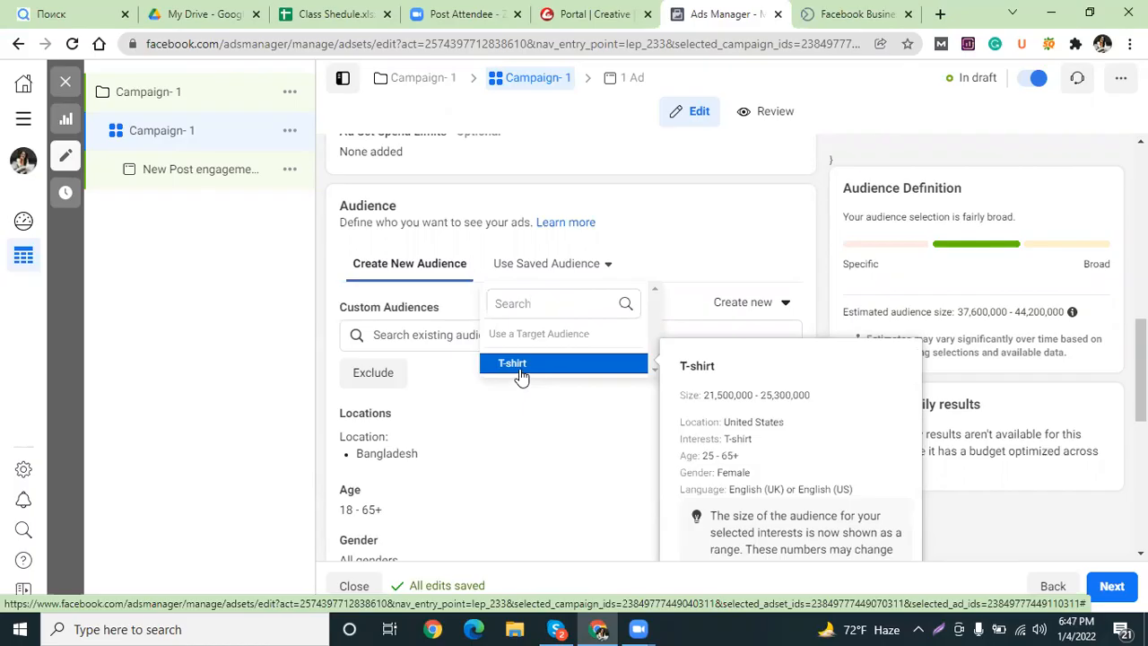
click(636, 243)
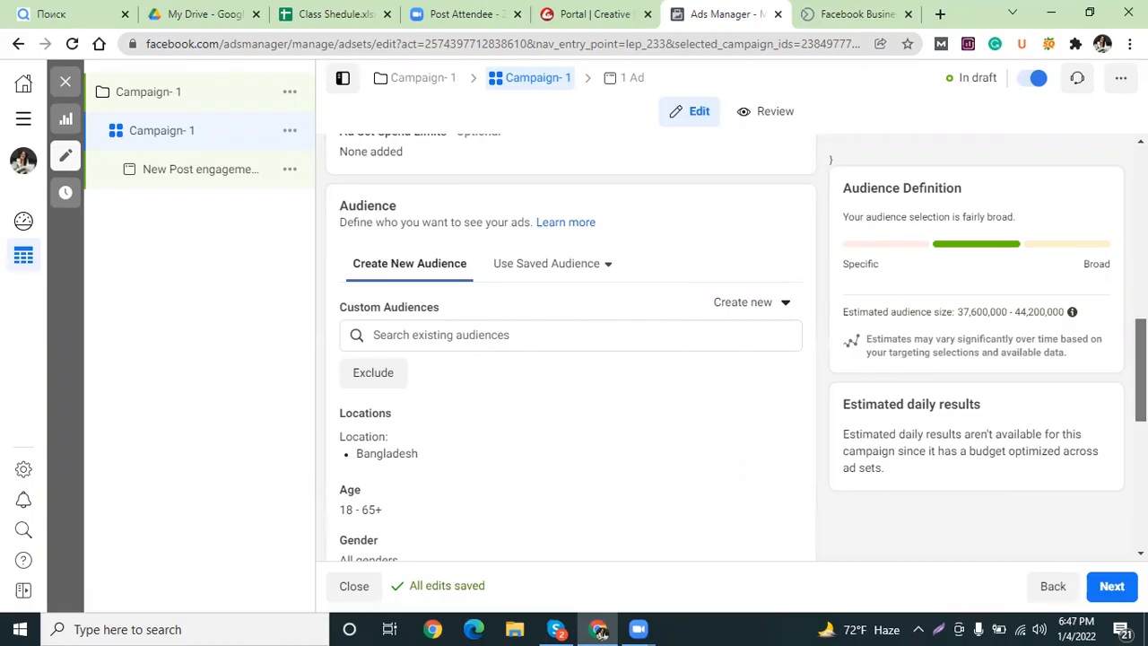
scroll(668, 296, down, 1)
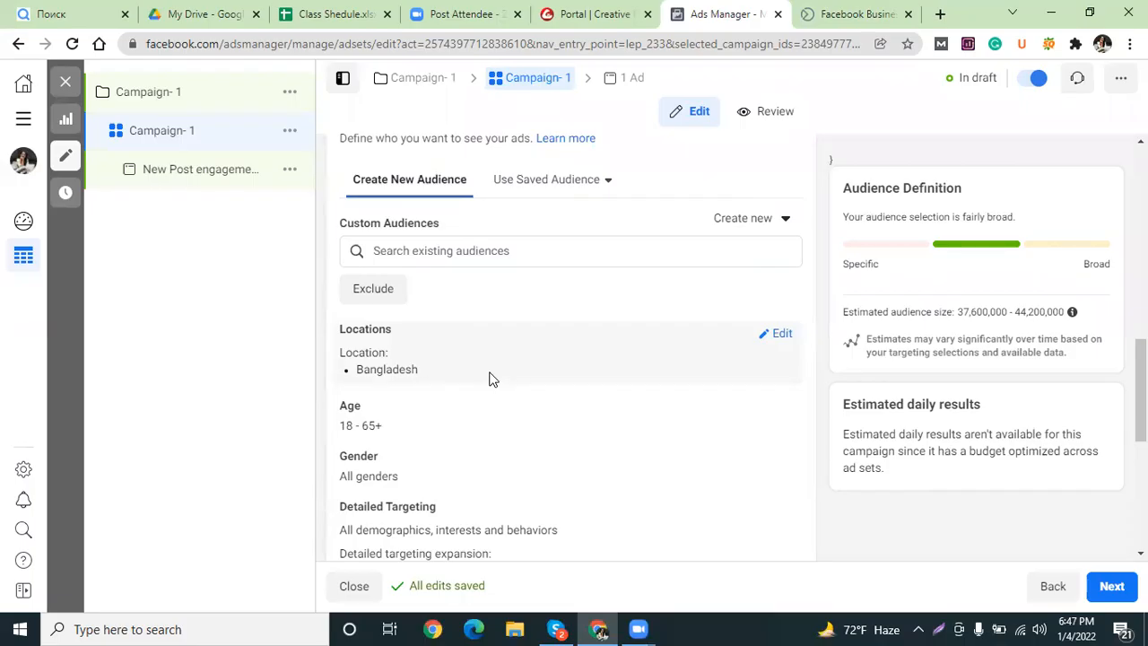
Remove Bangladesh from the ad set's locations and search for 'dhaka'.
click(782, 333)
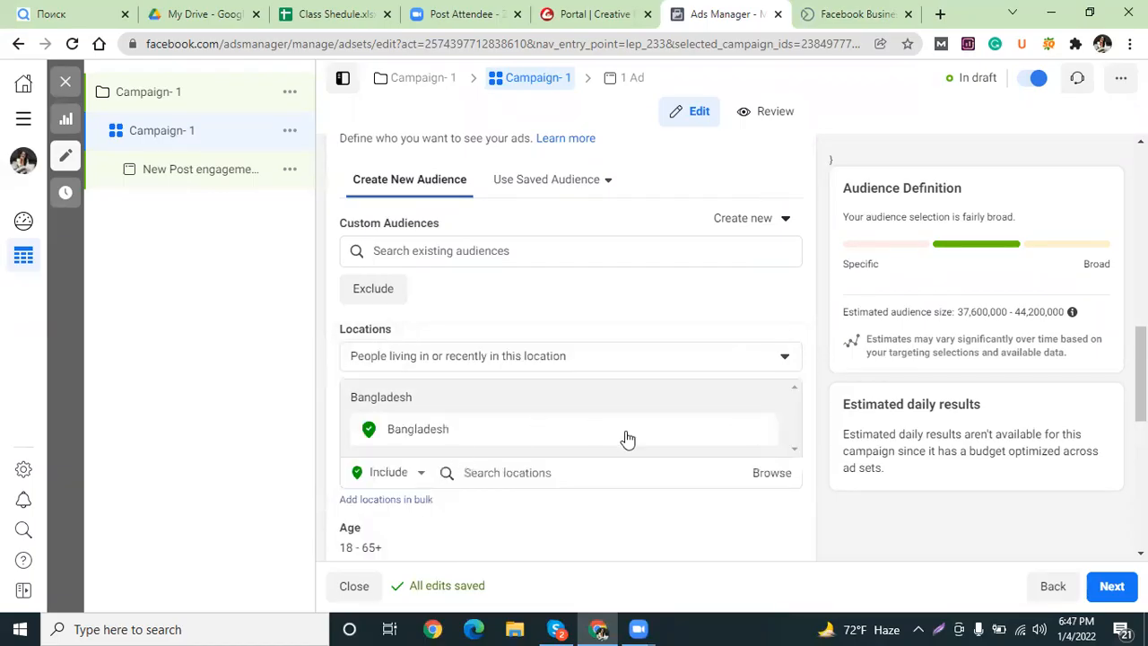
click(762, 431)
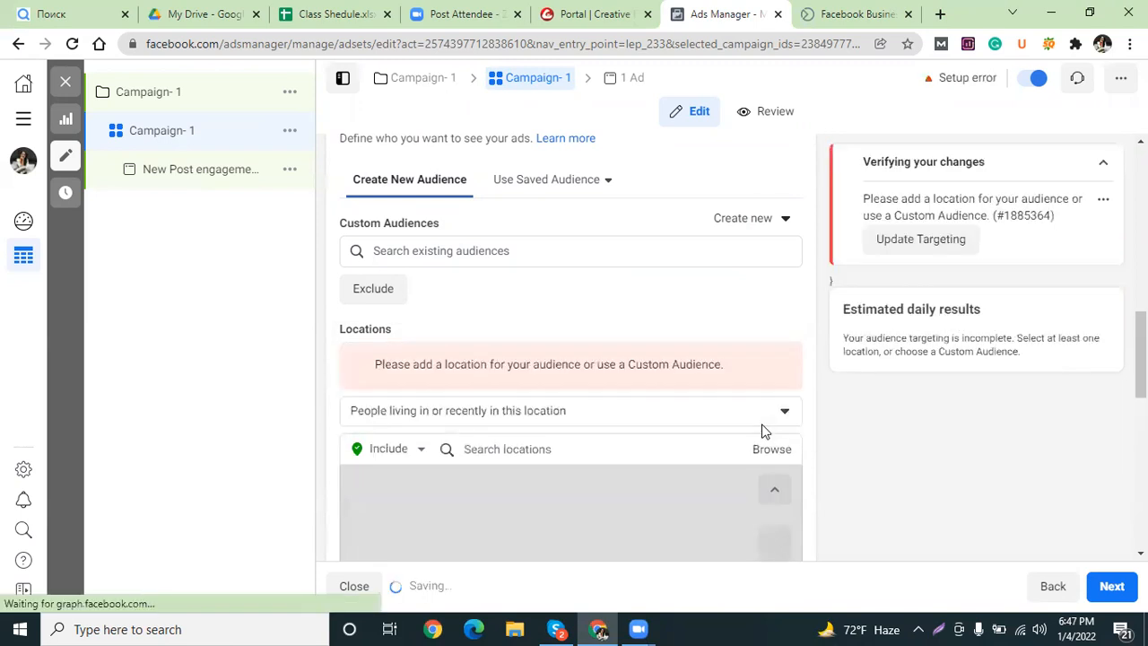
scroll(614, 231, down, 3)
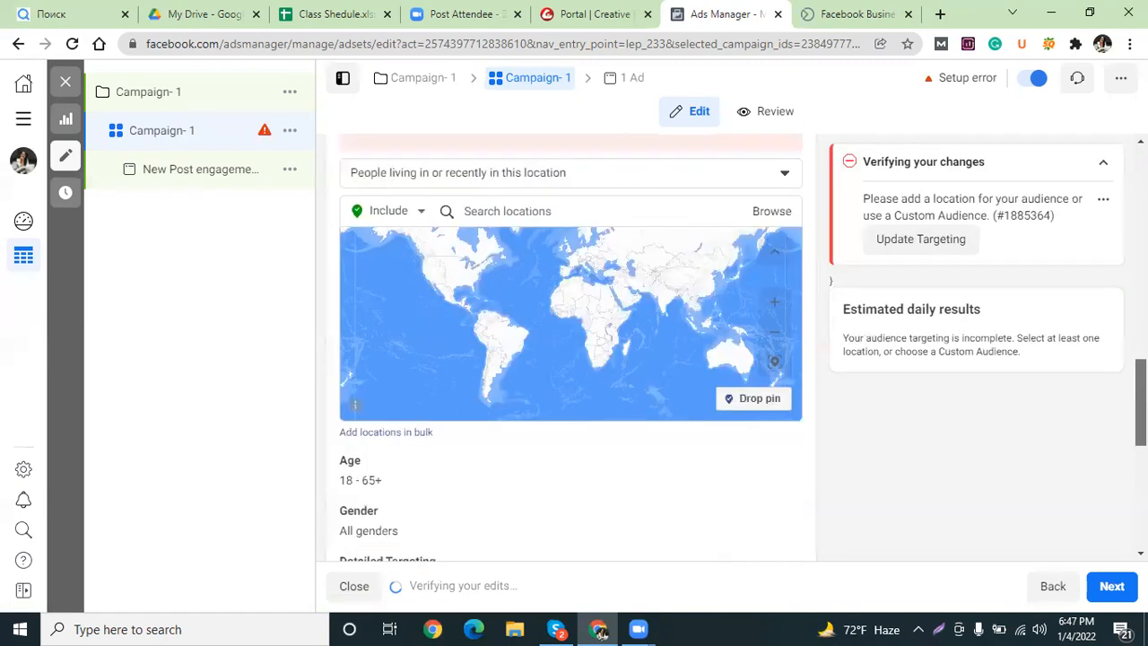
click(601, 223)
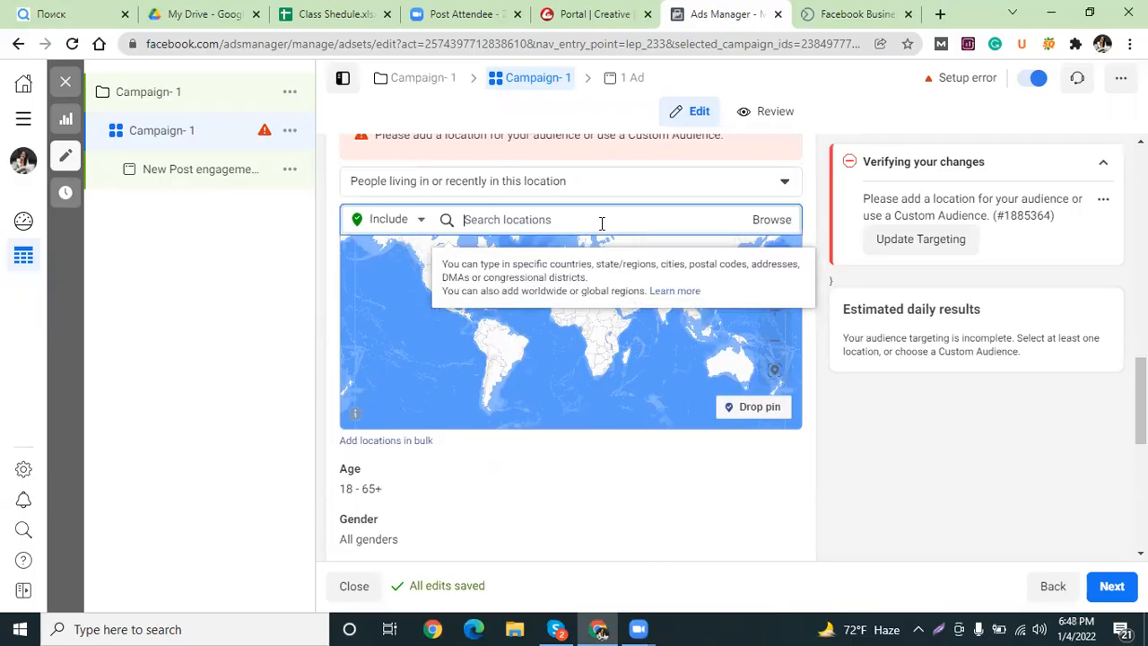
text(dhaka)
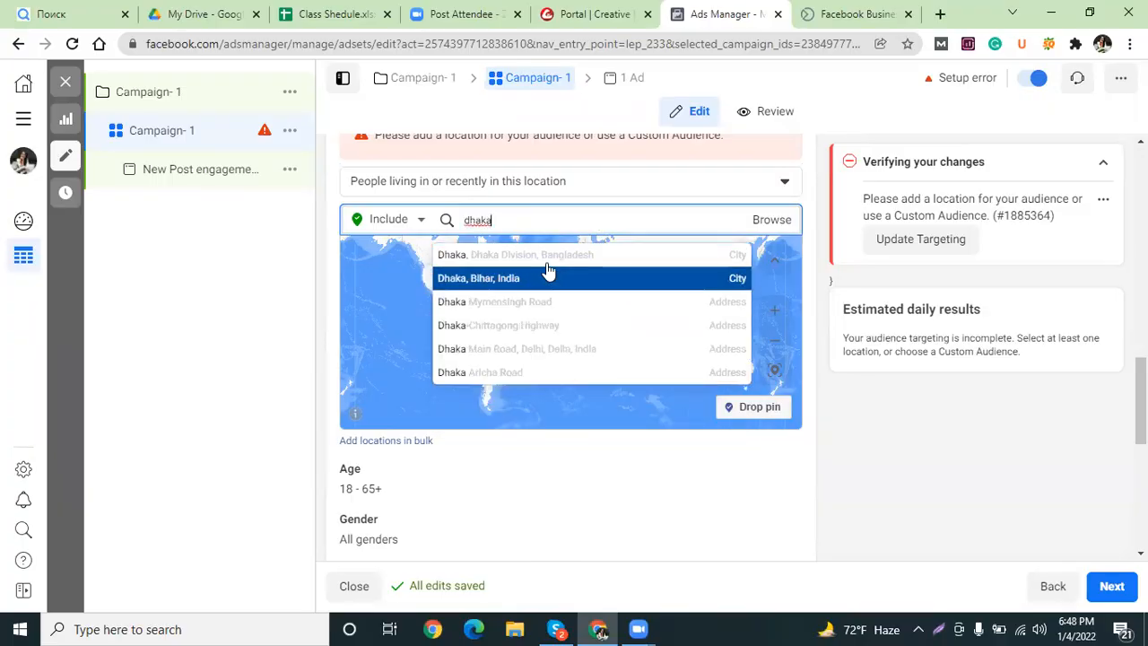
Add Dhaka, Dhaka Division as the target location with a 13-mile radius.
click(543, 257)
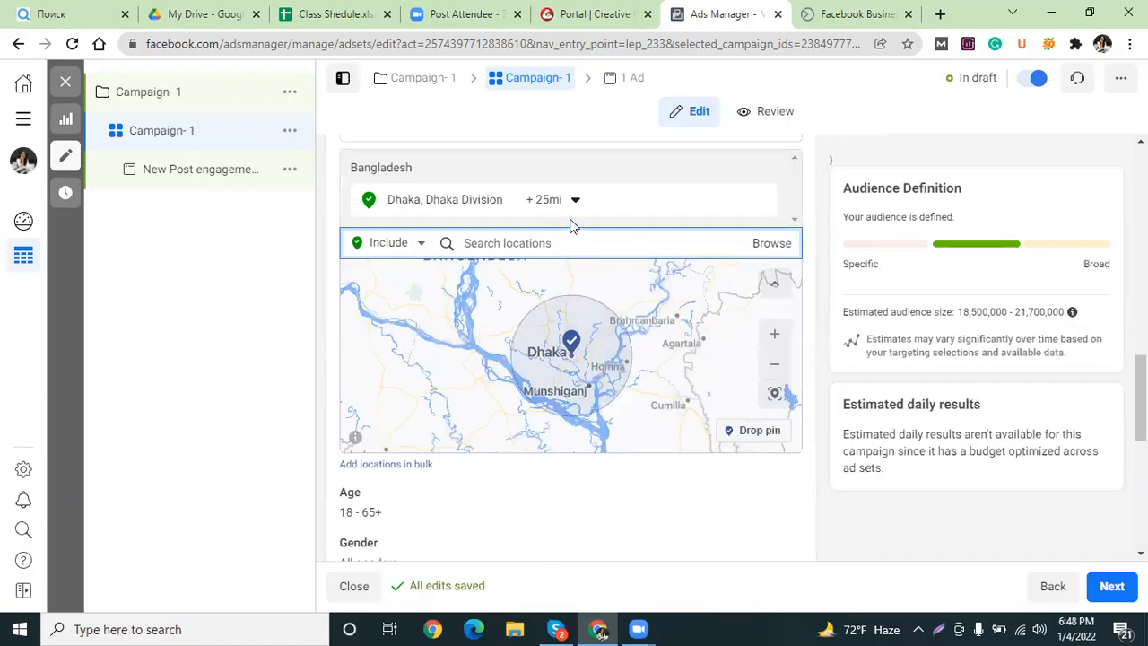
click(570, 203)
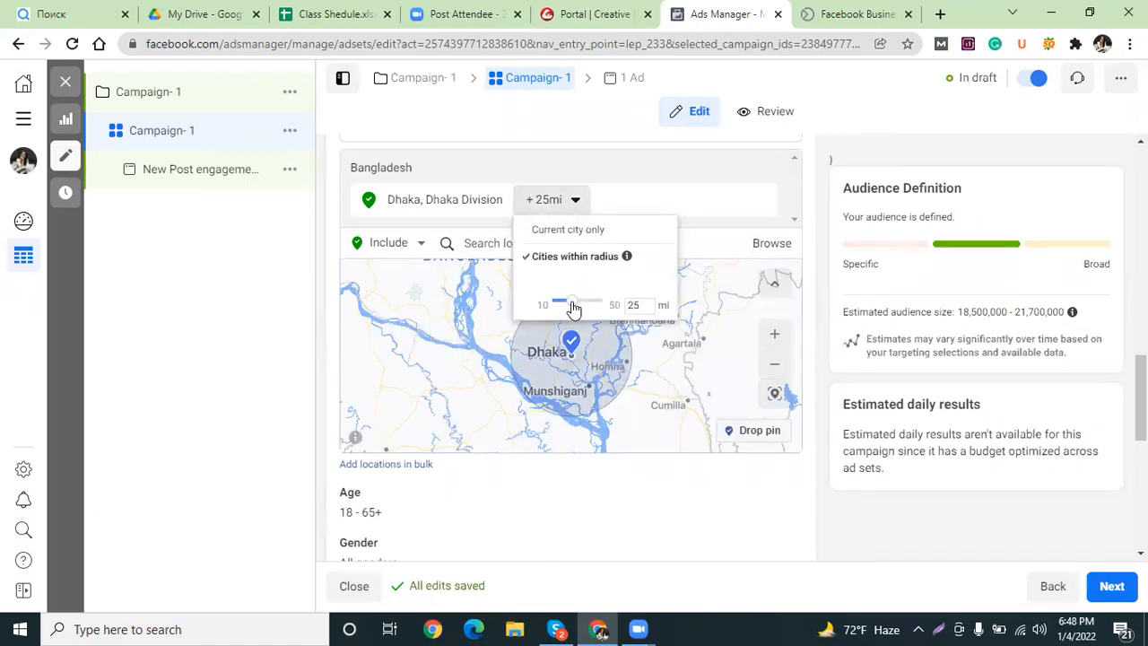
drag(574, 310, 563, 306)
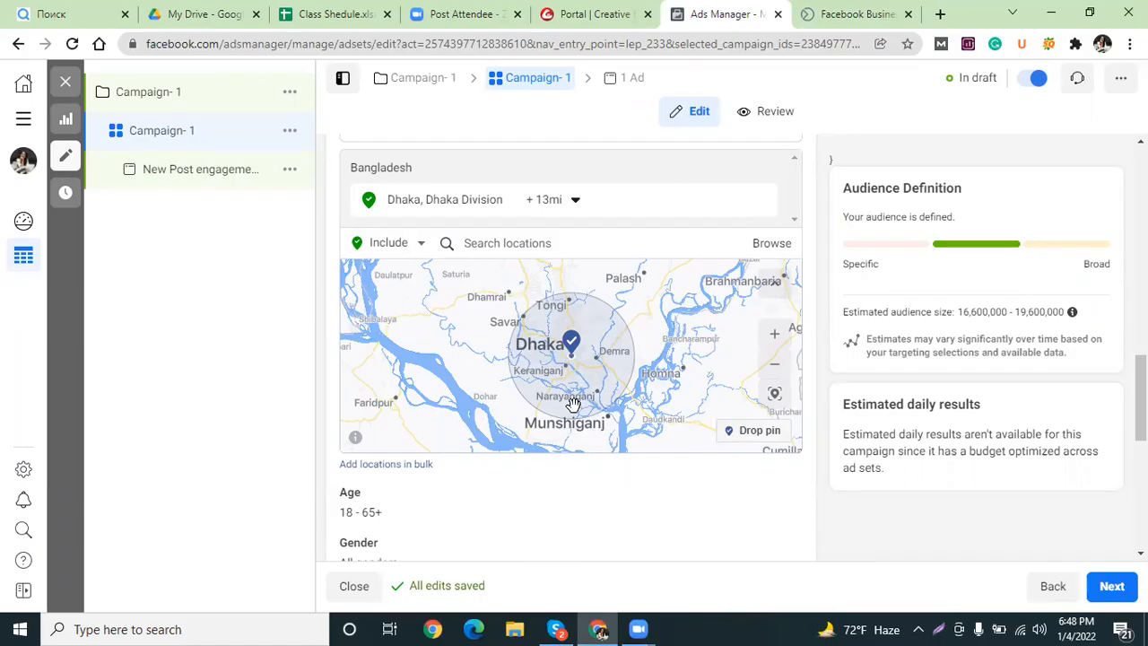
click(422, 256)
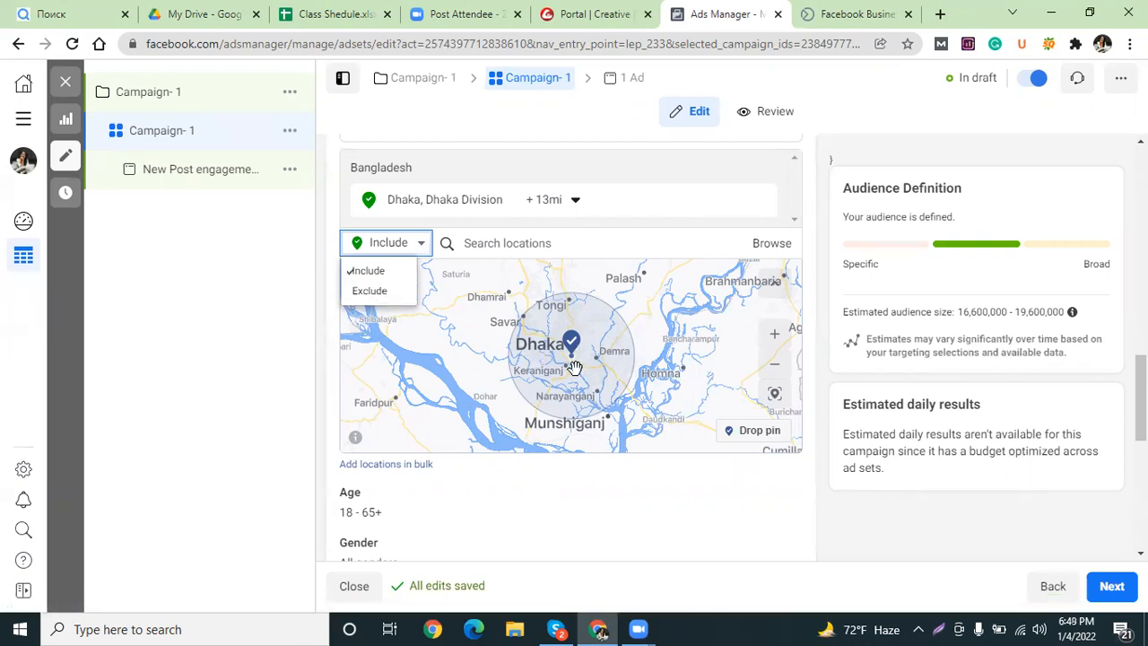
Exclude a dropped pin at (23.6093, 90.3983), shrinking its radius from 10 miles to 1 mile.
click(366, 293)
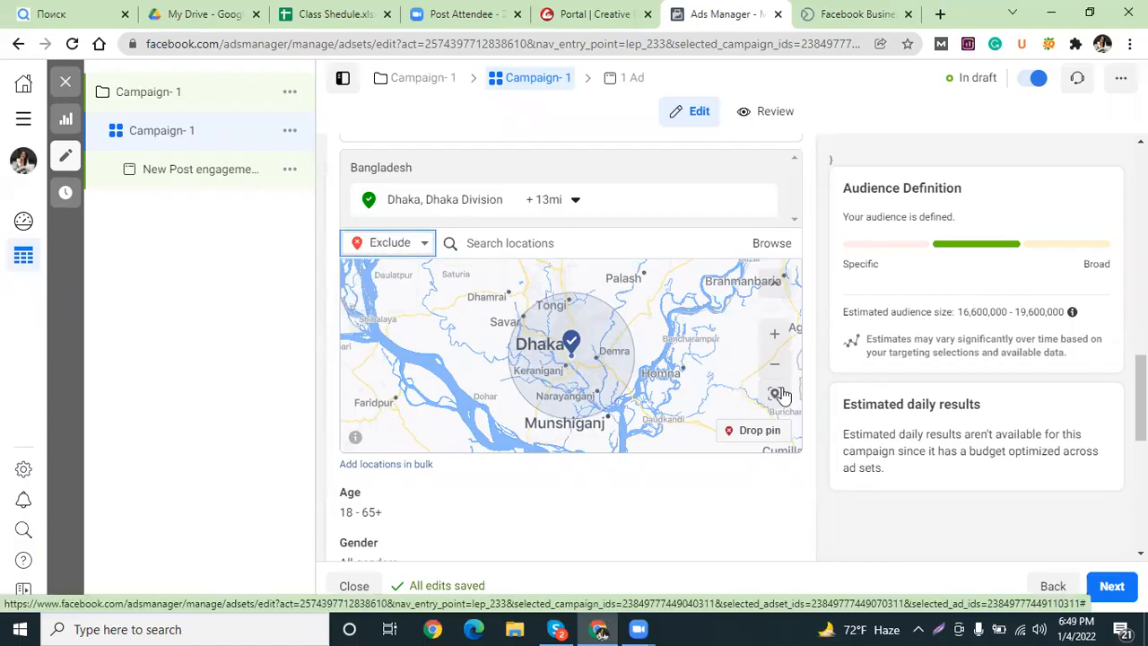
click(758, 431)
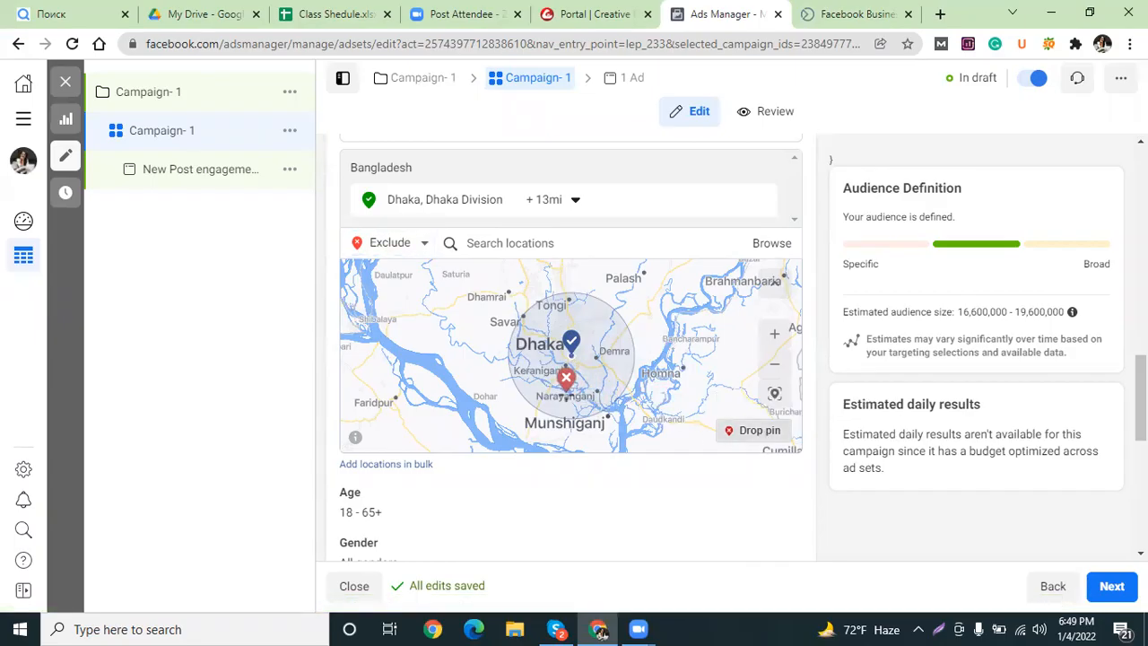
click(566, 386)
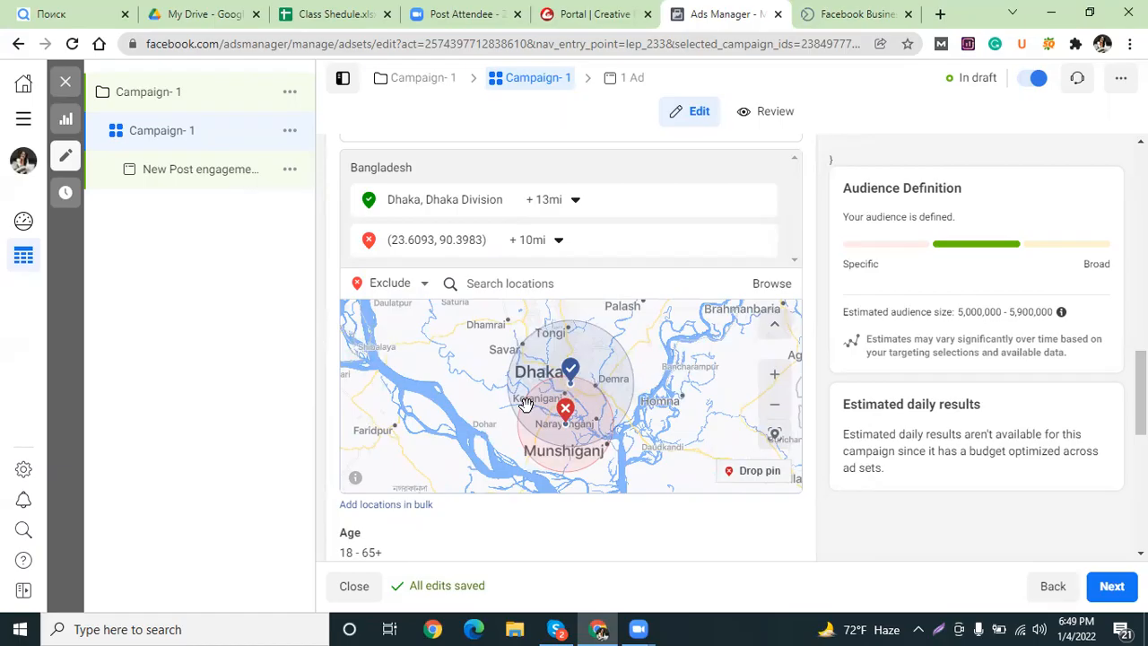
click(557, 239)
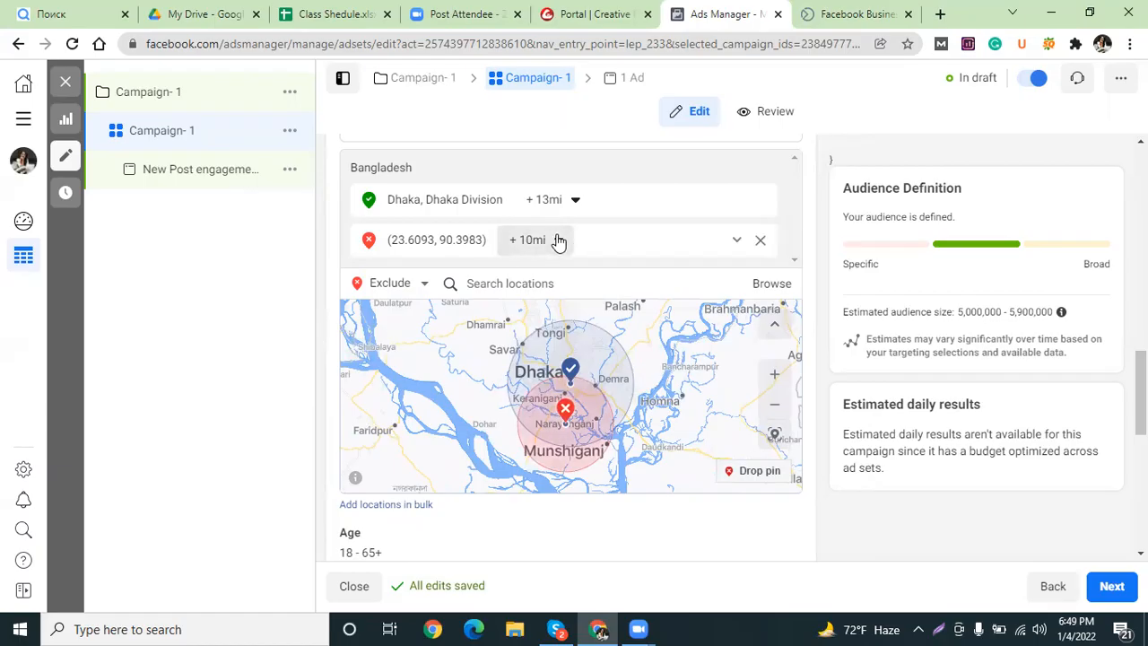
drag(525, 303, 512, 297)
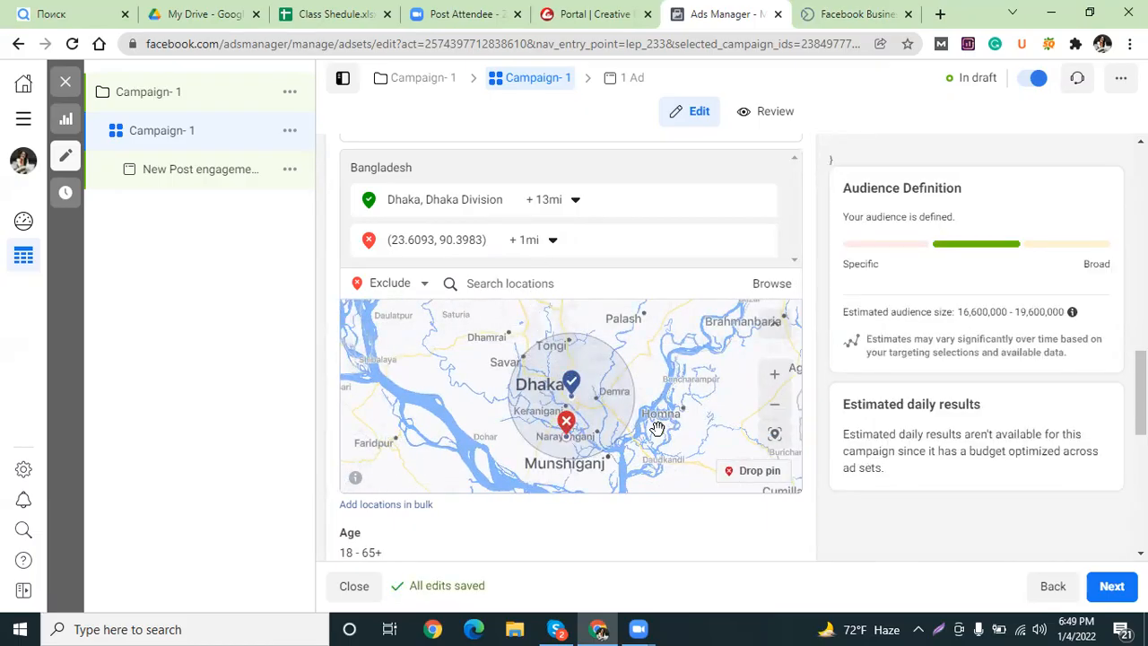
scroll(657, 428, up, 3)
scroll(658, 428, down, 8)
scroll(657, 428, up, 4)
scroll(657, 428, down, 1)
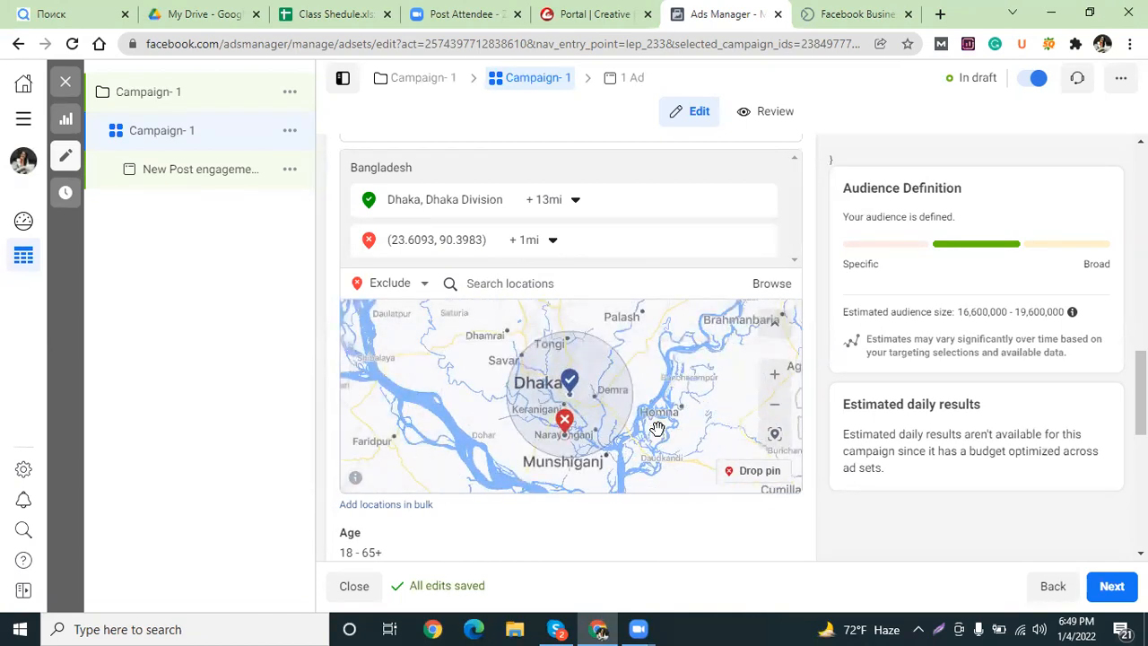
scroll(658, 428, down, 2)
scroll(657, 428, up, 1)
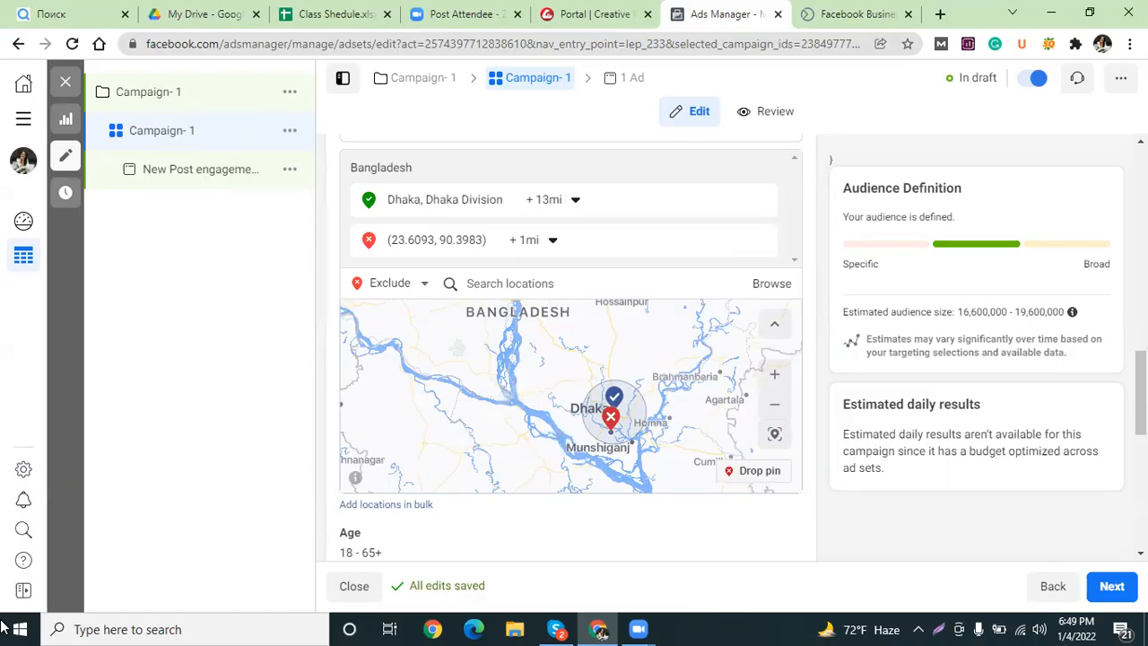
scroll(611, 417, up, 4)
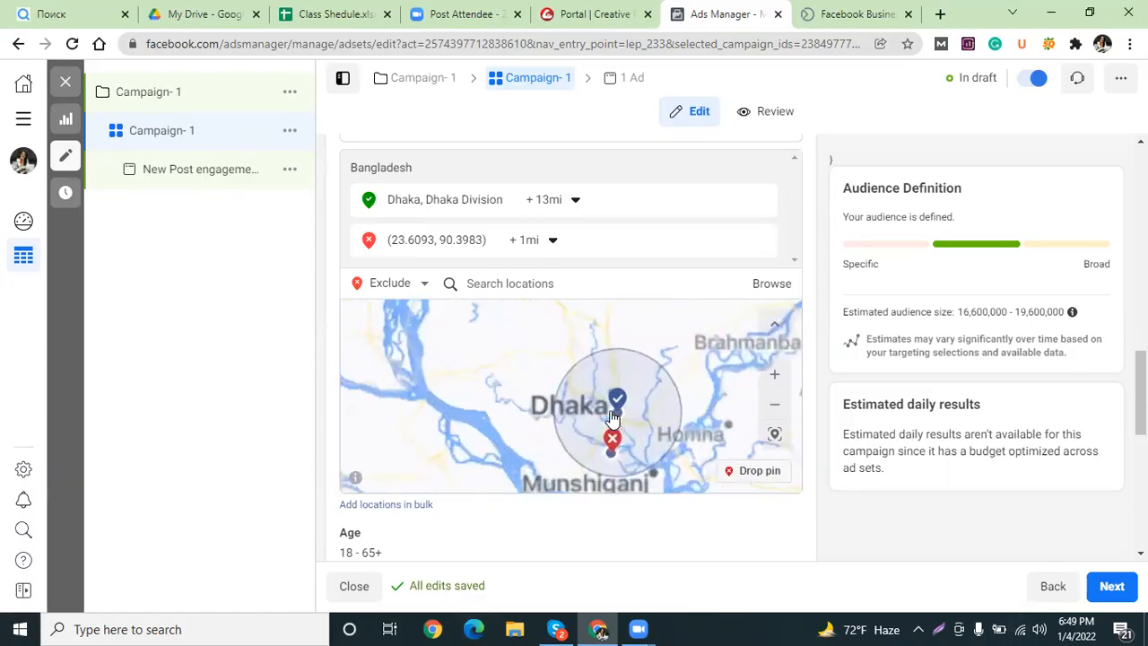
scroll(611, 444, down, 1)
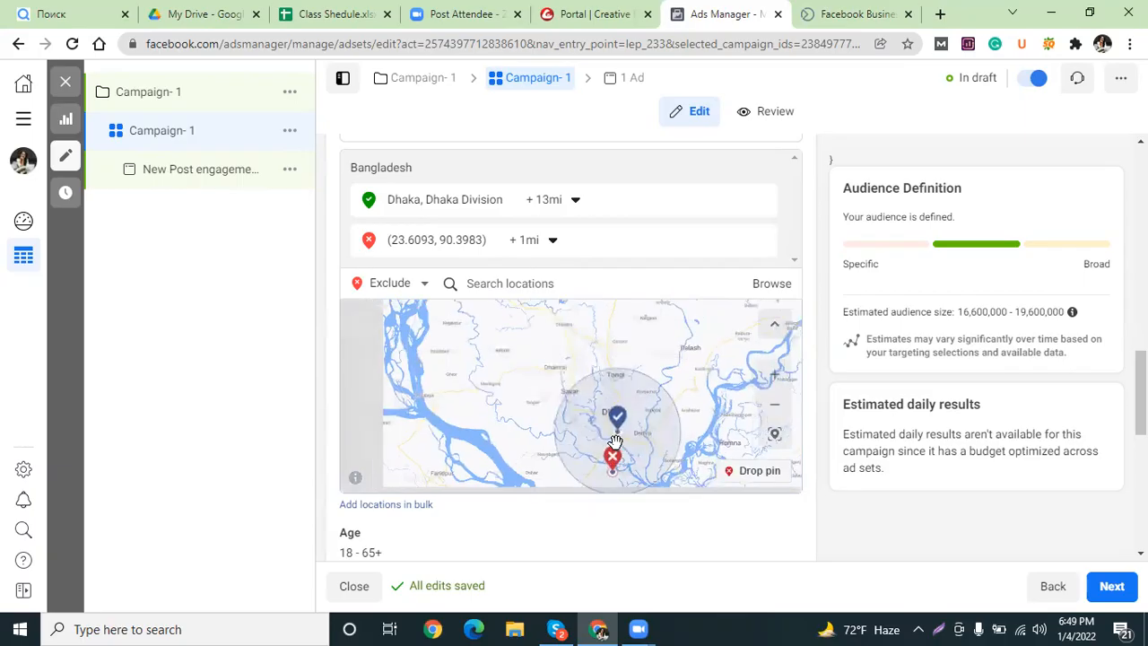
scroll(622, 441, up, 1)
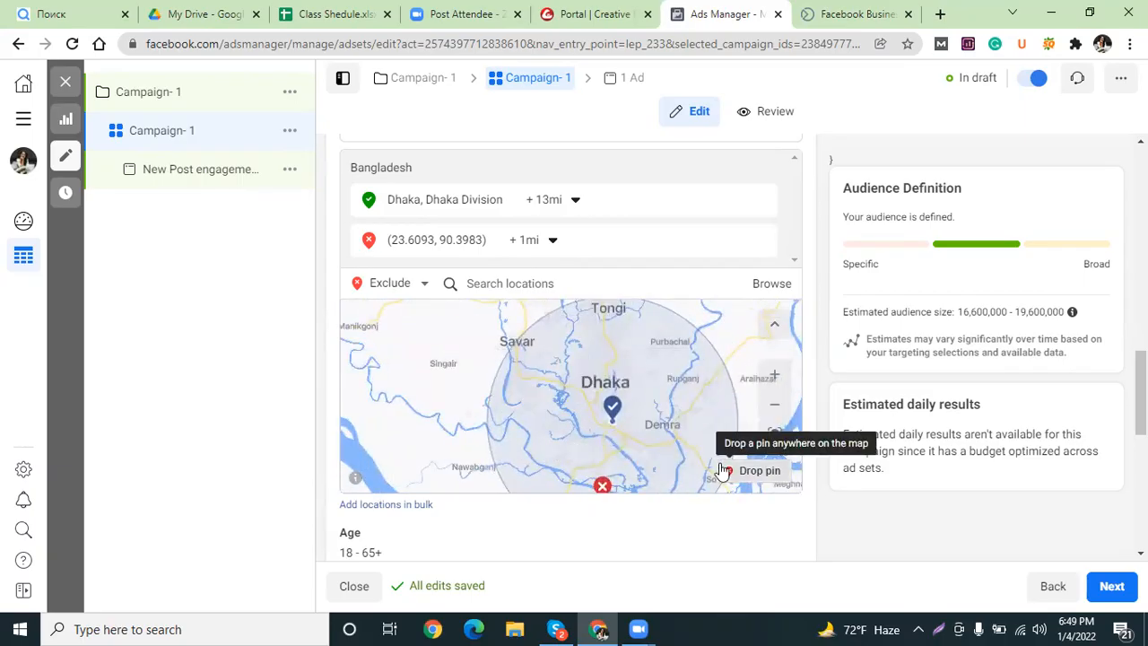
drag(699, 425, 706, 377)
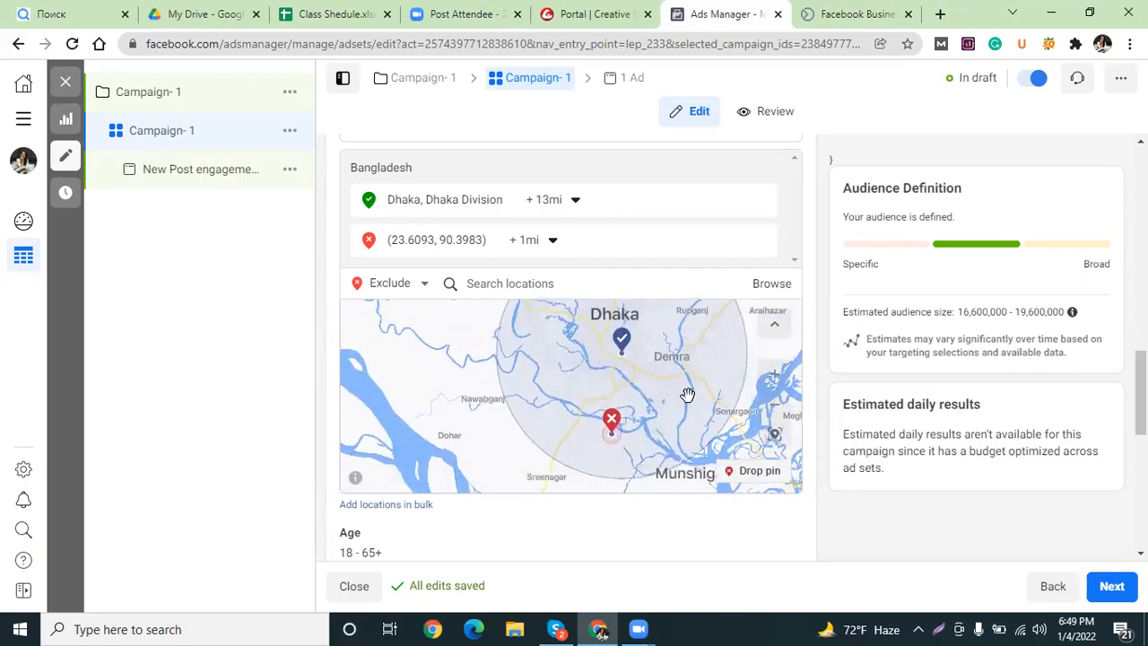
scroll(634, 424, down, 1)
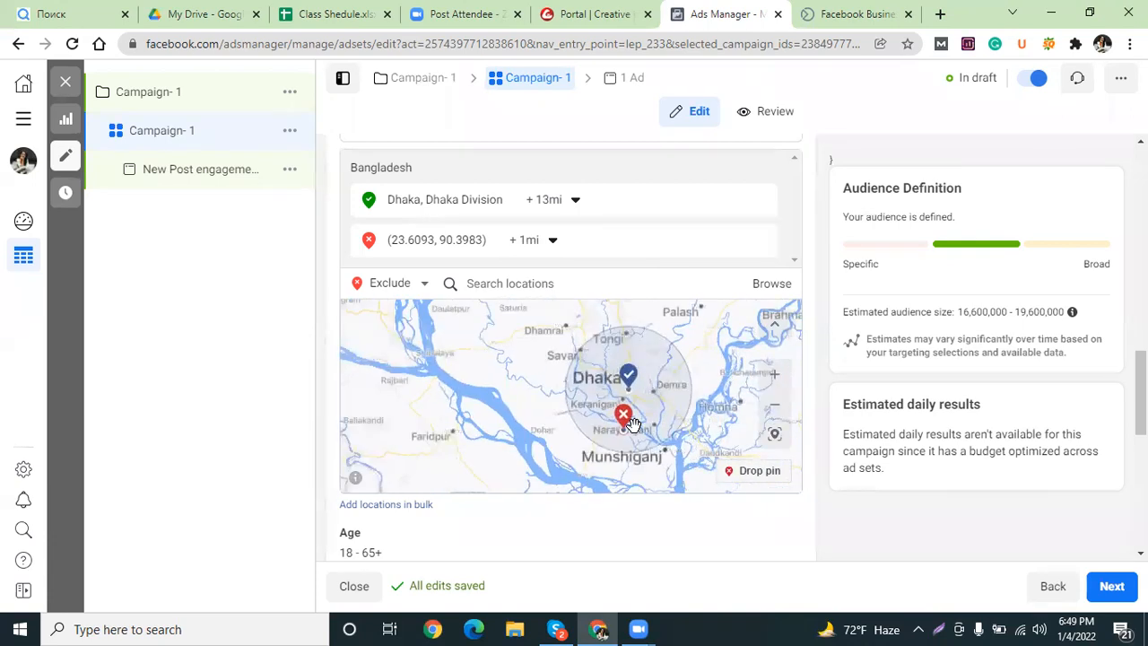
click(552, 242)
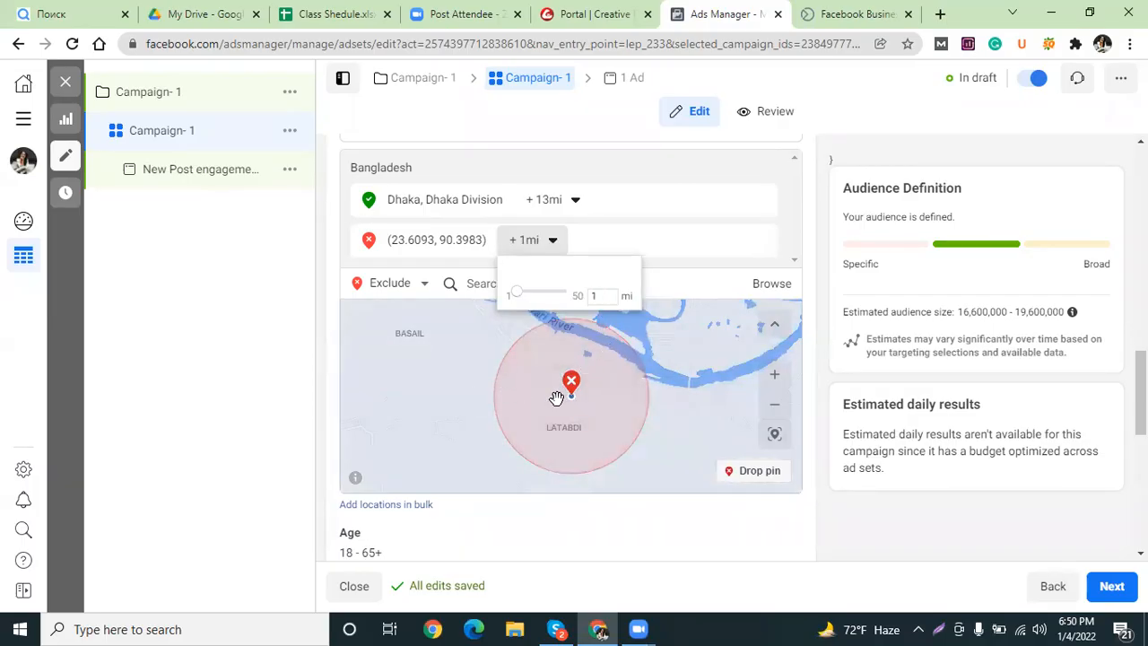
scroll(609, 399, down, 3)
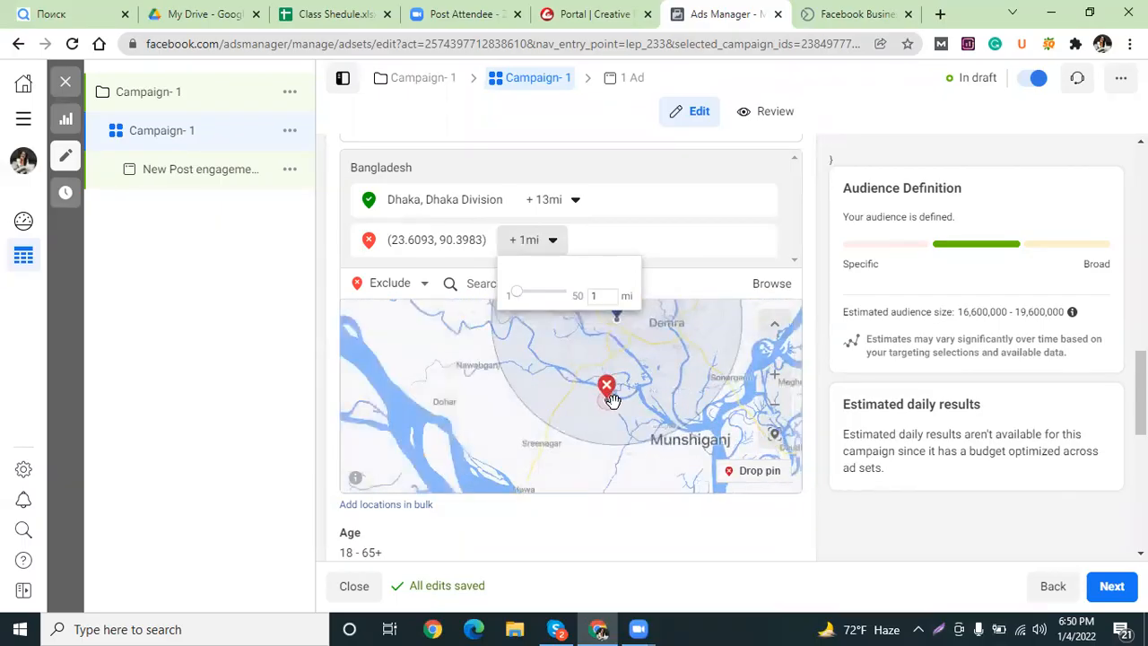
scroll(596, 413, down, 1)
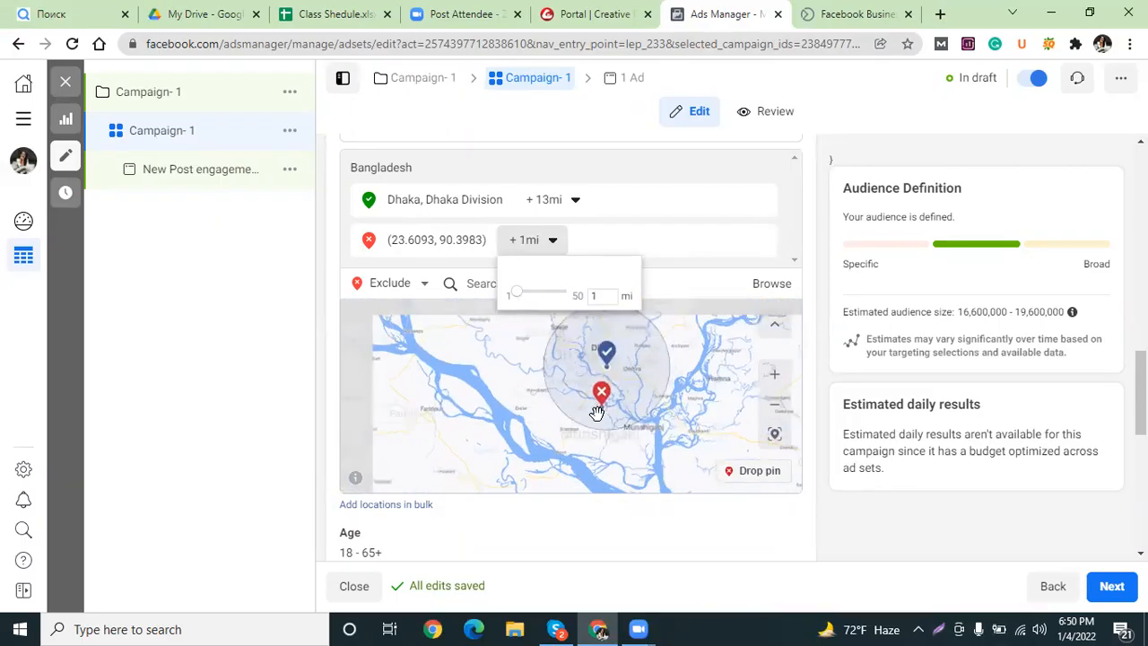
double_click(587, 301)
text(3)
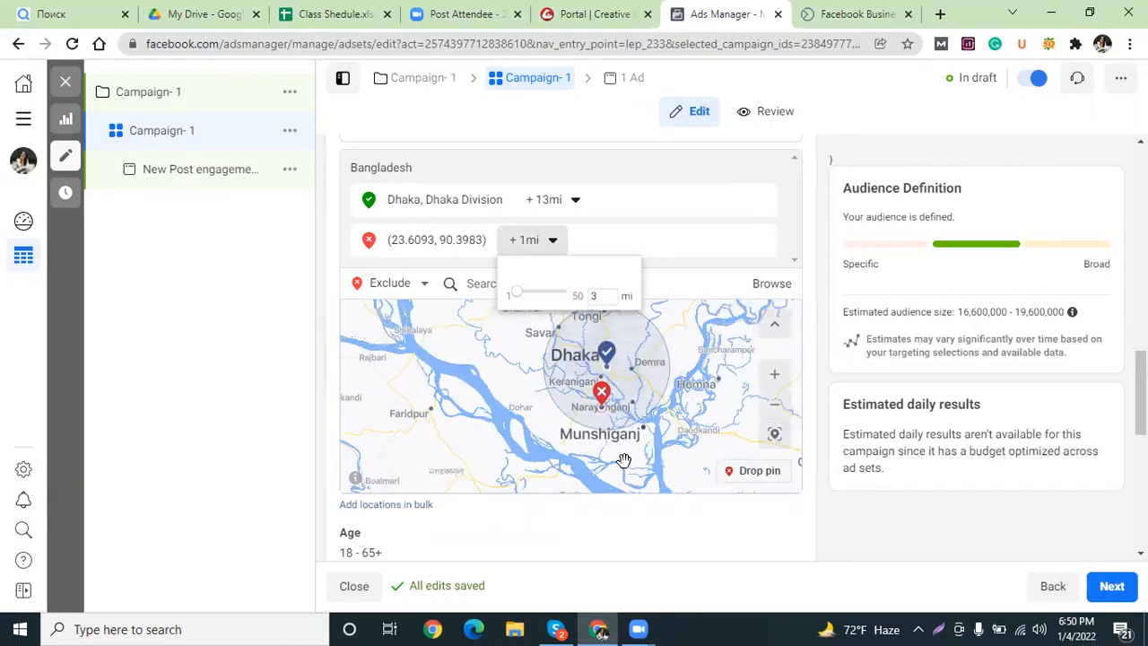
drag(601, 292, 580, 297)
text(1)
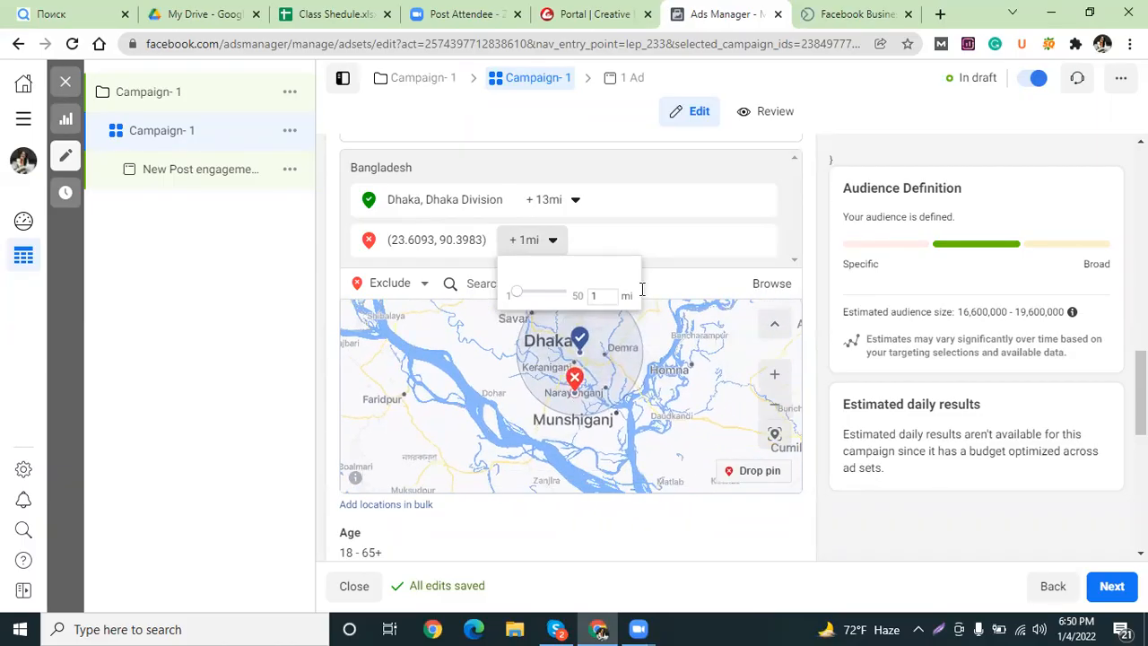
click(668, 231)
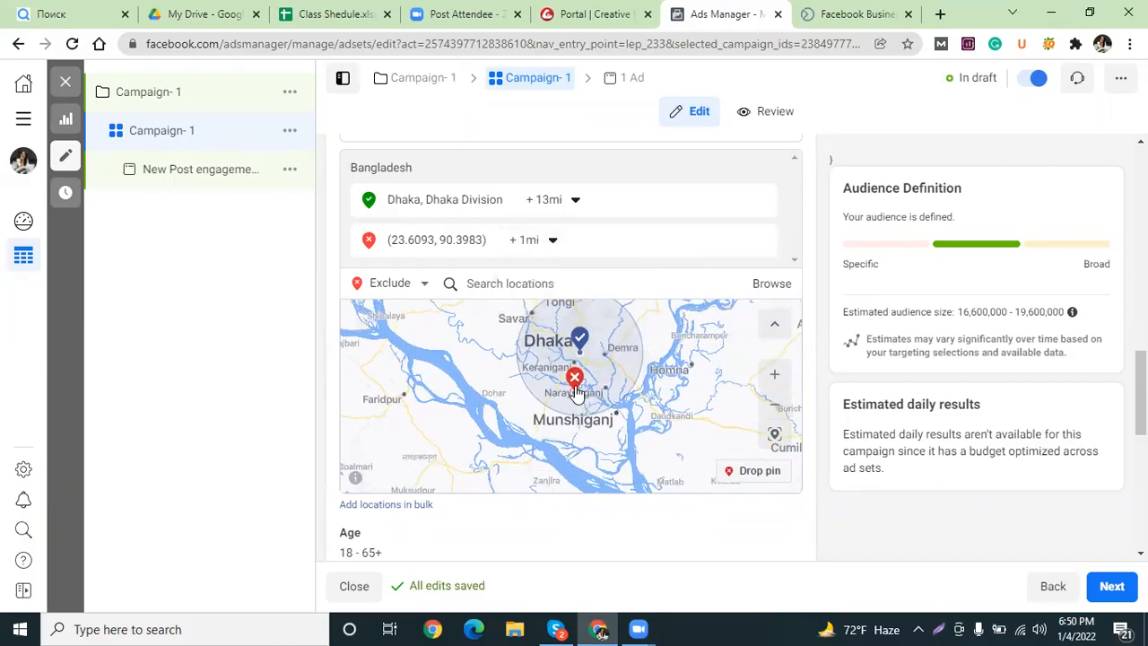
scroll(578, 422, up, 2)
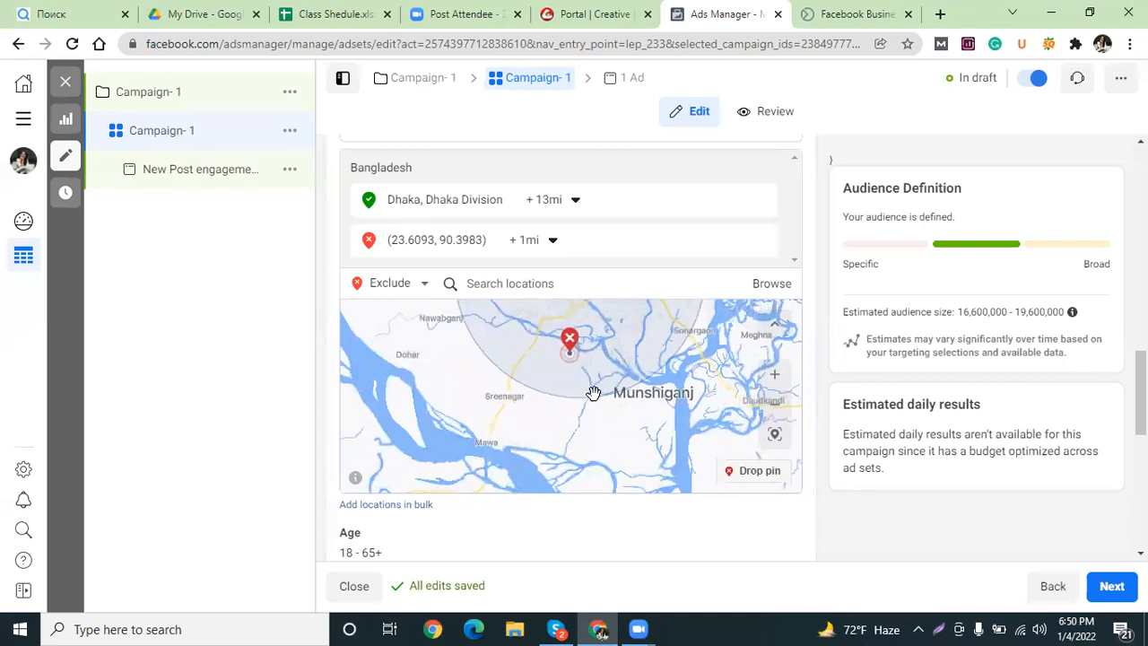
drag(606, 360, 602, 454)
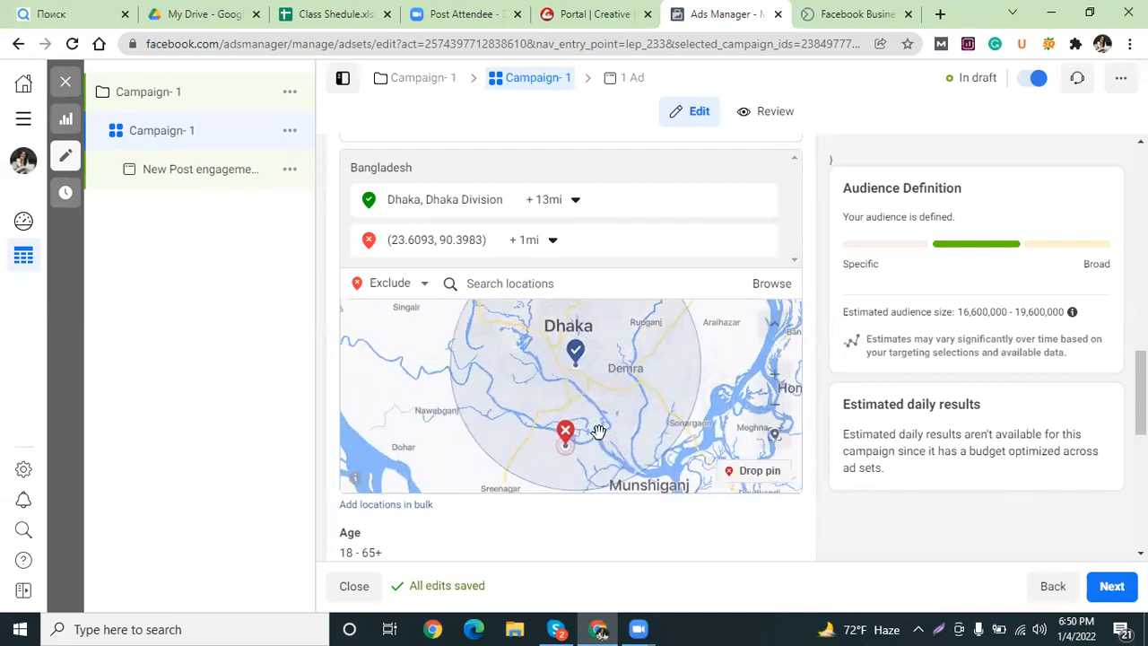
scroll(598, 432, up, 2)
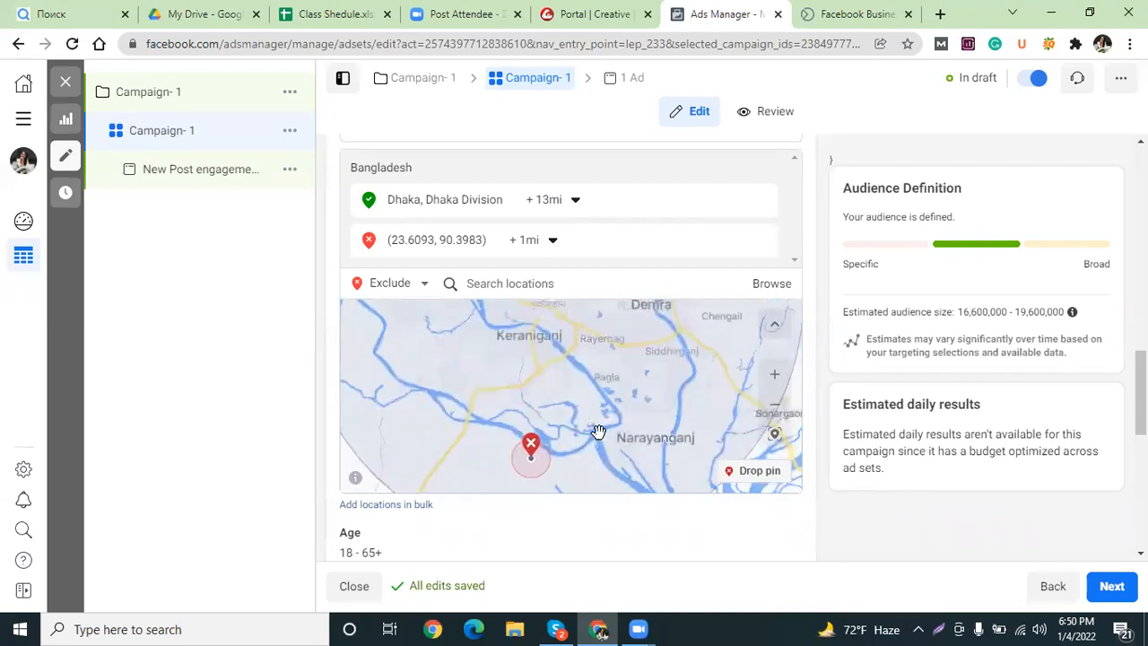
Drop an excluded pin near Narayanganj at (23.6250, 90.5061) and shrink its radius to 1 mile.
click(738, 477)
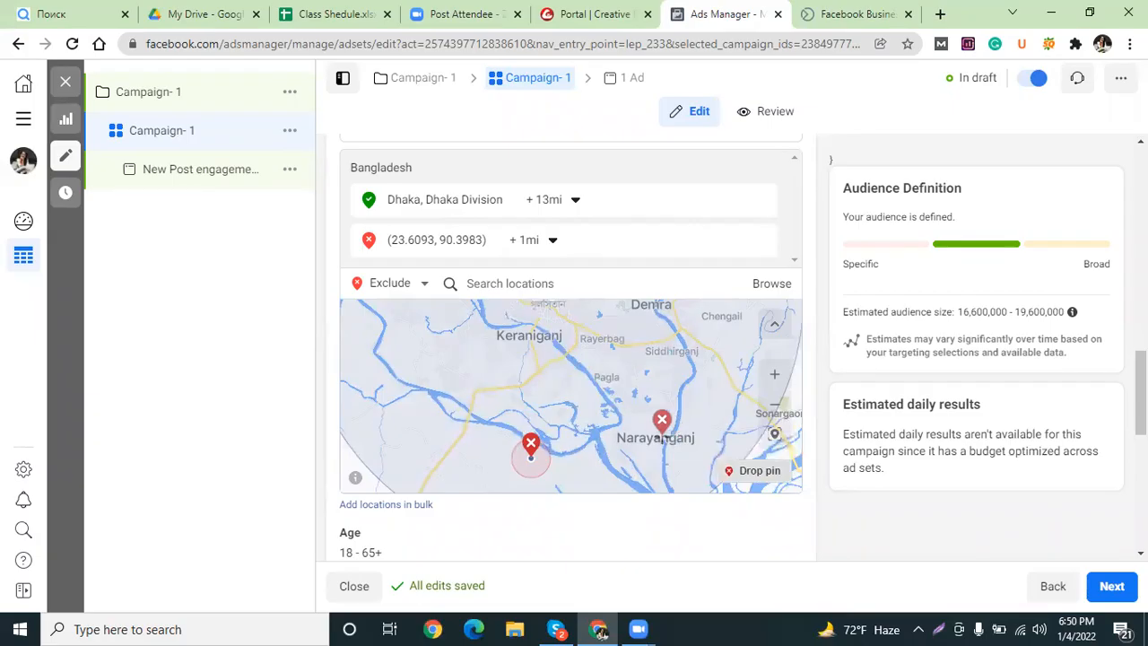
click(653, 437)
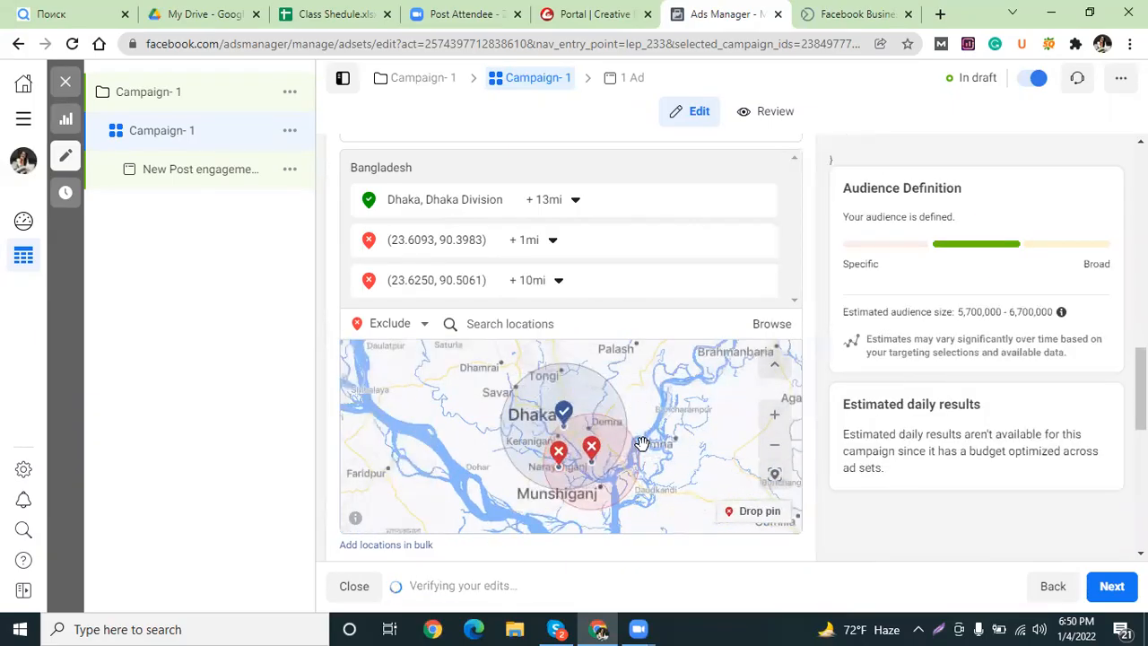
click(551, 280)
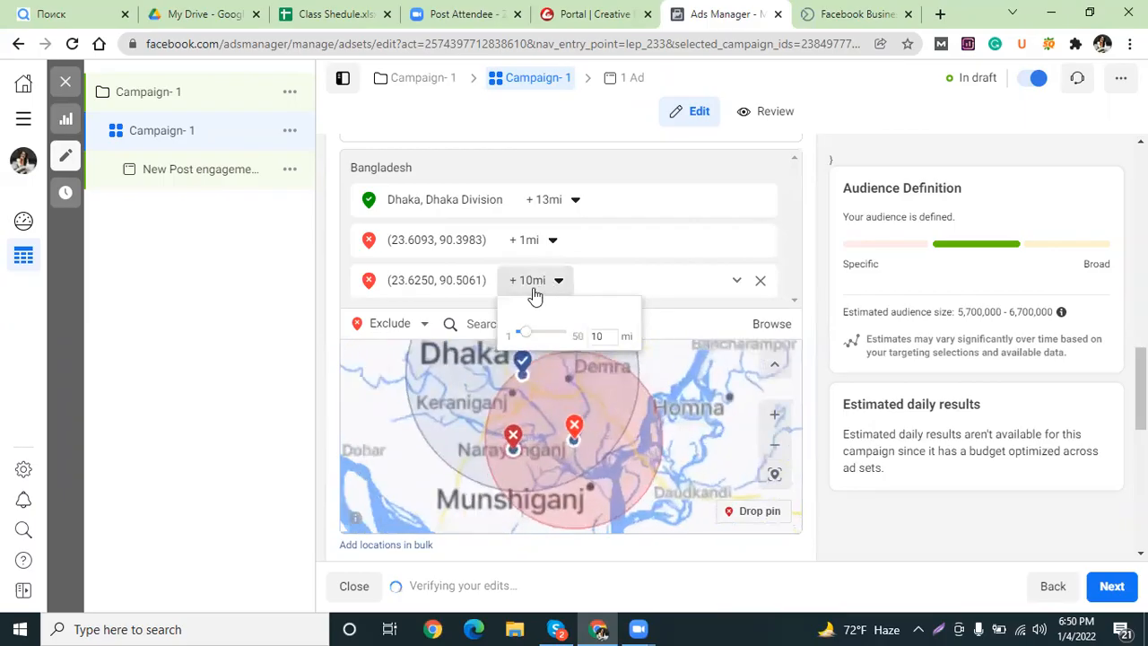
drag(520, 333, 516, 339)
click(693, 472)
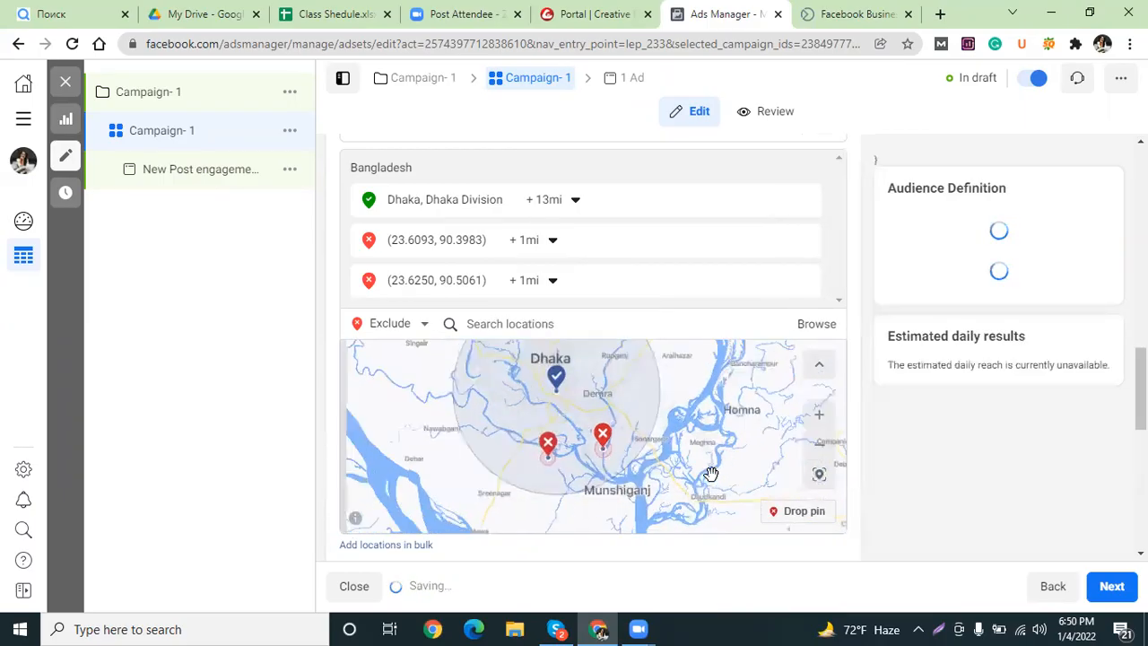
scroll(605, 474, up, 4)
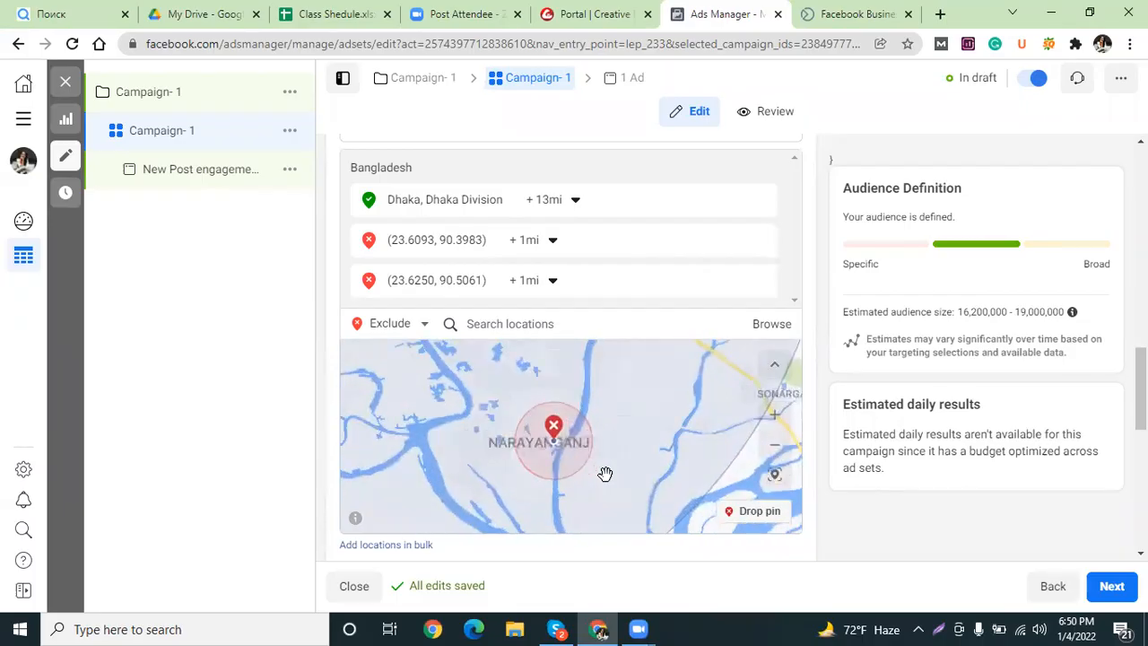
scroll(544, 444, up, 2)
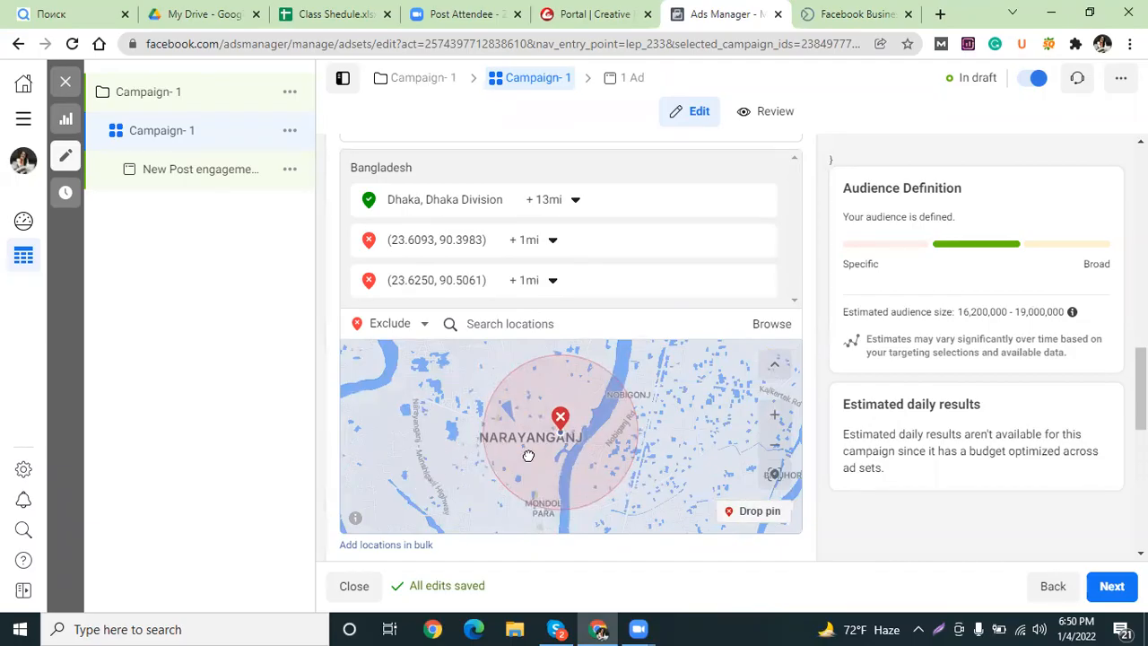
Delete the excluded location at (23.6093, 90.3983) from the location list.
drag(528, 454, 672, 400)
mouse_move(654, 244)
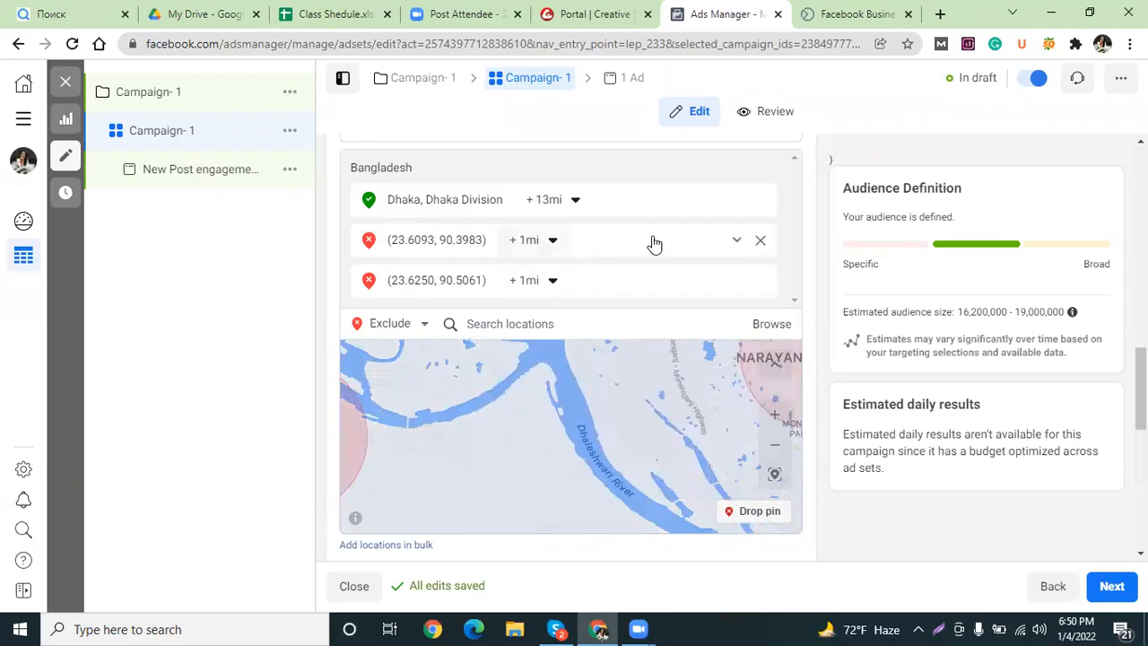
click(762, 242)
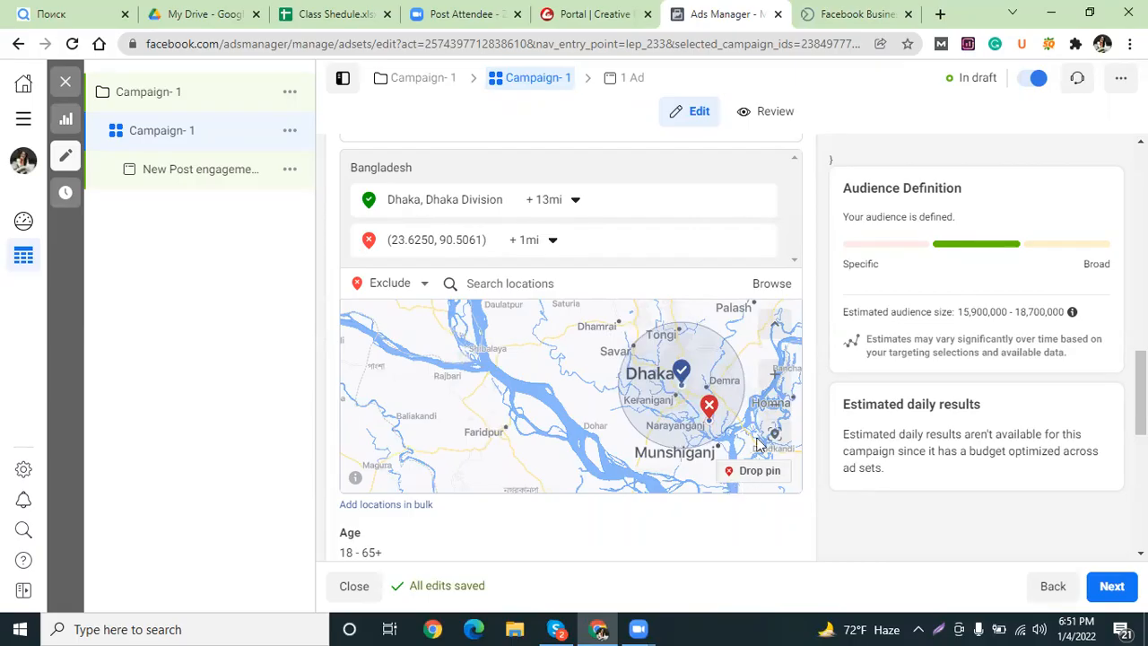
Switch to including locations and drop a pin on Savar at (23.8469, 90.2554).
click(422, 286)
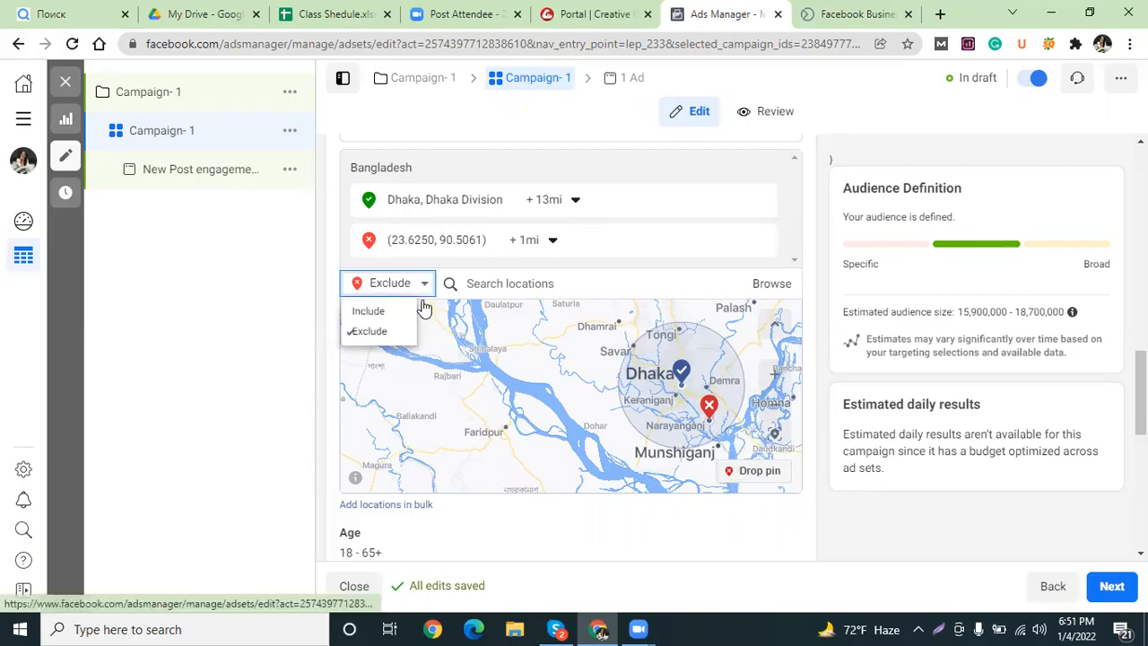
click(384, 312)
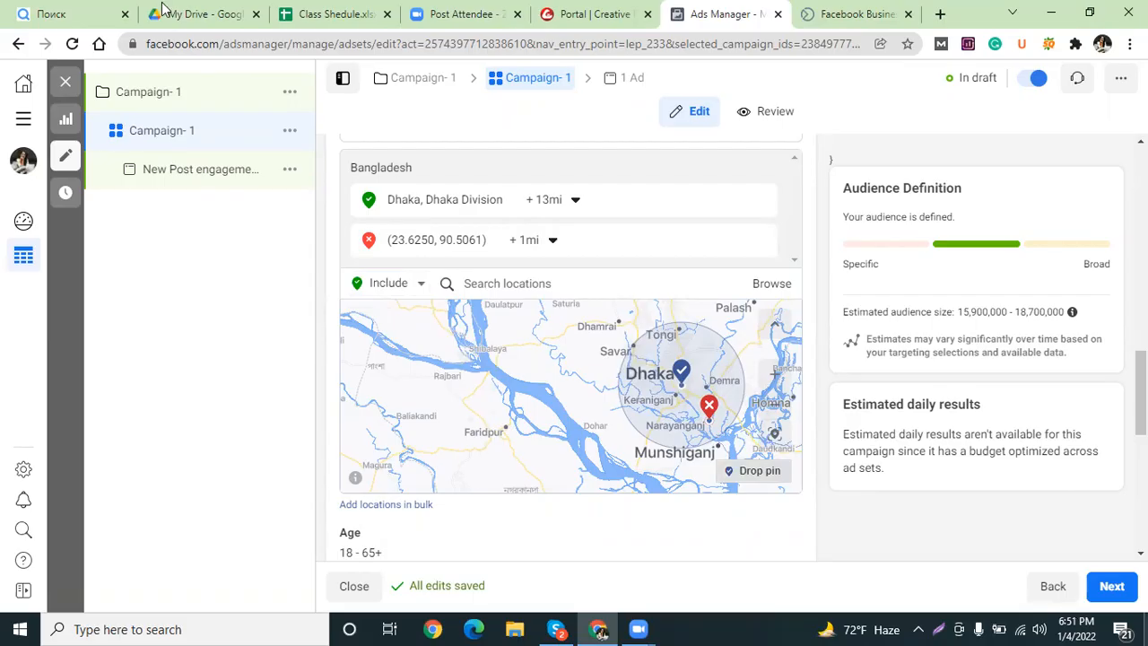
scroll(626, 352, up, 4)
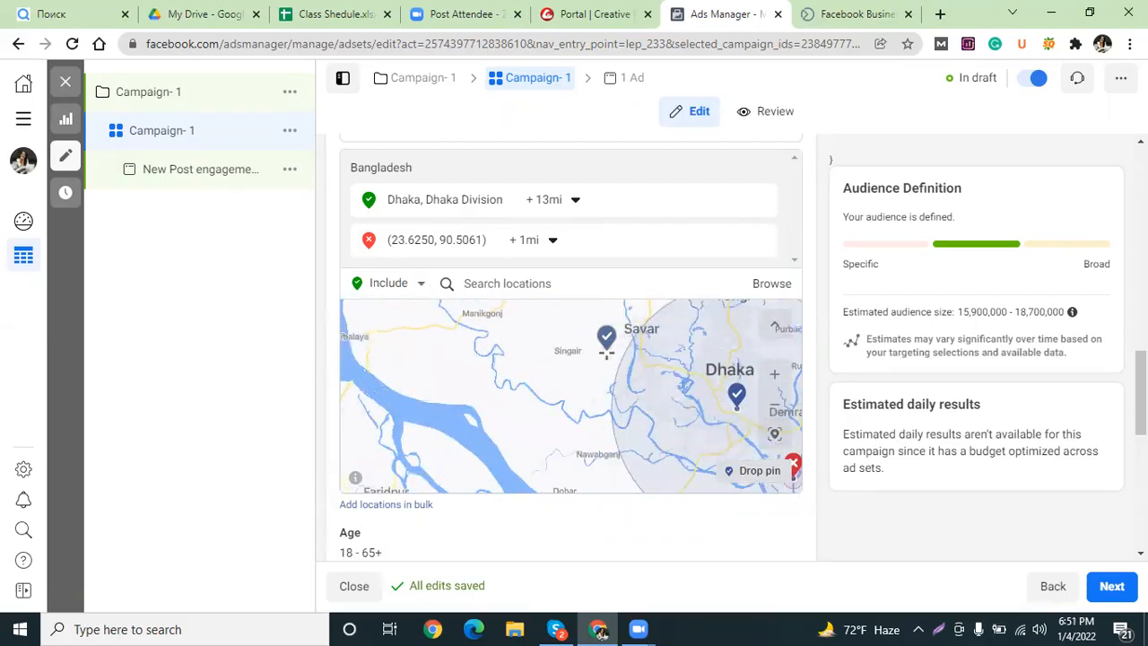
click(671, 308)
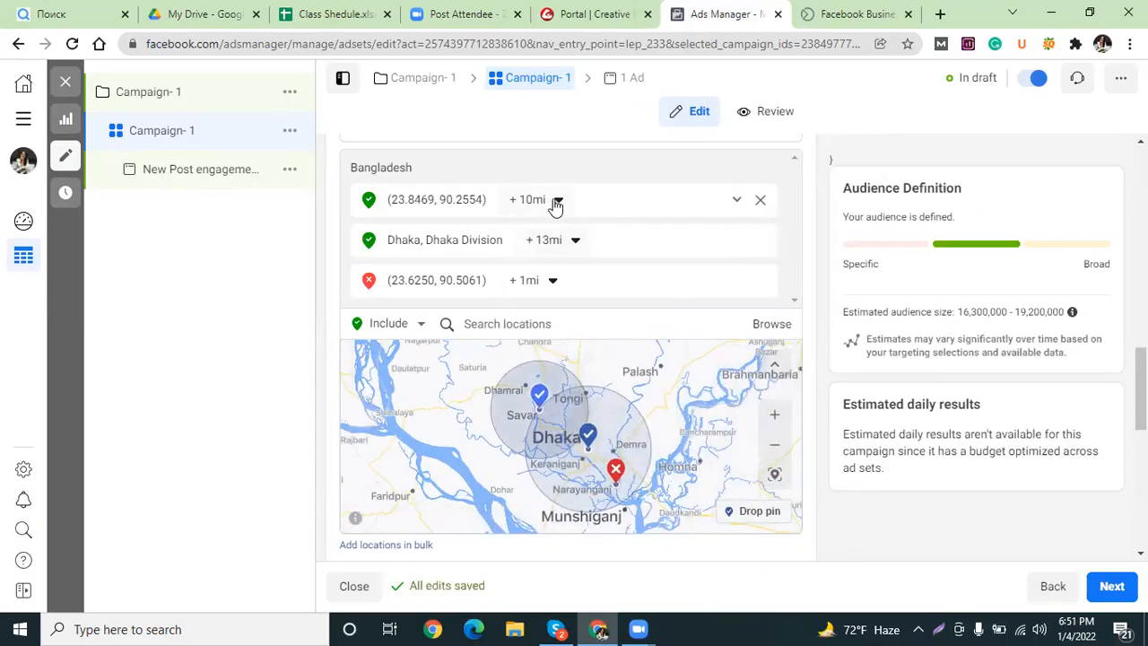
Reduce the Savar pin's radius from 10 to 2 miles.
click(535, 208)
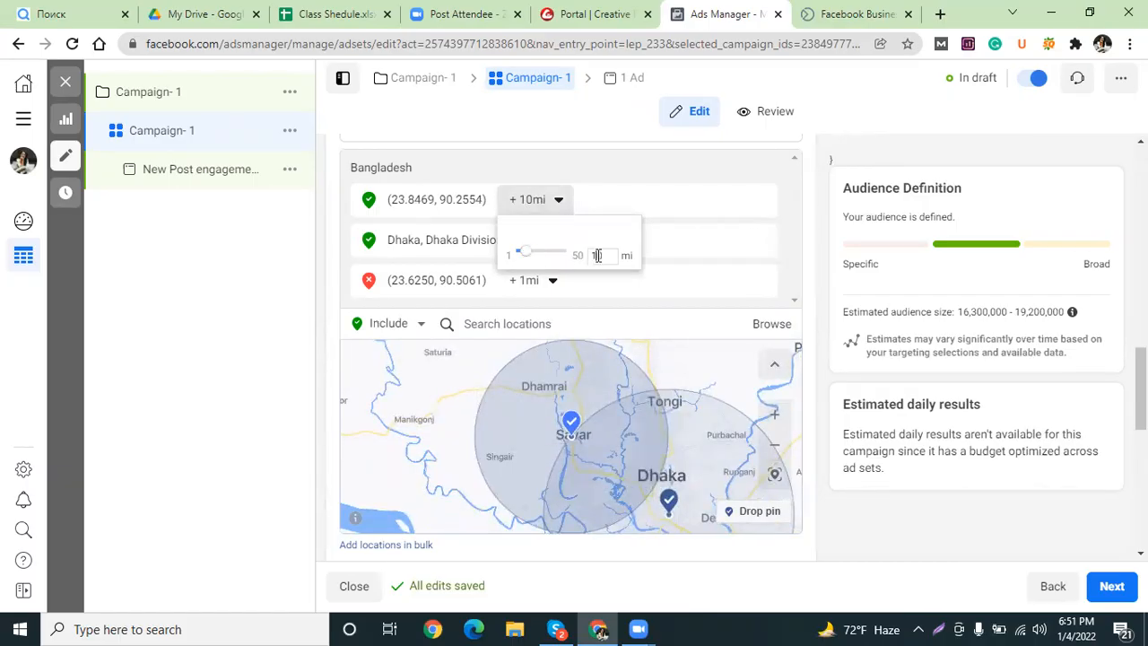
text(5)
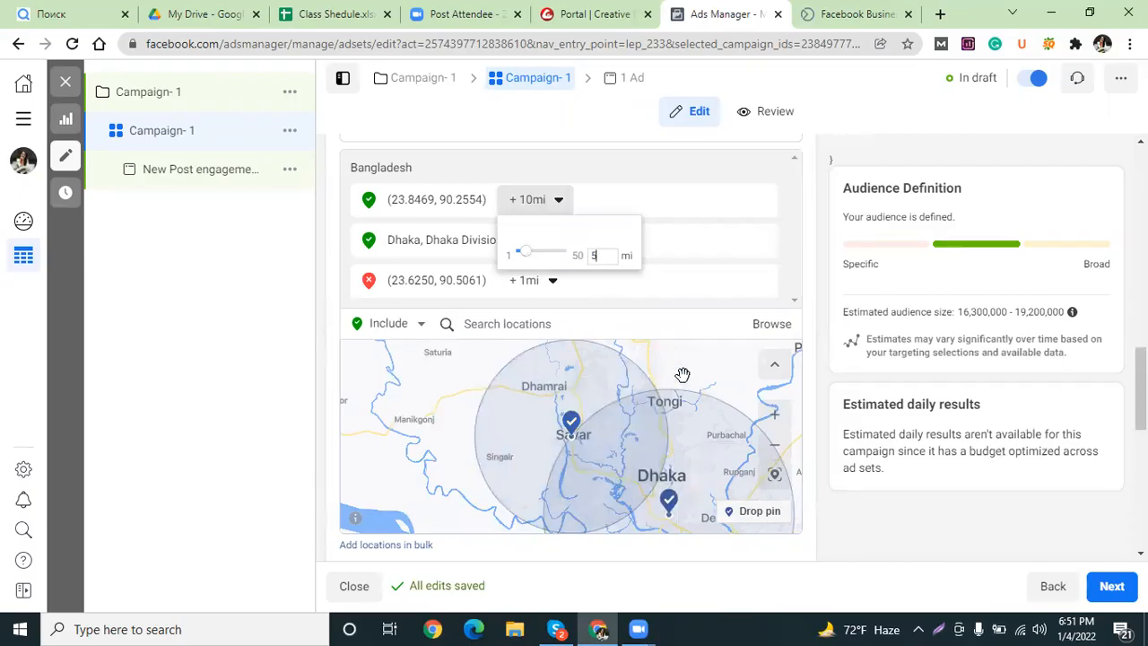
click(675, 158)
scroll(586, 397, down, 2)
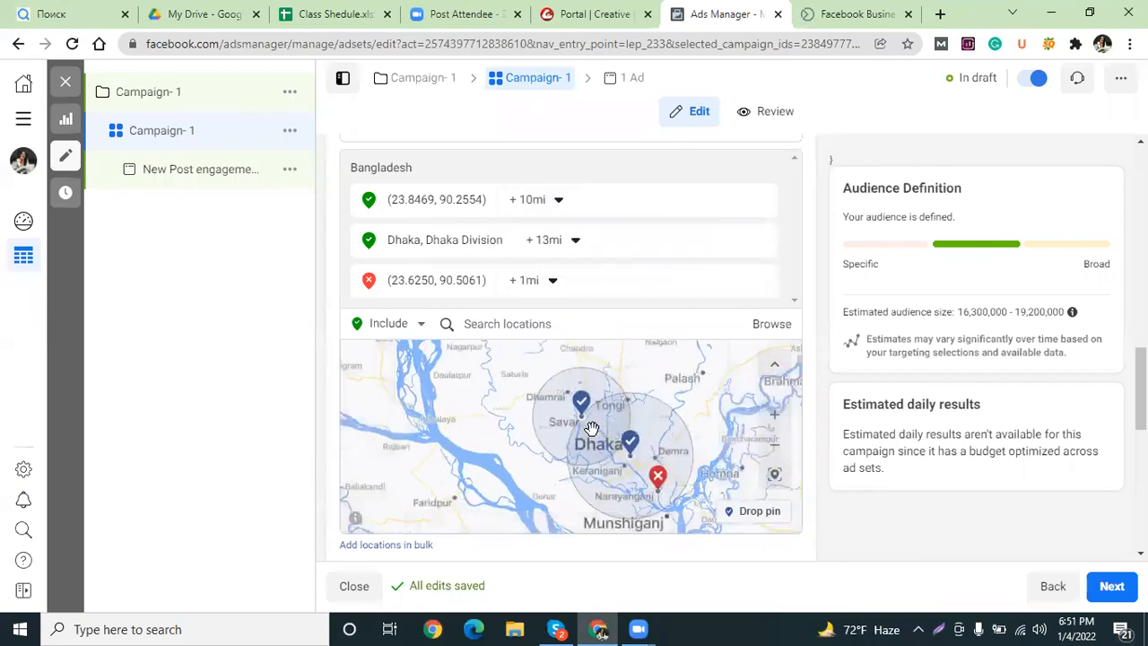
scroll(608, 455, down, 2)
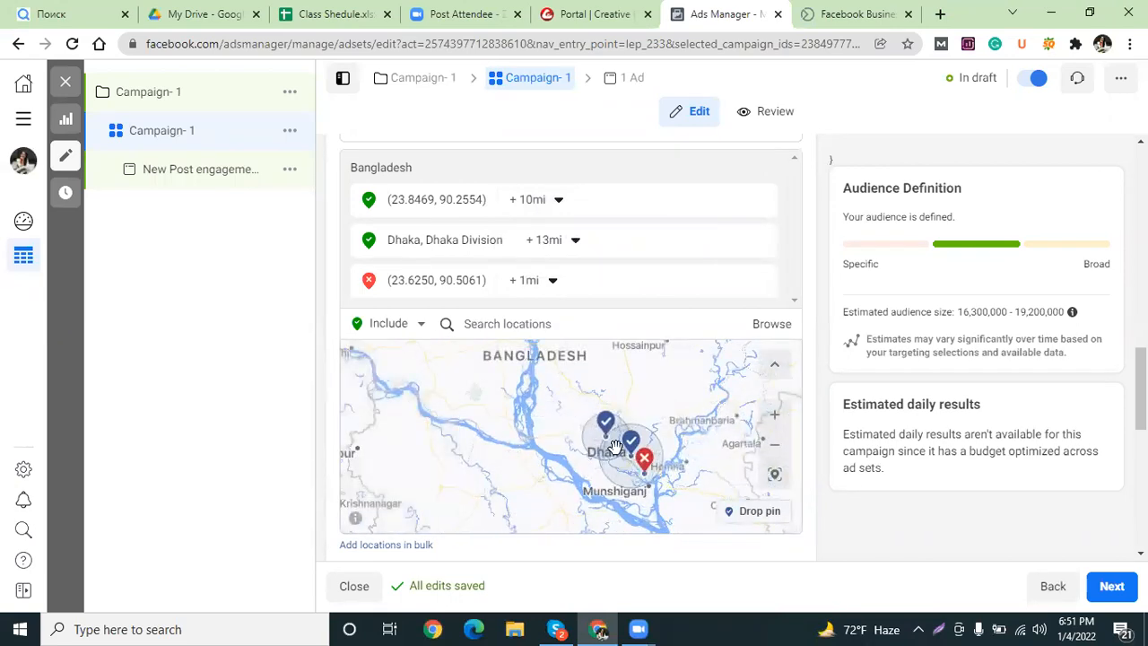
scroll(614, 446, up, 2)
scroll(613, 446, up, 1)
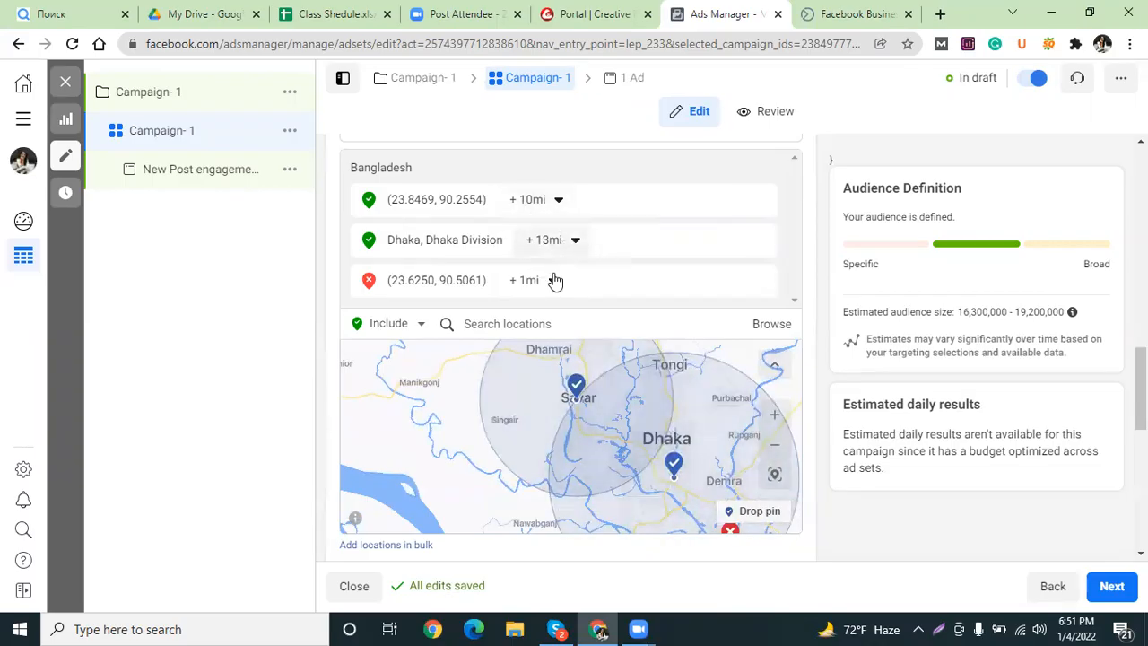
click(557, 200)
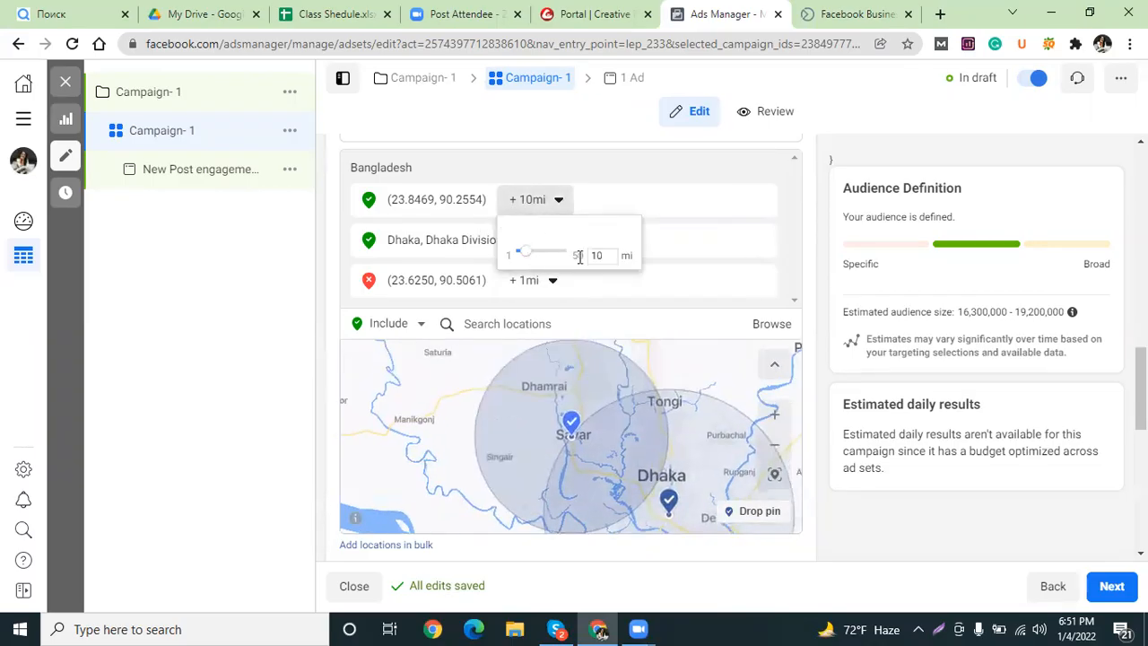
text(5)
drag(527, 257, 525, 257)
Confirm the Savar pin's radius stays at 2 miles.
click(438, 410)
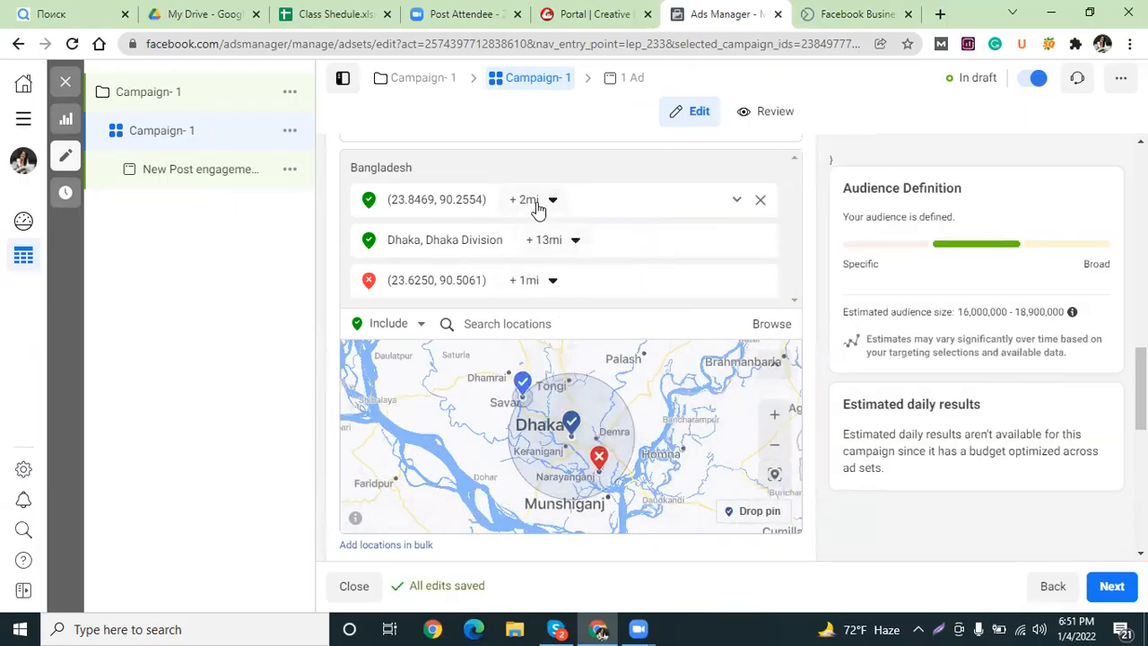
click(553, 201)
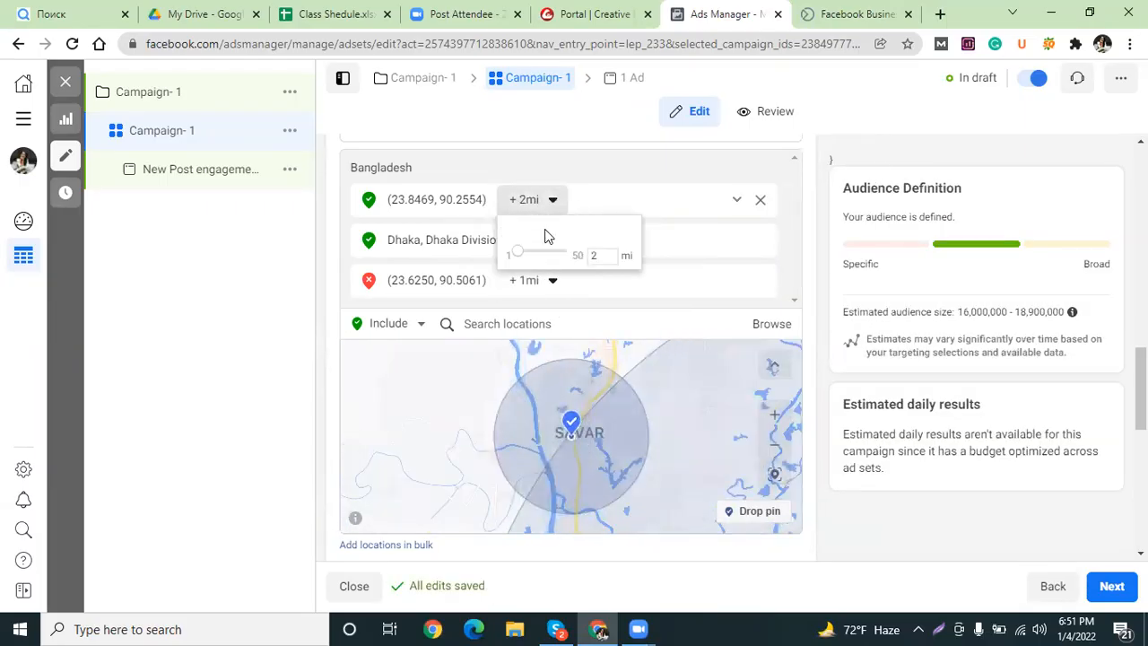
text(5)
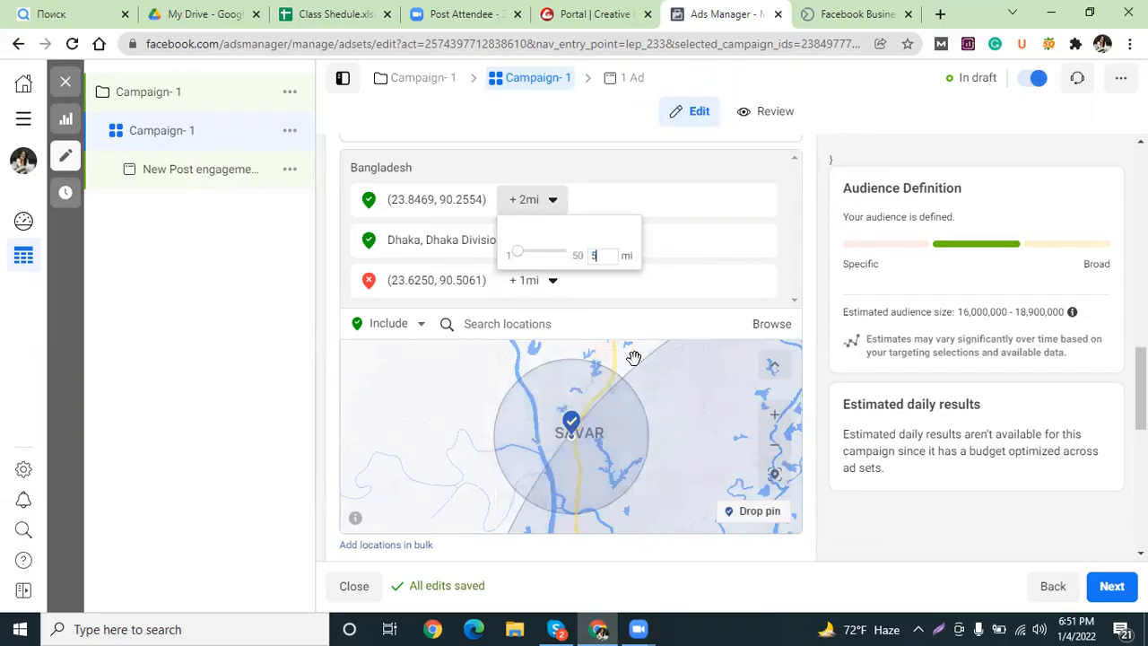
Review the excluded Narayanganj area on the map, then move down to the Age setting.
click(675, 296)
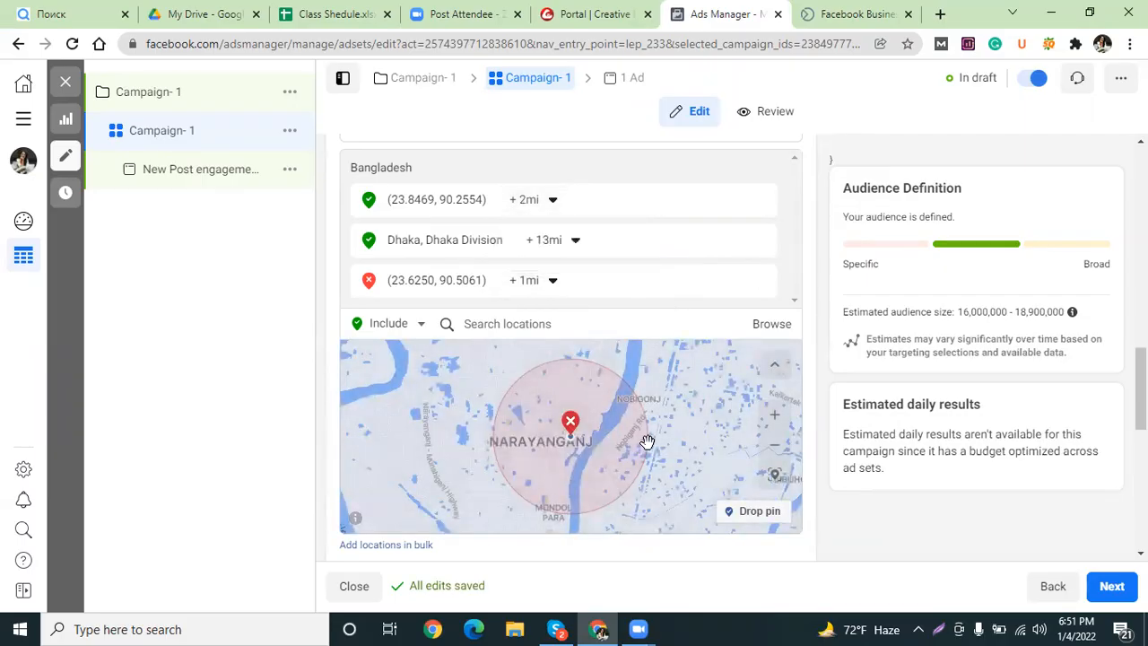
drag(503, 425, 595, 486)
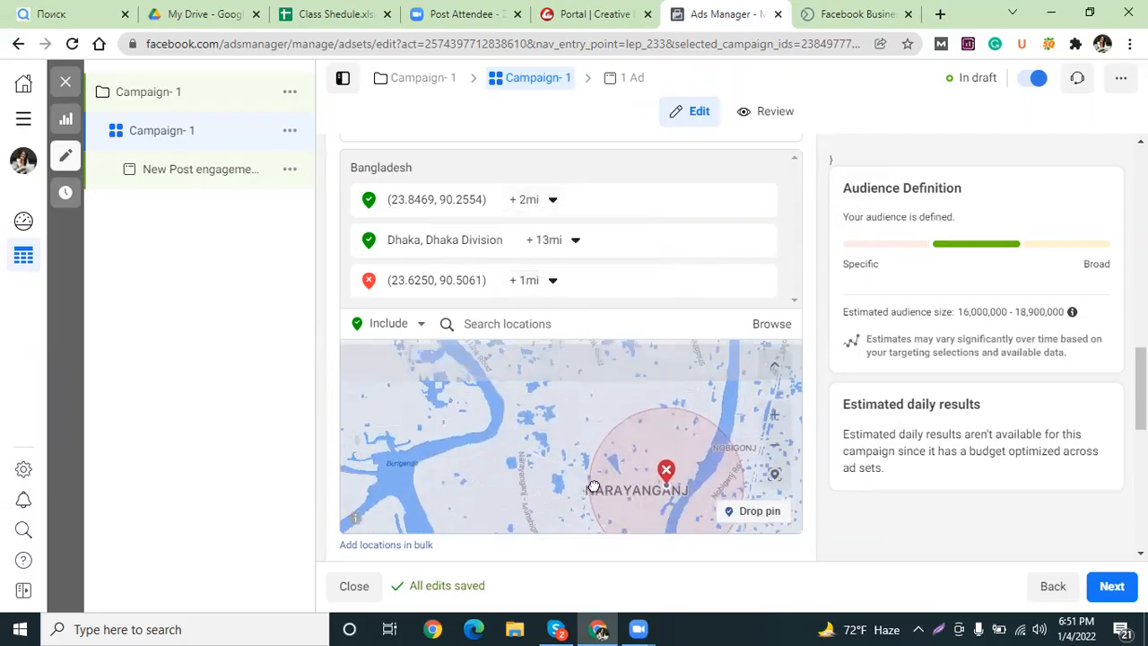
scroll(560, 421, down, 3)
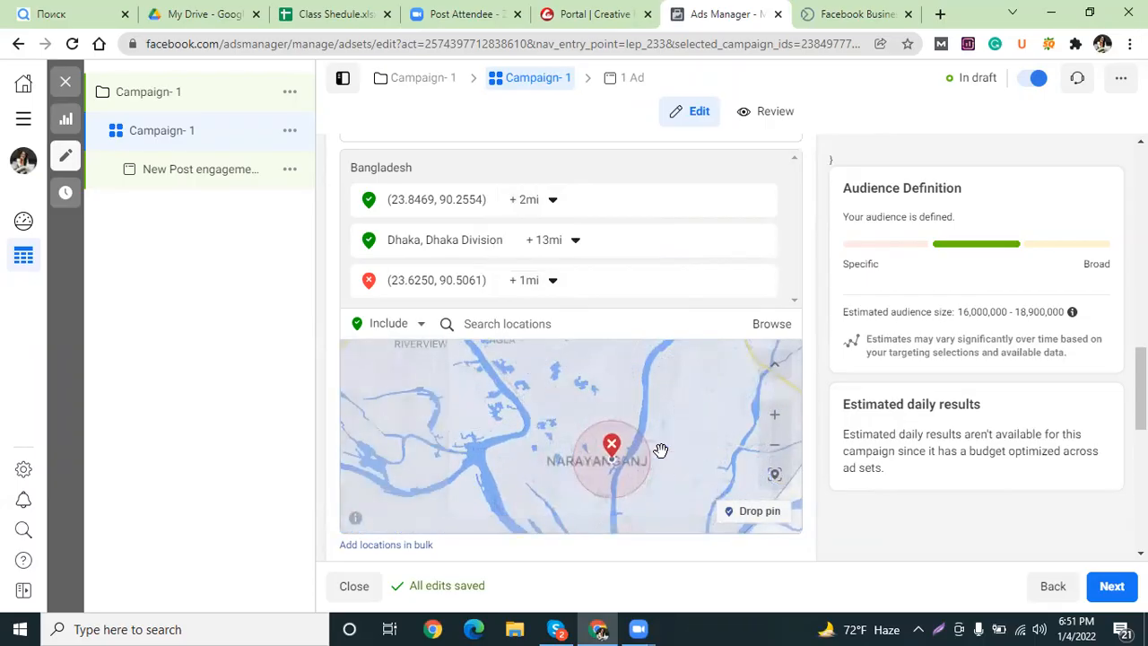
scroll(621, 454, down, 2)
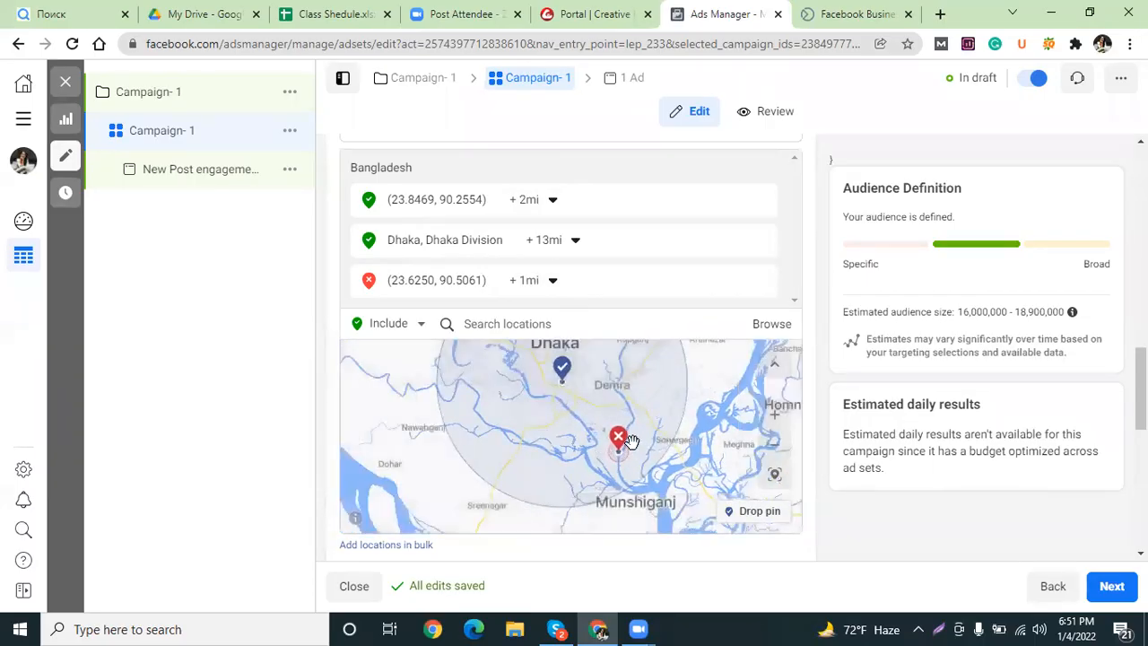
scroll(561, 428, down, 1)
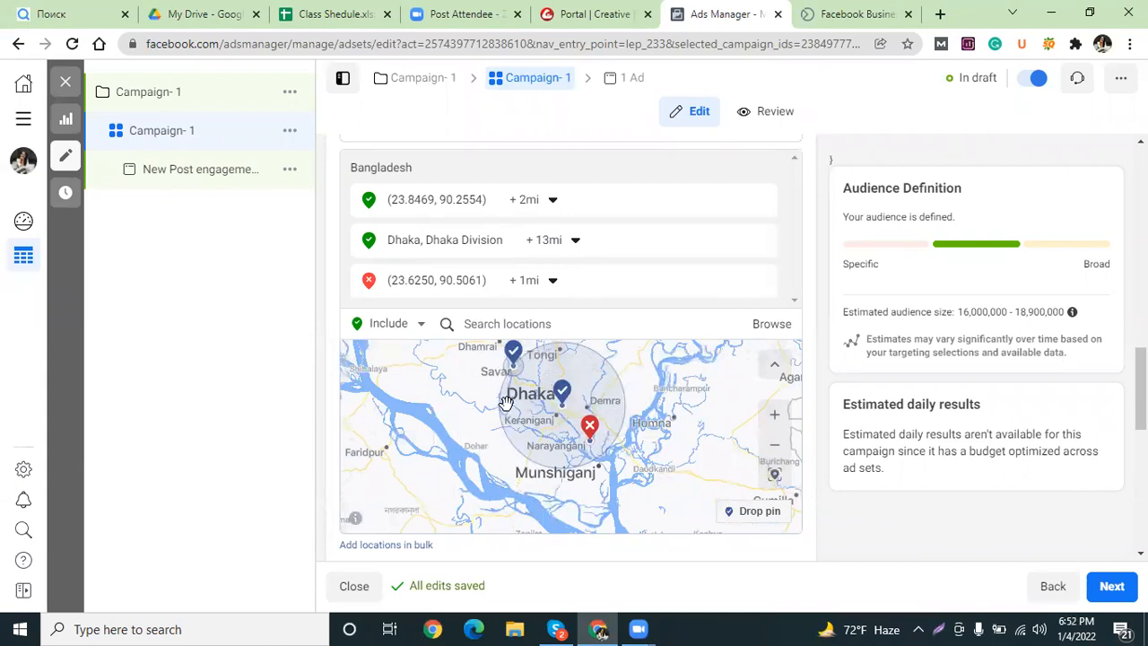
scroll(506, 402, up, 1)
scroll(529, 462, up, 1)
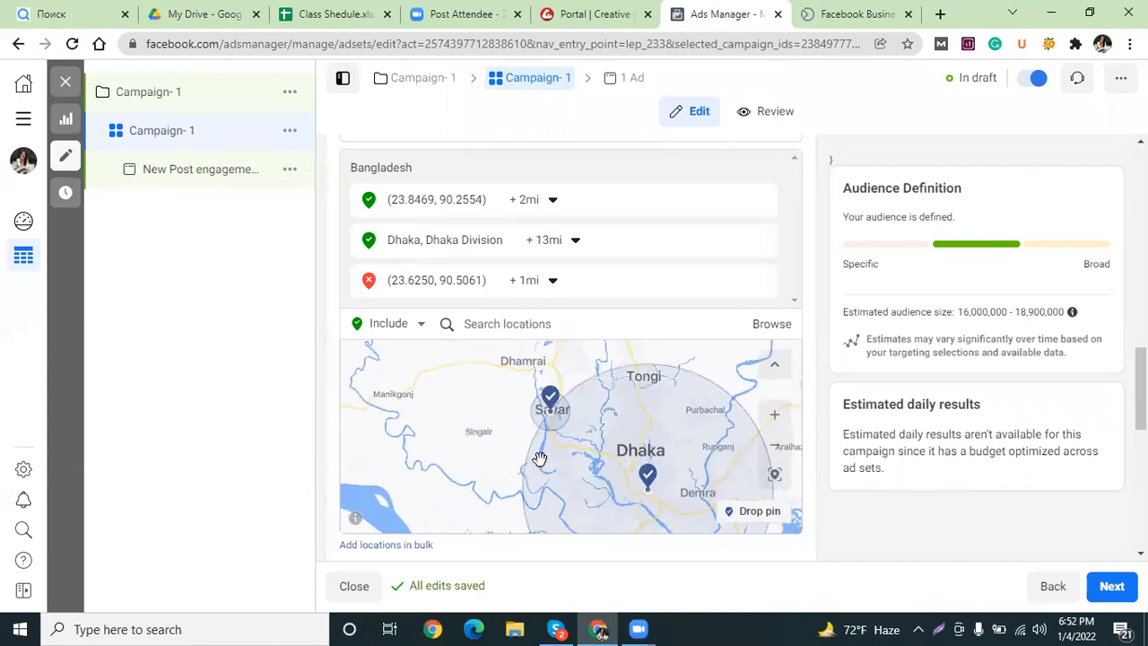
scroll(539, 459, up, 1)
scroll(405, 440, up, 1)
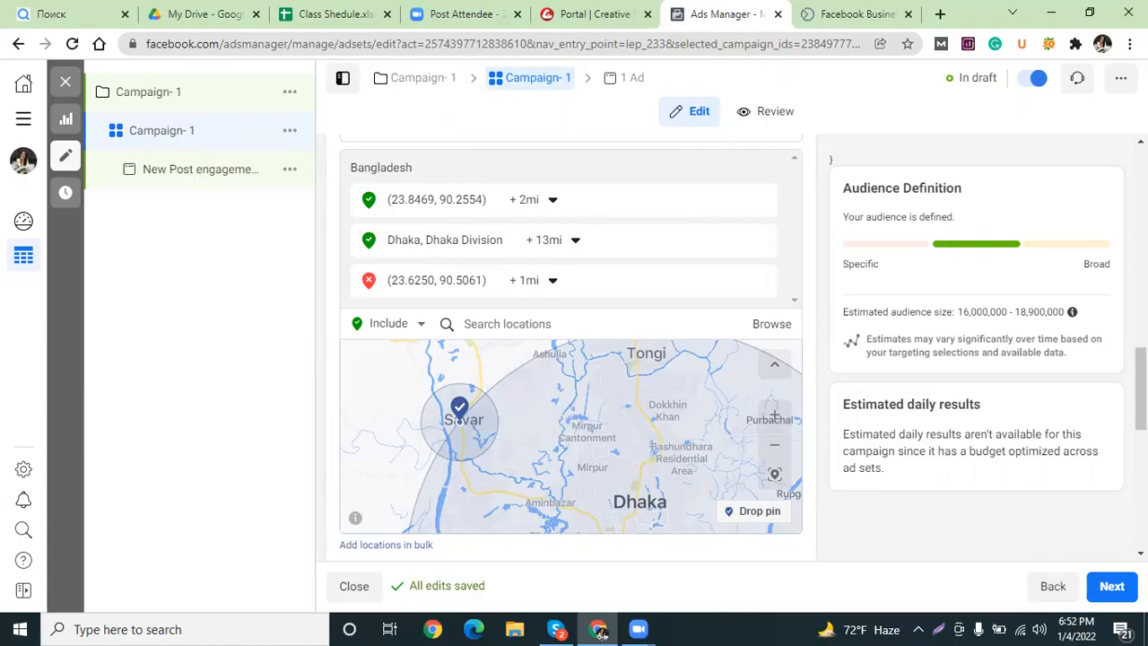
scroll(537, 303, down, 3)
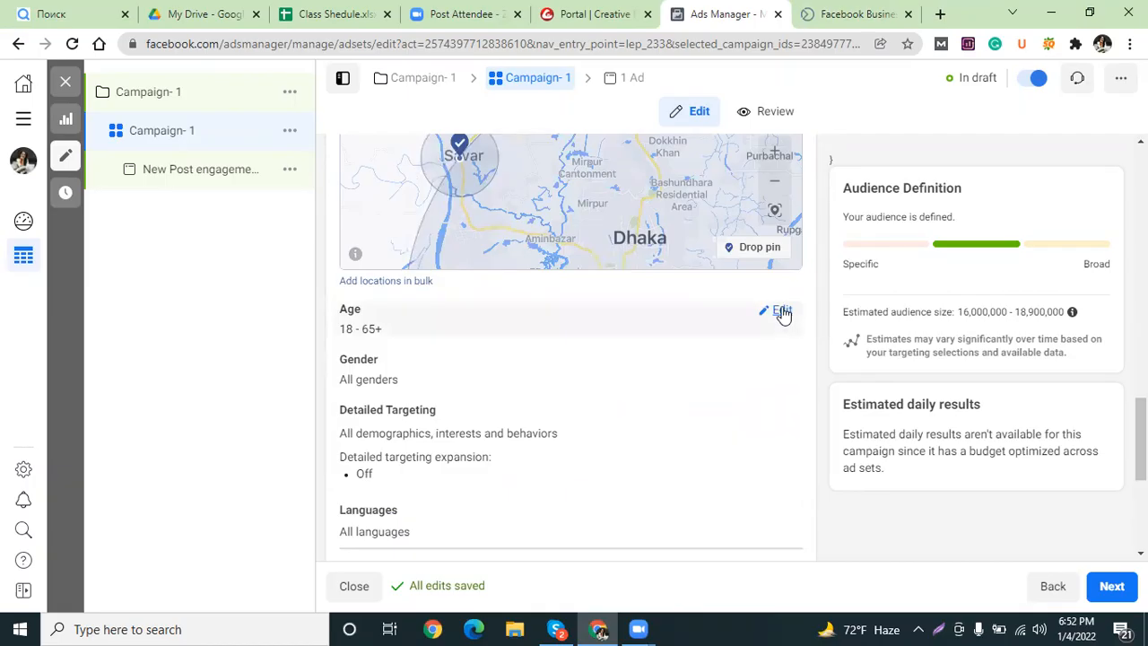
Edit the age range, keeping minimum age 18 and checking the 65+ maximum options.
click(781, 312)
click(397, 336)
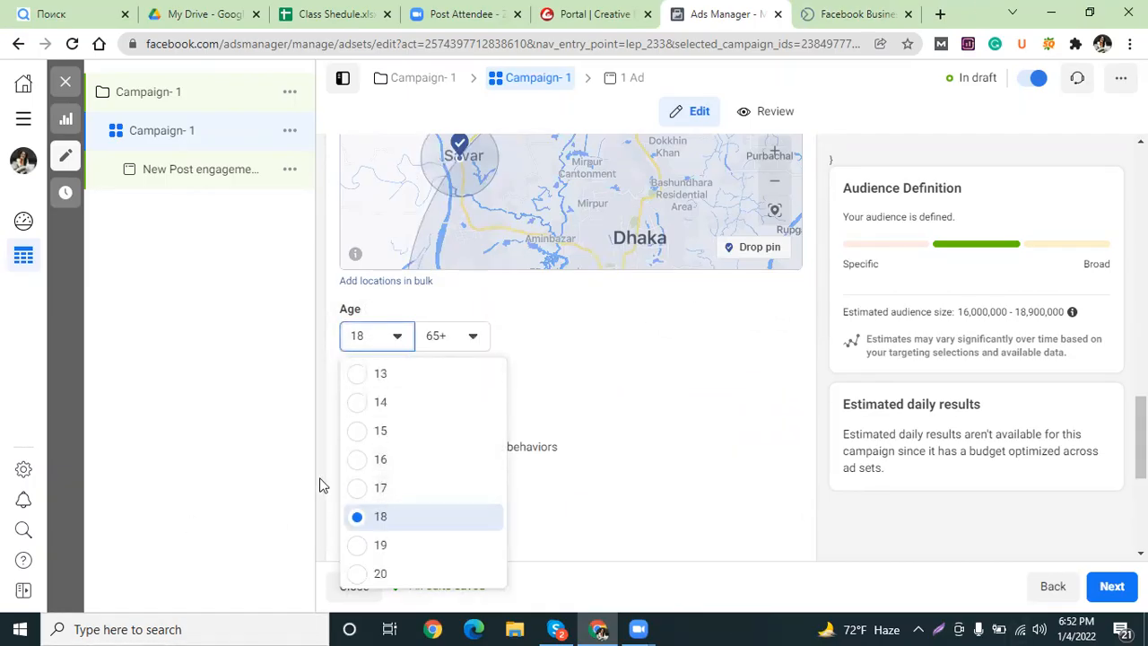
click(359, 516)
click(466, 335)
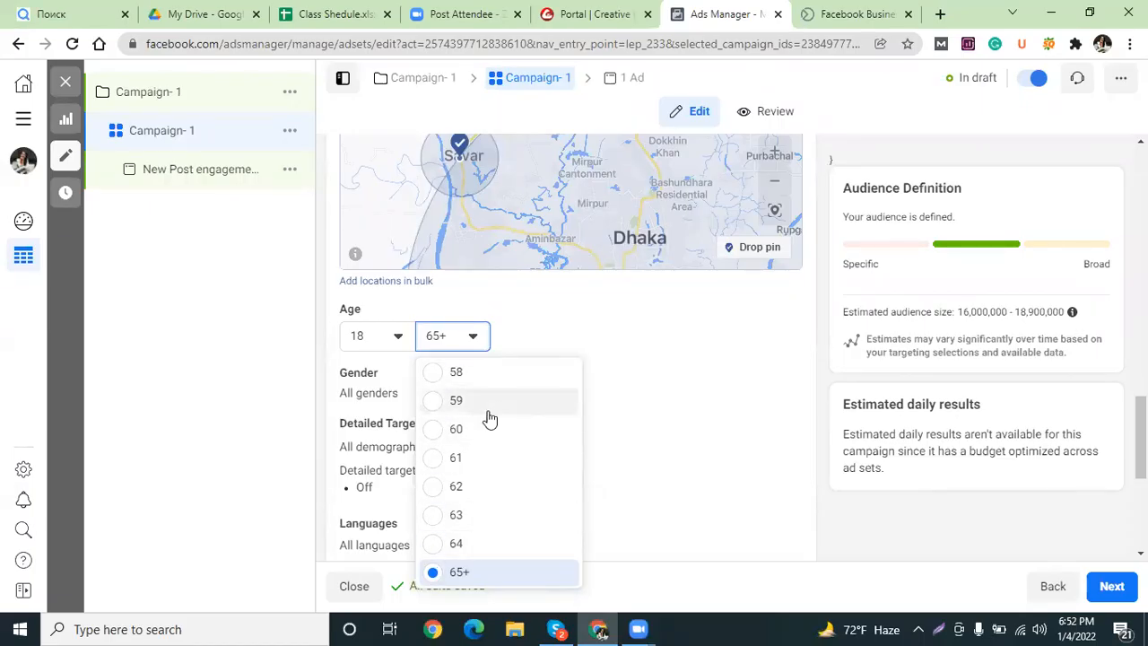
scroll(487, 415, up, 1)
drag(1141, 438, 1141, 341)
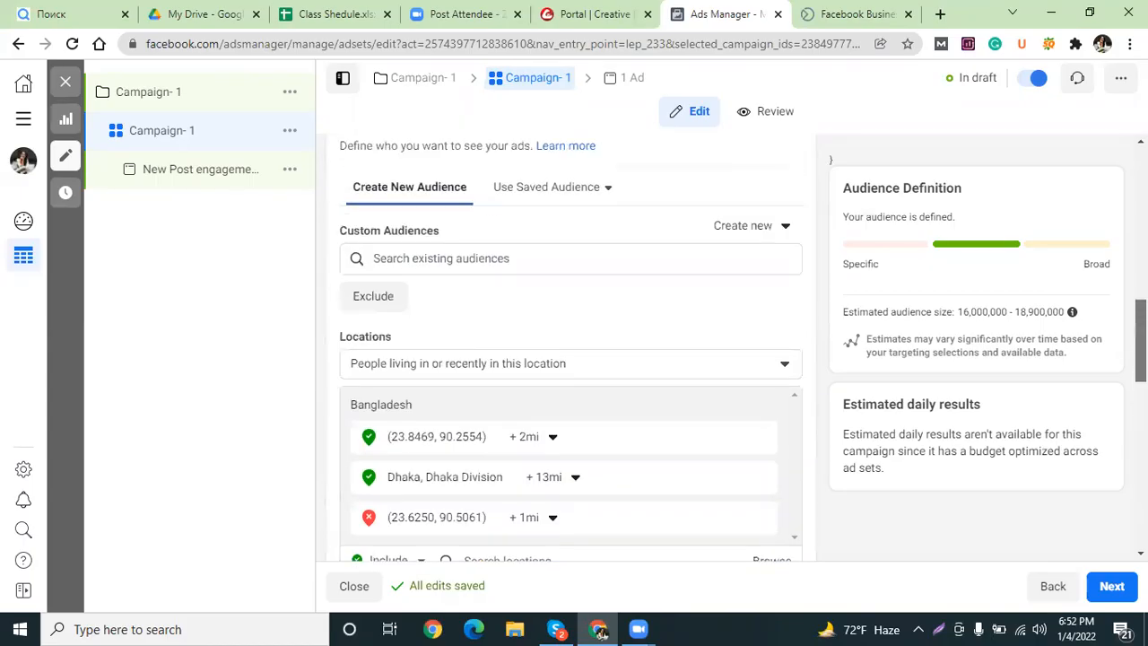
click(603, 188)
mouse_move(515, 295)
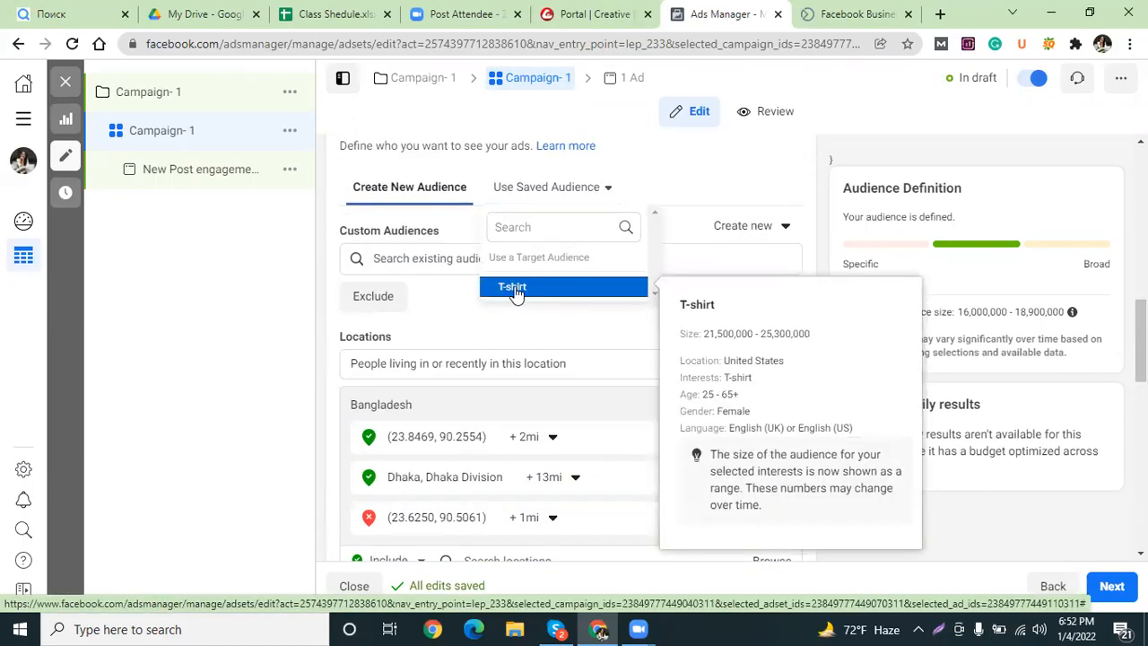
drag(1141, 341, 1141, 464)
click(395, 195)
scroll(377, 346, down, 1)
scroll(380, 386, down, 2)
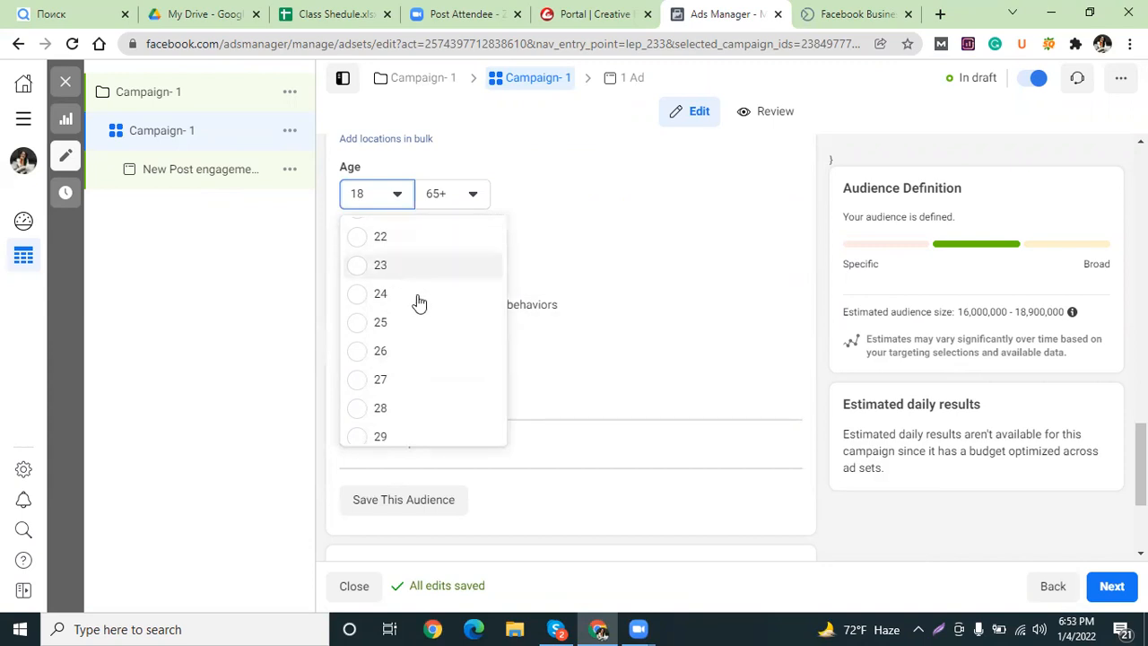
Set the maximum age to 45 for an 18–45 audience, then edit detailed targeting.
click(459, 202)
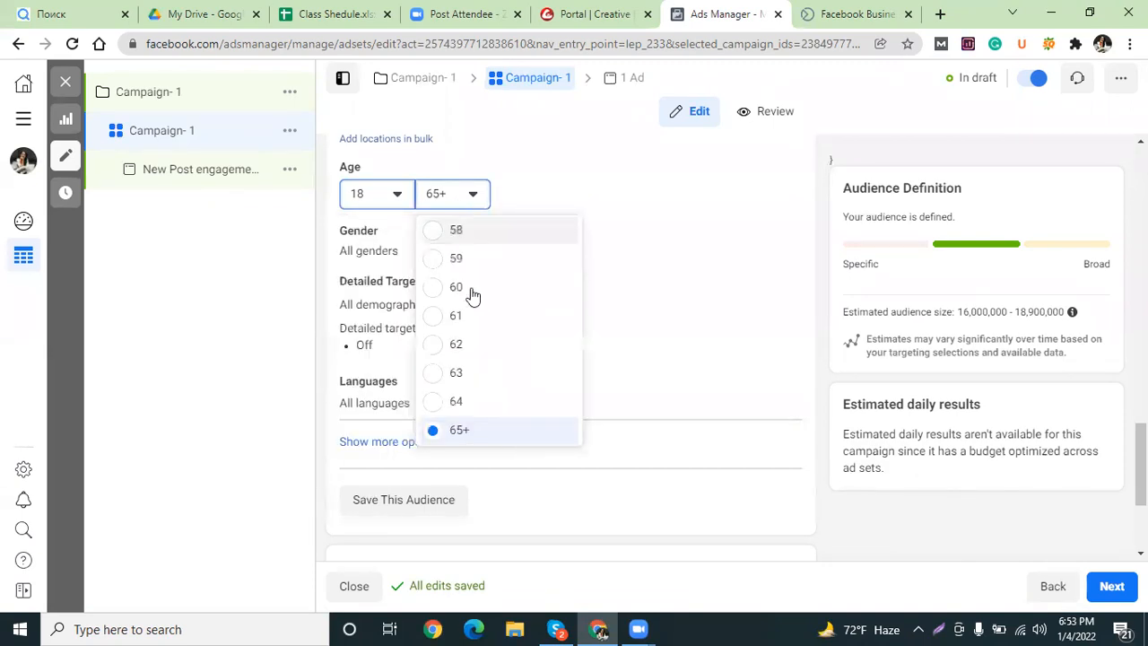
scroll(451, 307, up, 5)
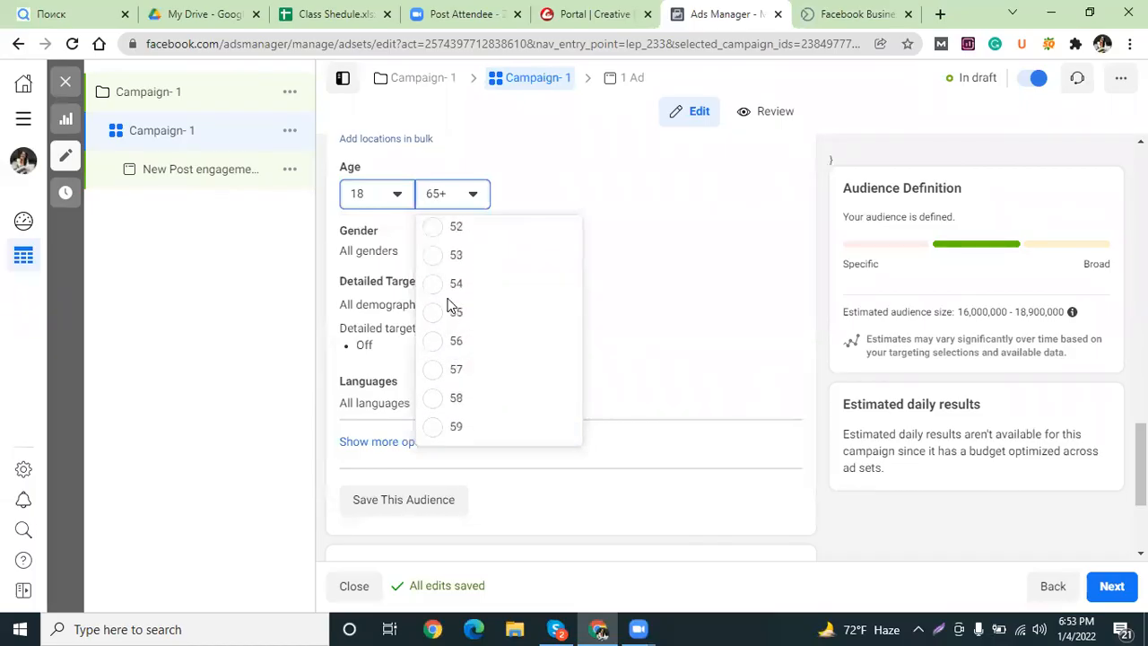
scroll(451, 307, up, 2)
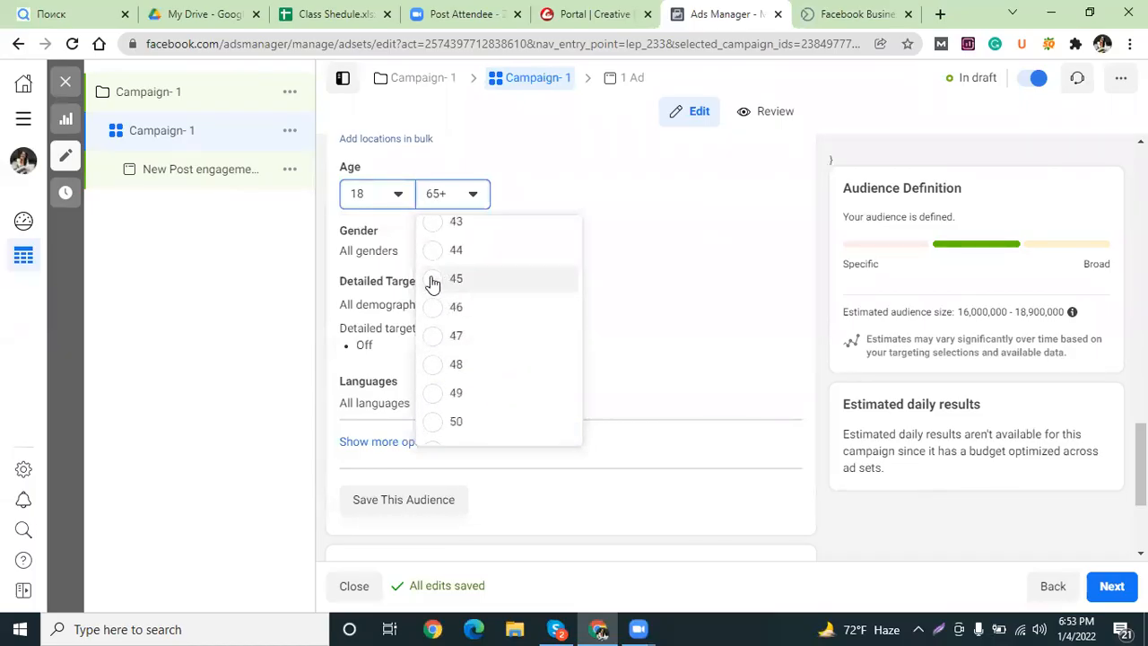
click(438, 279)
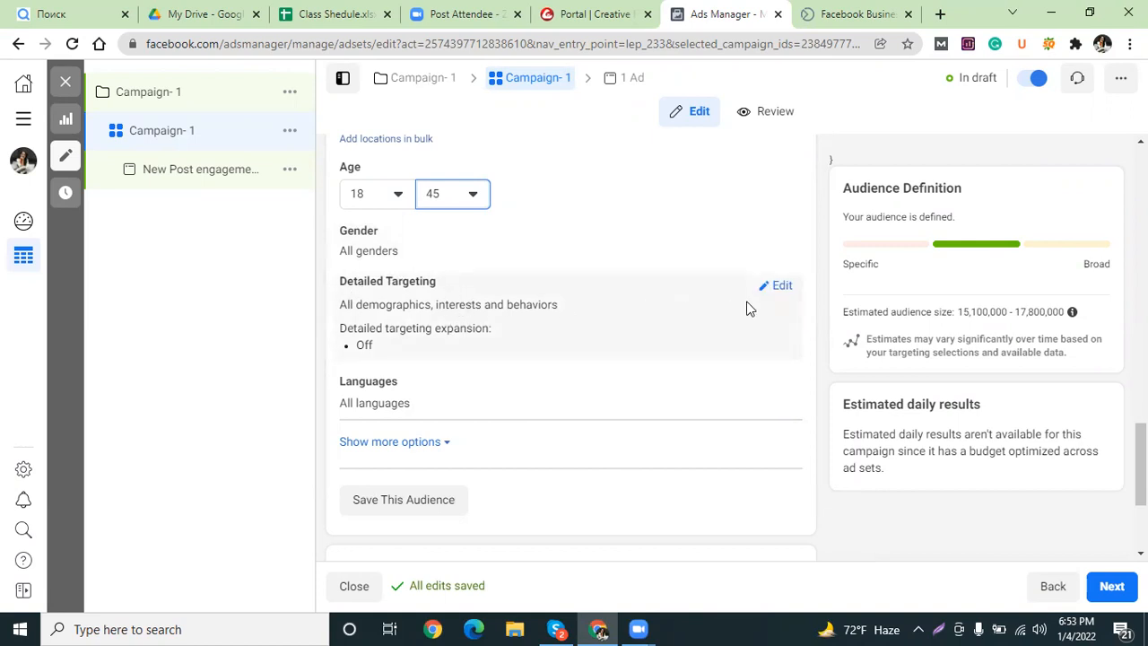
click(781, 286)
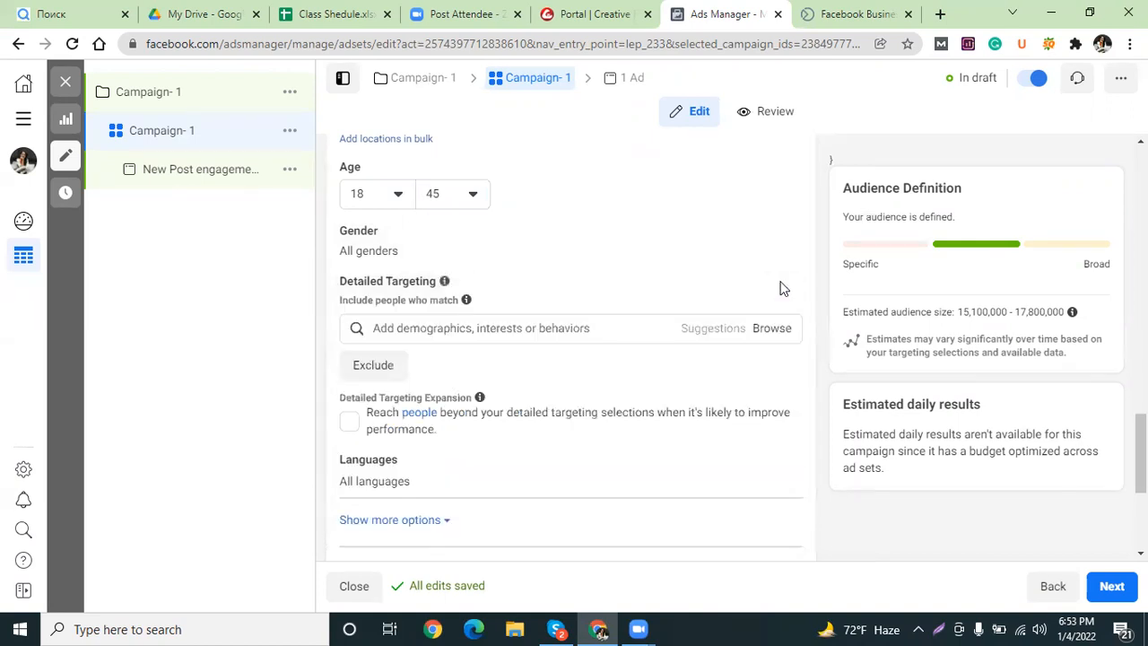
Add Behaviors > Purchase behavior > Engaged Shoppers to the detailed targeting.
click(771, 330)
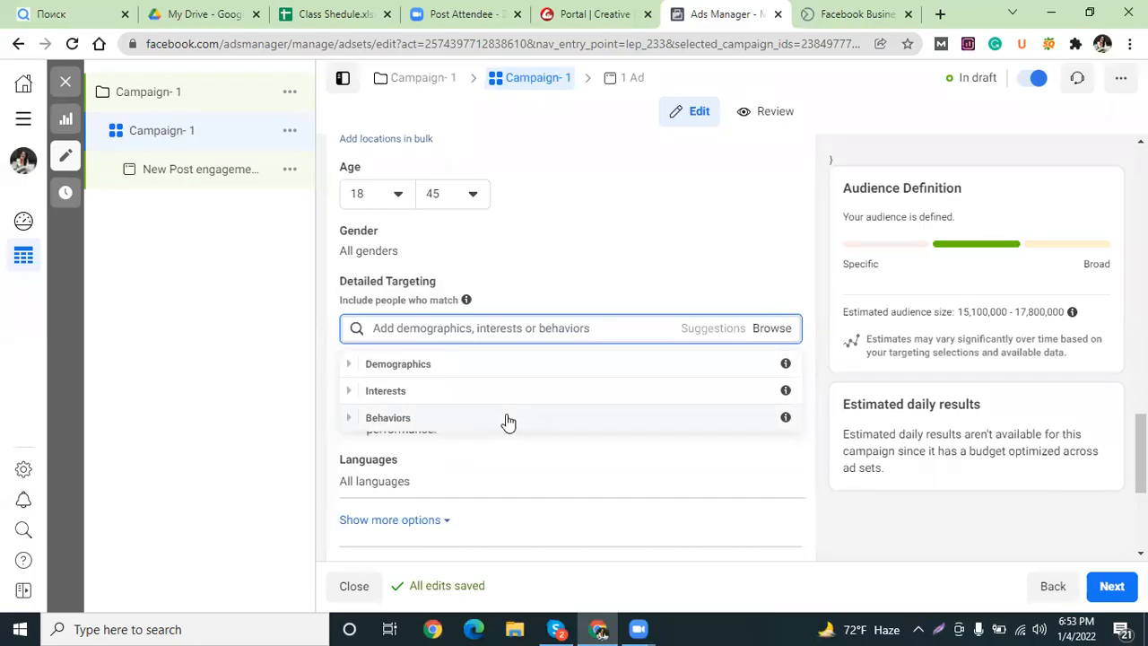
click(534, 328)
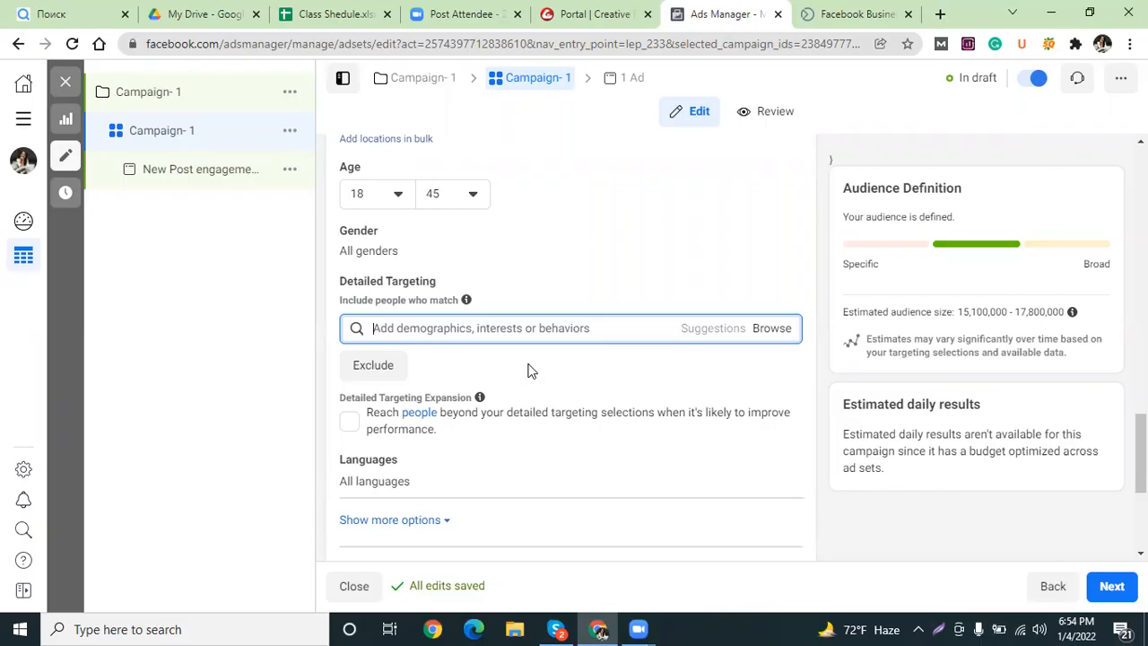
click(771, 330)
click(350, 418)
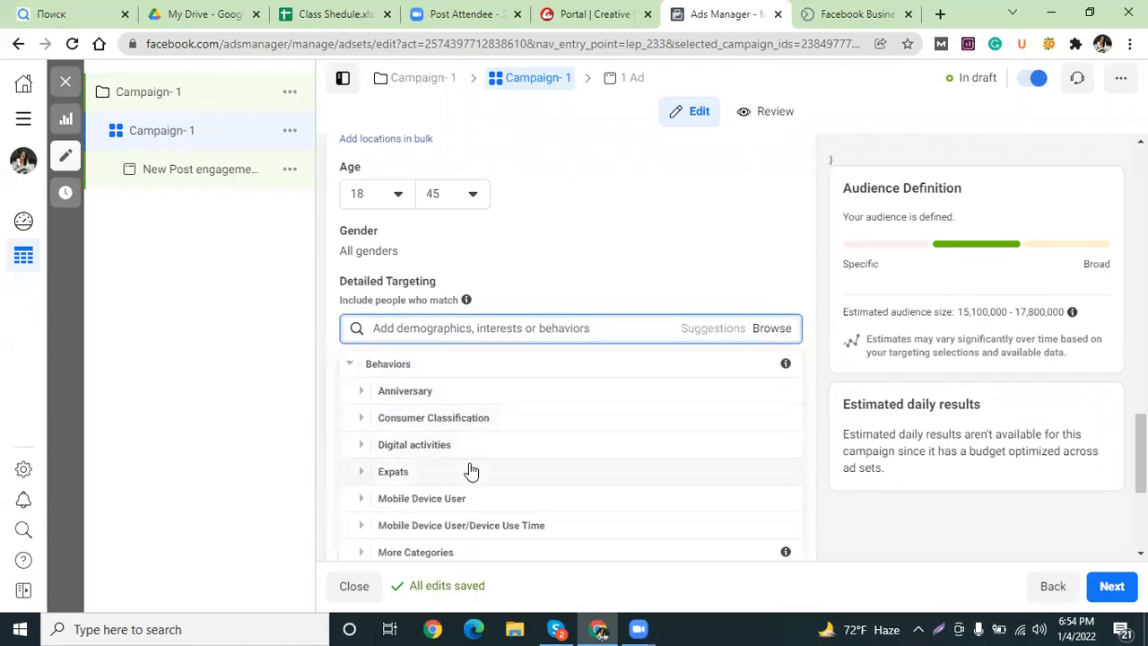
scroll(455, 505, down, 1)
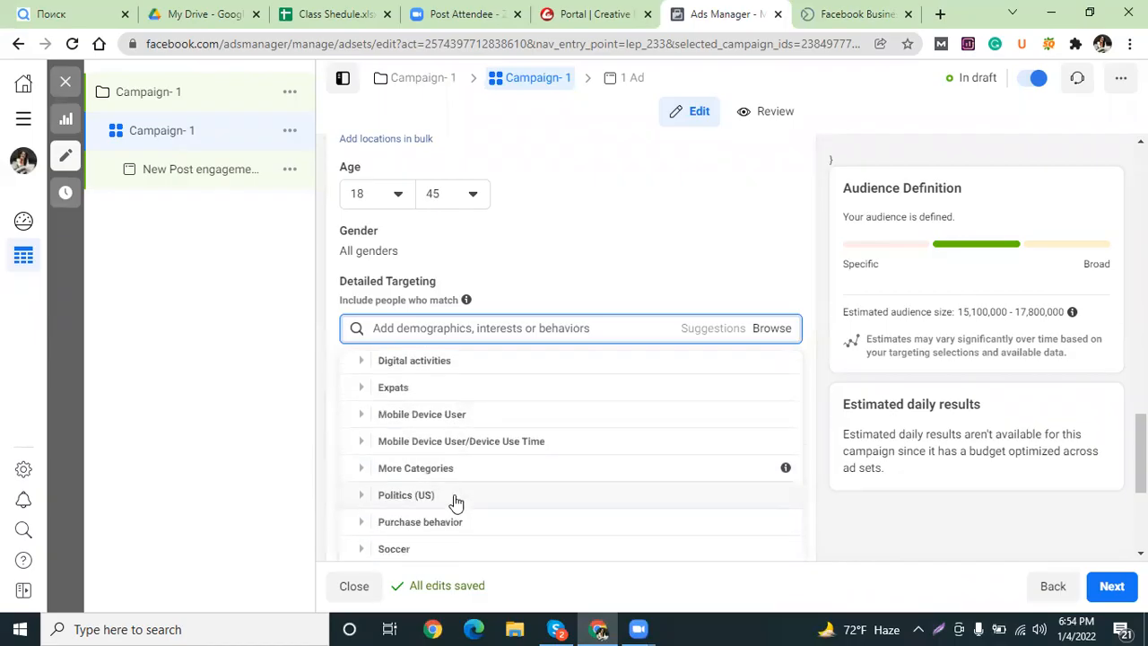
click(359, 513)
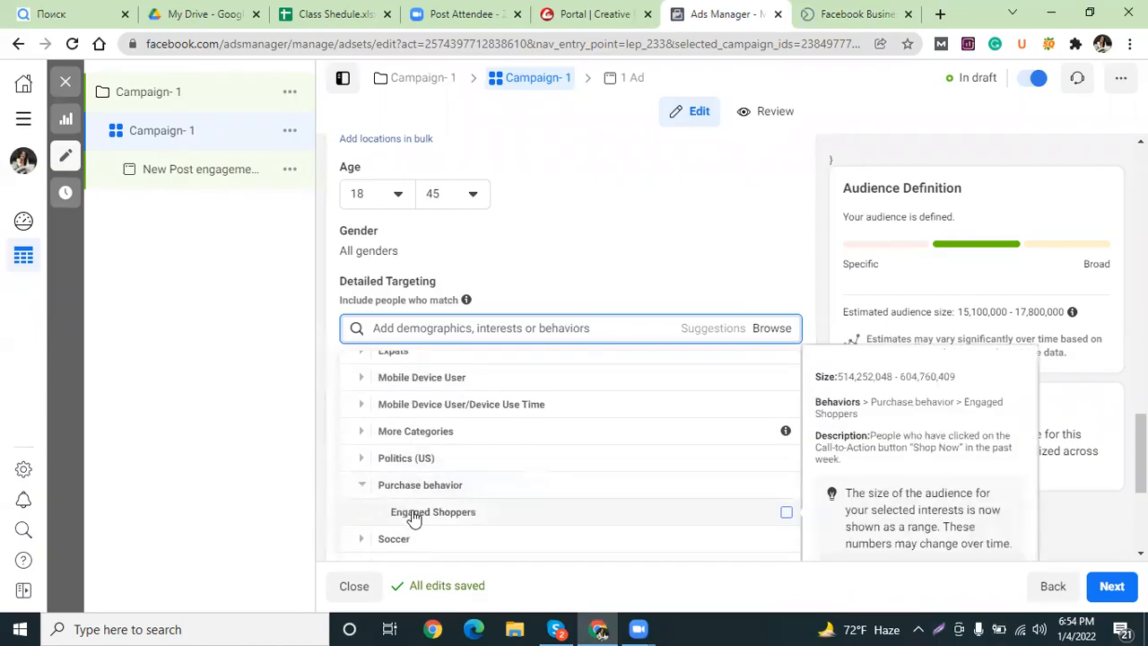
click(787, 516)
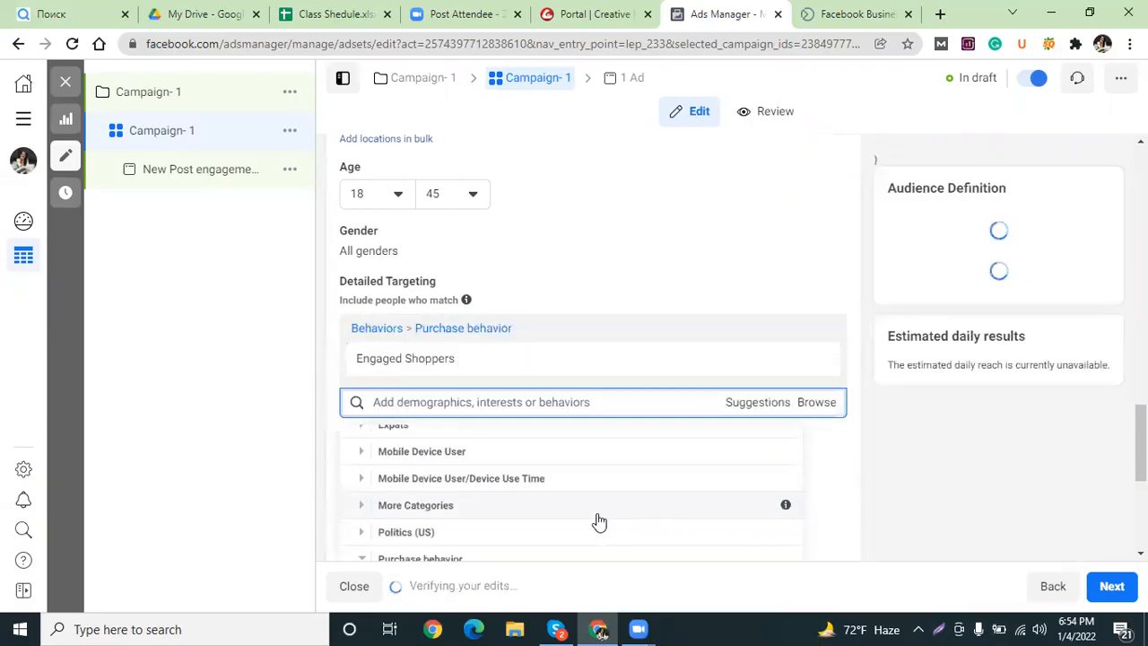
scroll(443, 533, down, 2)
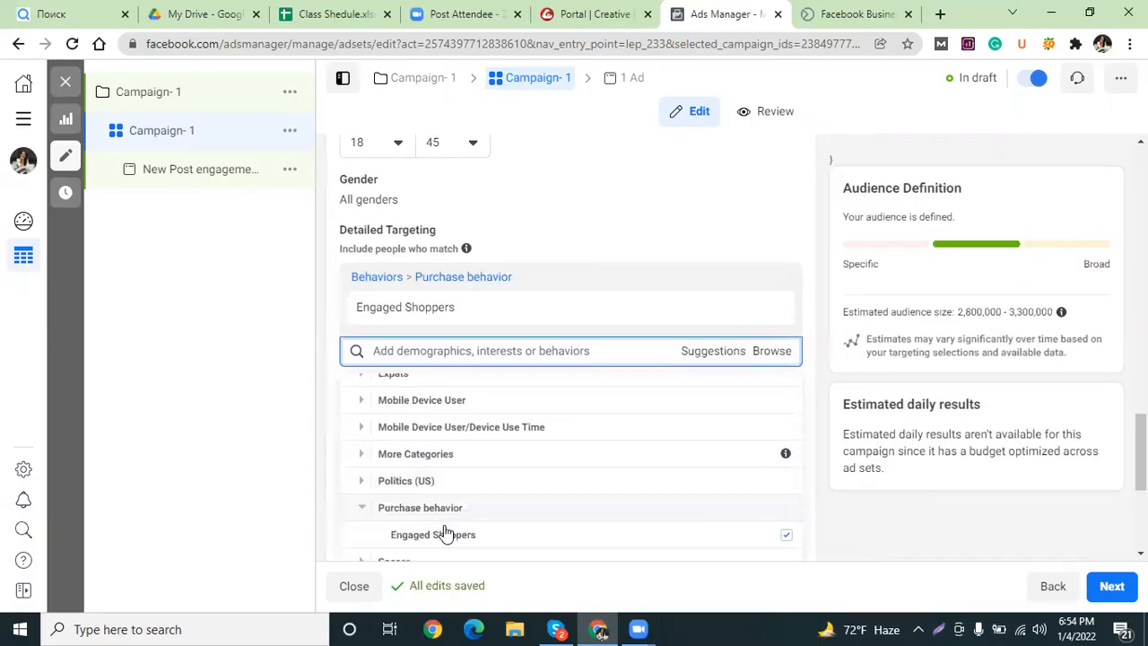
drag(448, 478, 385, 475)
key(ctrl+c)
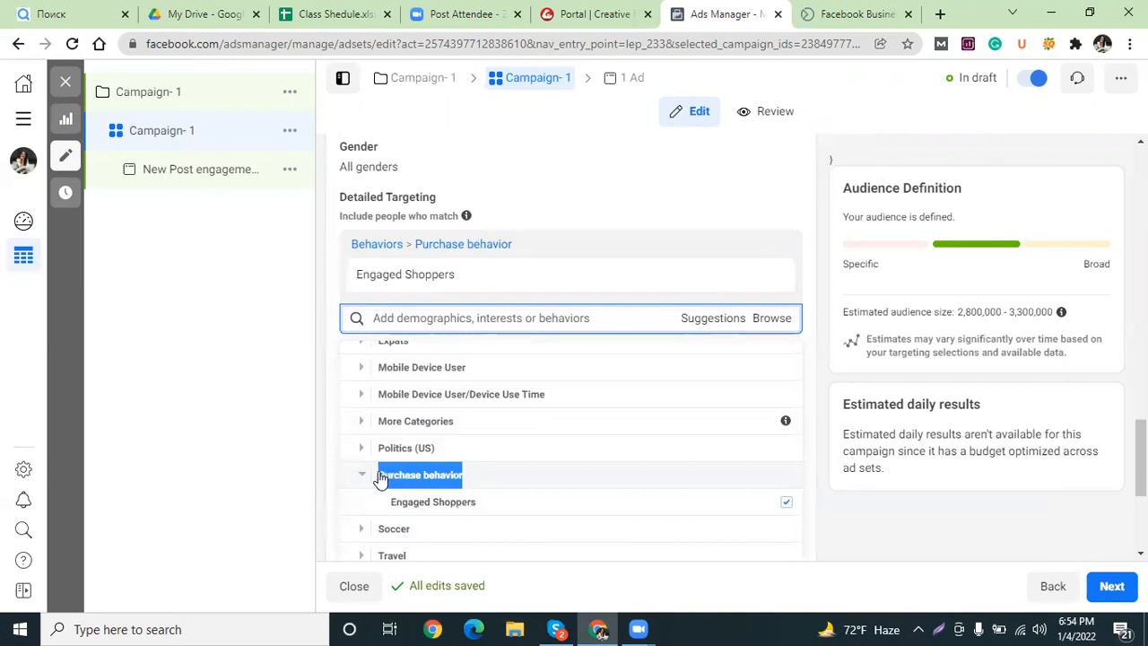
scroll(379, 477, up, 3)
scroll(487, 449, down, 2)
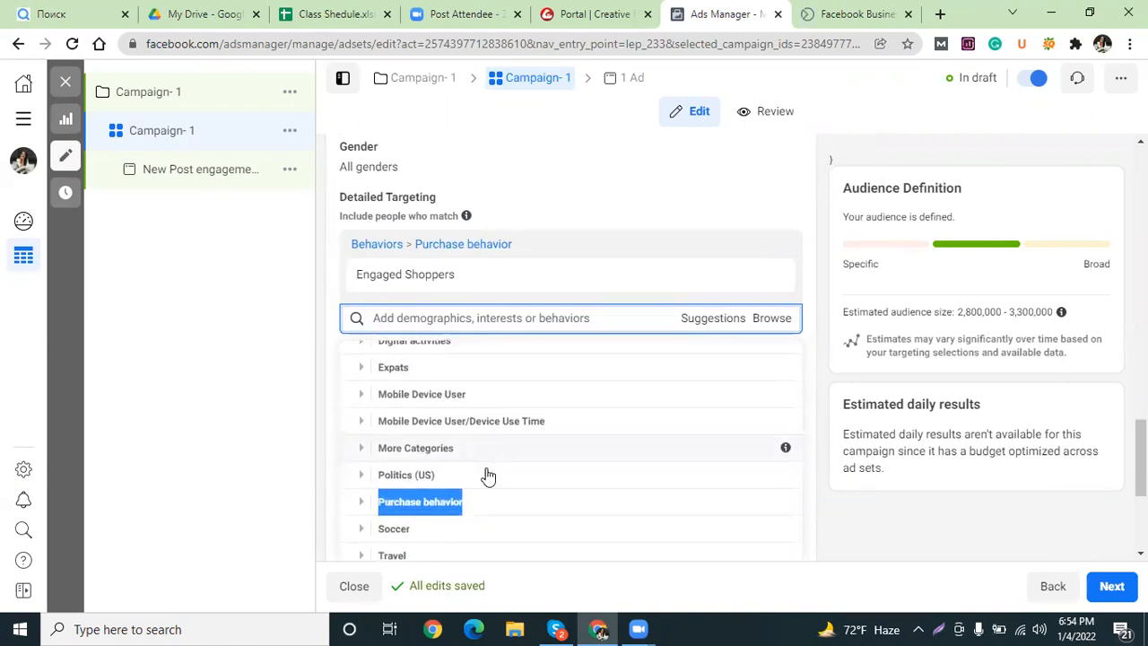
click(472, 317)
Search 'Purchase' and add the Purchaser job title to detailed targeting.
key(ctrl+v)
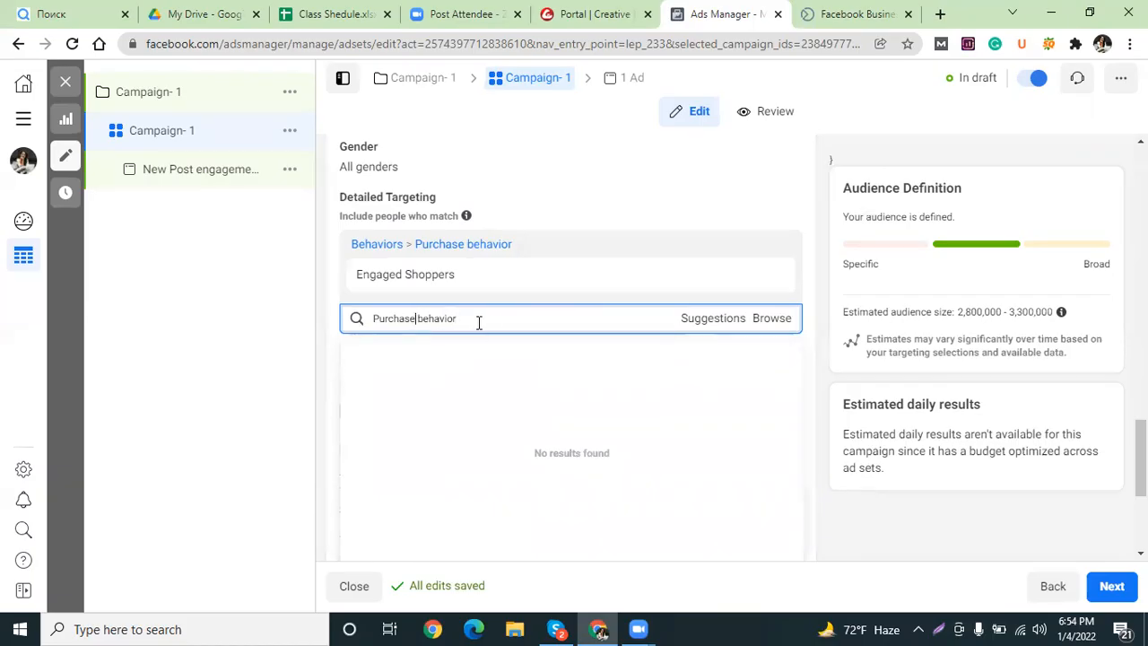
double_click(480, 321)
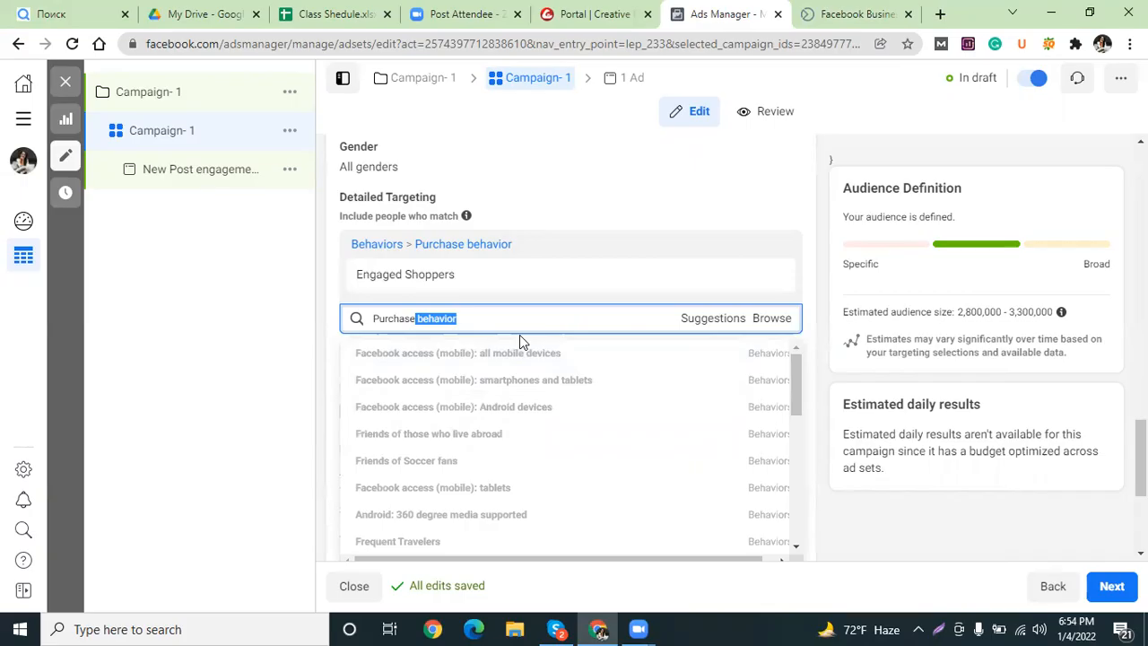
key(BackSpace)
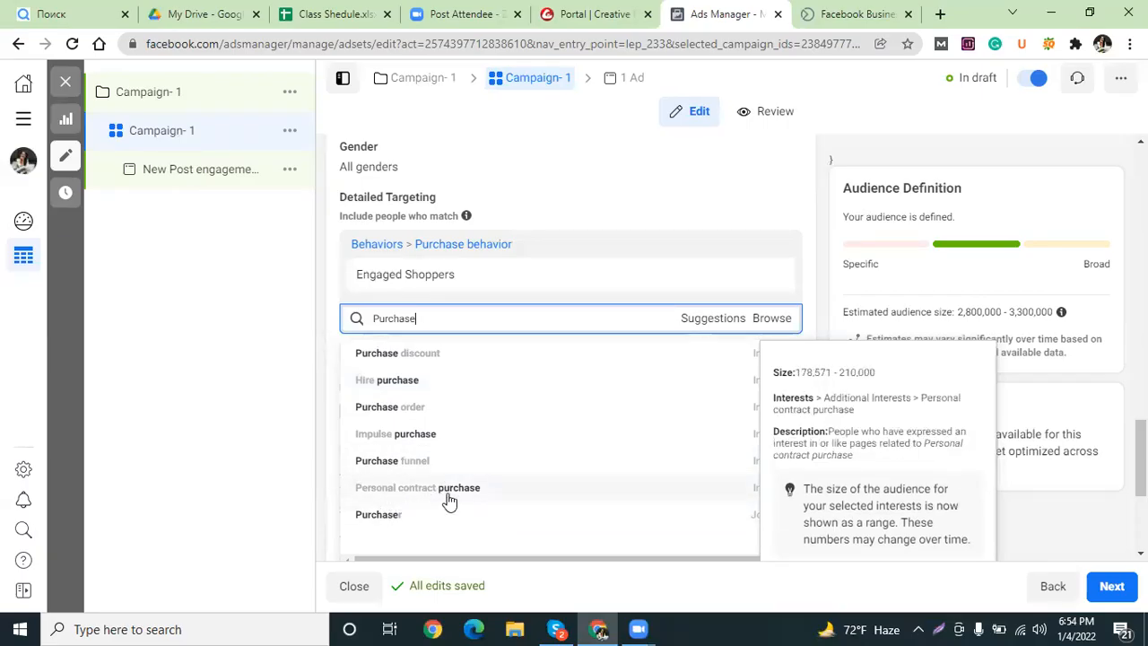
click(386, 515)
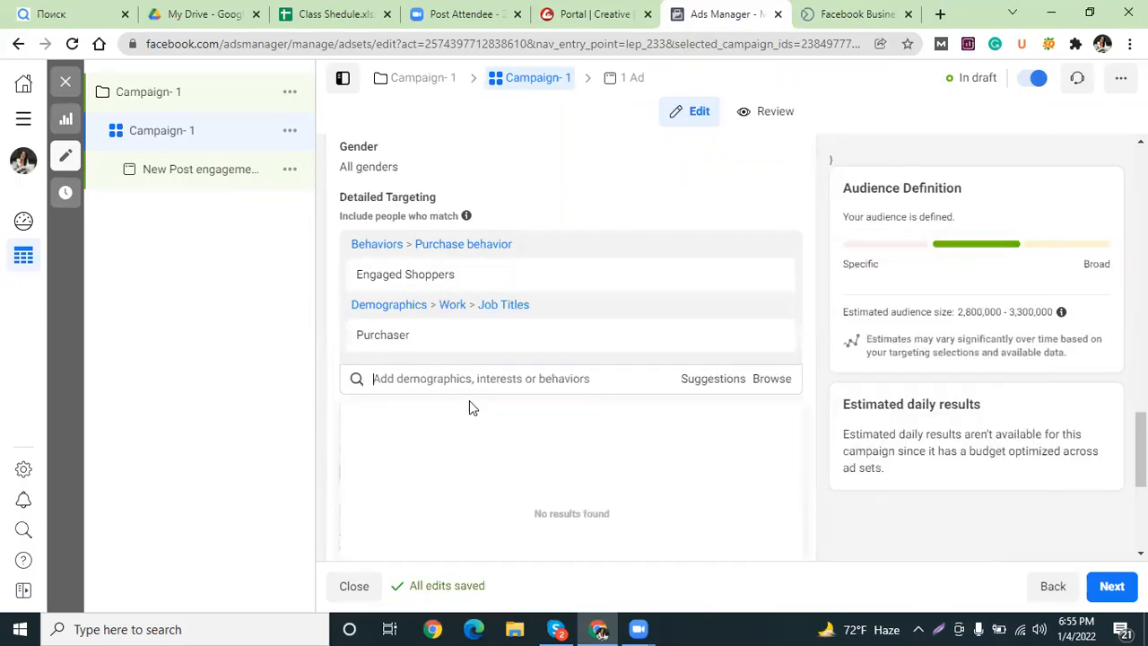
Search 'fashion' and add the Shopping and fashion interest.
click(466, 378)
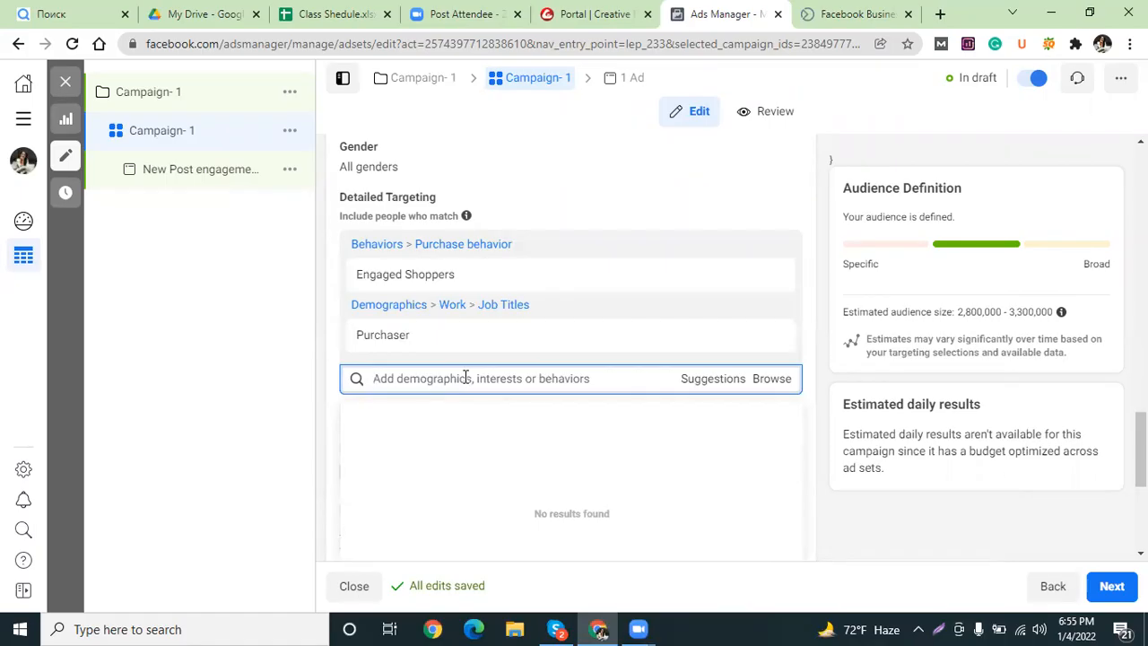
text(fa)
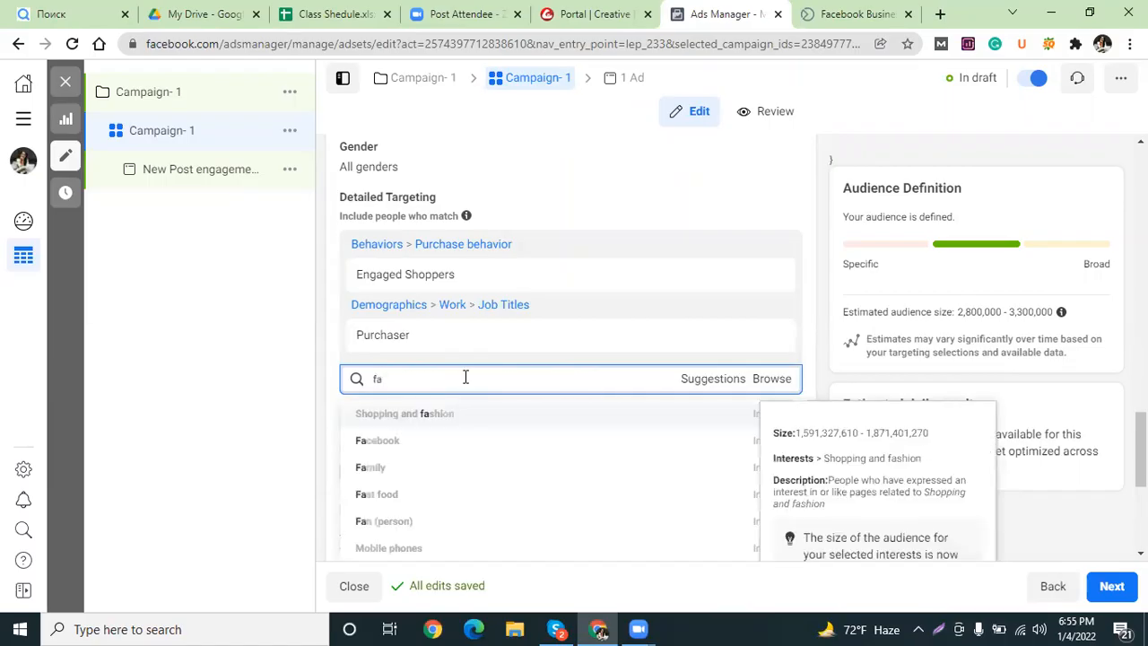
text(sh)
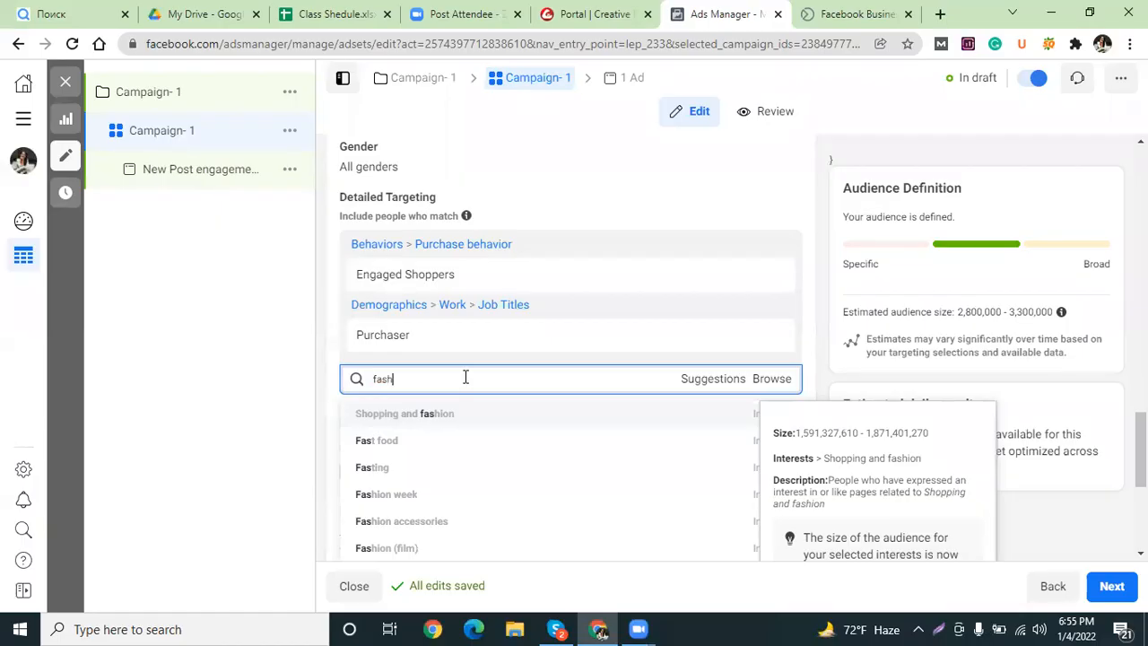
text(ion)
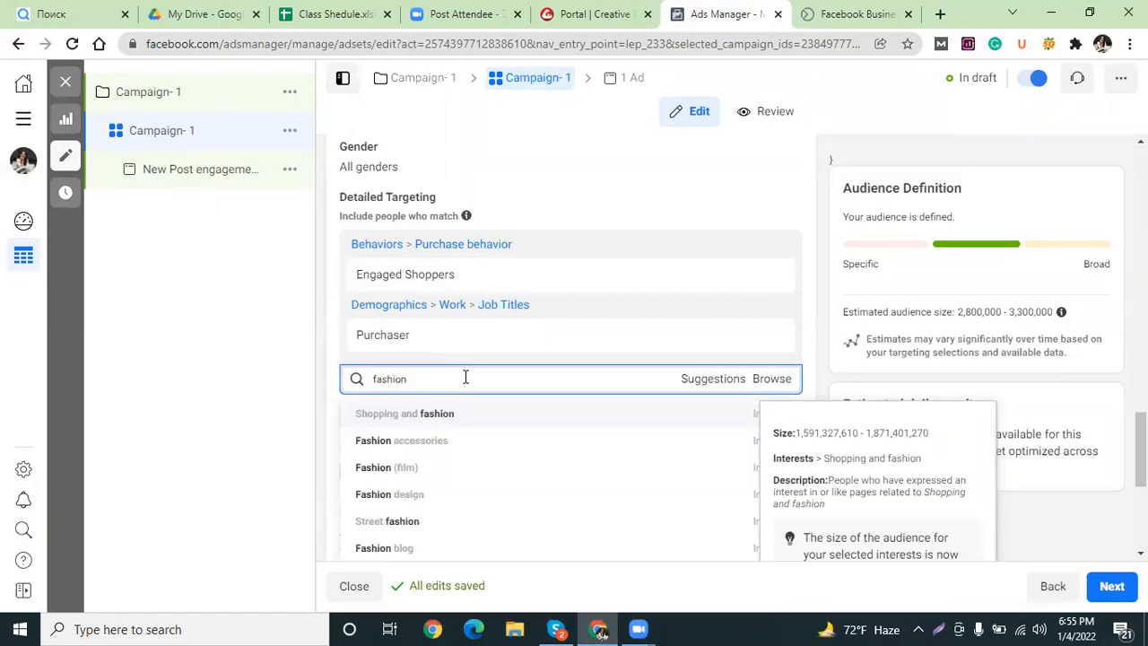
click(437, 418)
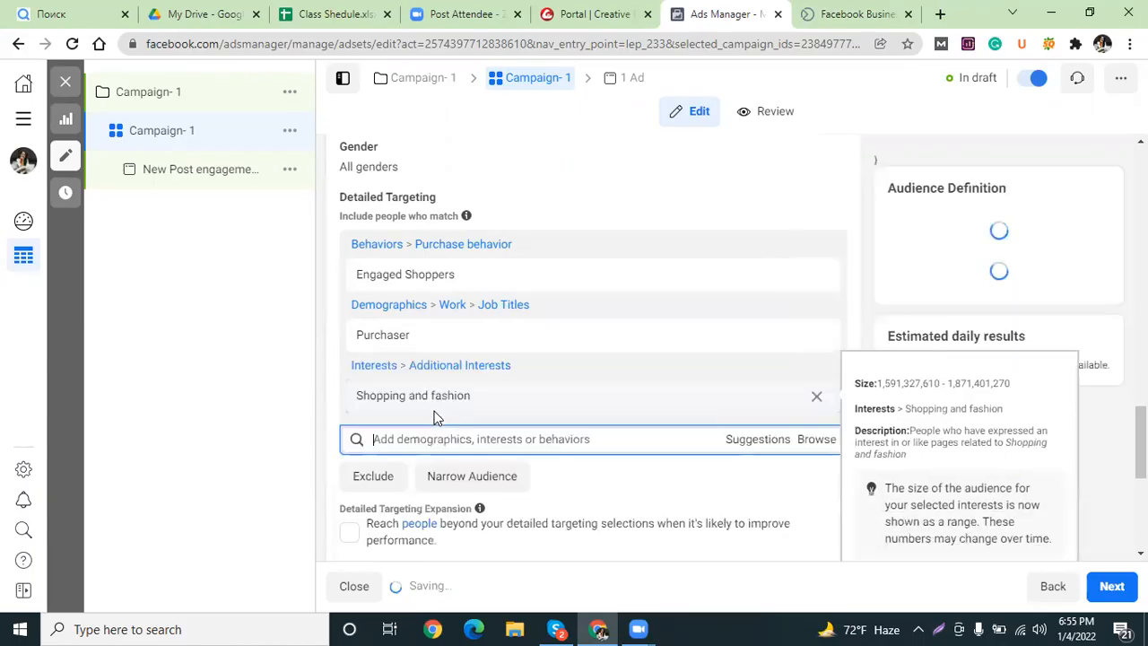
click(473, 438)
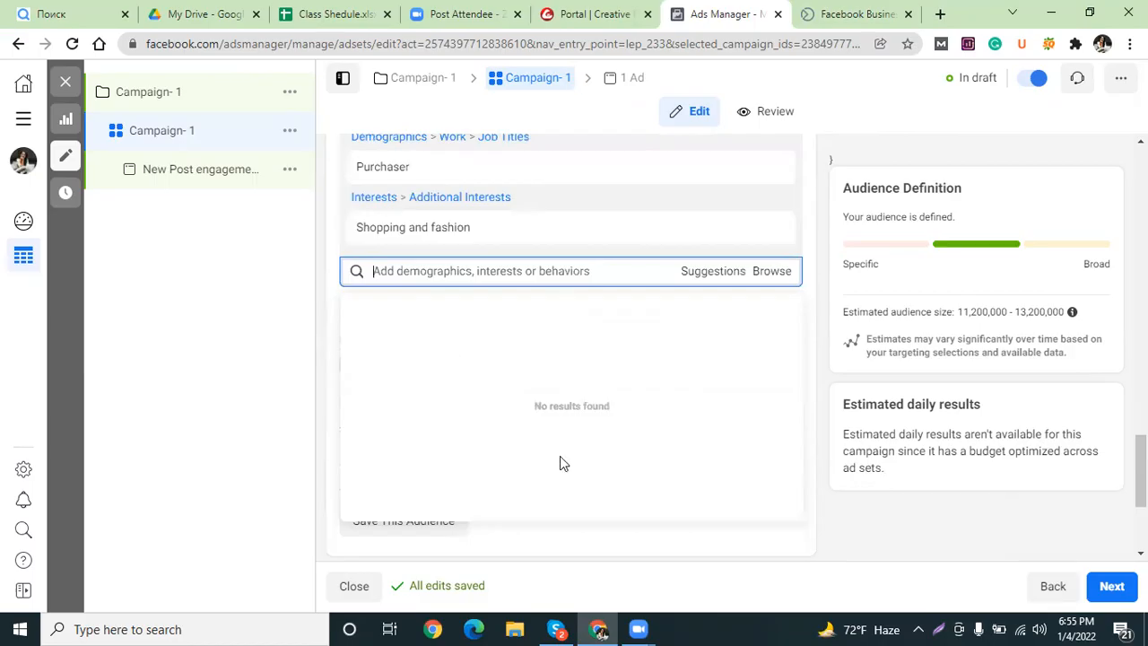
Search 'shopp' and add the Online shopping interest.
text(sc)
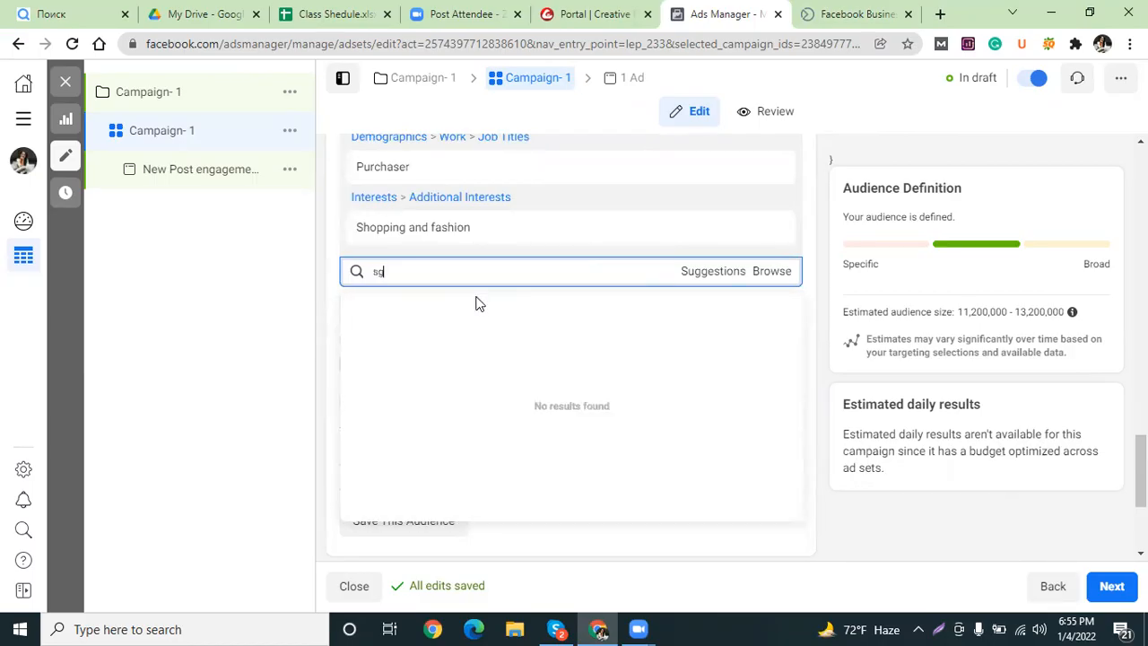
key(BackSpace)
text(hopp)
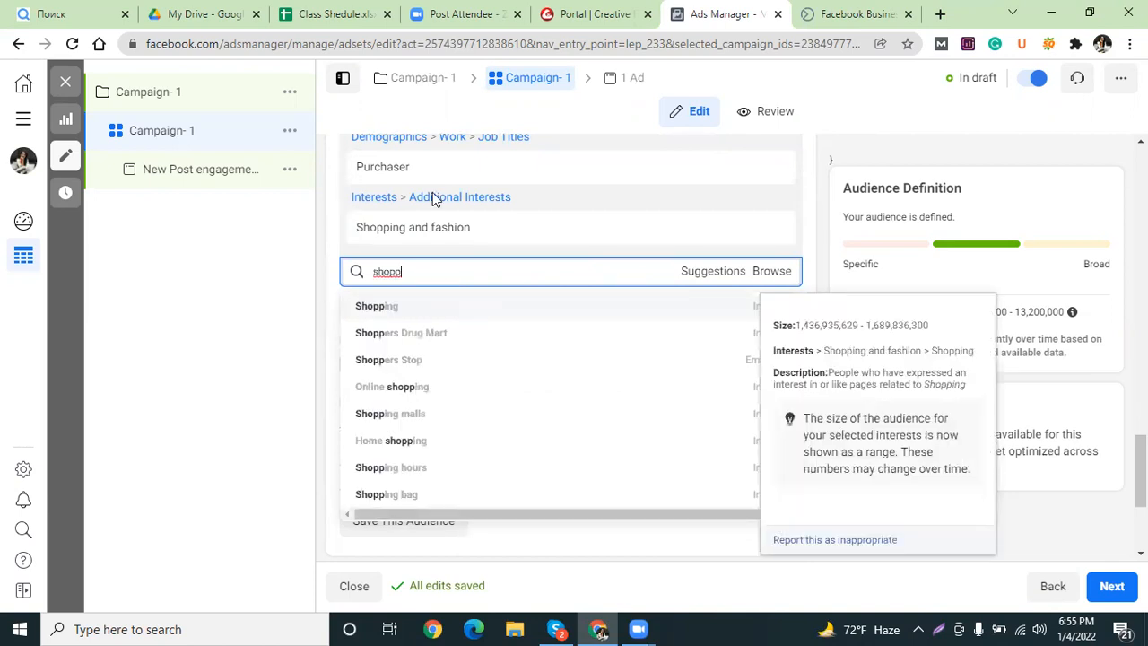
click(395, 395)
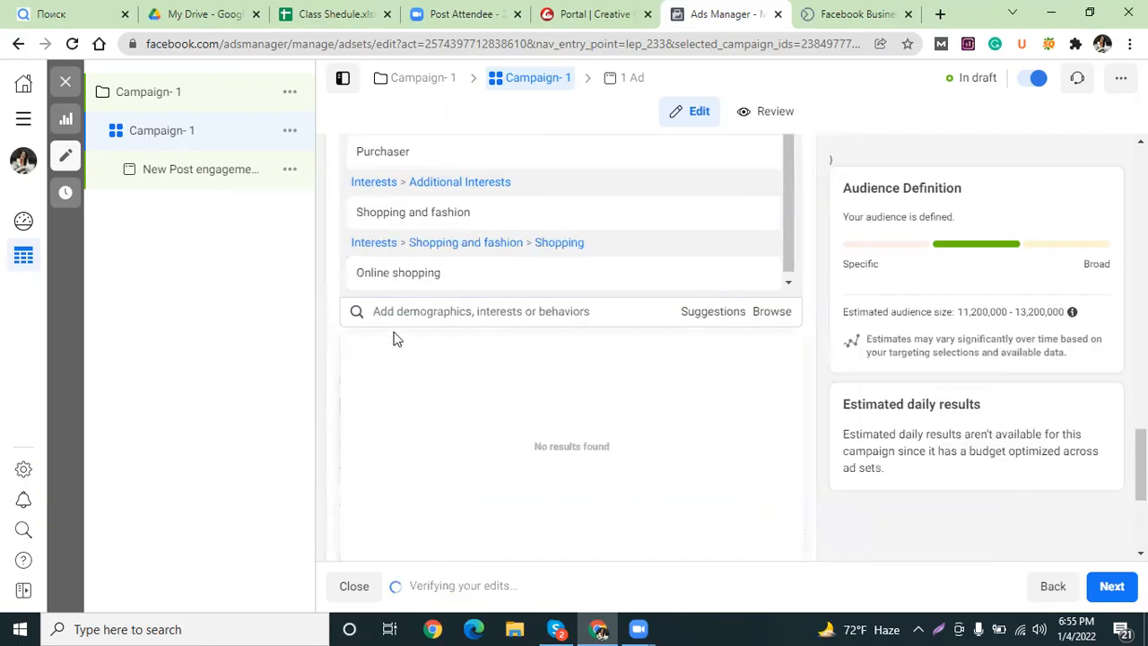
Search 'shopping' and add the Home shopping interest.
text(sh)
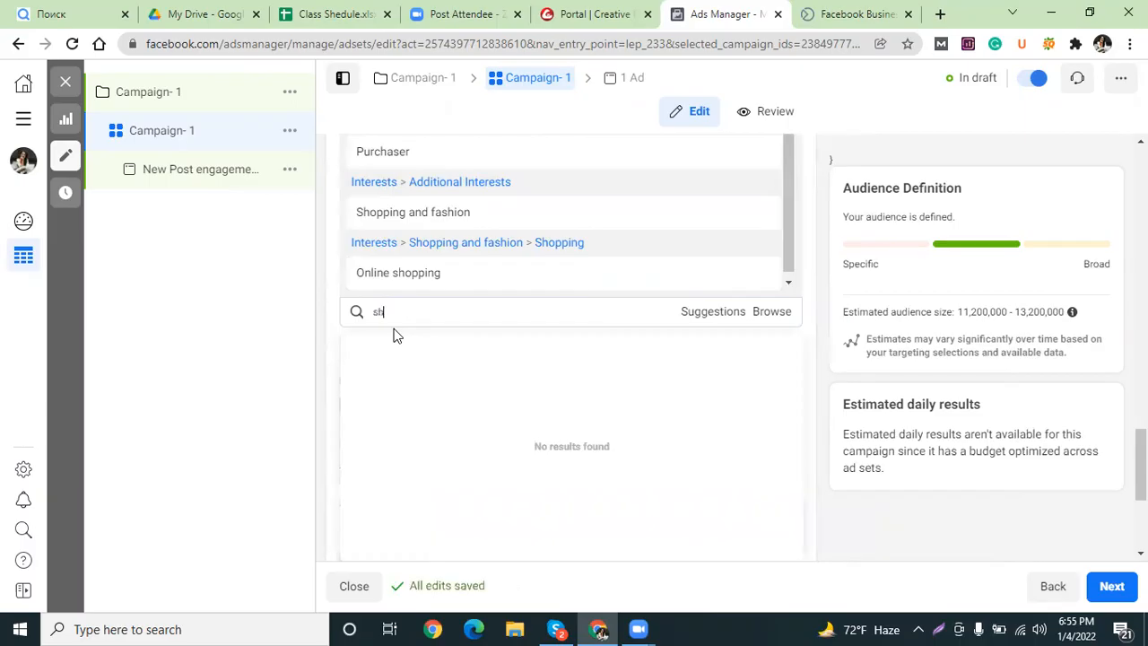
text(opping)
click(607, 126)
click(439, 314)
click(436, 314)
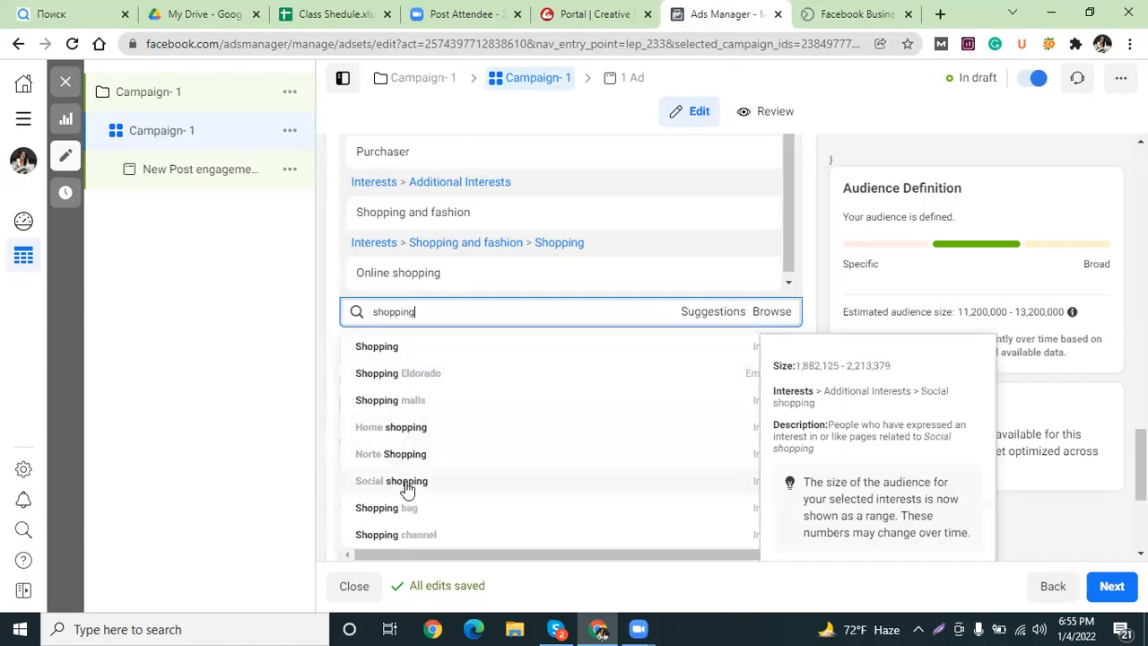
click(404, 429)
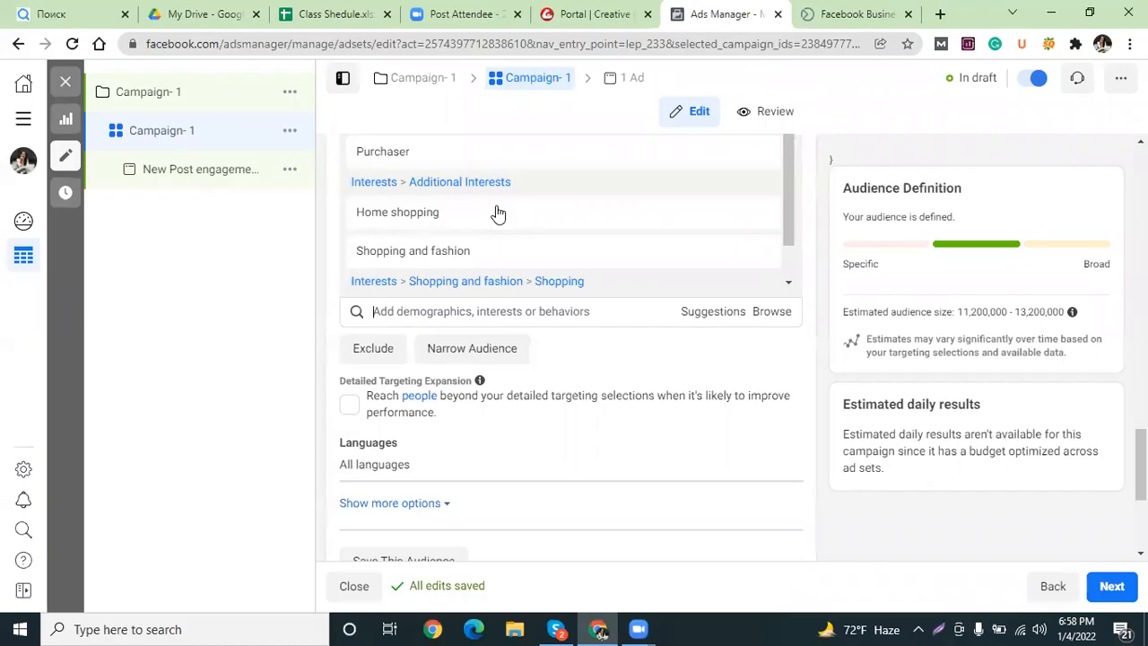
Search 'online sho' in detailed targeting and pick Daraz Online Shopping.
click(514, 309)
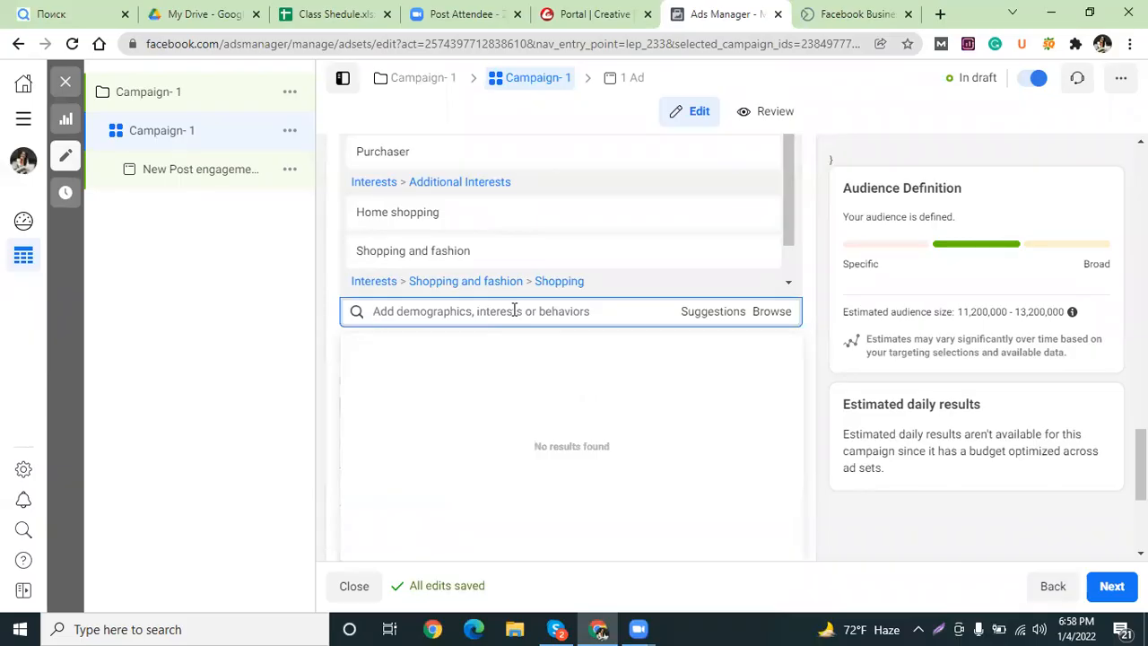
text(online)
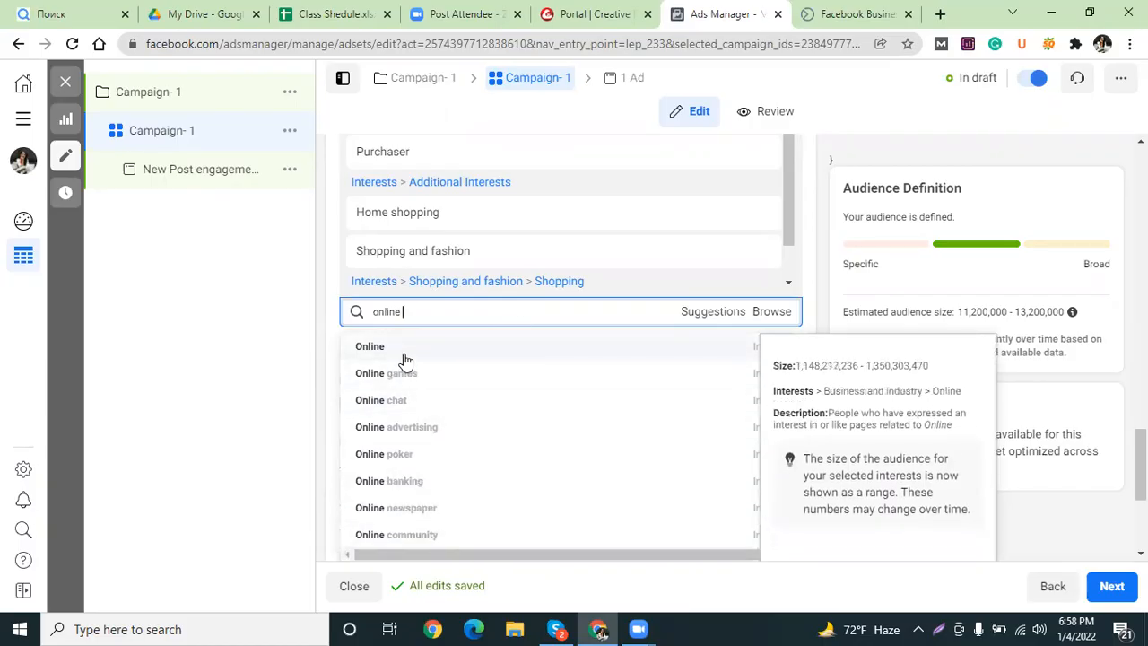
text(sho)
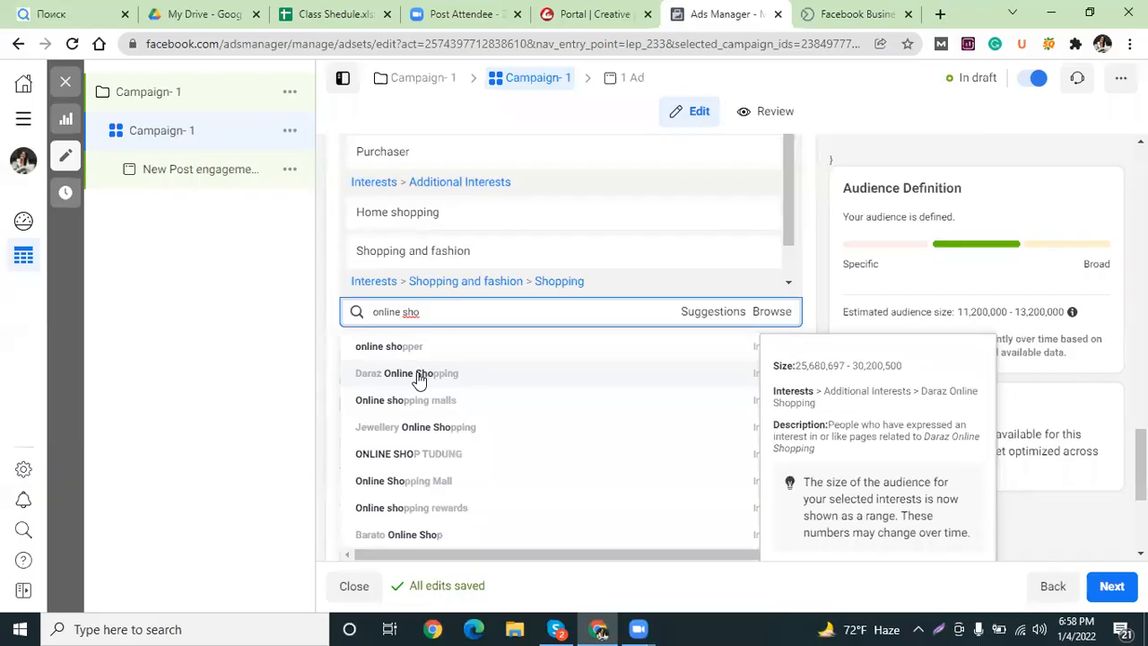
click(419, 378)
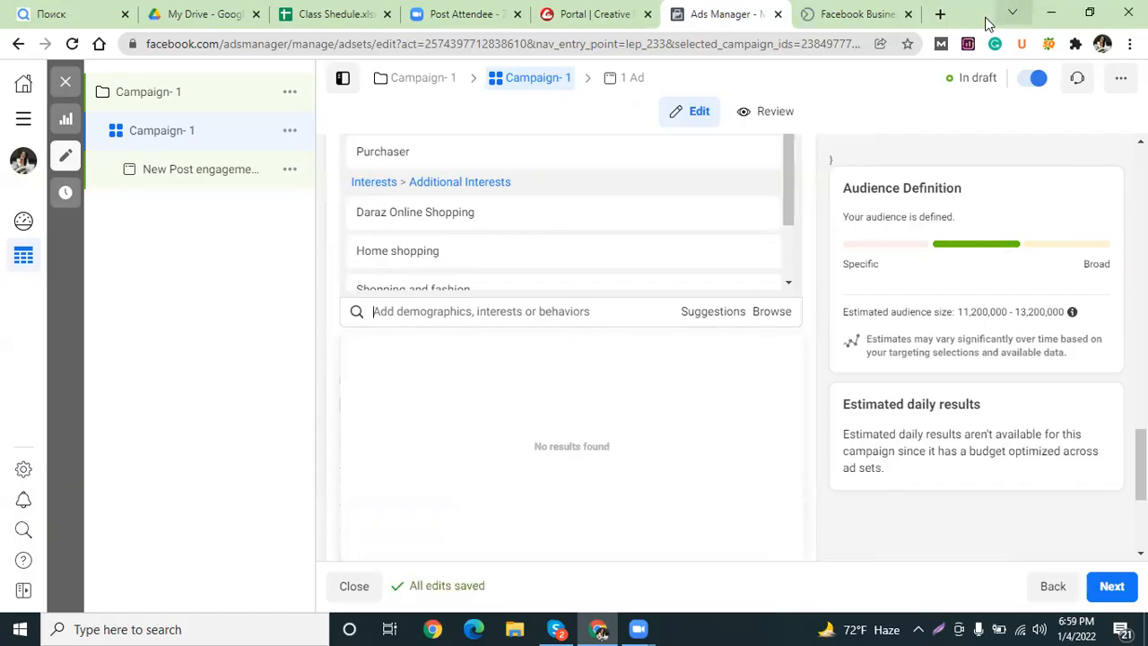
Search Google for 'watch brands' in a new tab and browse the results.
click(940, 14)
click(813, 37)
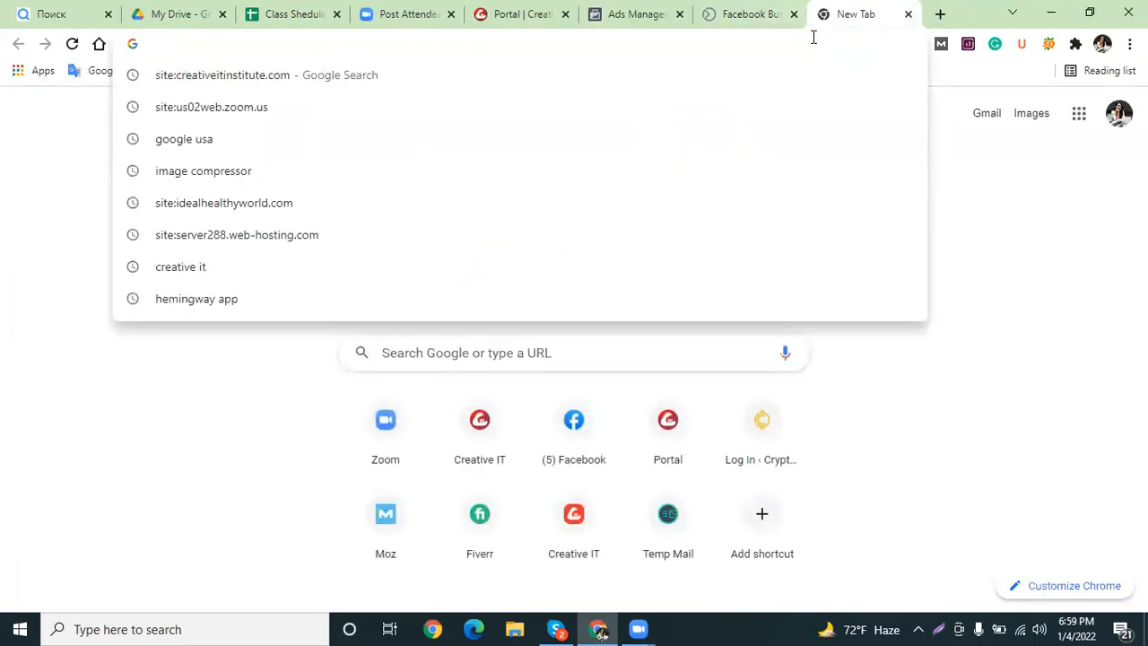
text(wat)
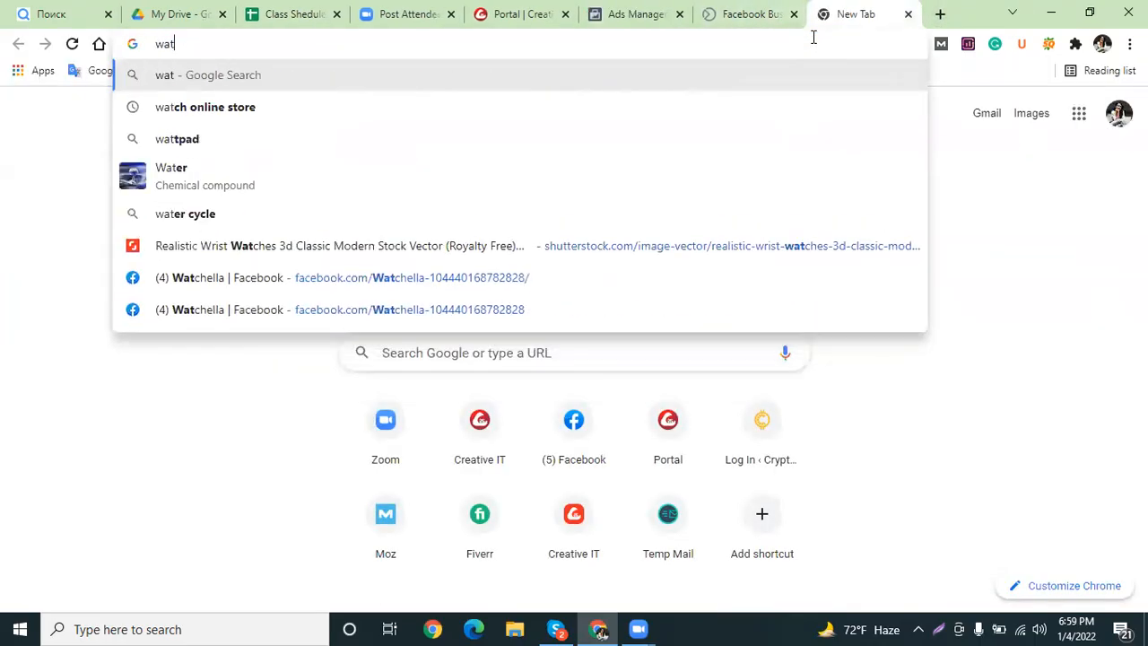
text(ch br)
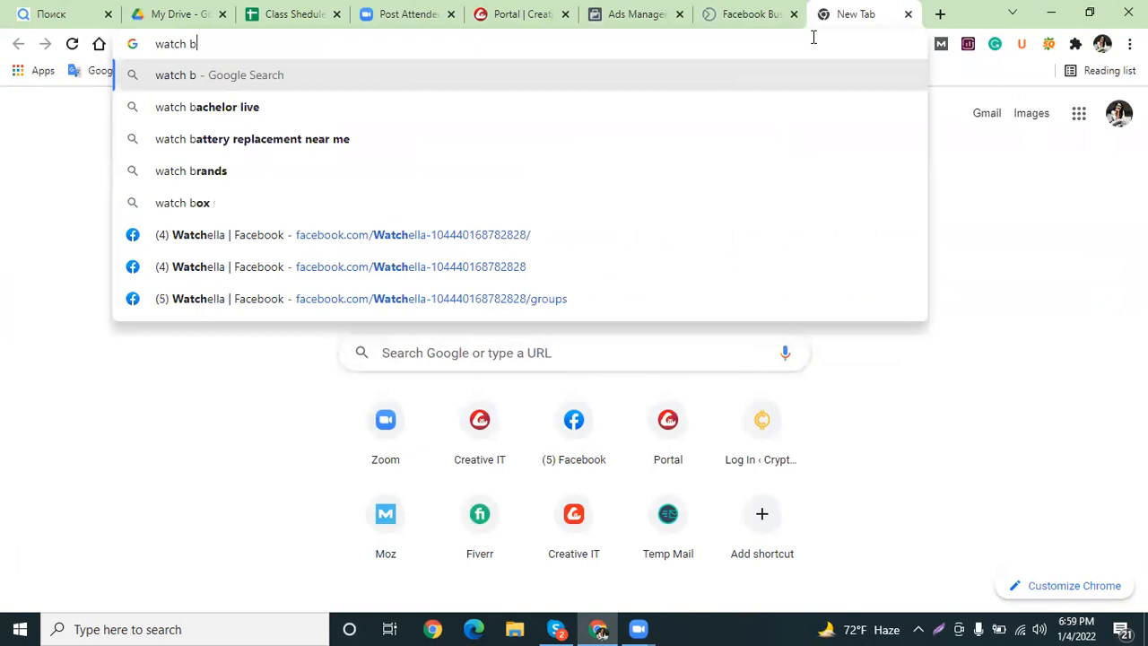
key(Down)
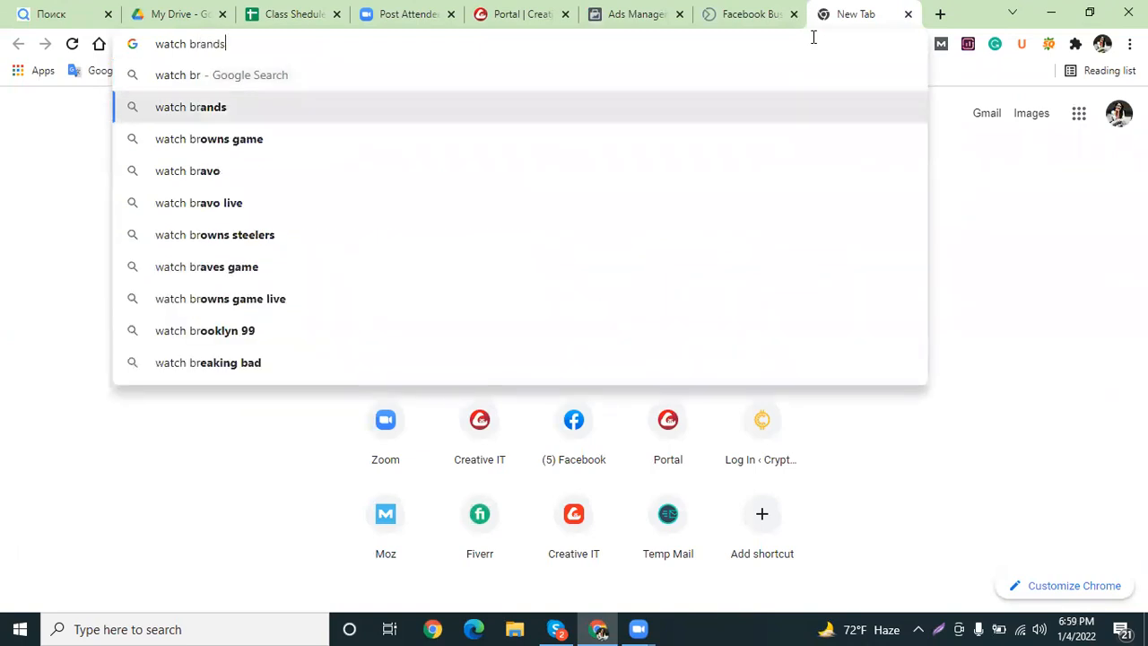
key(Return)
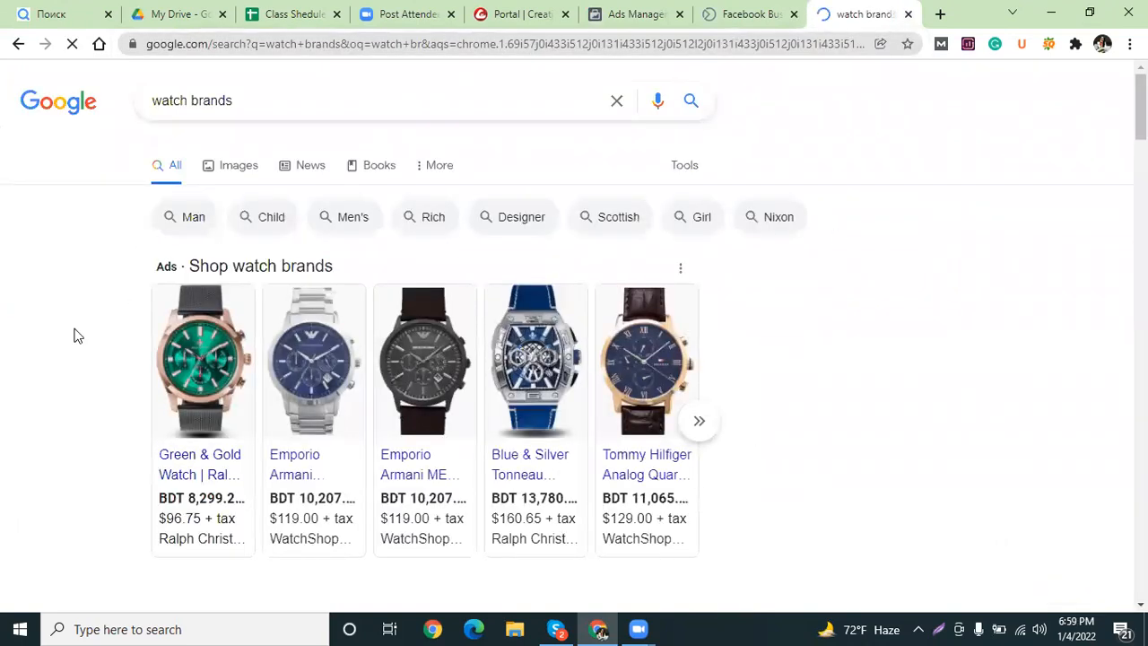
scroll(314, 333, down, 1)
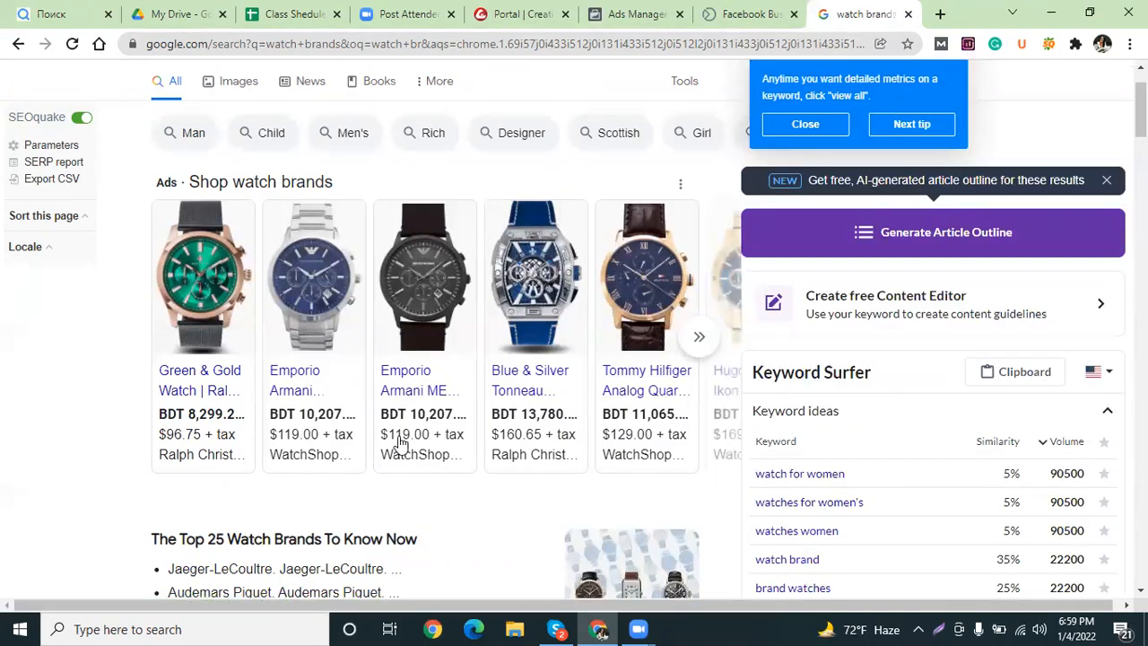
mouse_move(399, 439)
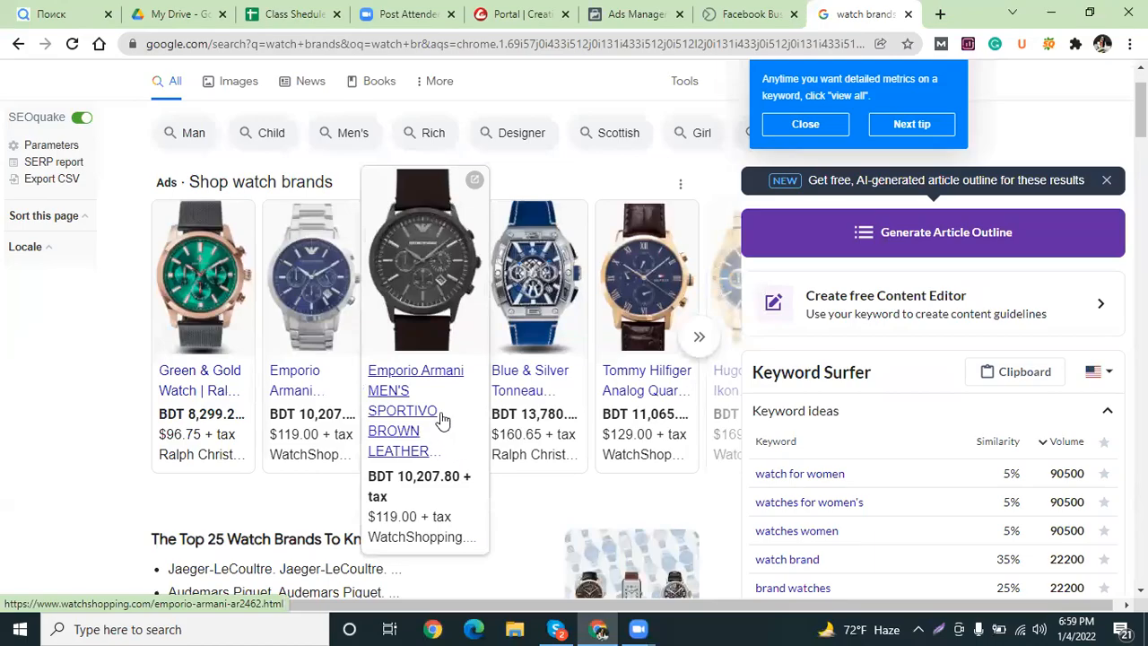
mouse_move(368, 373)
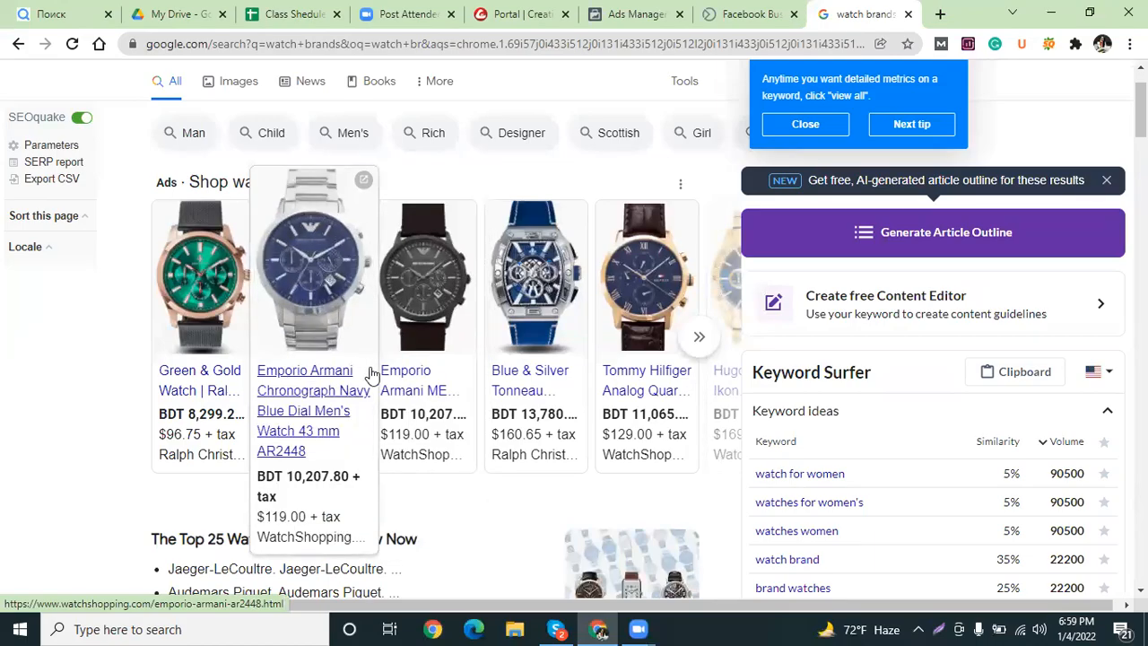
scroll(322, 453, down, 3)
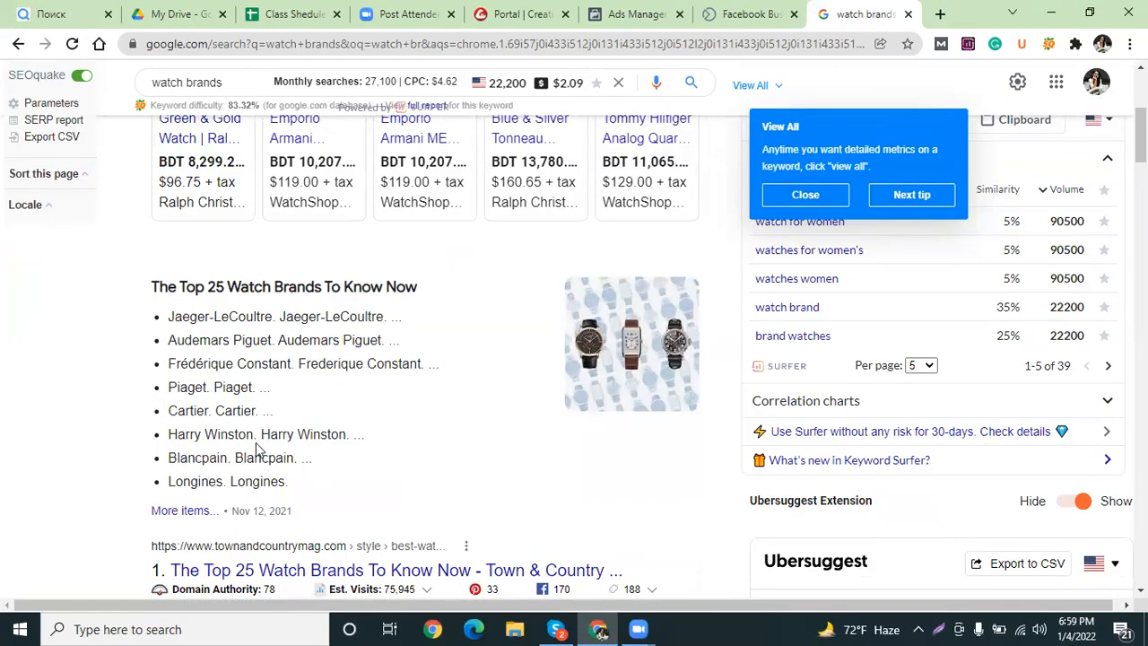
scroll(305, 493, down, 1)
scroll(305, 494, down, 2)
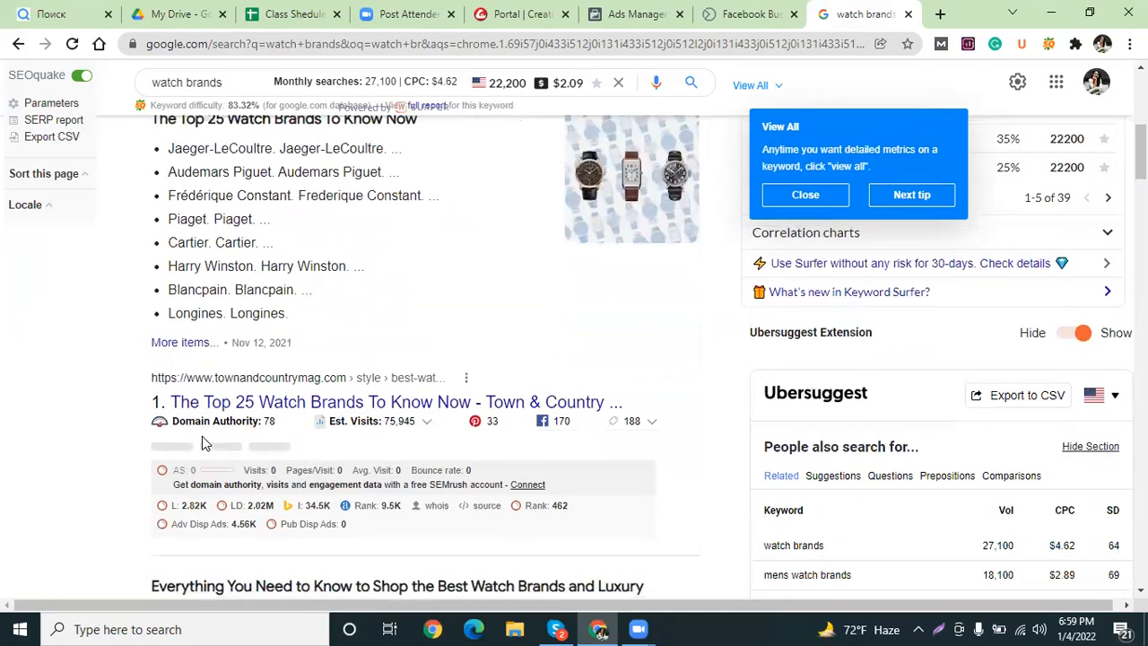
Read the Town & Country top watch brands article in a new tab, selecting 'Jaeger-LeCoultre', then close it.
right_click(377, 409)
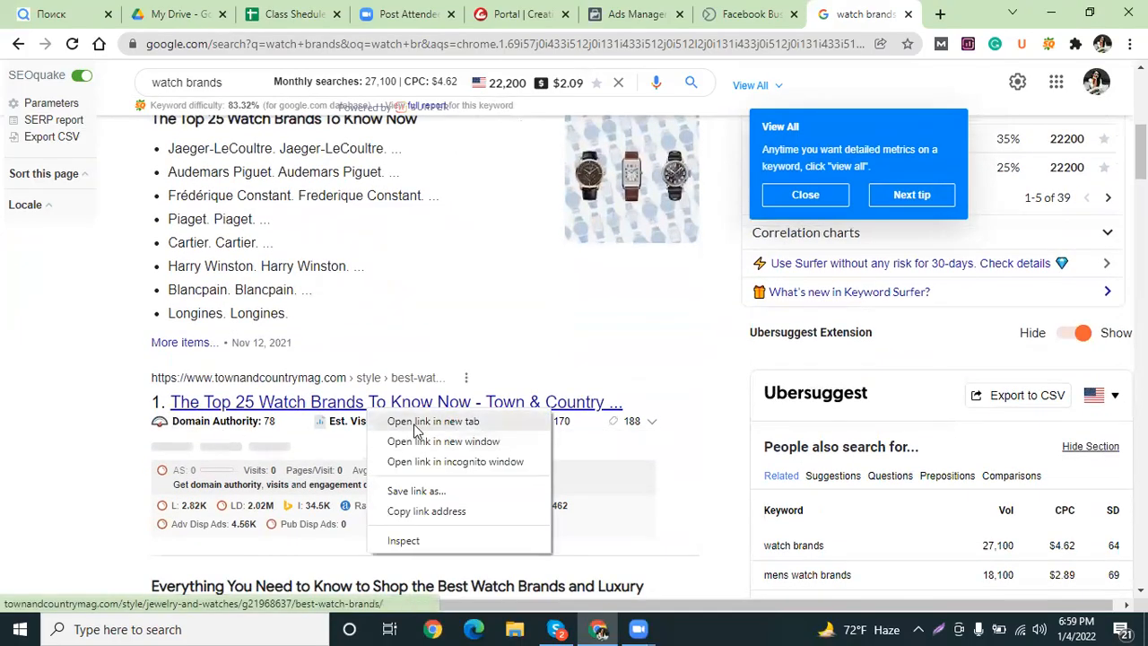
click(422, 420)
click(848, 13)
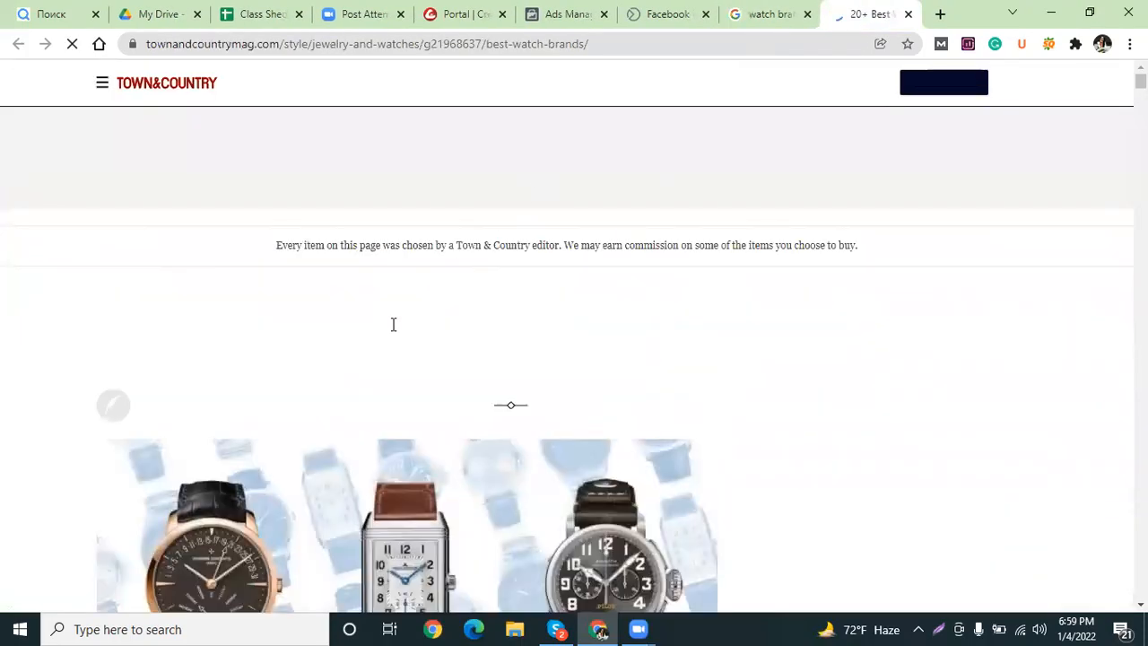
scroll(400, 320, down, 8)
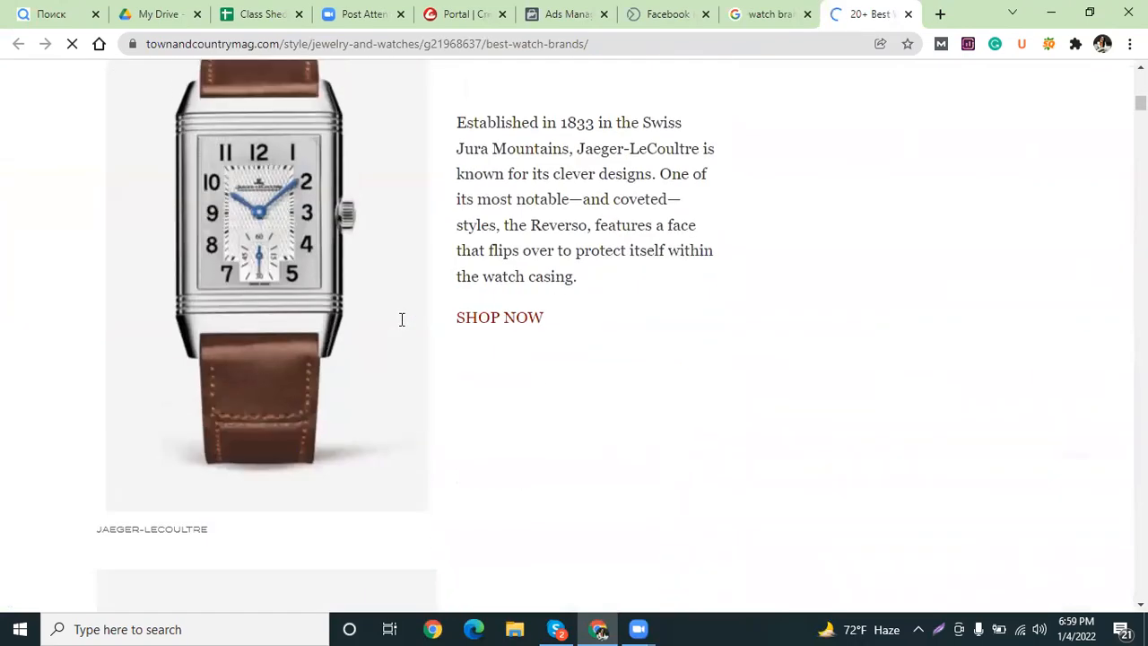
scroll(400, 319, down, 5)
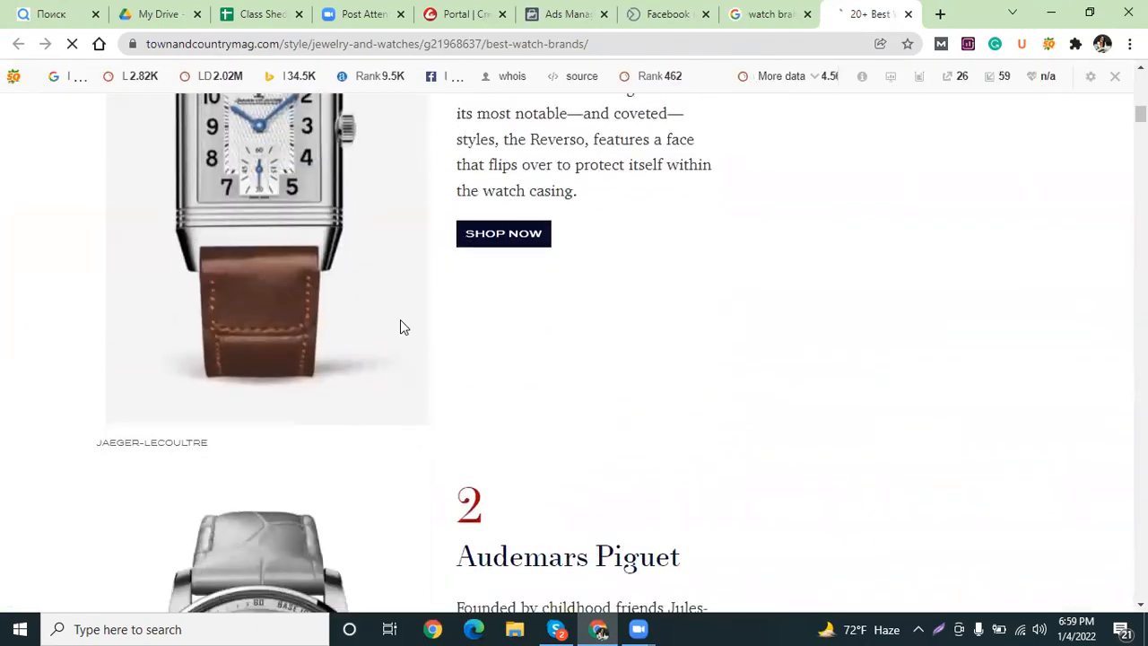
scroll(547, 320, up, 1)
scroll(546, 328, up, 4)
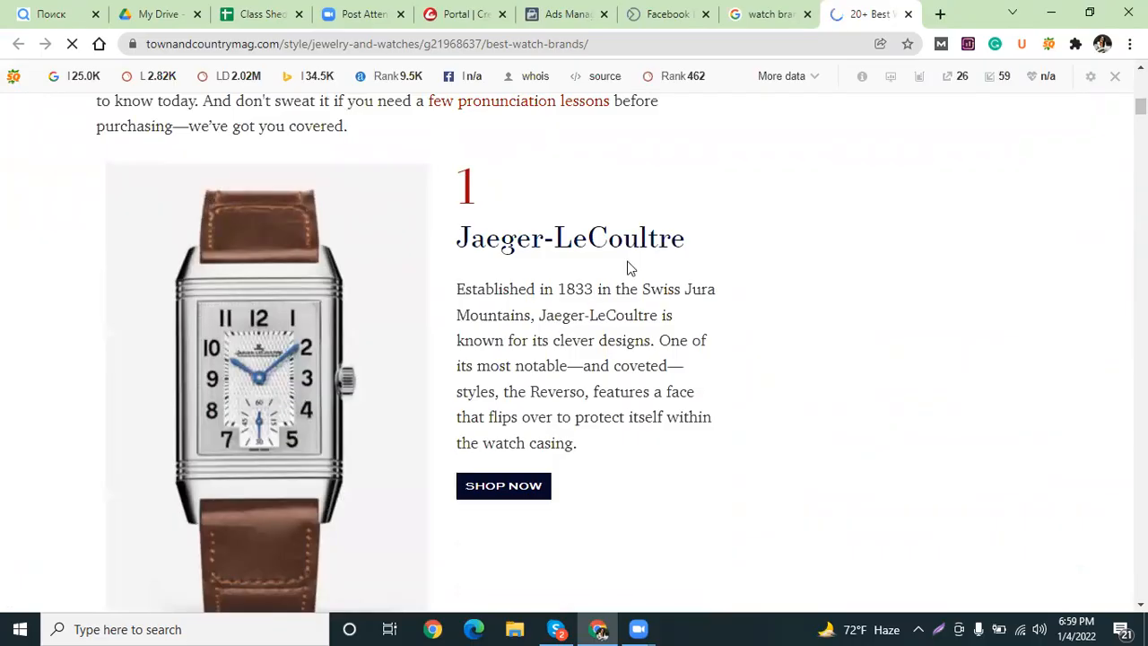
drag(687, 249, 457, 238)
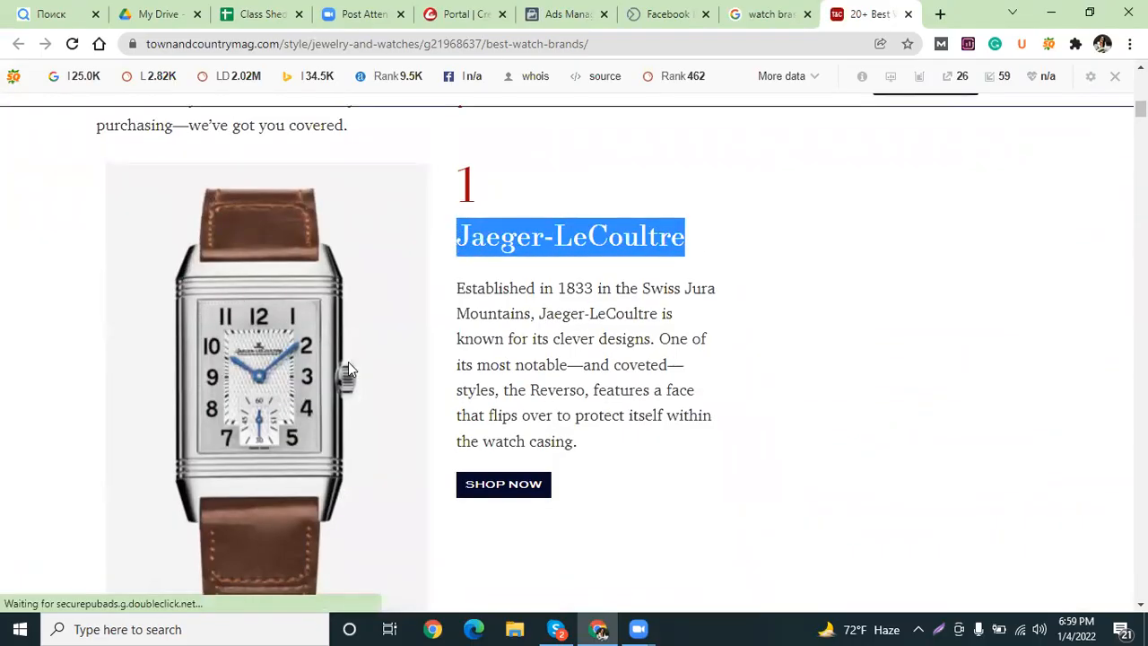
scroll(308, 465, down, 3)
scroll(308, 465, down, 4)
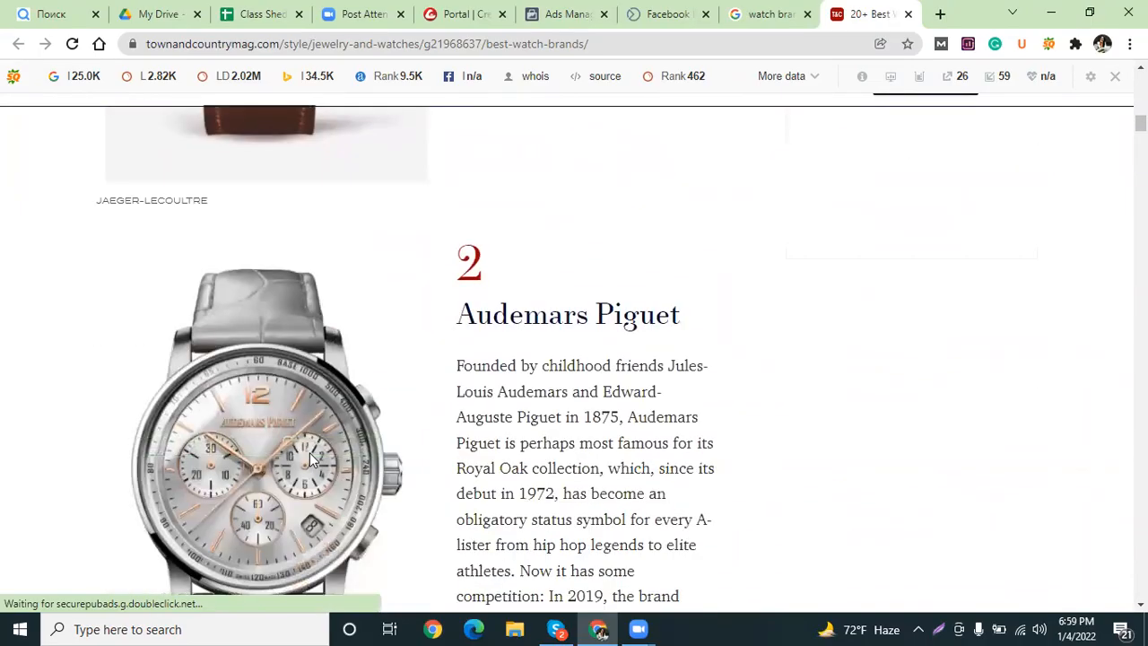
scroll(490, 400, up, 3)
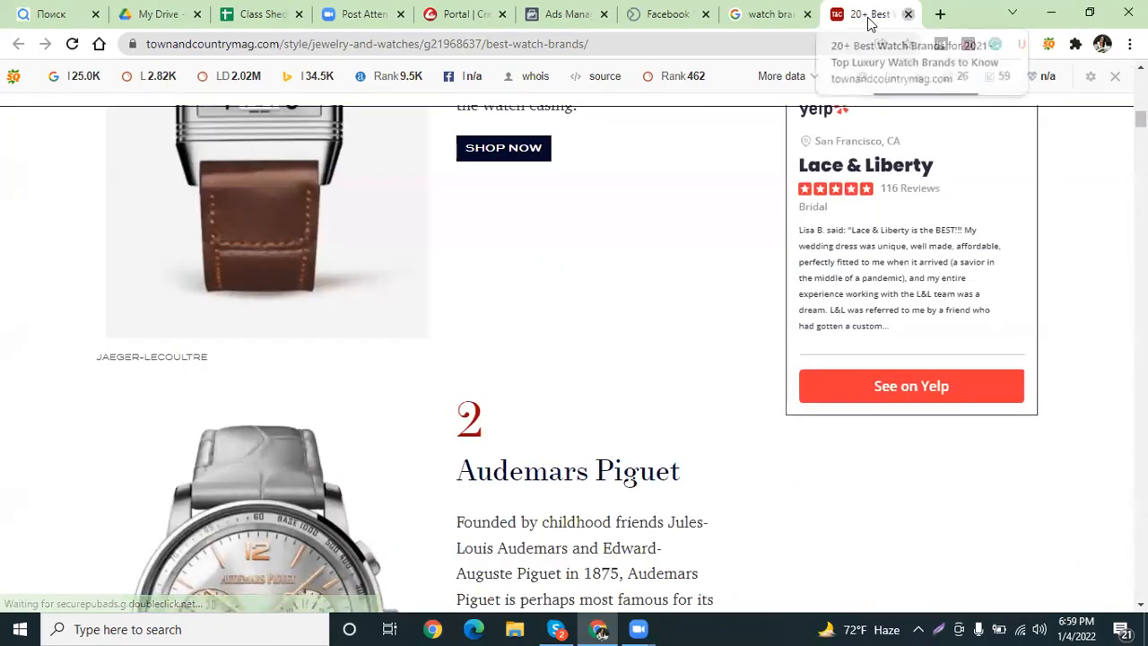
click(908, 14)
Change the Google query to 'smartwatch brands' and run it.
scroll(148, 89, up, 5)
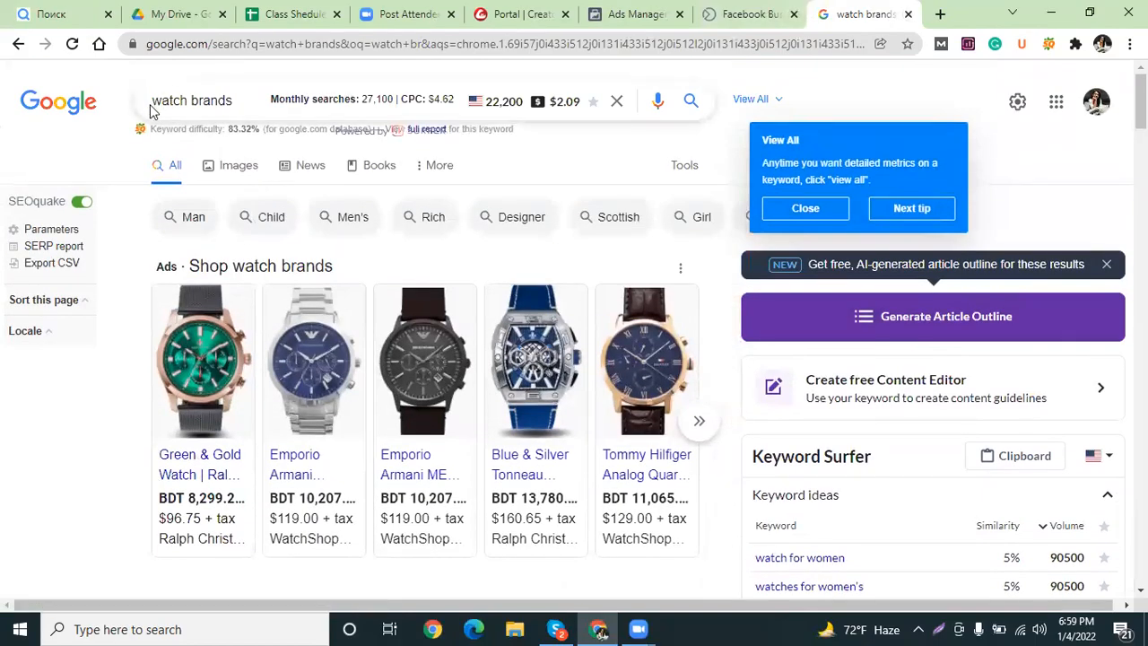
click(151, 104)
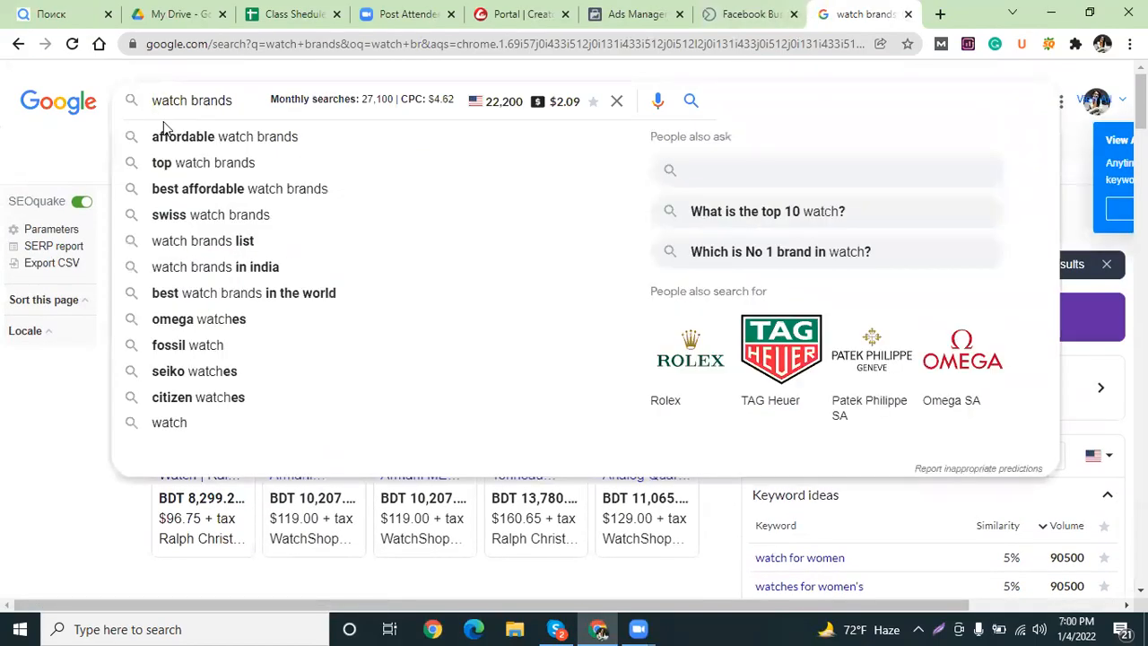
text(sam)
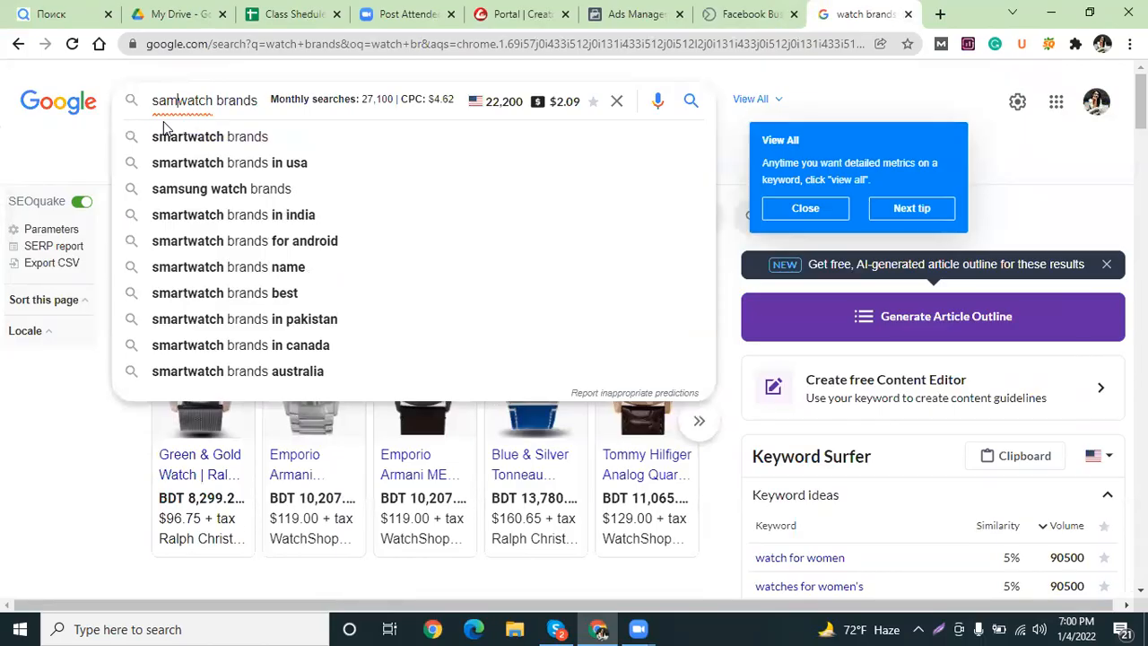
click(208, 139)
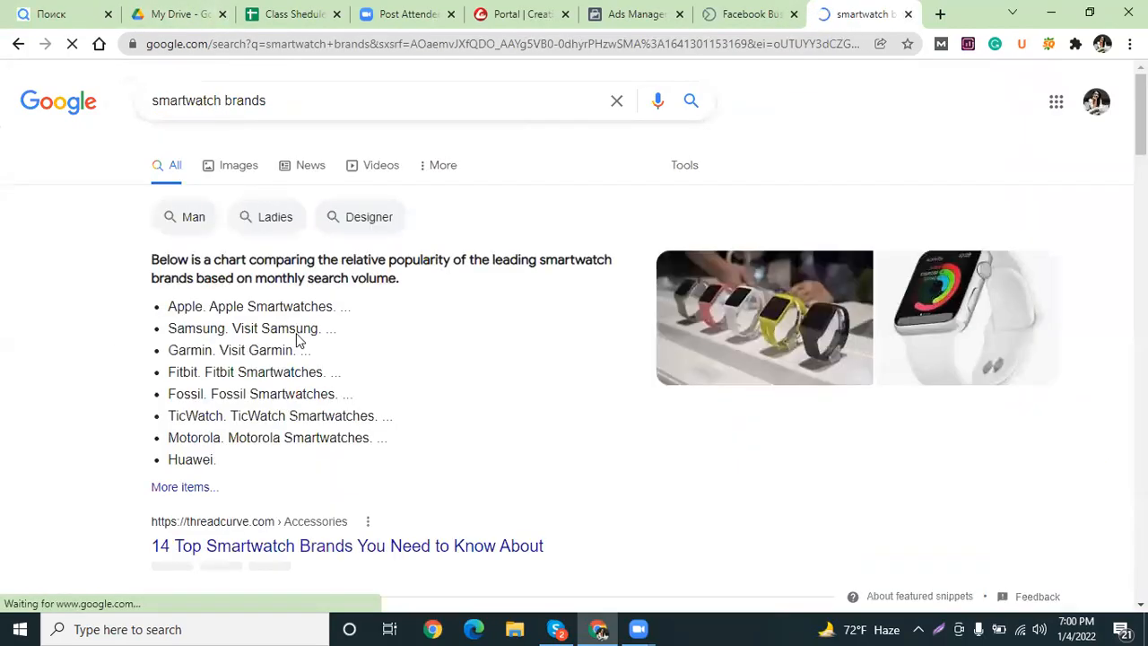
scroll(257, 377, down, 4)
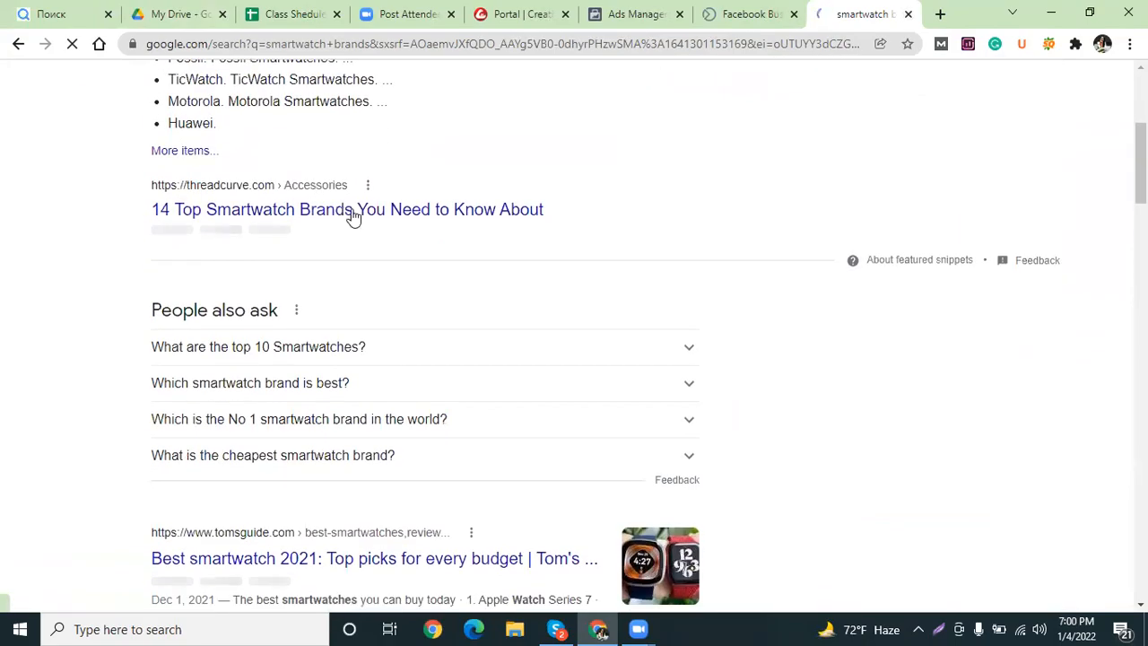
Open ThreadCurve's smartwatch brands article in a new tab and select 'Apple'.
right_click(359, 215)
click(402, 226)
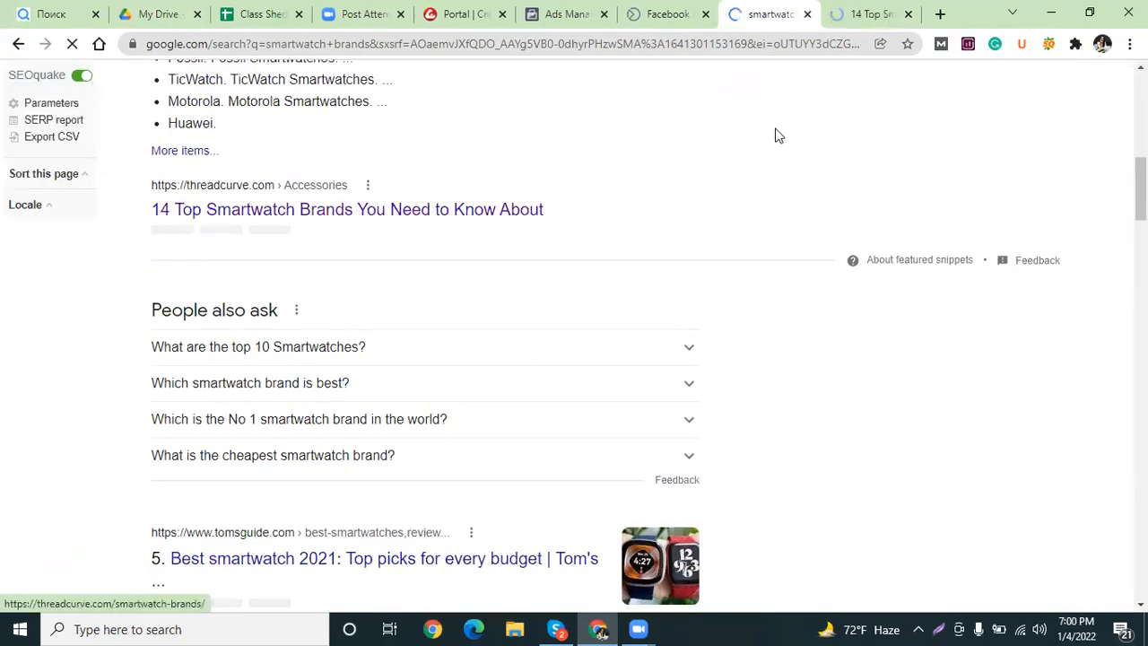
click(863, 15)
scroll(392, 410, down, 6)
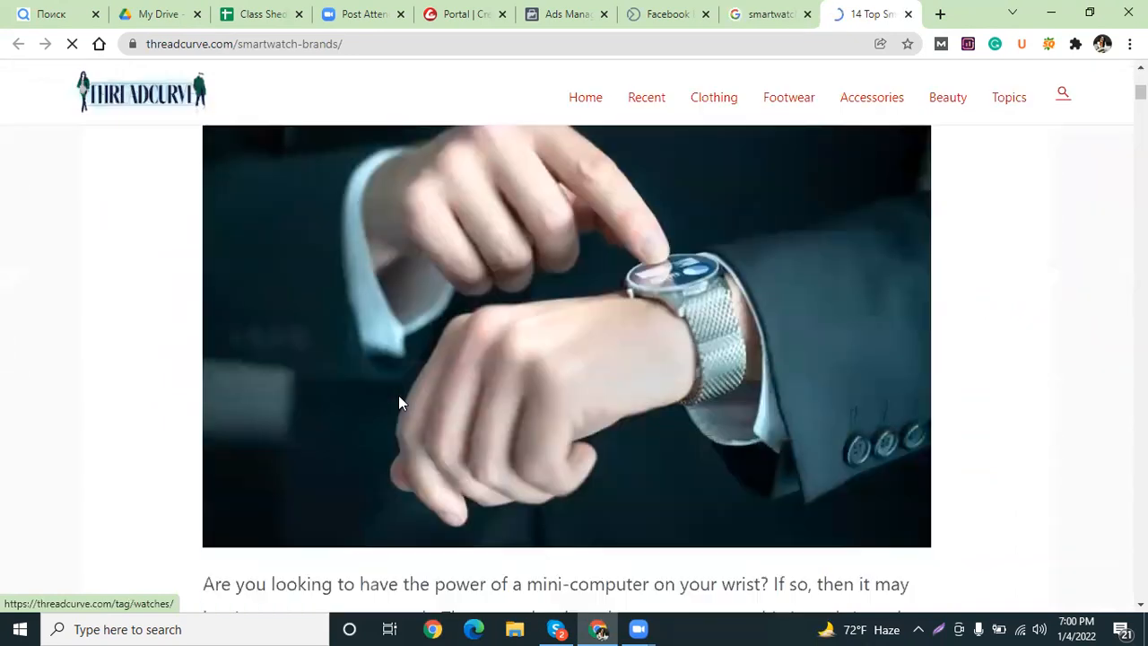
scroll(401, 399, down, 8)
scroll(402, 398, up, 2)
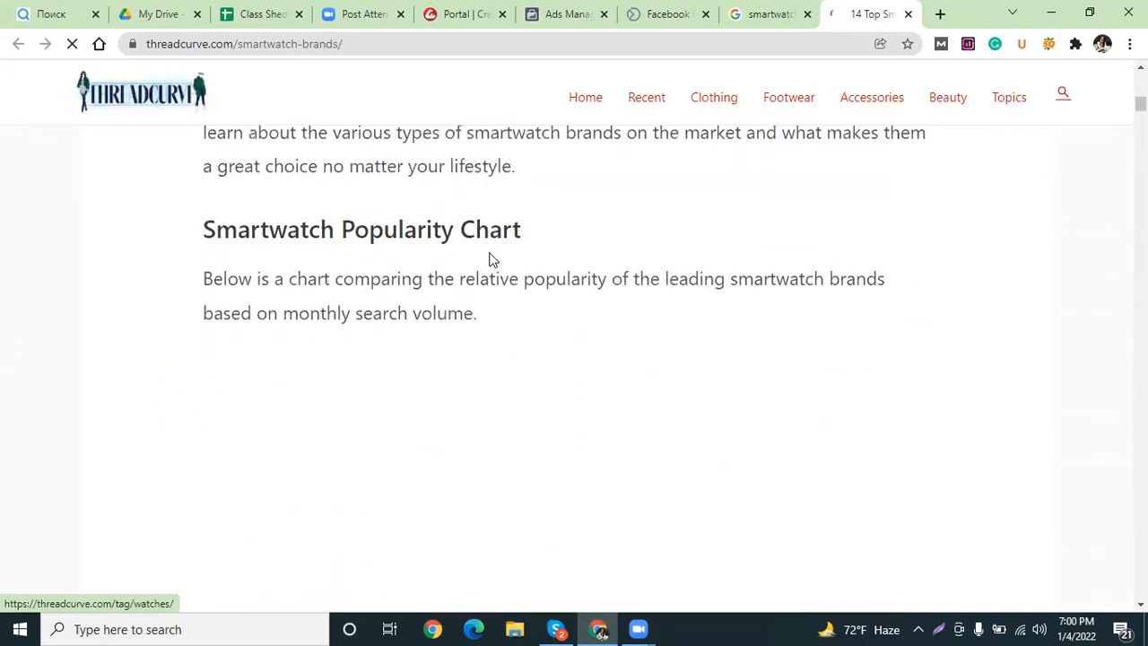
scroll(491, 261, down, 2)
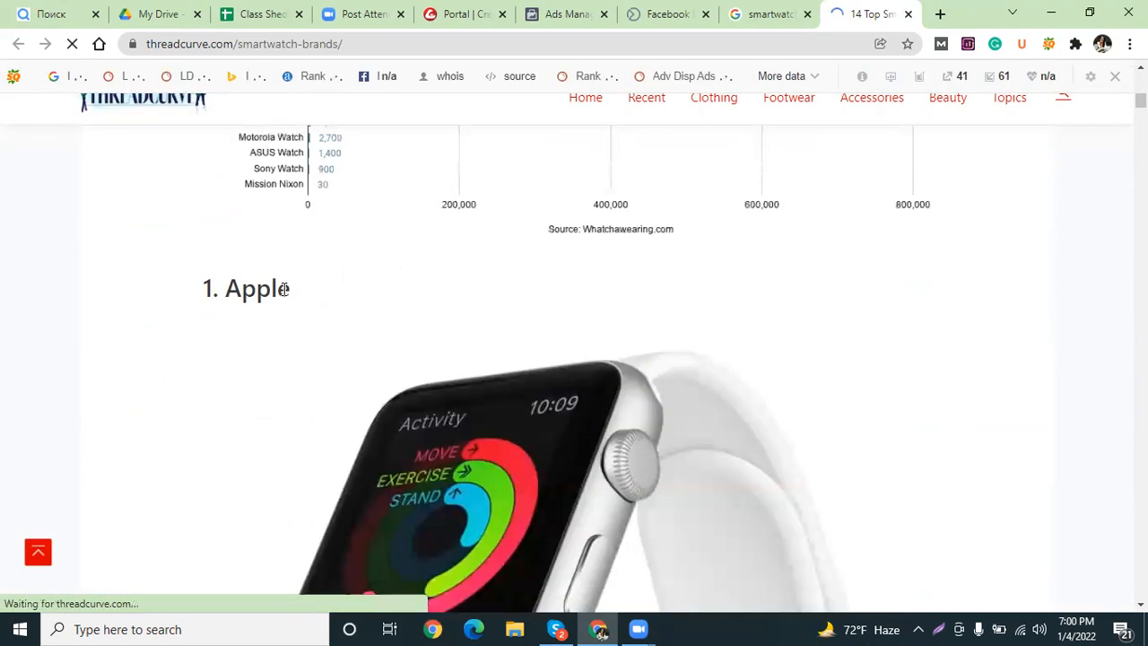
drag(295, 294, 223, 289)
key(ctrl+c)
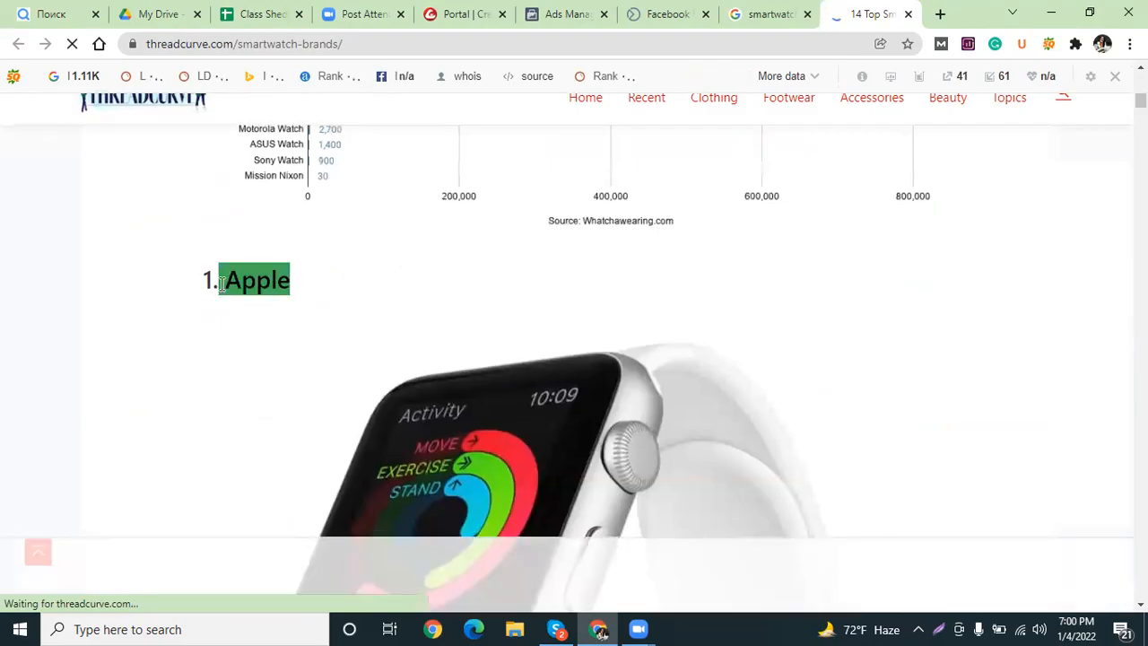
Enter 'Apple smartwatch' in the Ads Manager detailed targeting search.
click(572, 16)
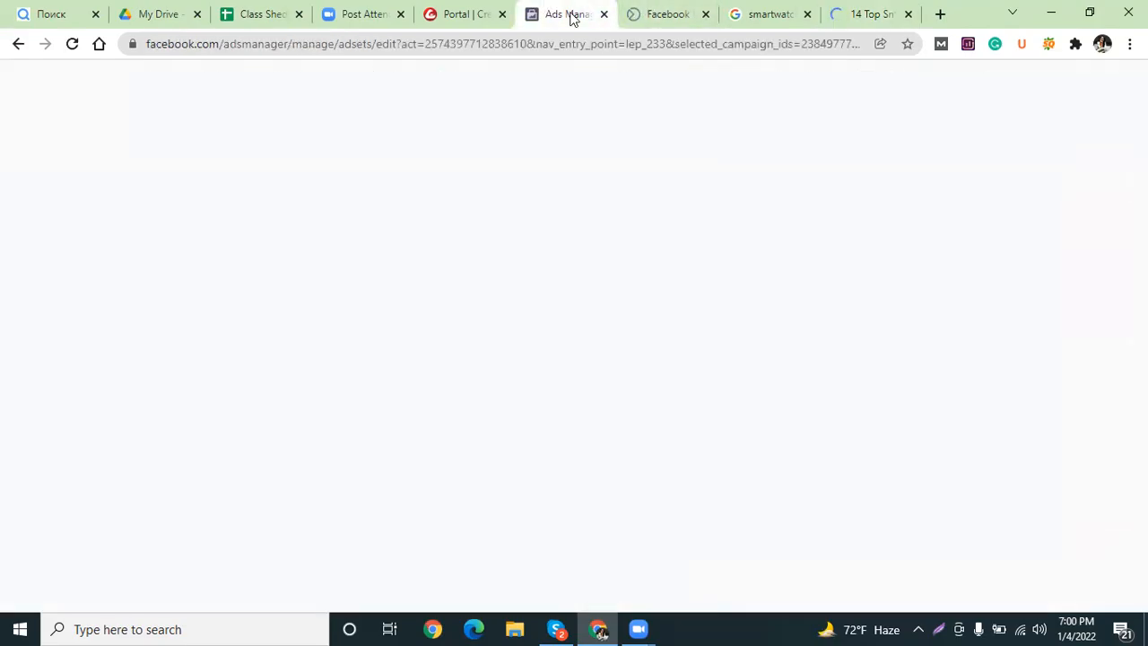
key(ctrl+v)
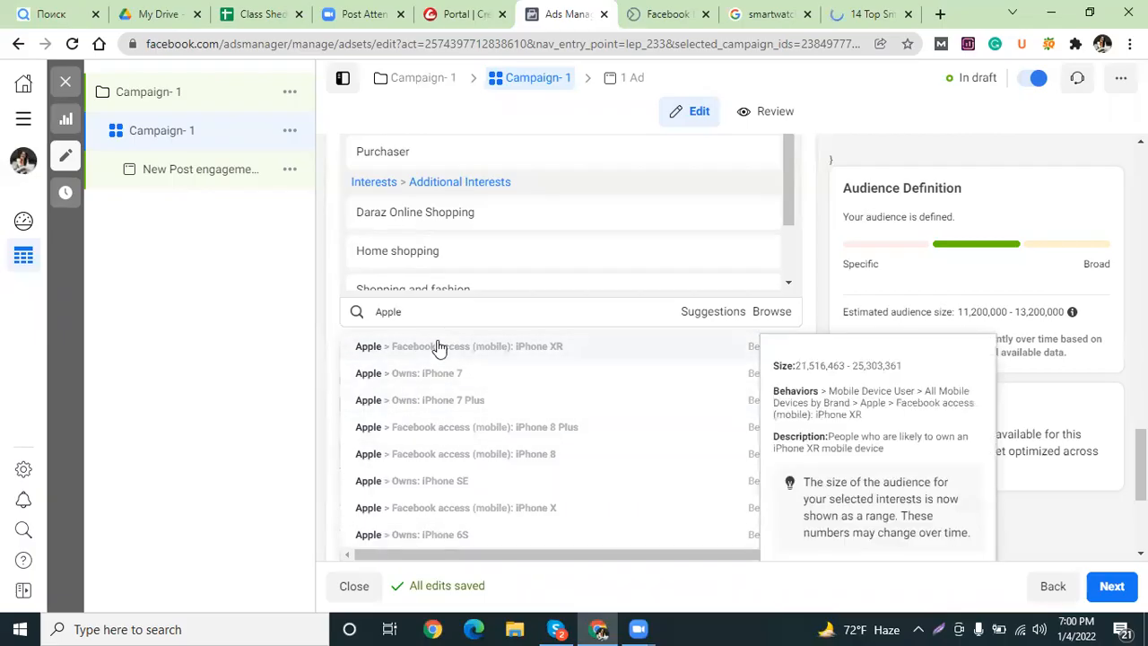
text(smart)
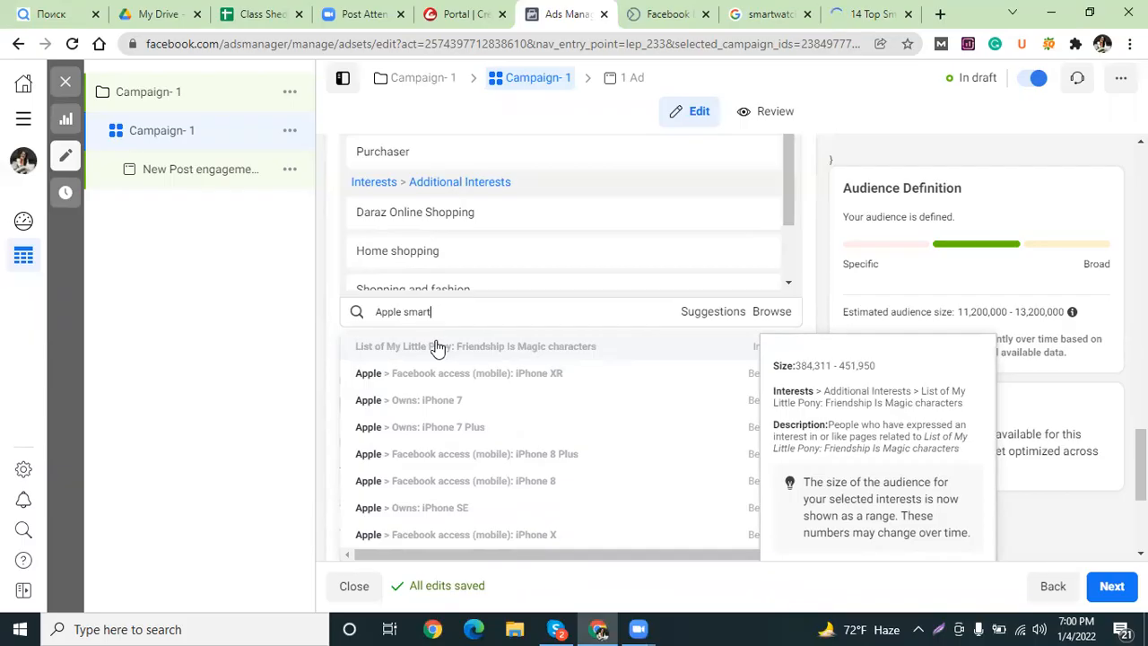
text(watch)
click(437, 348)
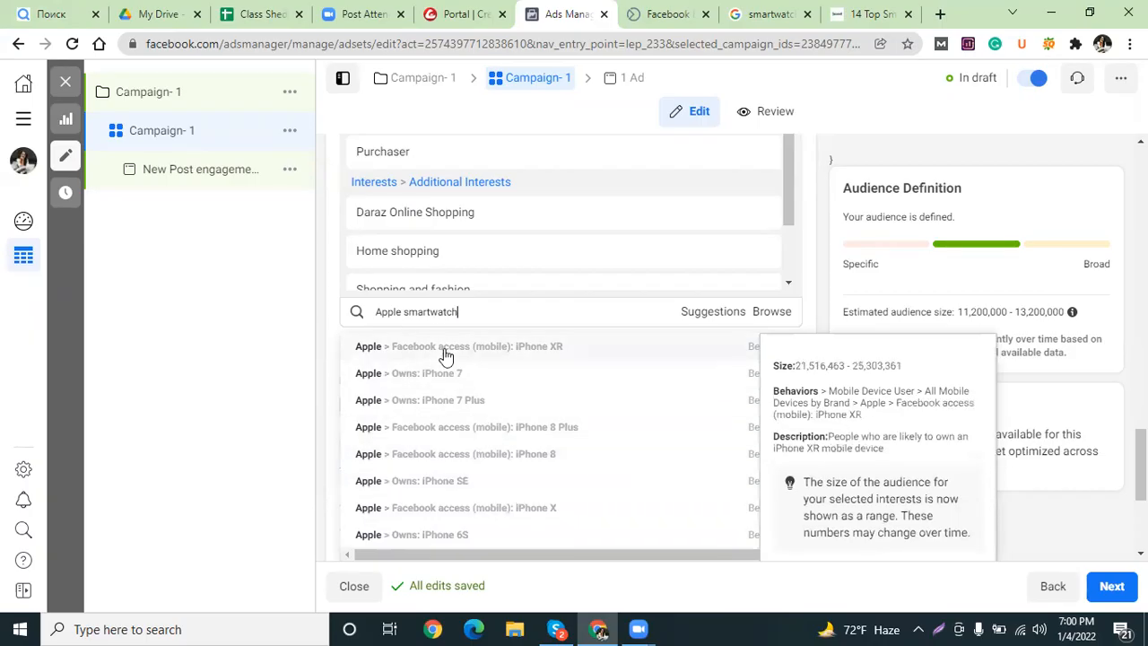
Scroll through the Apple device-ownership suggestions returned for 'Apple smartwatch'.
scroll(431, 455, down, 3)
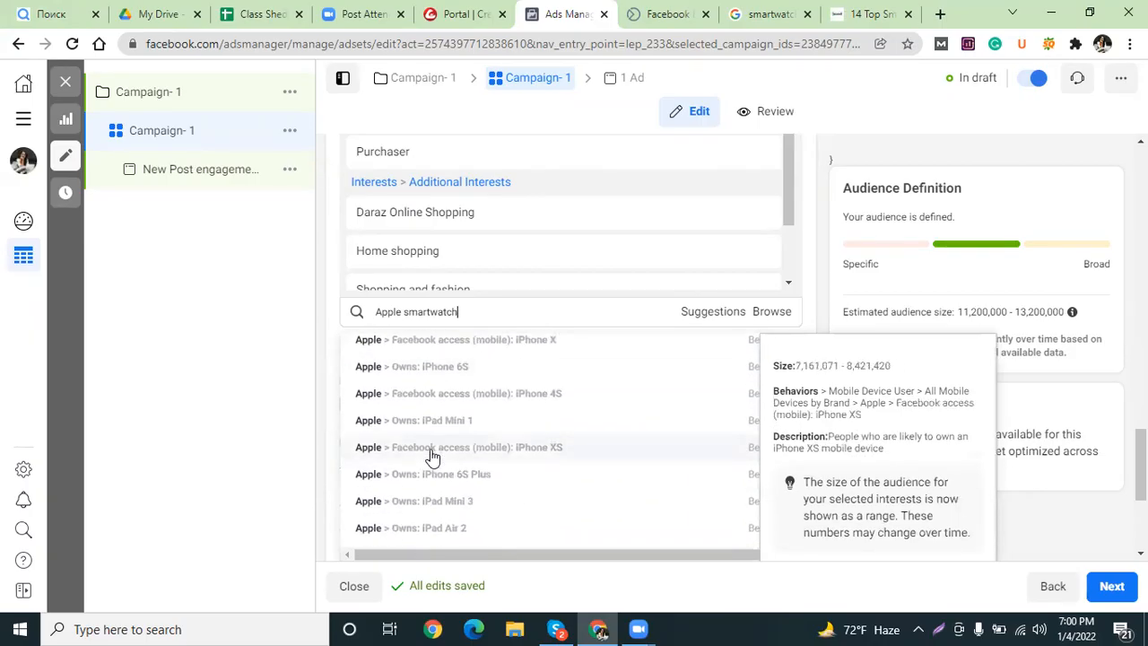
scroll(489, 484, down, 3)
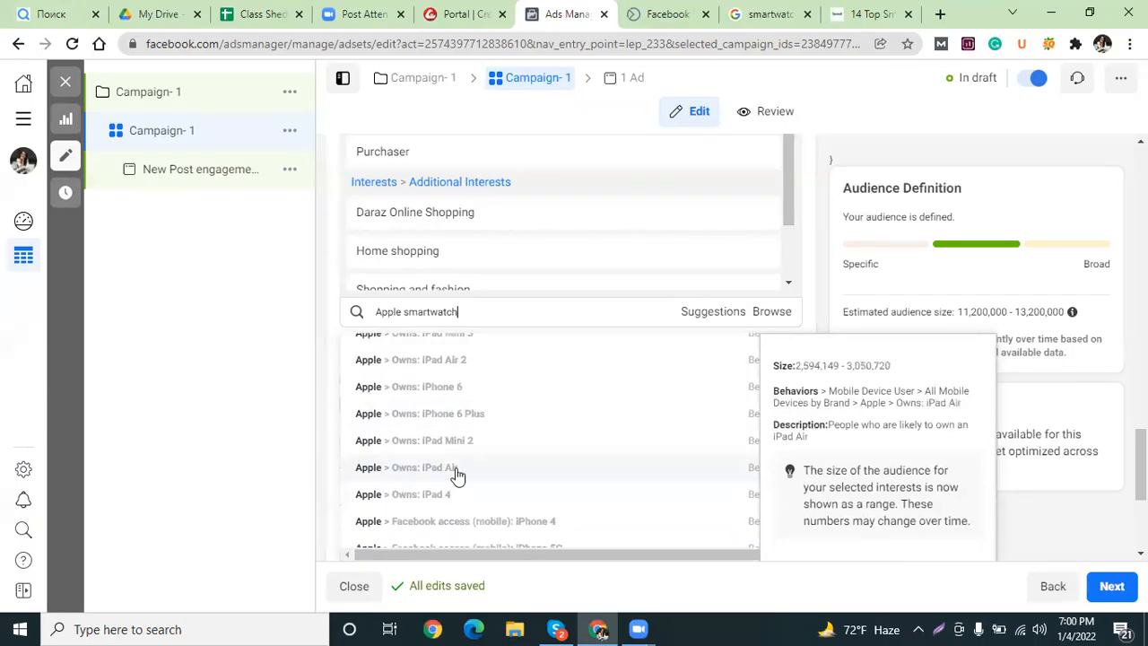
scroll(490, 482, down, 1)
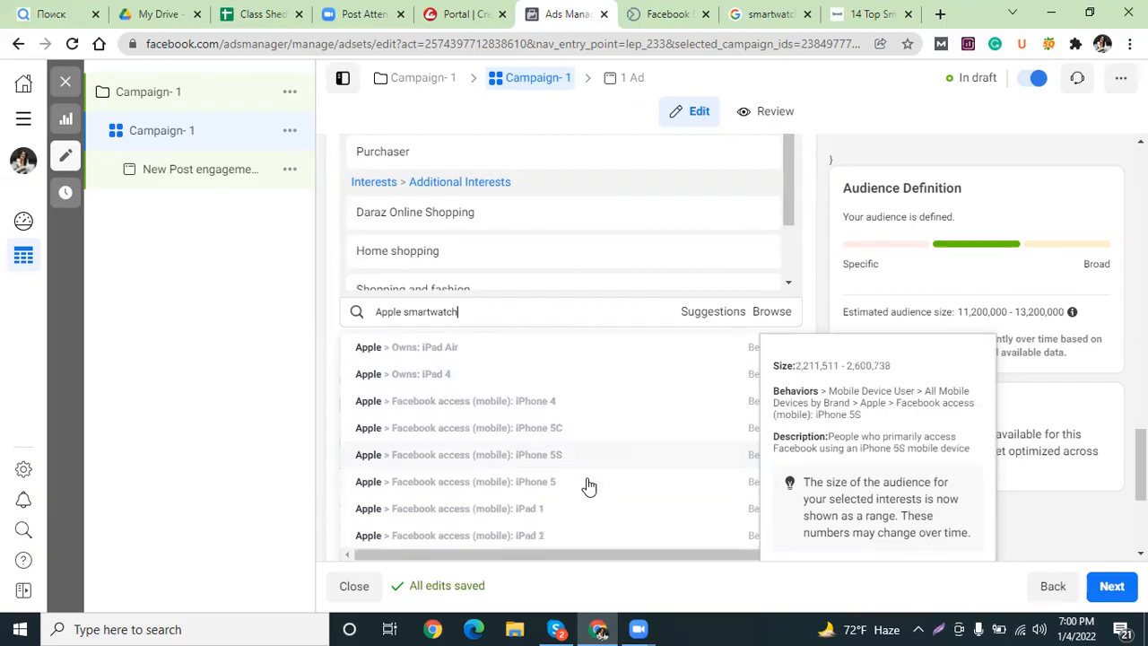
scroll(538, 421, up, 2)
triple_click(431, 311)
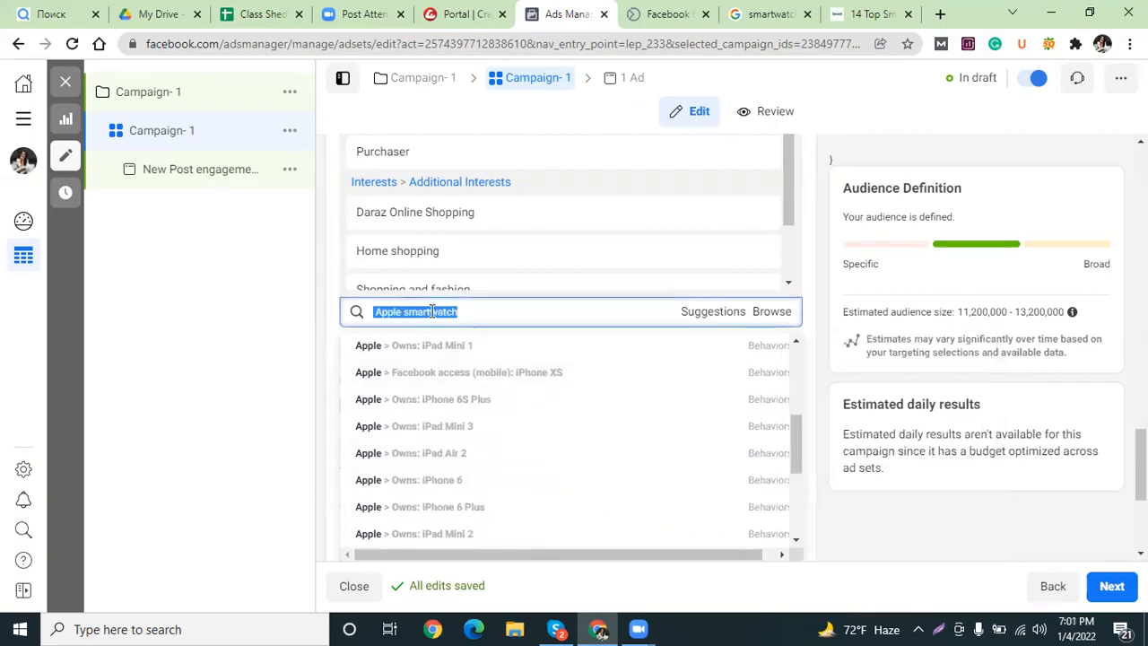
click(432, 313)
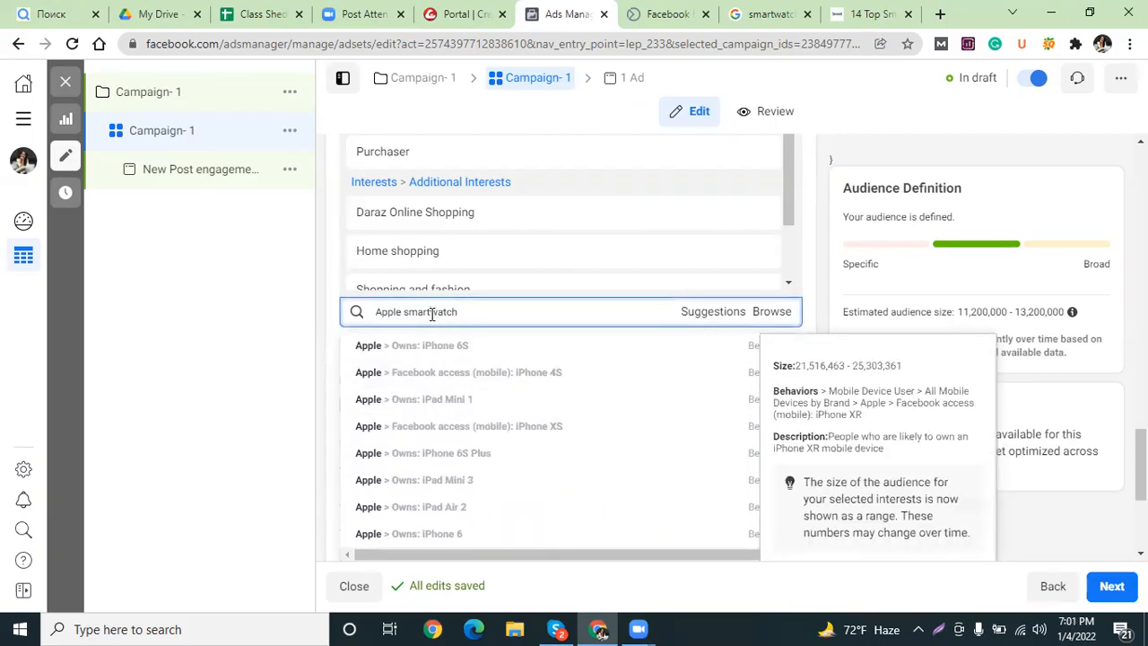
scroll(490, 476, down, 1)
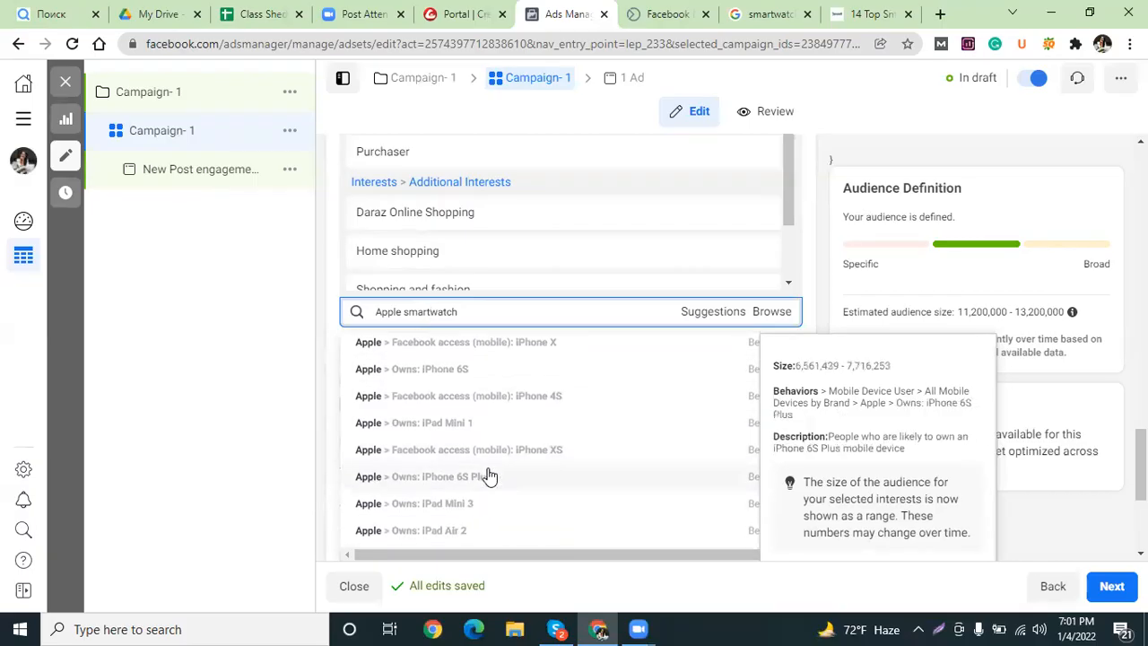
scroll(490, 476, down, 2)
scroll(490, 477, down, 1)
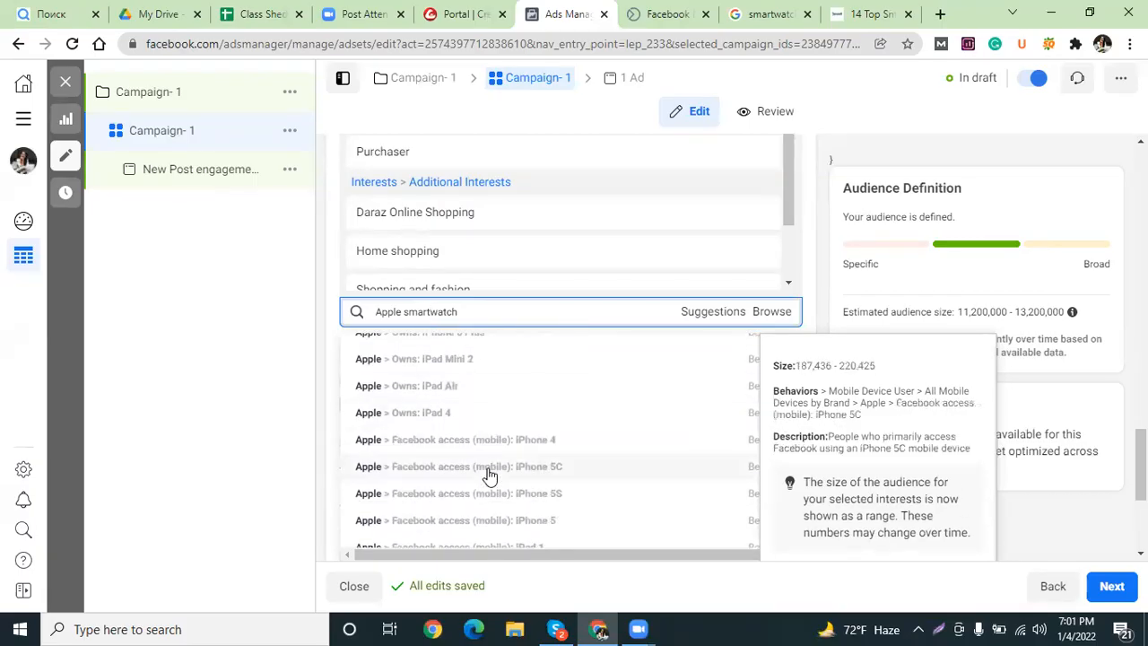
scroll(490, 476, down, 5)
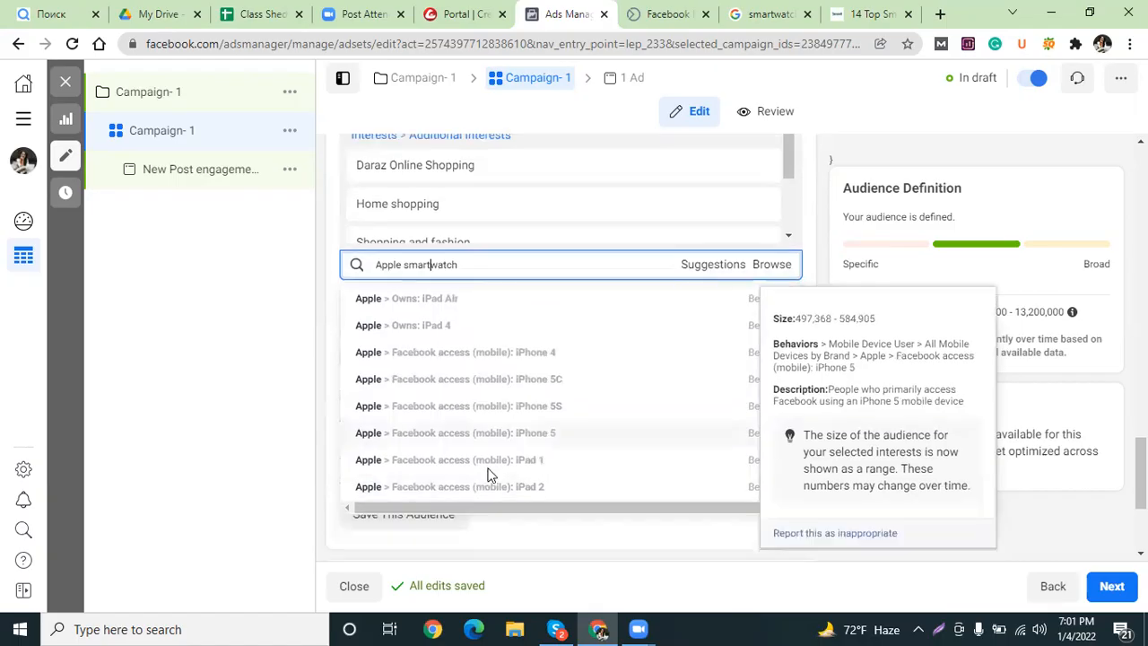
scroll(489, 437, up, 5)
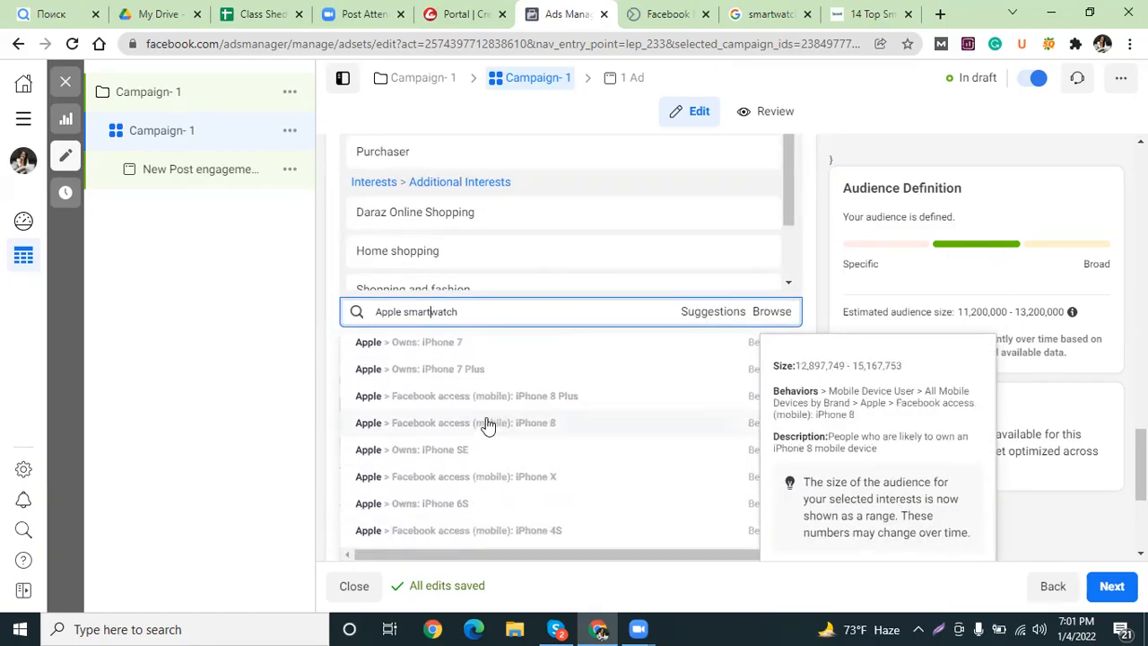
scroll(489, 421, up, 1)
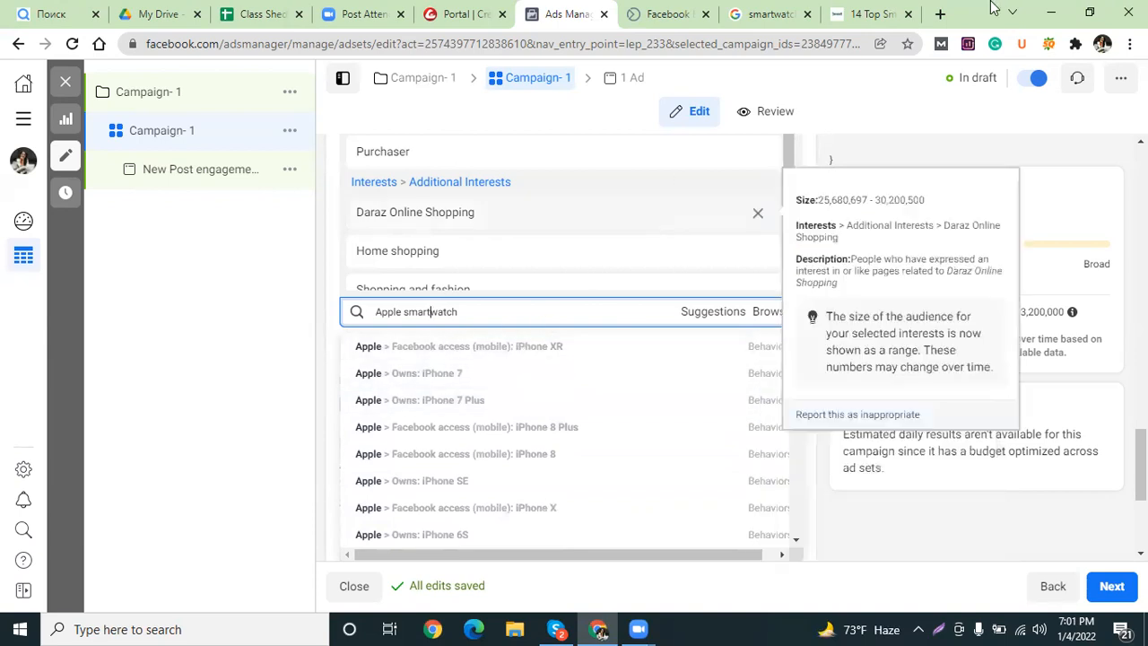
In the ThreadCurve article, scroll to the price table and select 'Garmin Venu Sq'.
key(ctrl+9)
scroll(413, 285, down, 5)
scroll(335, 390, down, 5)
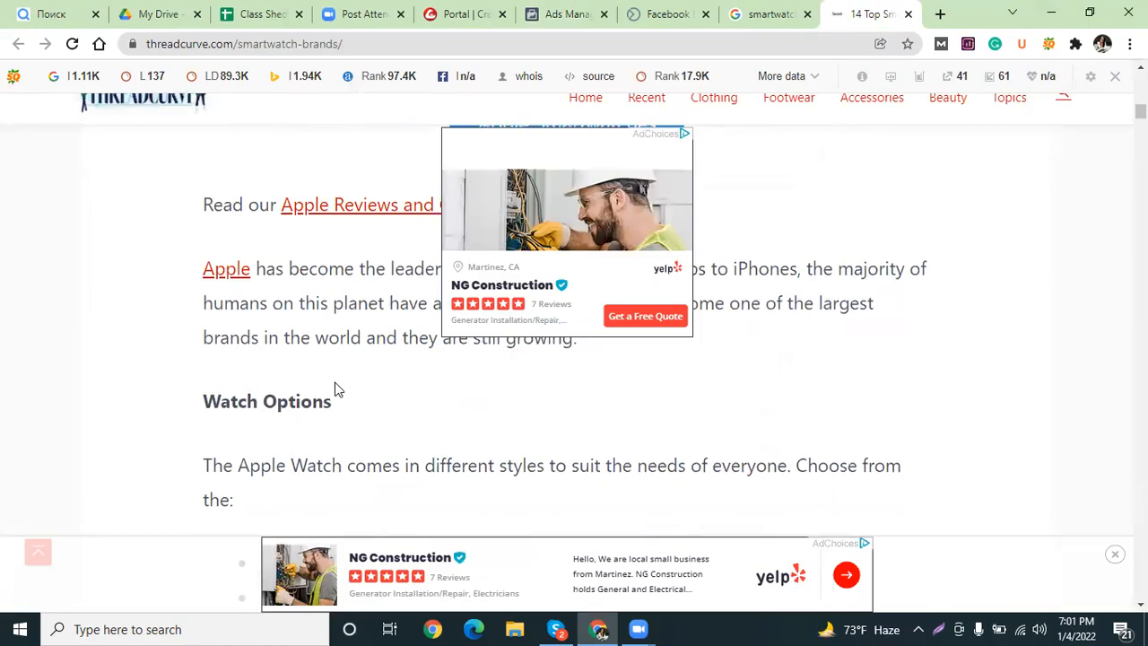
scroll(242, 352, down, 6)
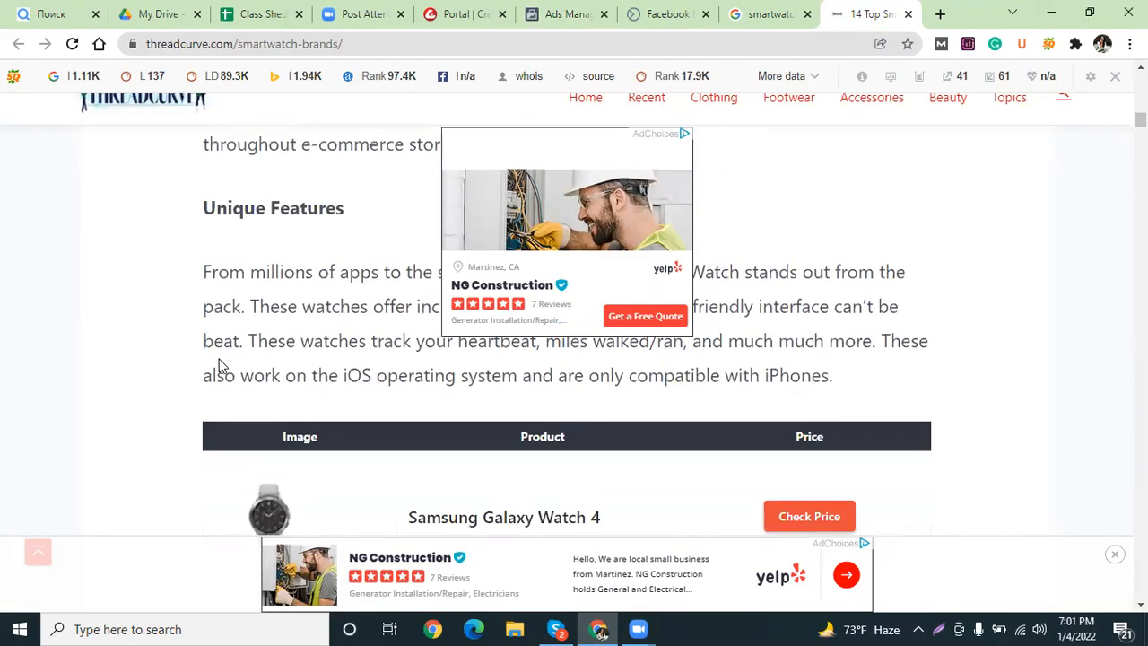
scroll(423, 418, up, 3)
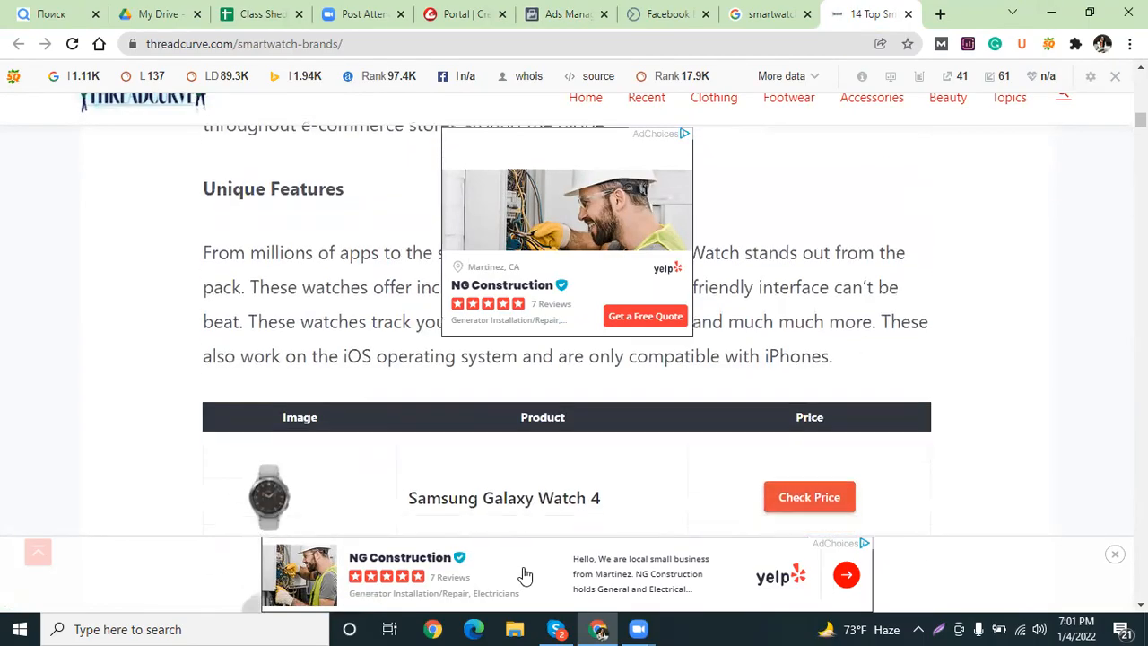
scroll(464, 458, down, 1)
scroll(422, 444, down, 3)
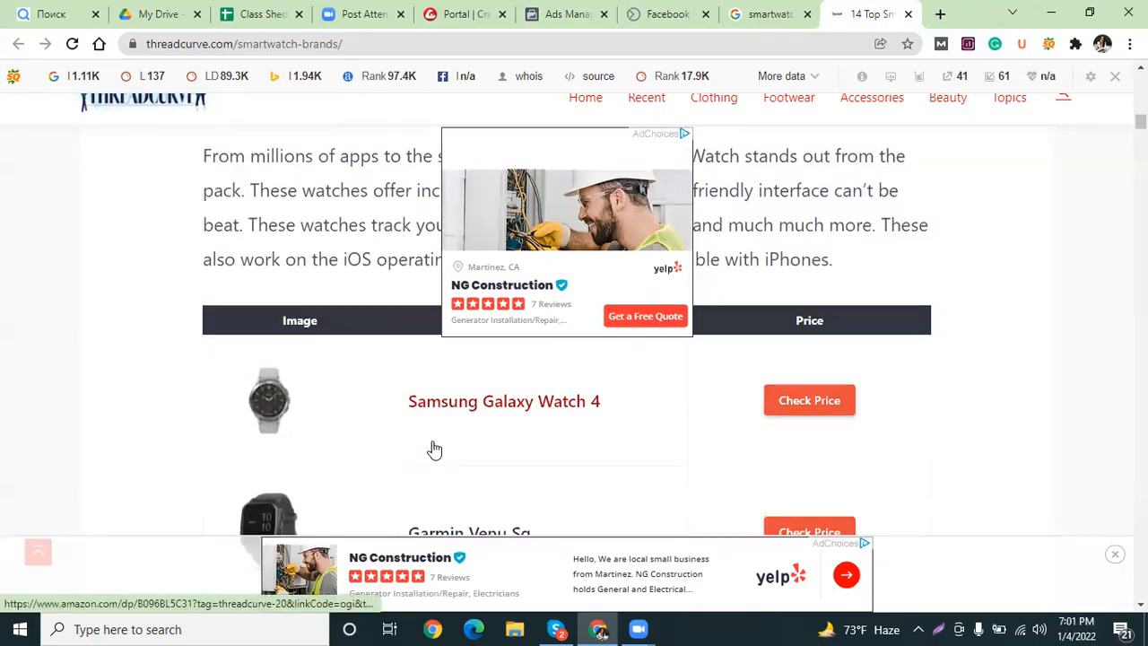
scroll(422, 449, up, 2)
mouse_move(544, 497)
mouse_down()
mouse_move(464, 477)
mouse_move(392, 476)
mouse_move(513, 482)
mouse_move(532, 495)
mouse_up()
key(ctrl+c)
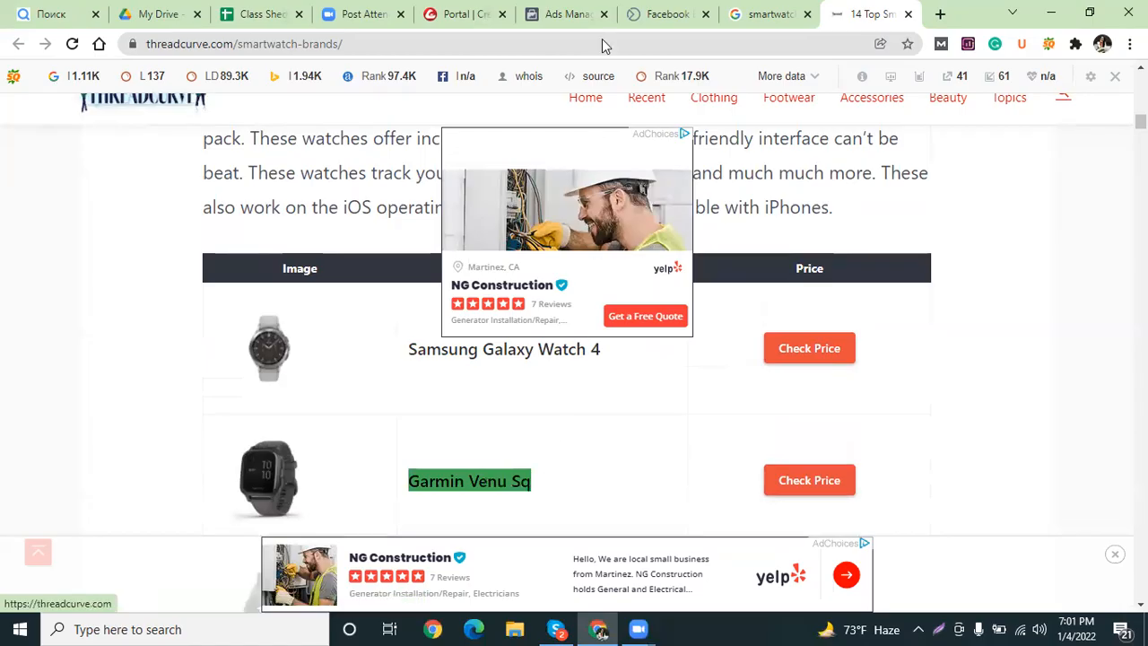
click(626, 20)
Replace the targeting search with 'Garmin Venu', which finds no results.
click(543, 13)
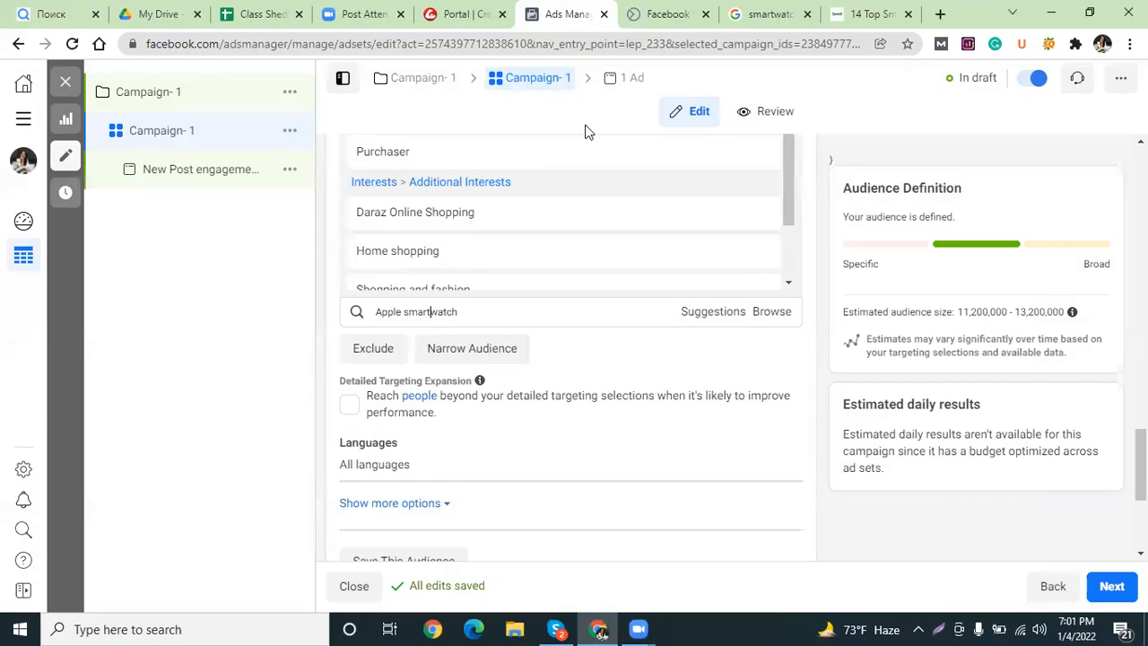
triple_click(452, 311)
key(ctrl+v)
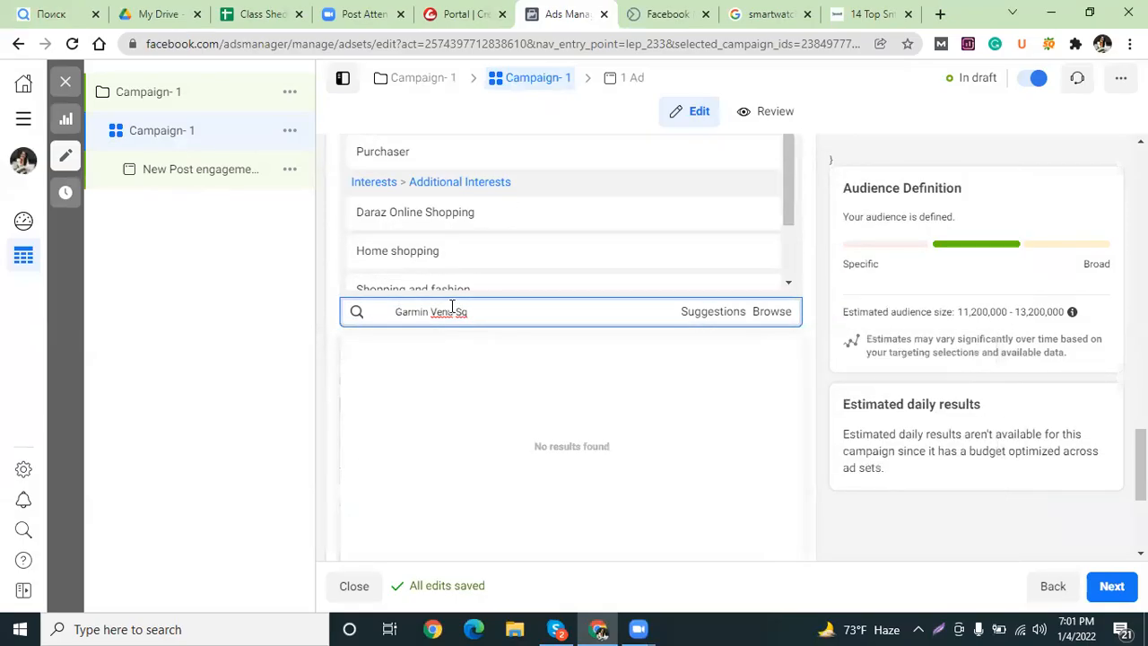
drag(457, 315, 510, 323)
key(BackSpace)
click(861, 14)
Scroll the ThreadCurve article past Samsung and Garmin to '4. Fitbit' and dismiss the popup.
scroll(379, 457, down, 4)
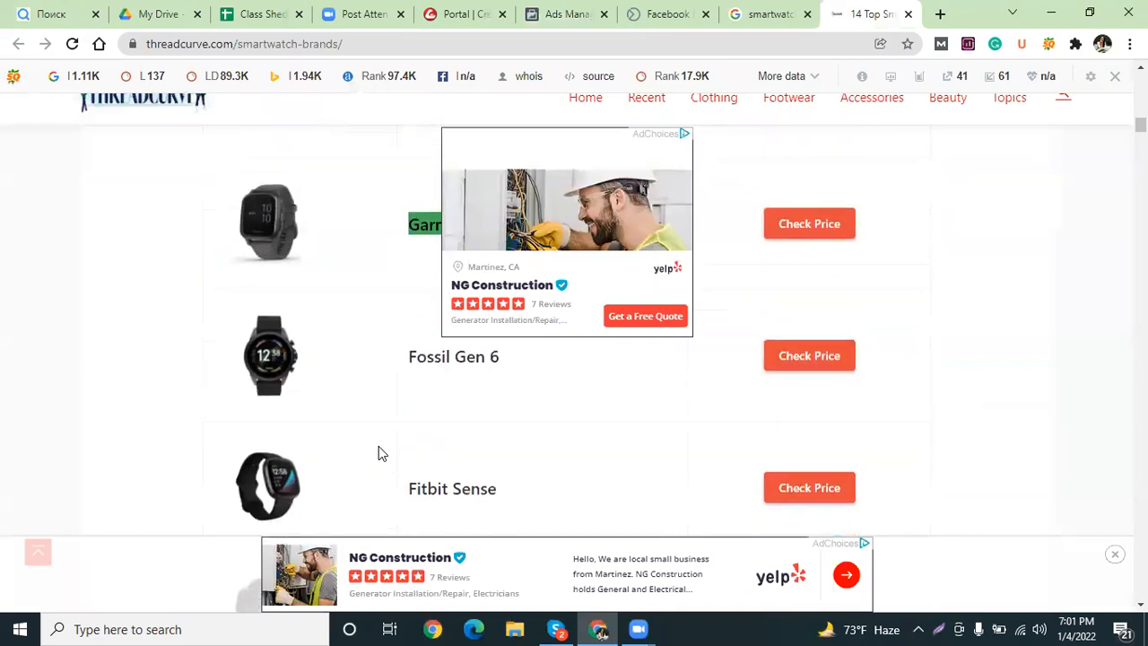
scroll(397, 446, down, 3)
scroll(400, 447, up, 2)
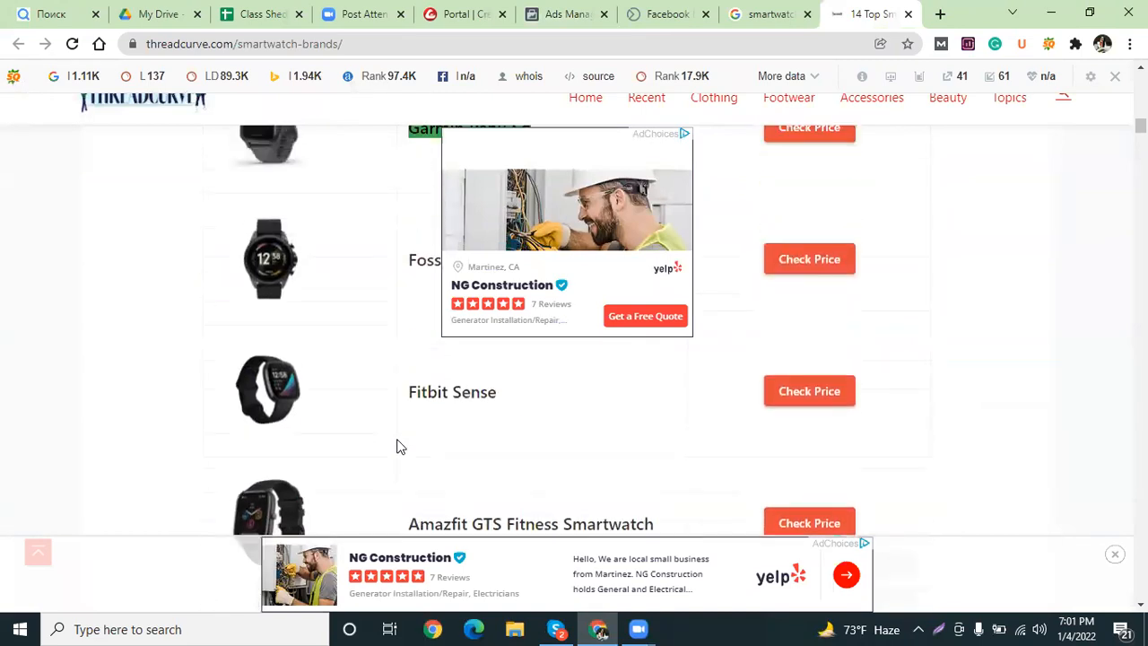
scroll(400, 447, down, 1)
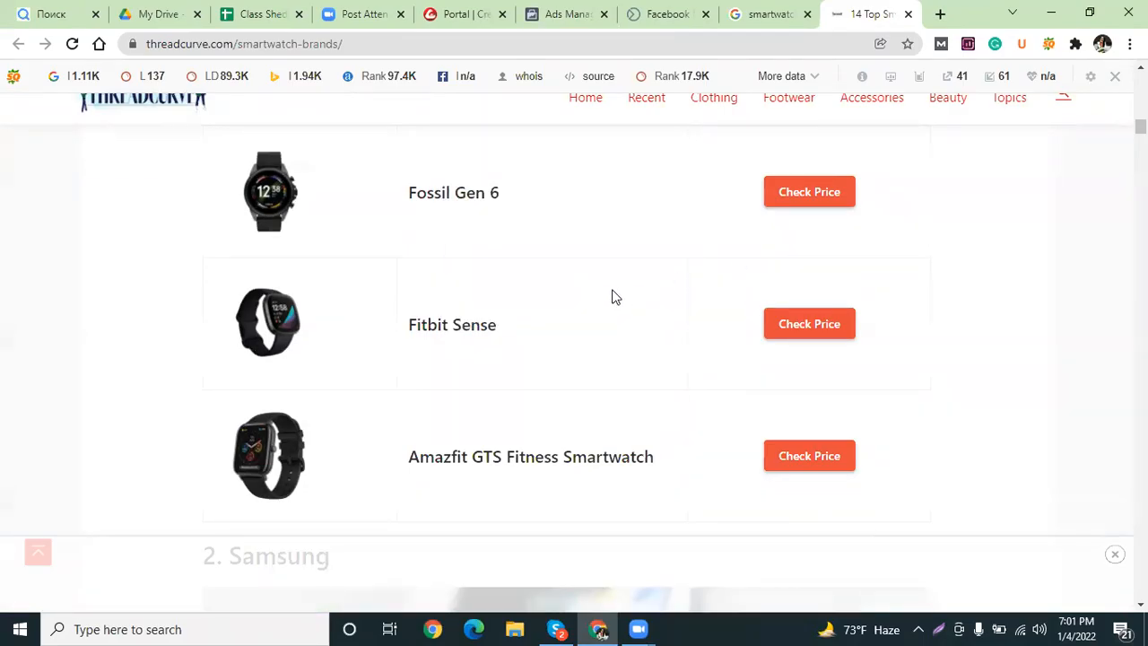
scroll(626, 375, down, 6)
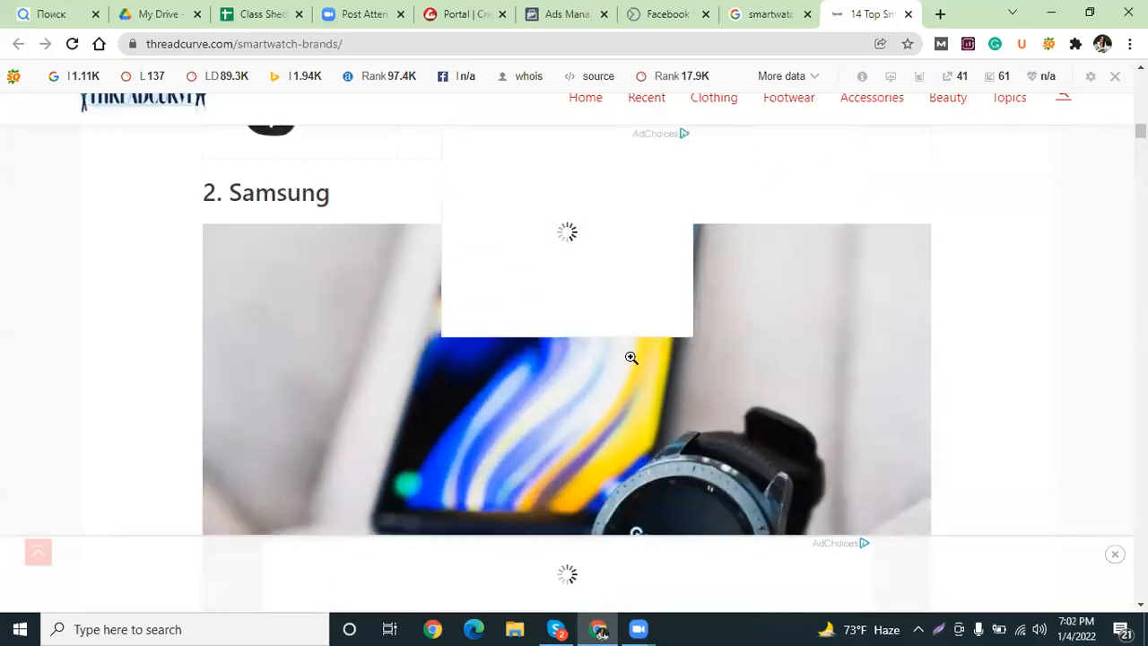
scroll(631, 355, down, 10)
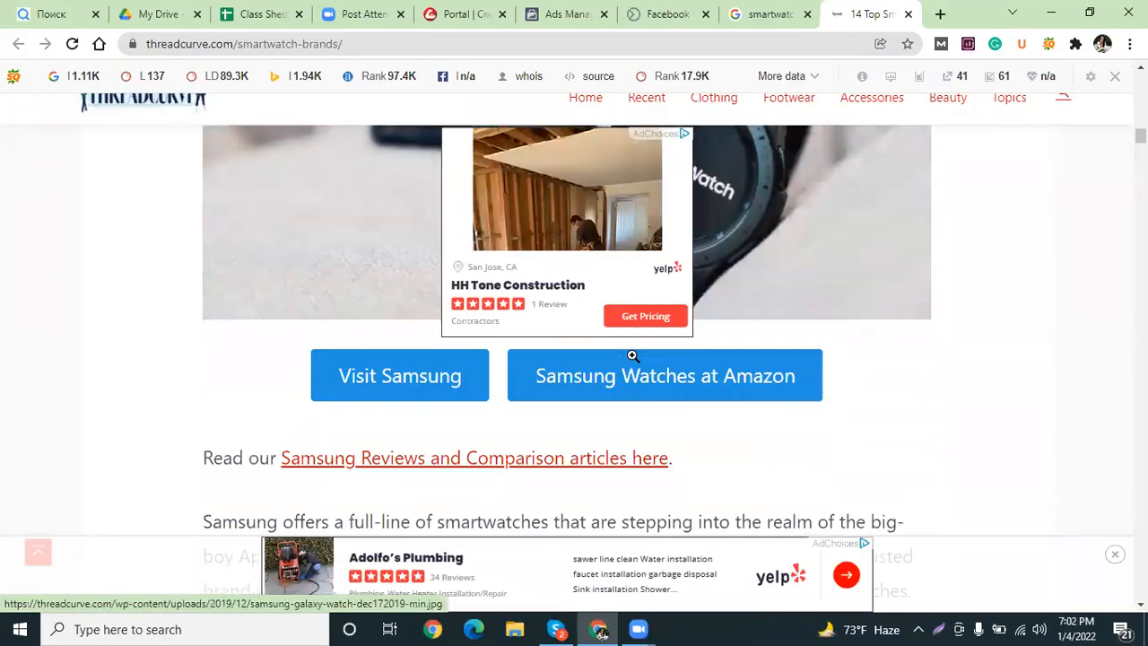
scroll(632, 356, down, 8)
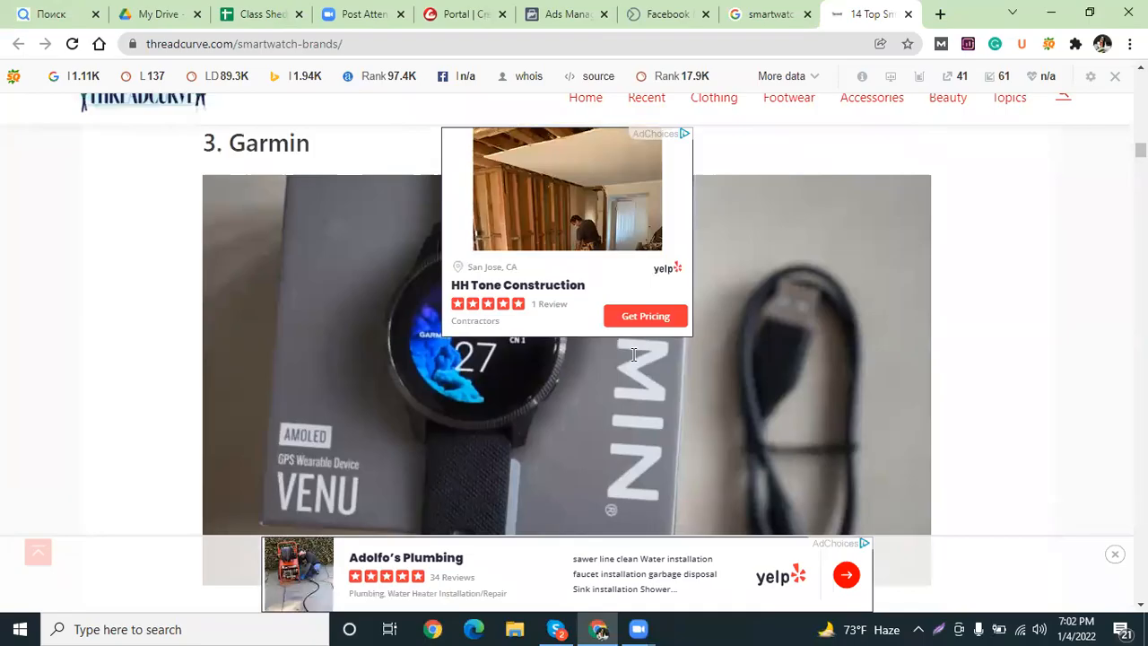
scroll(229, 418, up, 2)
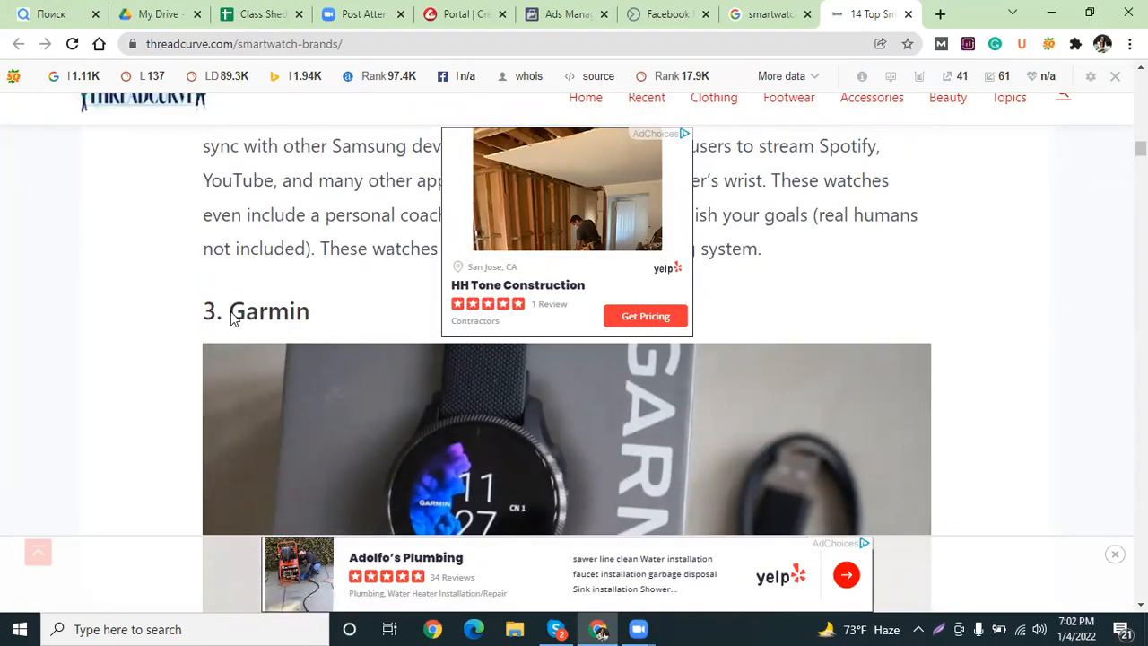
scroll(323, 322, down, 12)
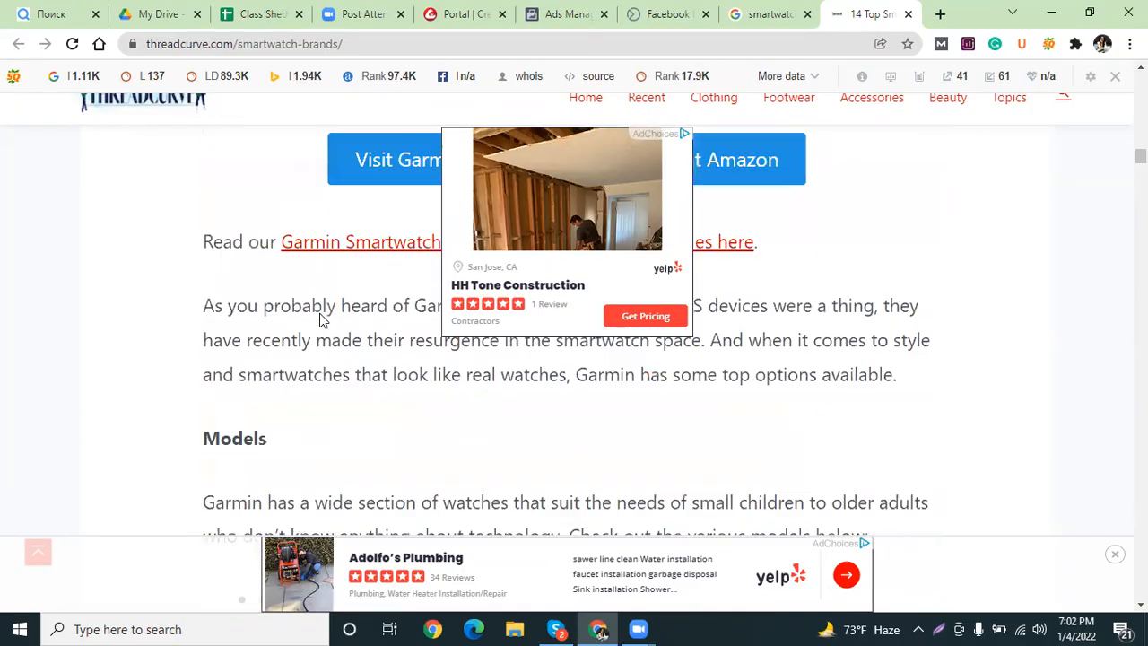
scroll(322, 320, down, 6)
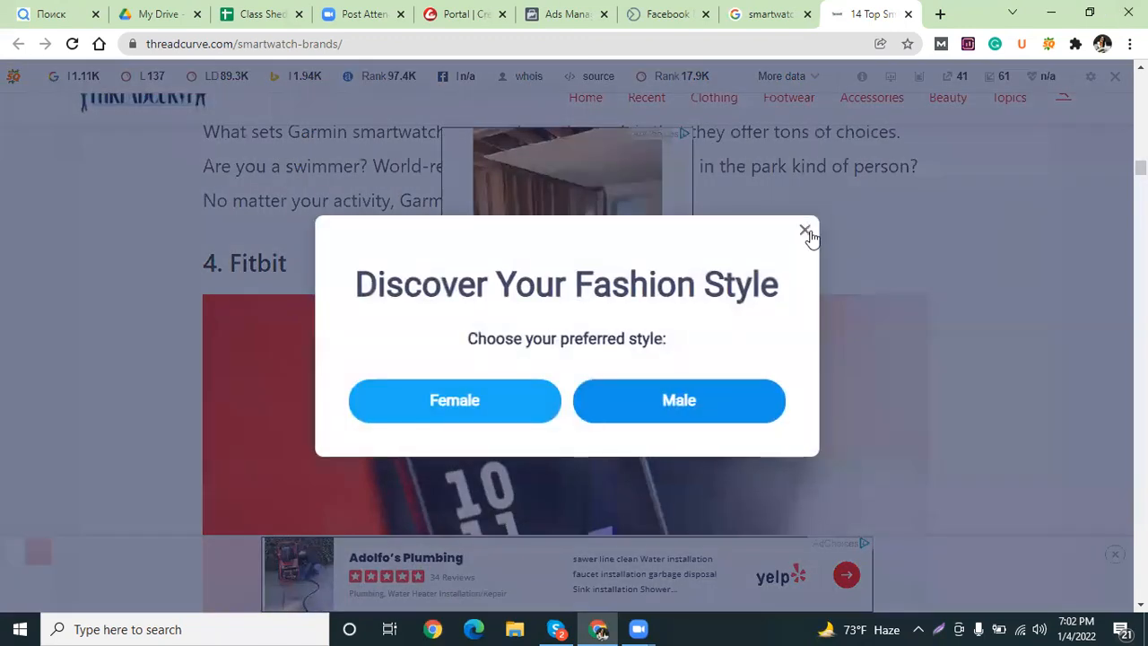
click(806, 235)
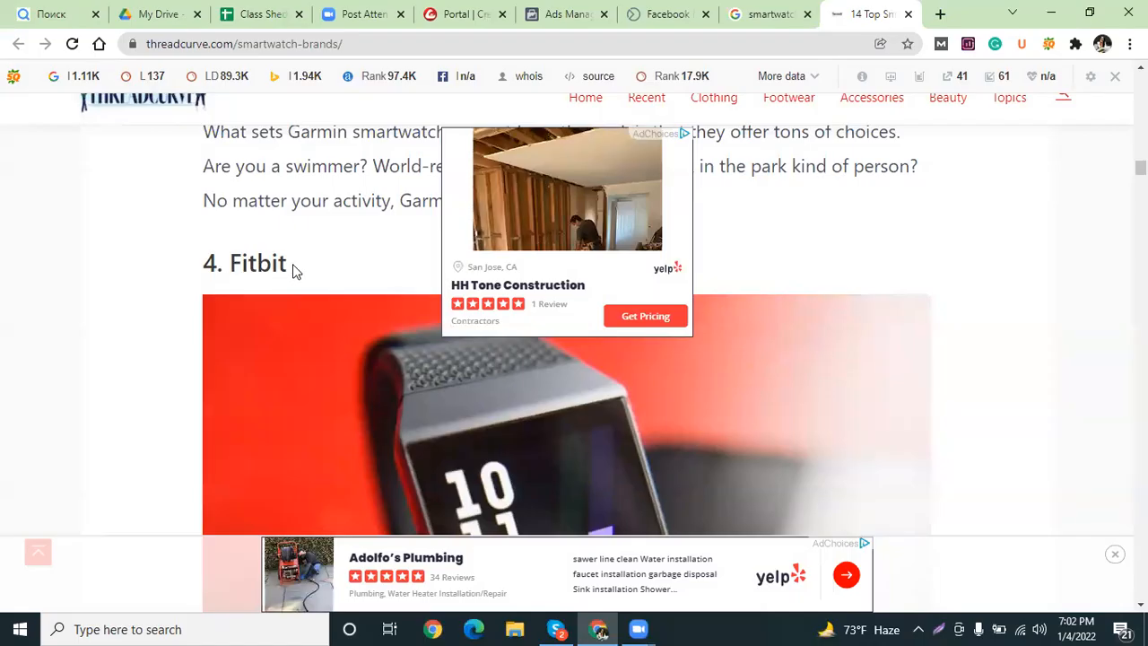
Open the 10beasts Best Smartwatches 2022 result in a new tab.
click(767, 14)
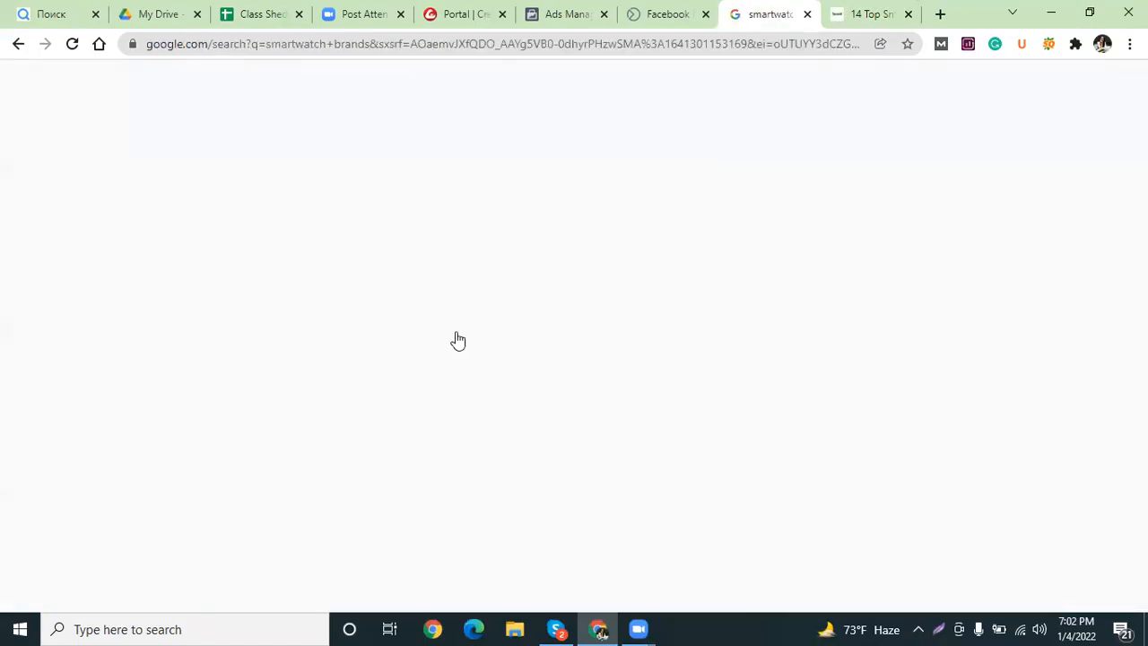
scroll(351, 359, down, 5)
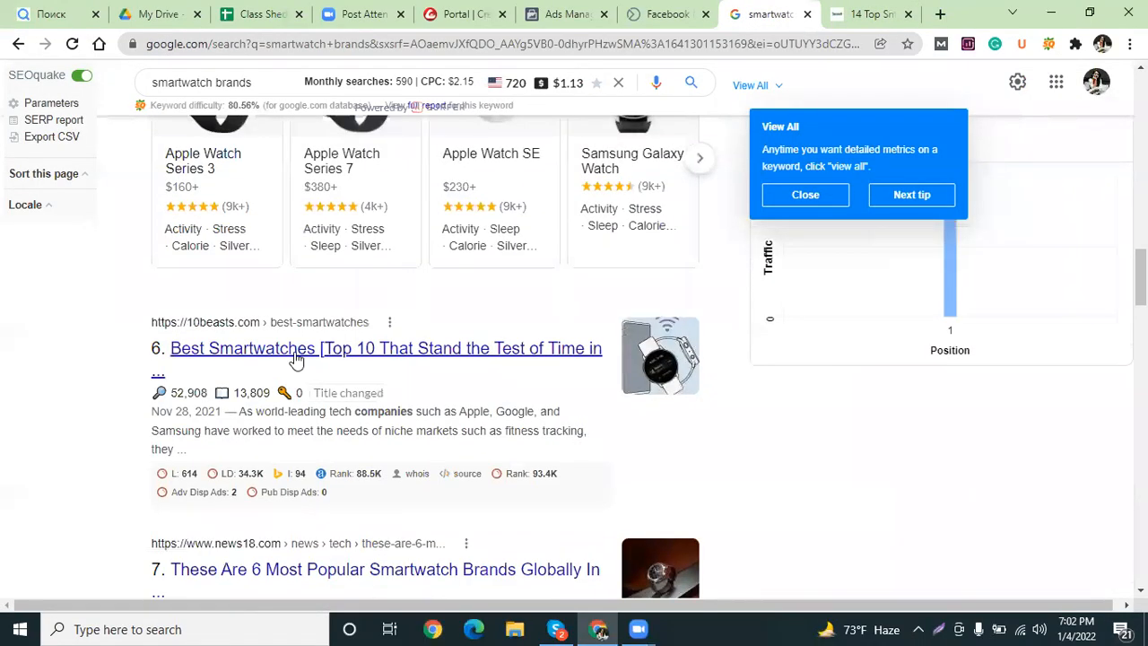
right_click(298, 352)
click(347, 365)
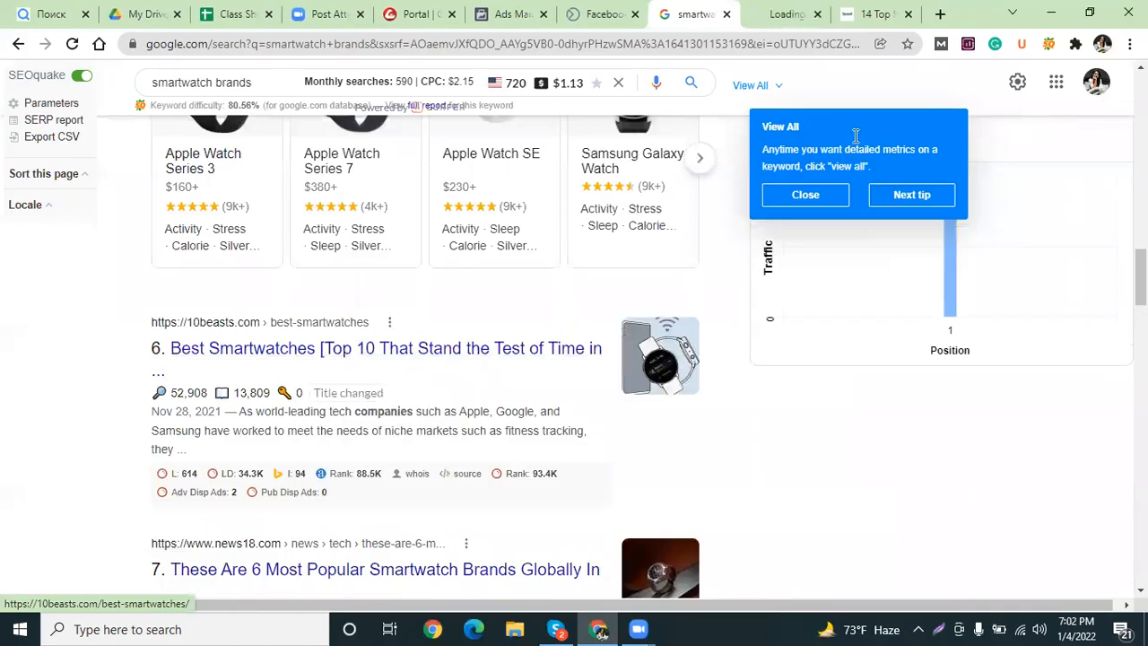
click(871, 11)
click(794, 8)
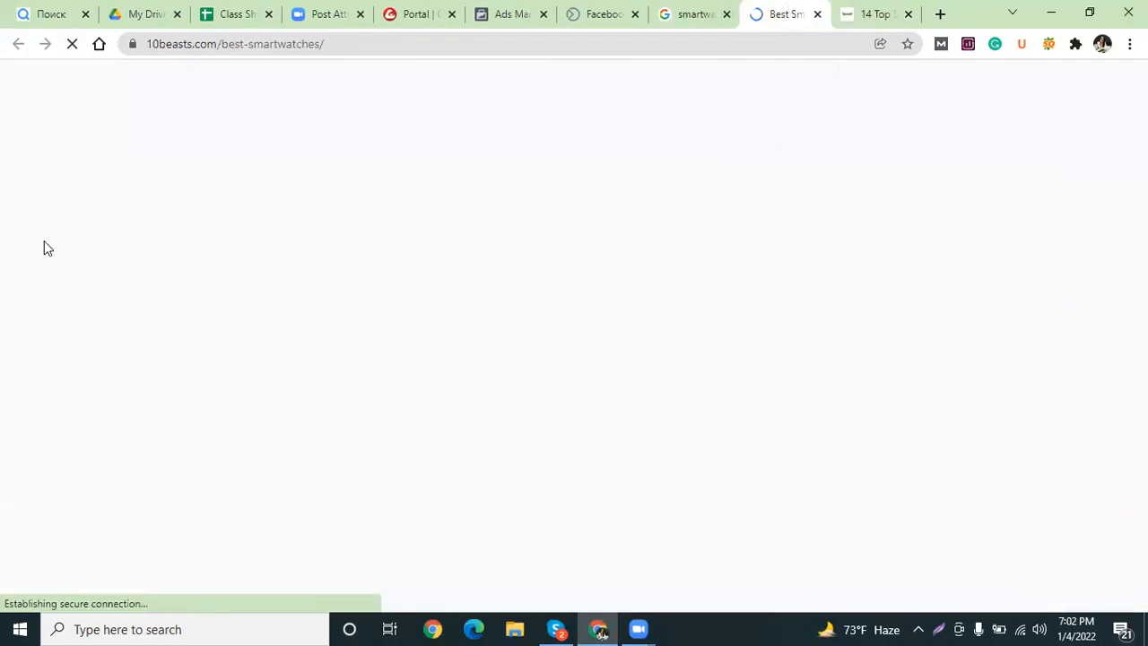
Select 'Apple Watch 5' in the 10beasts comparison table.
scroll(198, 295, down, 3)
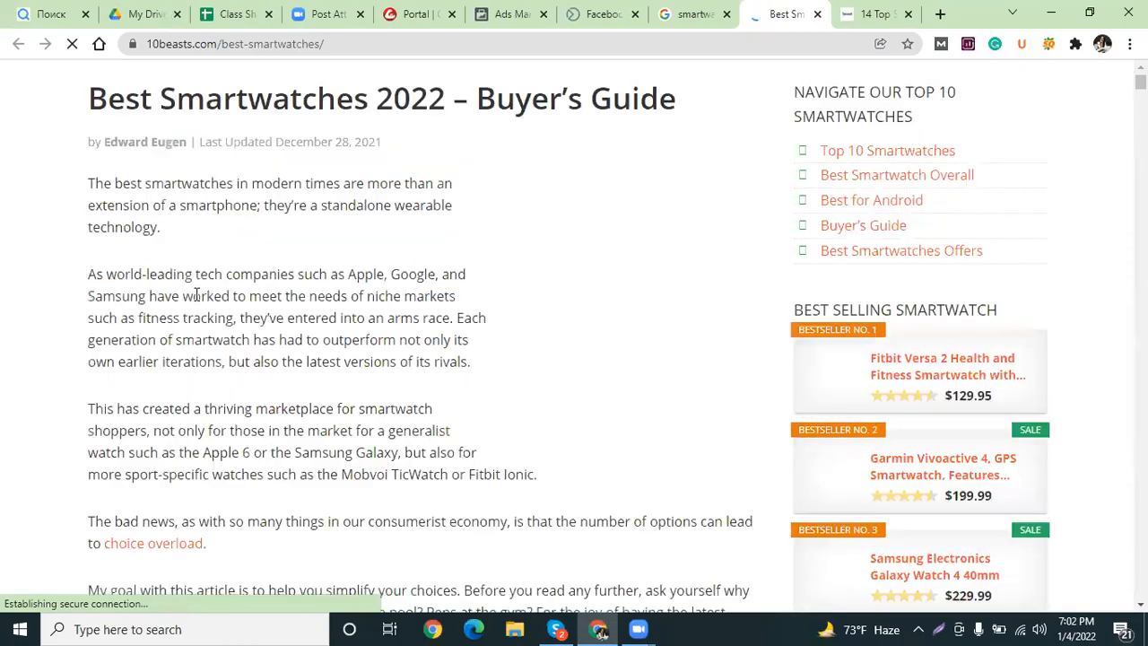
scroll(197, 294, down, 5)
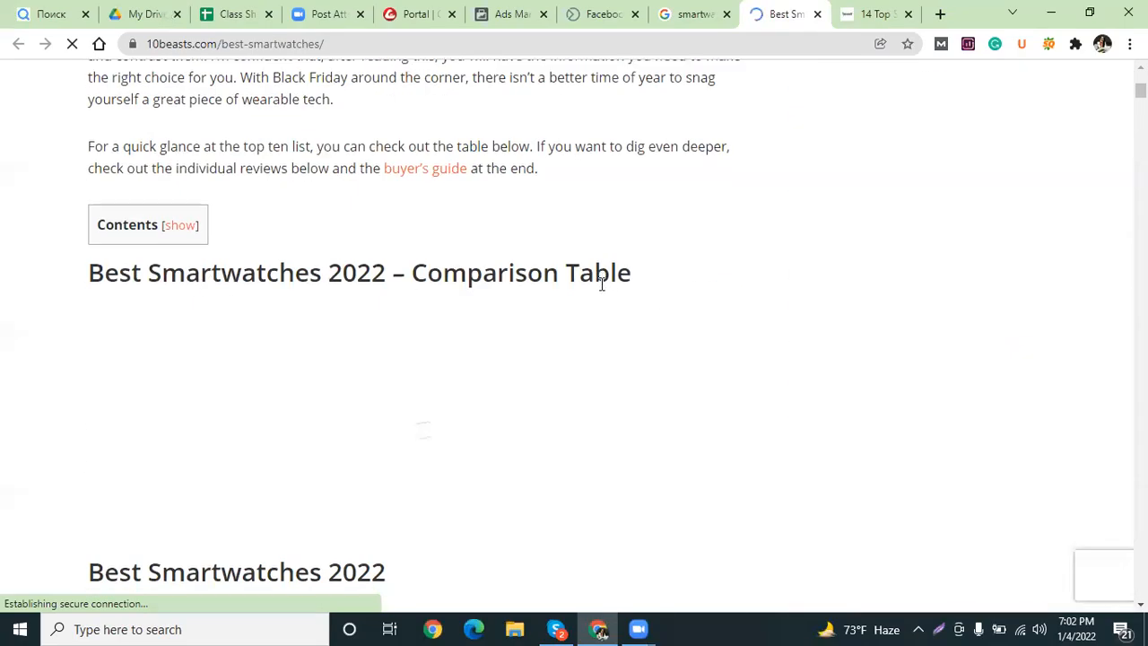
scroll(579, 284, down, 3)
scroll(182, 343, up, 2)
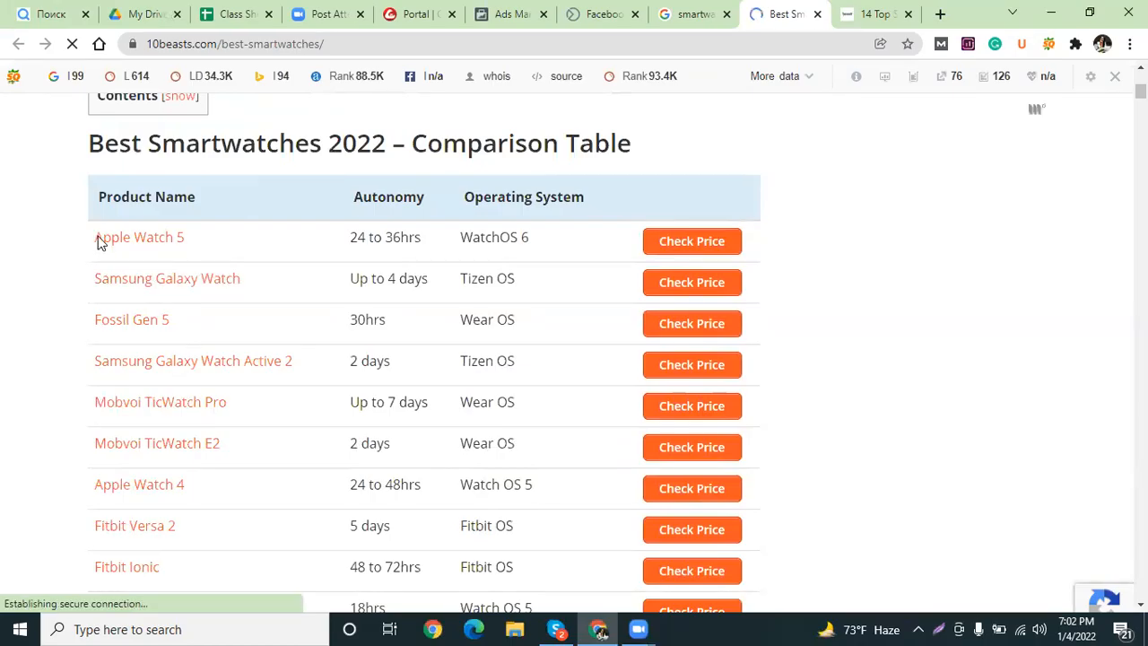
drag(91, 238, 174, 239)
click(62, 228)
drag(91, 248, 197, 247)
key(ctrl+c)
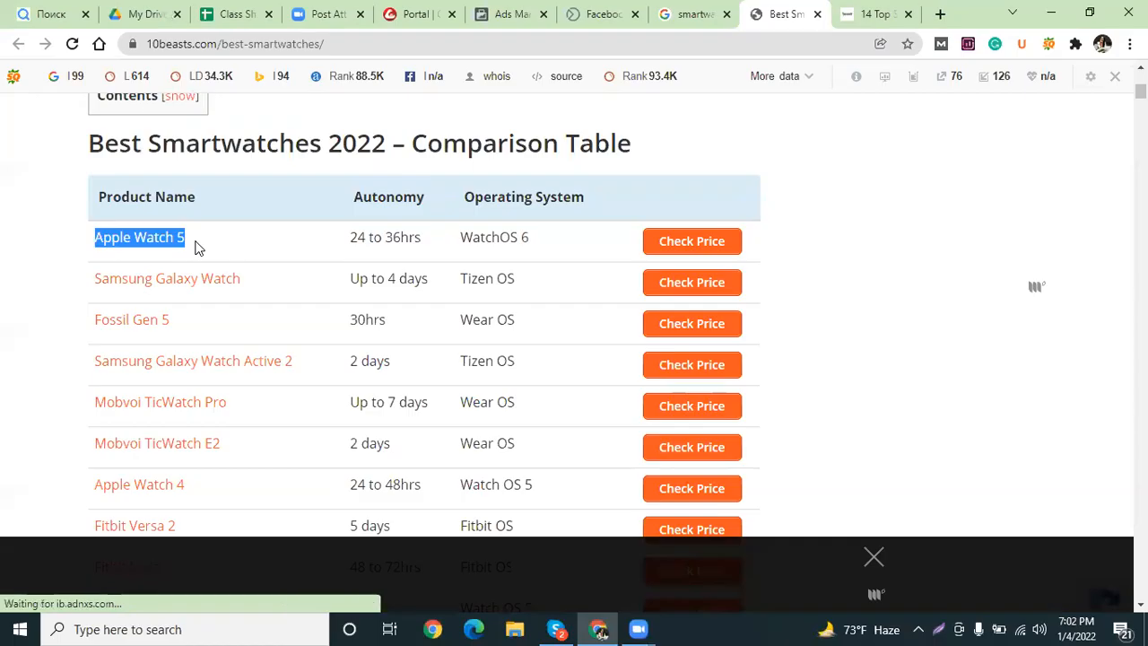
scroll(190, 467, down, 2)
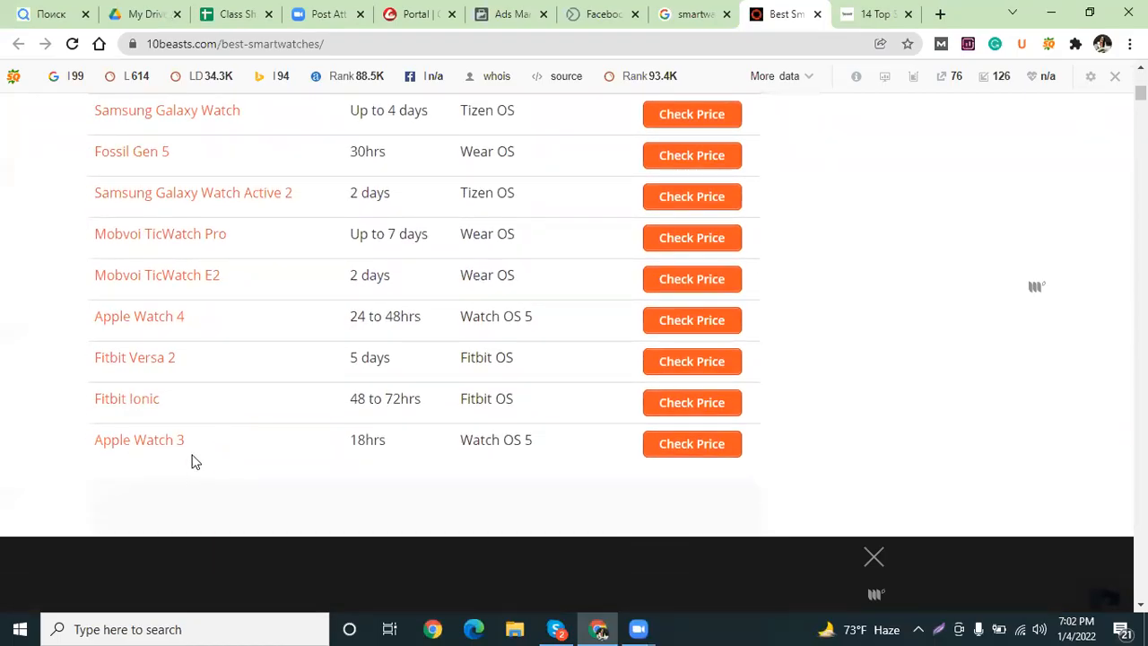
scroll(198, 452, up, 1)
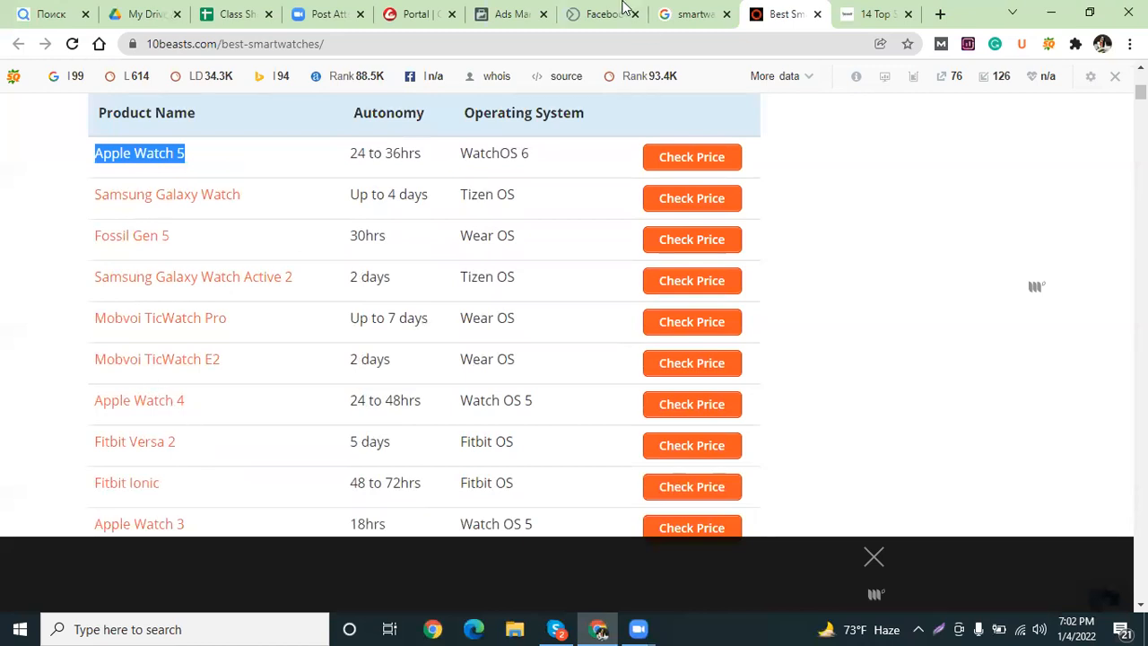
click(691, 13)
Paste 'Apple Watch 5' into the targeting search and add the Apple Watch interest.
click(510, 14)
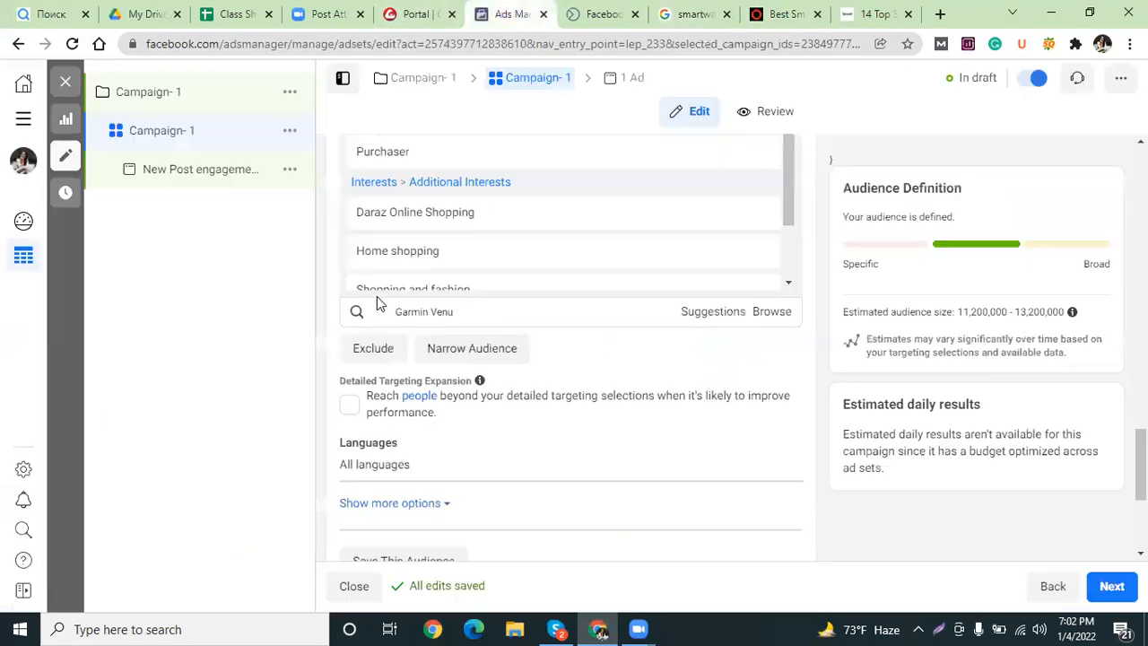
mouse_move(457, 372)
triple_click(462, 314)
key(ctrl+v)
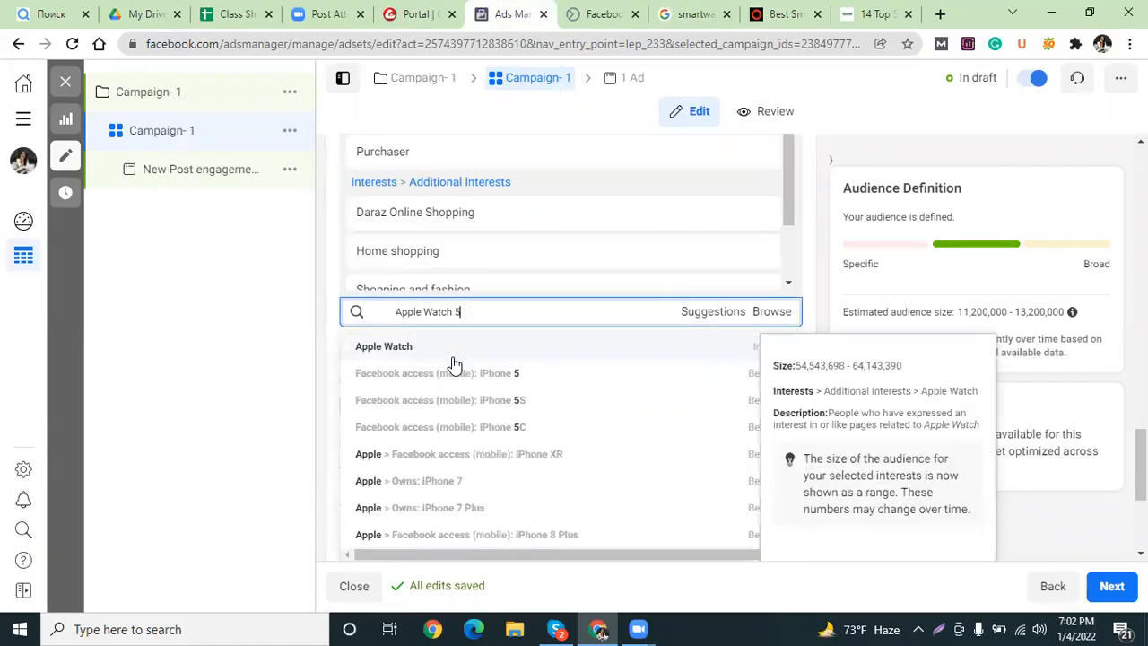
click(390, 348)
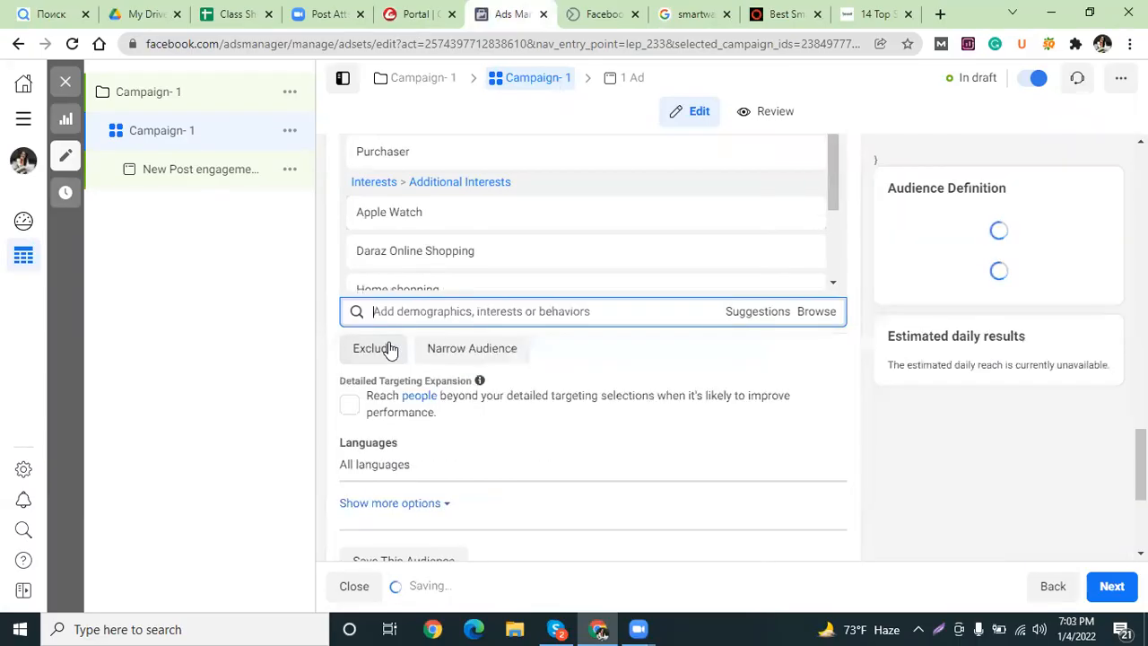
click(863, 13)
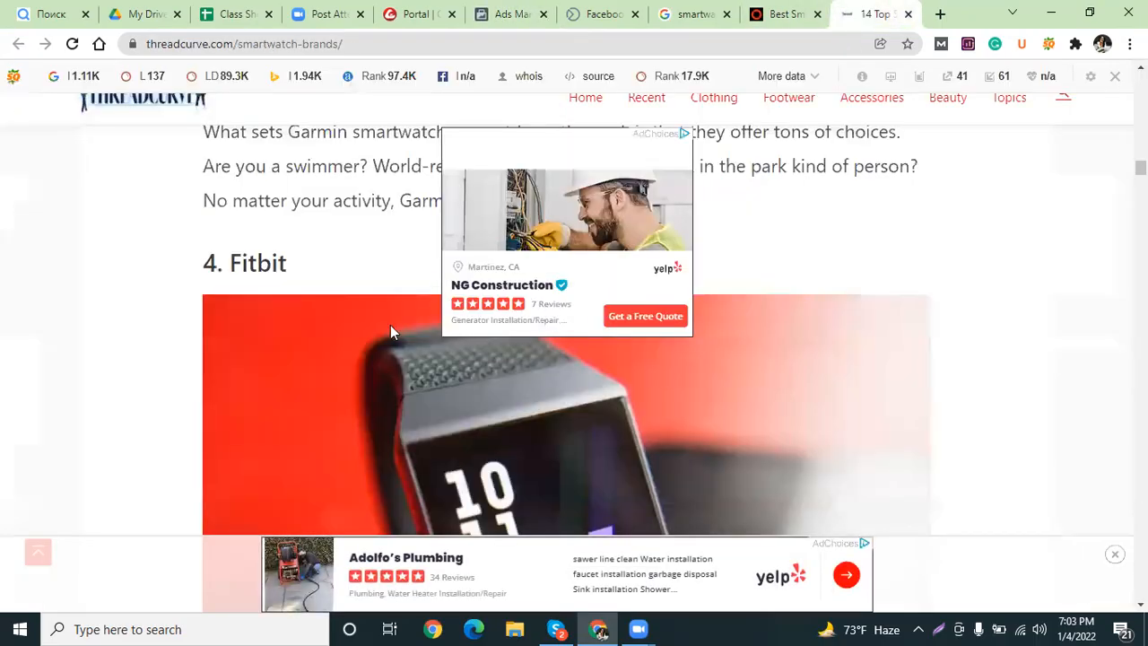
Select 'Fitbit Ionic' in the 10beasts smartwatch comparison table.
key(ctrl+shift+Tab)
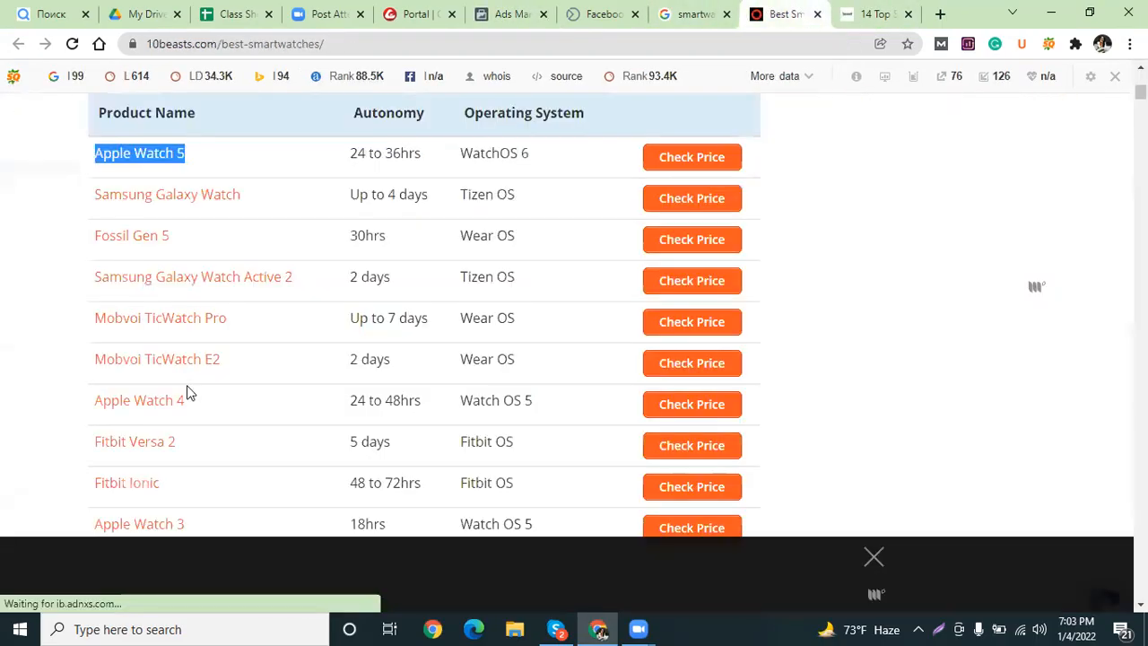
scroll(183, 435, down, 1)
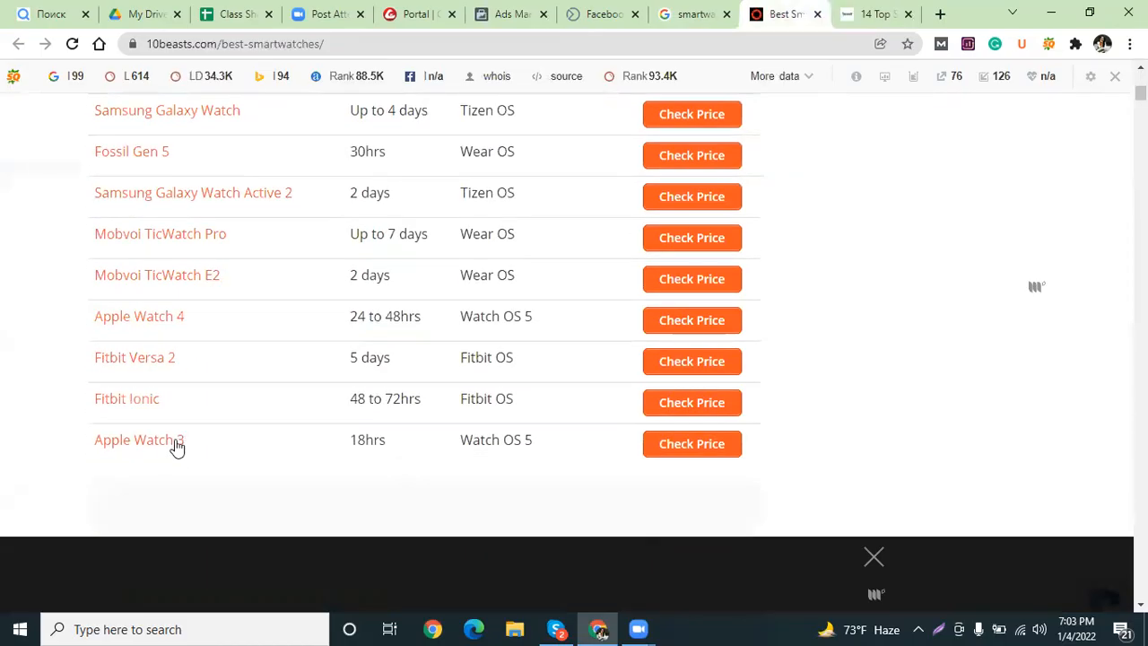
drag(87, 402, 167, 407)
key(ctrl+c)
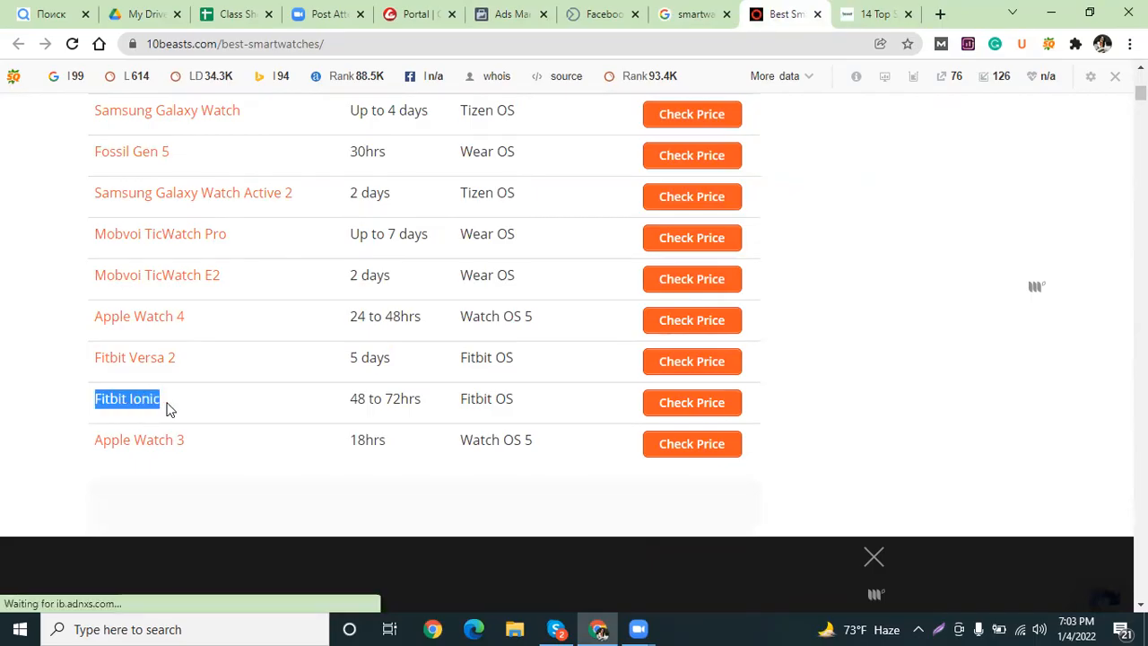
Paste 'Fitbit Ionic' into the detailed targeting search, which returns no results.
click(512, 13)
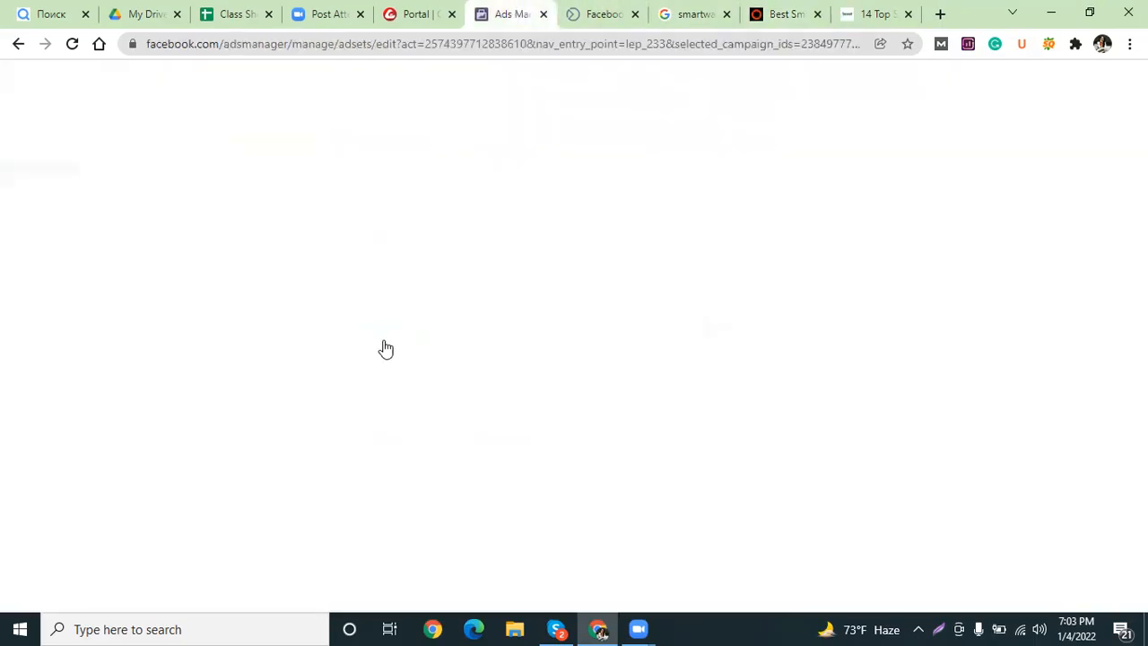
click(388, 311)
key(ctrl+v)
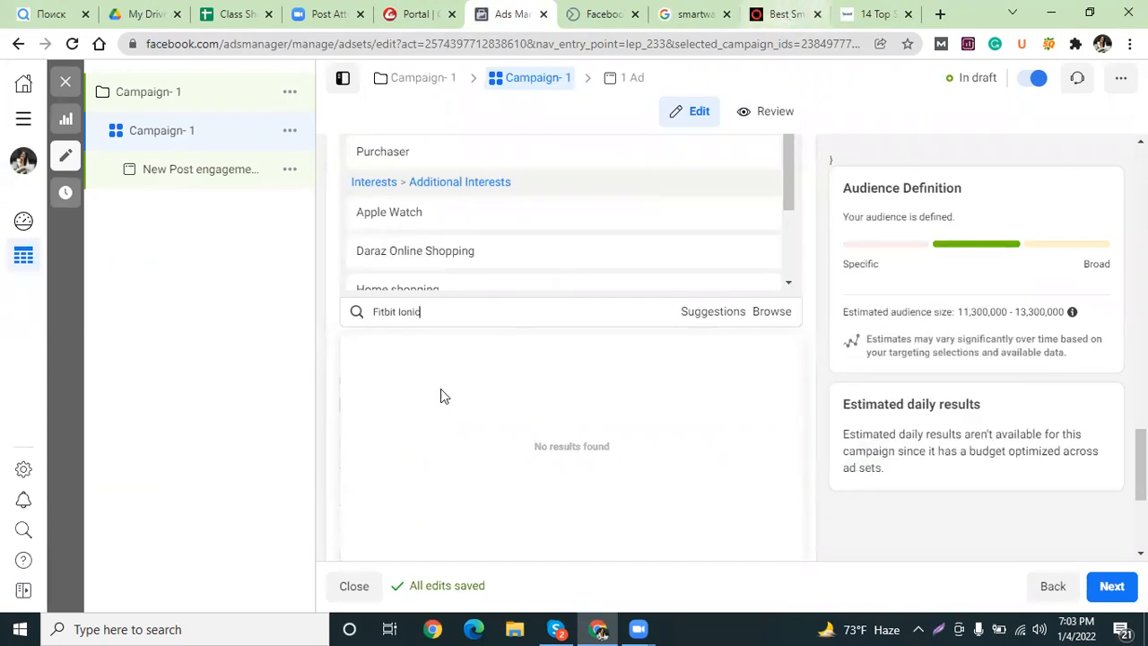
drag(431, 314, 375, 316)
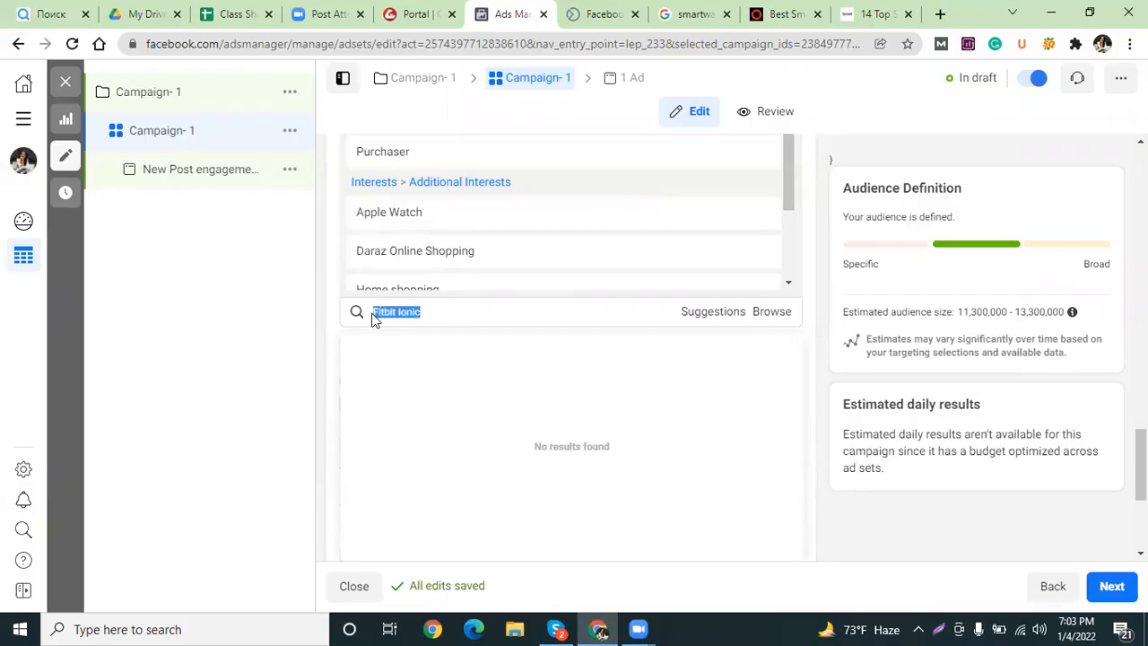
click(786, 15)
Copy 'Apple Watch 3' from the 10beasts.com top-ten smartwatch list and return to Ads Manager.
scroll(354, 378, down, 6)
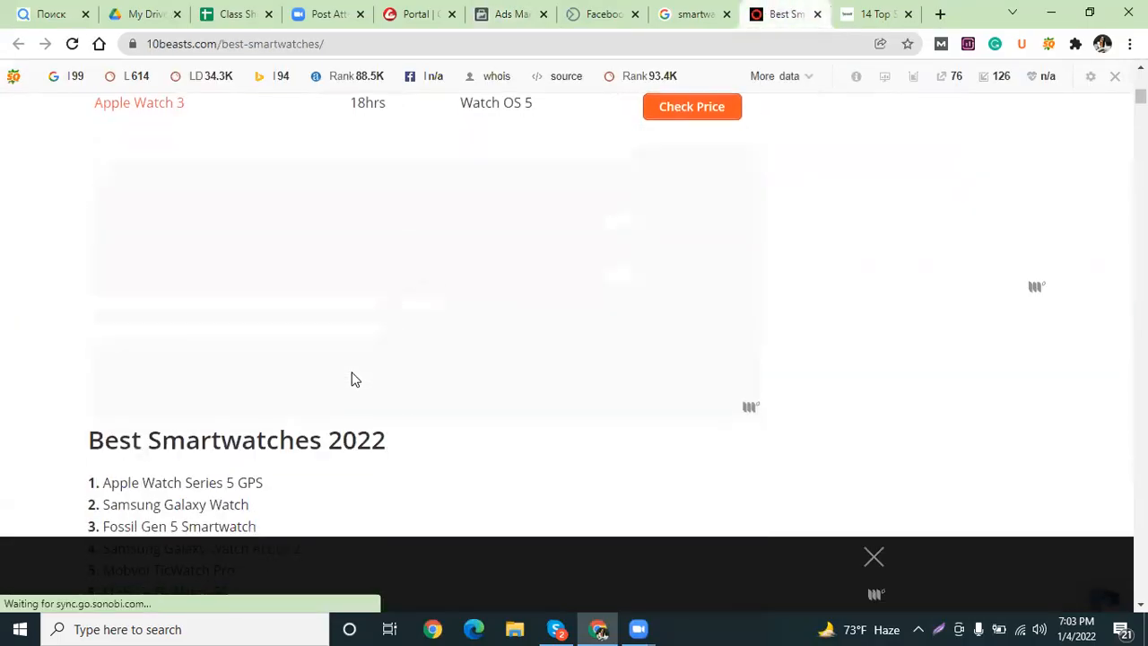
drag(215, 433, 114, 429)
key(ctrl+c)
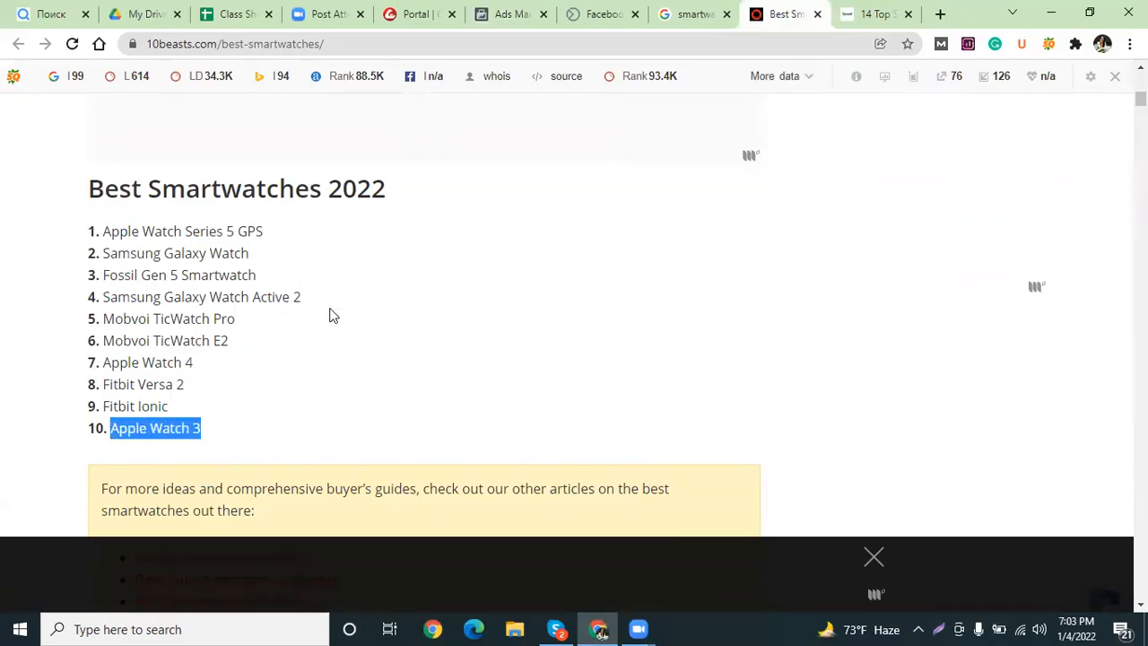
click(704, 11)
Search detailed targeting for 'Apple Watch 3', find no matching interest, and clear the search.
click(507, 14)
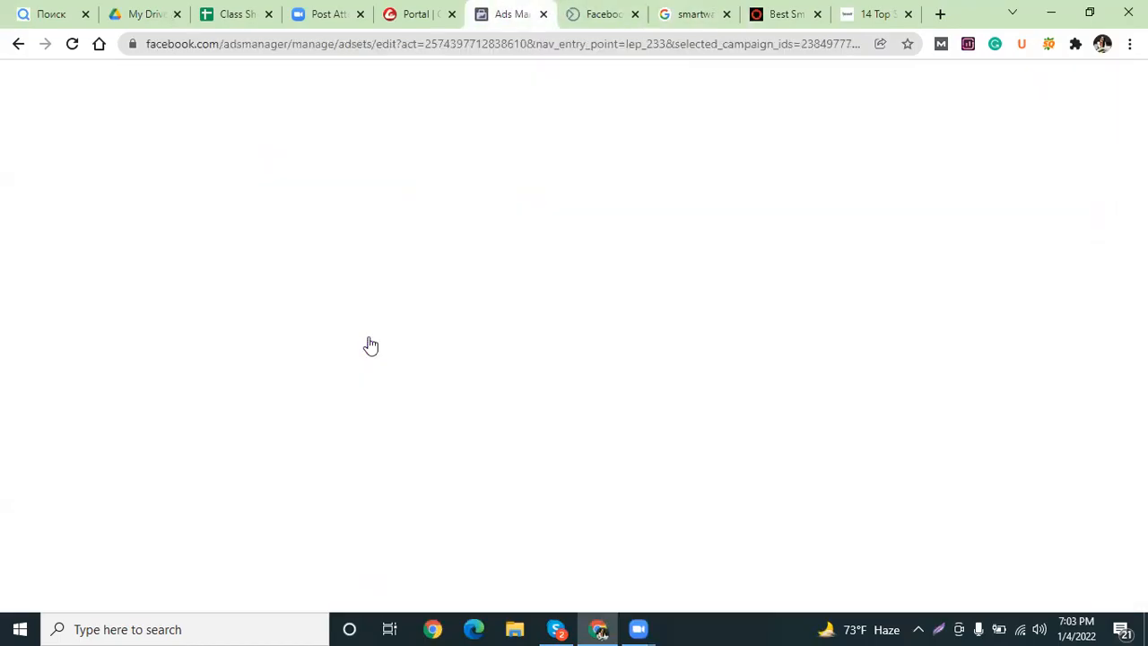
key(ctrl+v)
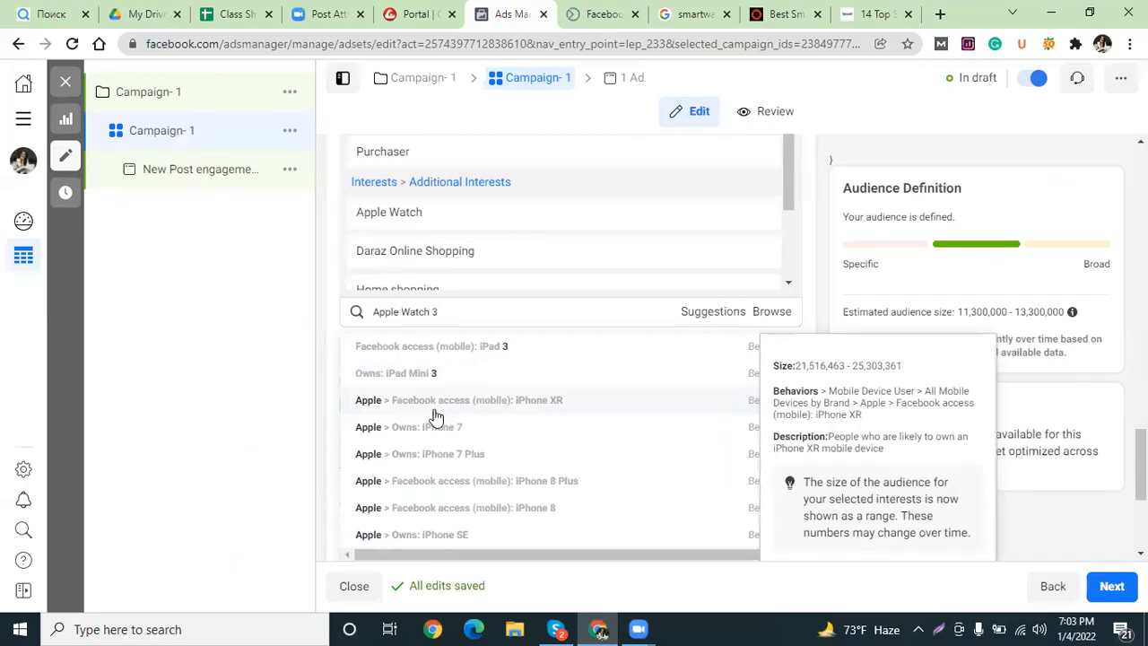
click(272, 350)
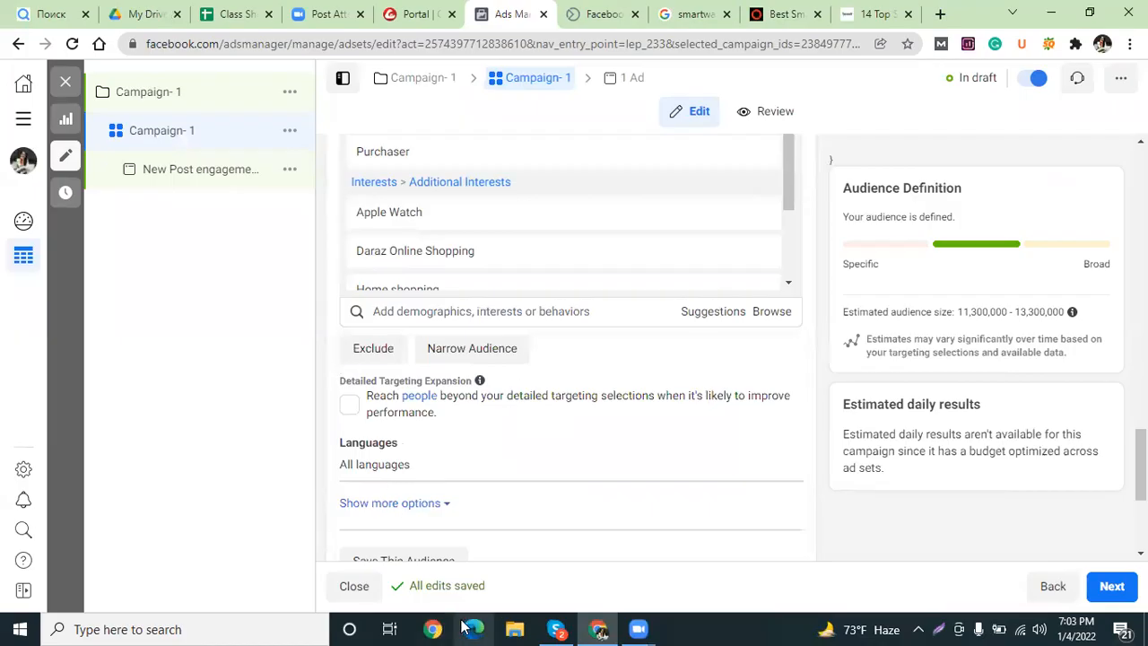
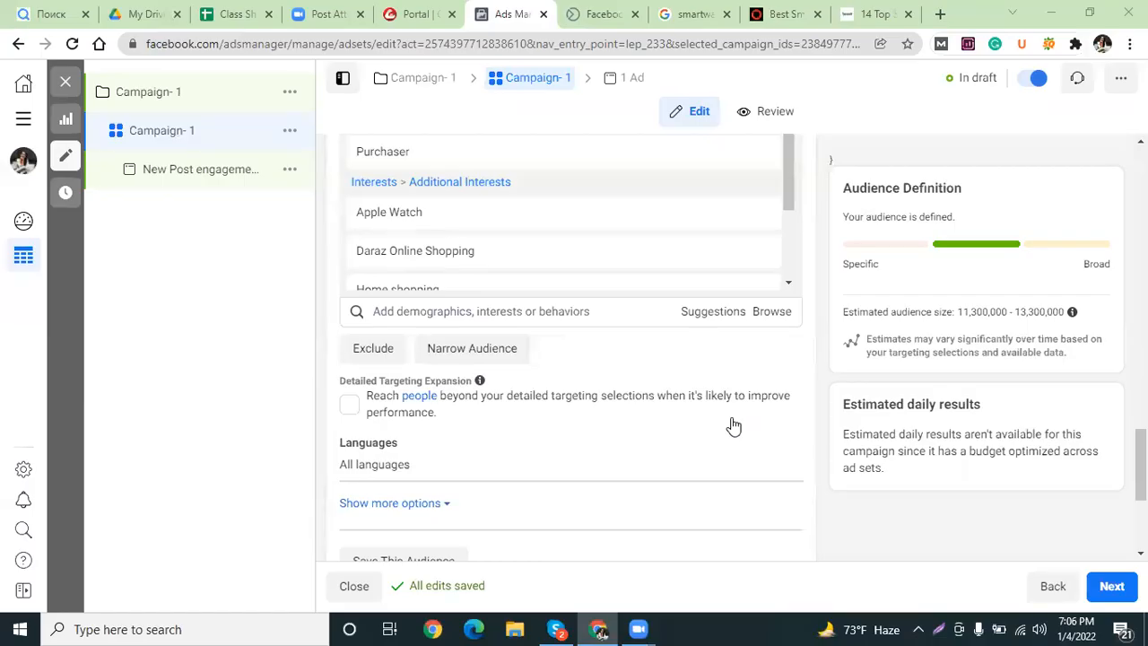
Look back over the Detailed Targeting list, then switch to the Google 'smartwatch brands' results.
scroll(730, 428, up, 1)
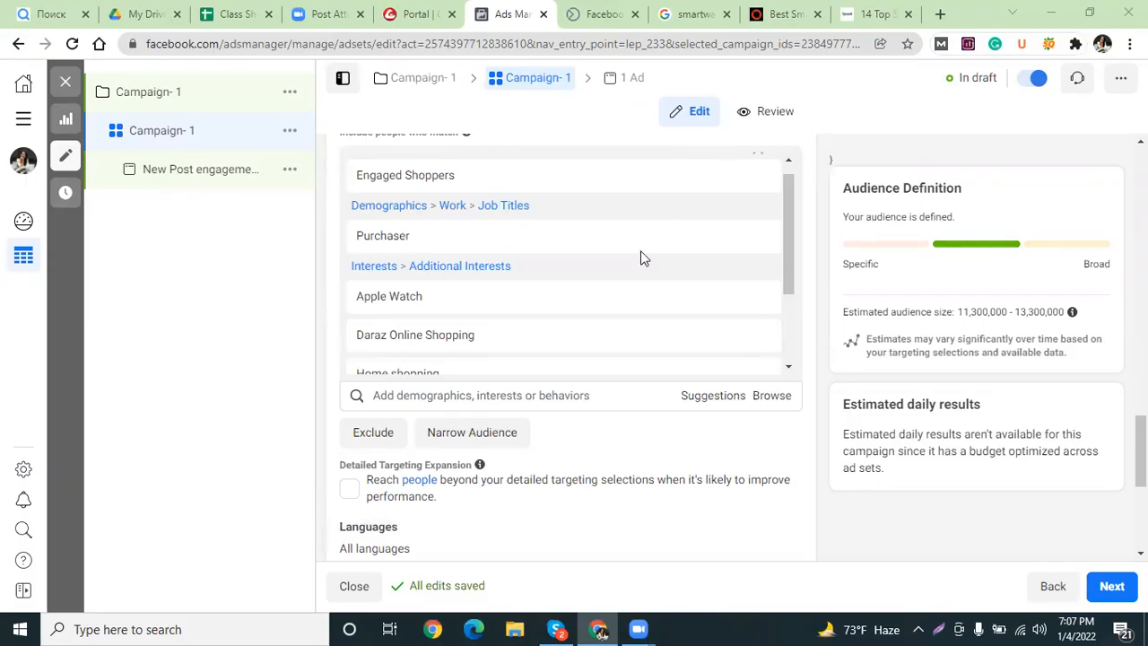
mouse_move(588, 328)
scroll(590, 323, down, 2)
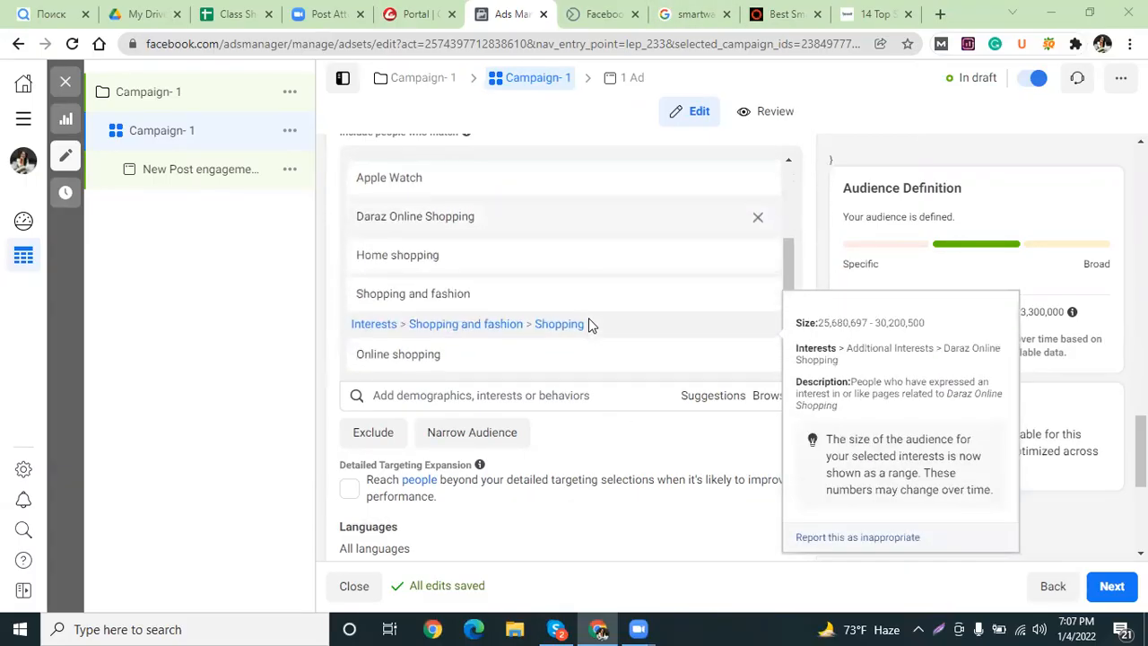
scroll(535, 373, down, 3)
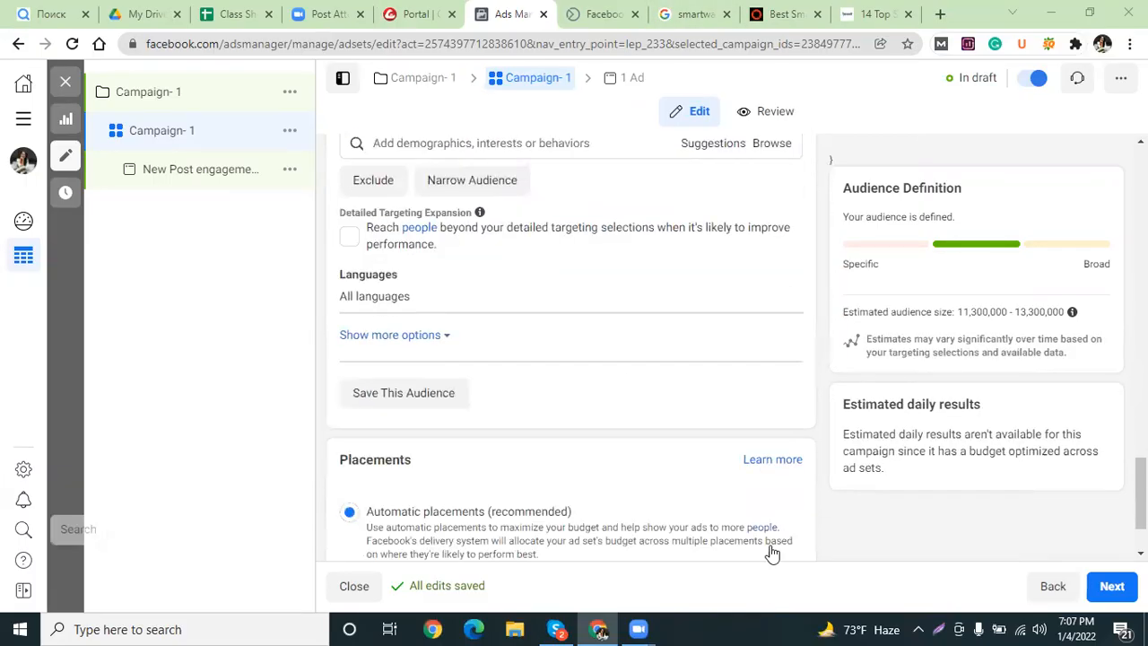
scroll(506, 372, up, 2)
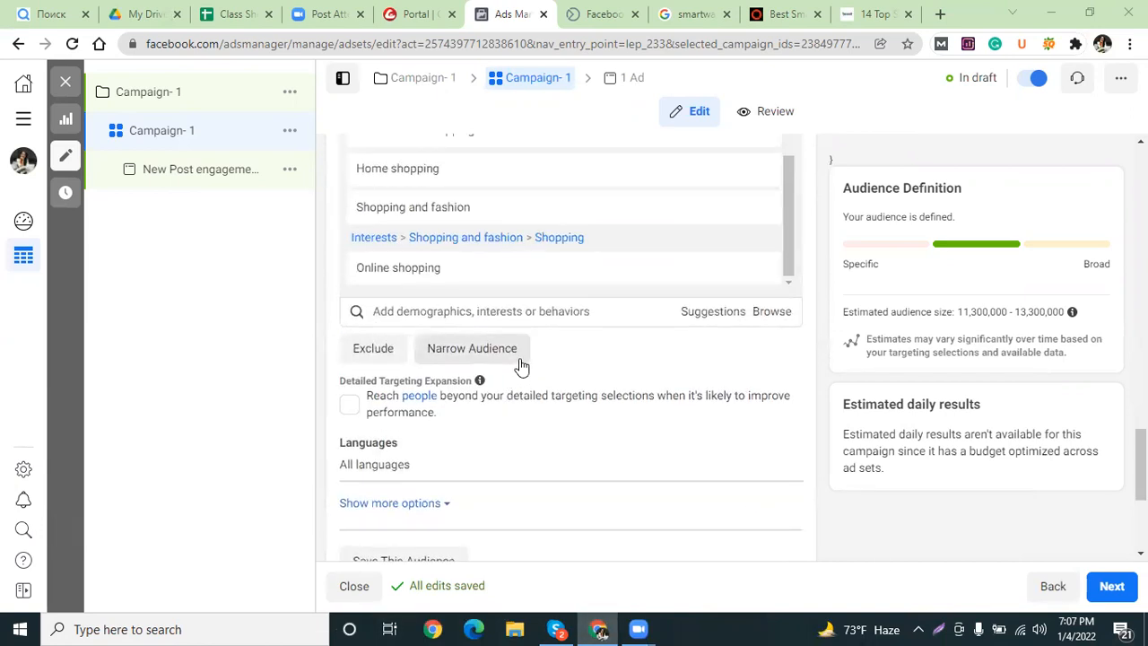
scroll(511, 394, down, 1)
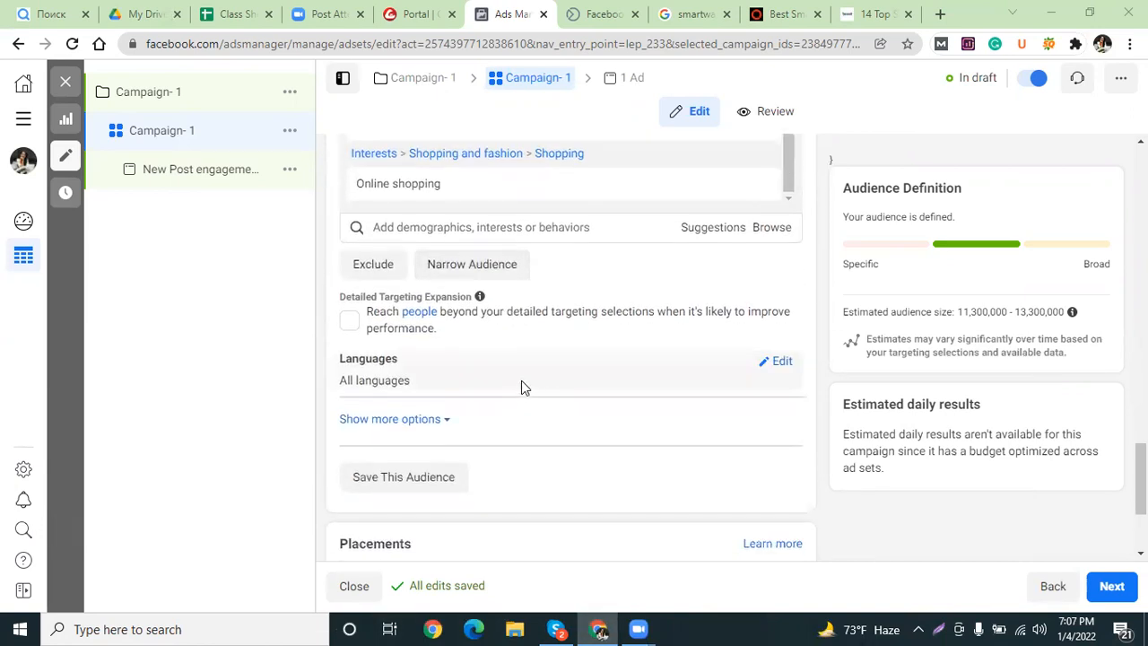
scroll(535, 368, up, 1)
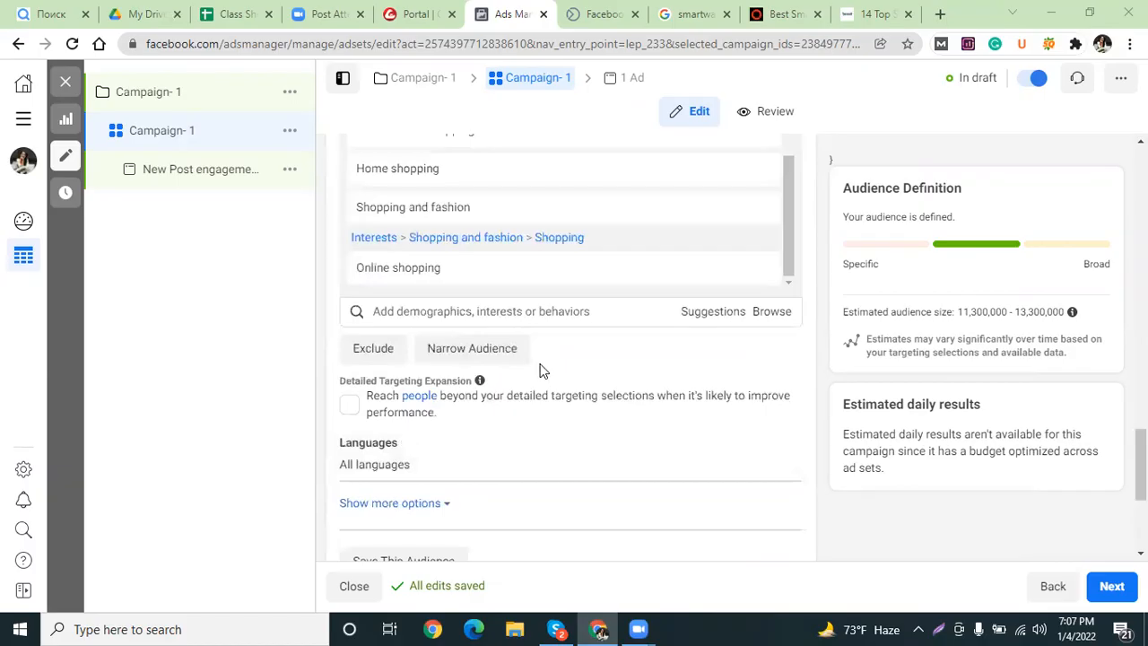
scroll(544, 368, up, 1)
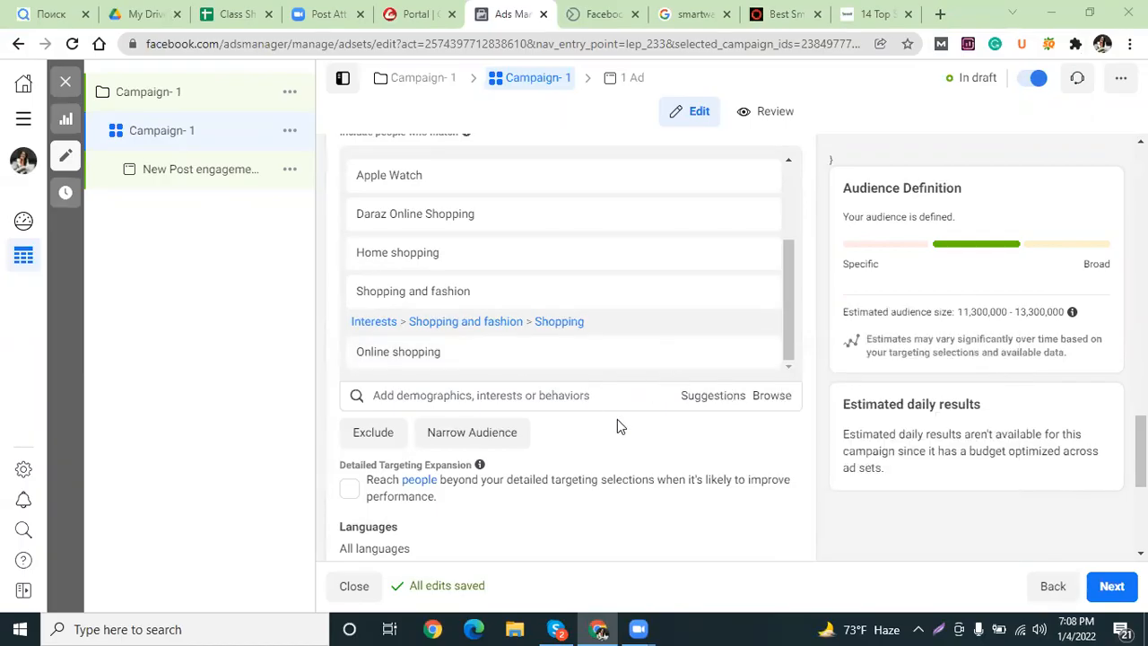
scroll(626, 415, down, 1)
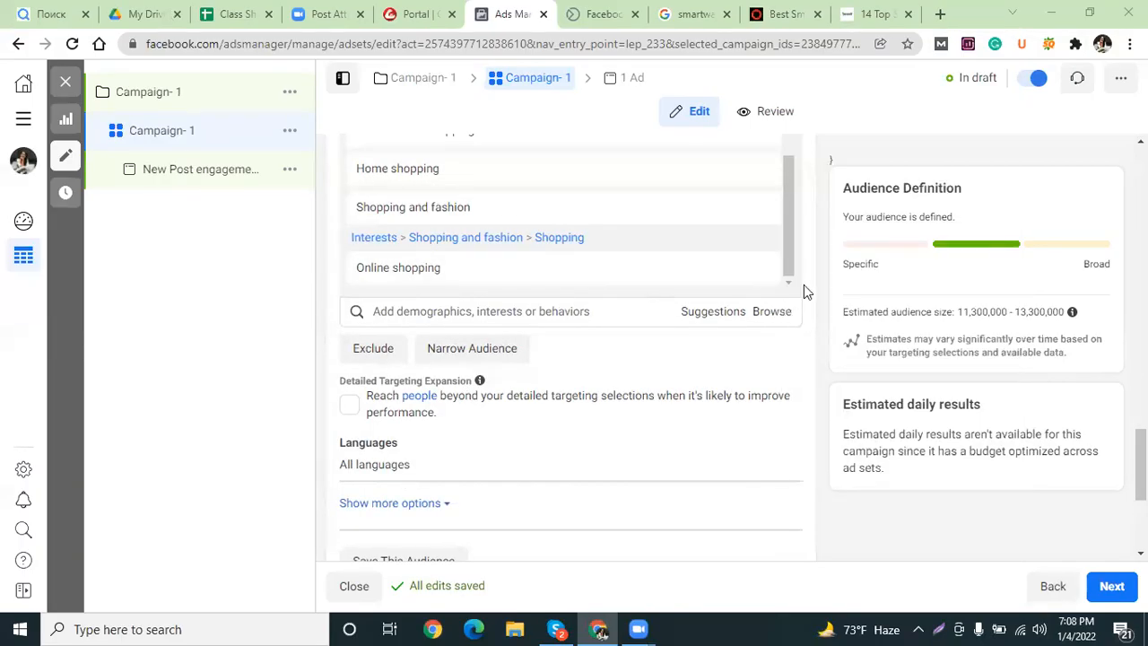
scroll(642, 338, down, 1)
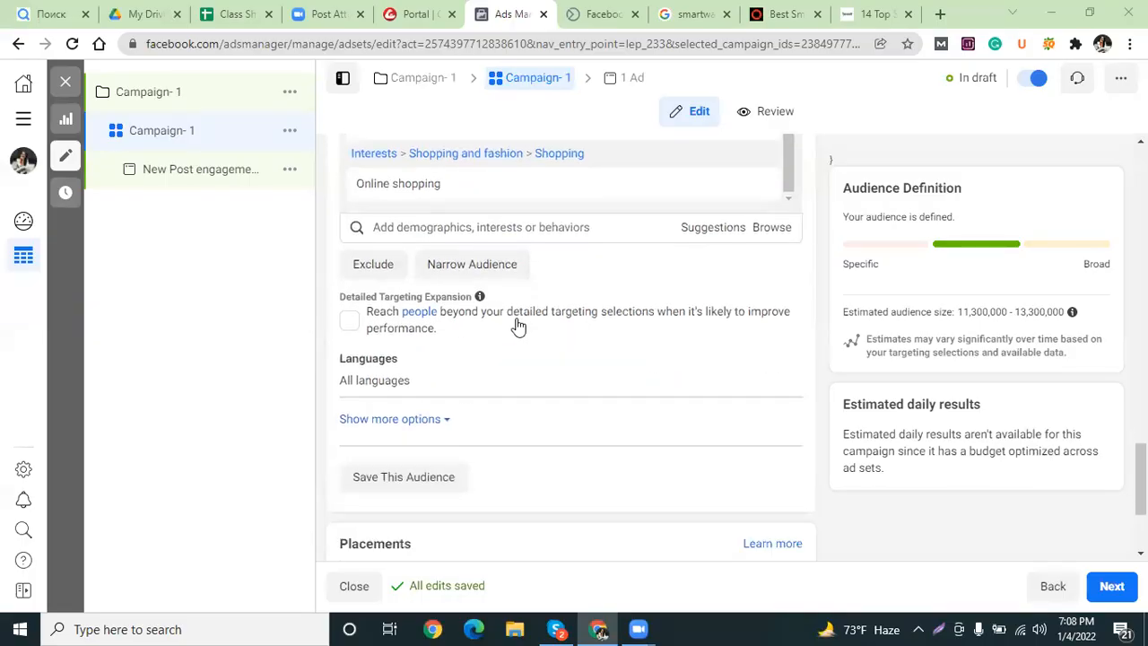
scroll(830, 314, down, 1)
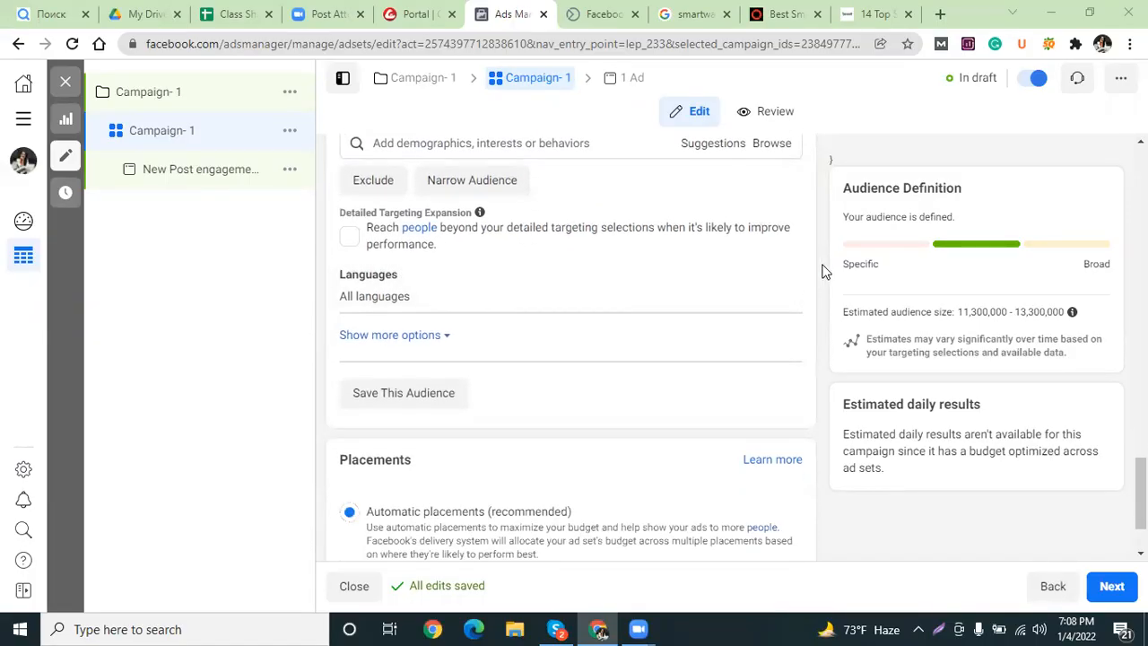
scroll(826, 269, down, 1)
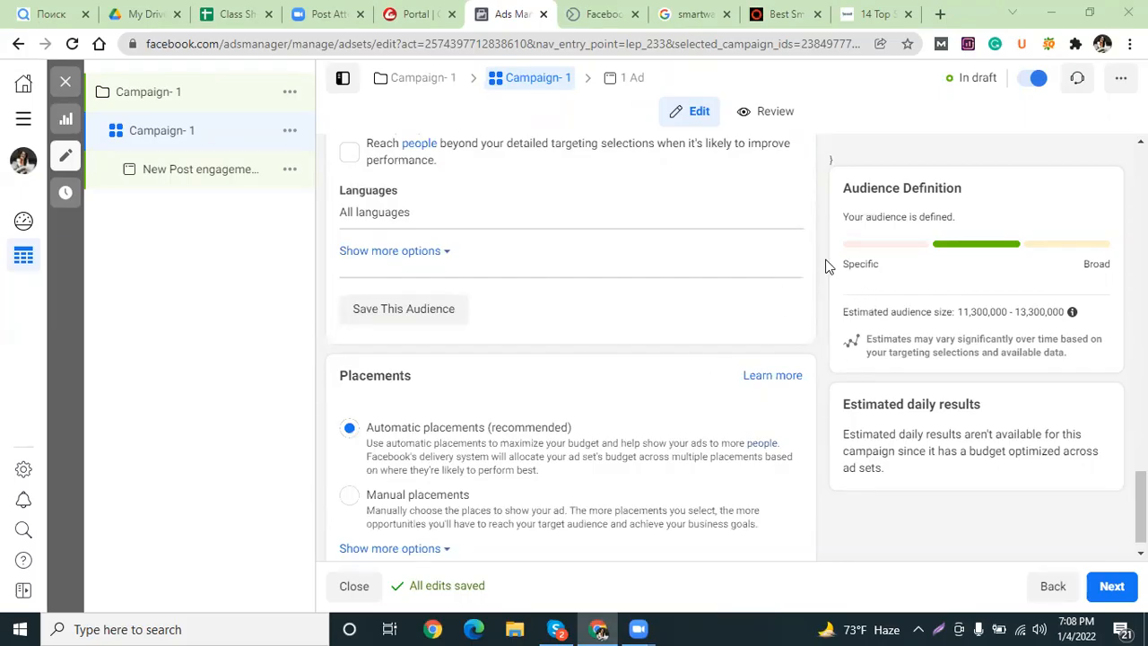
scroll(825, 263, down, 1)
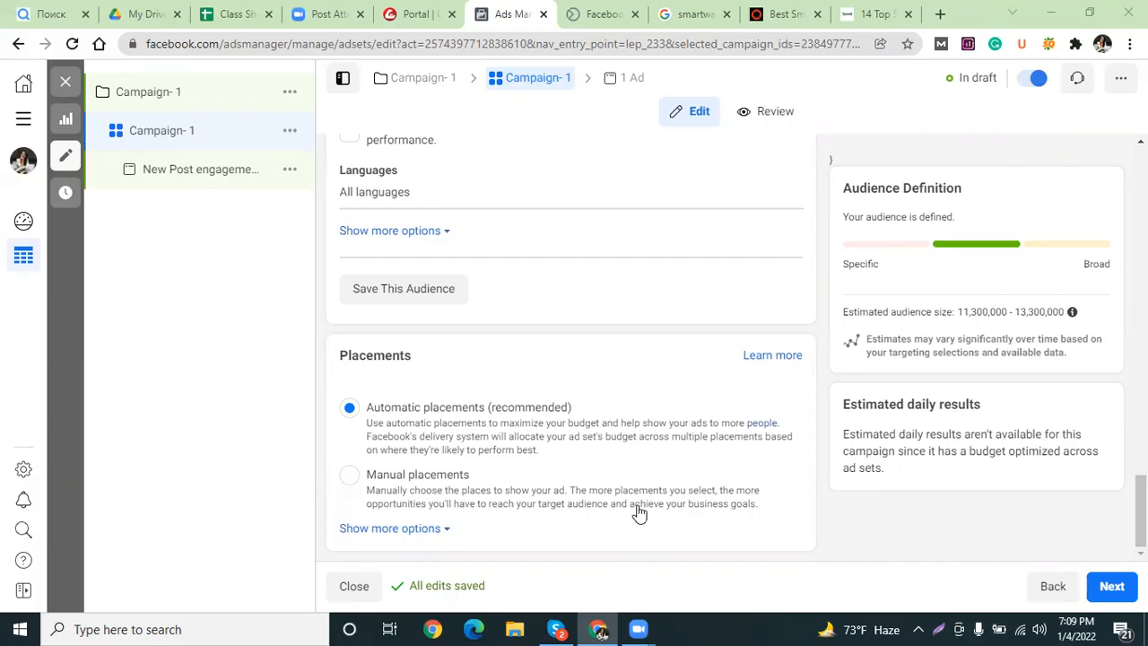
scroll(688, 454, up, 1)
scroll(688, 455, up, 1)
scroll(628, 422, down, 1)
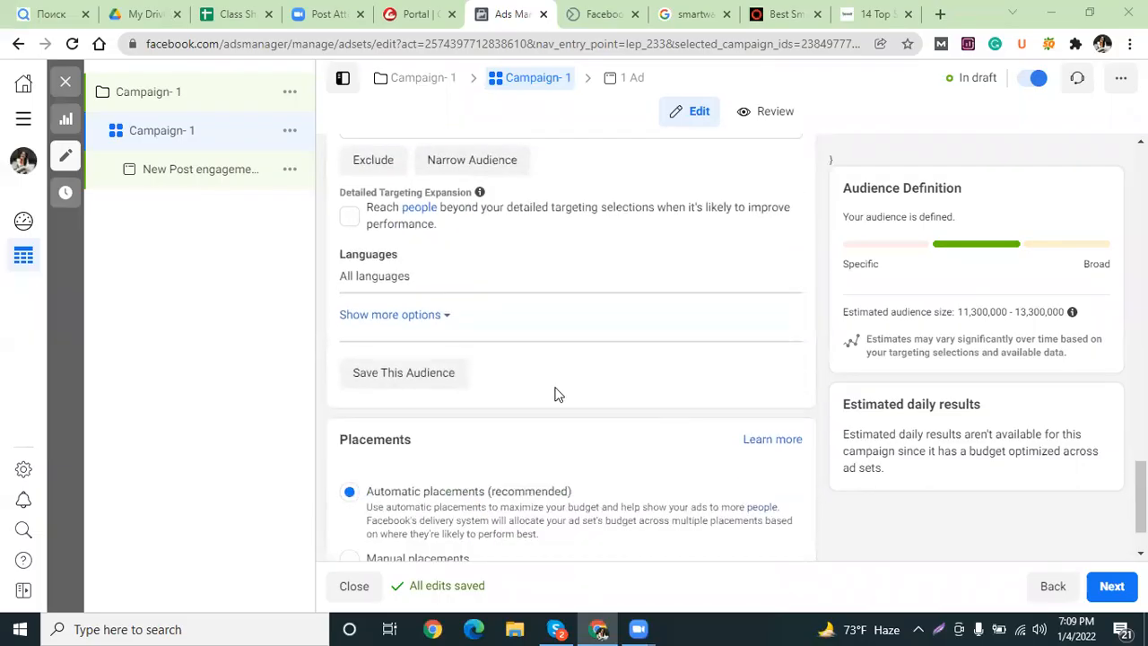
scroll(379, 269, up, 3)
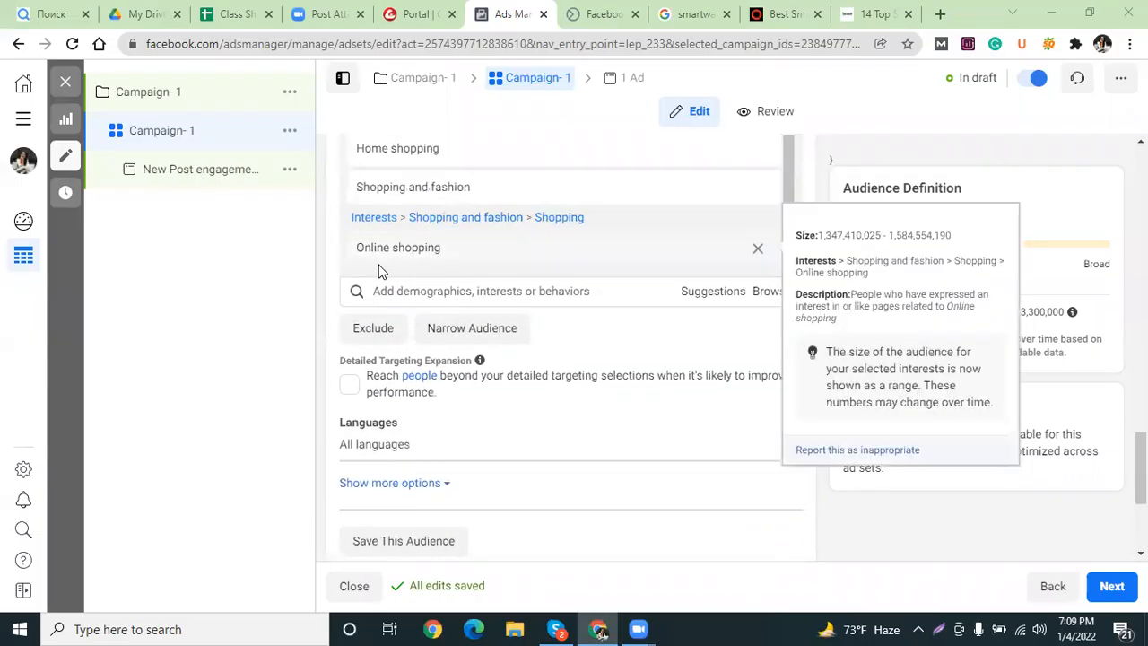
scroll(365, 406, up, 2)
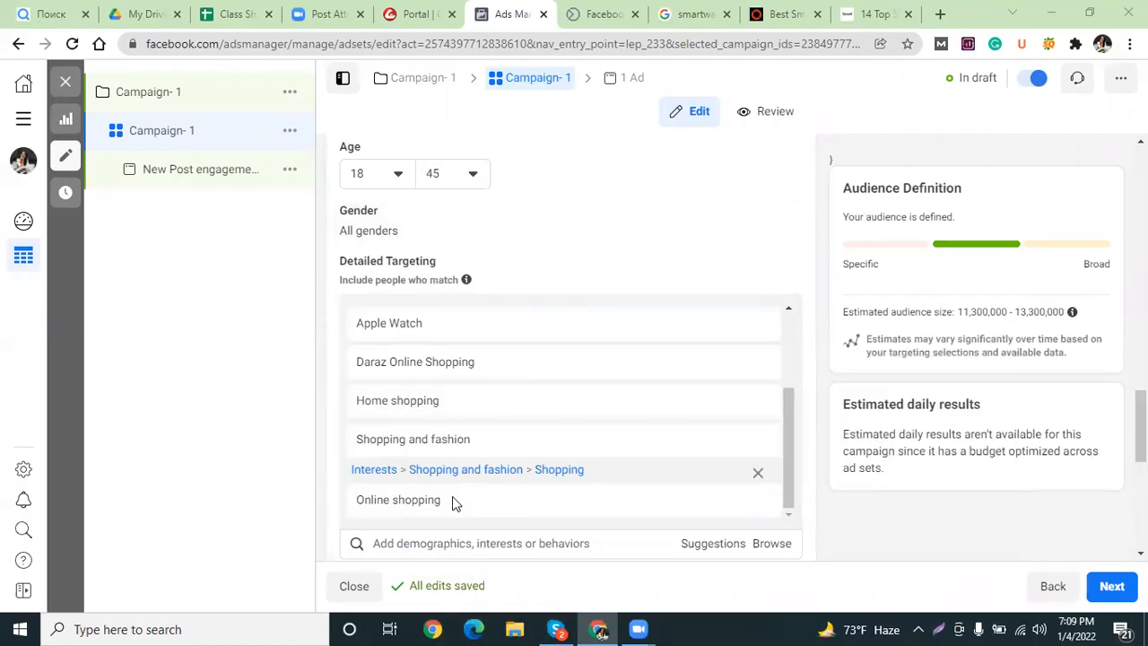
scroll(501, 408, down, 1)
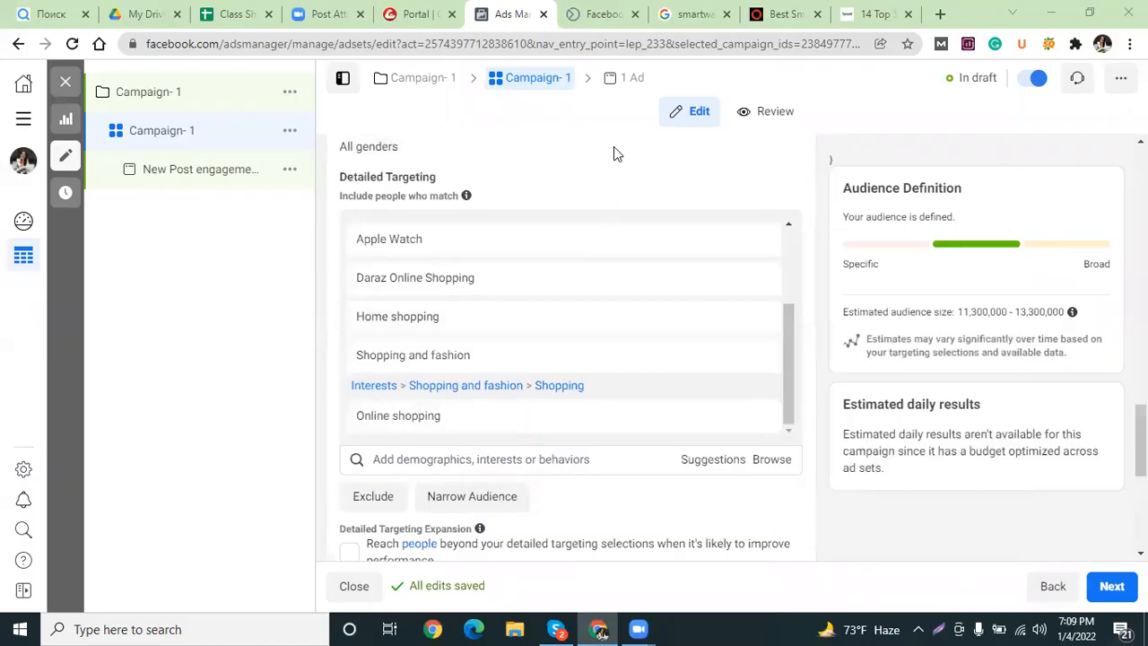
click(691, 13)
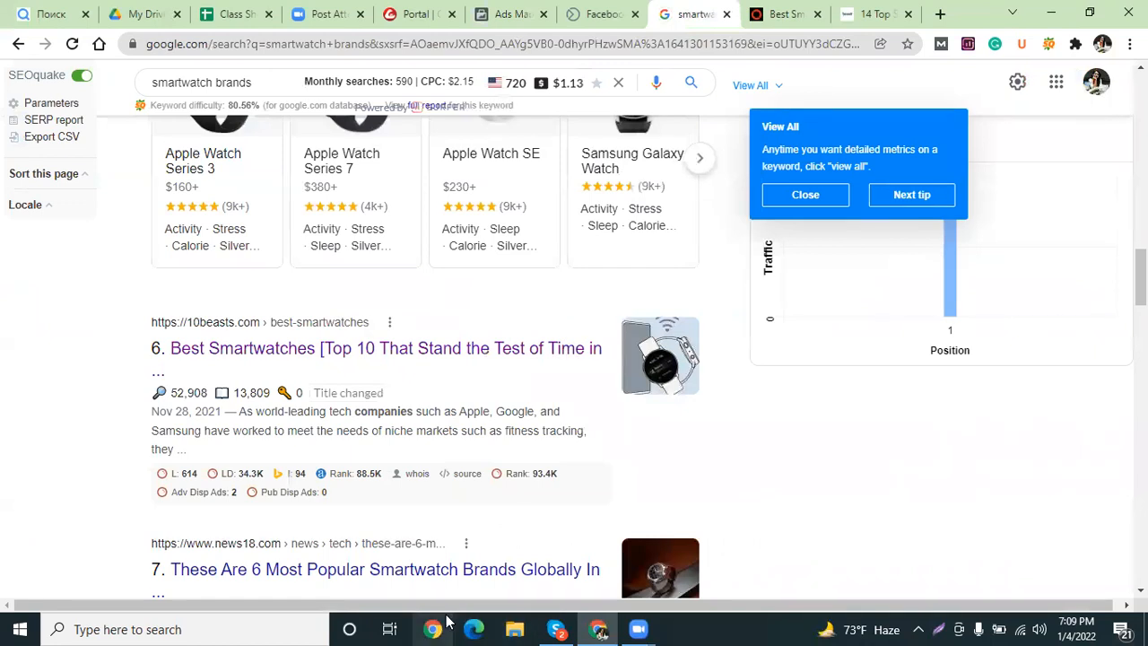
Return from Google to the Ads Manager ad set's detailed targeting interests.
click(511, 14)
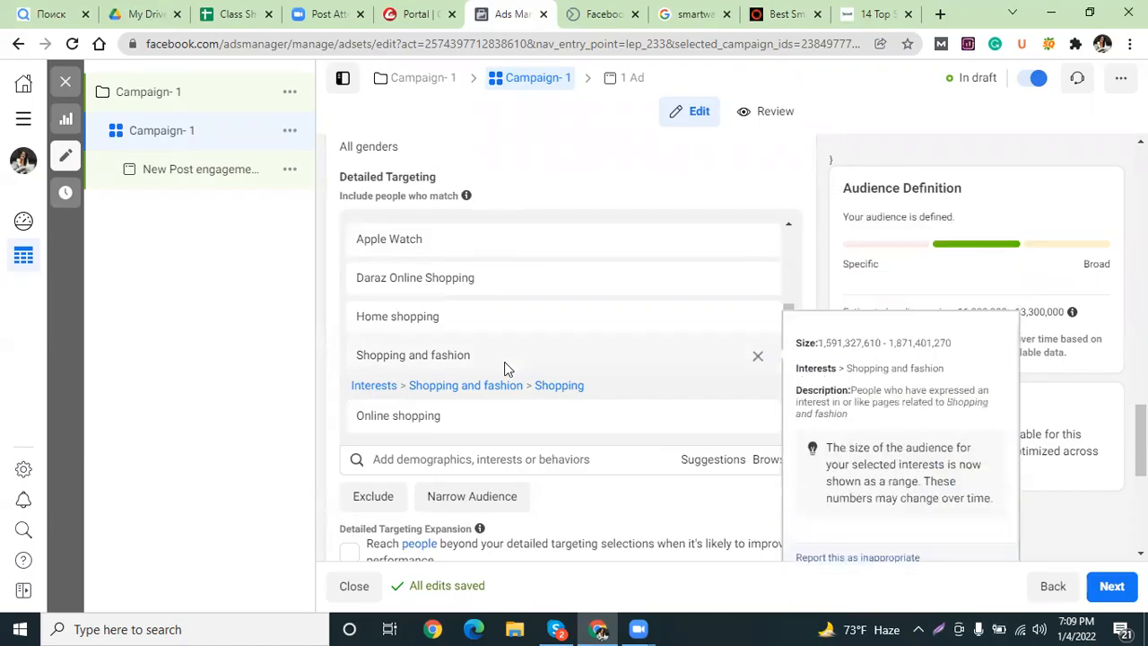
scroll(505, 366, down, 2)
mouse_move(459, 375)
scroll(458, 375, up, 2)
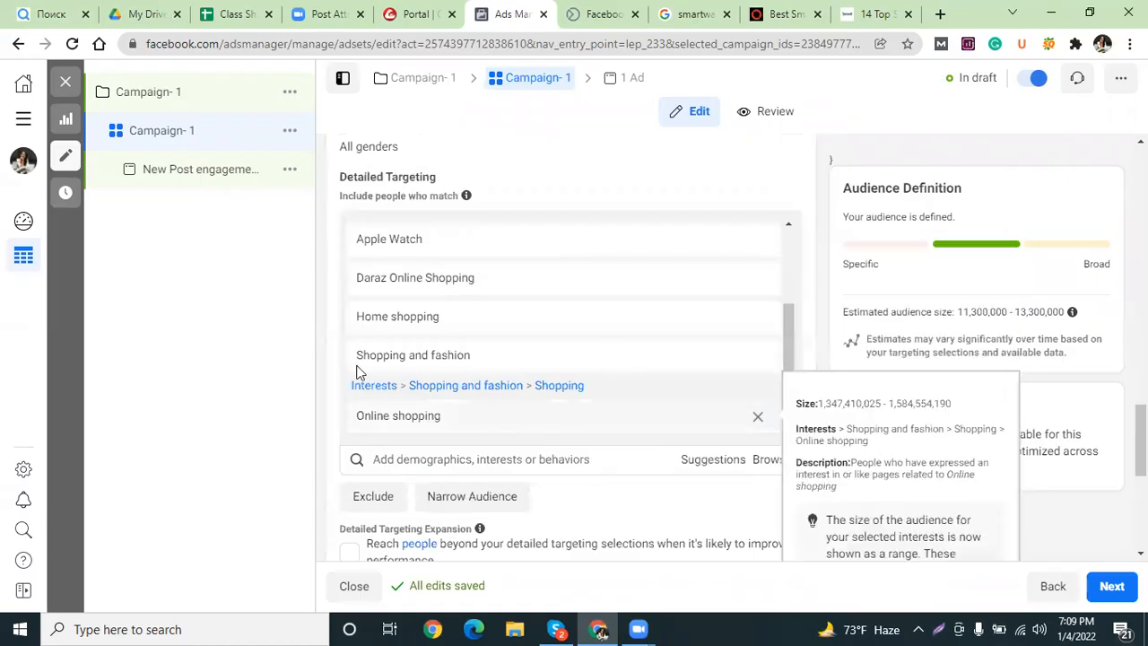
scroll(699, 353, up, 2)
scroll(648, 361, down, 2)
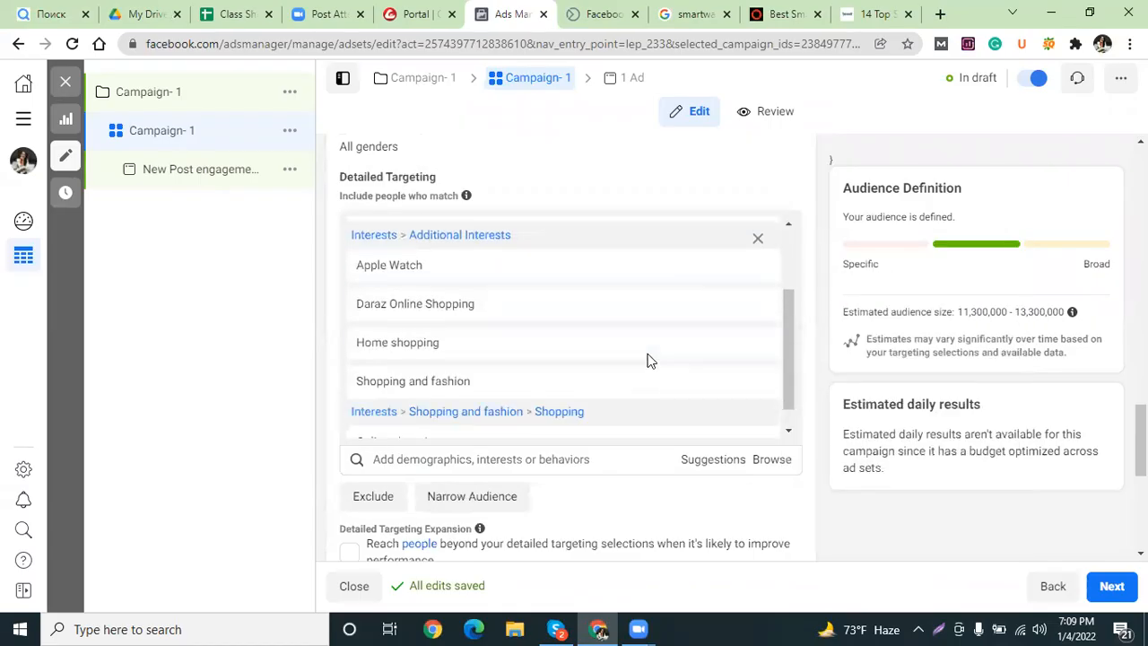
scroll(522, 368, up, 1)
scroll(526, 367, up, 2)
scroll(574, 371, down, 7)
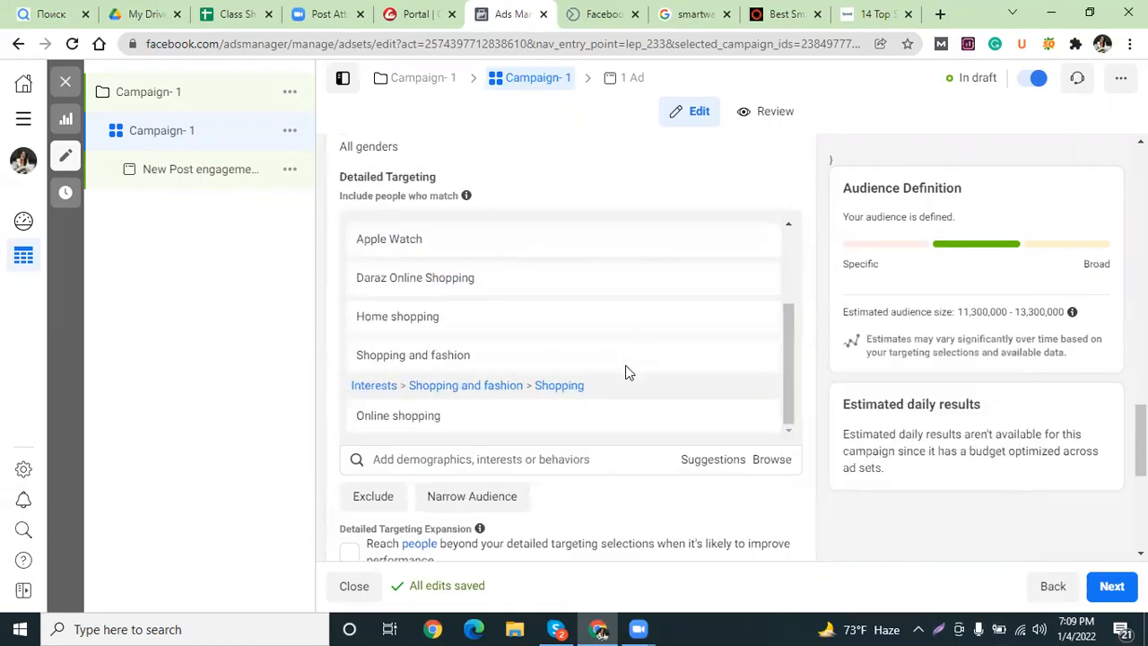
scroll(496, 411, up, 2)
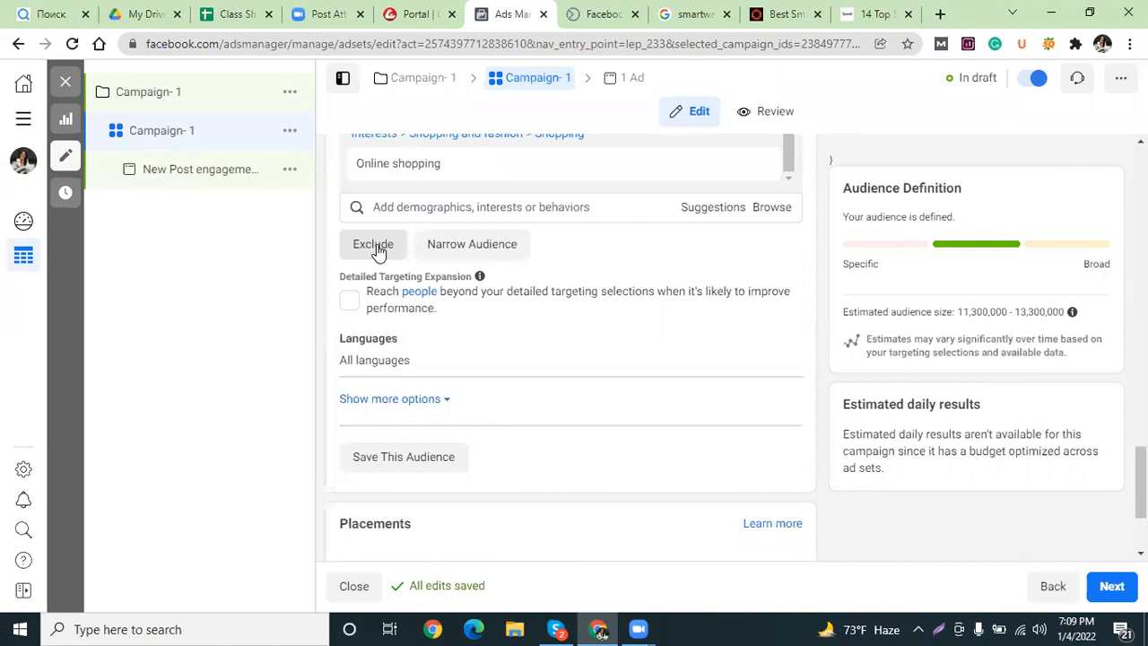
mouse_move(409, 165)
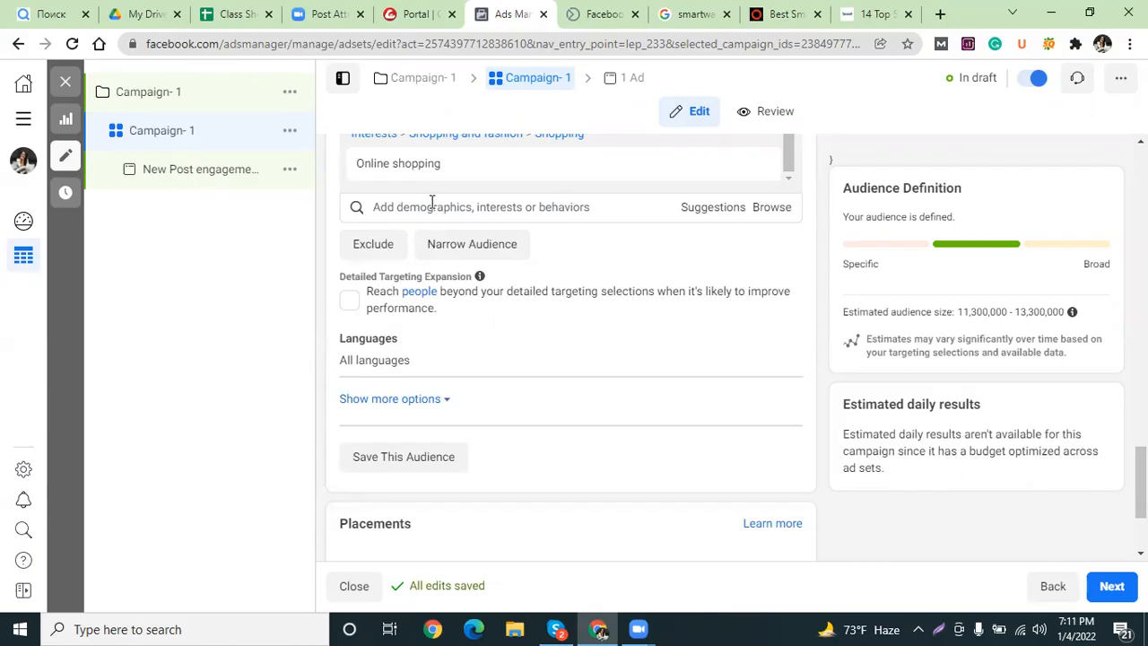
Start an Exclude people search with 'jualary', then clear the misspelled term.
click(375, 245)
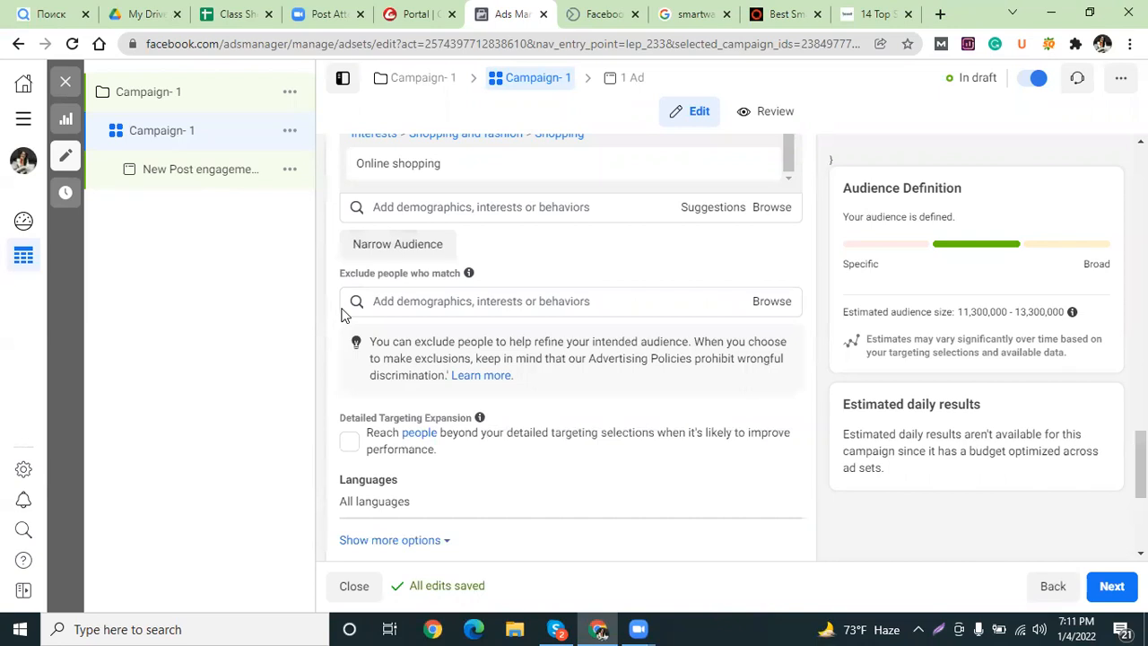
click(385, 302)
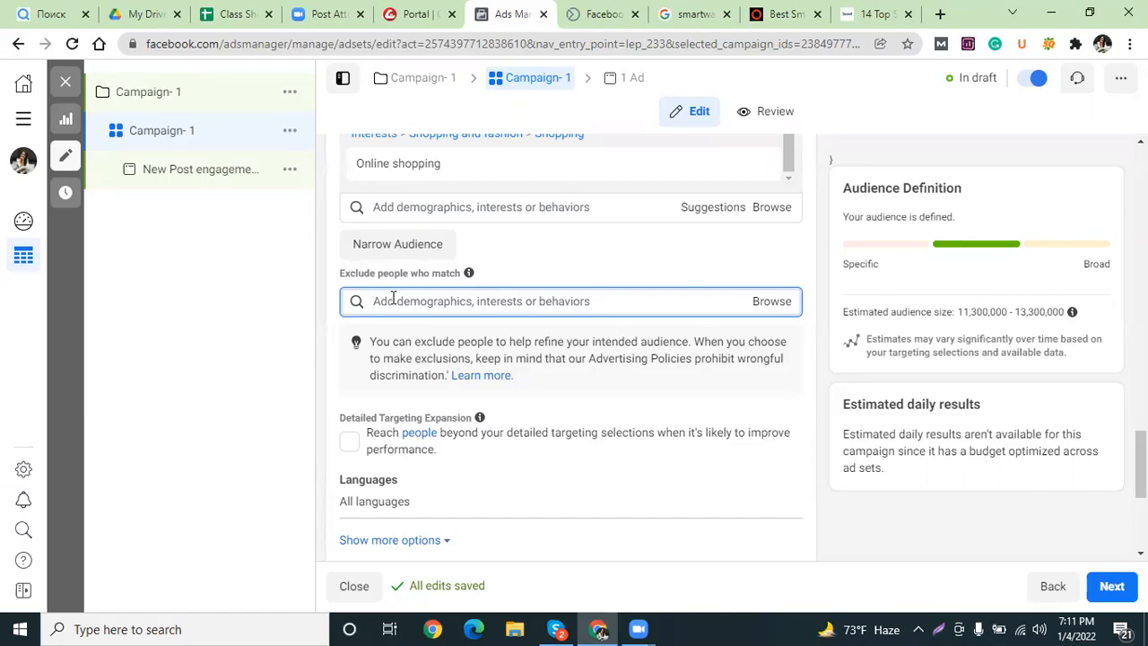
text(ju)
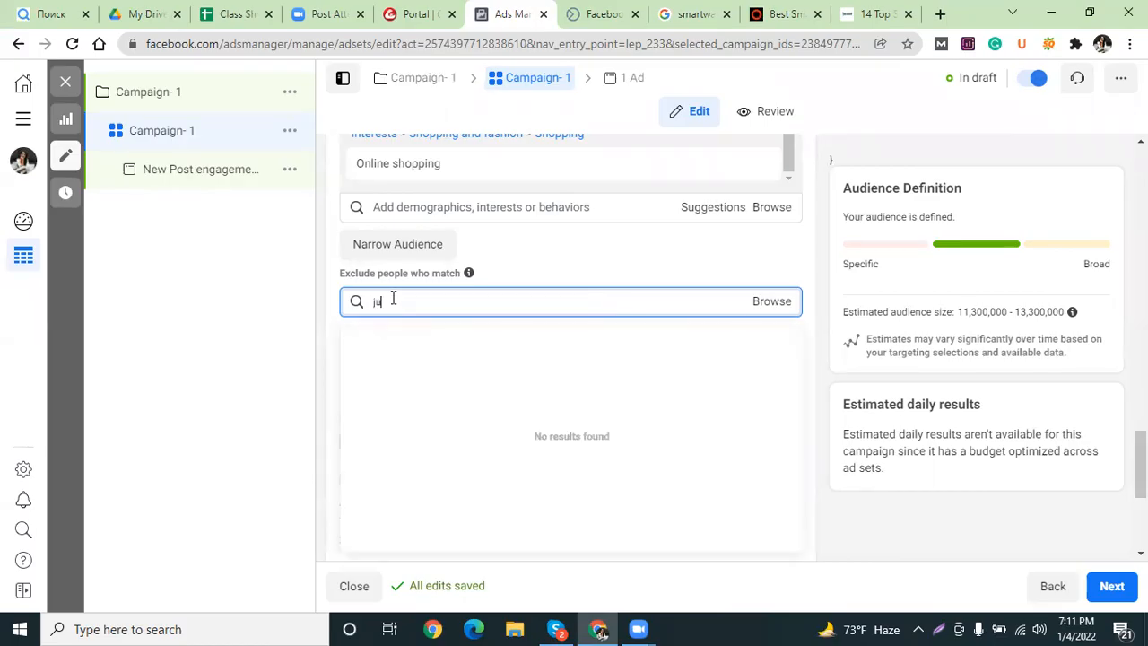
text(alery)
right_click(392, 301)
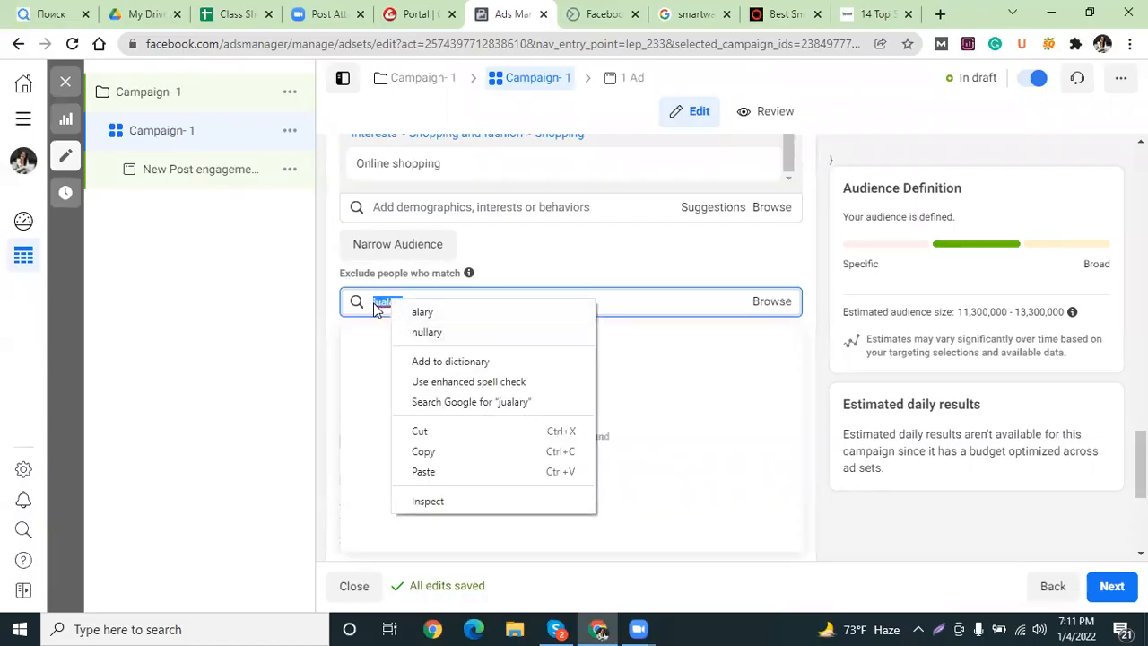
click(383, 304)
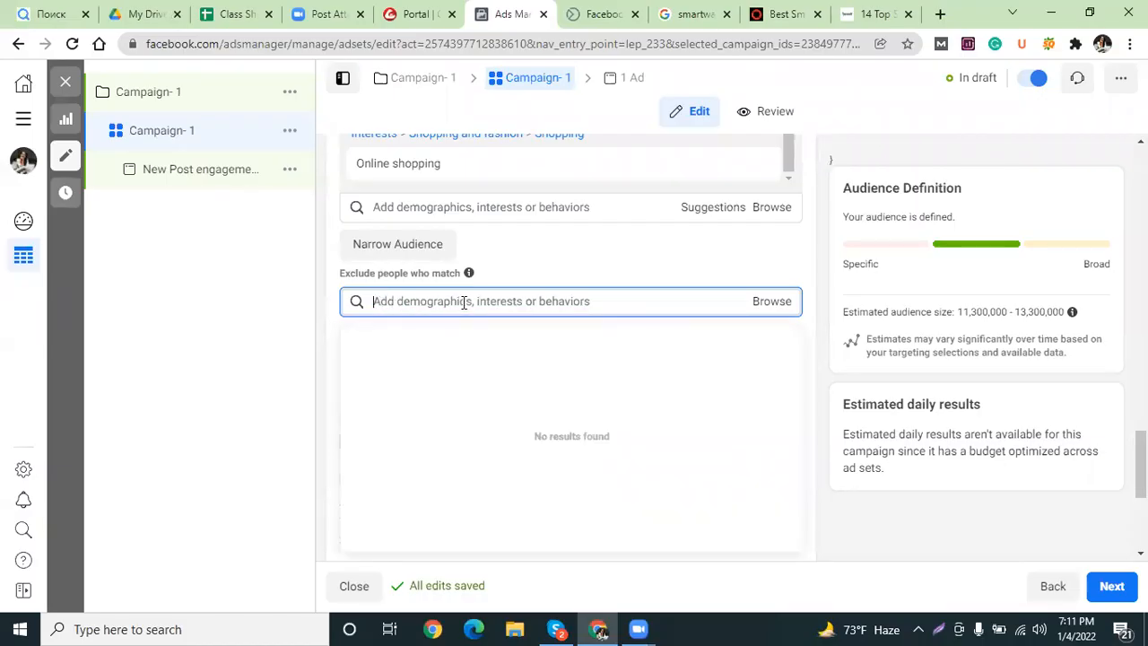
scroll(449, 301, up, 3)
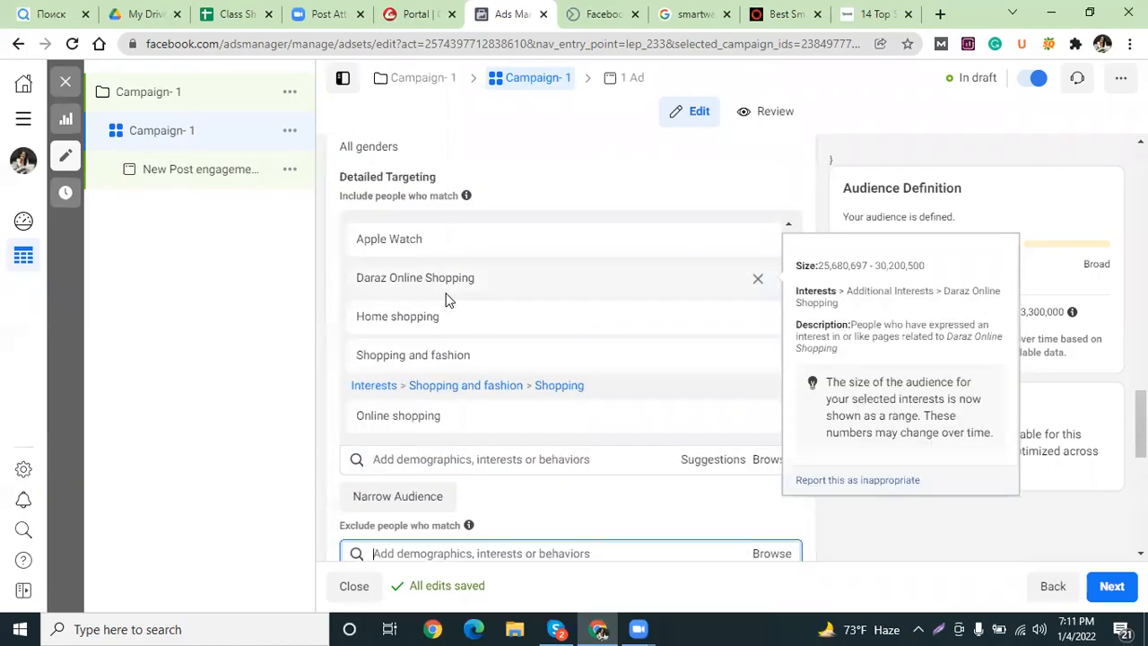
scroll(449, 301, down, 4)
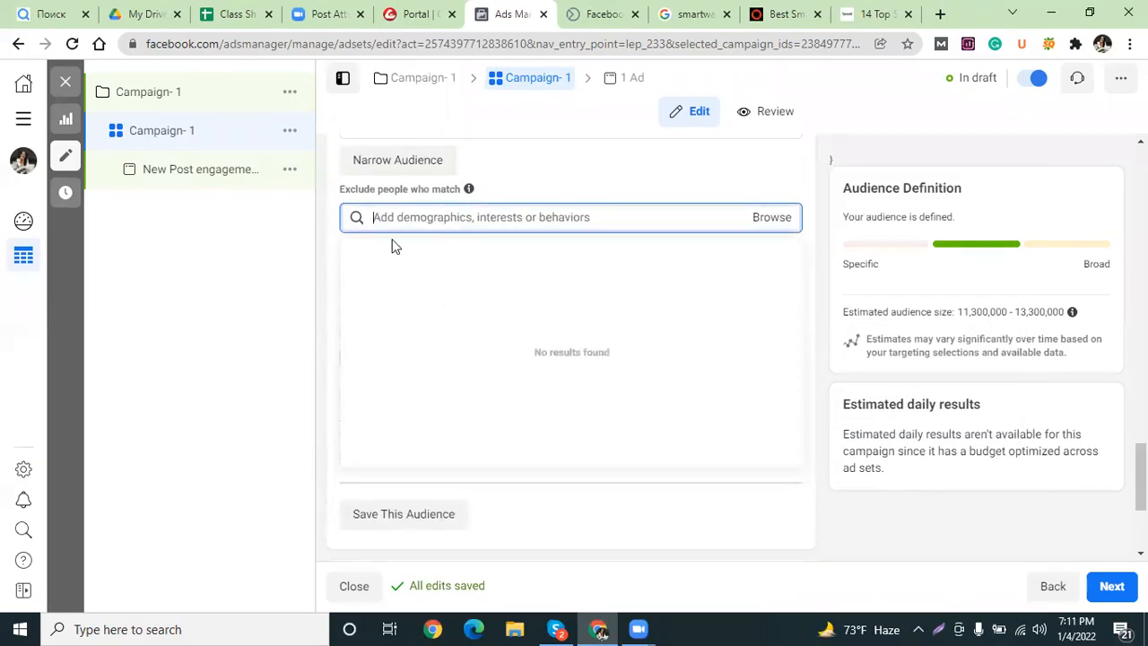
Retype the term as 'joualary' and accept the spellcheck correction 'jocularly', which finds no matches.
text(jou)
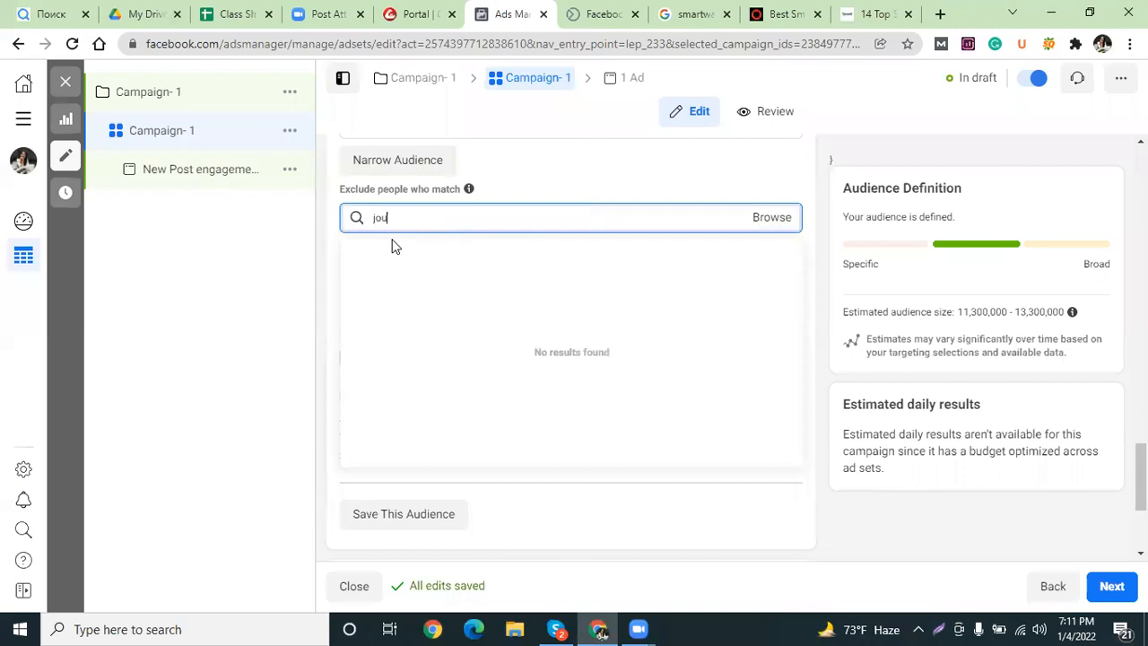
key(BackSpace)
key(BackSpace)
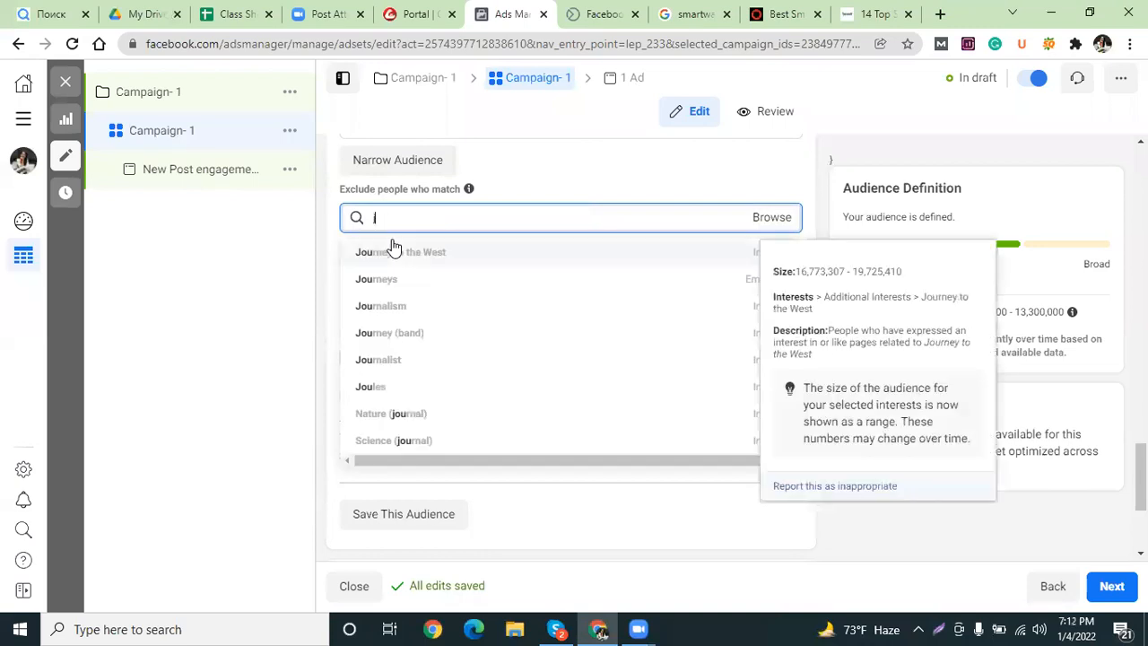
key(BackSpace)
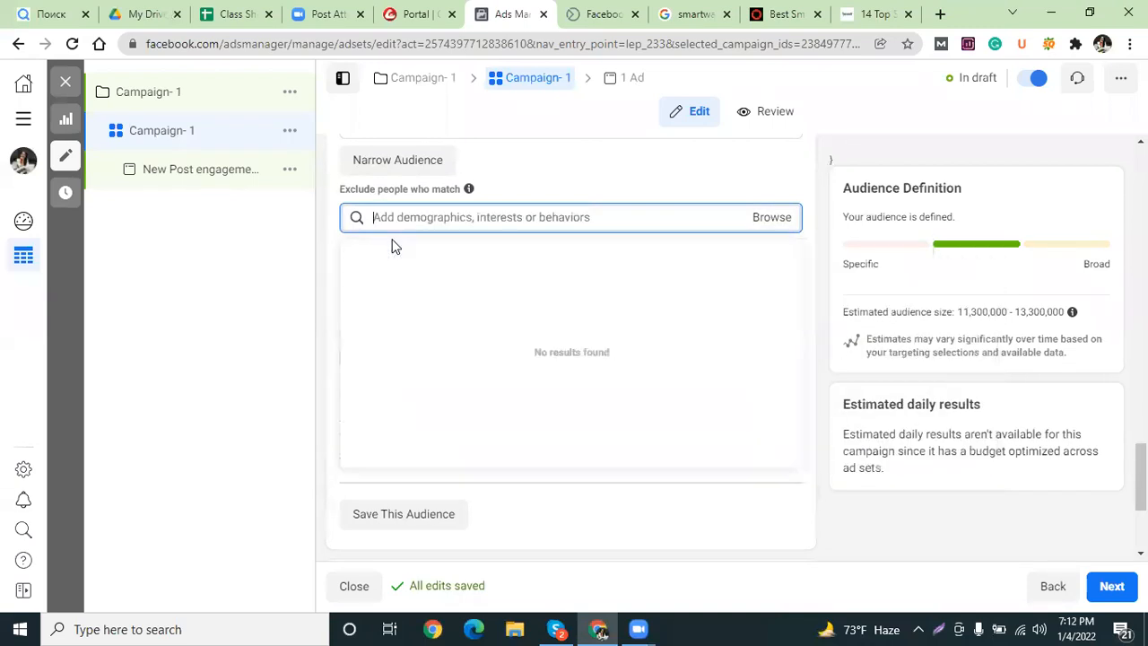
text(jou)
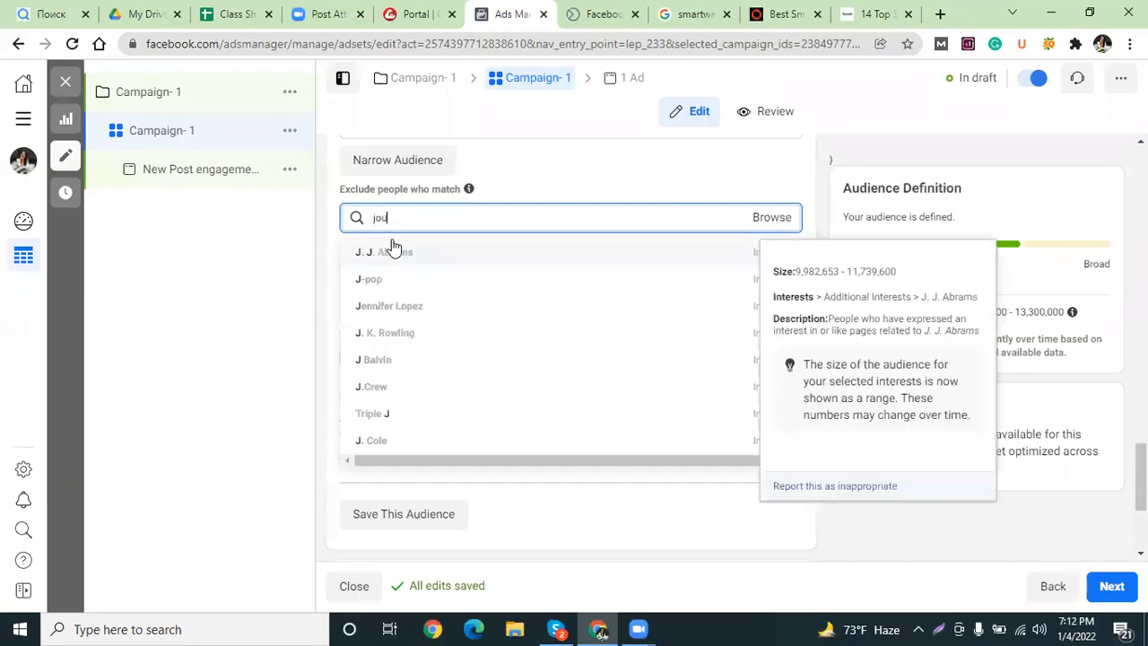
text(alary)
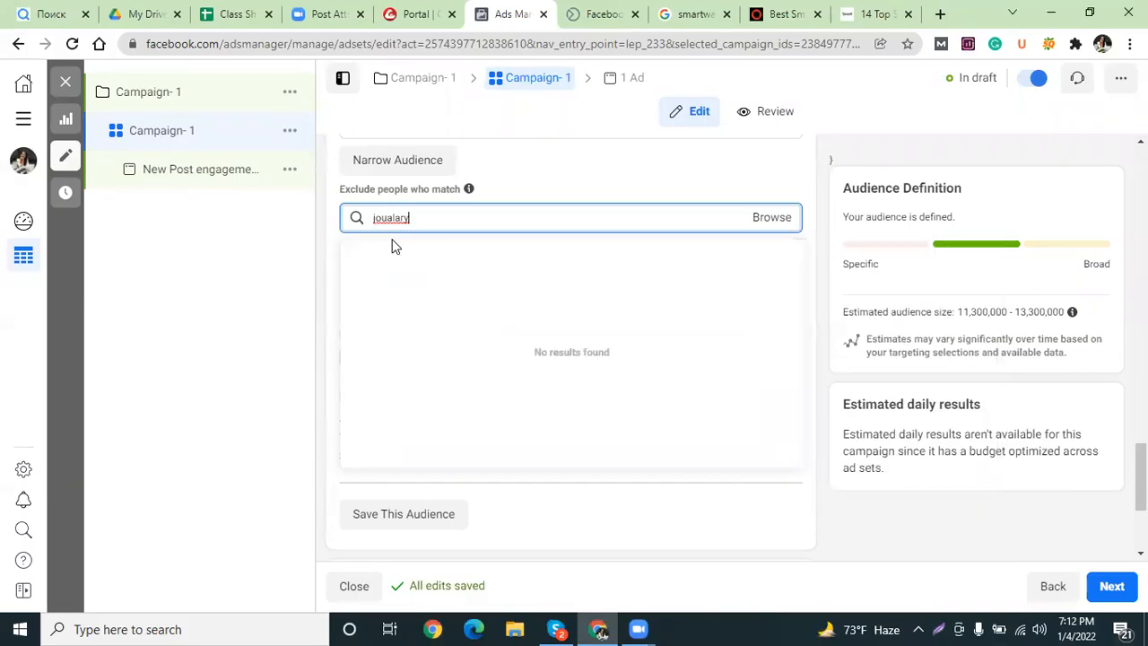
right_click(400, 223)
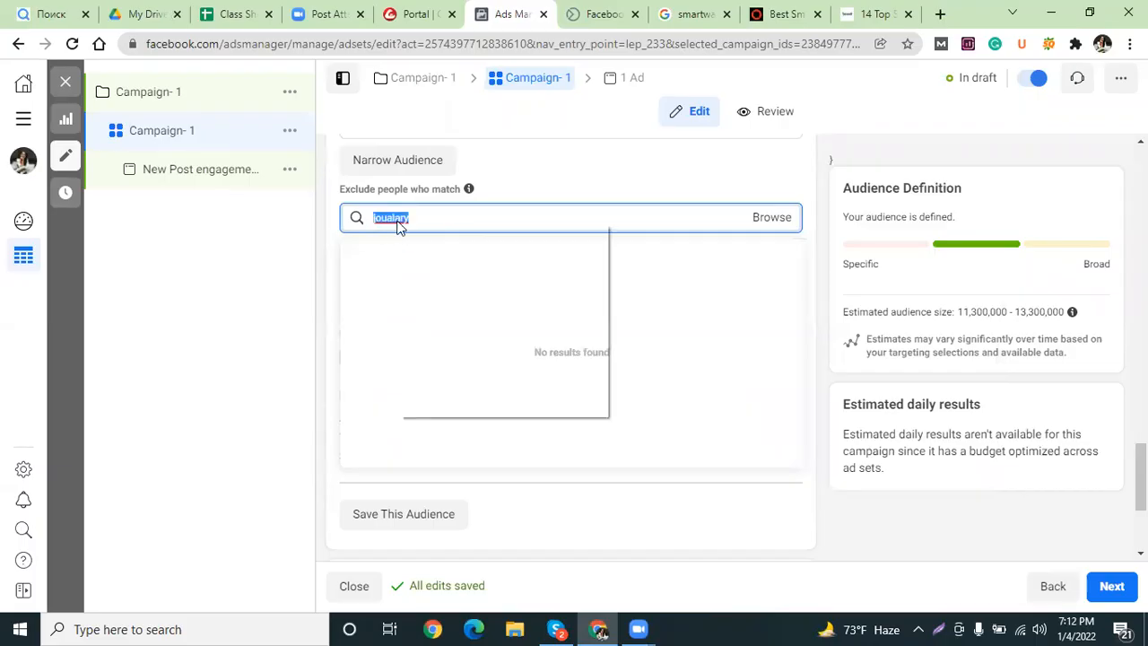
click(436, 235)
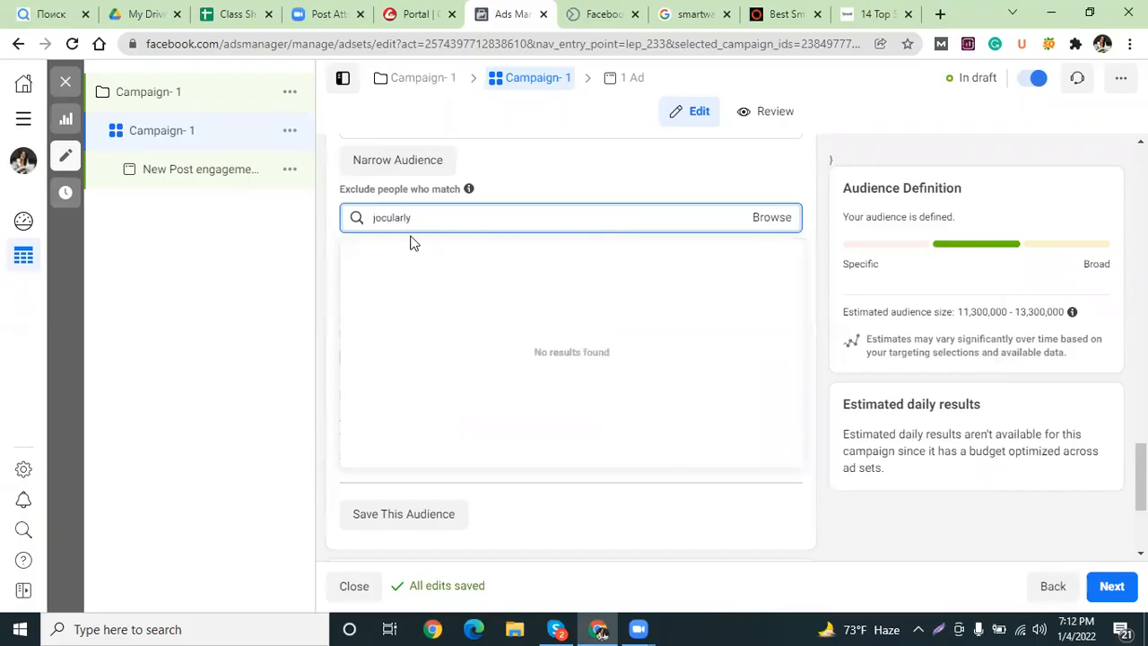
drag(375, 221, 382, 217)
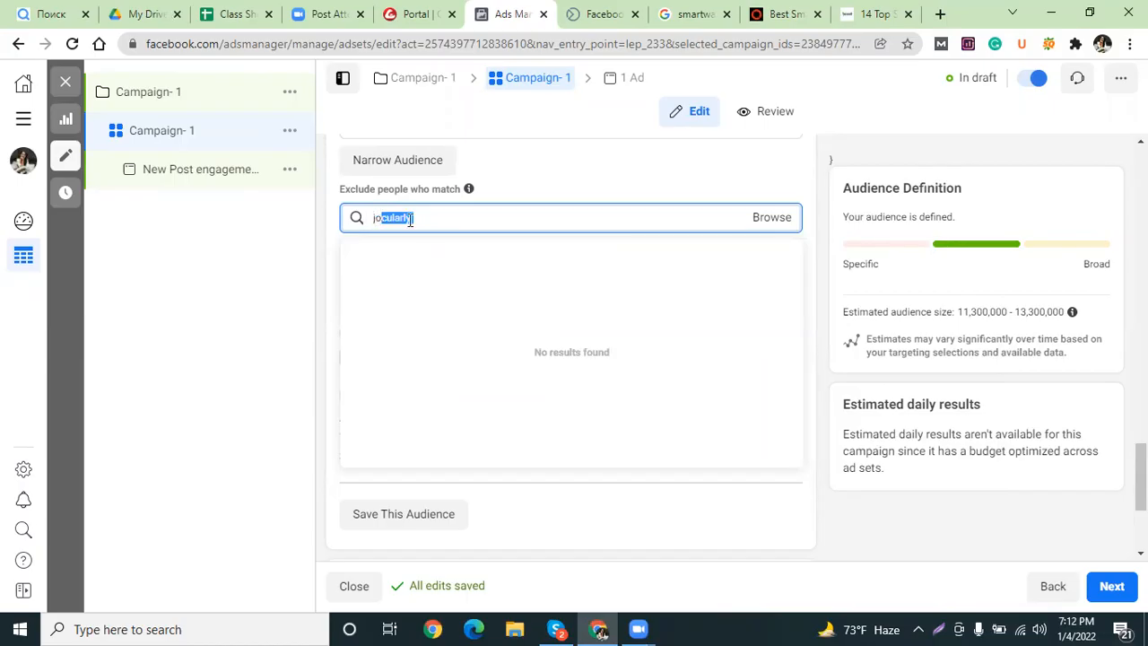
click(939, 14)
Google the suggested 'jualary' in the new tab, select the query, and return to Ads Manager.
text(juala)
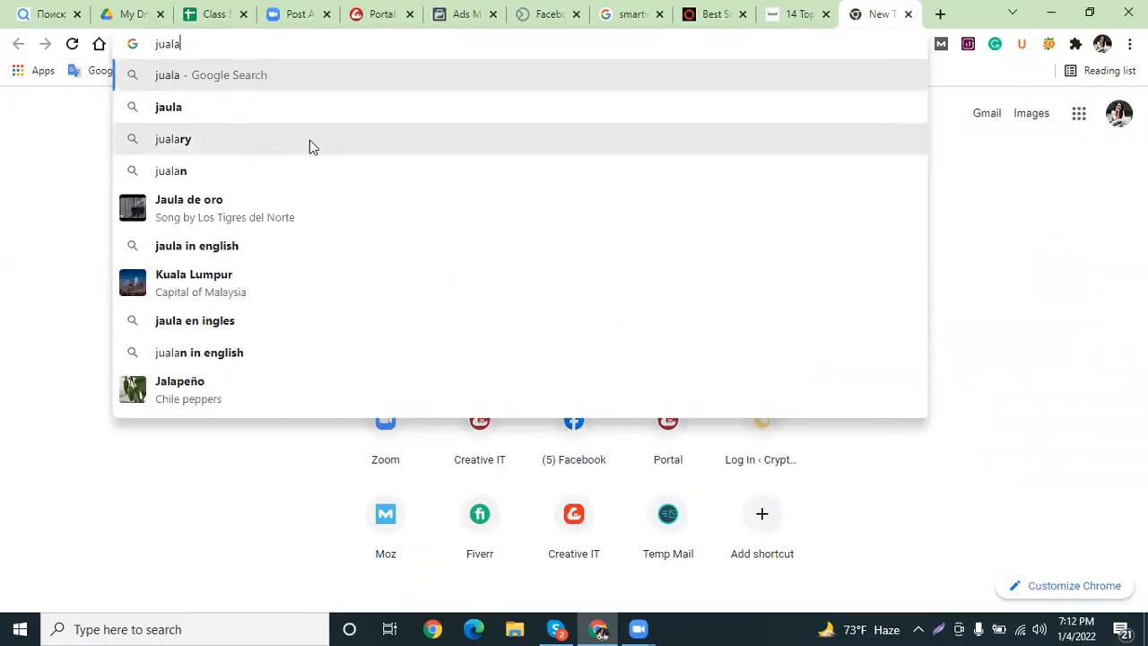
click(350, 140)
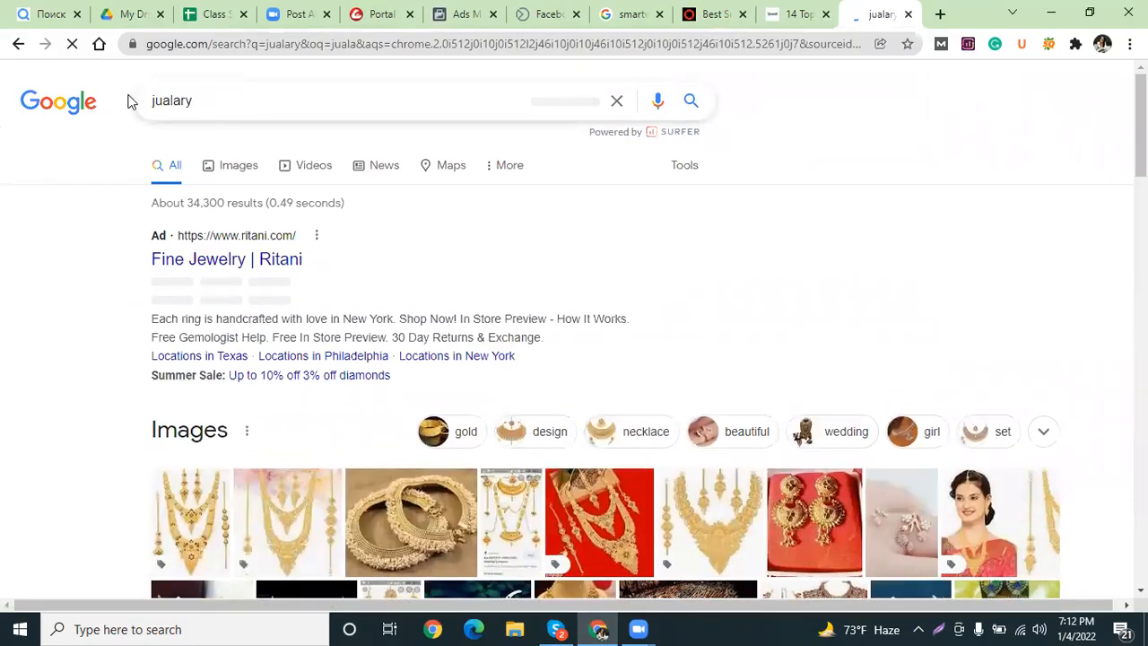
double_click(139, 103)
key(ctrl+c)
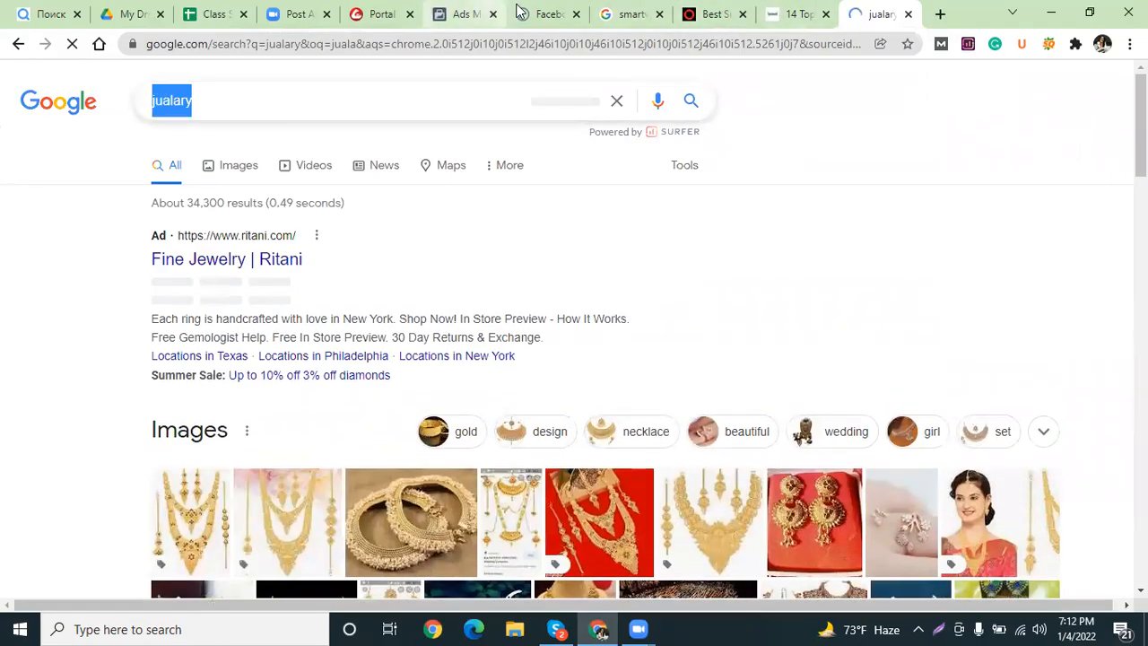
click(465, 13)
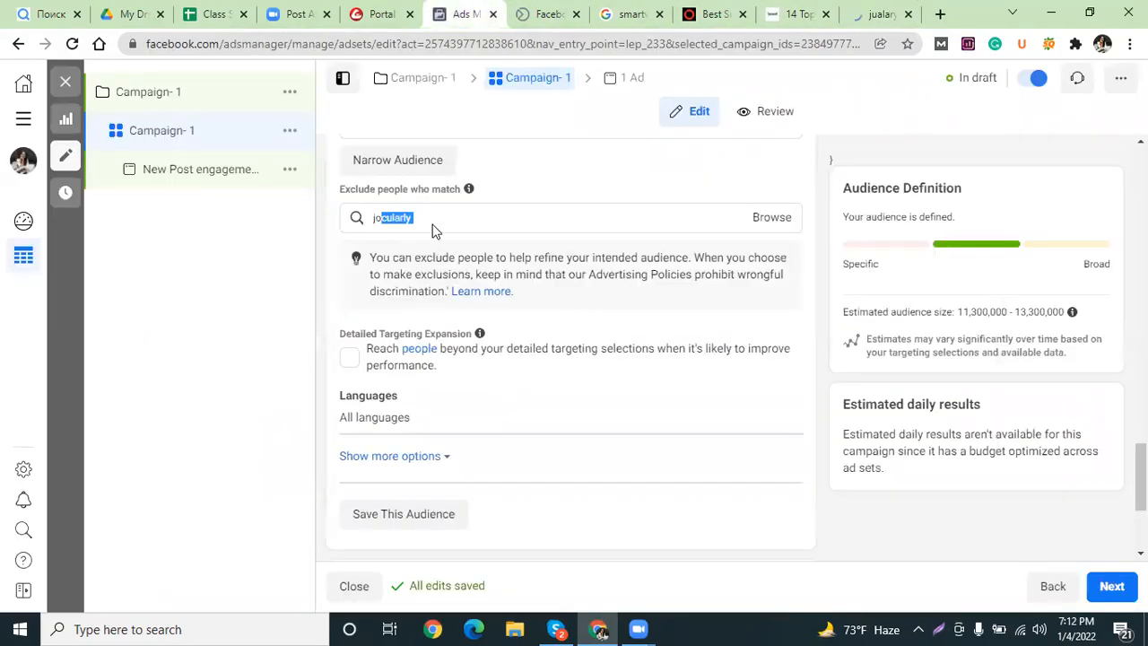
Replace the exclusion search text with the pasted 'jualary'.
click(430, 217)
key(ctrl+a)
key(ctrl+v)
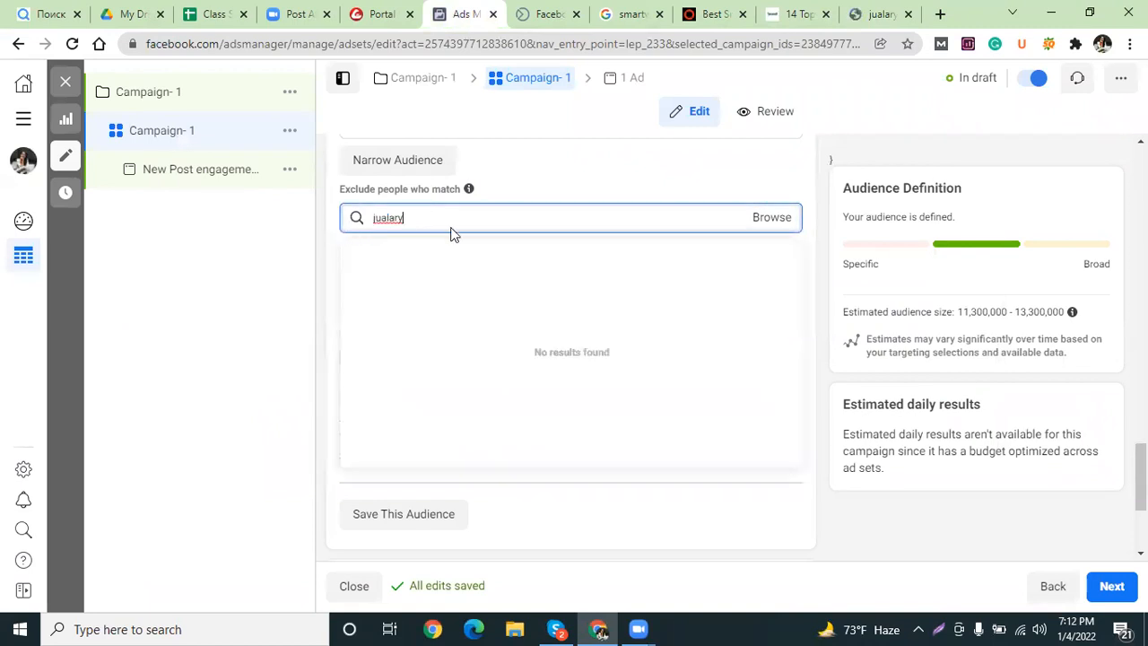
On Google, search the suggested 'jewelry design', cut the word 'jewelry', and return to Ads Manager.
click(856, 13)
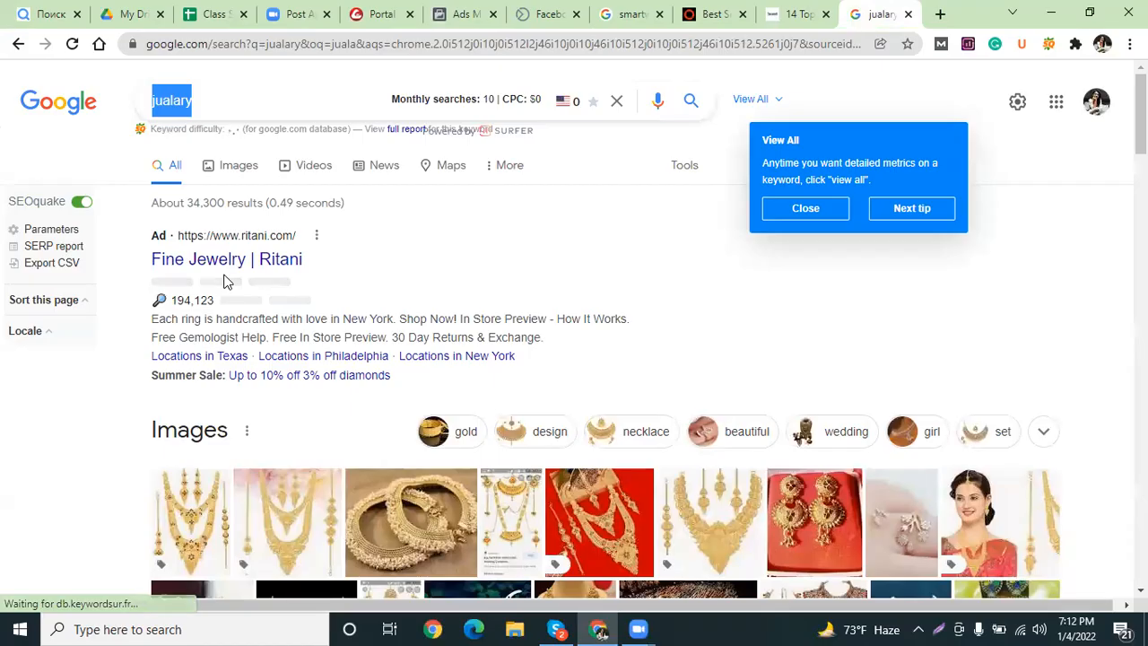
click(179, 102)
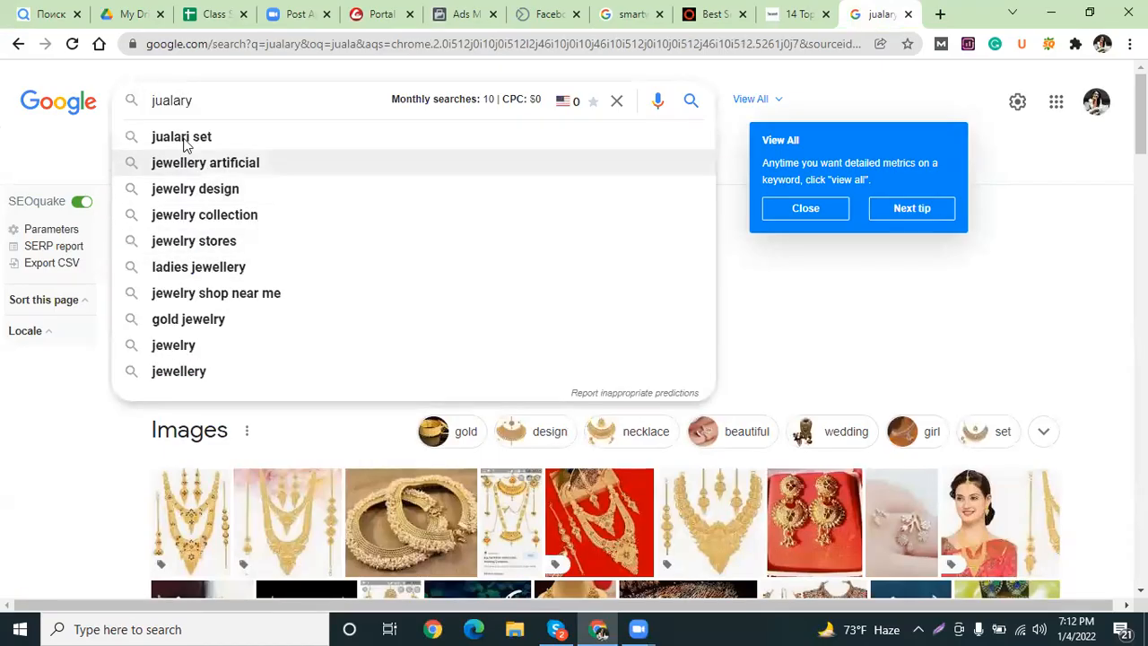
click(175, 189)
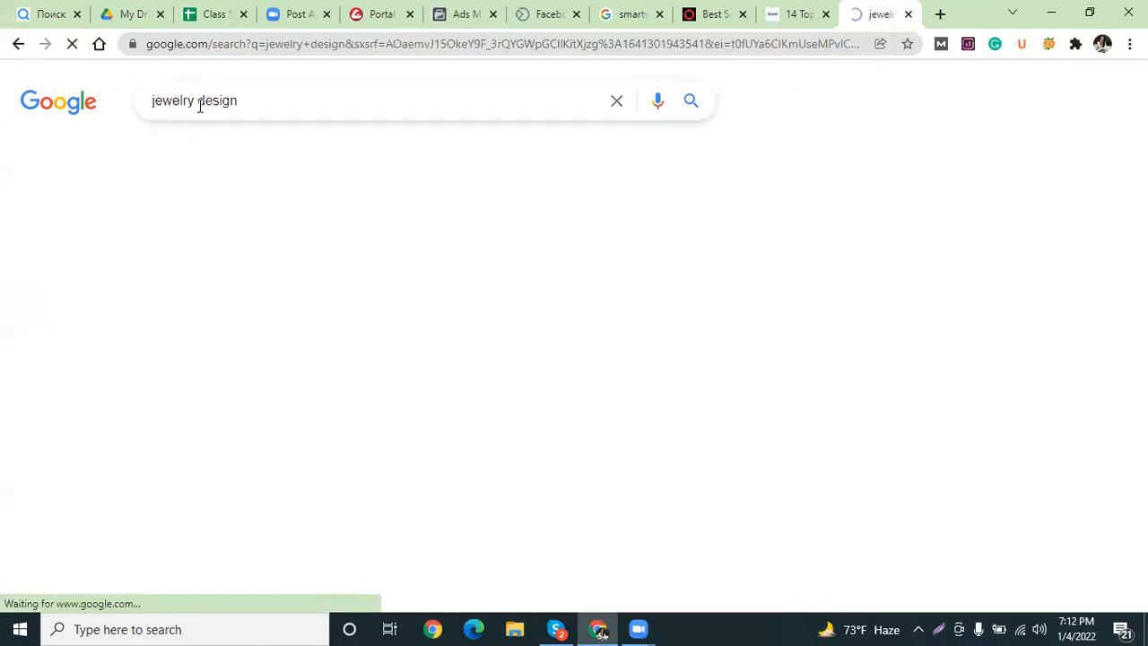
drag(195, 101, 120, 107)
key(ctrl+c)
key(BackSpace)
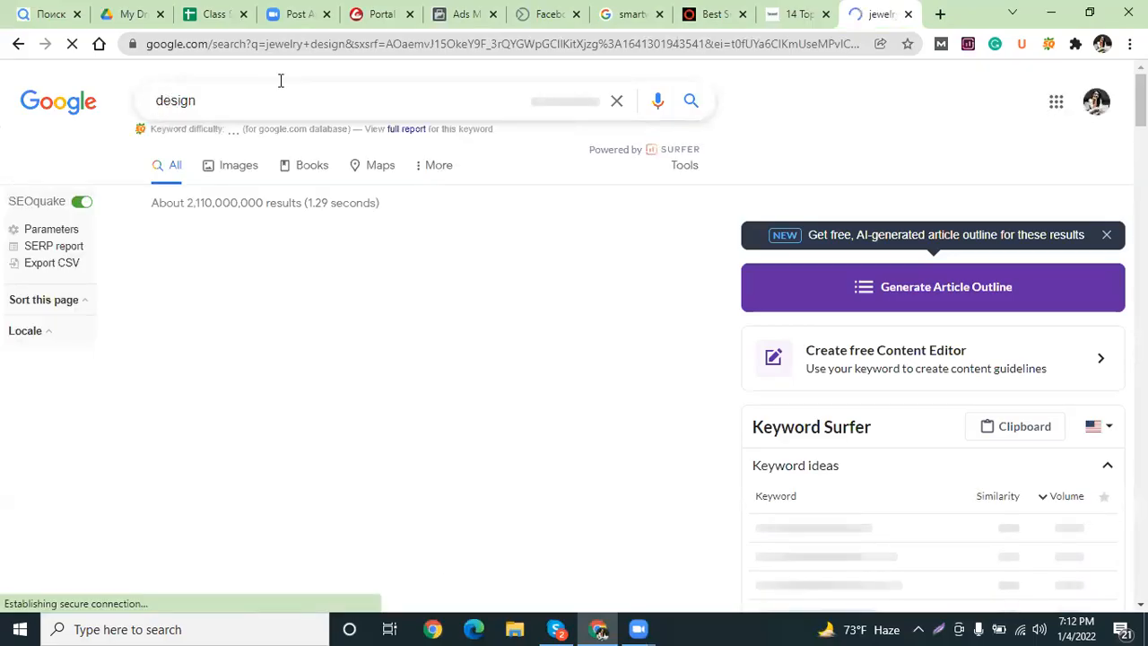
click(457, 11)
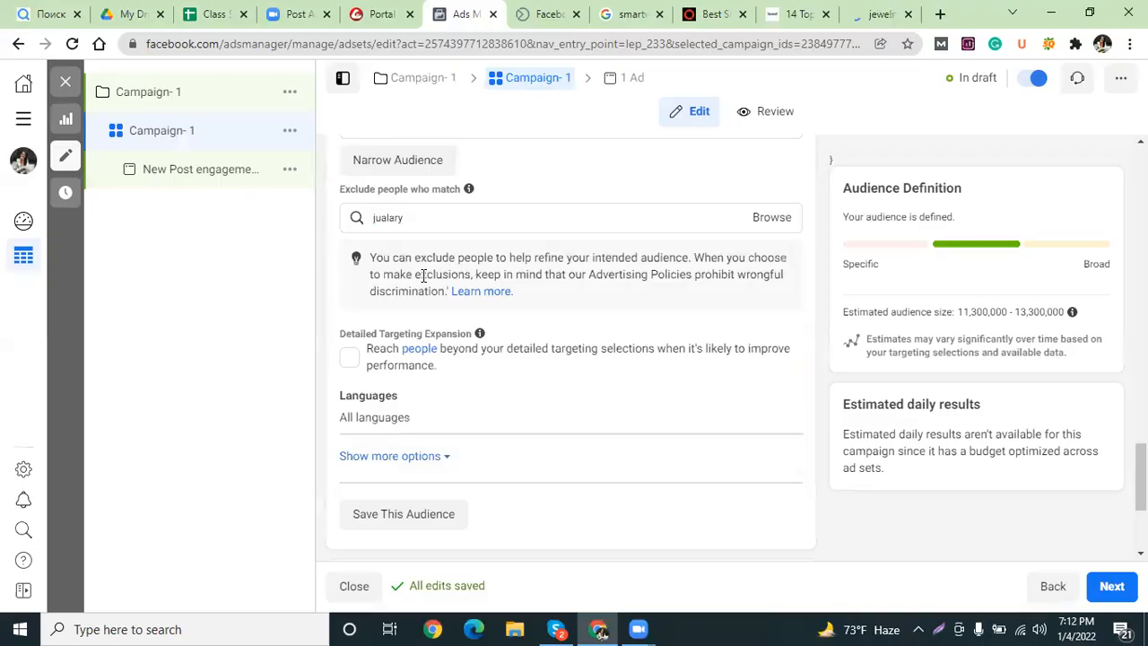
Swap 'jualary' for 'jewelry' in the exclusion search and exclude the 'I Love Jewelry' interest.
double_click(371, 221)
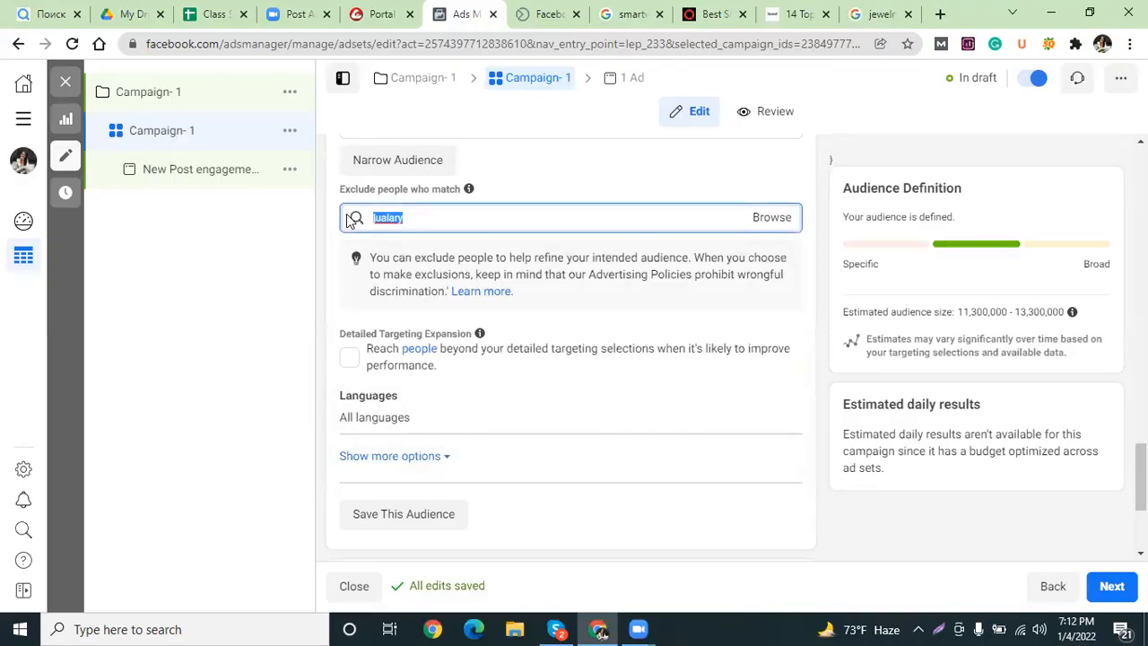
key(ctrl+v)
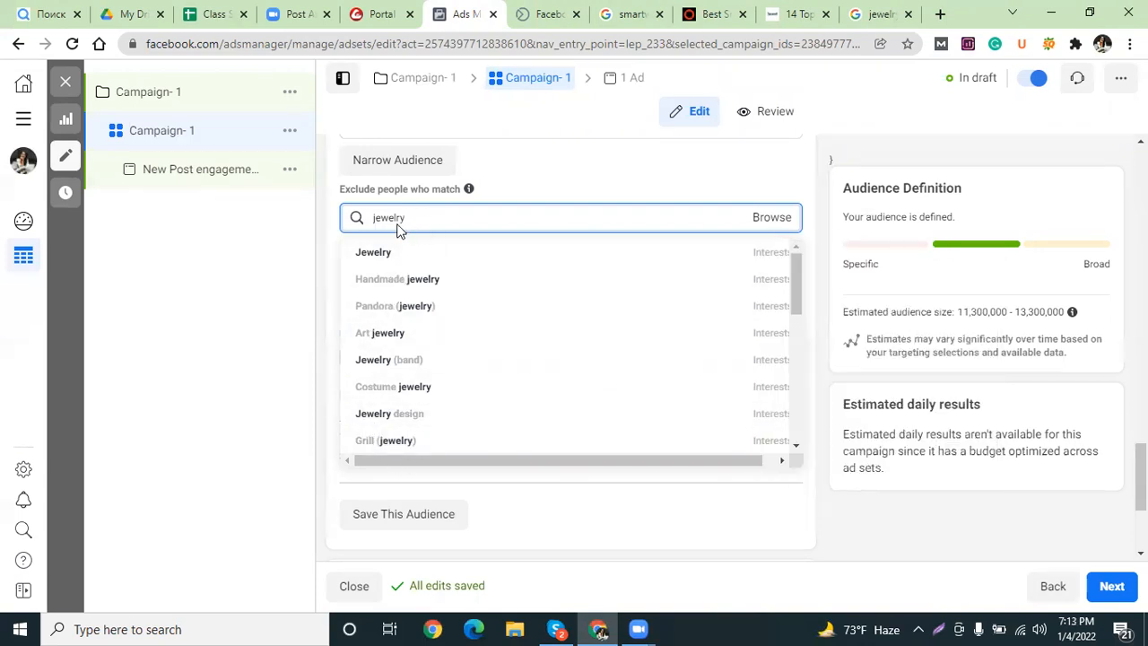
drag(401, 222, 366, 231)
scroll(577, 398, down, 2)
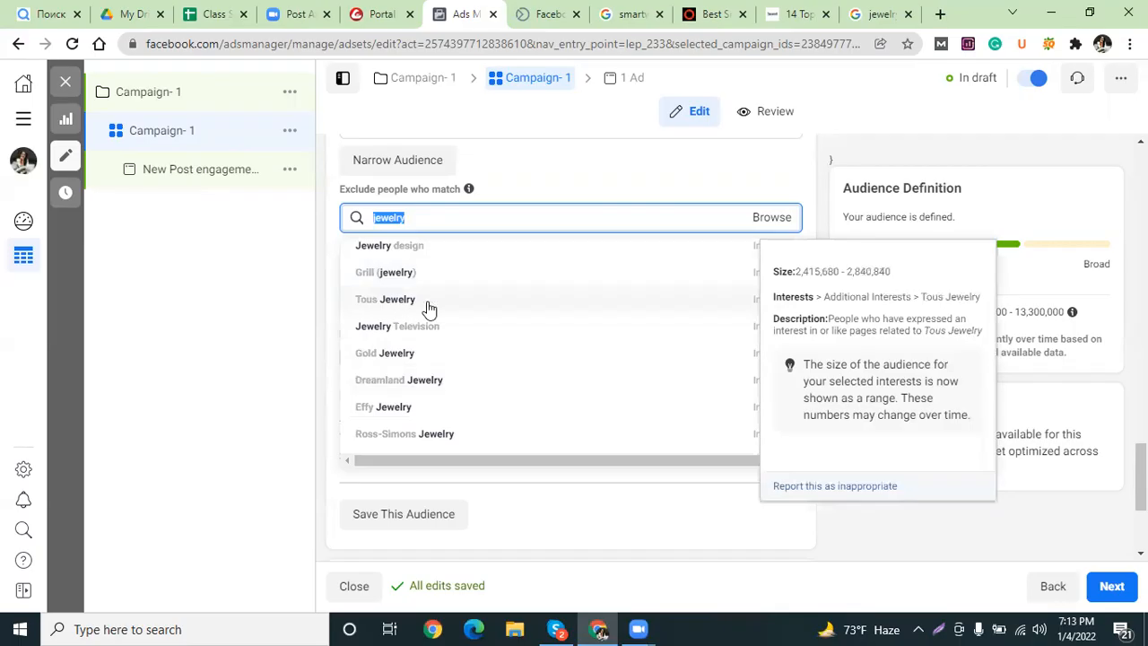
scroll(473, 408, down, 2)
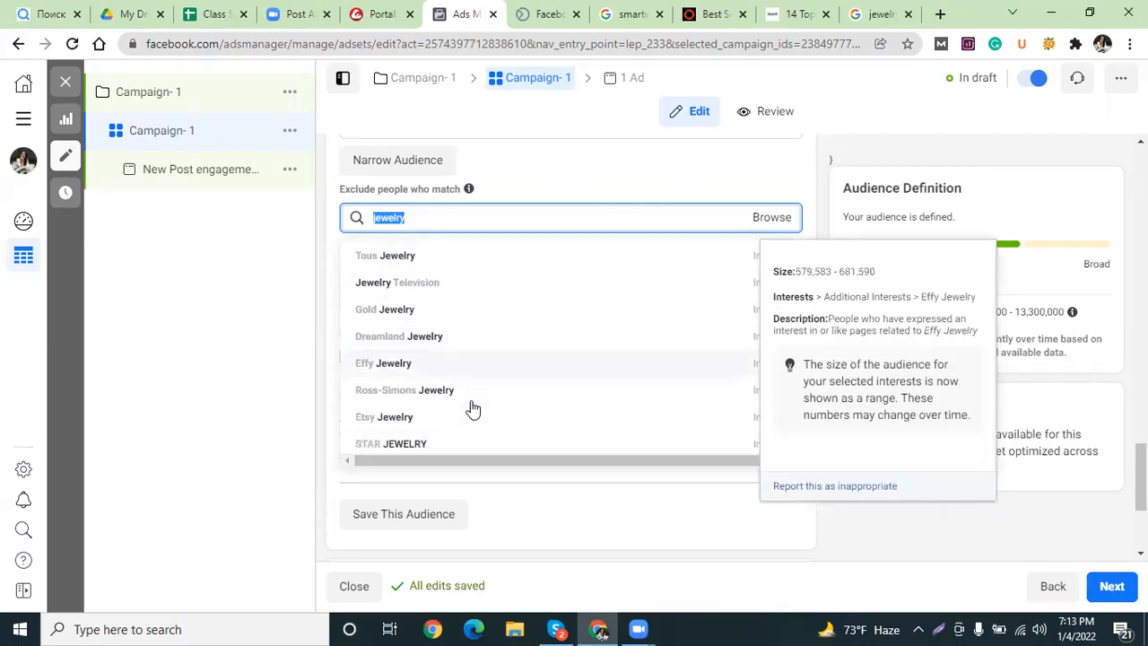
scroll(473, 408, down, 2)
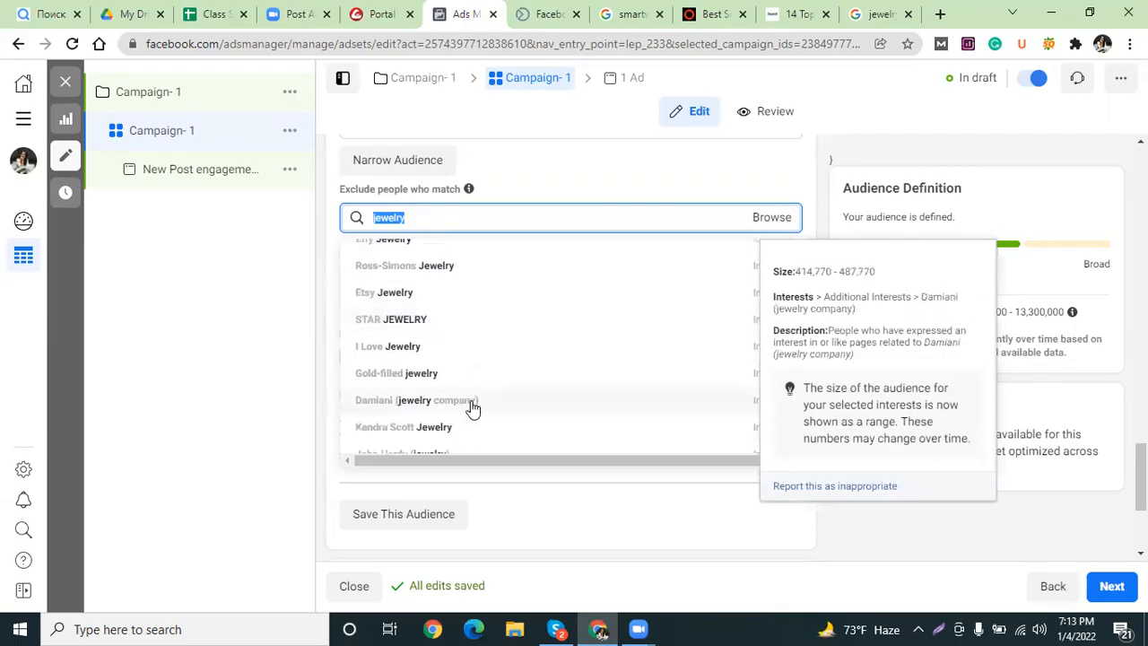
scroll(508, 398, down, 2)
scroll(508, 397, down, 1)
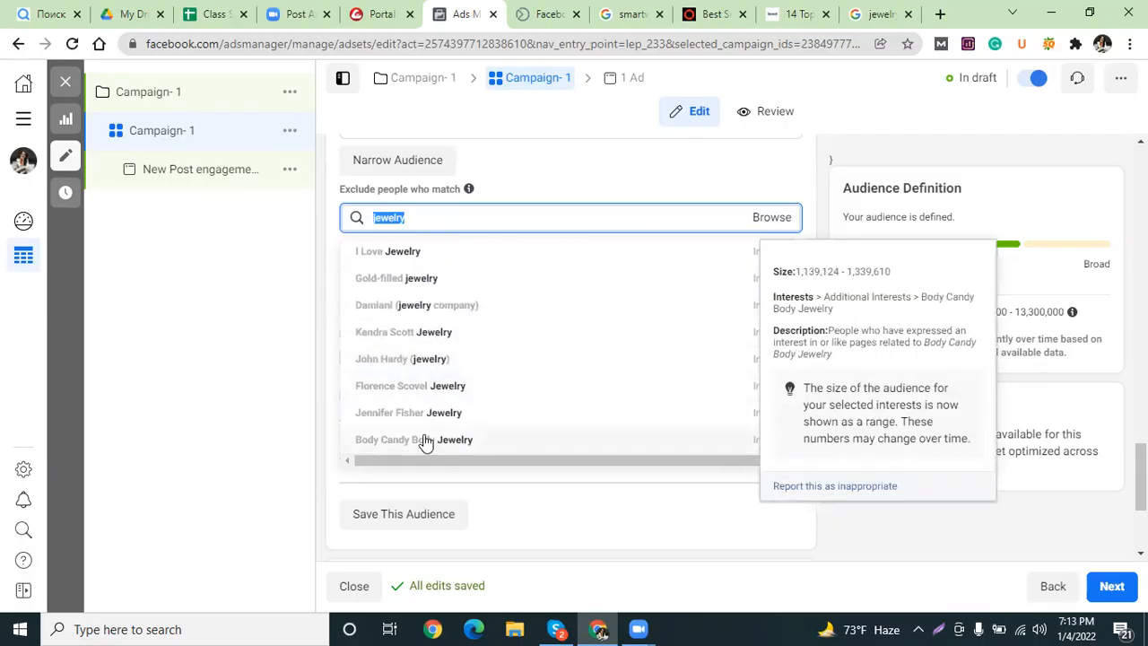
scroll(390, 388, up, 3)
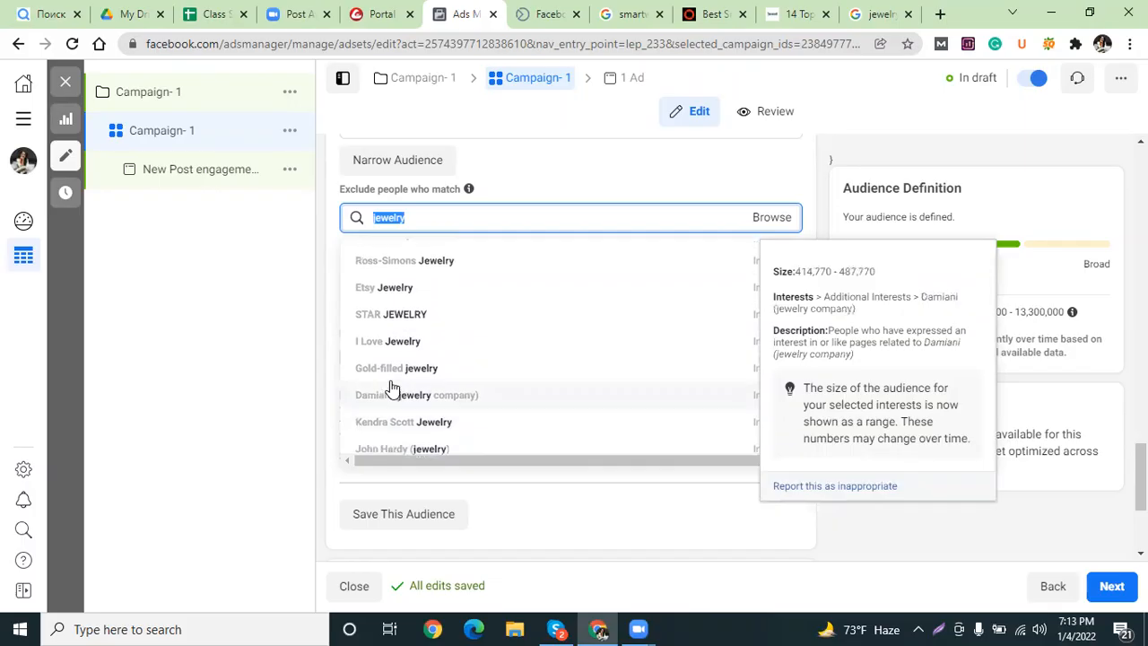
scroll(392, 386, up, 5)
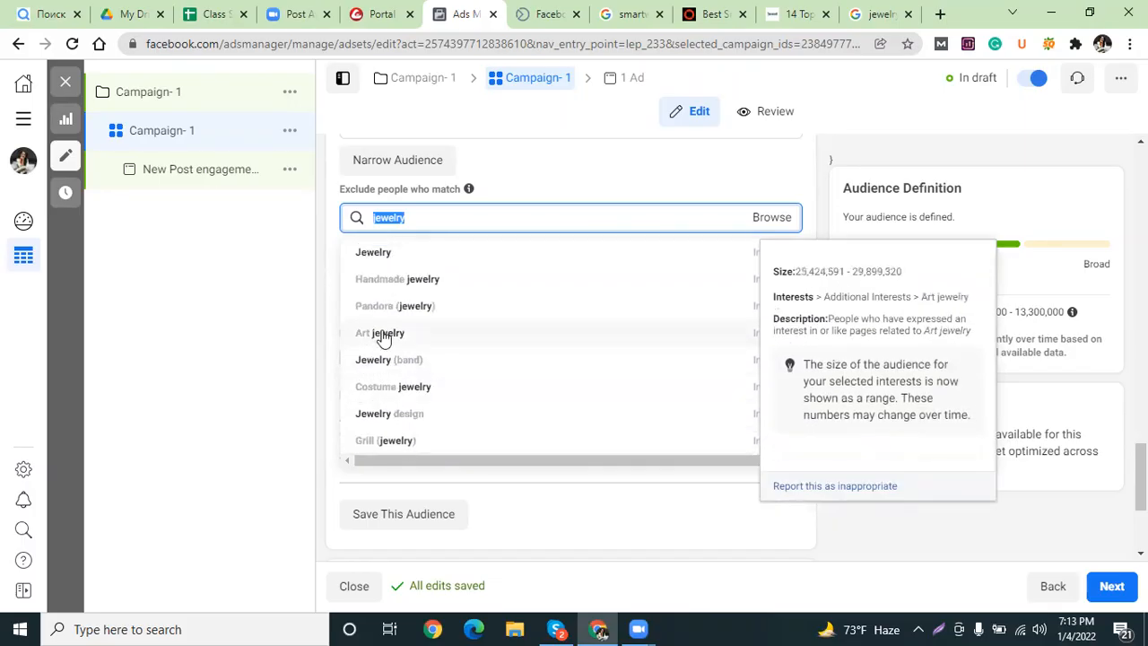
scroll(382, 336, up, 1)
scroll(453, 439, down, 2)
scroll(517, 500, down, 4)
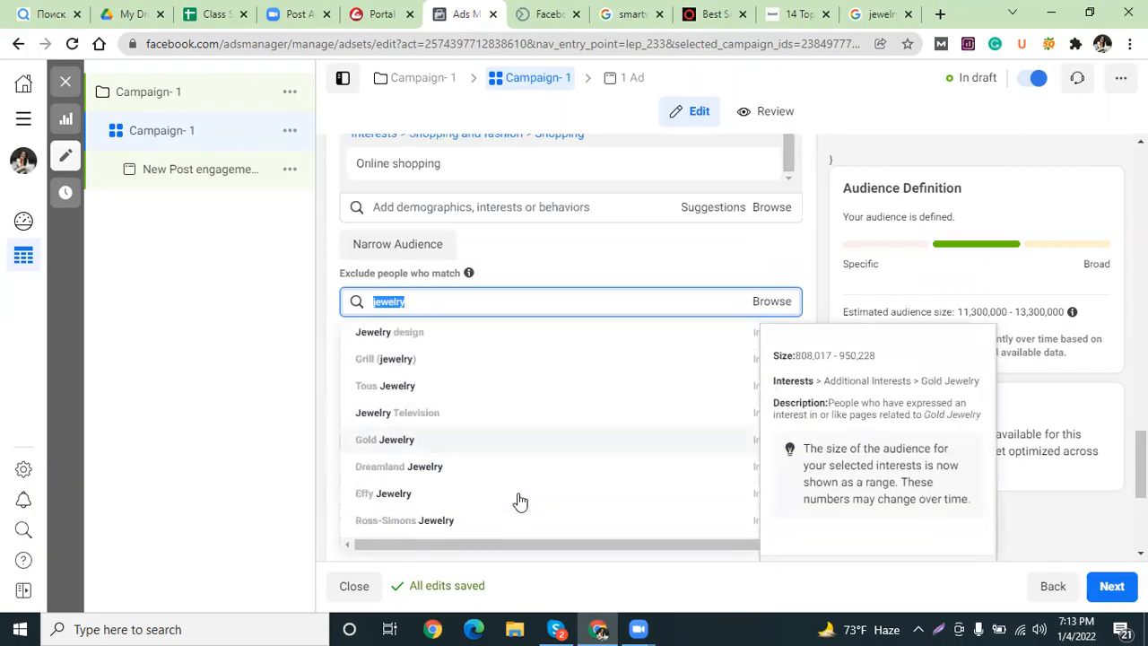
scroll(520, 500, down, 2)
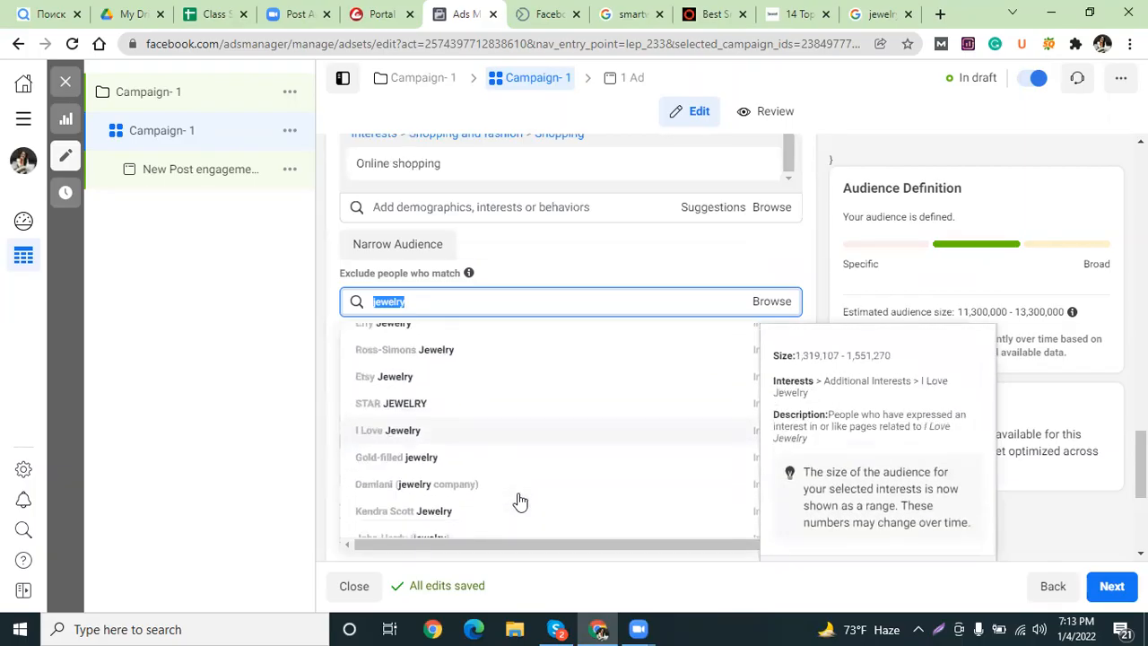
scroll(422, 431, down, 2)
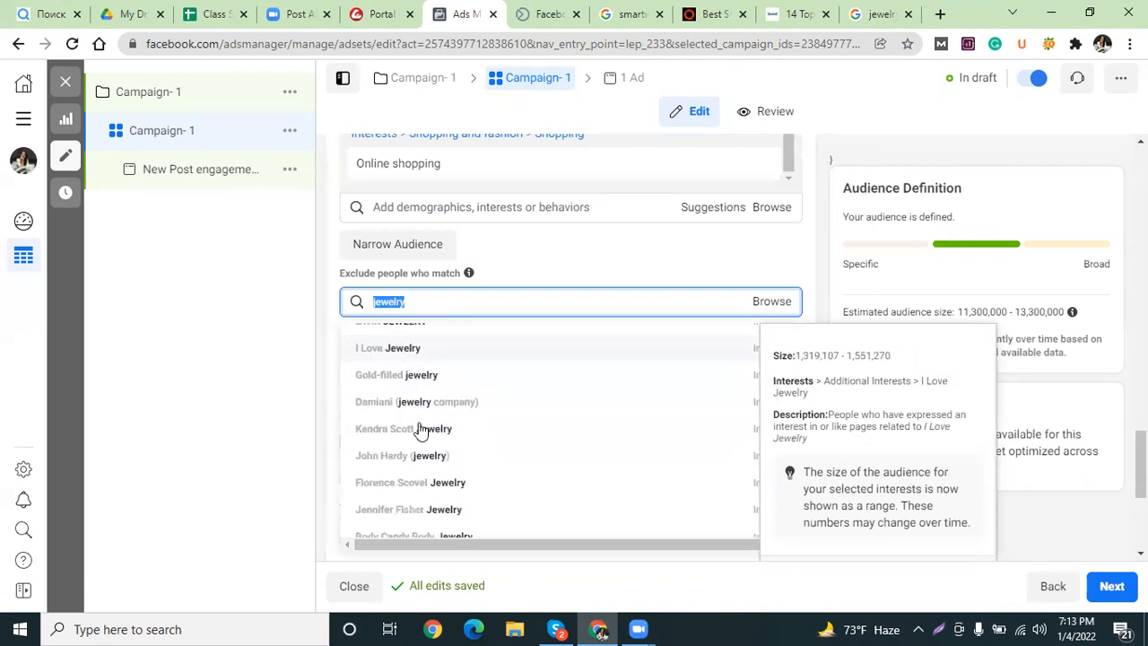
scroll(417, 429, up, 2)
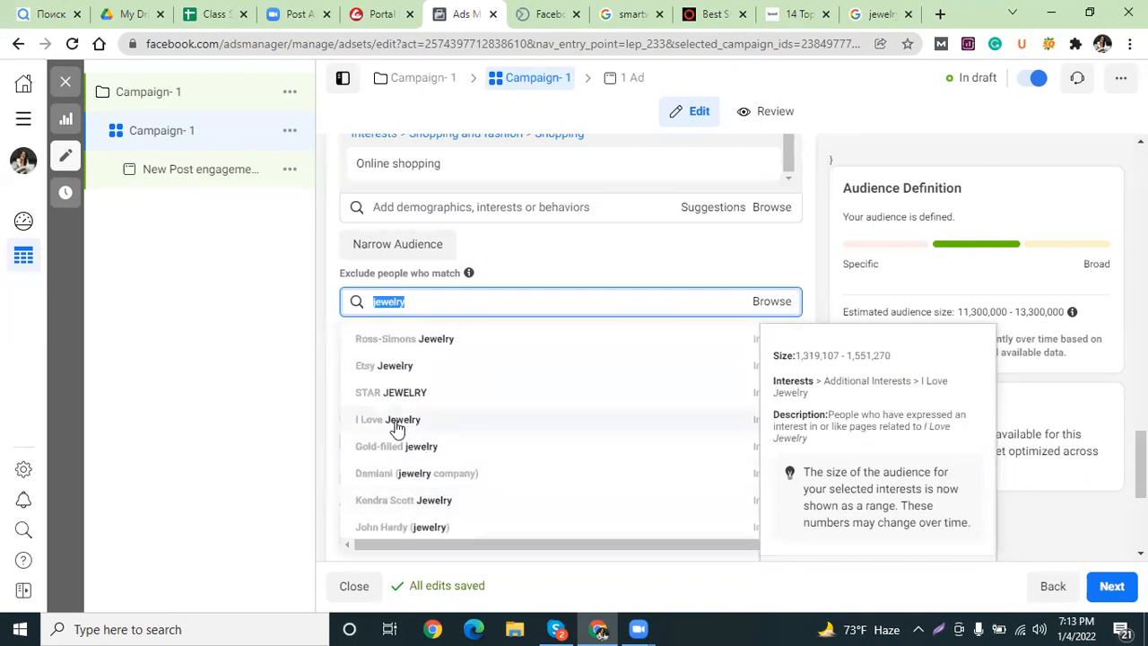
click(393, 423)
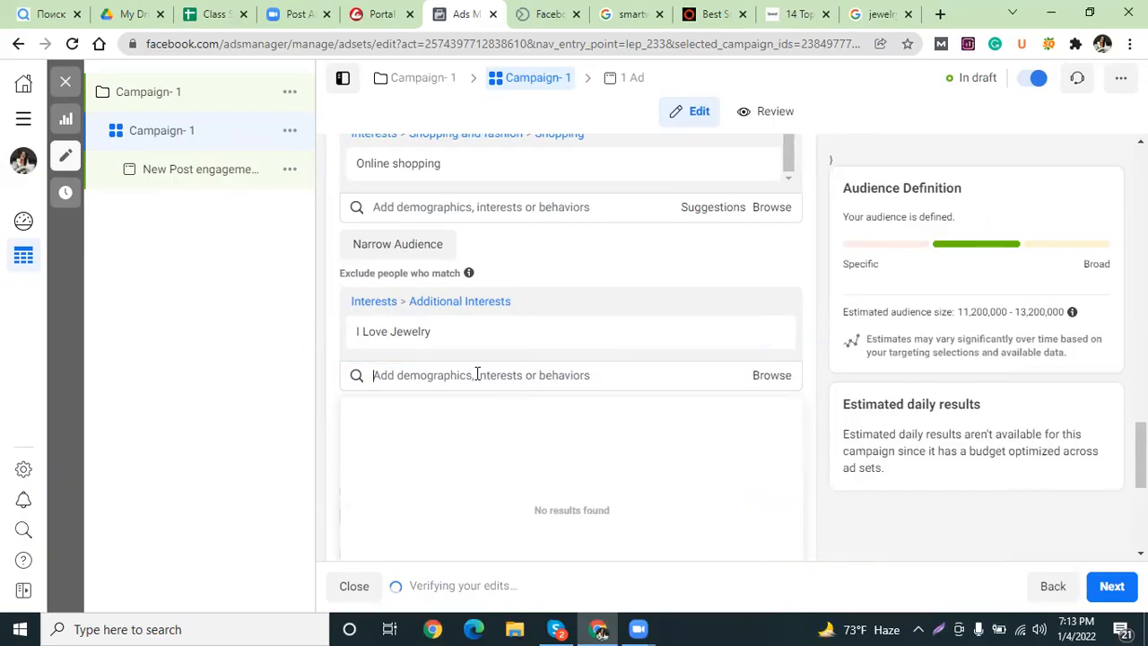
Paste 'jewelry' again and exclude the Jewelry (Fashion accessories) interest, cutting the audience to 6,300,000–7,400,000.
mouse_move(383, 316)
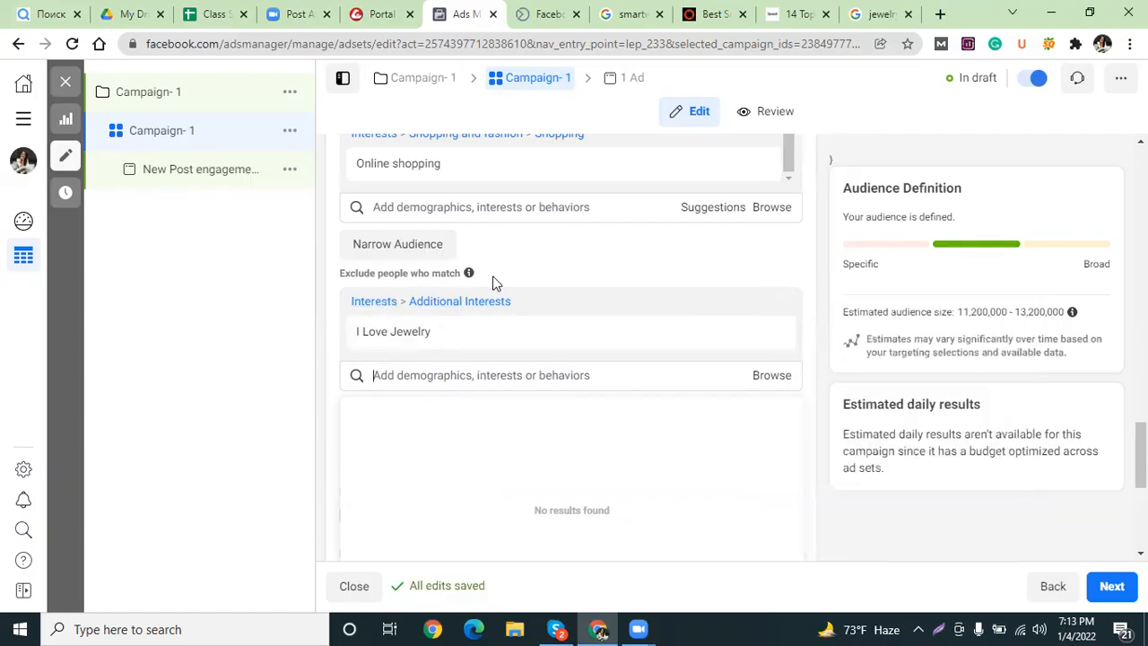
mouse_move(468, 272)
mouse_move(439, 334)
scroll(430, 288, up, 1)
mouse_move(399, 250)
scroll(358, 257, up, 1)
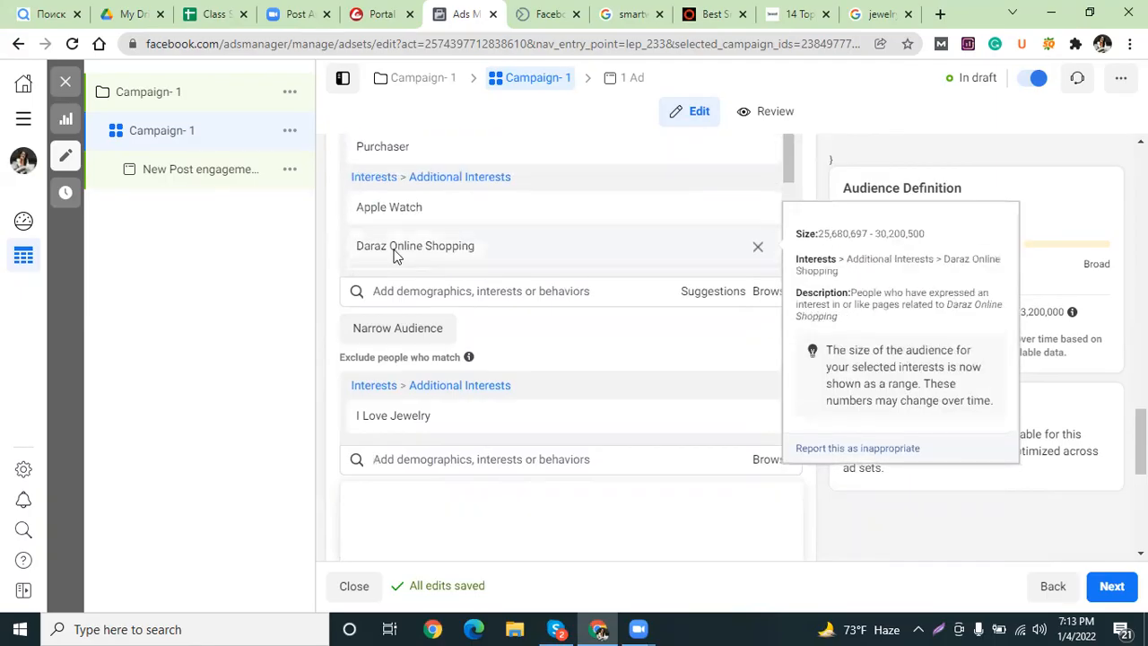
mouse_move(391, 154)
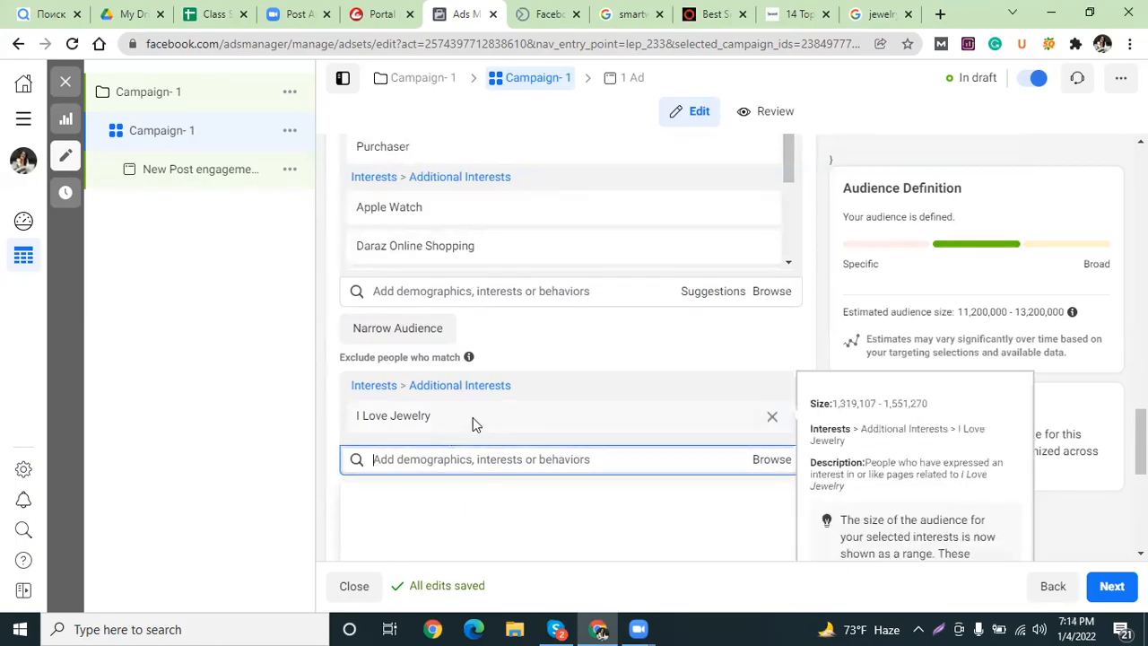
text(jewelry)
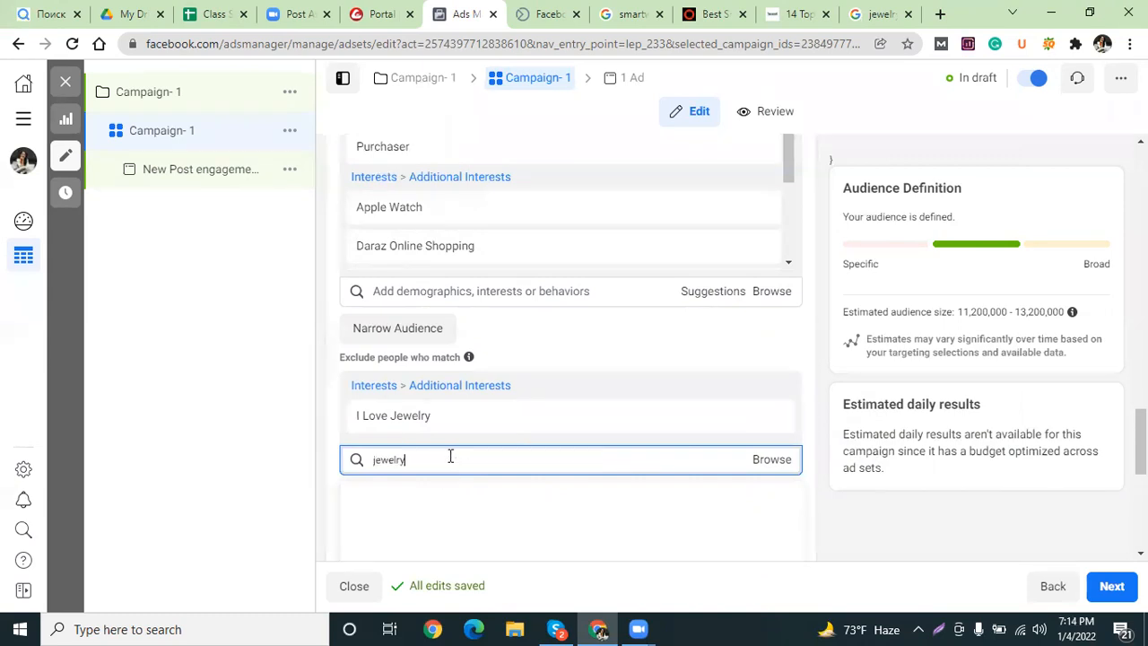
click(415, 499)
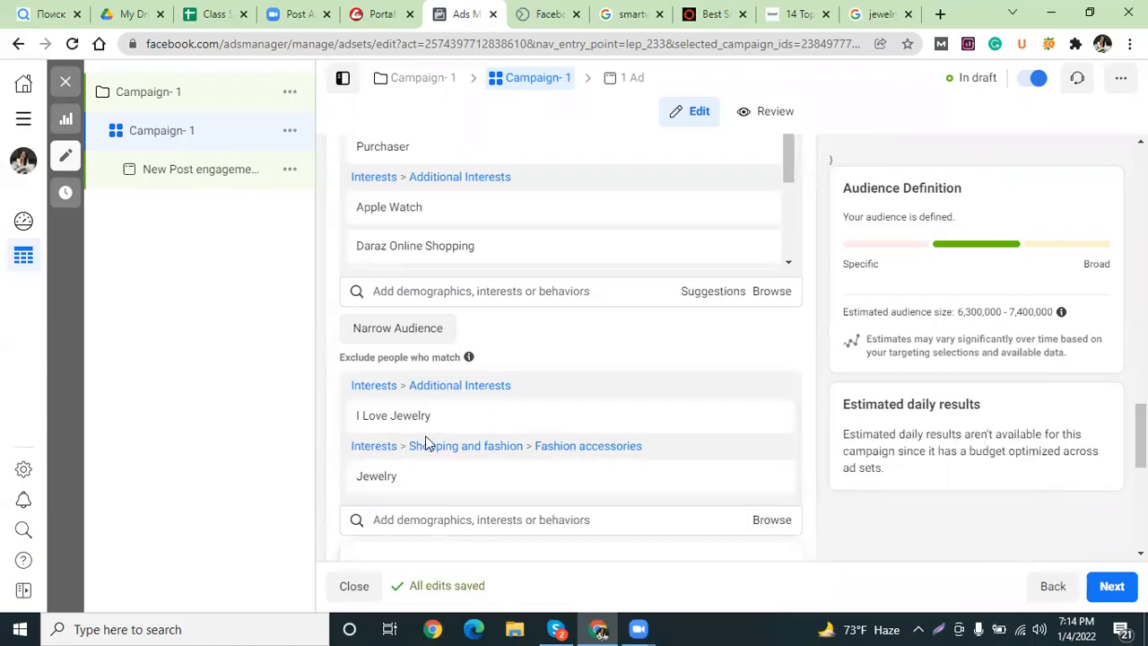
mouse_move(436, 429)
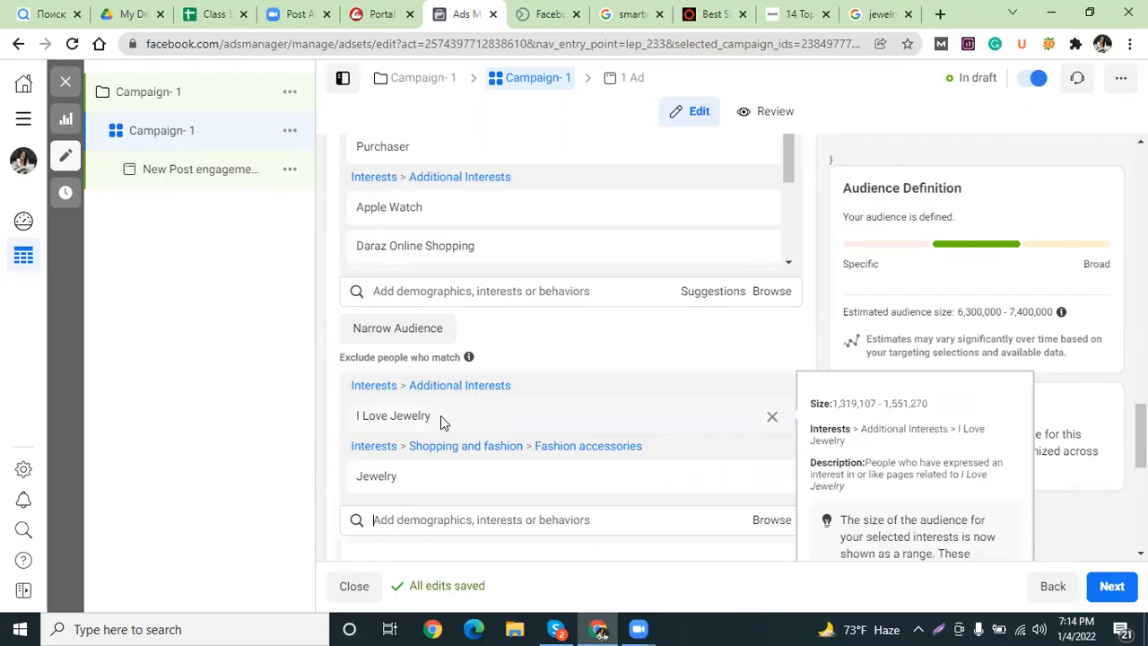
scroll(339, 395, down, 2)
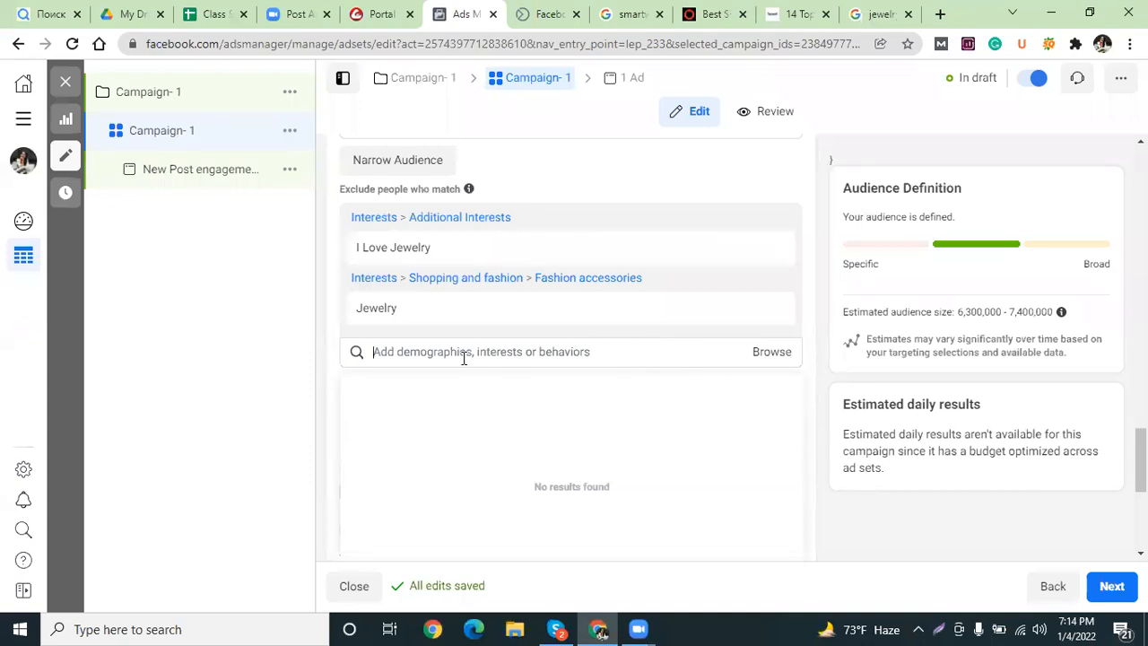
scroll(438, 357, down, 1)
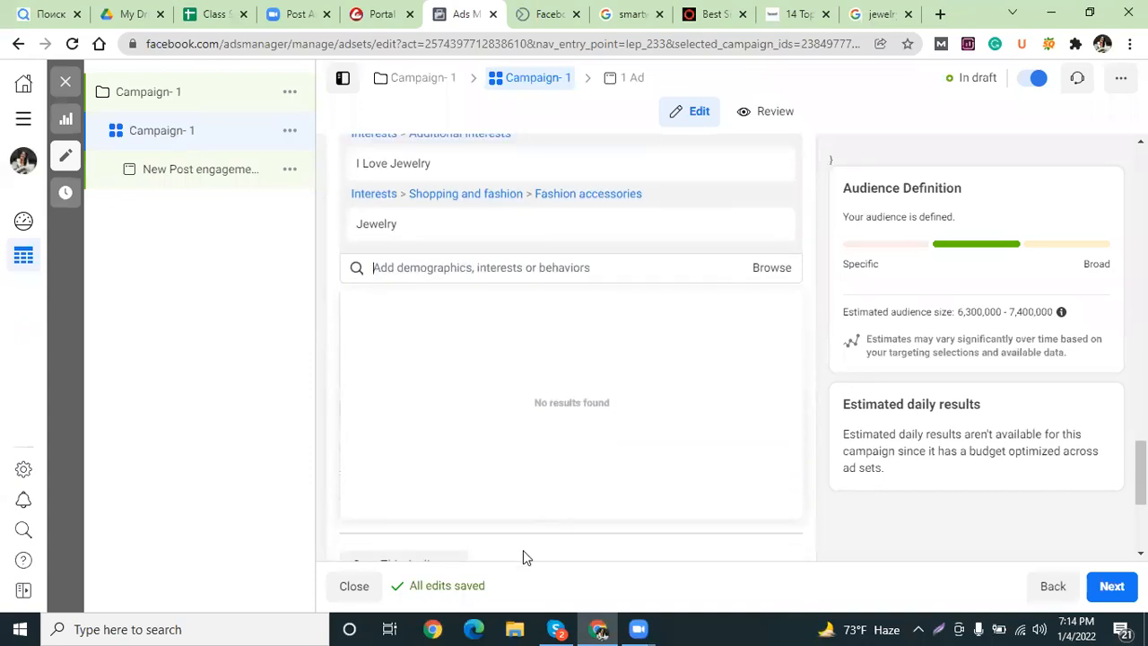
scroll(490, 364, down, 2)
scroll(496, 361, up, 3)
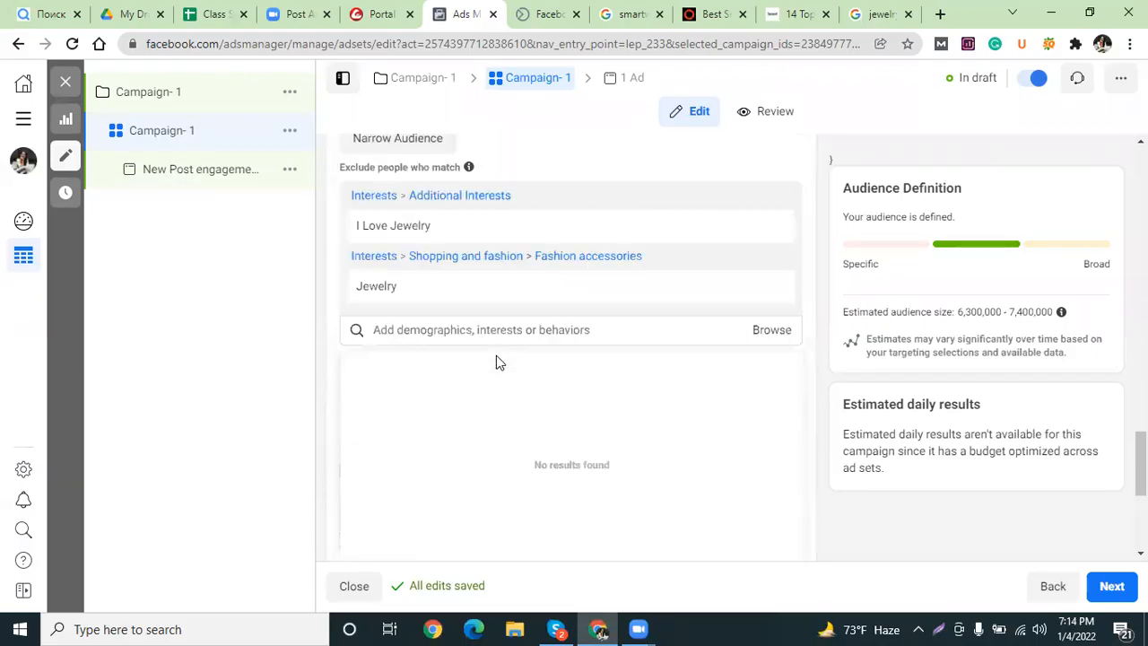
scroll(496, 363, up, 1)
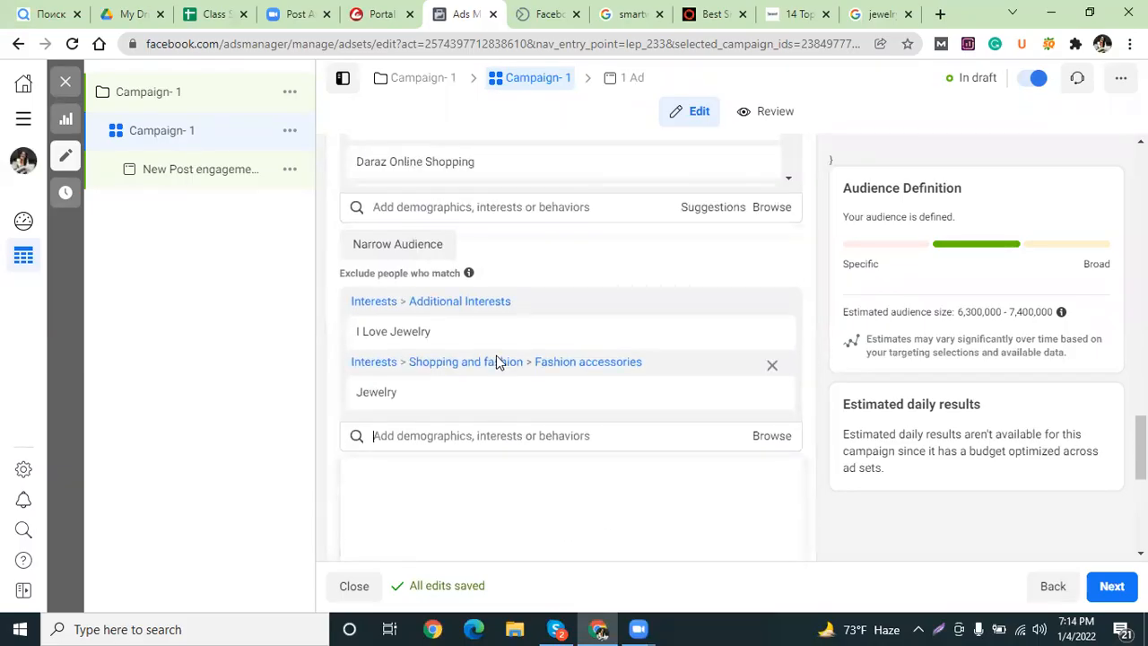
Add a Narrow Audience condition requiring the 'Smartwatch' interest via a 'smartwatch' search.
click(395, 249)
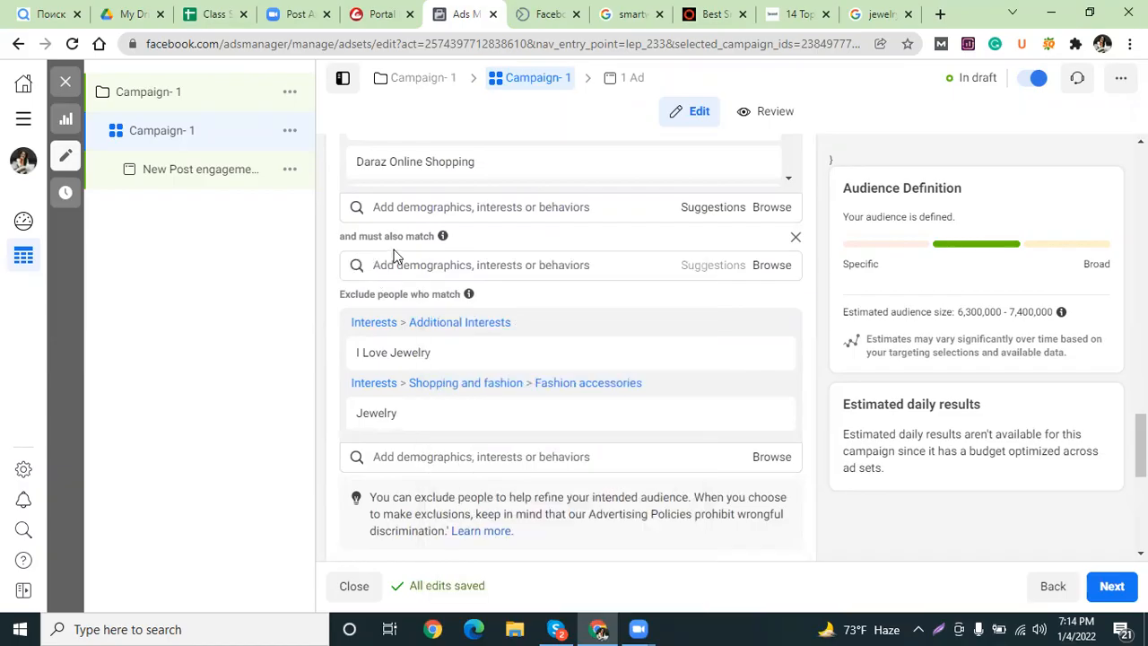
click(410, 265)
text(na)
key(BackSpace)
key(BackSpace)
text(s)
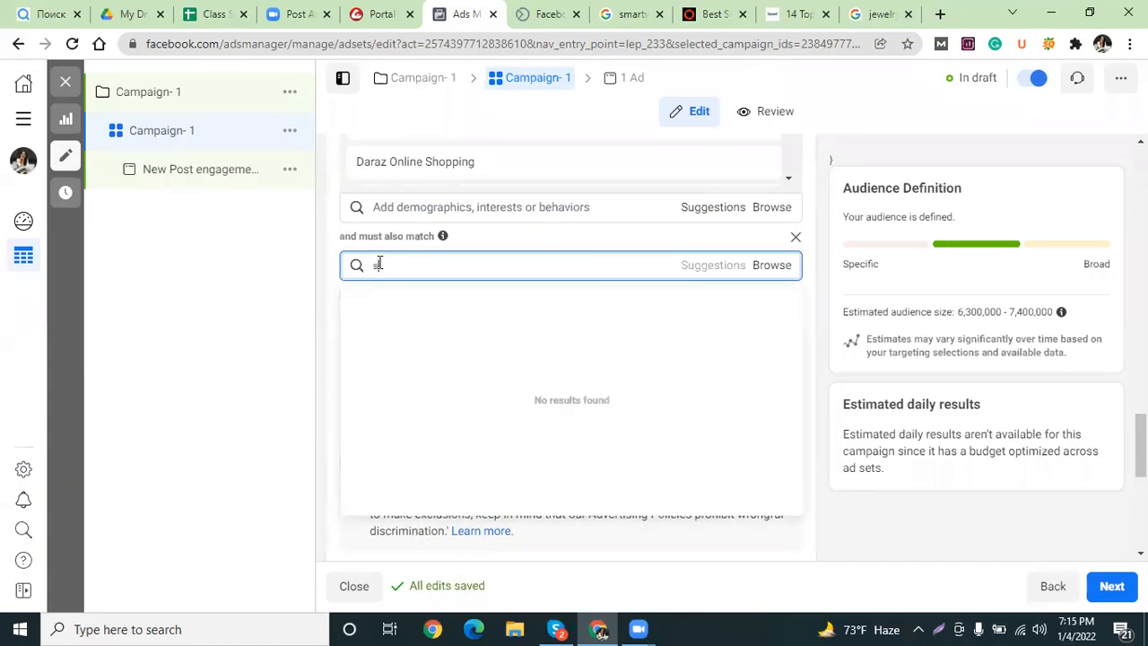
text(martwatch)
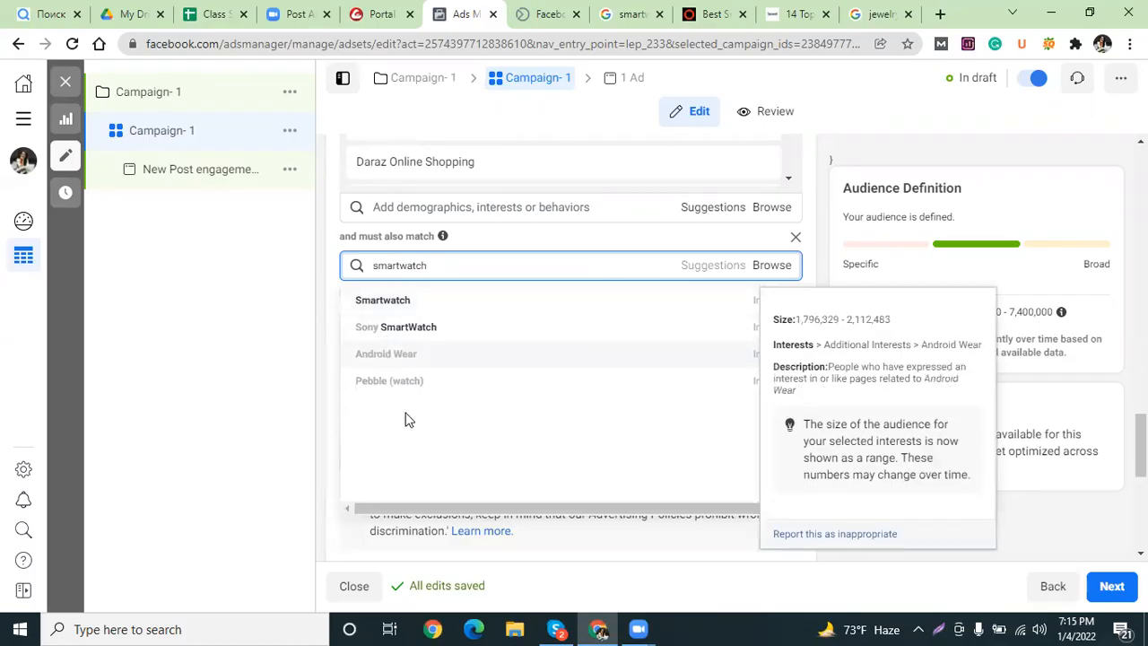
click(384, 303)
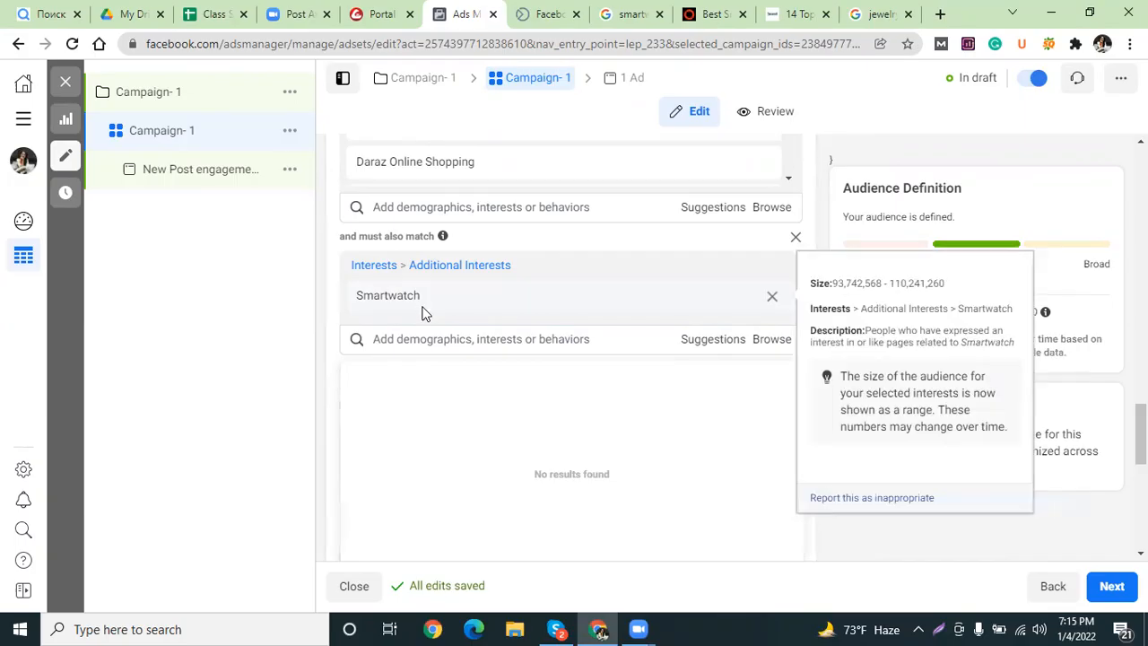
scroll(484, 305, up, 3)
Review the targeting and start another must-also-match interest search.
scroll(485, 440, down, 2)
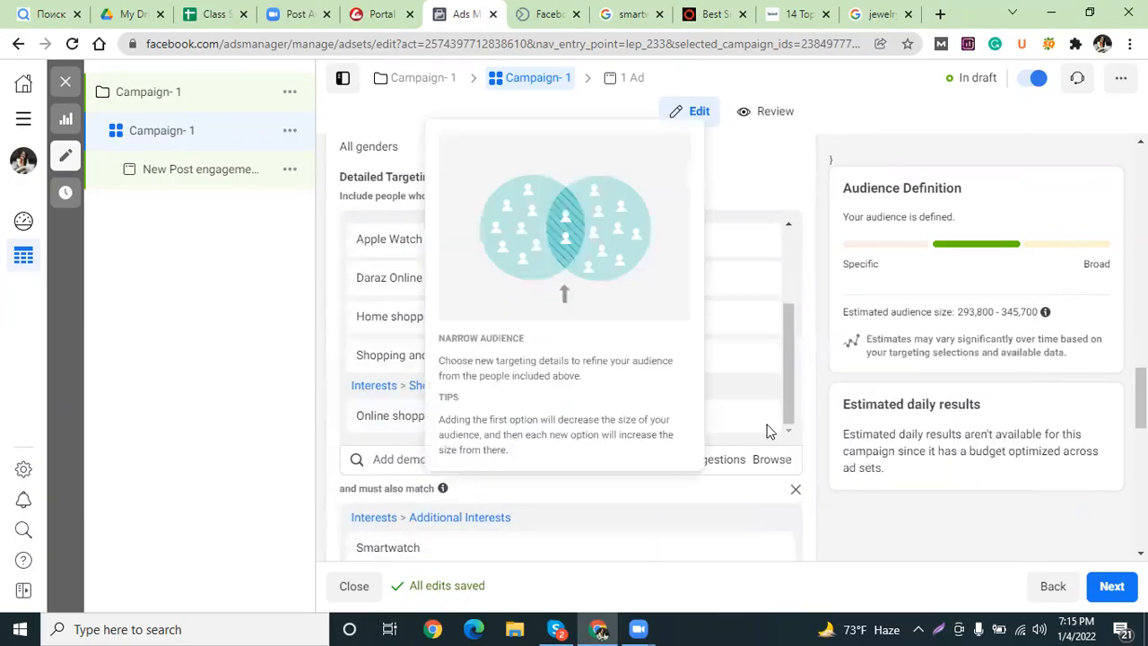
scroll(564, 440, down, 1)
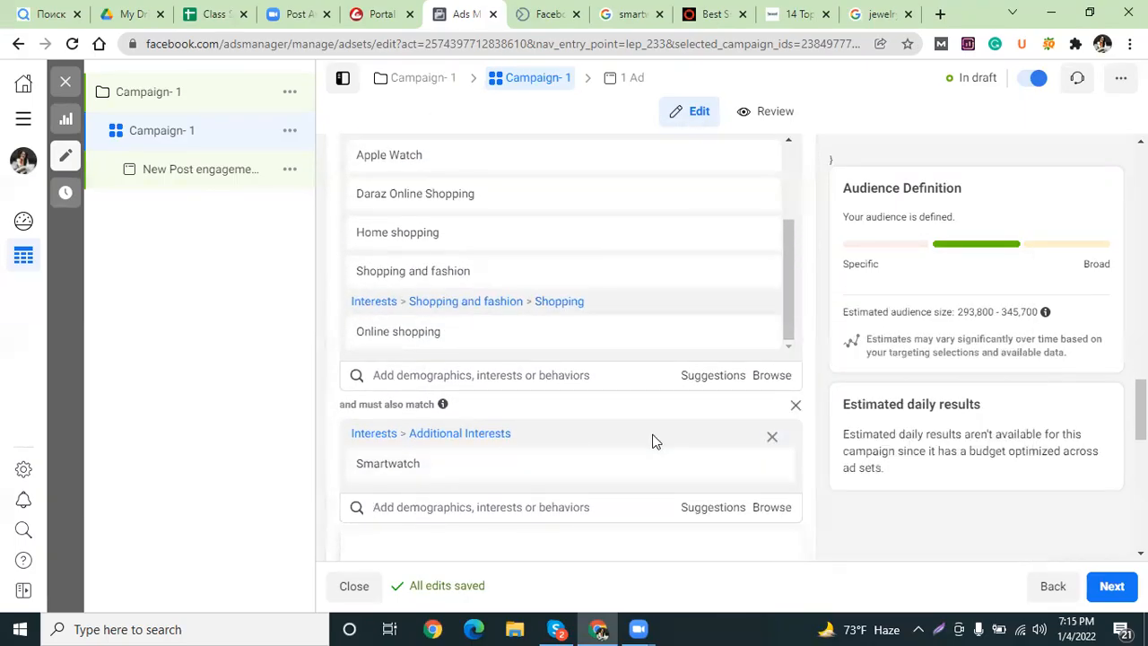
scroll(583, 429, down, 1)
mouse_move(417, 388)
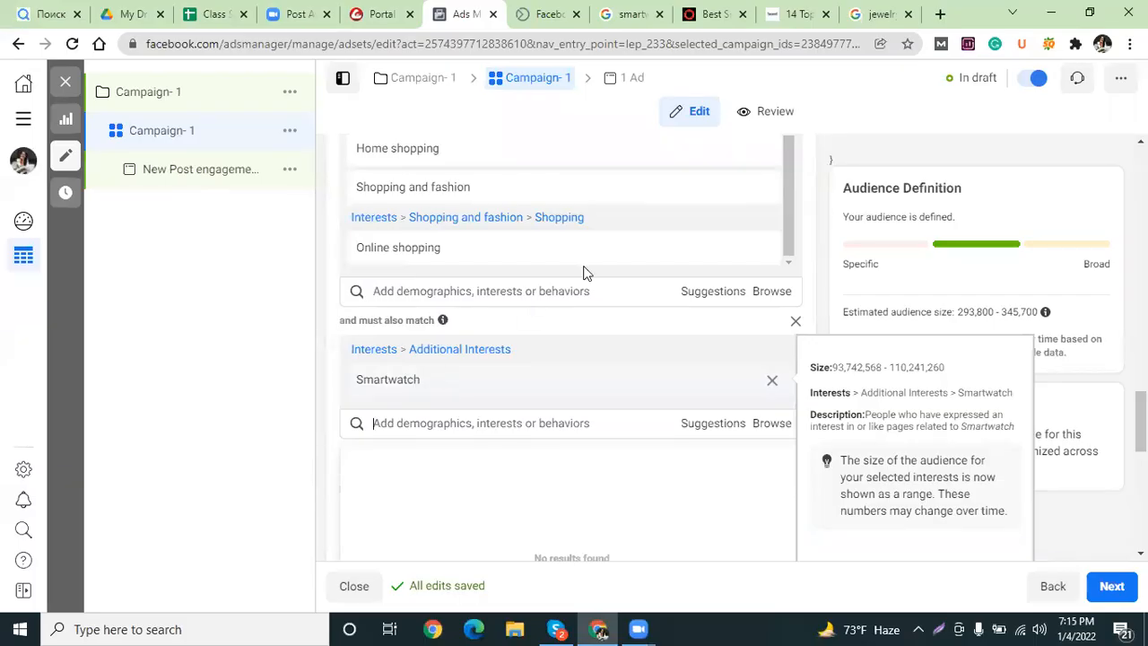
scroll(582, 269, up, 3)
scroll(408, 366, up, 3)
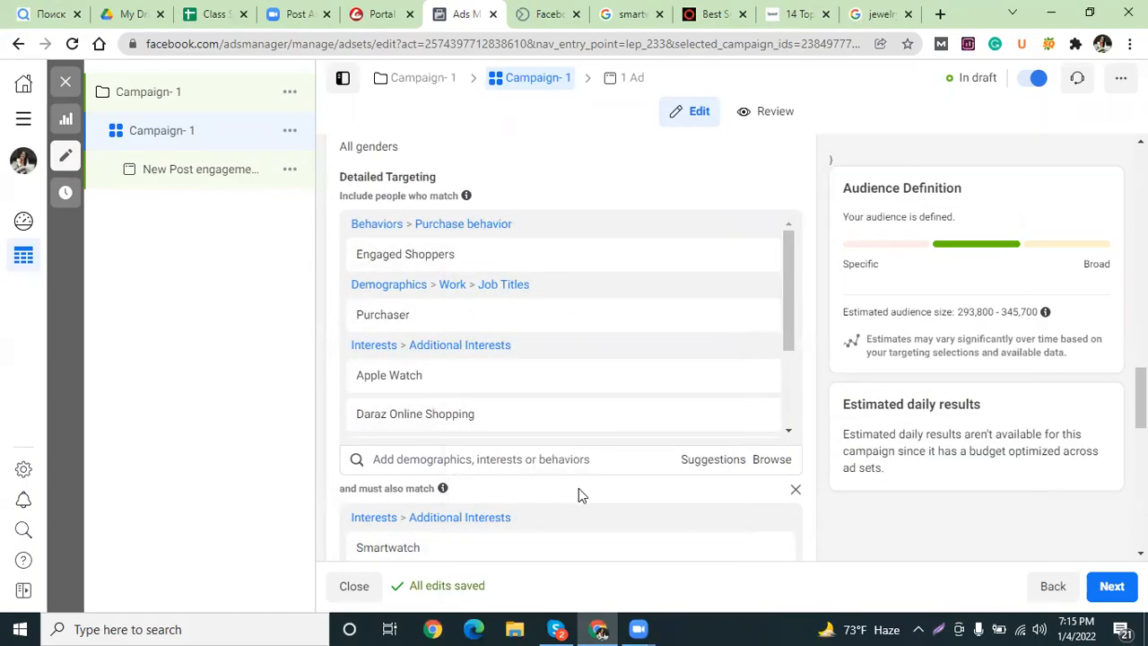
scroll(566, 437, down, 5)
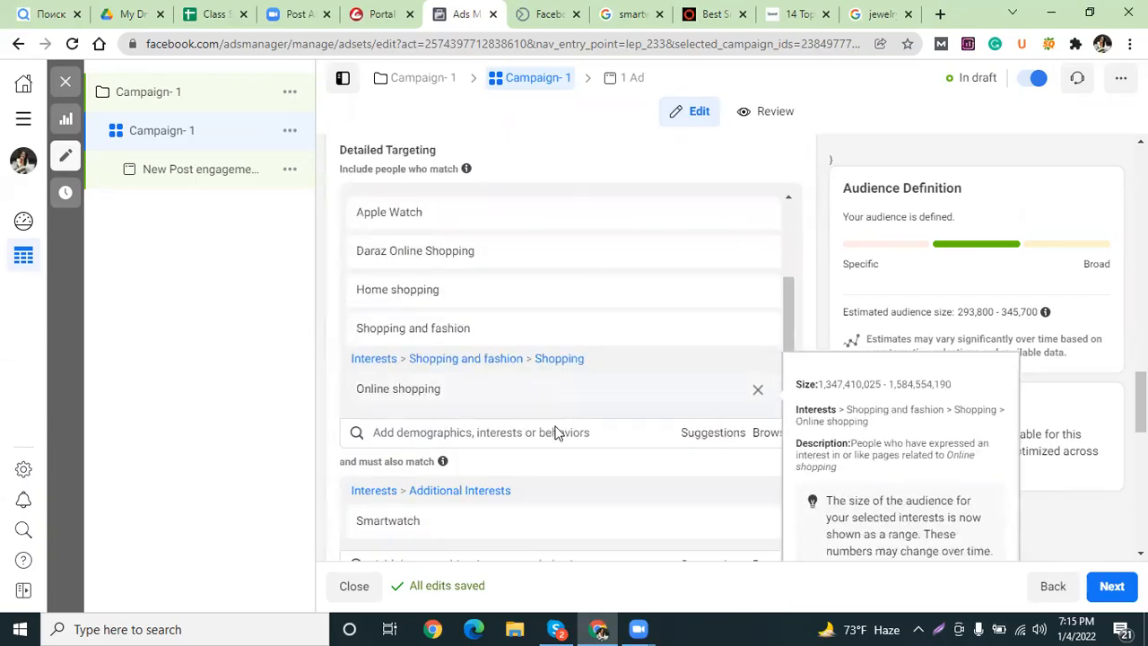
click(404, 419)
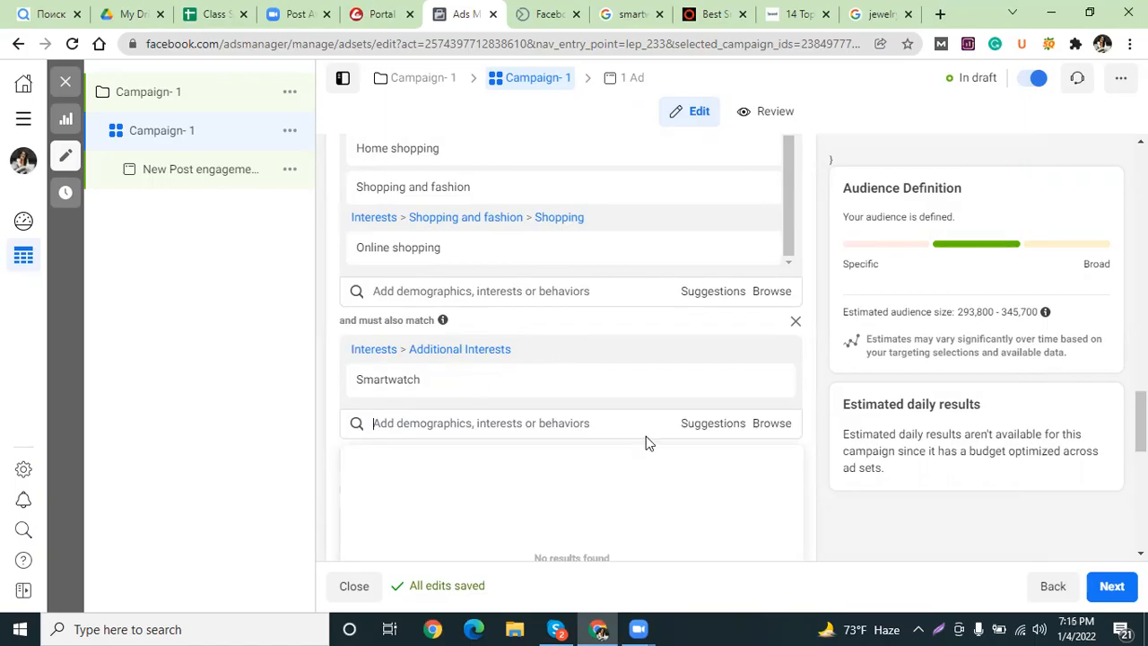
Show more options to reveal Connections set to All people, with audience at 293,800–345,700.
scroll(563, 399, down, 3)
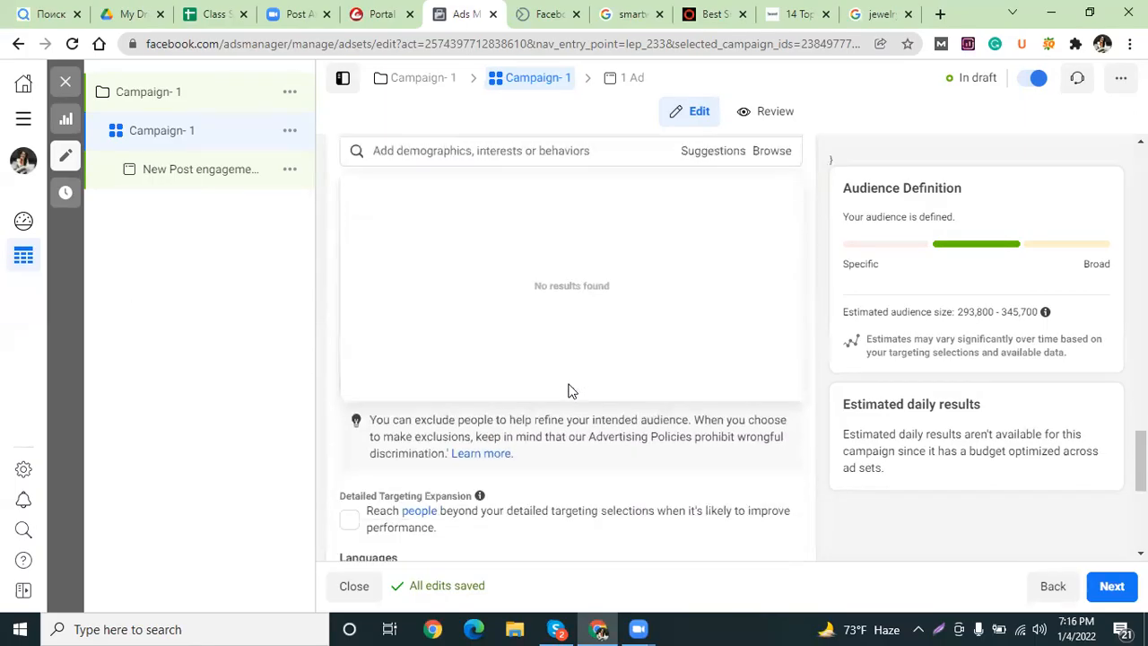
scroll(545, 376, down, 2)
scroll(546, 377, up, 5)
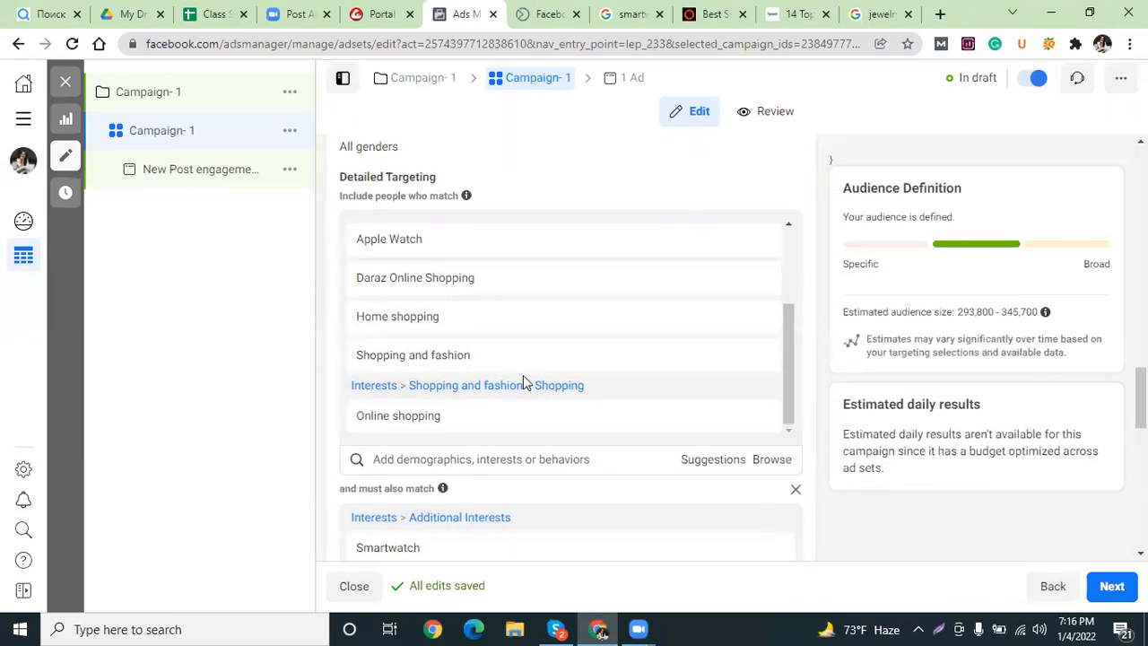
scroll(569, 422, down, 3)
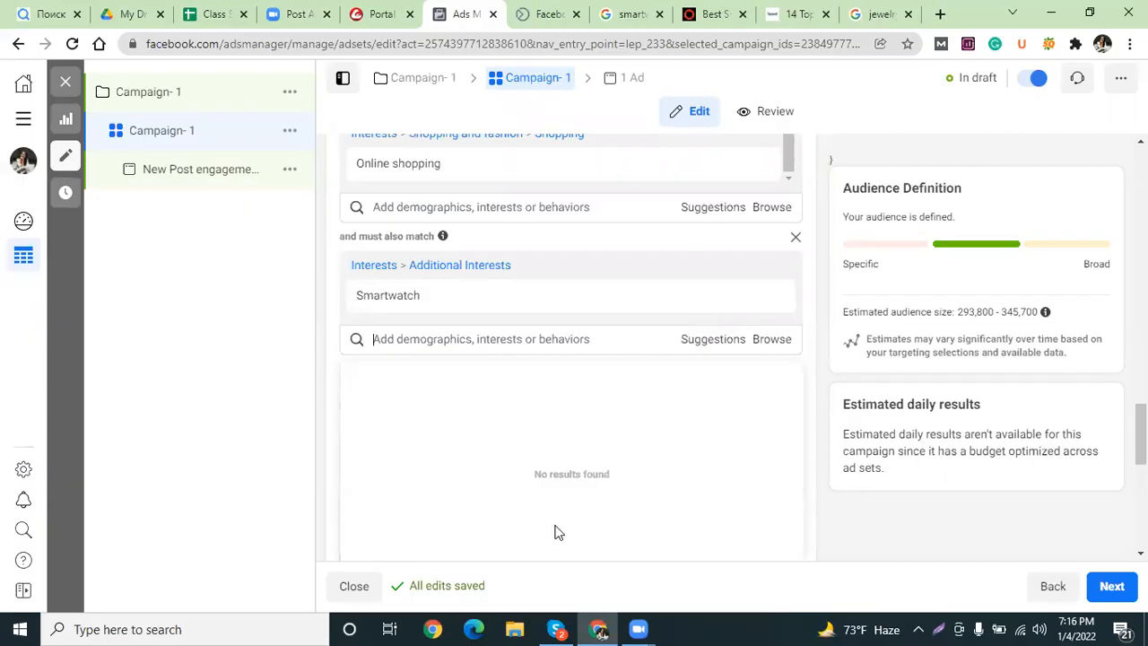
scroll(572, 500, down, 4)
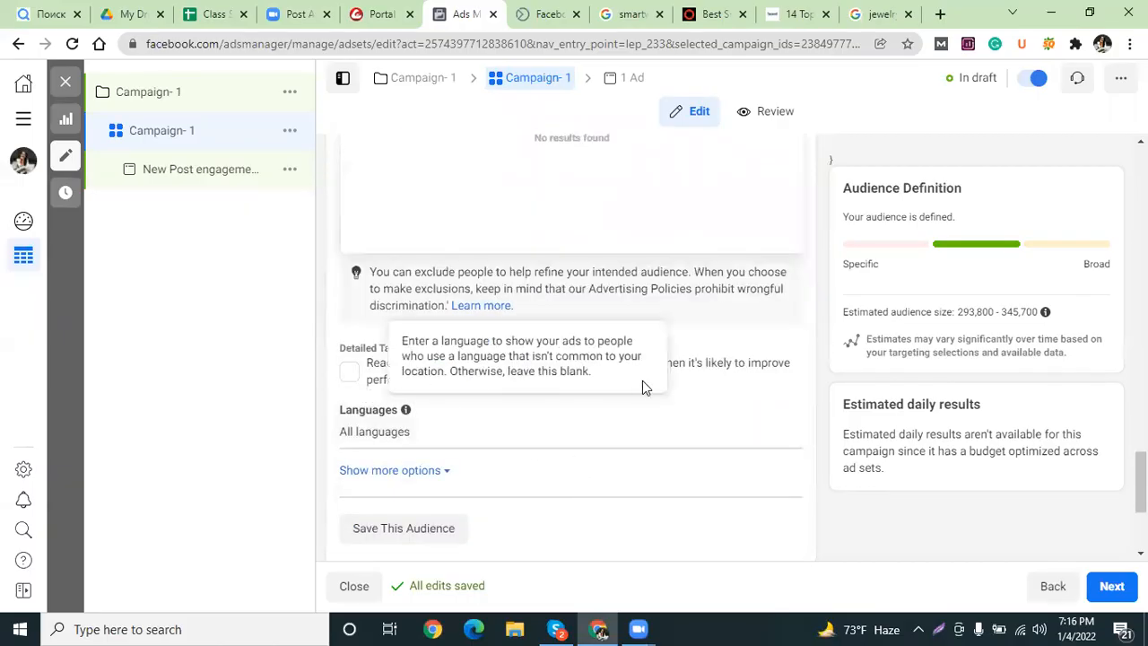
scroll(733, 438, down, 1)
scroll(733, 438, down, 1)
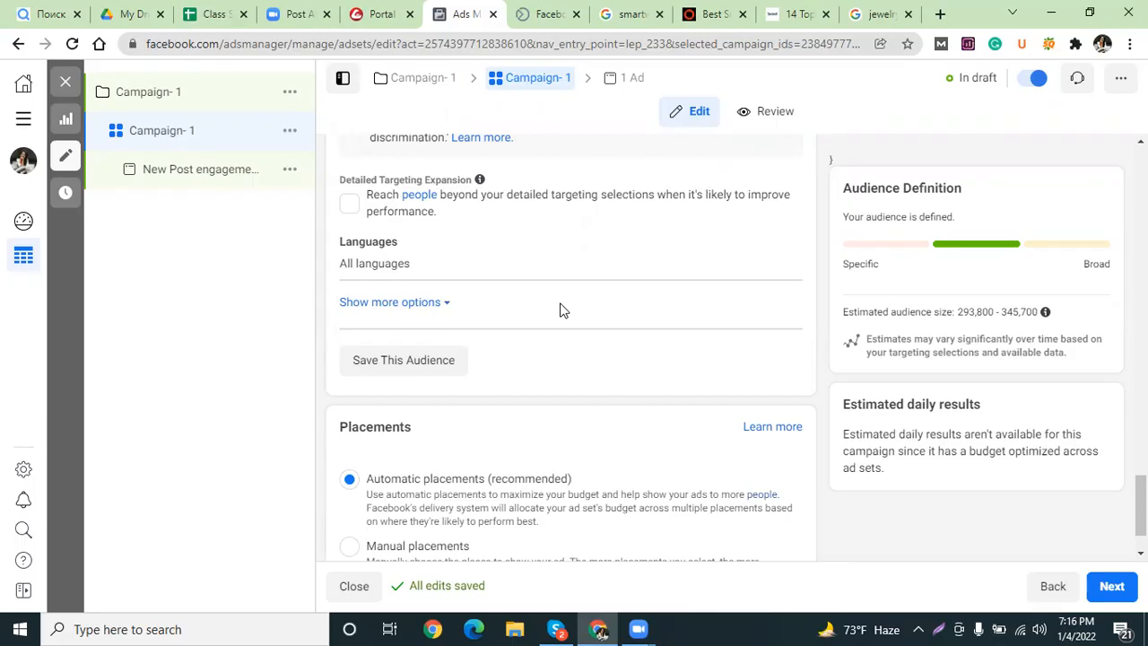
click(403, 305)
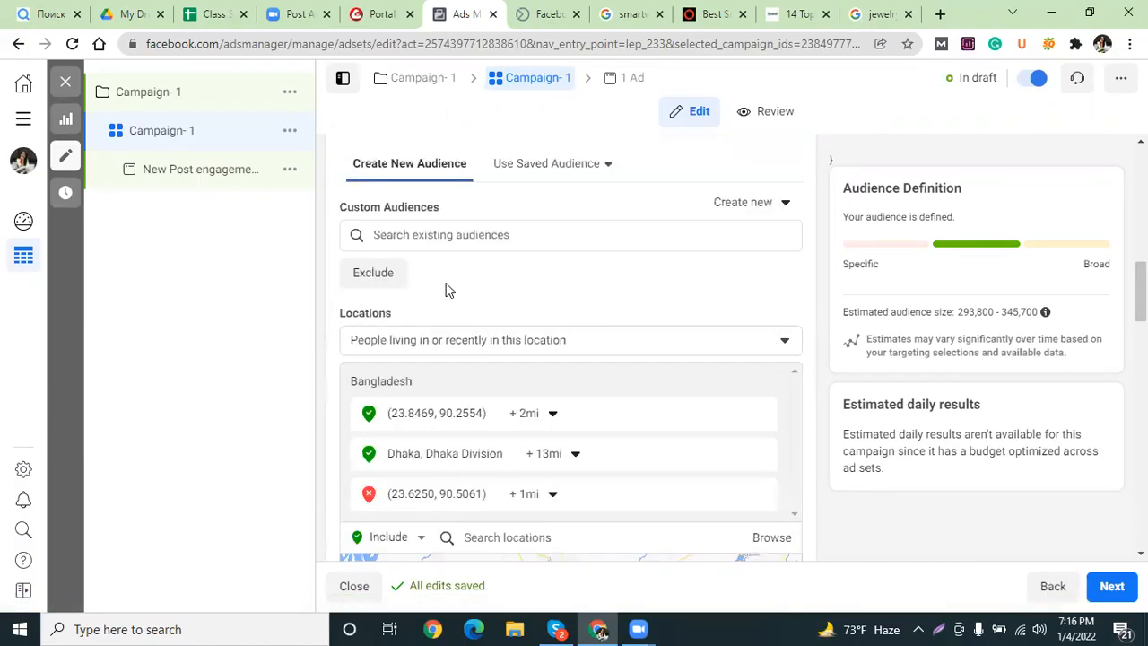
scroll(449, 290, down, 5)
scroll(448, 290, up, 7)
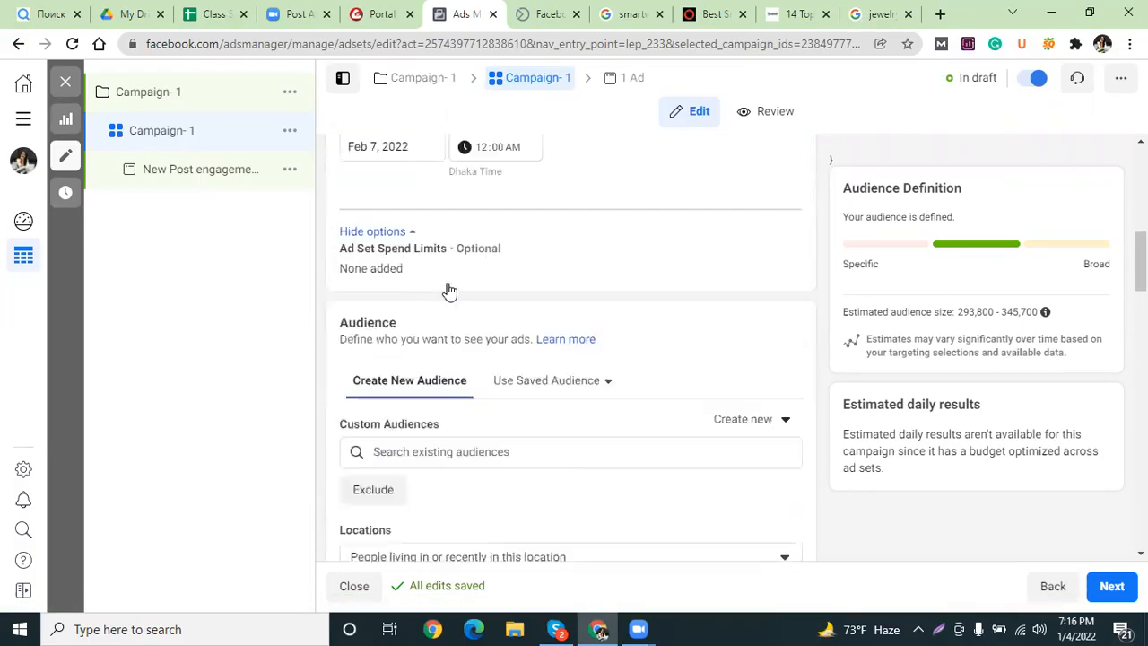
scroll(448, 290, down, 15)
scroll(452, 289, down, 3)
scroll(449, 290, up, 1)
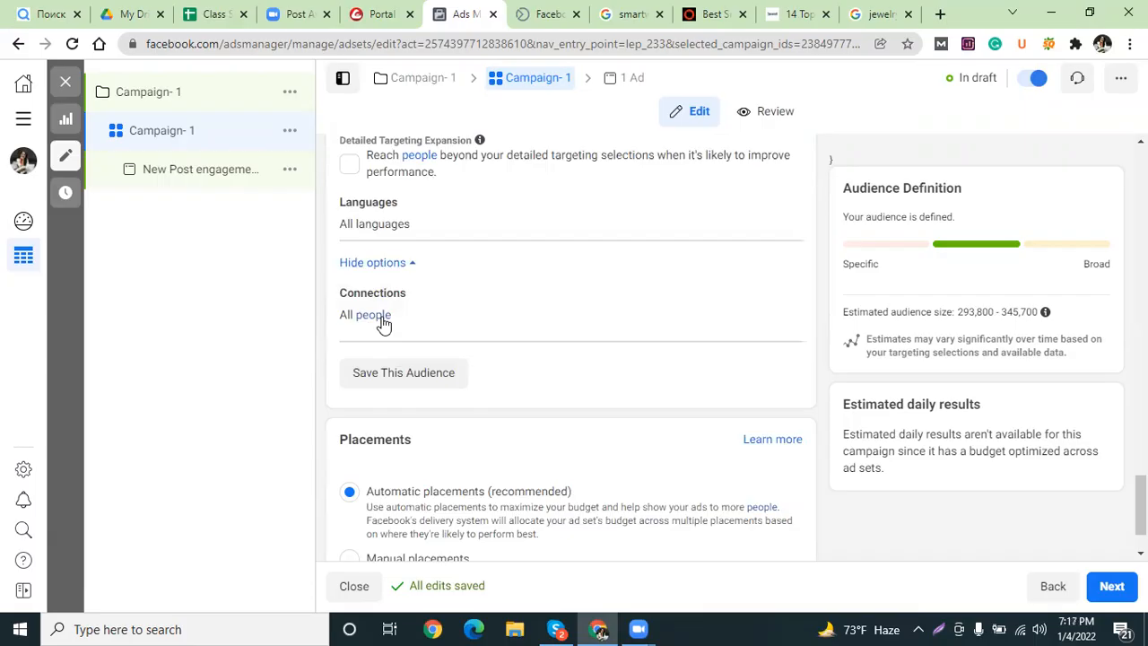
Set Connections to target people similar to the Page's followers, and switch placements to Manual placements.
click(787, 297)
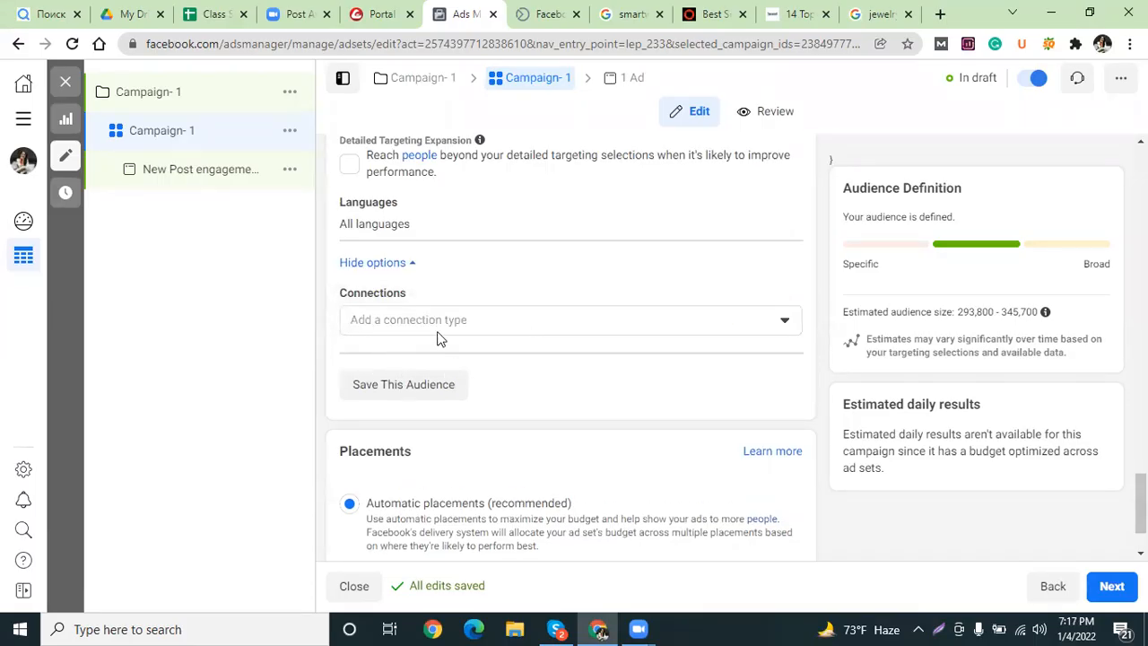
click(795, 322)
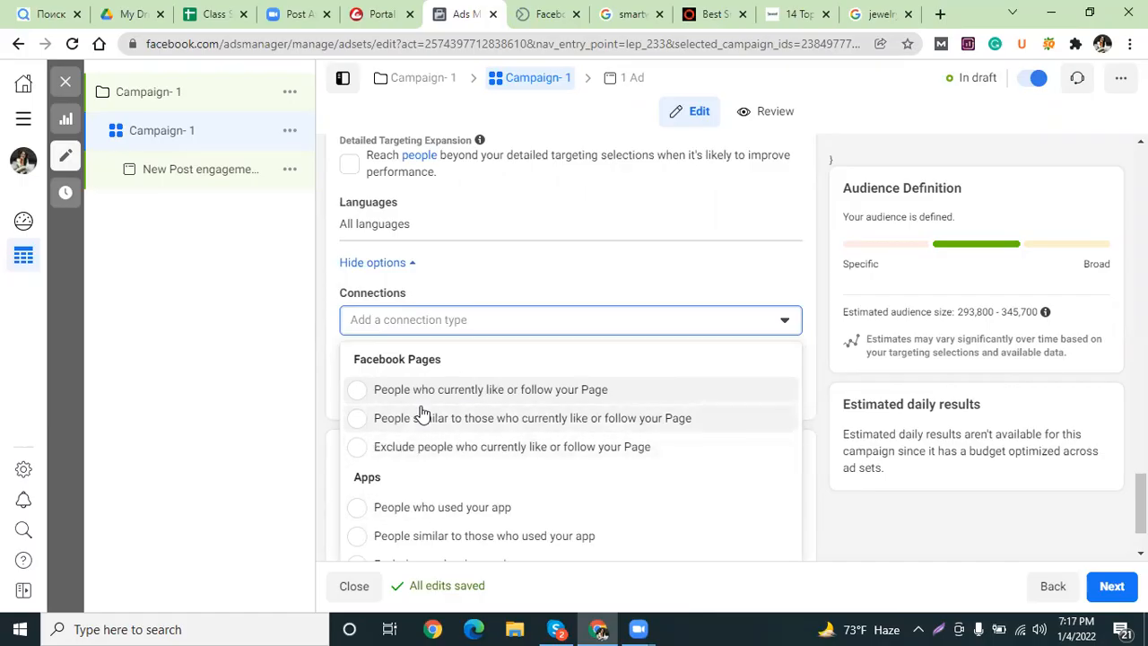
scroll(422, 415, down, 2)
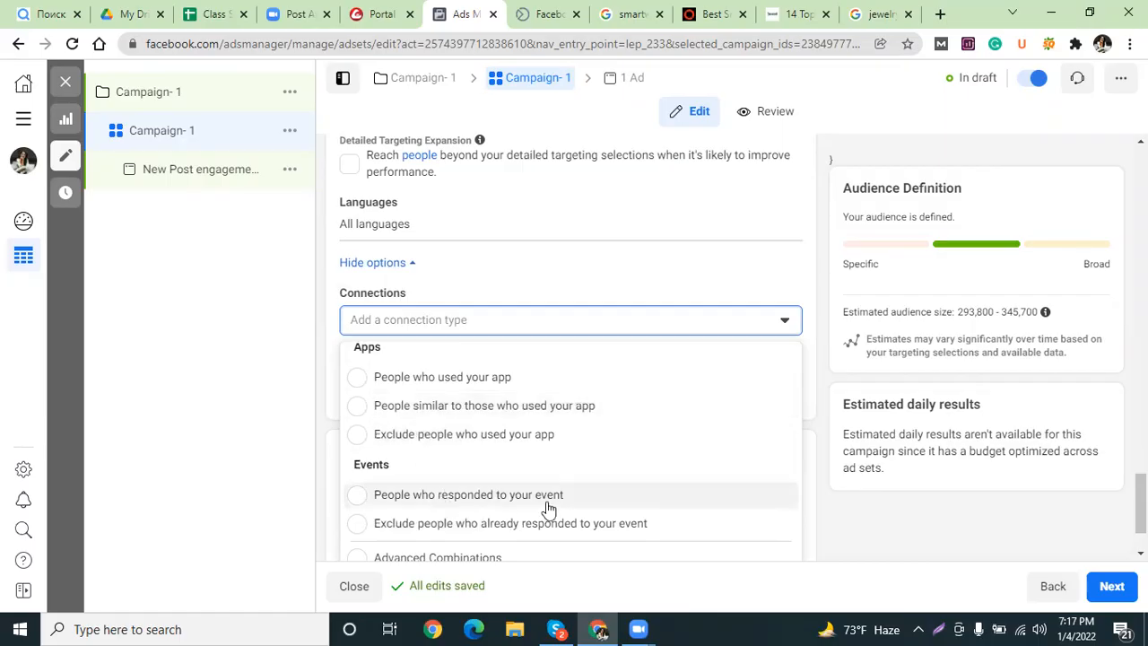
scroll(818, 471, down, 1)
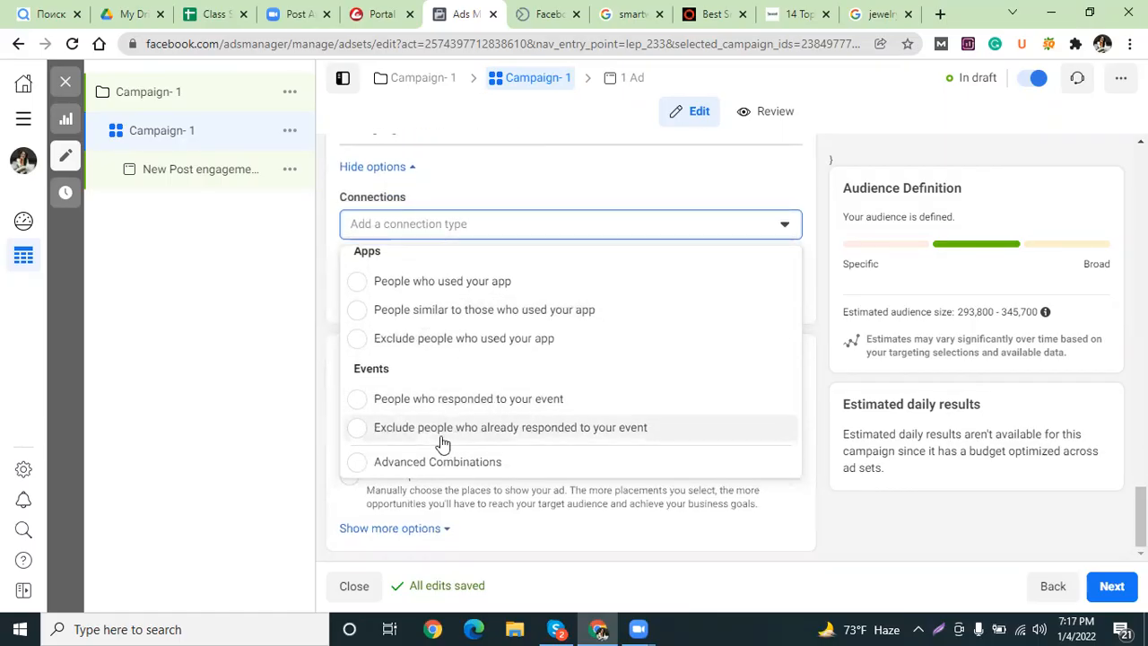
scroll(444, 429, up, 2)
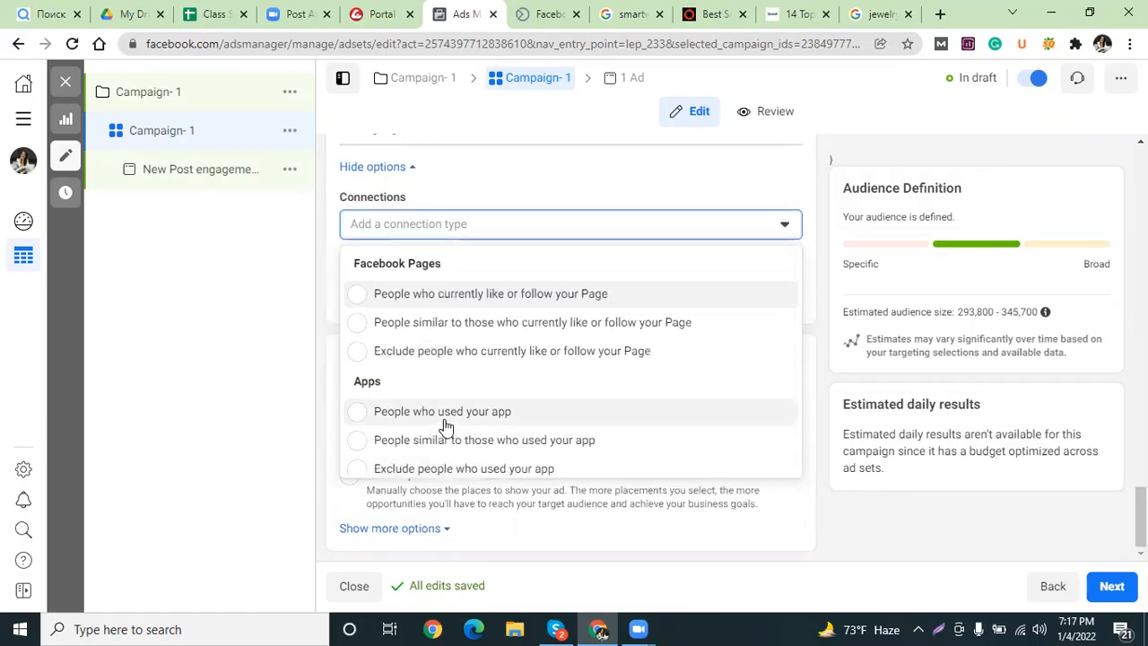
click(357, 324)
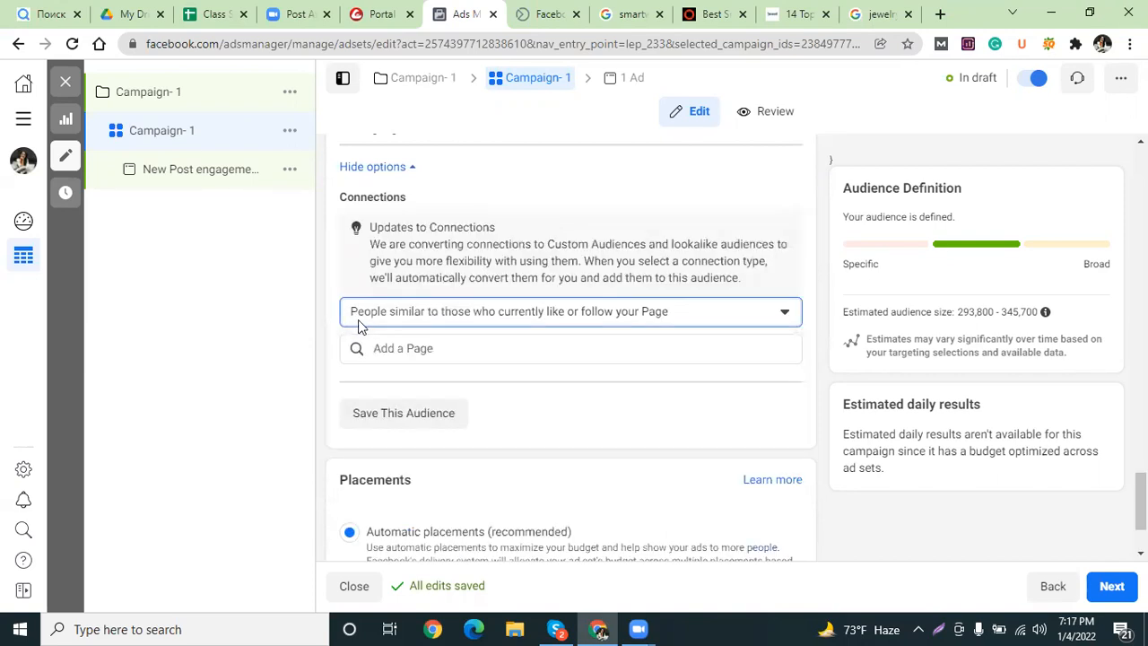
scroll(358, 324, down, 1)
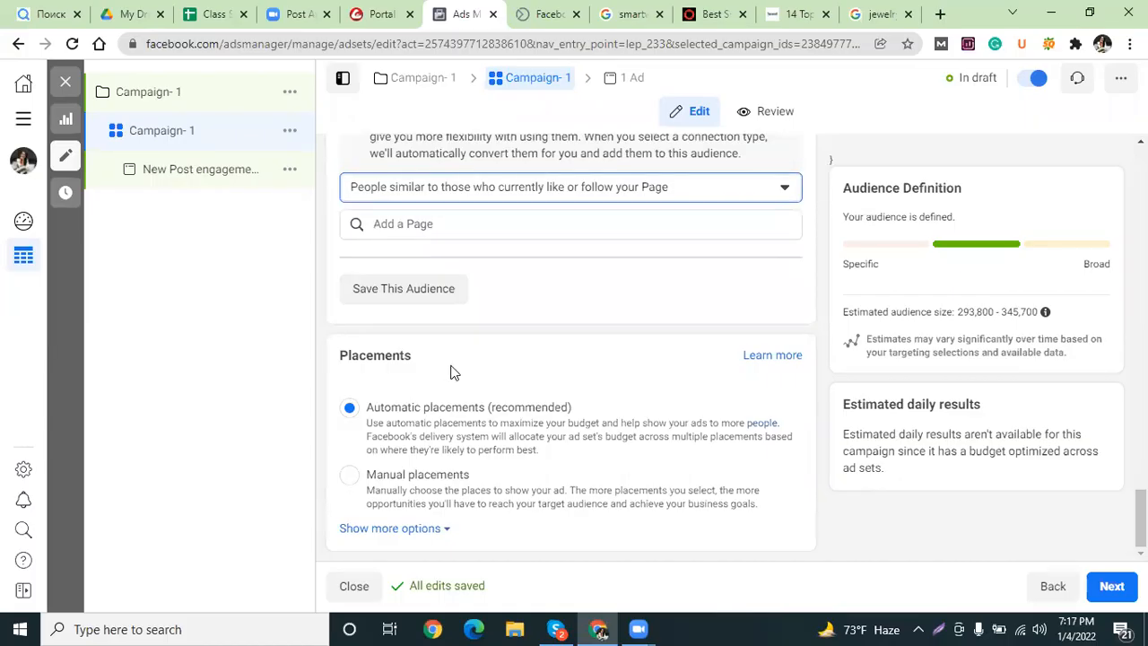
click(350, 478)
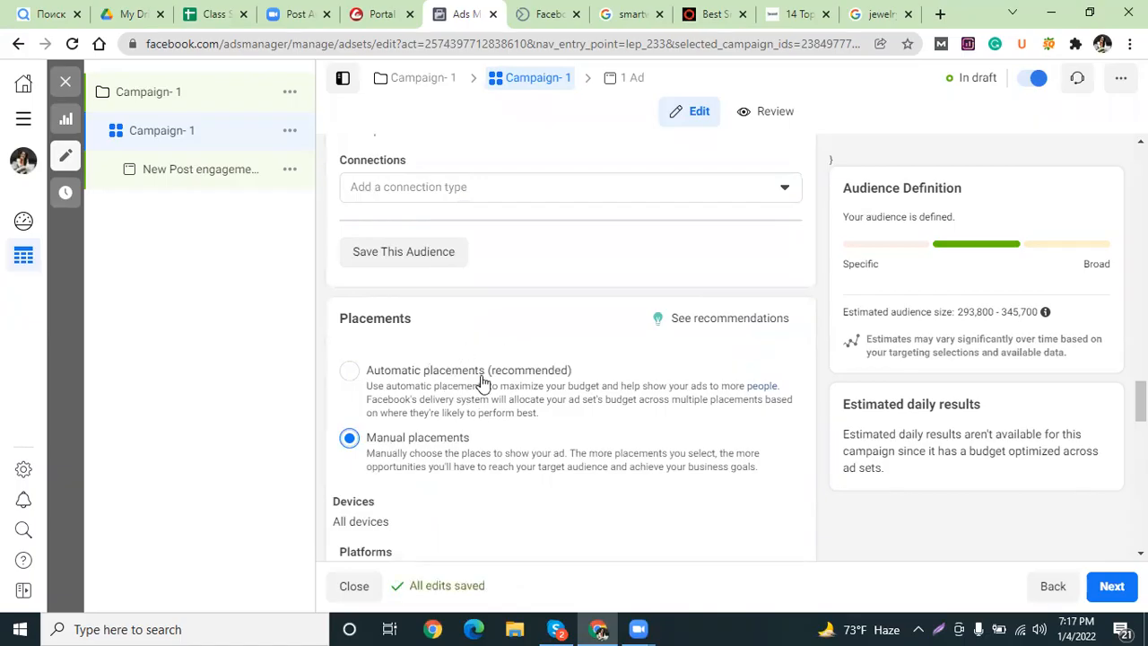
Restrict the ad set's device targeting to Mobile only by unchecking Desktop.
scroll(422, 474, down, 4)
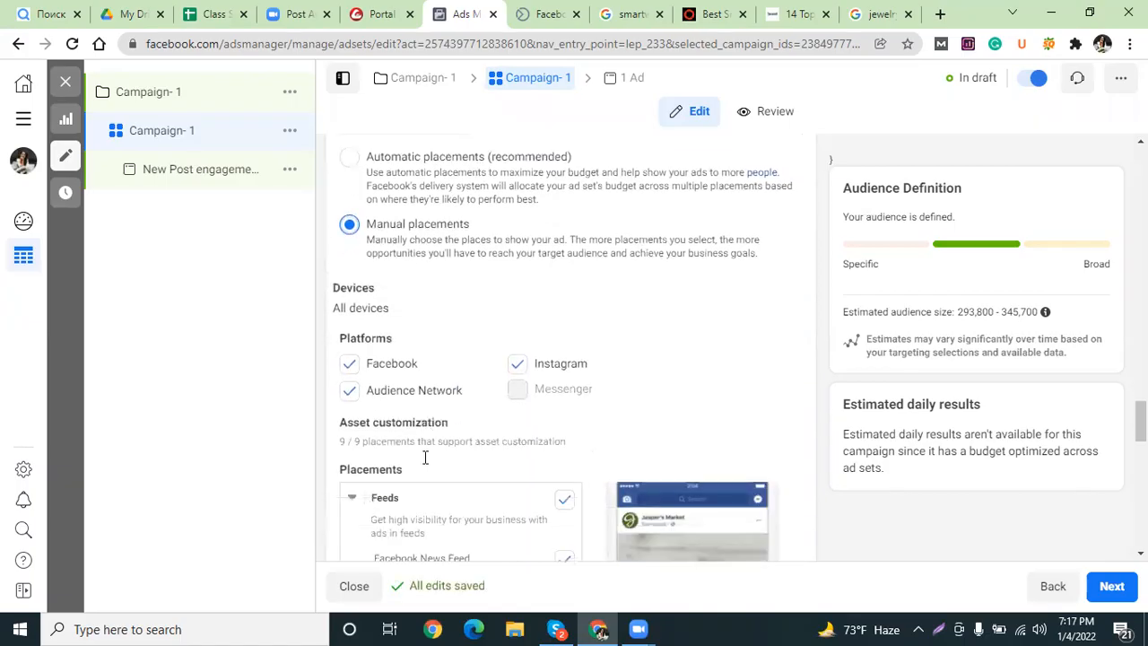
scroll(394, 296, up, 1)
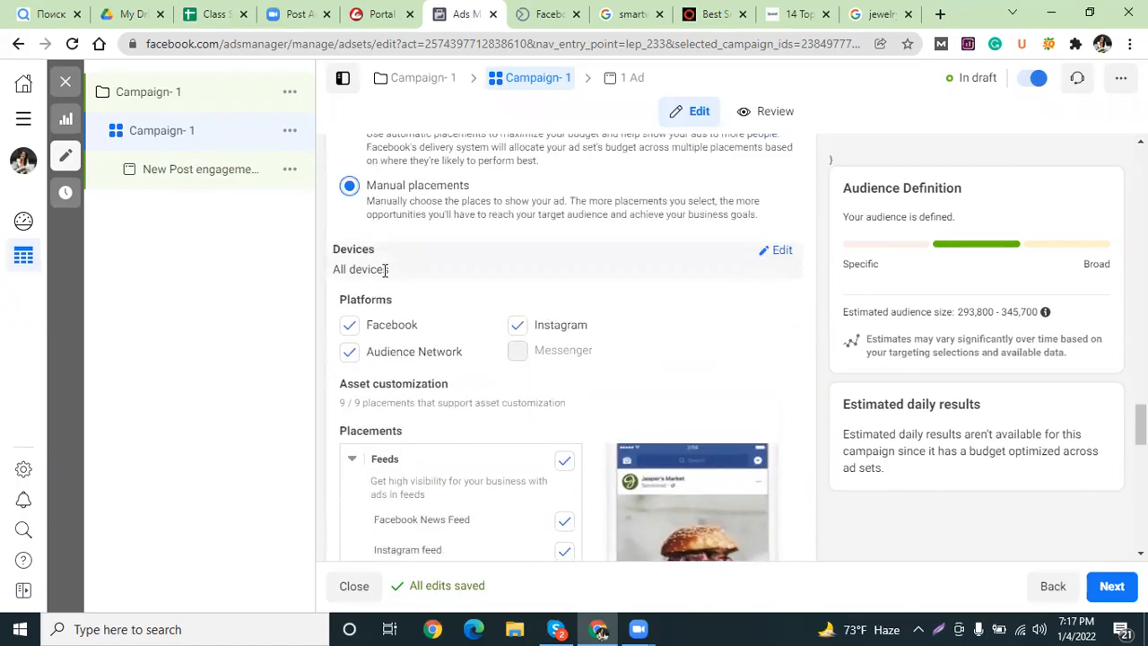
click(779, 252)
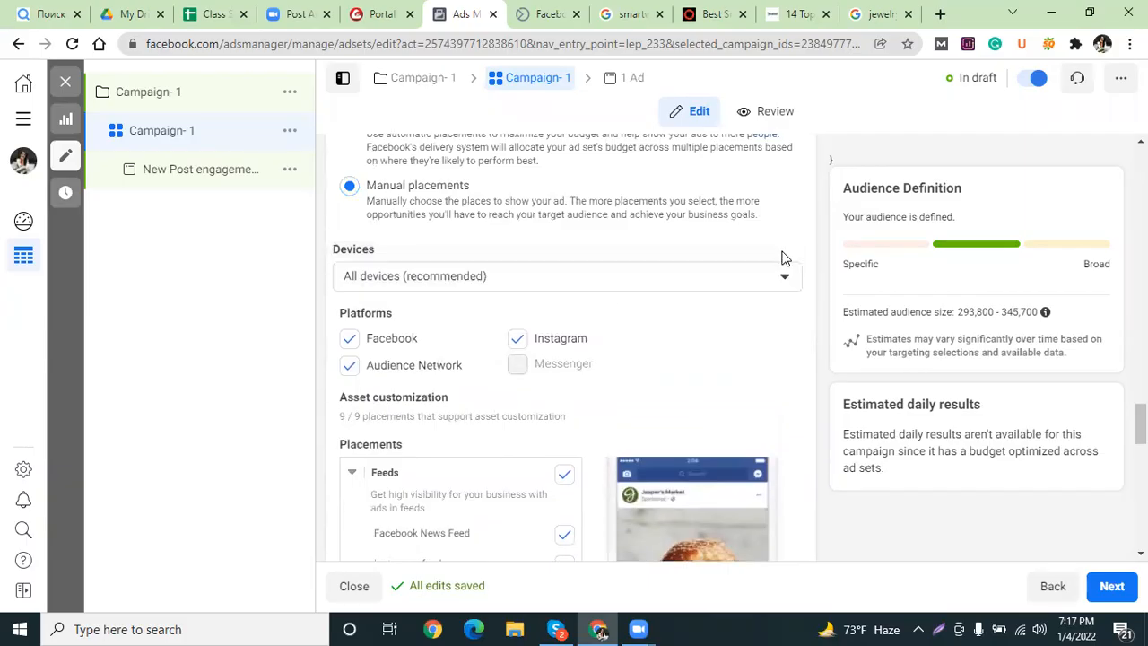
click(781, 278)
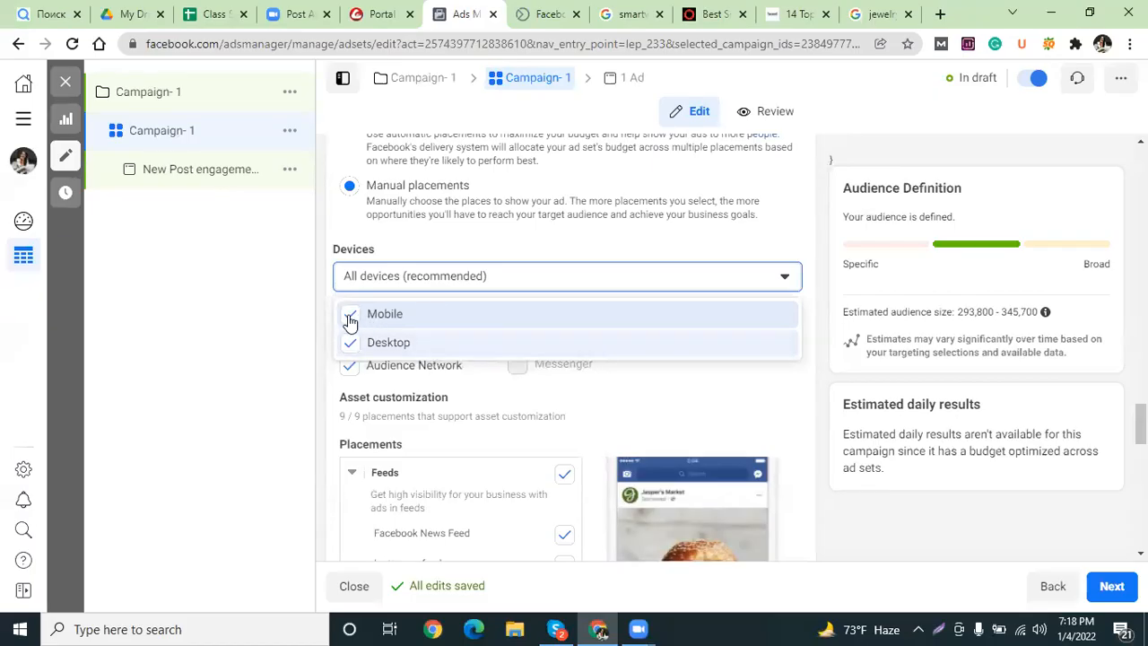
click(350, 343)
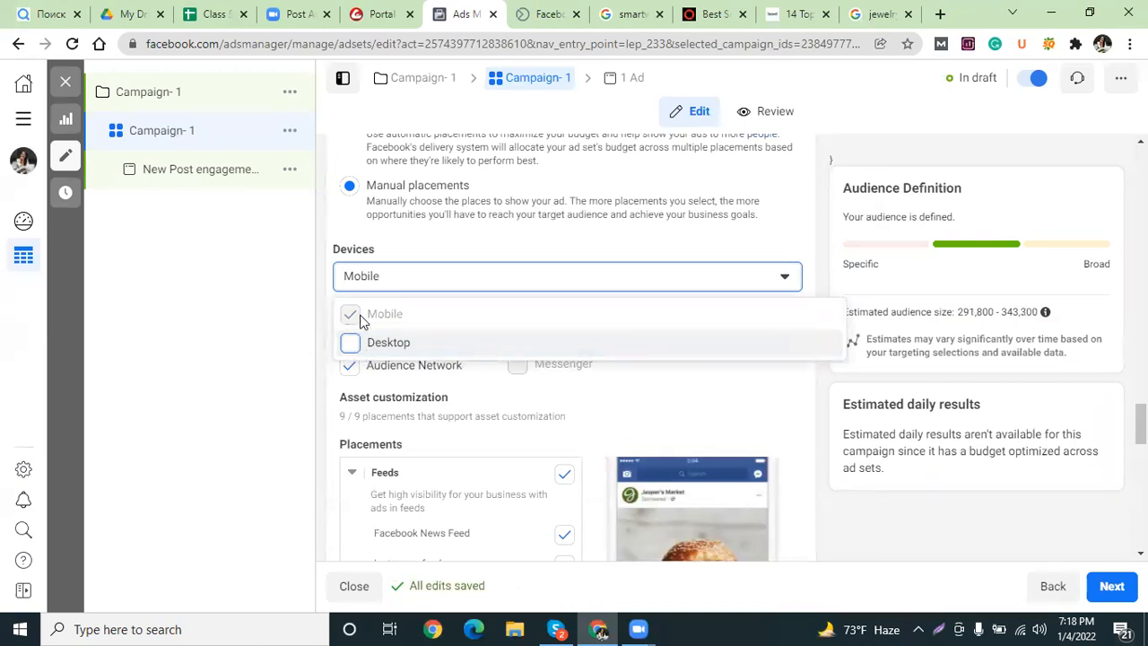
click(320, 299)
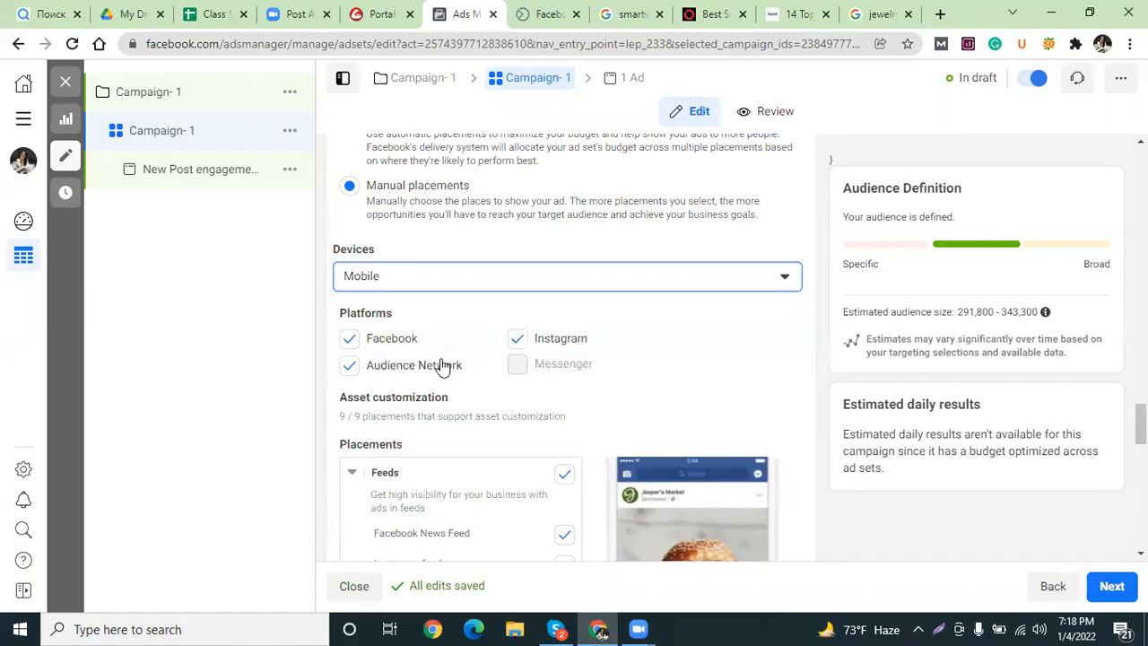
scroll(440, 366, down, 1)
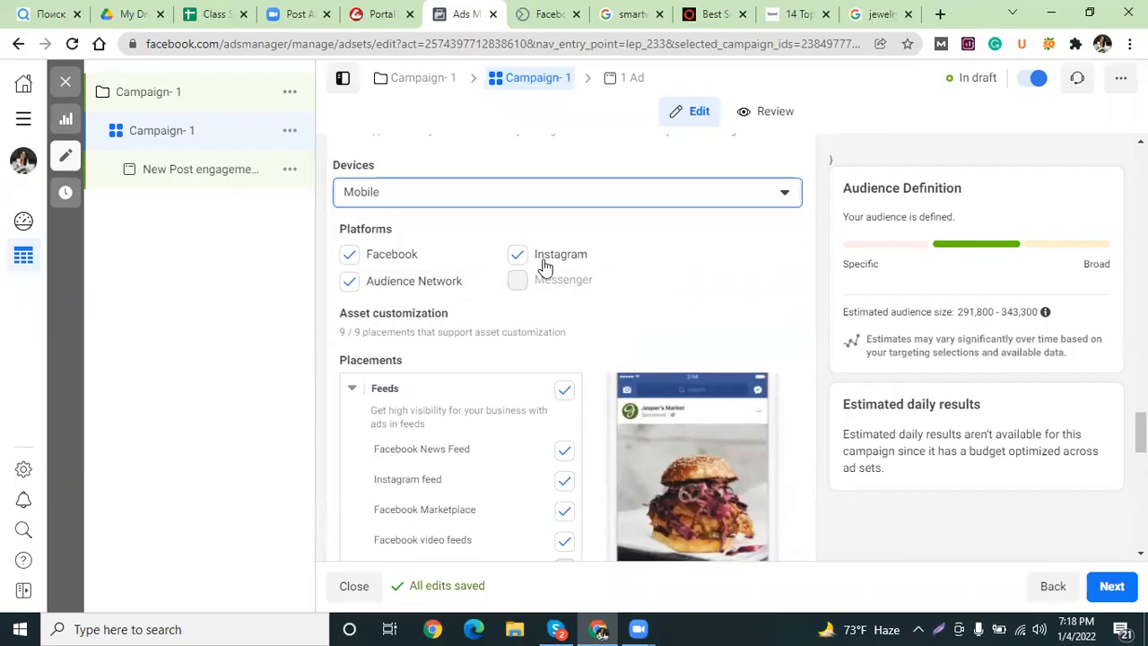
Exclude Audience Network and Instagram from the ad set's platforms.
click(349, 285)
click(399, 285)
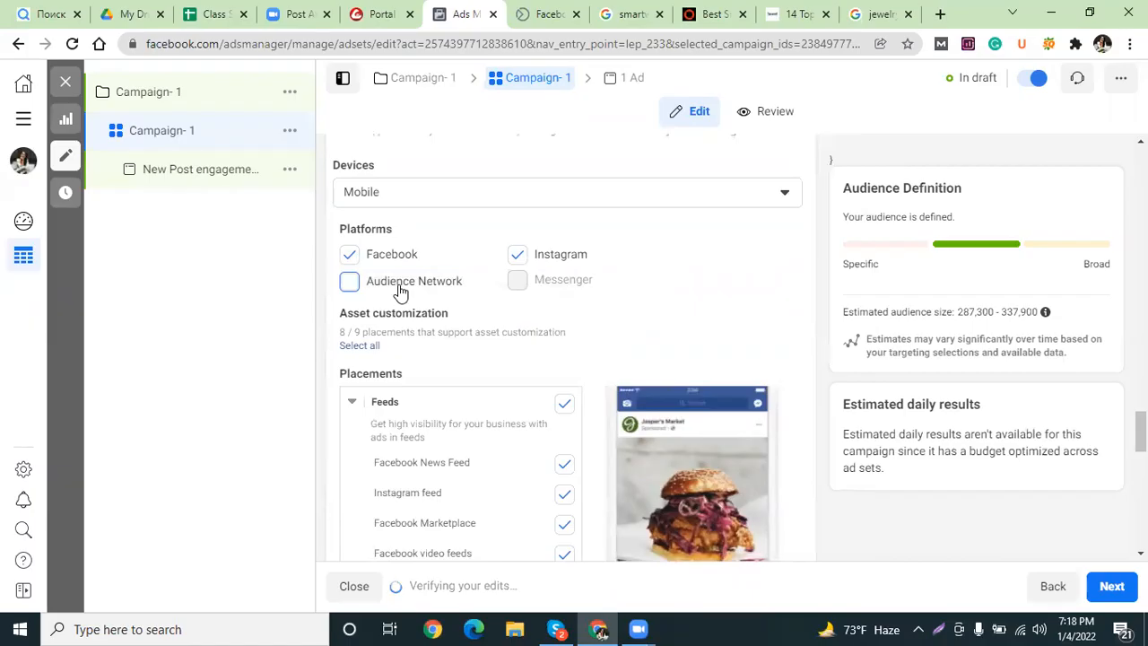
click(526, 279)
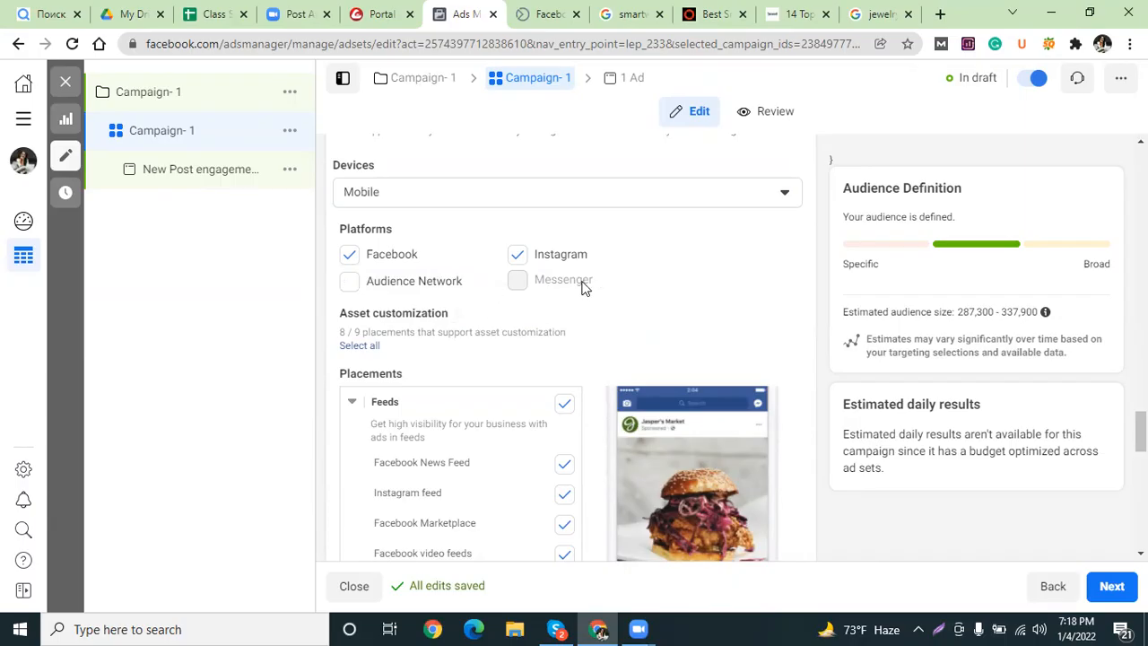
click(517, 256)
Turn off the Facebook video feeds, In-stream and In-article placements.
mouse_move(550, 627)
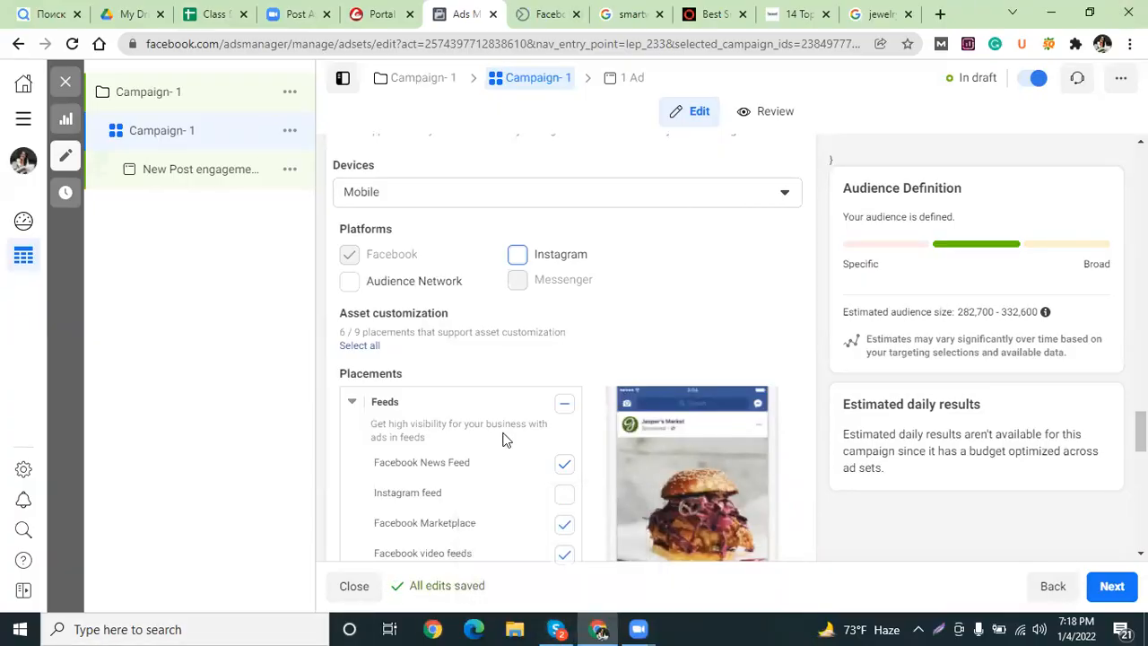
scroll(364, 354, down, 1)
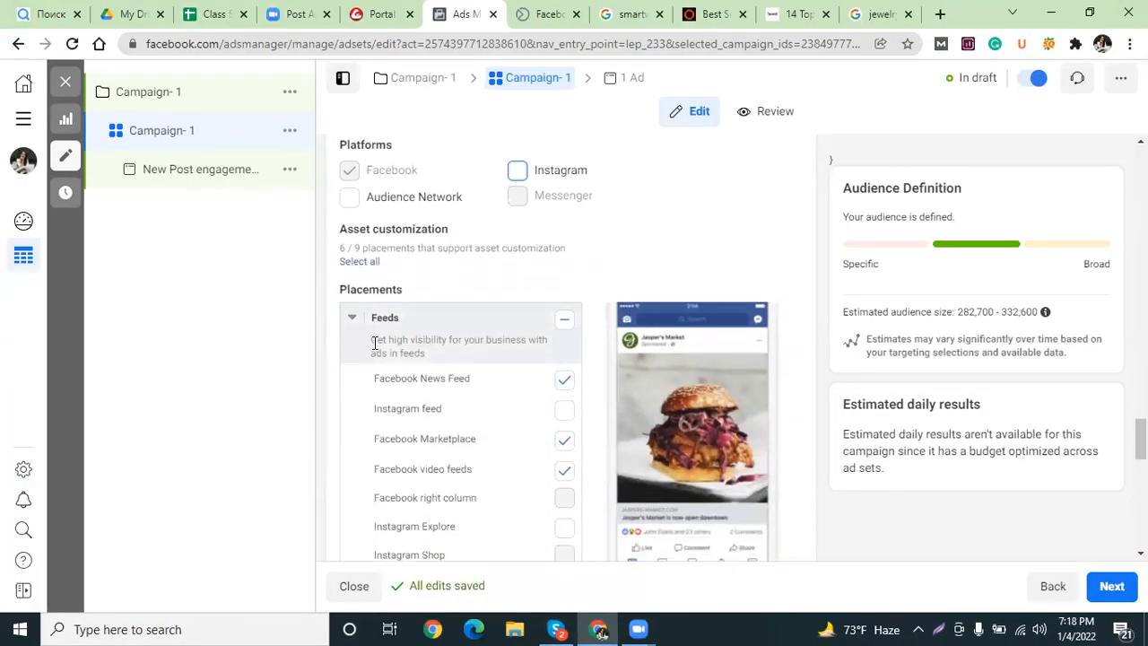
scroll(489, 298, down, 2)
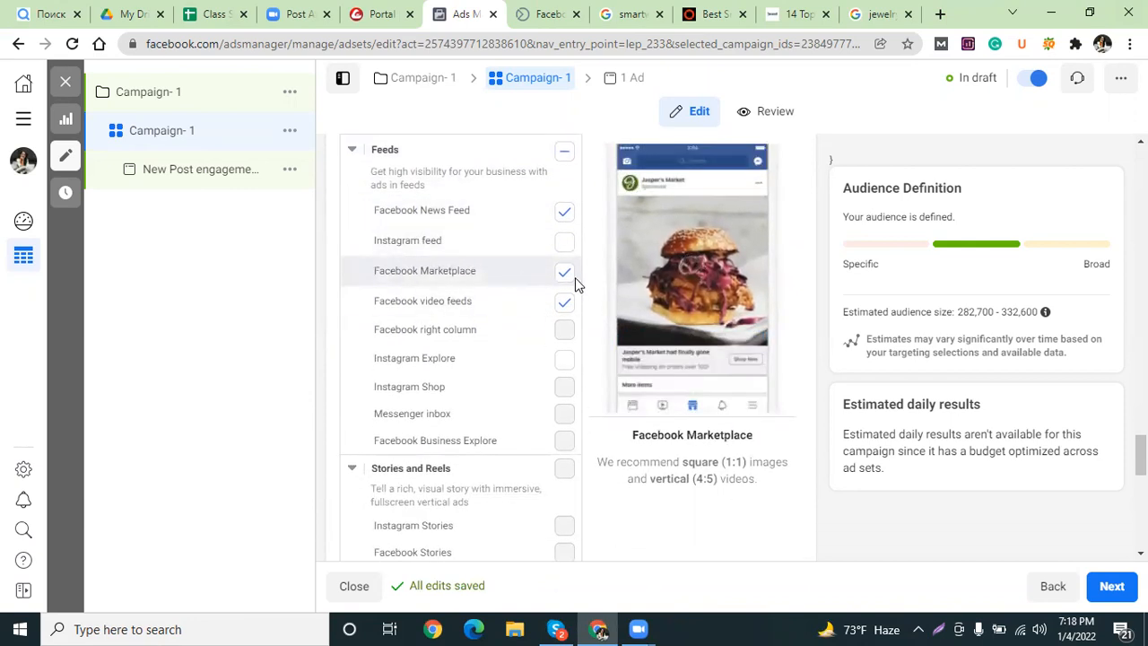
click(564, 303)
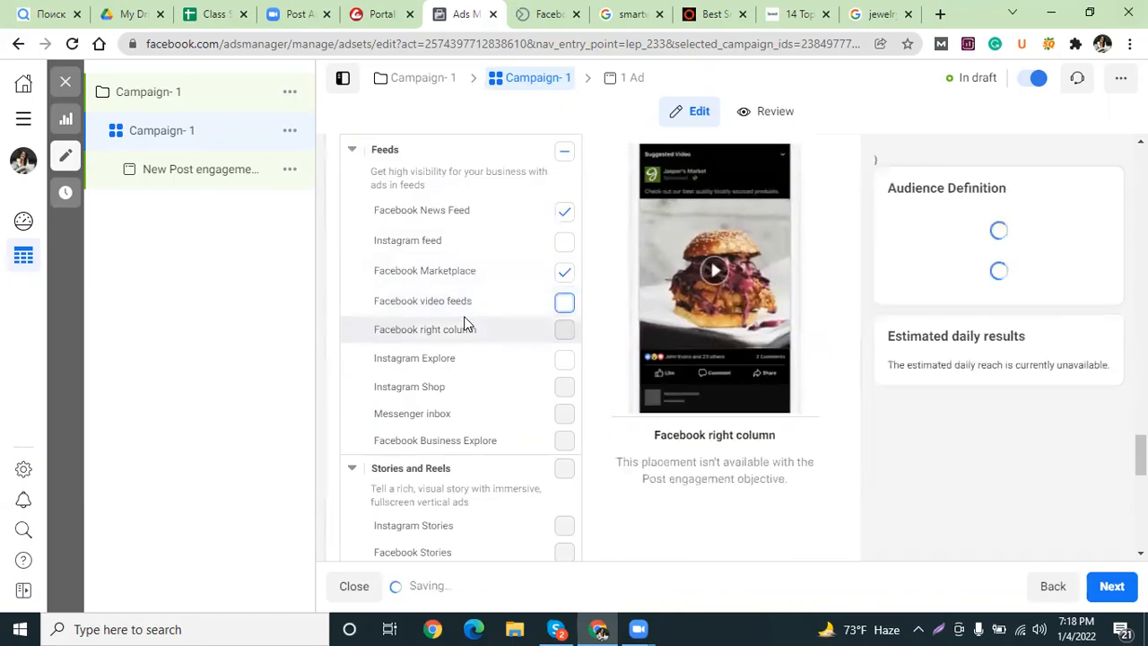
scroll(464, 312, down, 2)
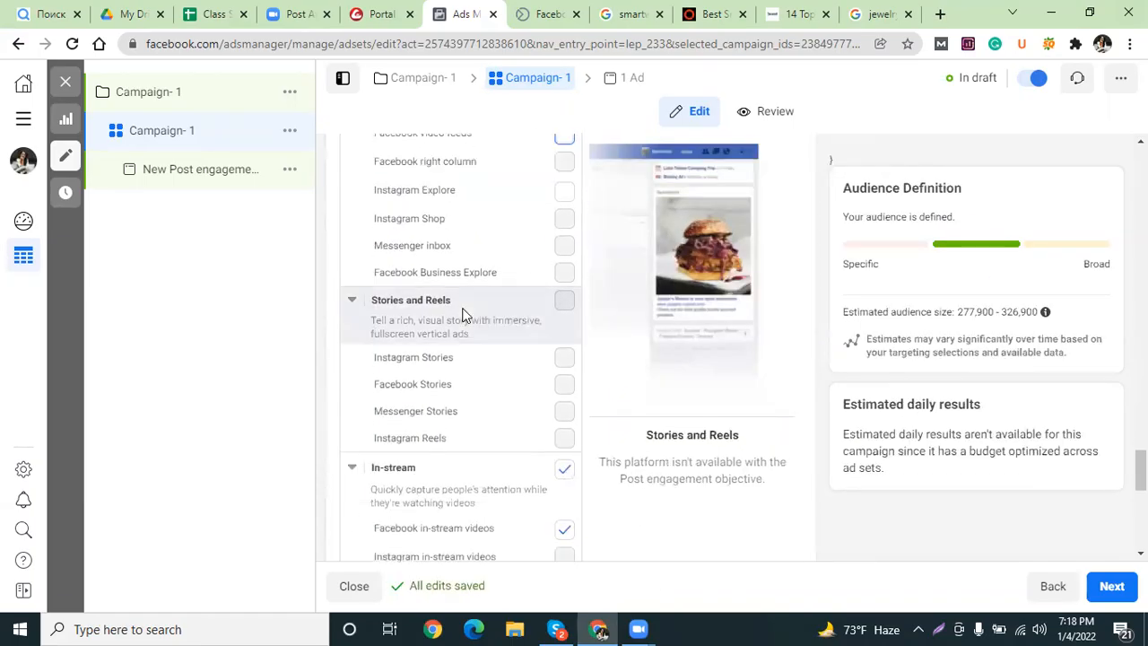
scroll(463, 311, down, 2)
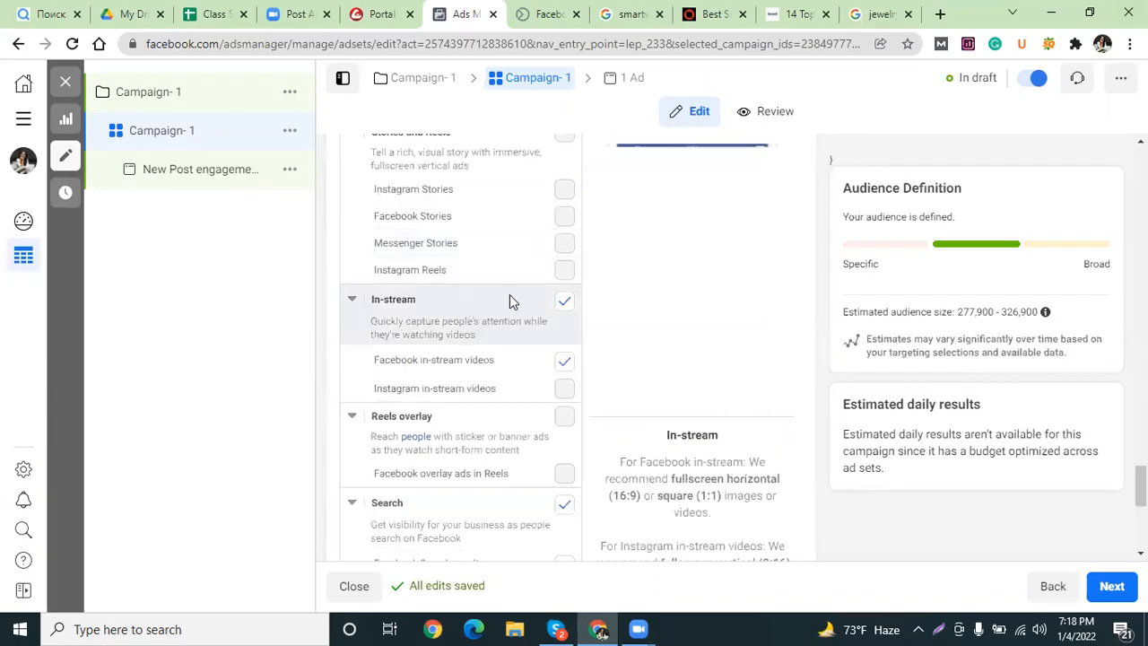
click(564, 305)
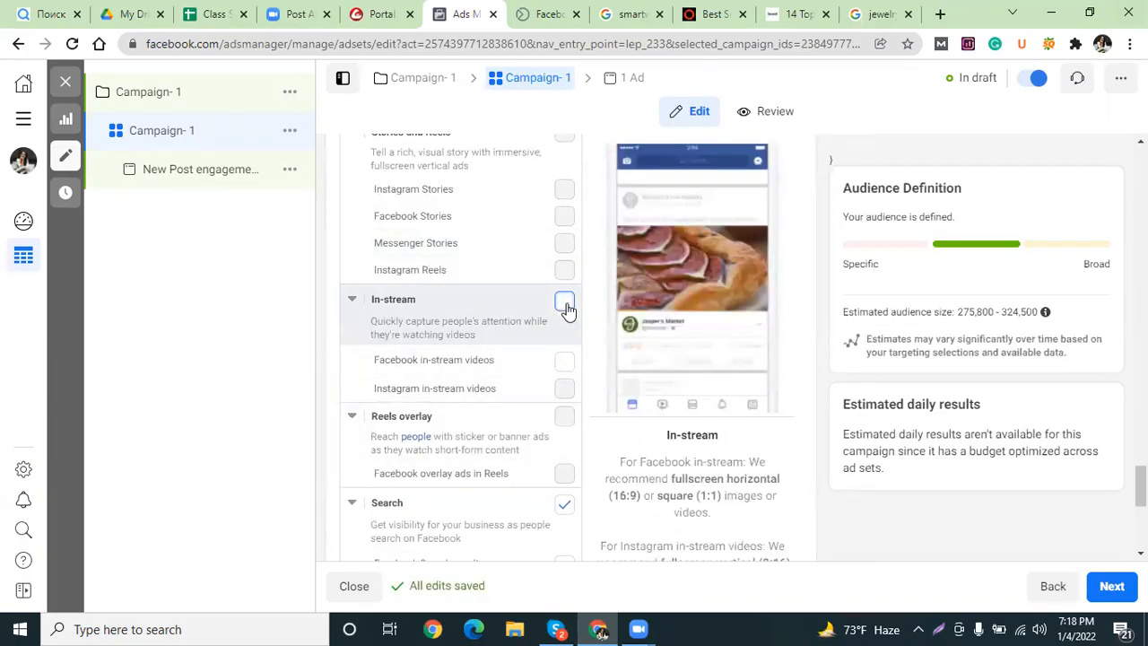
scroll(484, 348, down, 2)
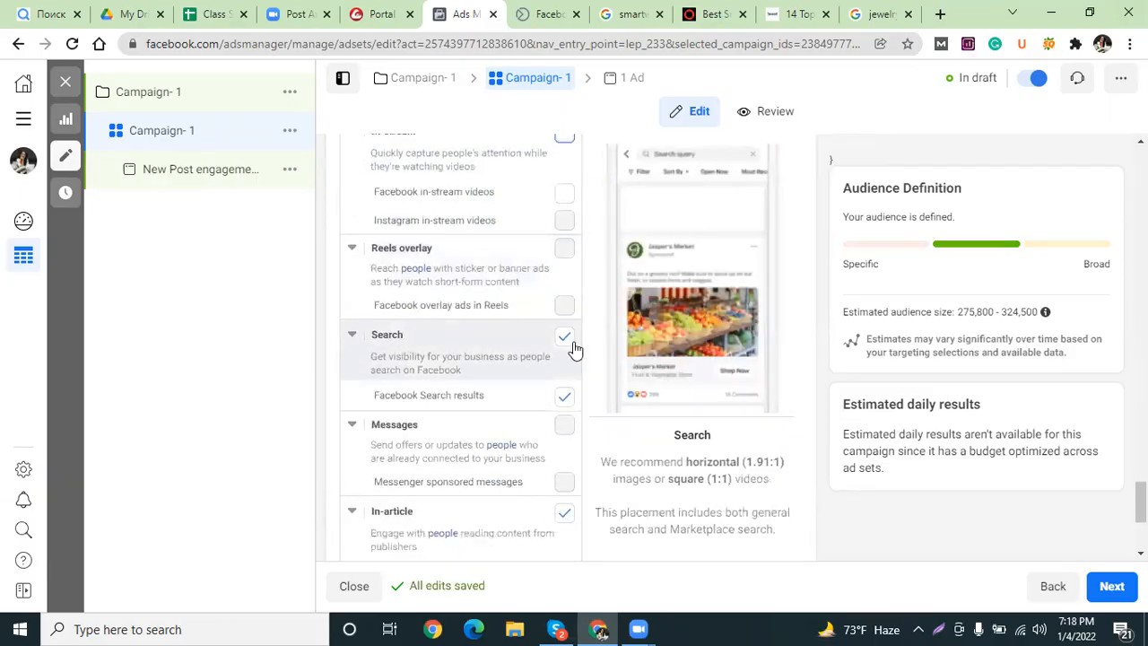
scroll(523, 377, down, 2)
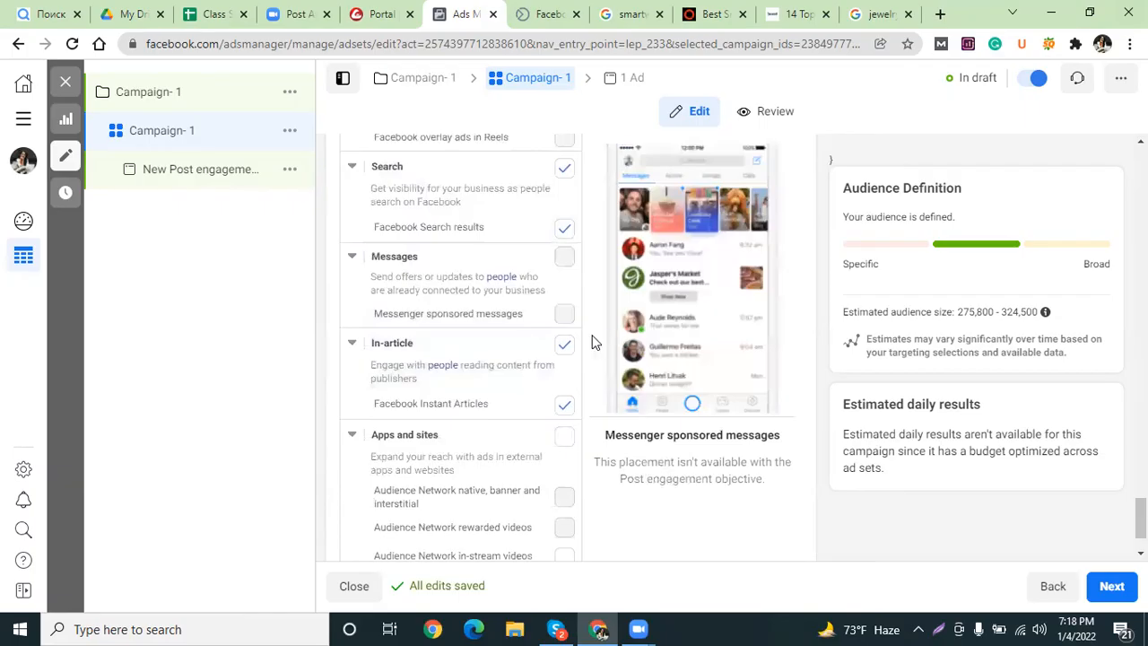
click(564, 347)
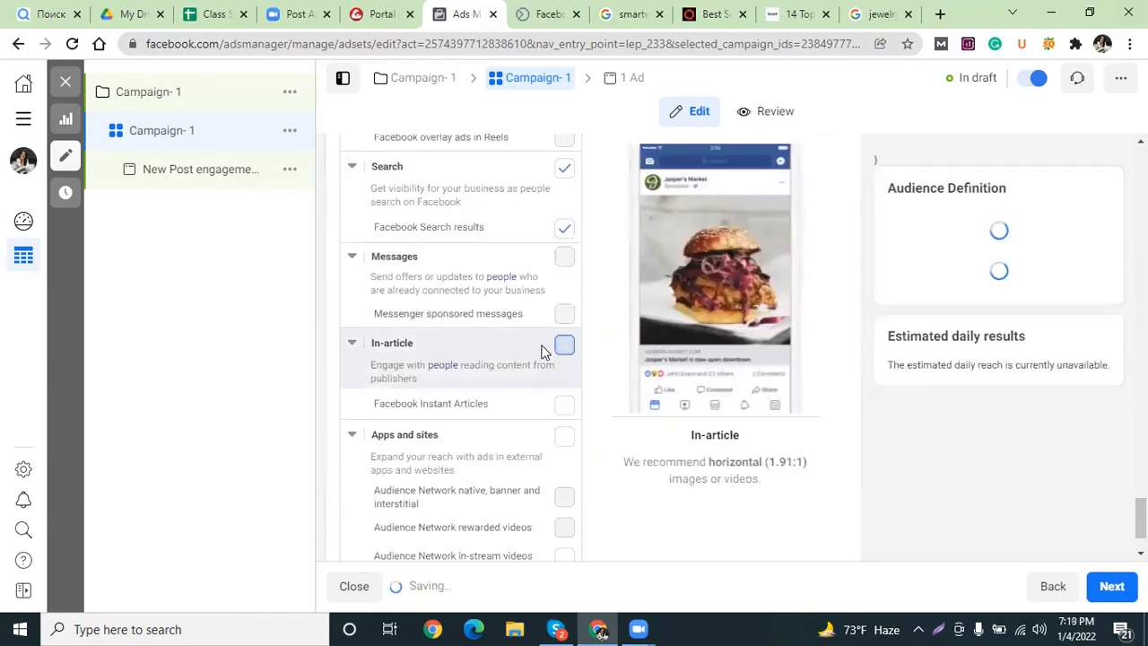
Look over the audience size estimate explanation, then dismiss it.
scroll(506, 348, down, 1)
scroll(512, 338, up, 10)
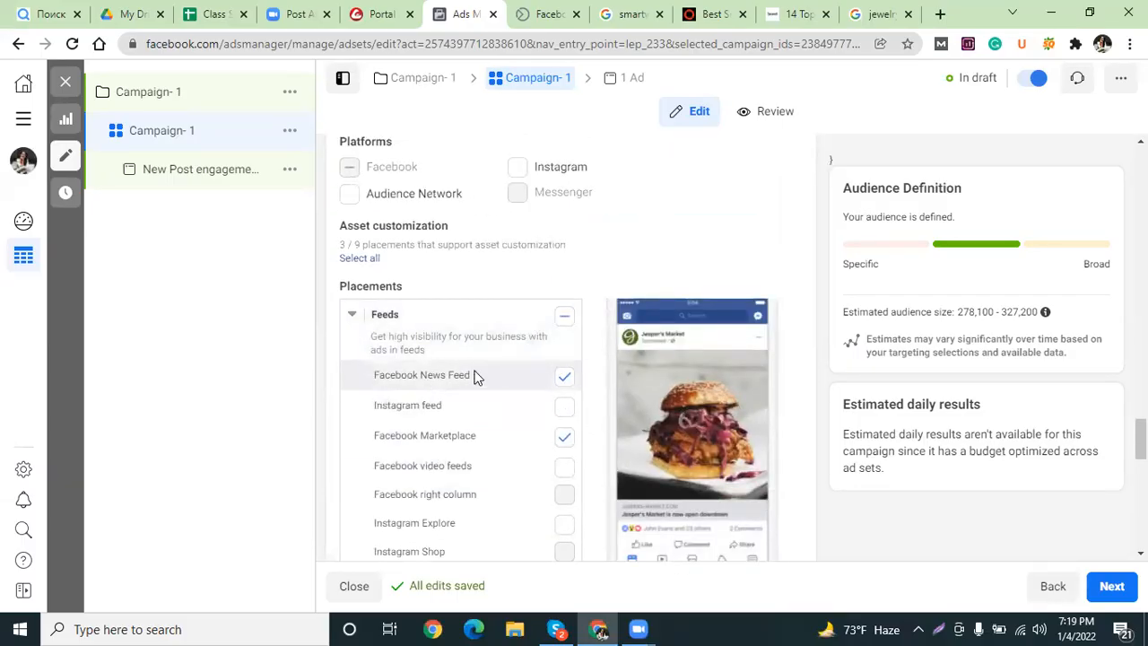
scroll(479, 373, down, 10)
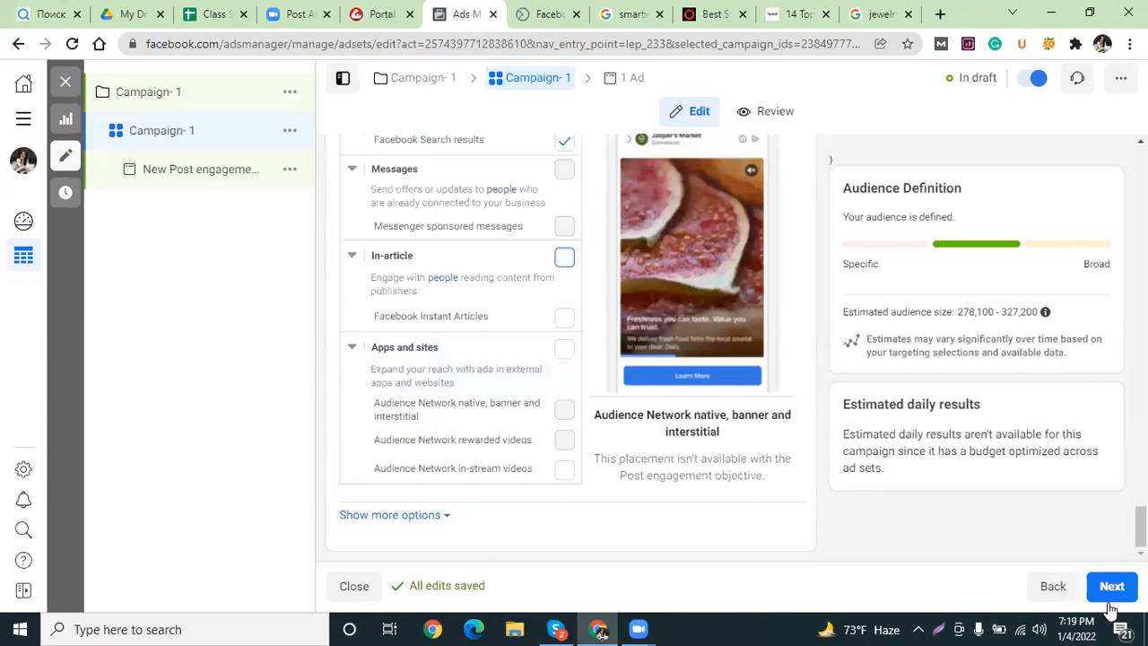
scroll(474, 297, up, 10)
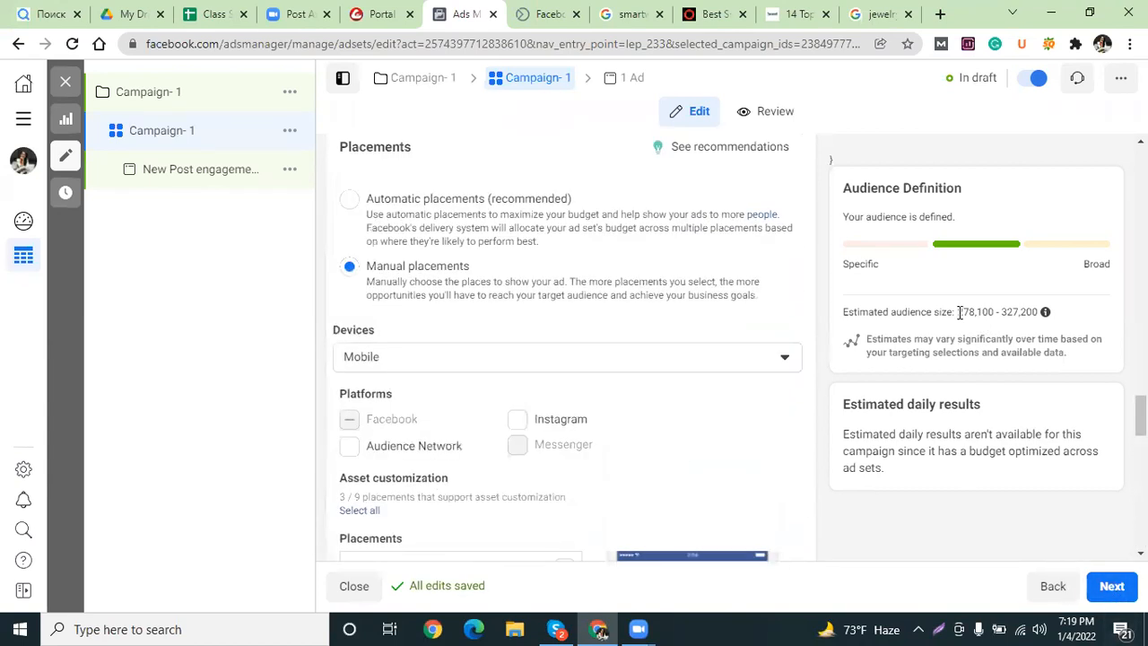
drag(961, 312, 1046, 320)
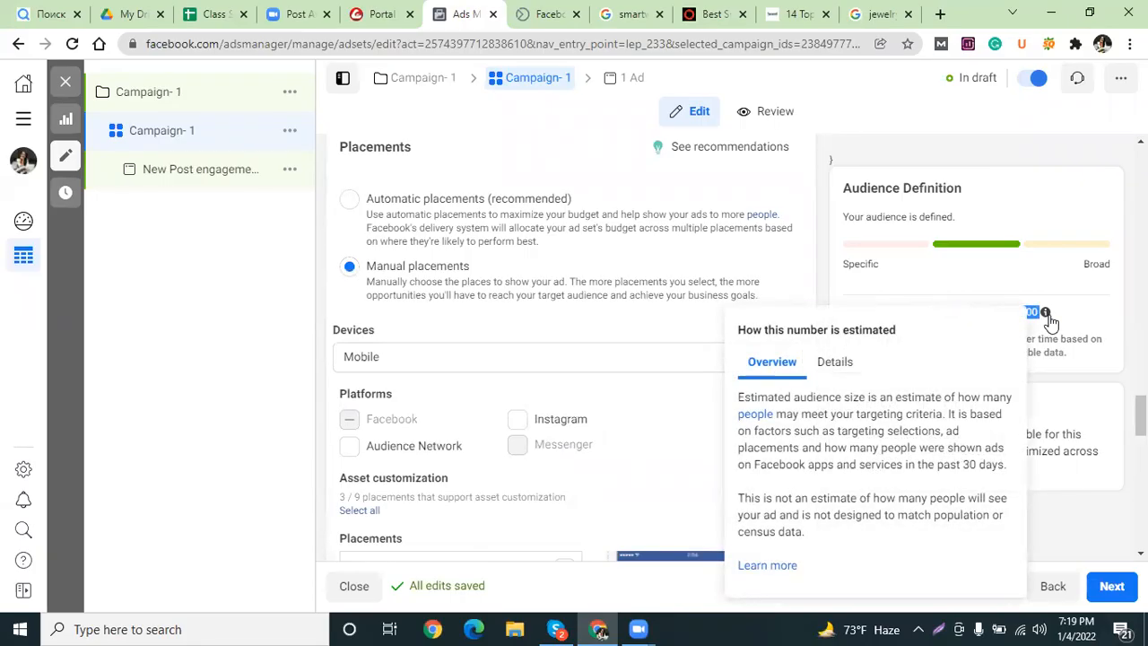
click(326, 330)
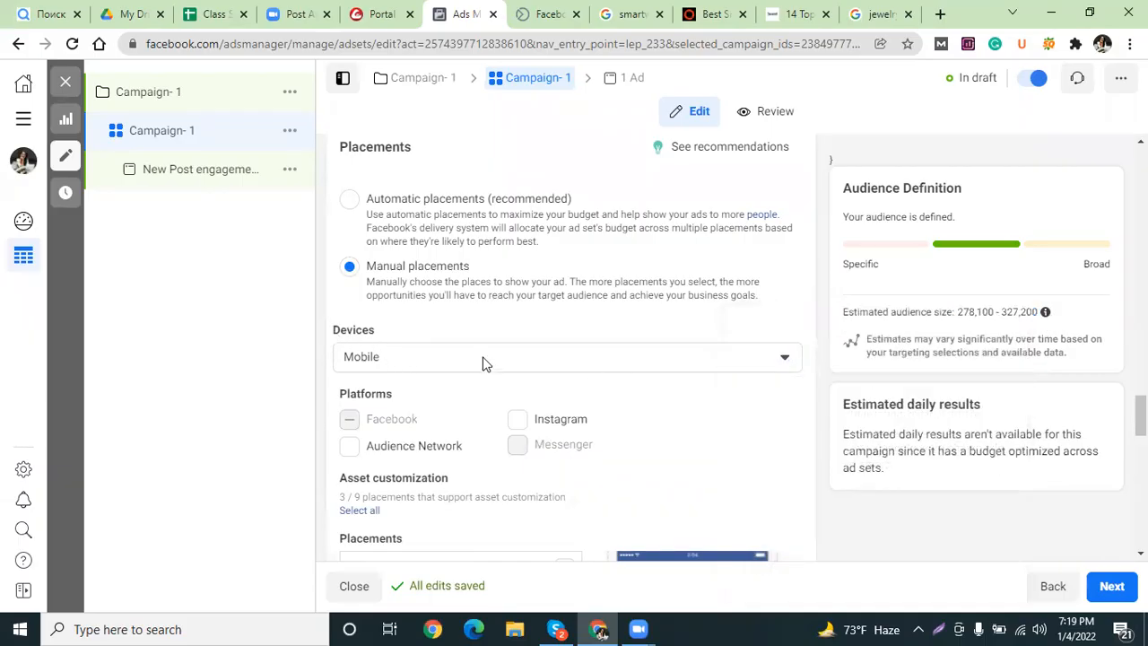
scroll(483, 363, down, 5)
Scroll back up the placements and select Campaign- 1 in the left navigation tree.
scroll(455, 402, down, 3)
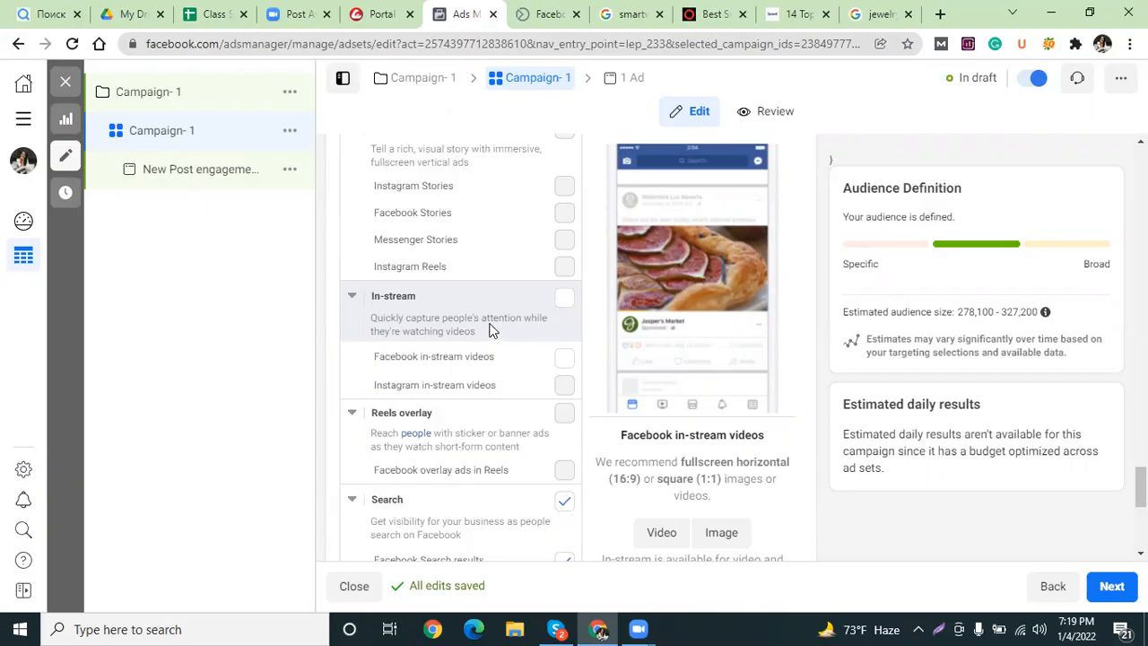
scroll(489, 330, up, 10)
click(149, 91)
Try campaign budget amounts of 200, 100 and ৳50.00.
scroll(444, 296, down, 6)
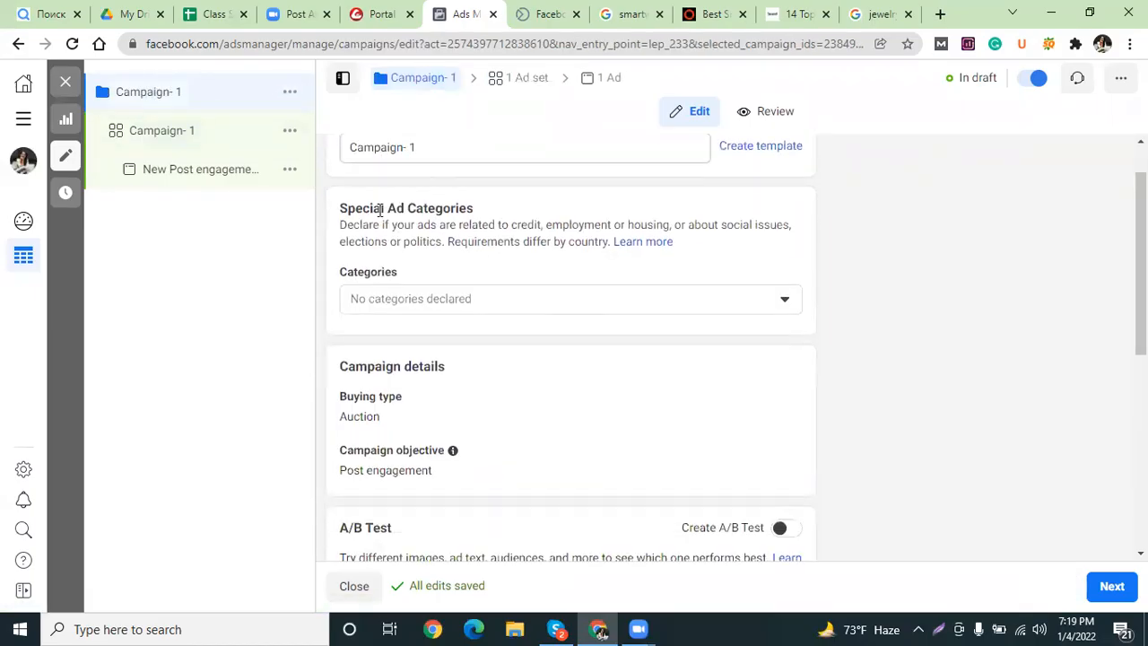
drag(627, 308, 593, 307)
text(200)
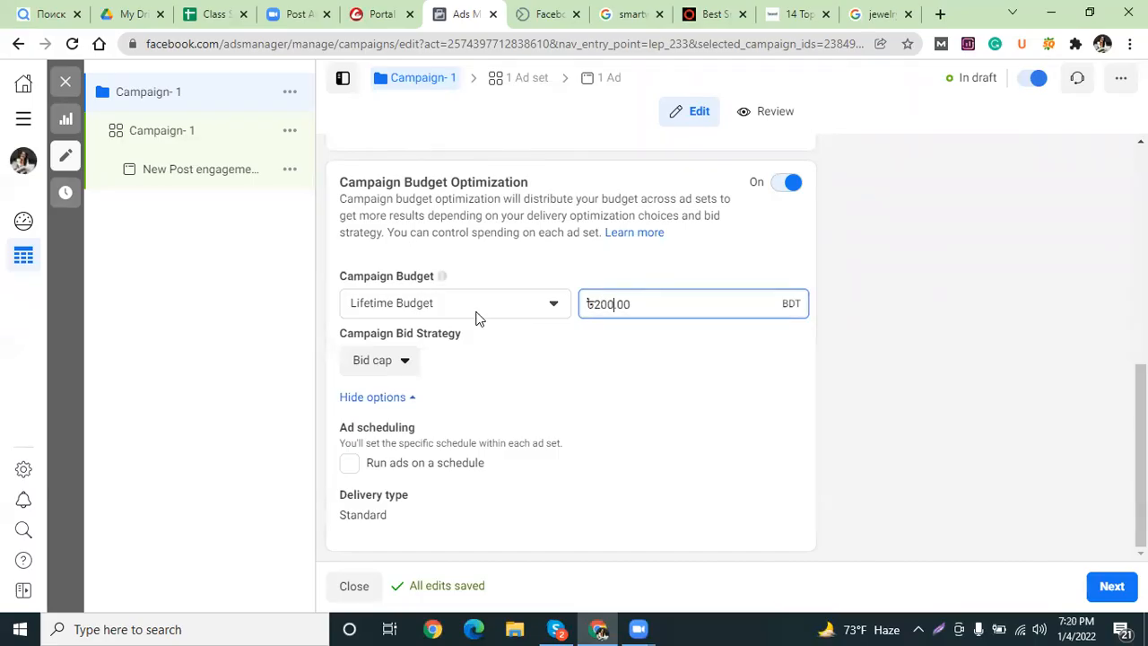
drag(539, 374, 559, 362)
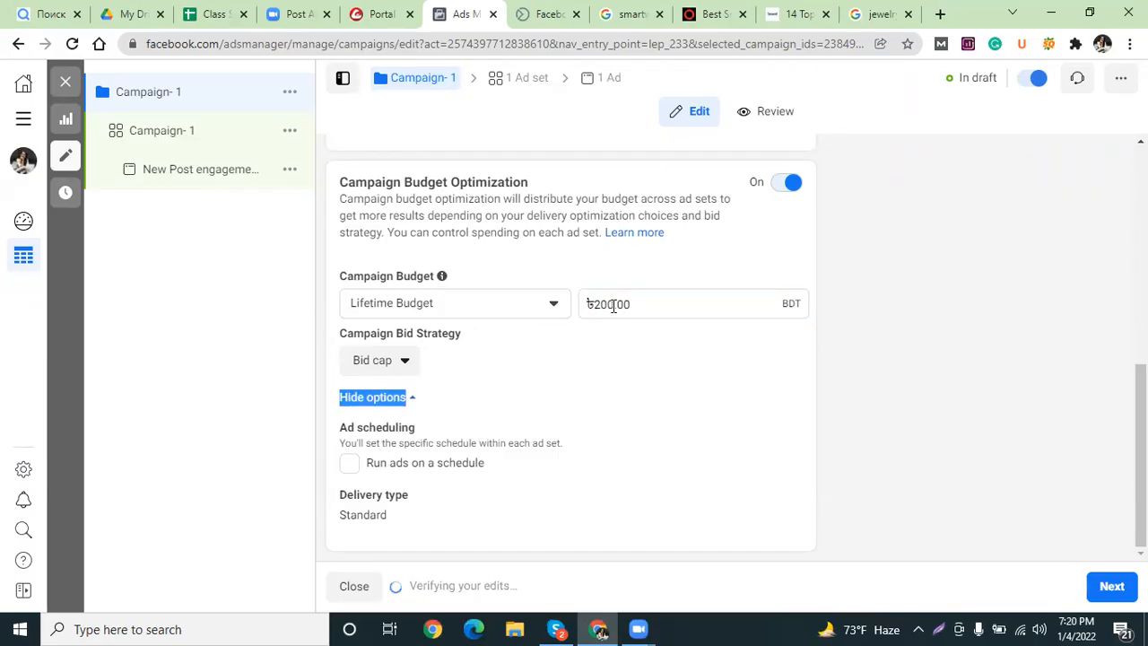
drag(615, 306, 593, 308)
text(100)
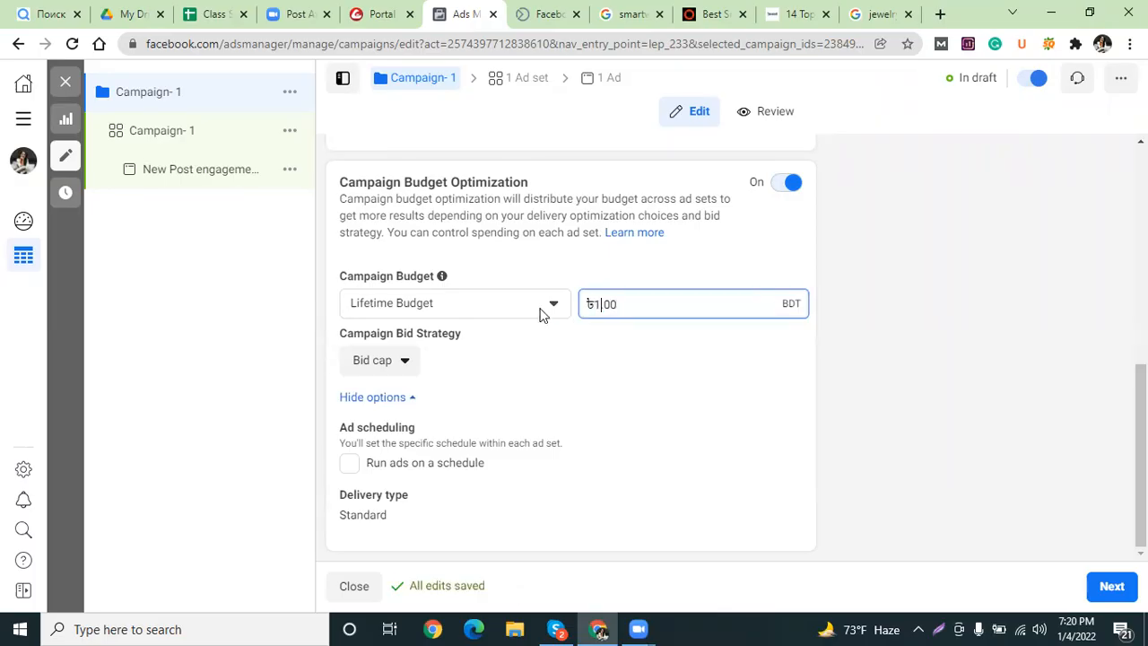
click(622, 278)
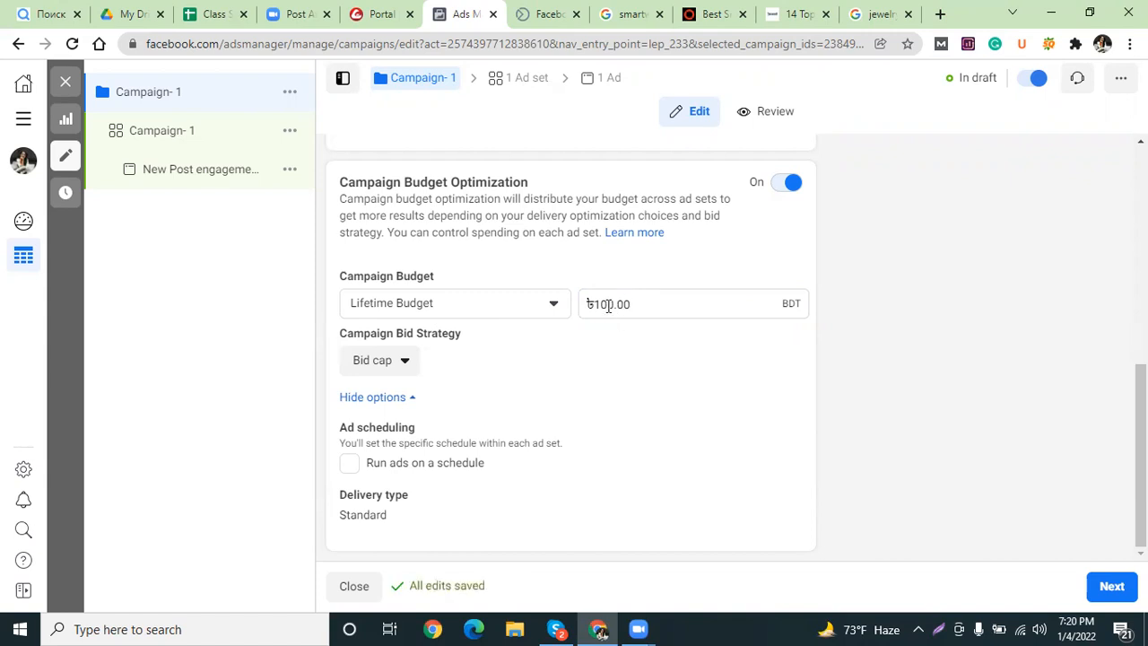
drag(612, 306, 568, 303)
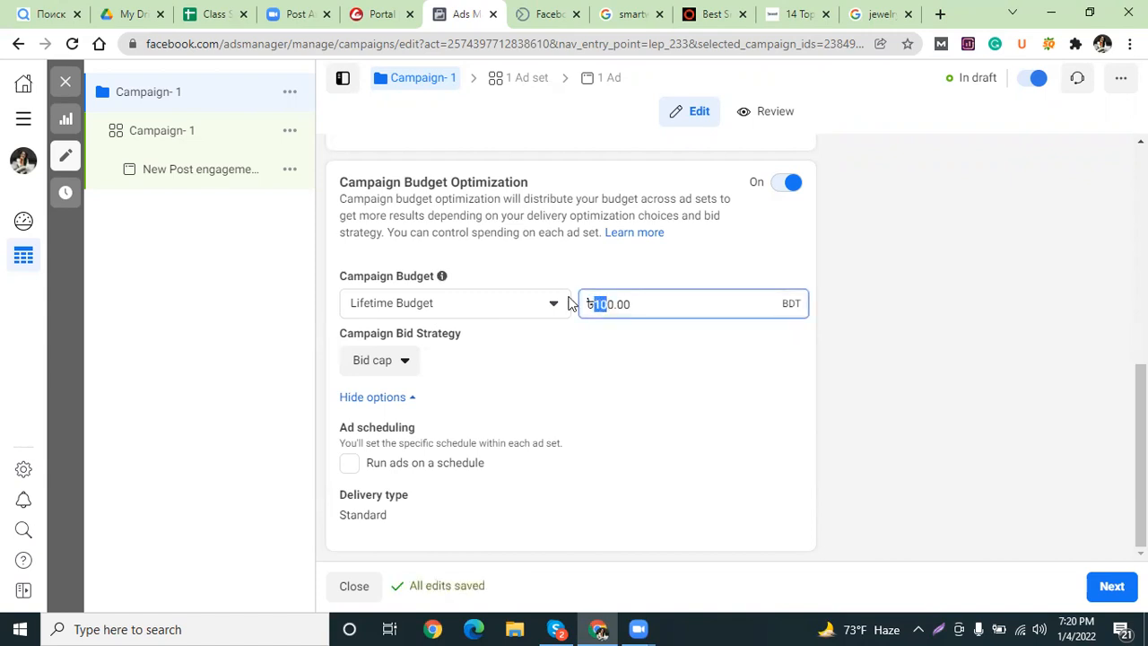
text(5)
click(568, 274)
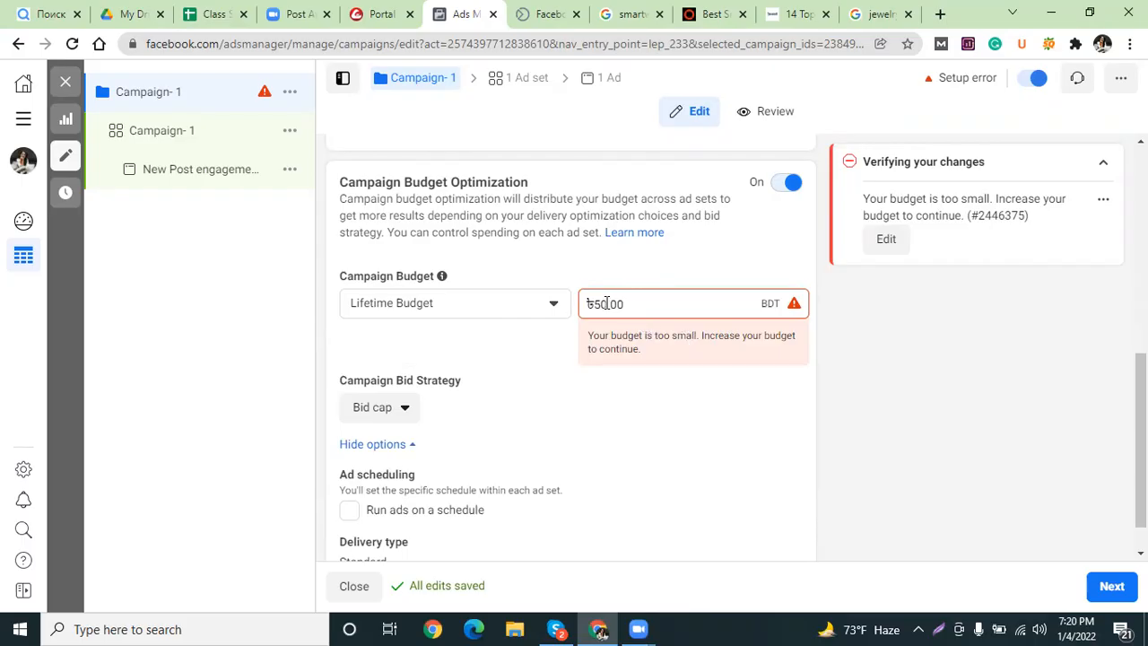
After trying ৳80.00, settle the lifetime budget at ৳200.00 and continue to the ad set.
drag(600, 306, 594, 308)
text(10)
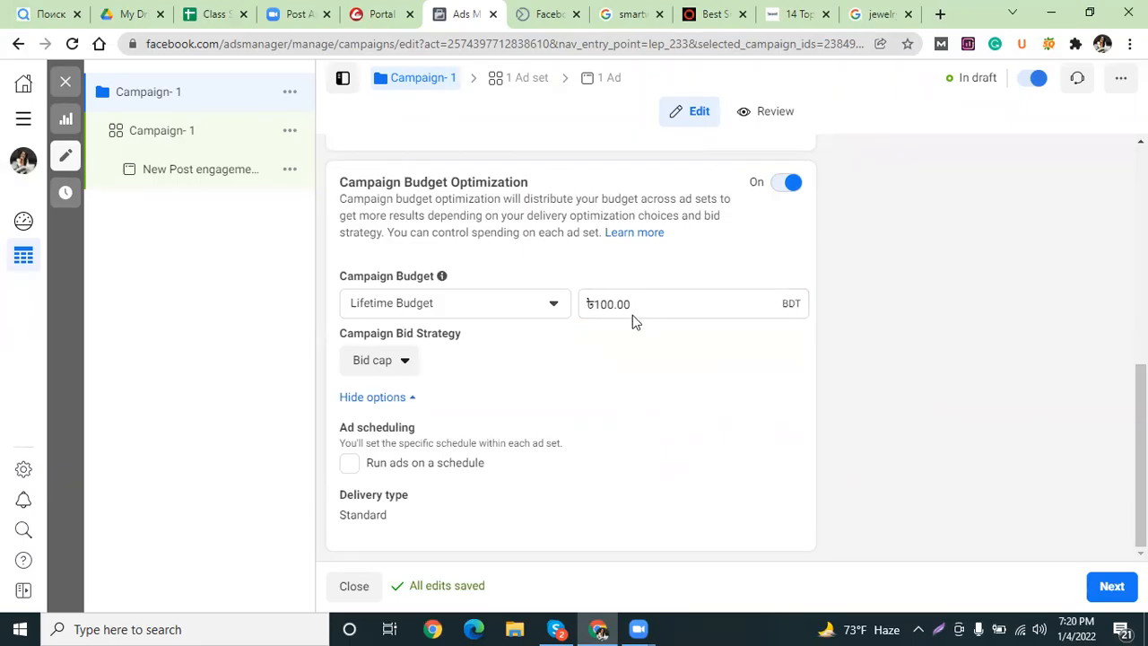
click(603, 305)
drag(606, 304, 594, 304)
text(8)
click(631, 255)
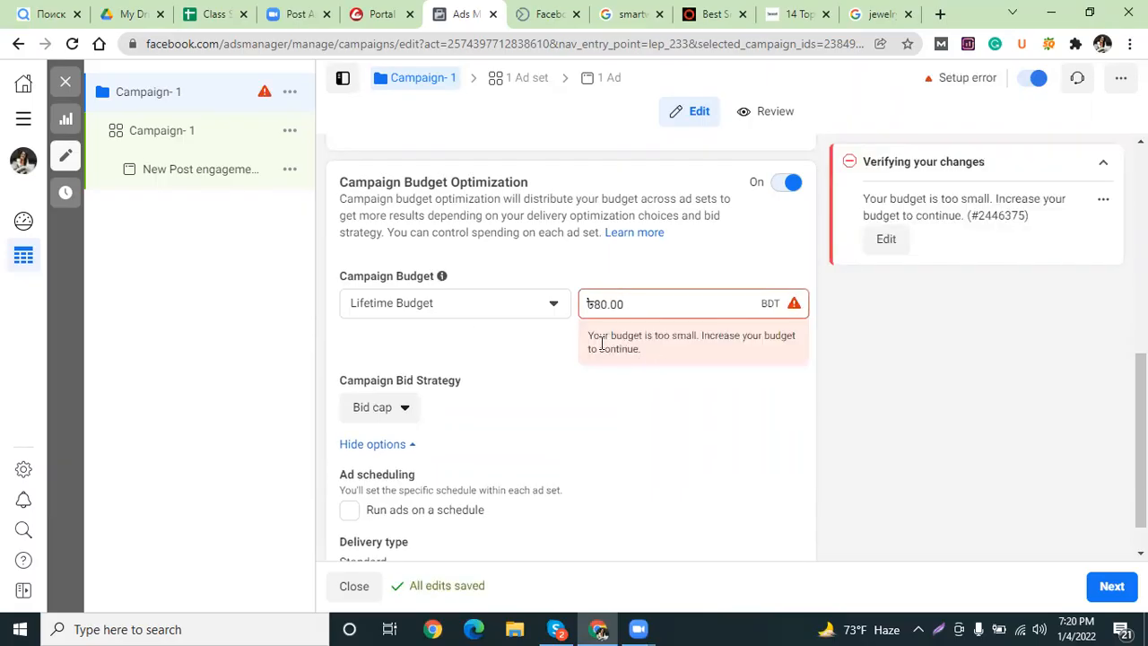
drag(593, 304, 604, 305)
text(20)
click(657, 276)
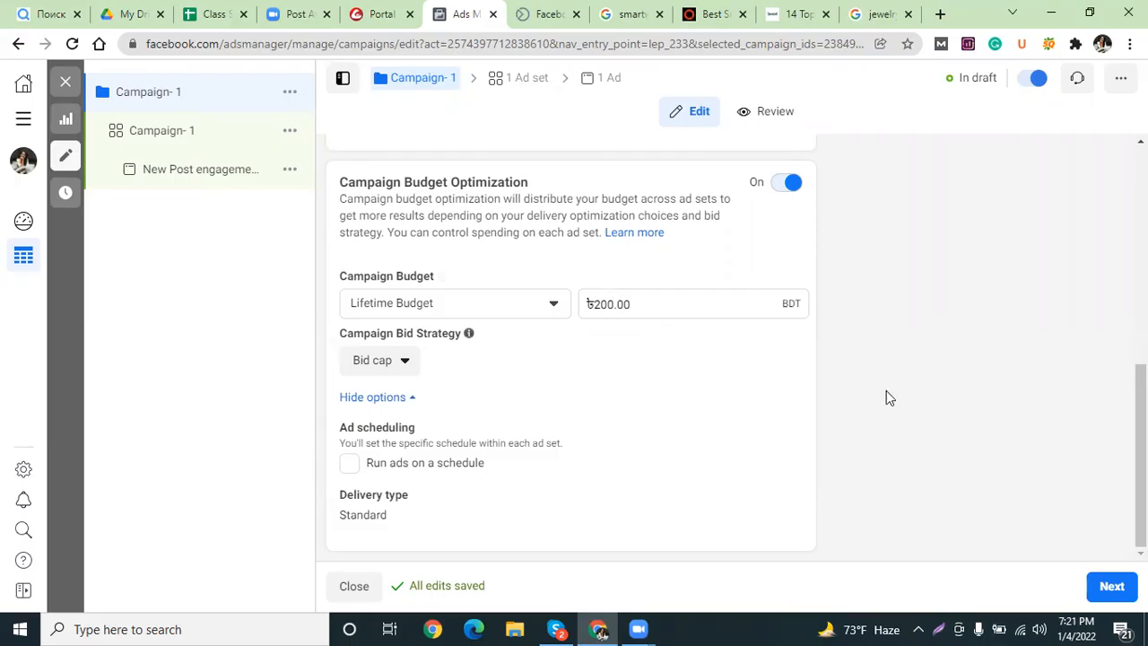
click(1114, 587)
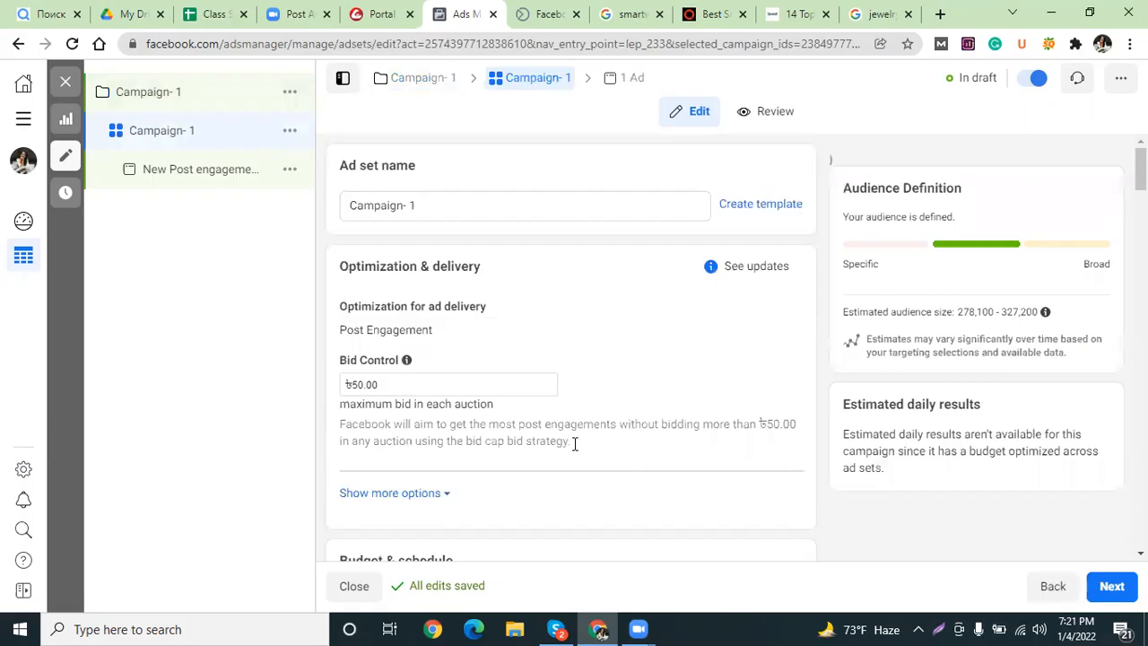
Set the ad set's bid cap to ৳0.10 and inspect the ৳2,858.44 minimum-budget error.
click(362, 386)
drag(362, 385, 354, 386)
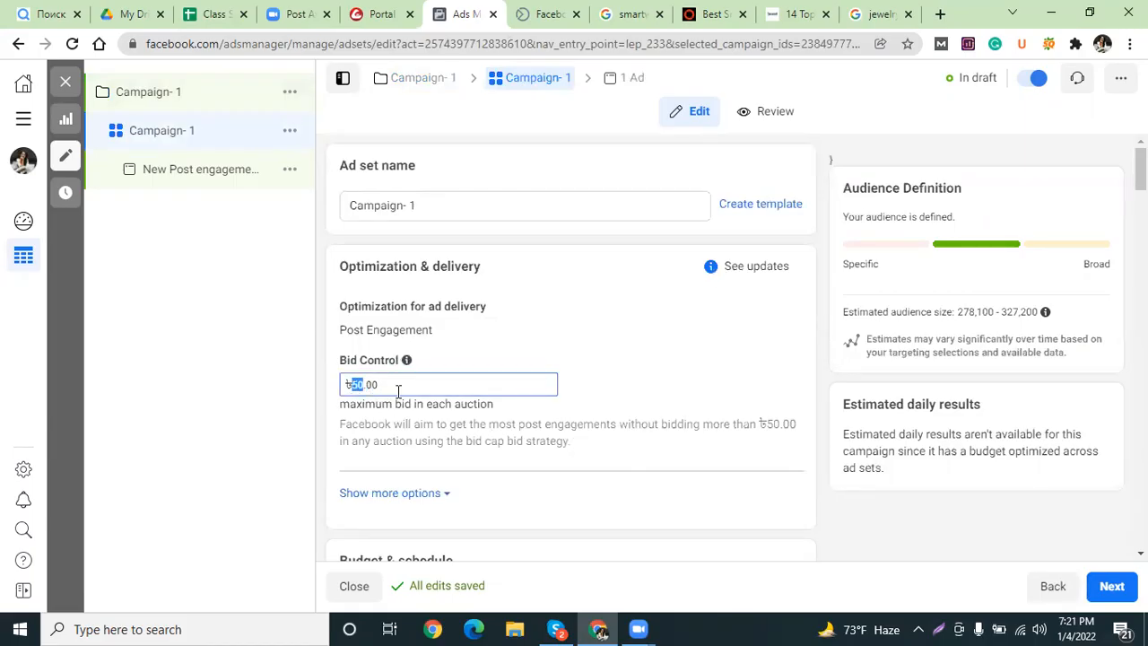
key(BackSpace)
text(1)
key(BackSpace)
text(1)
click(683, 392)
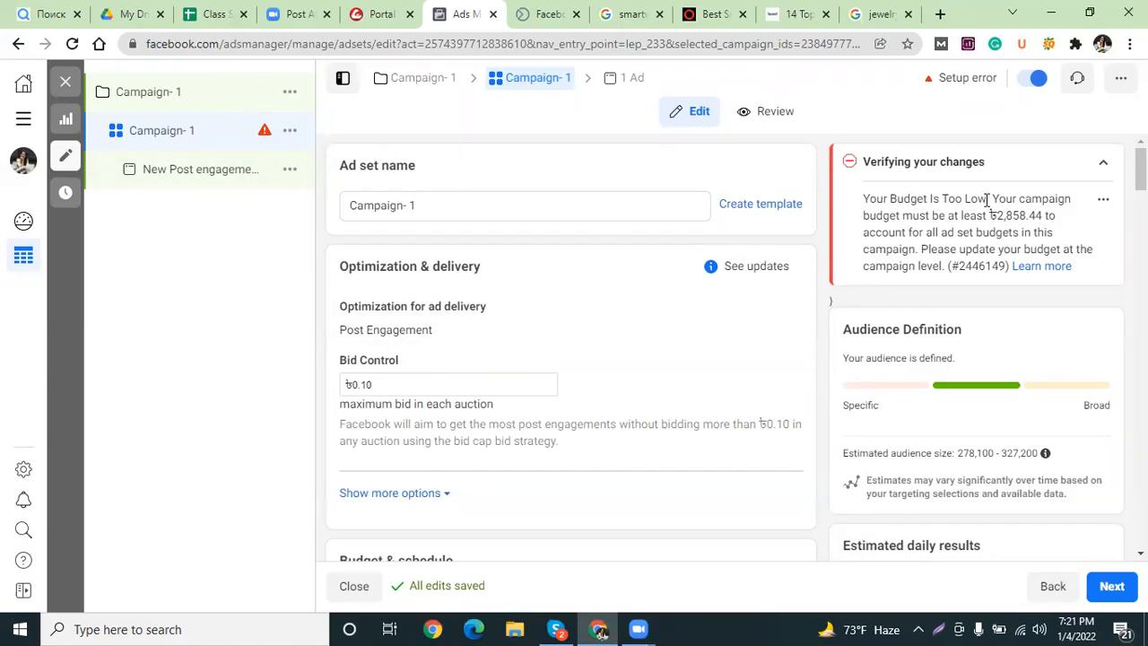
drag(987, 198, 863, 199)
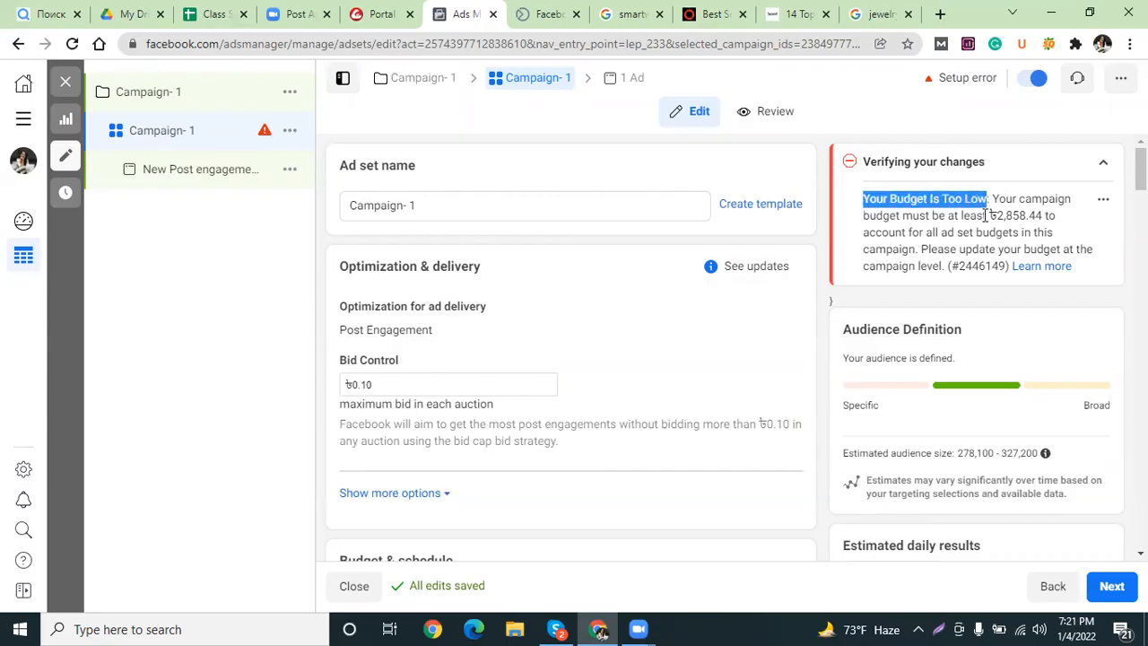
drag(996, 215, 1028, 216)
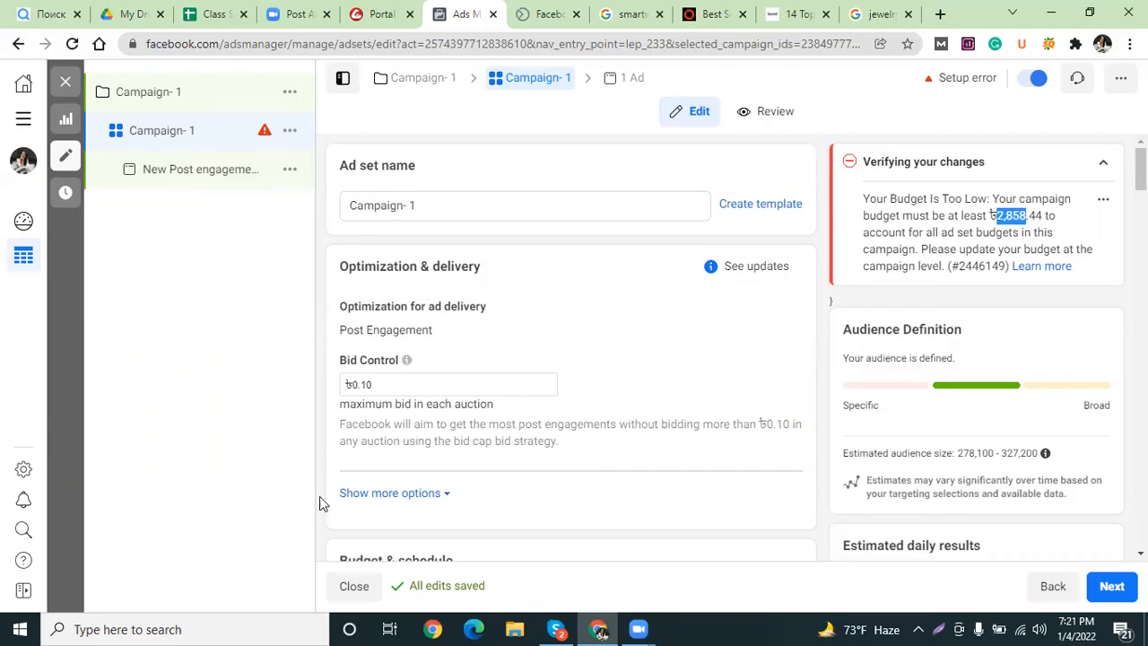
Raise the campaign budget to ৳3,000.00 and switch the bid strategy to Lowest cost.
click(204, 97)
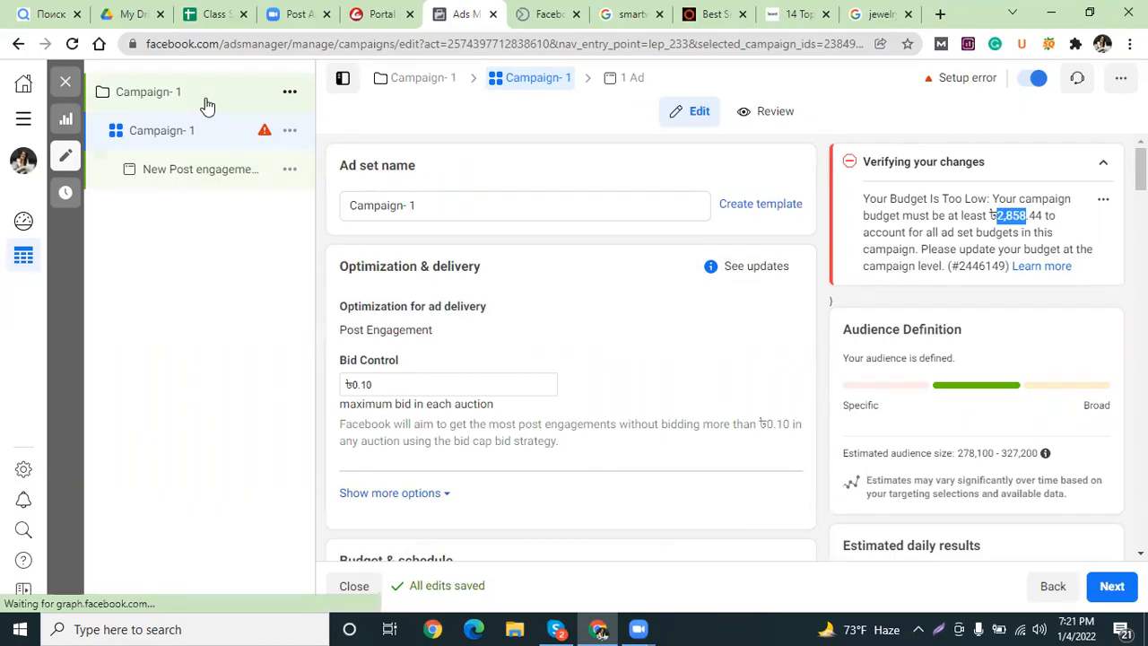
scroll(608, 451, down, 7)
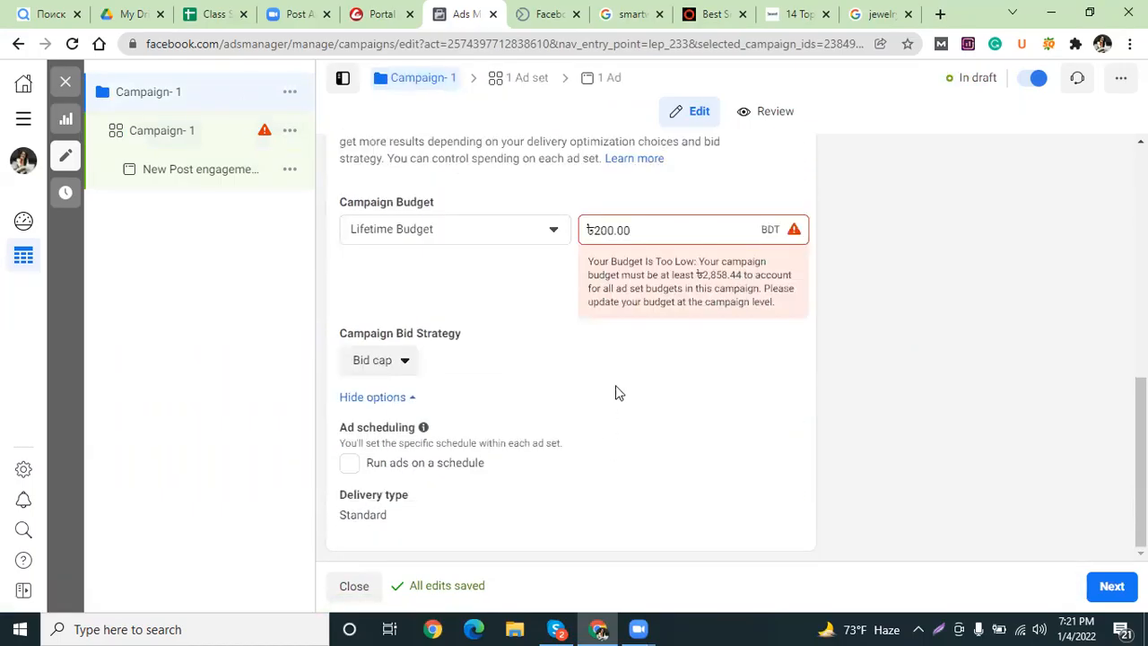
drag(616, 230, 596, 233)
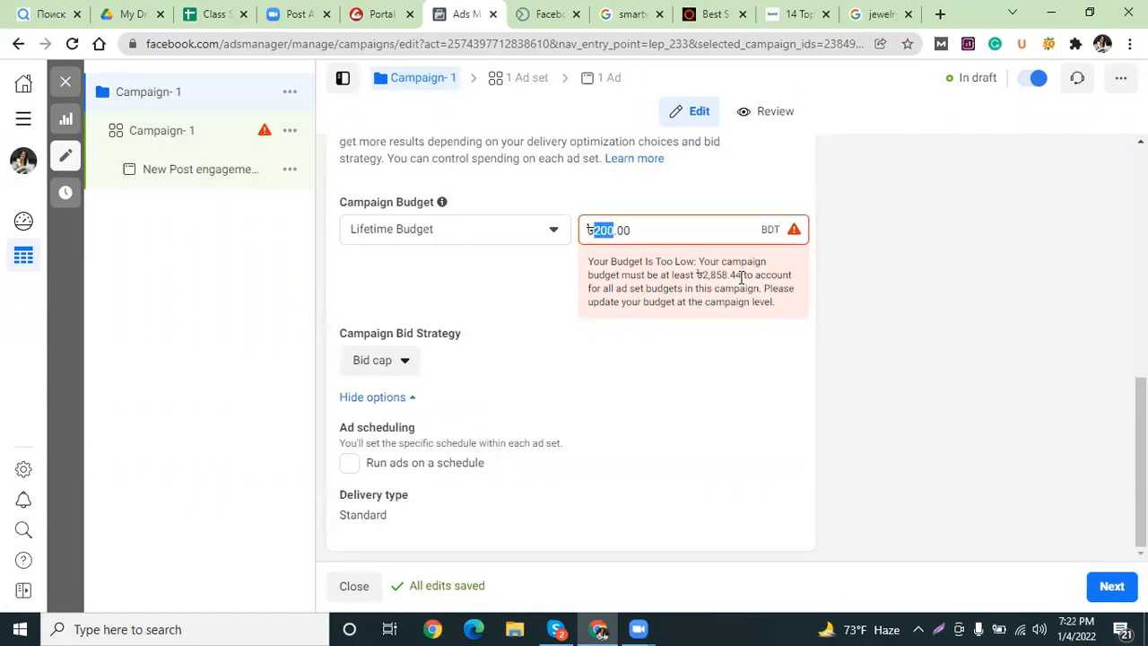
click(621, 210)
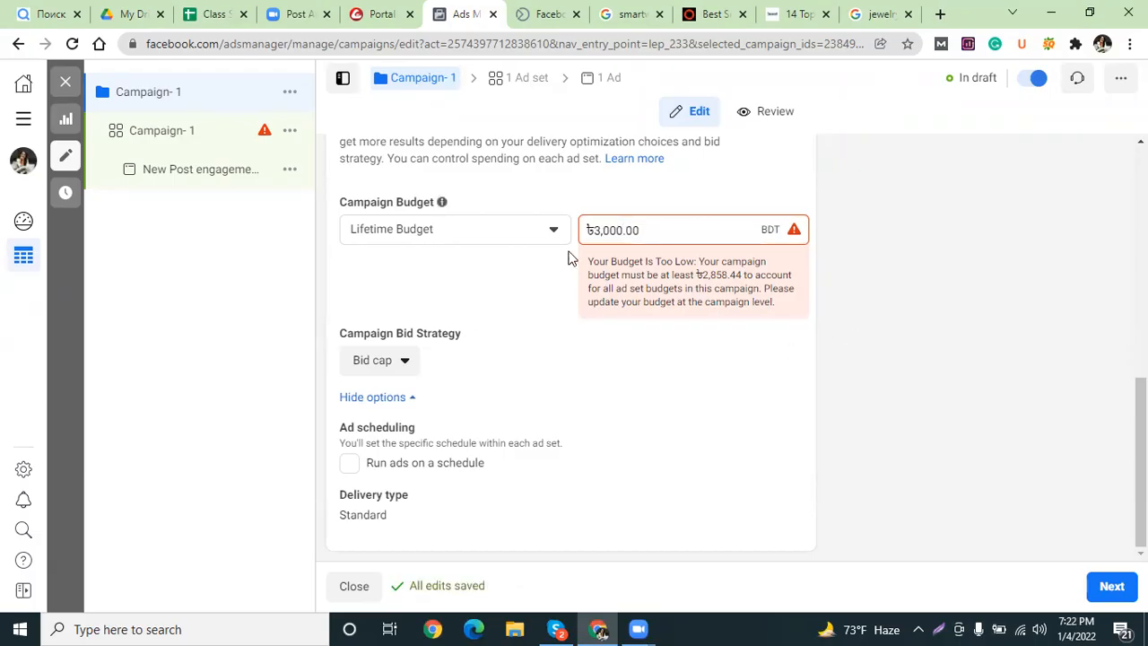
click(403, 362)
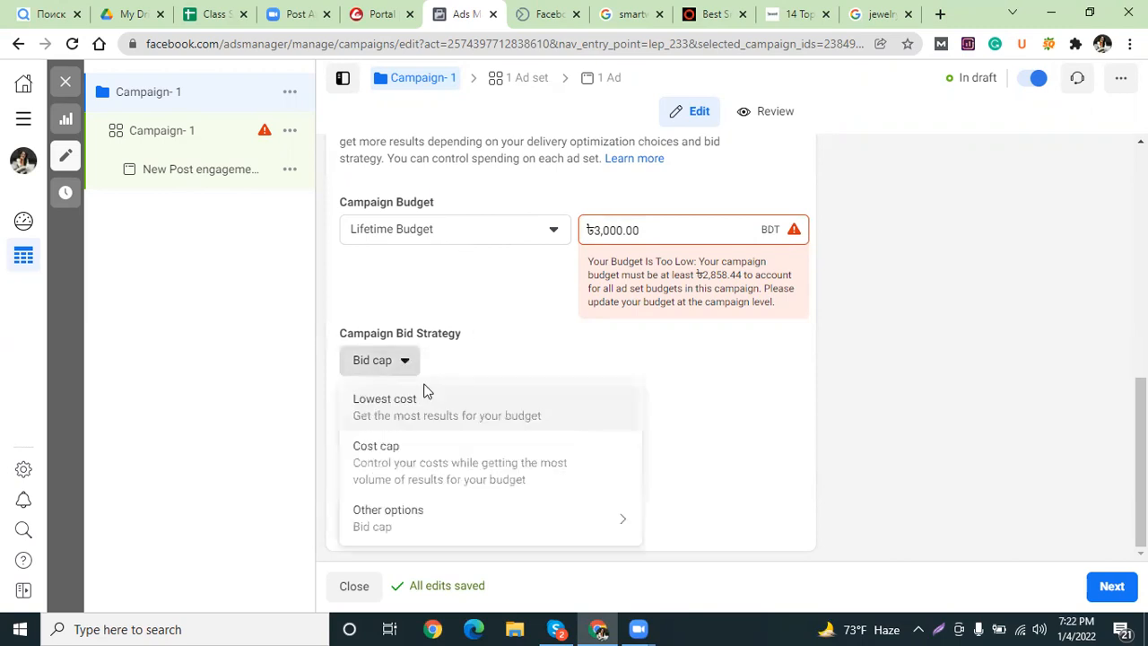
click(425, 402)
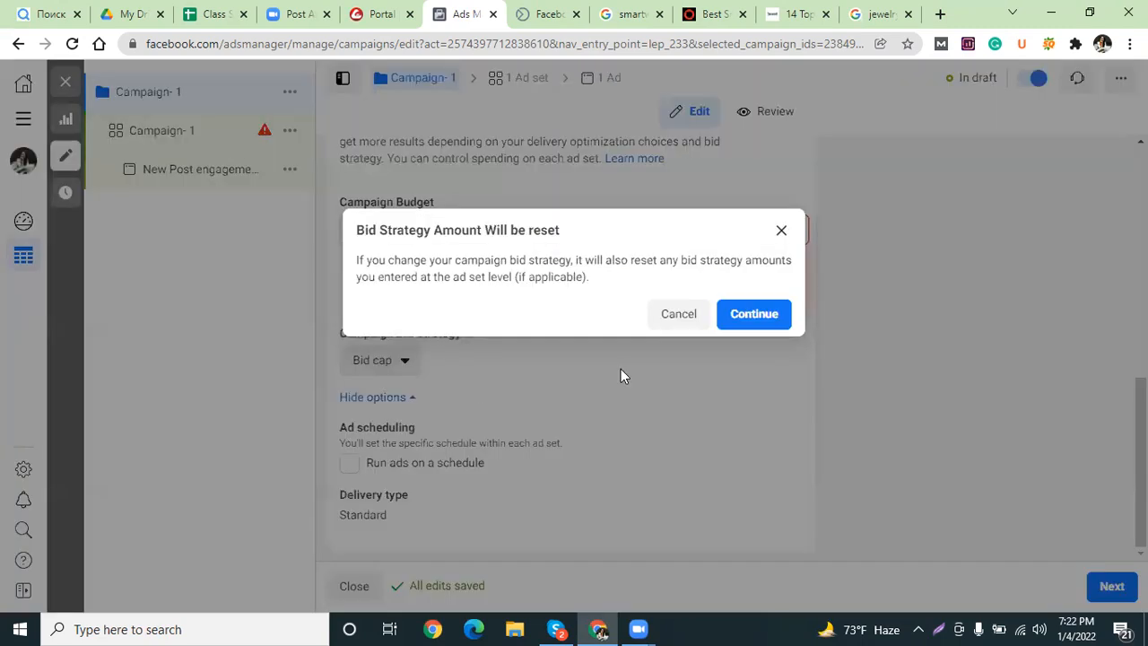
click(754, 314)
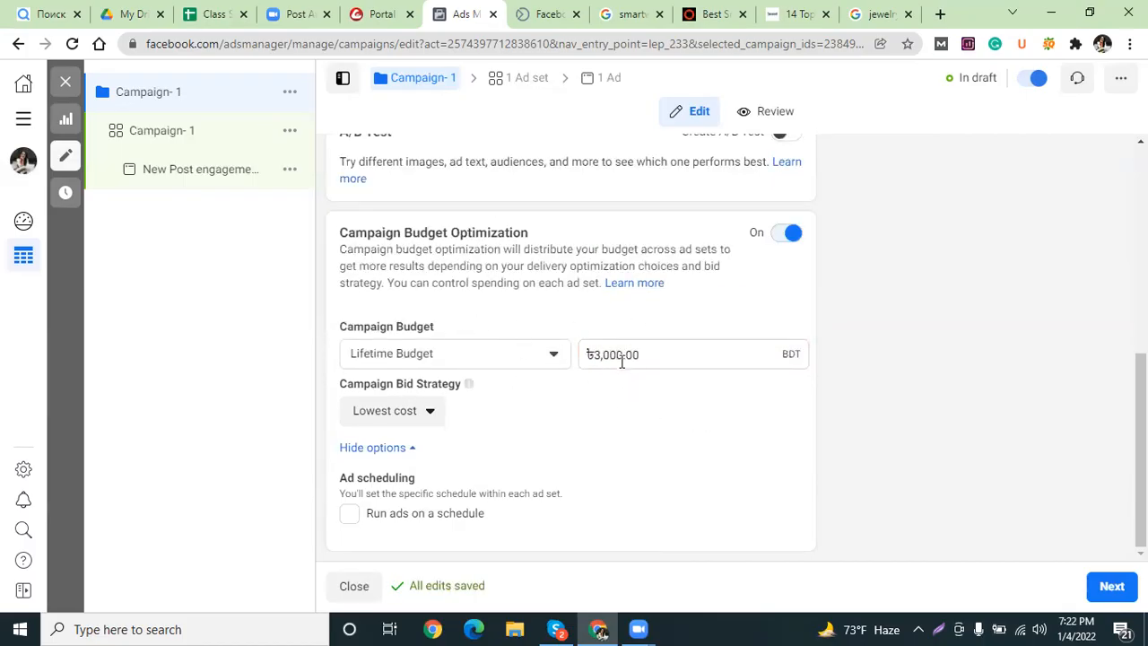
Restore the lifetime budget to ৳200.00 and go to the ad set settings.
drag(623, 354, 592, 354)
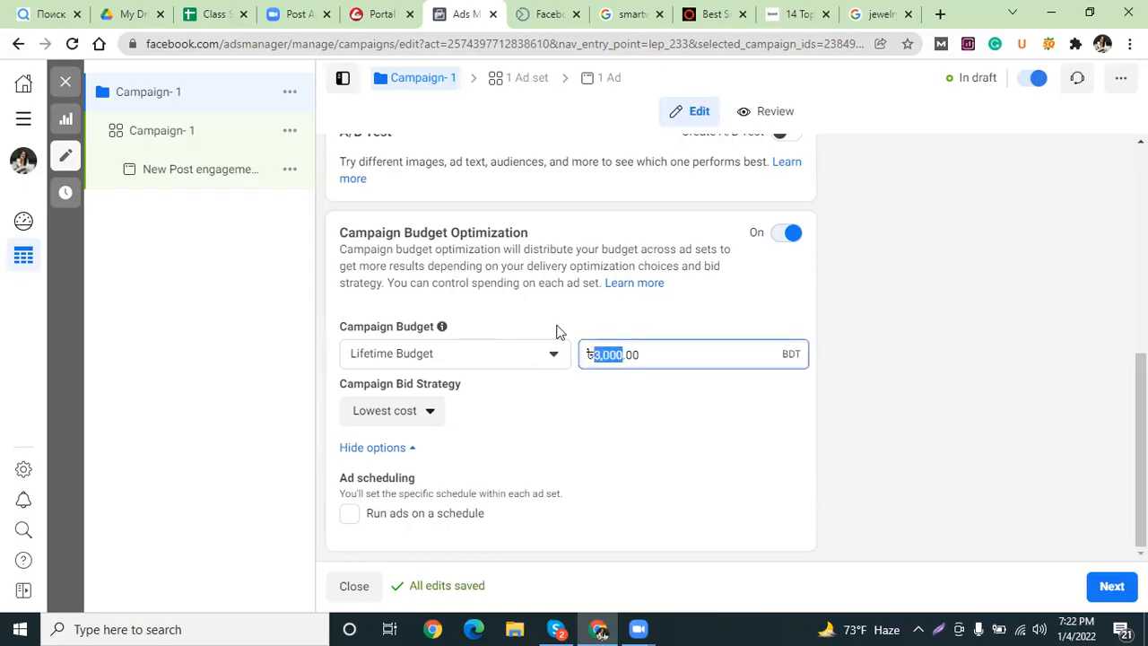
text(200)
click(618, 328)
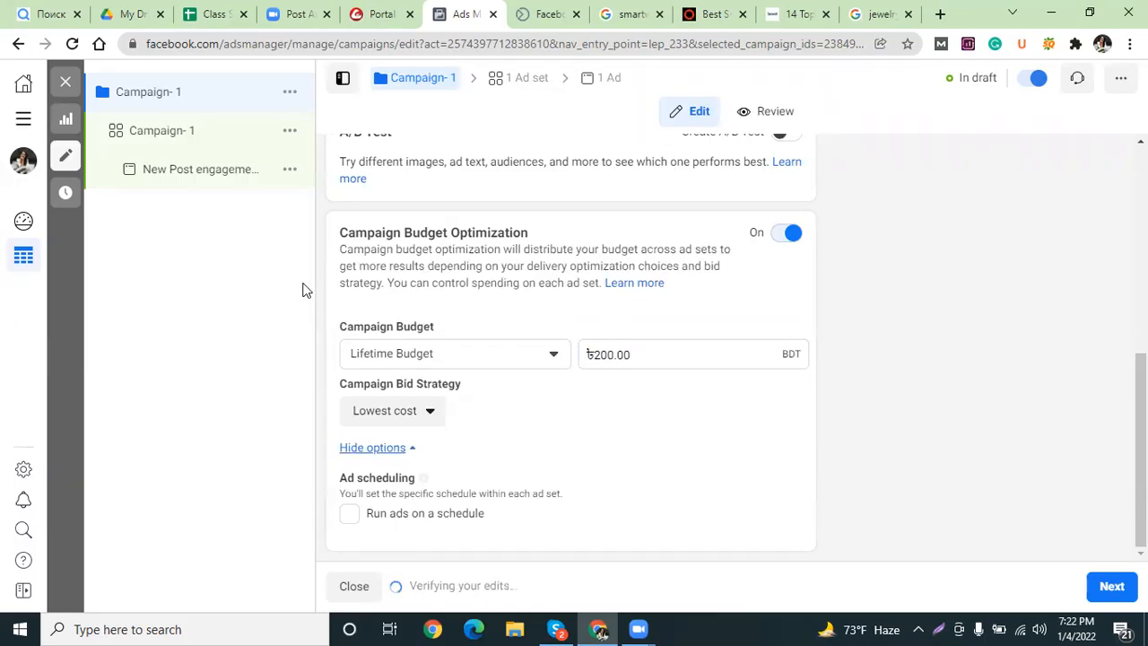
click(170, 143)
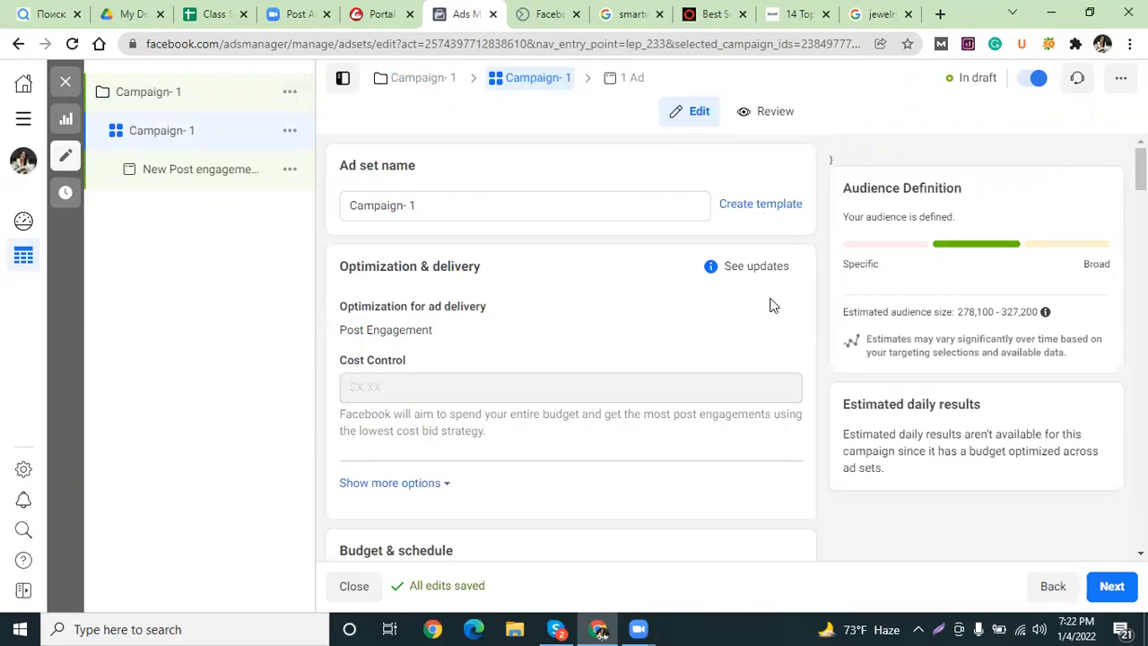
Review the ad set page and advance to the New Post engagement Ad.
mouse_move(765, 305)
click(1109, 588)
click(1108, 592)
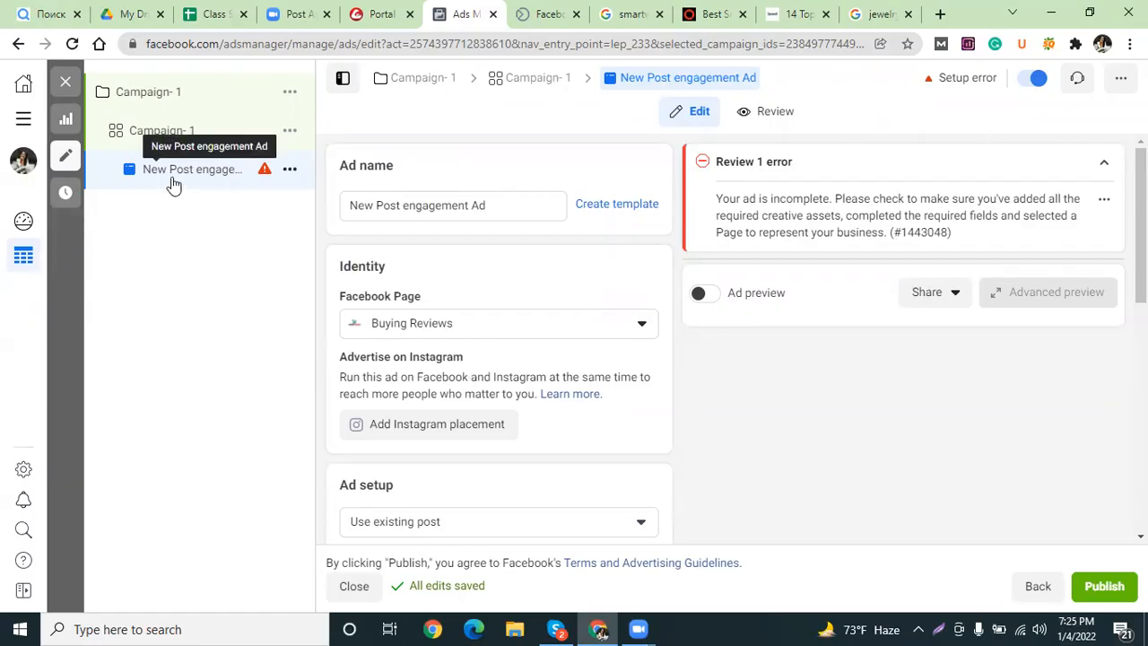
Name the ad 'Campaign- 1' and choose Watchella as its Facebook Page.
drag(503, 207, 301, 217)
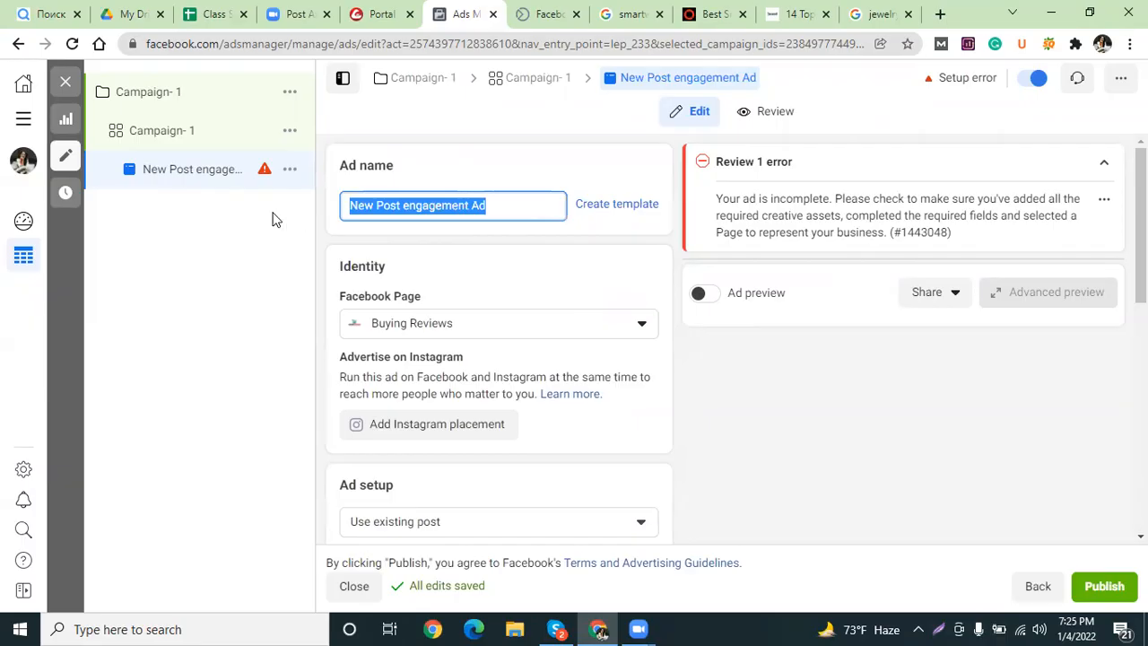
text(Cam)
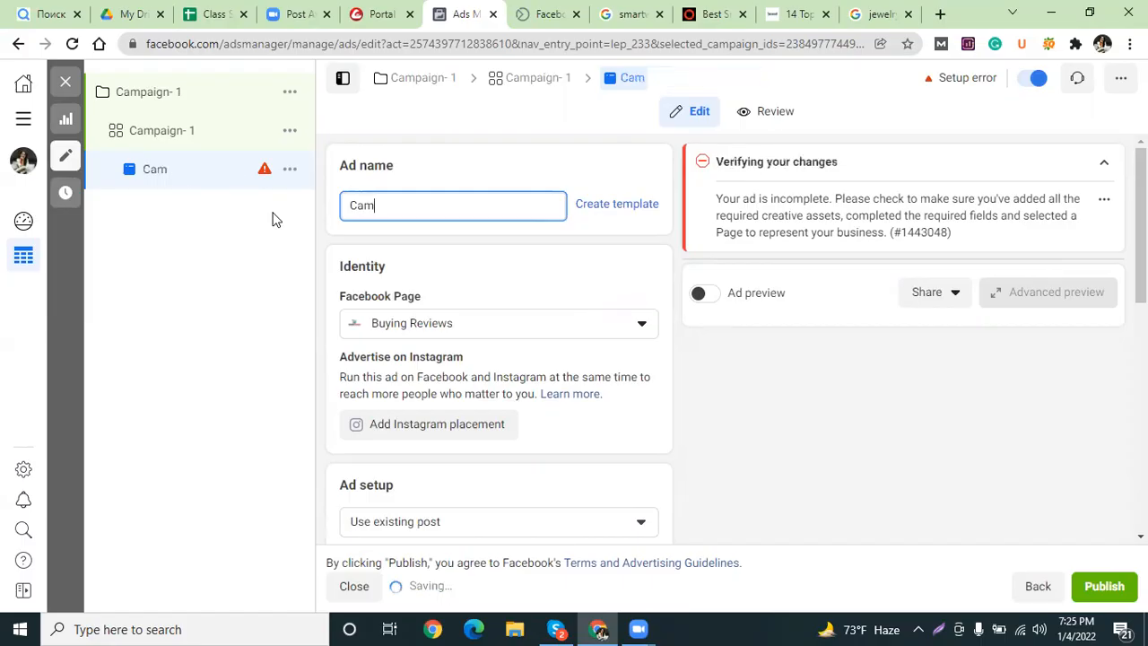
text(paign- 1)
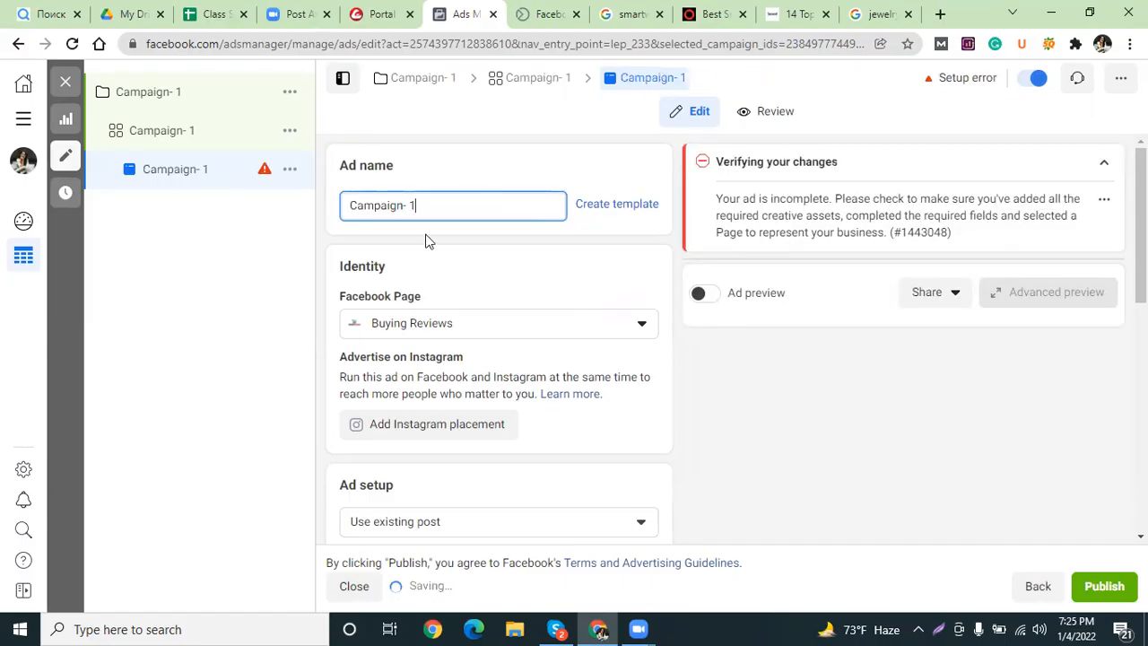
click(422, 327)
scroll(421, 502, down, 5)
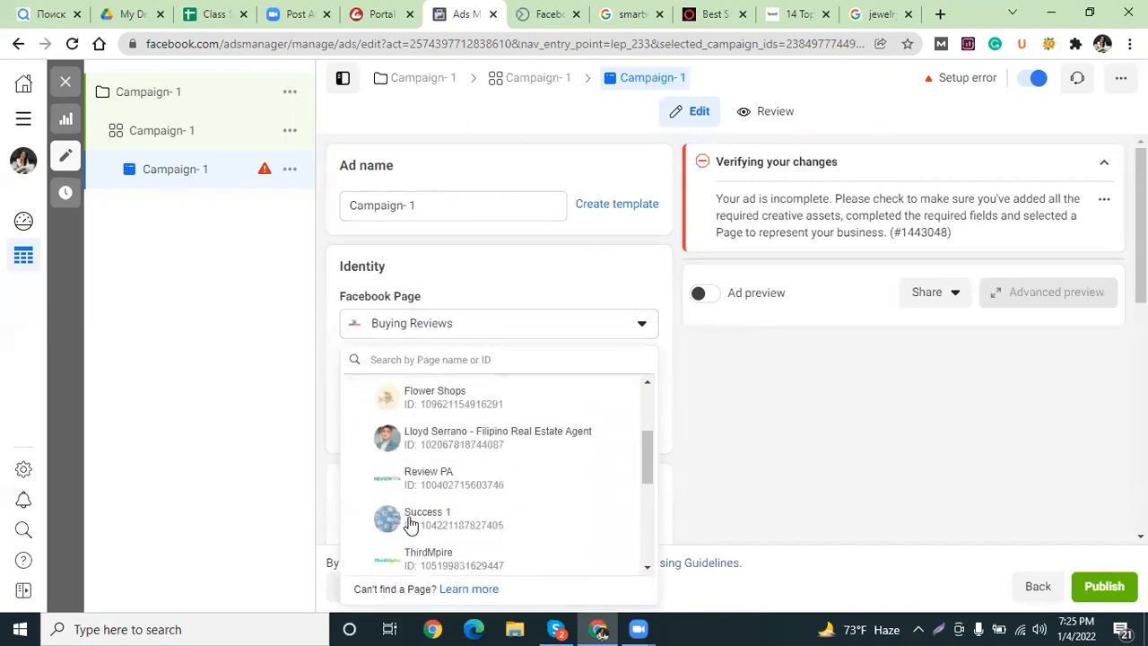
scroll(482, 504, down, 3)
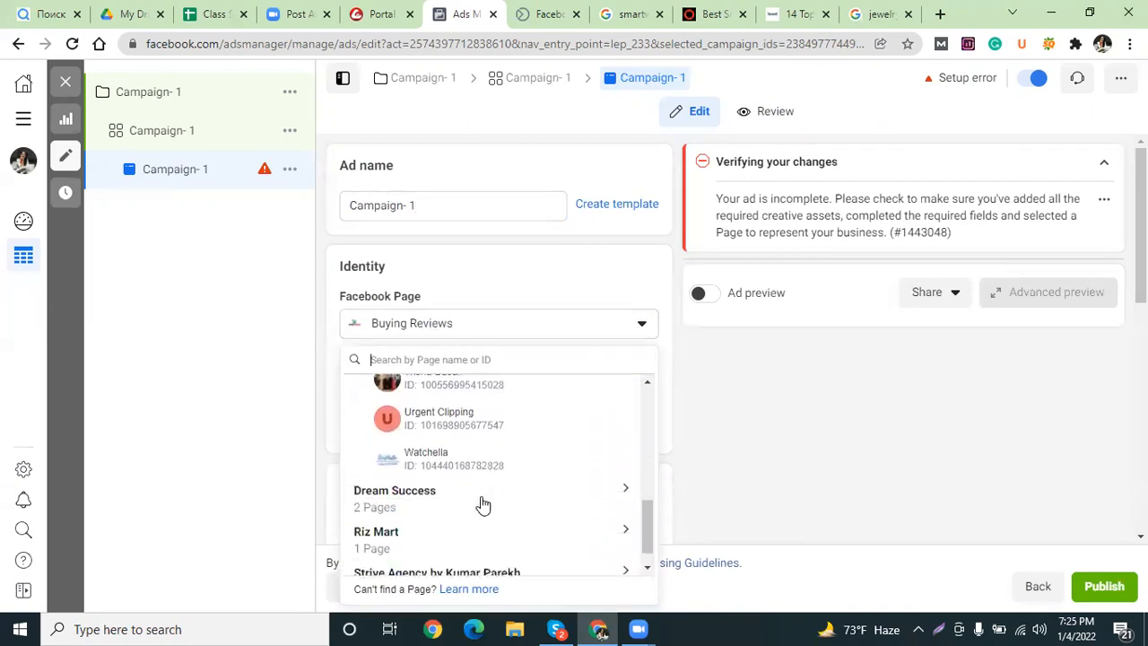
click(405, 461)
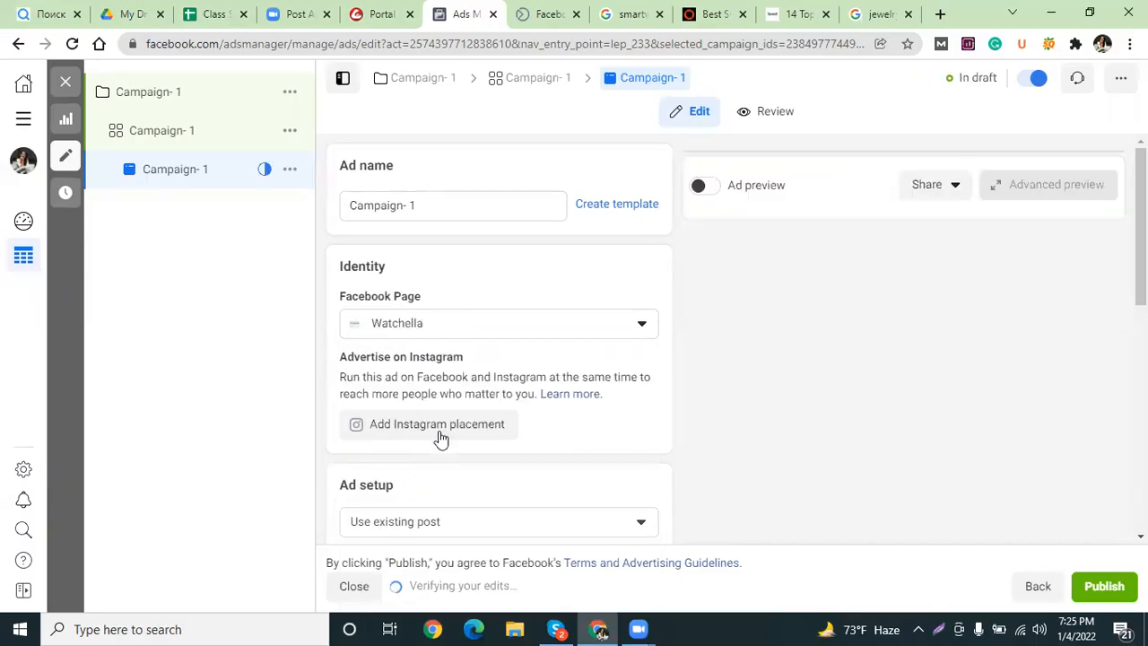
Keep the ad setup on Use existing post.
scroll(542, 362, down, 2)
click(539, 357)
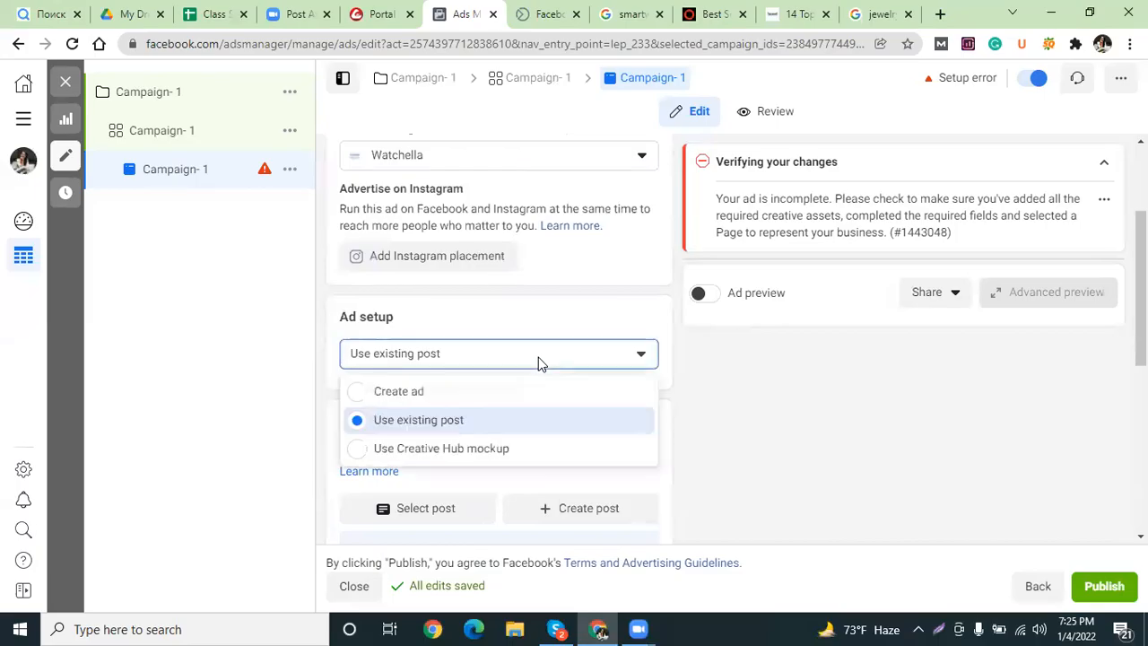
click(475, 424)
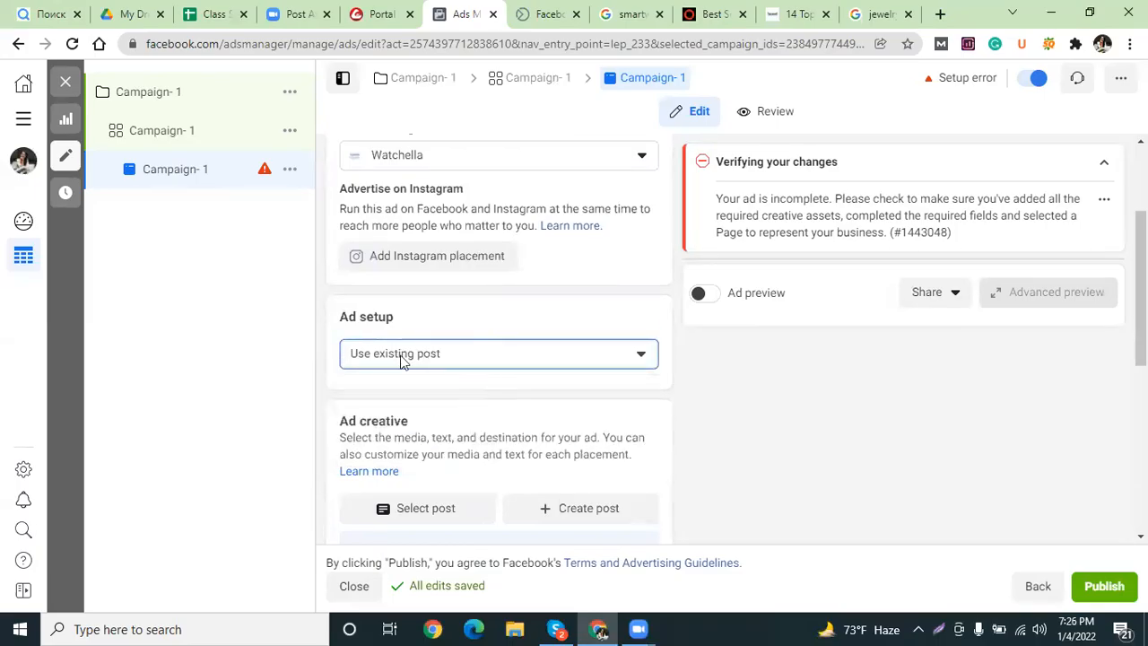
Pick the existing post 'Best Online Watch Store- Today 10% off' and confirm it.
click(416, 508)
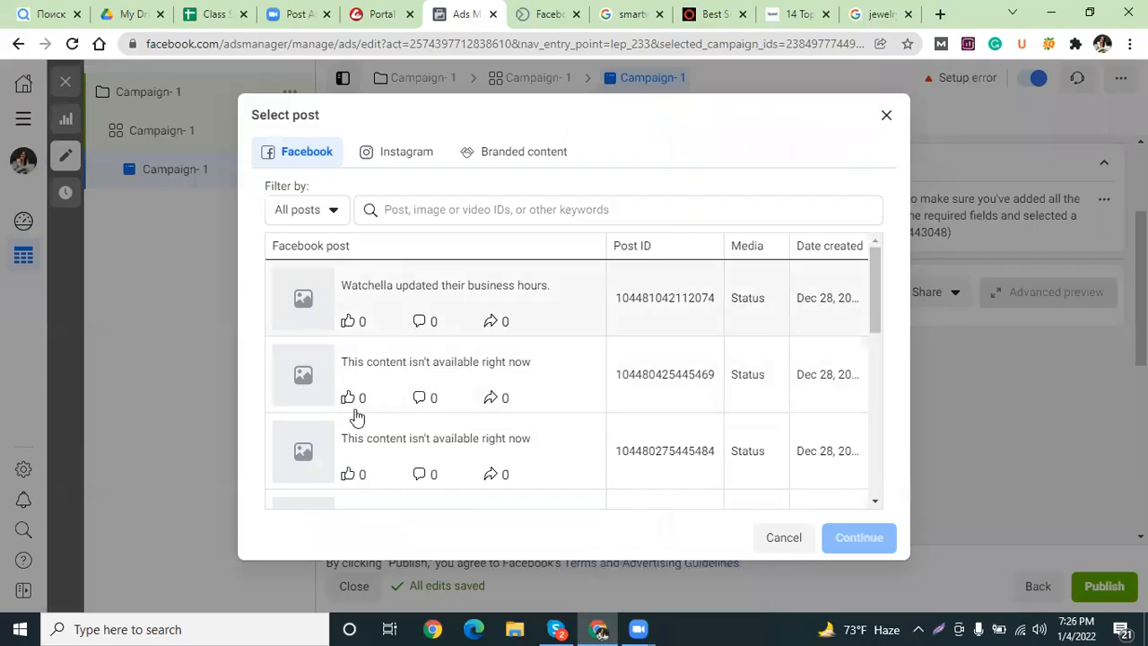
scroll(403, 390, down, 5)
scroll(404, 387, up, 5)
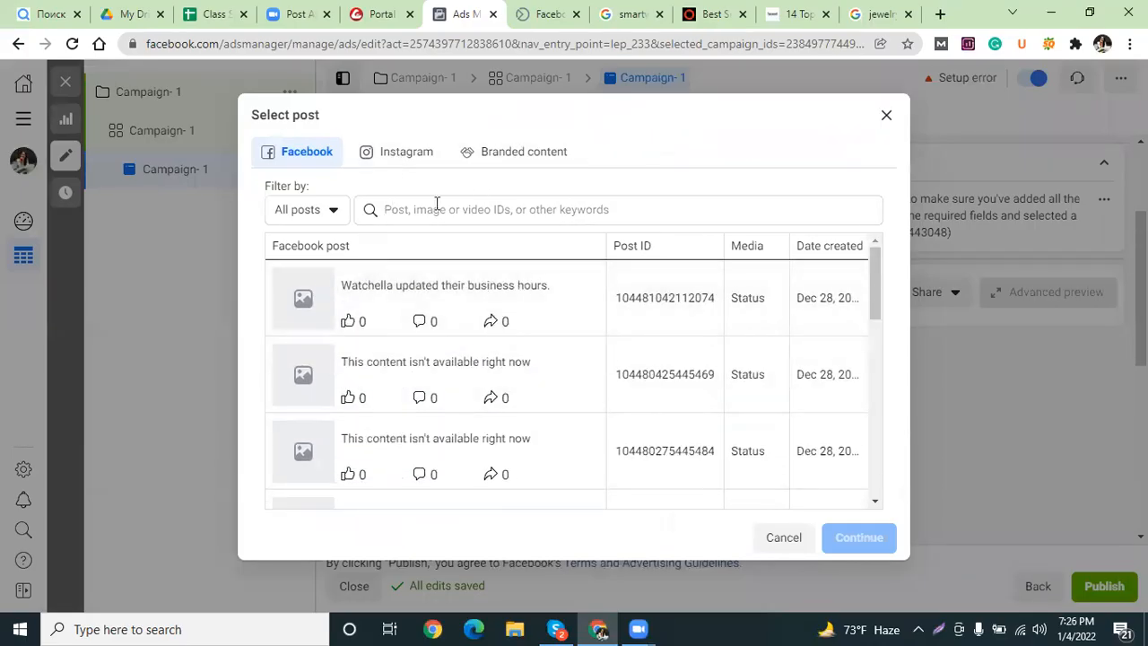
scroll(374, 336, down, 5)
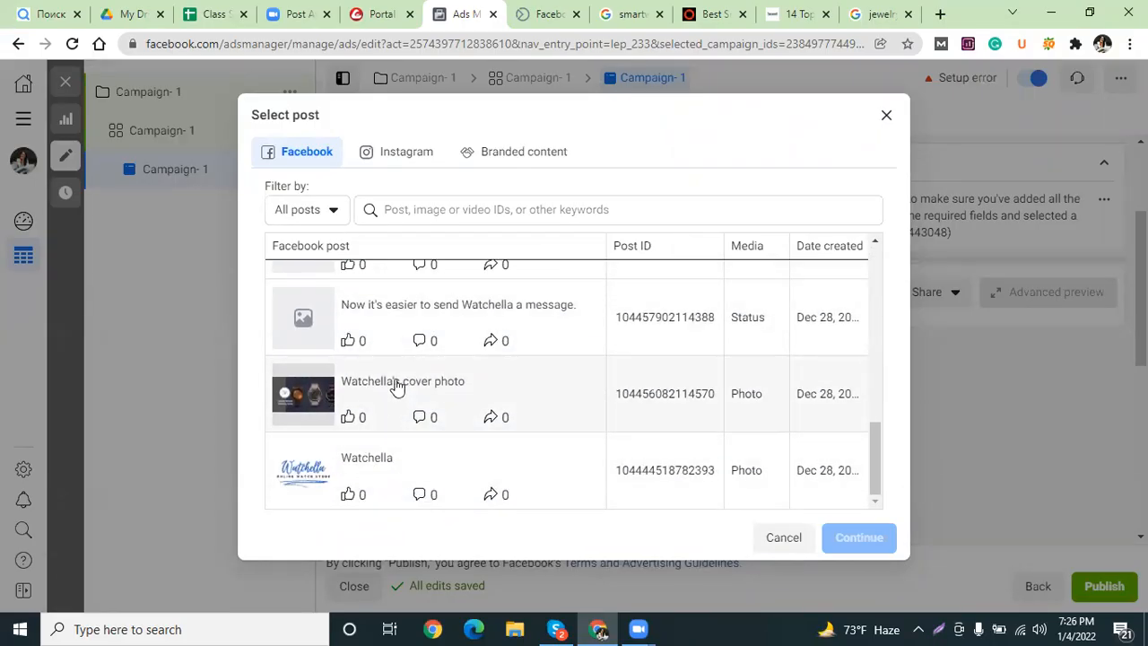
scroll(397, 386, up, 1)
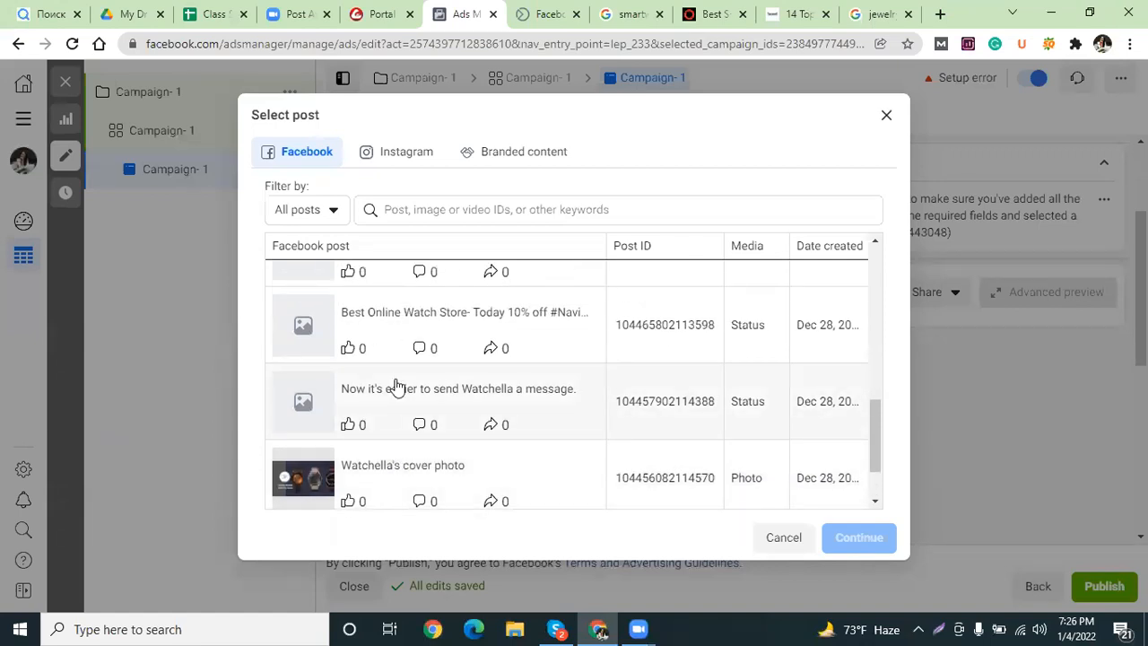
click(357, 318)
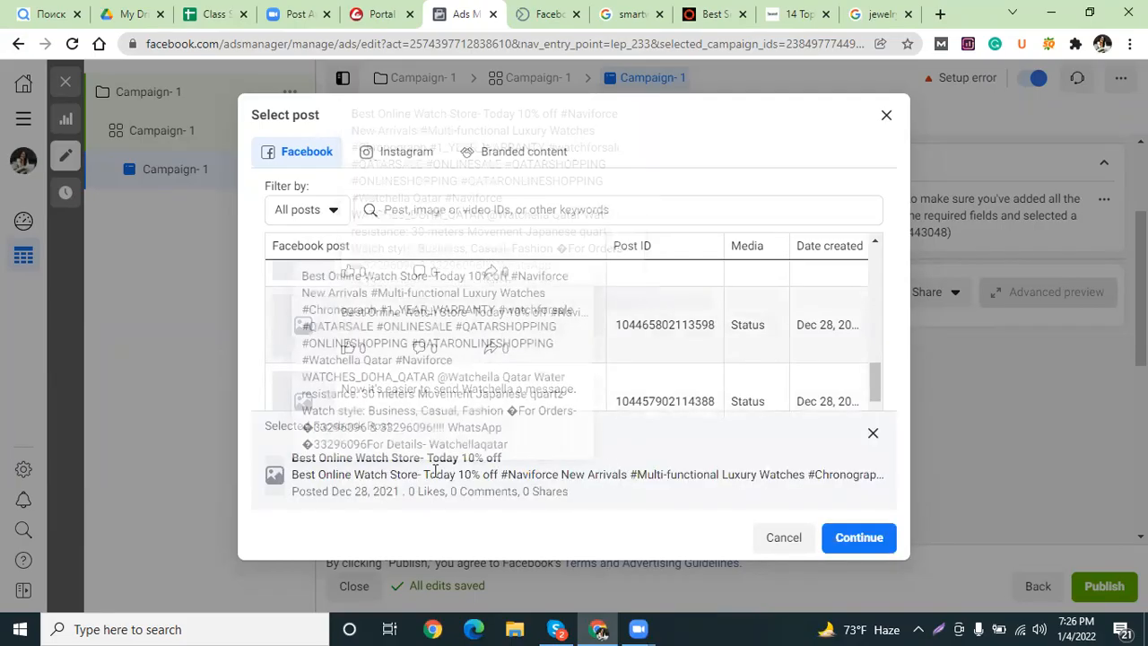
scroll(385, 415, up, 5)
scroll(386, 414, down, 2)
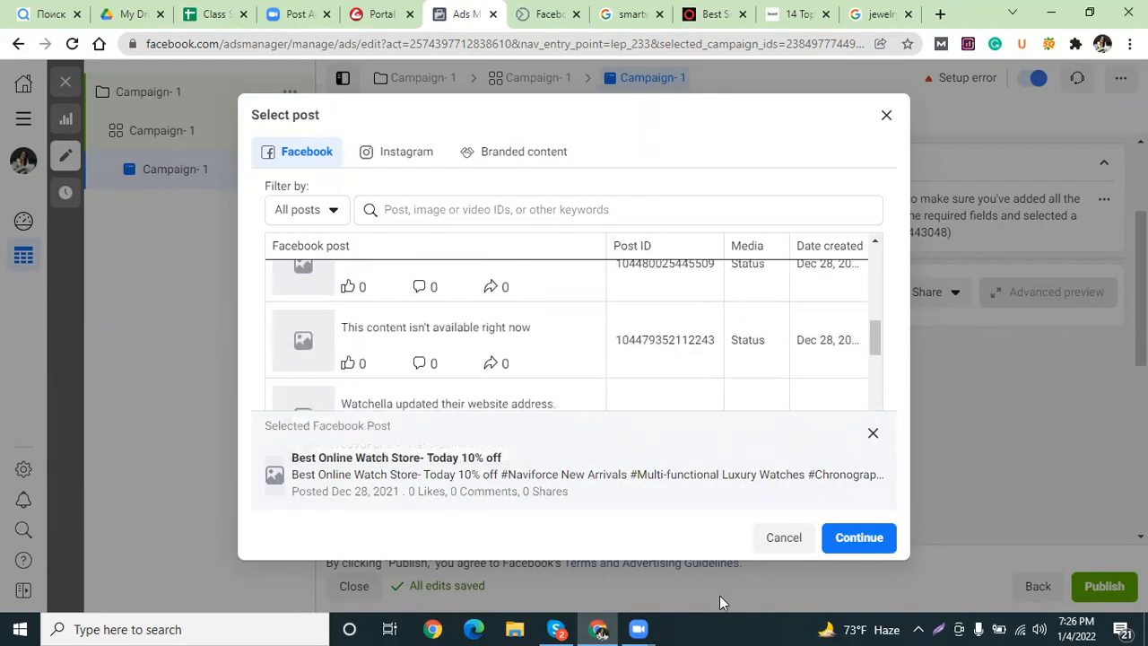
click(858, 538)
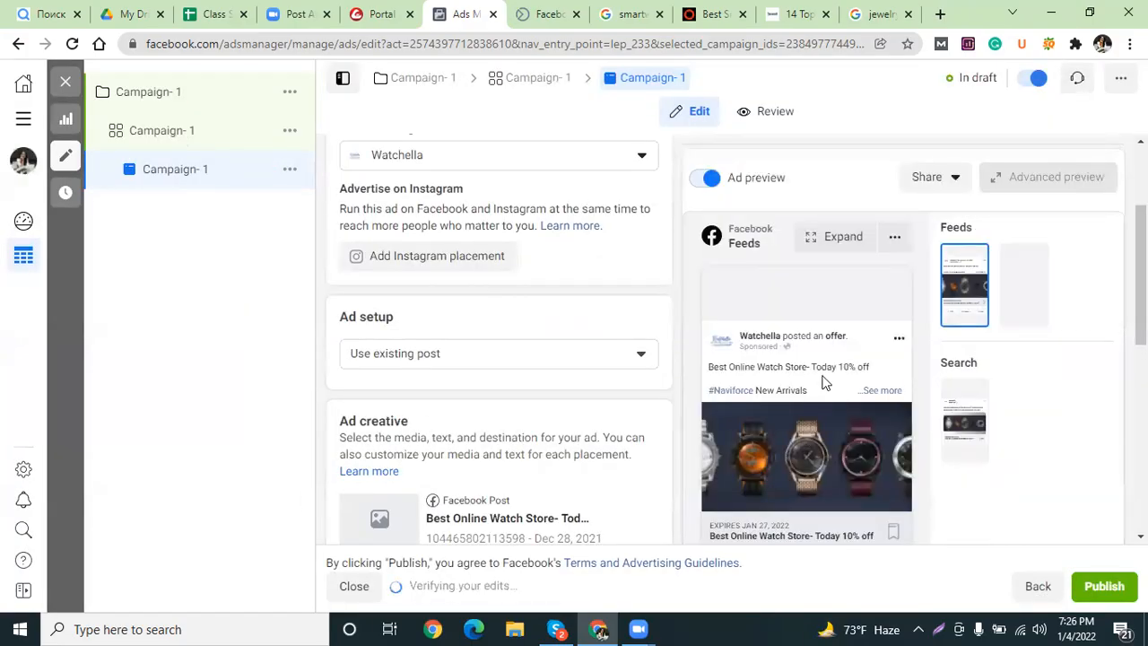
scroll(895, 451, down, 2)
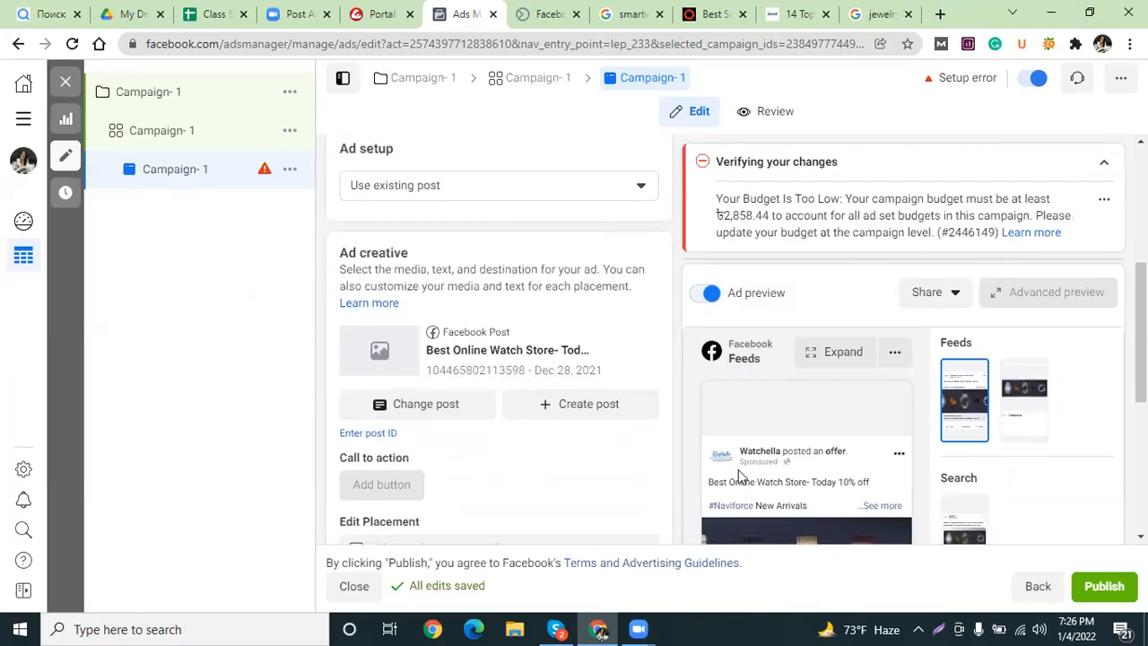
scroll(844, 429, down, 4)
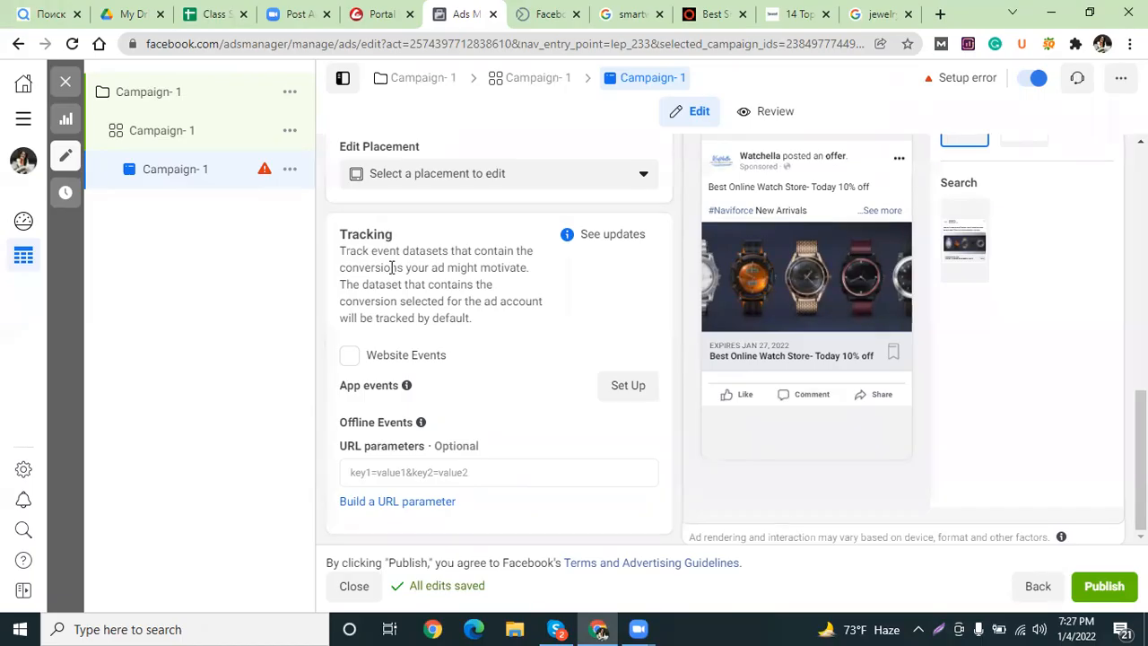
scroll(393, 269, up, 1)
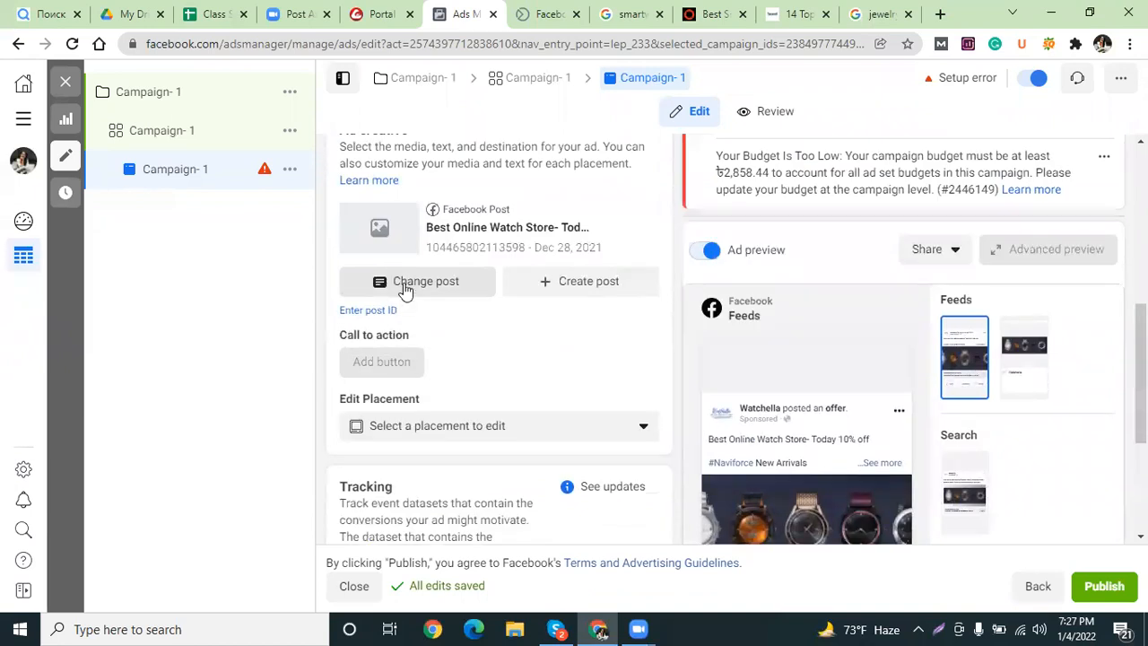
scroll(410, 290, down, 1)
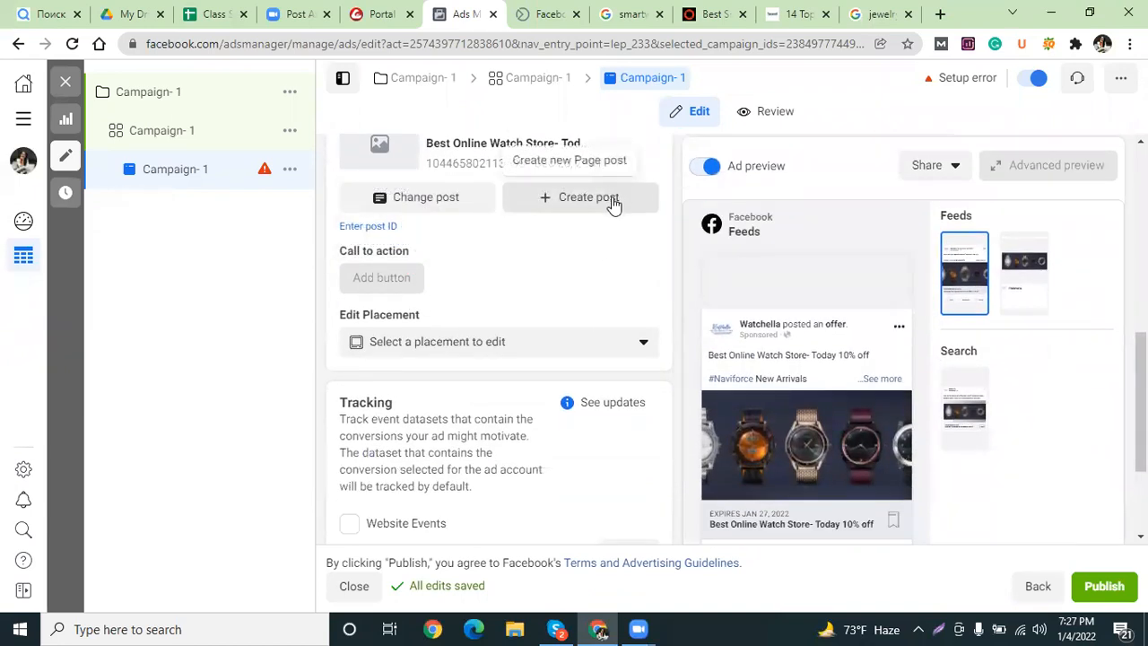
mouse_move(372, 278)
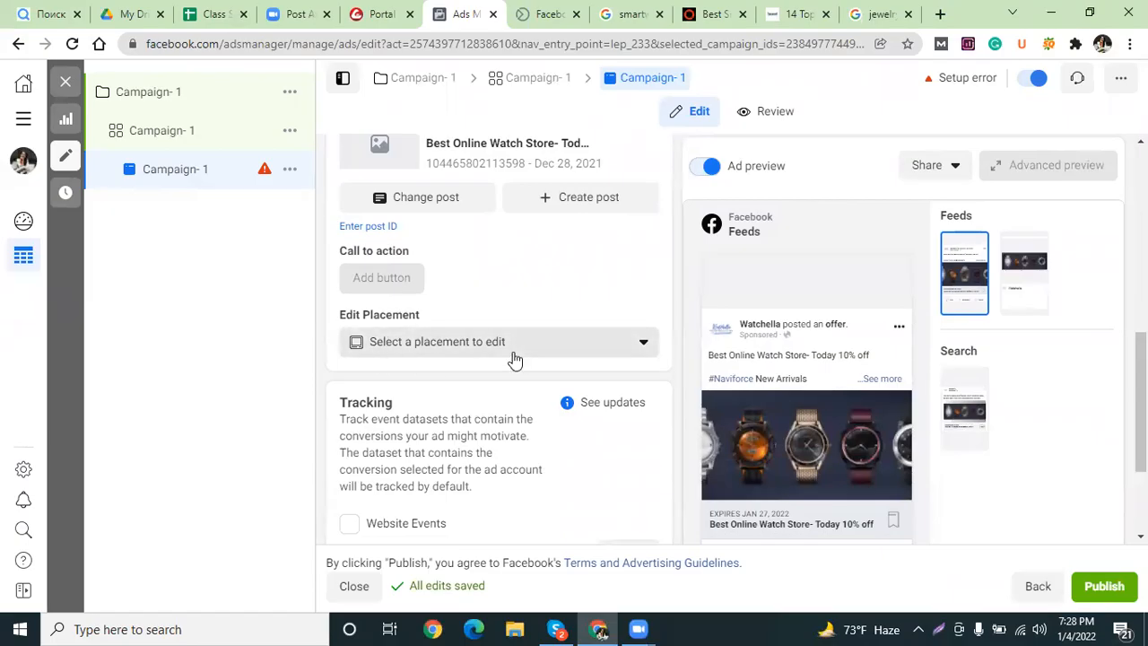
scroll(428, 315, down, 2)
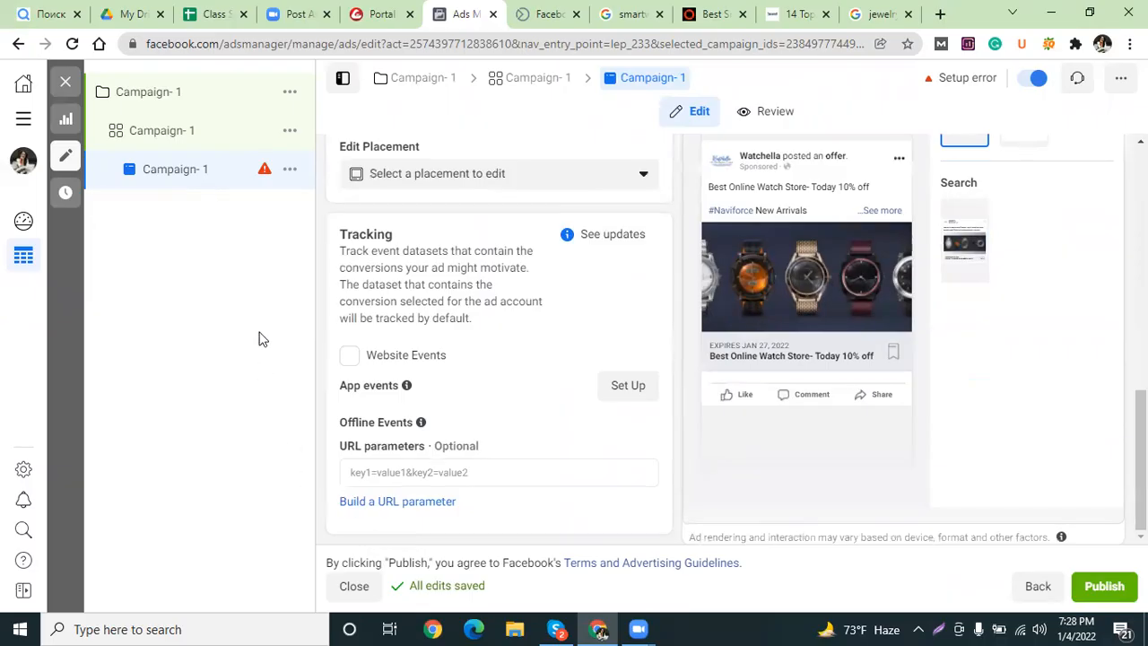
scroll(527, 397, up, 1)
scroll(527, 397, up, 3)
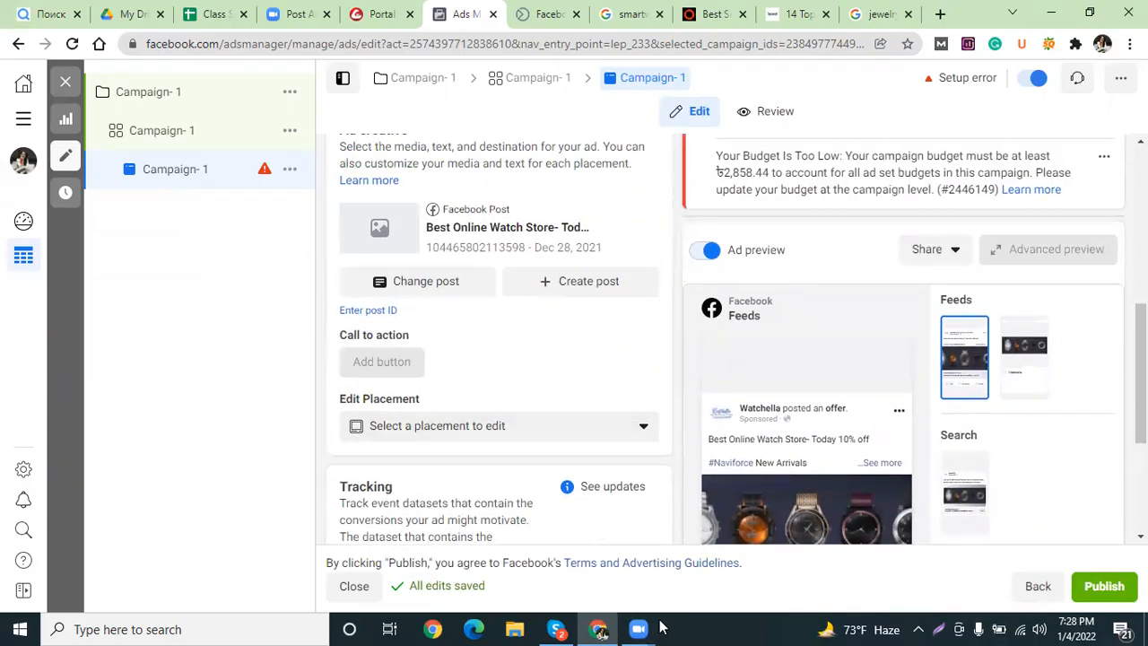
mouse_move(783, 460)
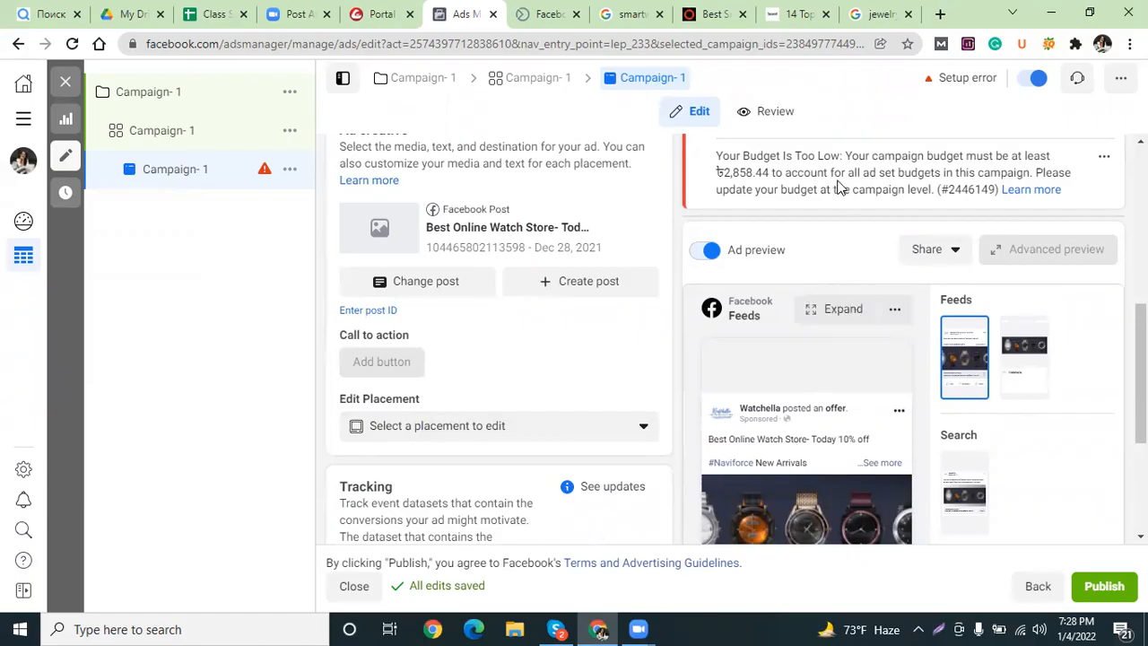
scroll(807, 215, up, 1)
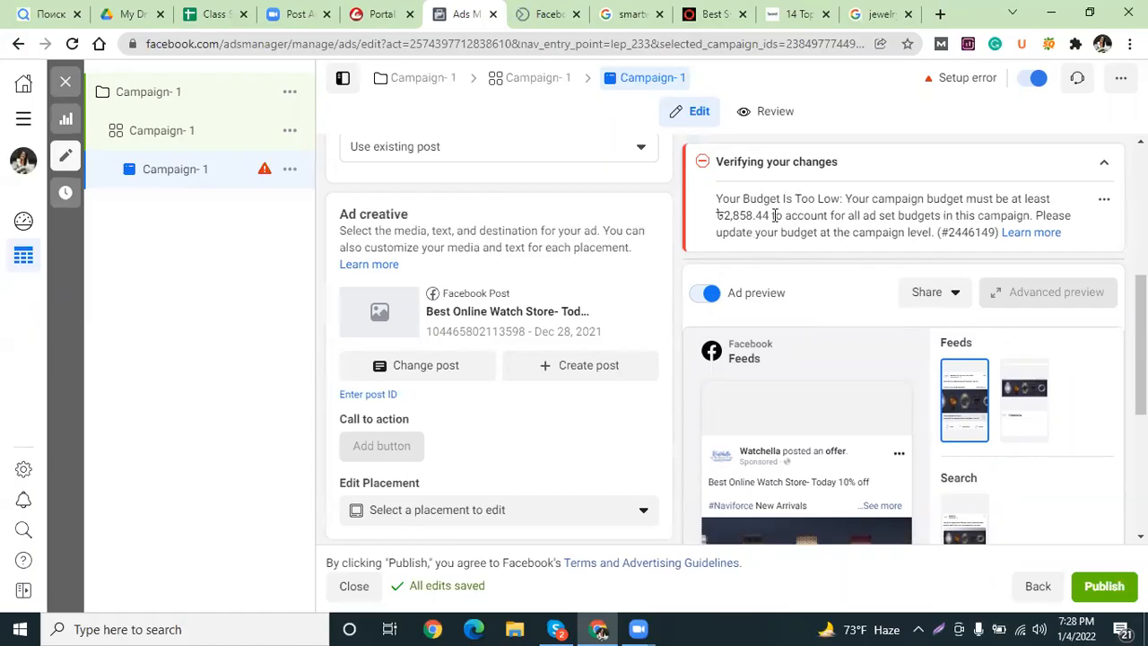
Change the campaign lifetime budget from ৳200.00 to ৳300.00.
click(173, 93)
scroll(459, 421, down, 10)
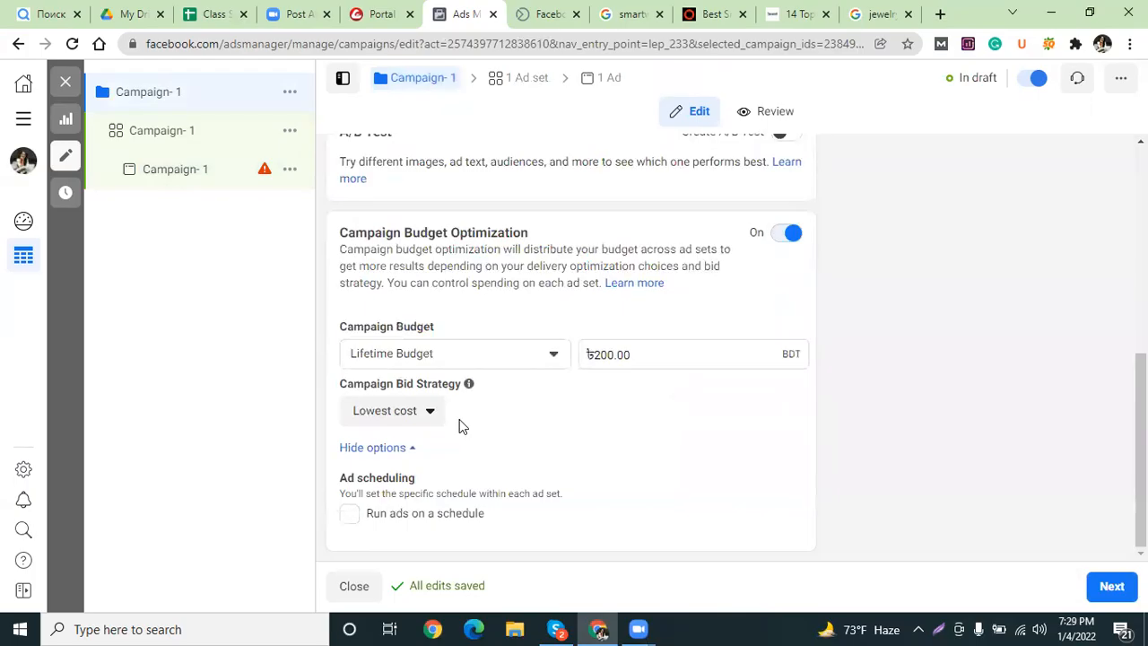
click(601, 353)
key(BackSpace)
text(3)
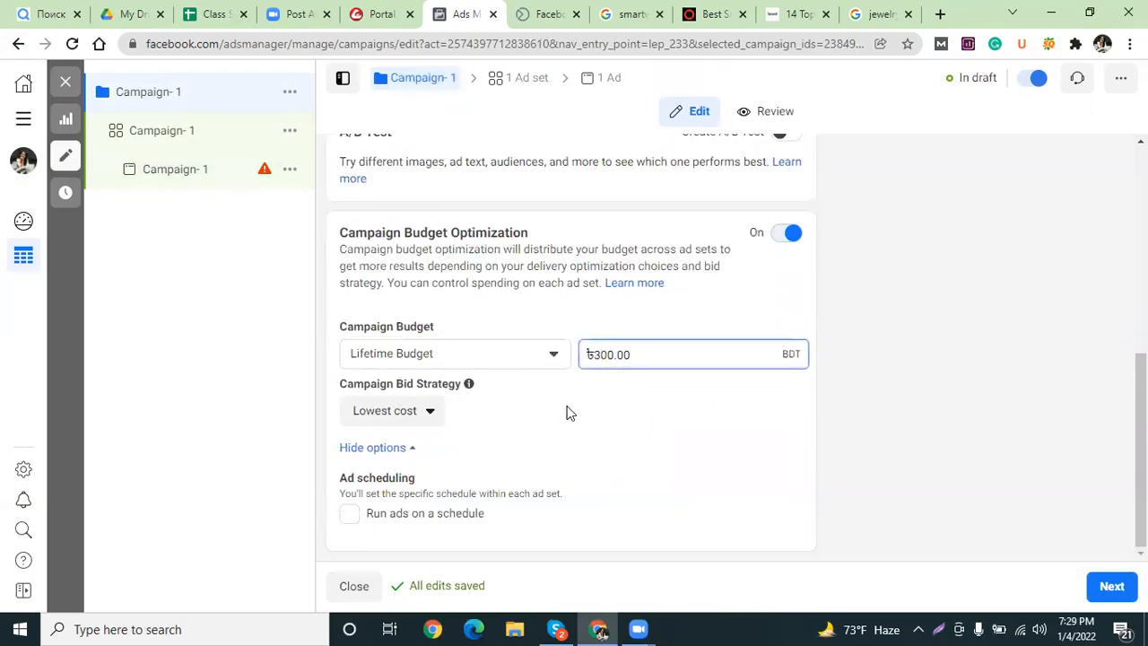
Check the minimum budget figure in the ad's warning, then return to campaign settings.
scroll(563, 420, up, 3)
click(203, 170)
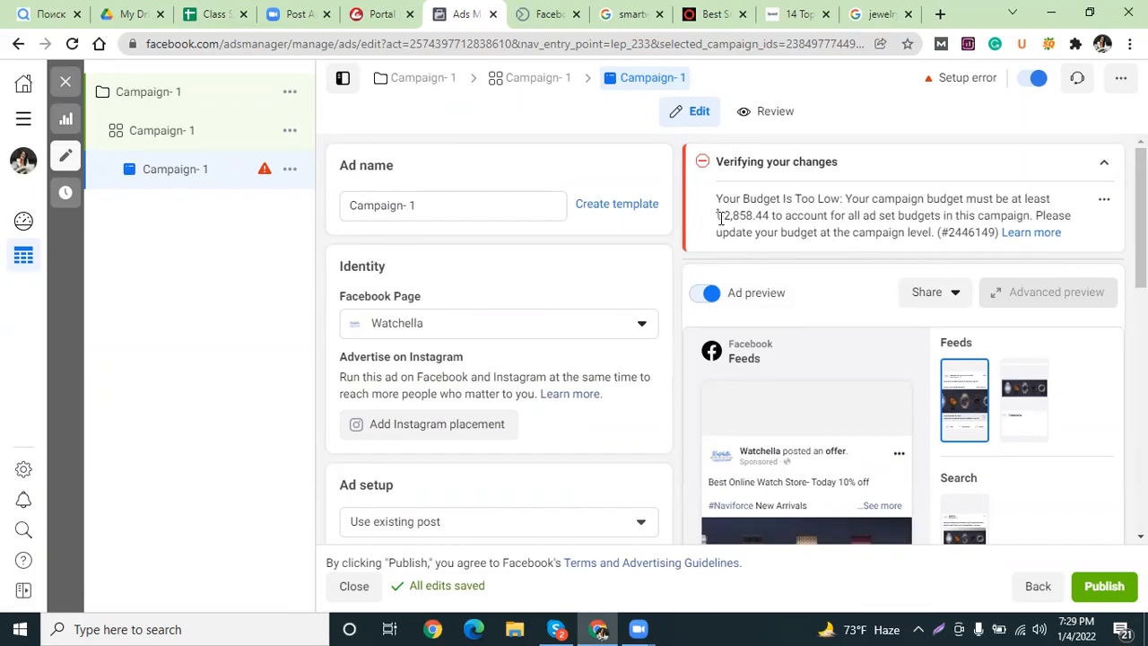
drag(725, 215, 756, 216)
click(162, 97)
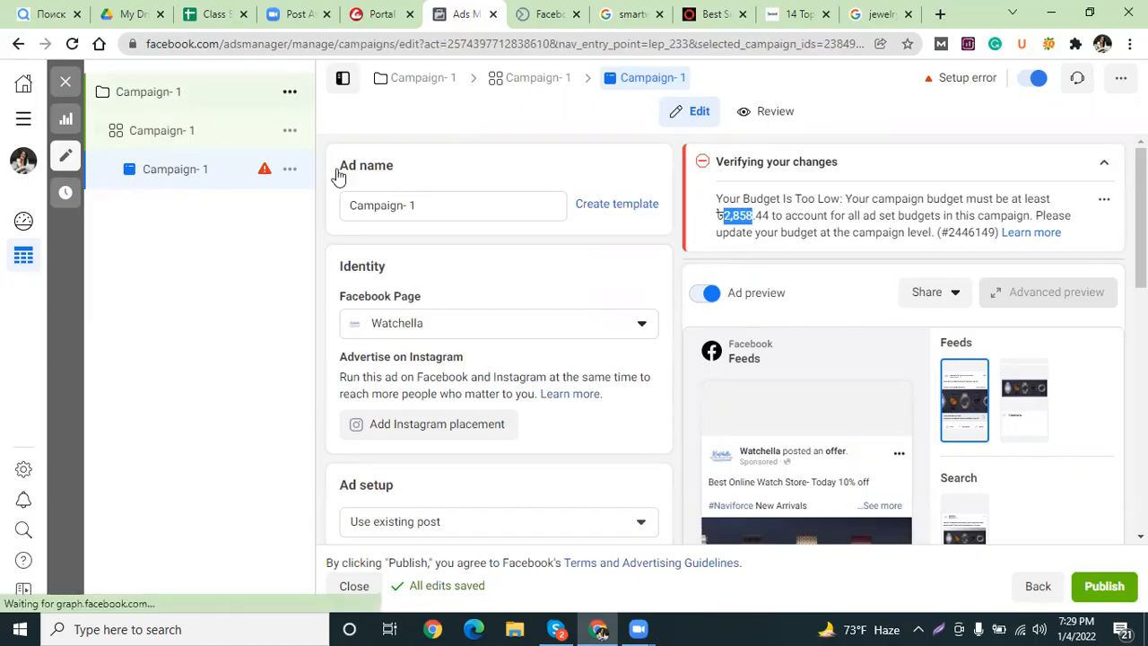
scroll(404, 397, down, 5)
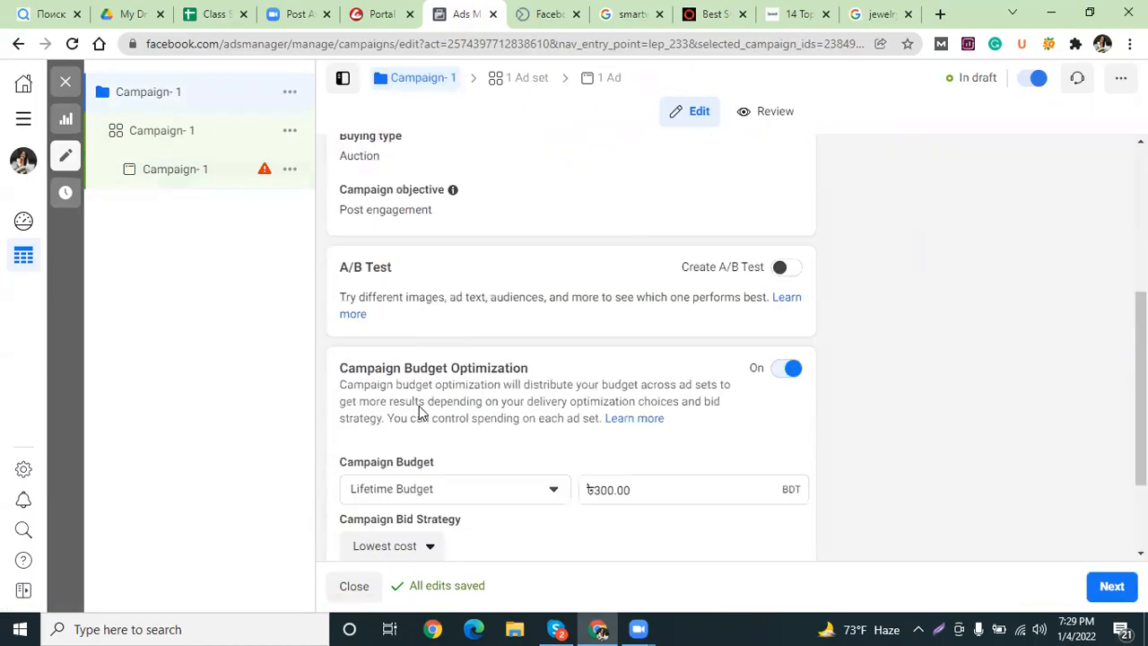
drag(614, 354, 588, 355)
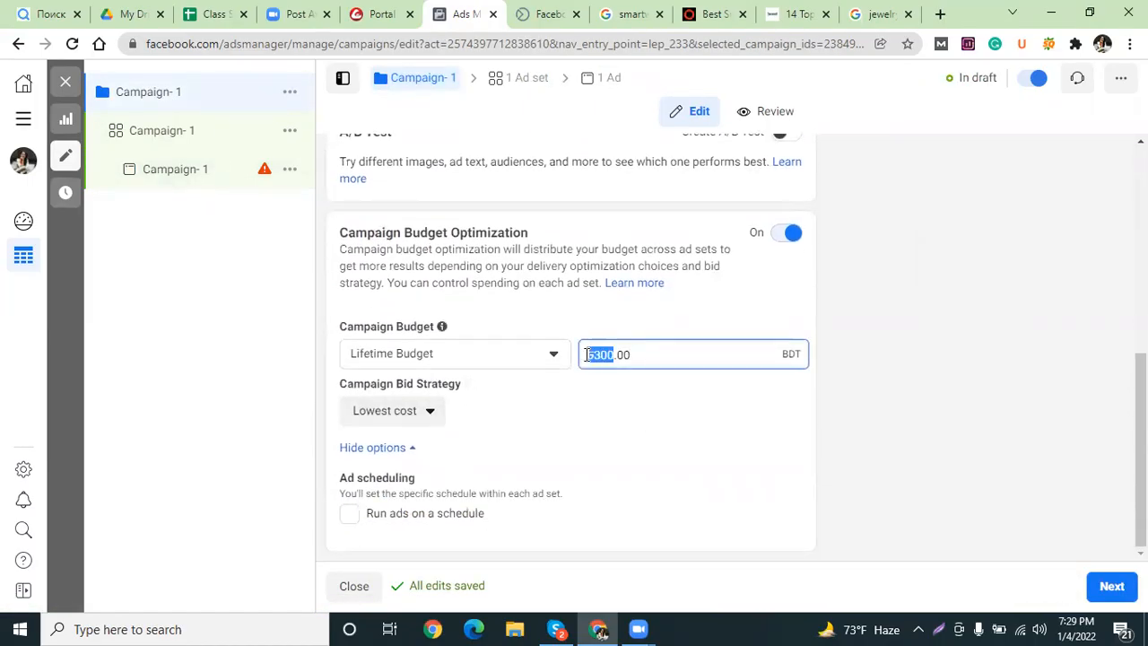
text(2858)
click(575, 378)
drag(617, 354, 623, 354)
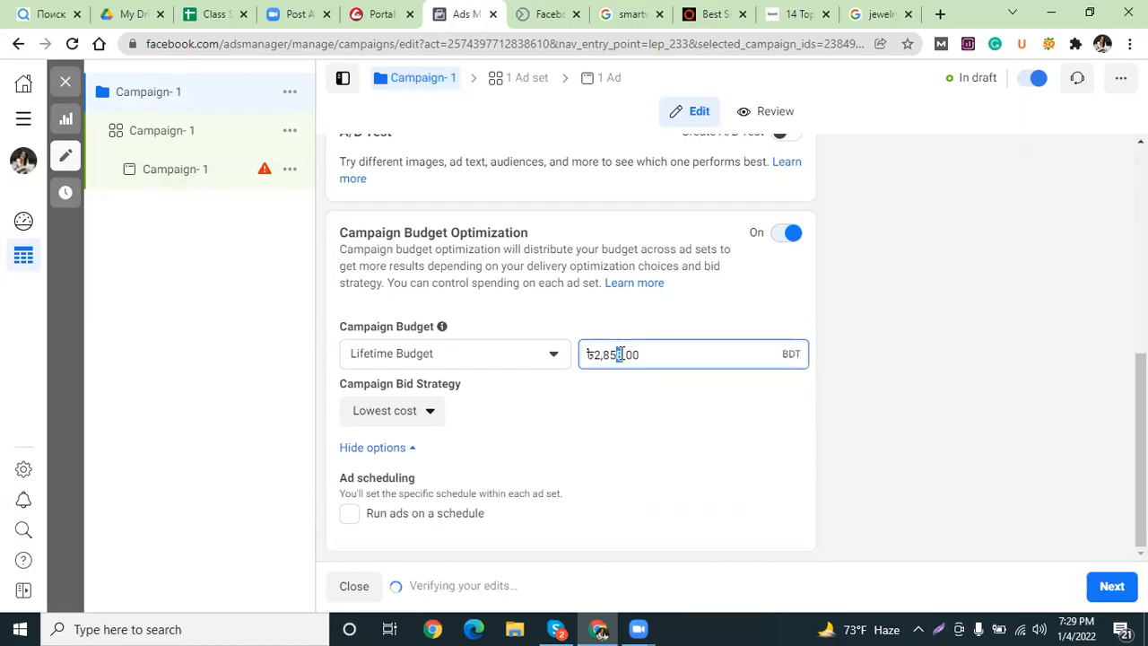
text(9)
click(604, 334)
click(180, 172)
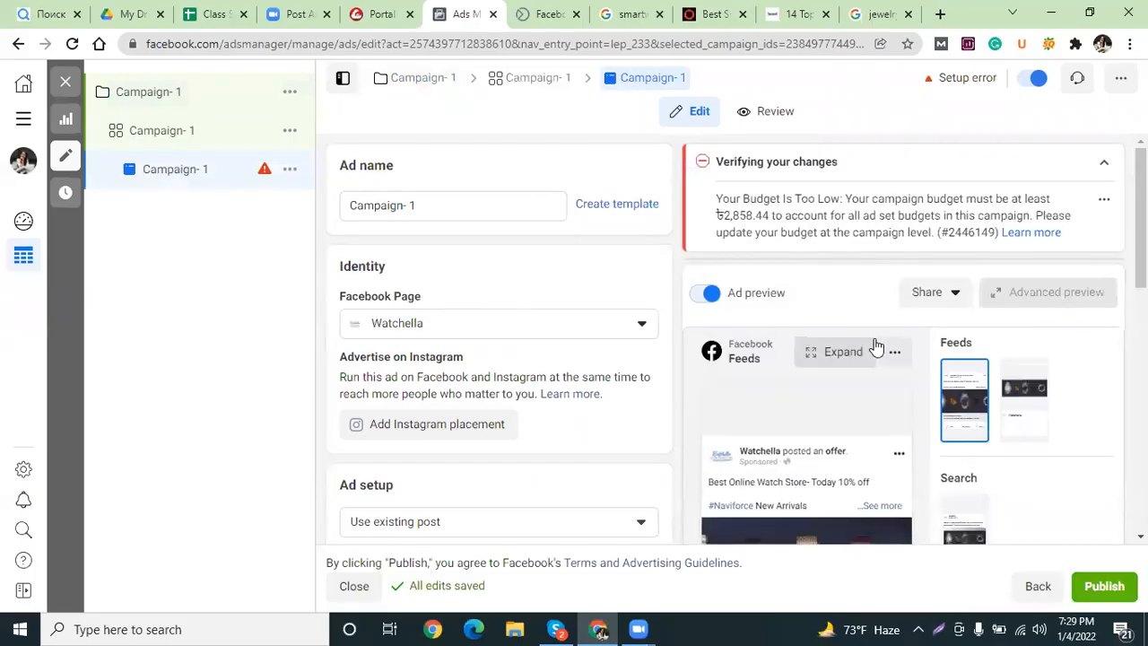
click(1109, 171)
click(1106, 168)
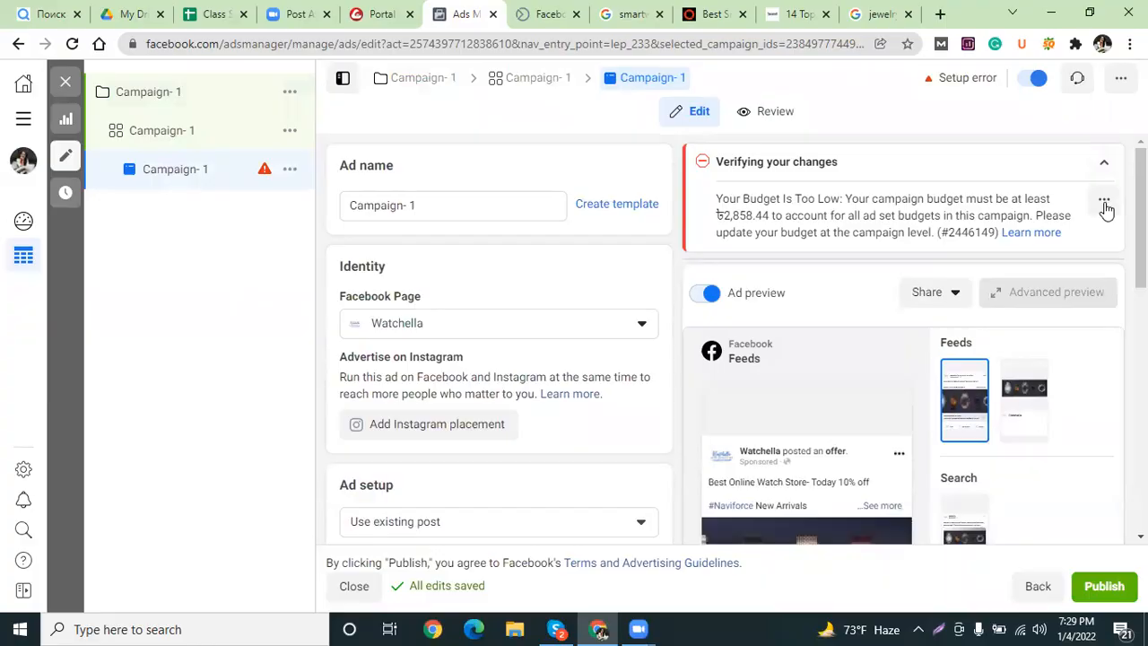
click(1106, 205)
click(170, 95)
scroll(517, 364, down, 5)
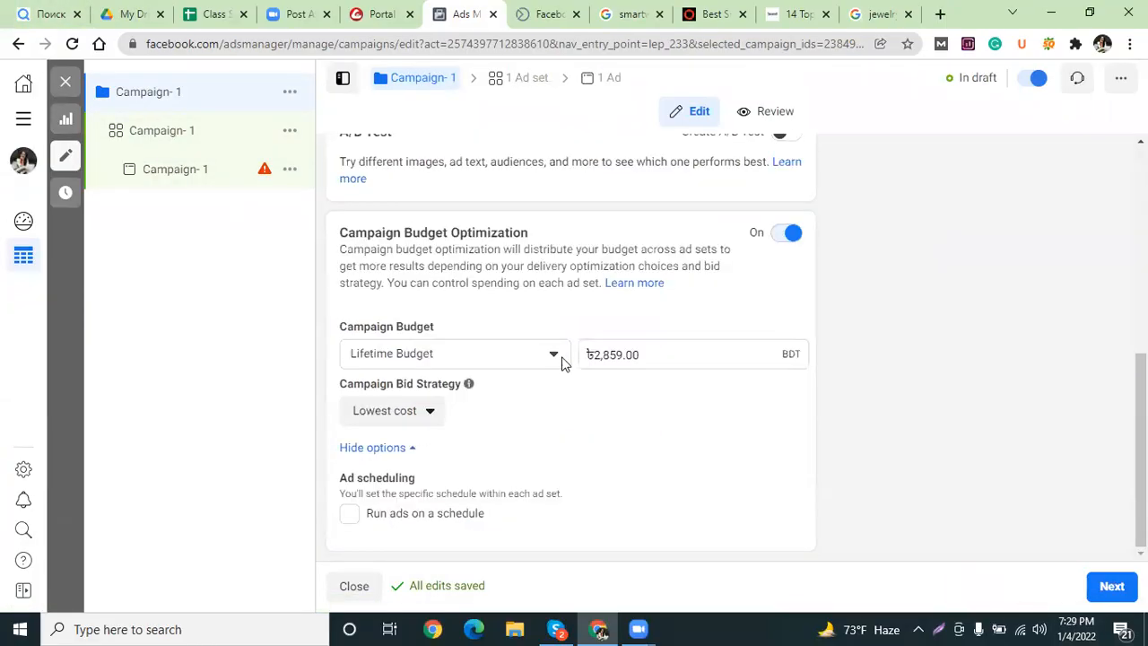
drag(622, 355, 603, 356)
text(900)
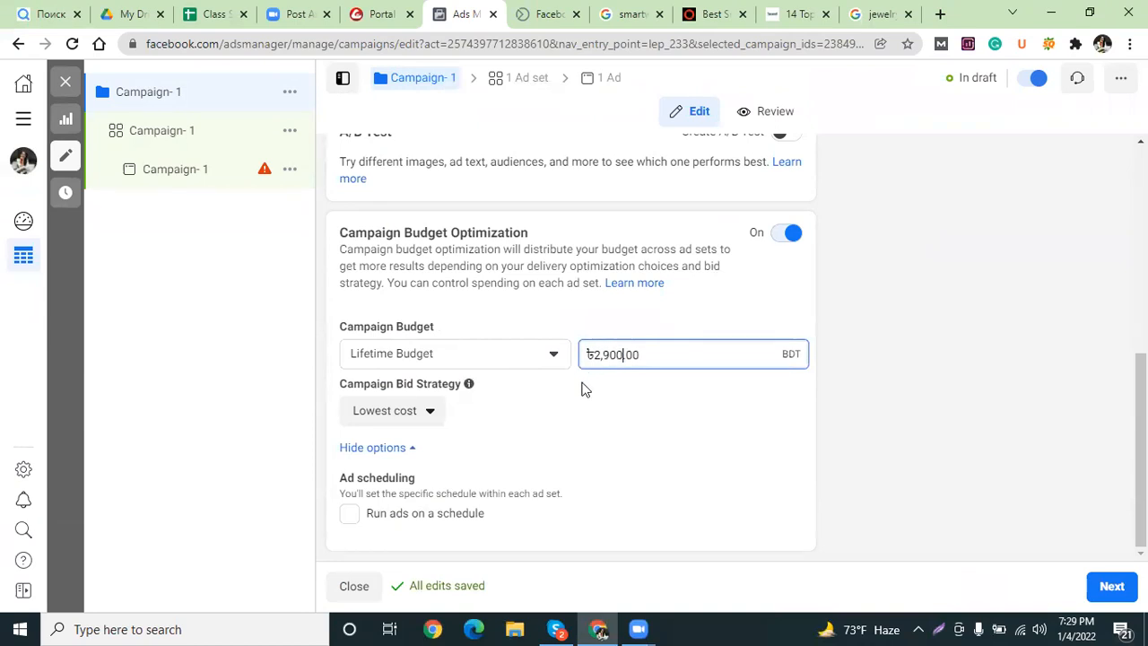
click(320, 297)
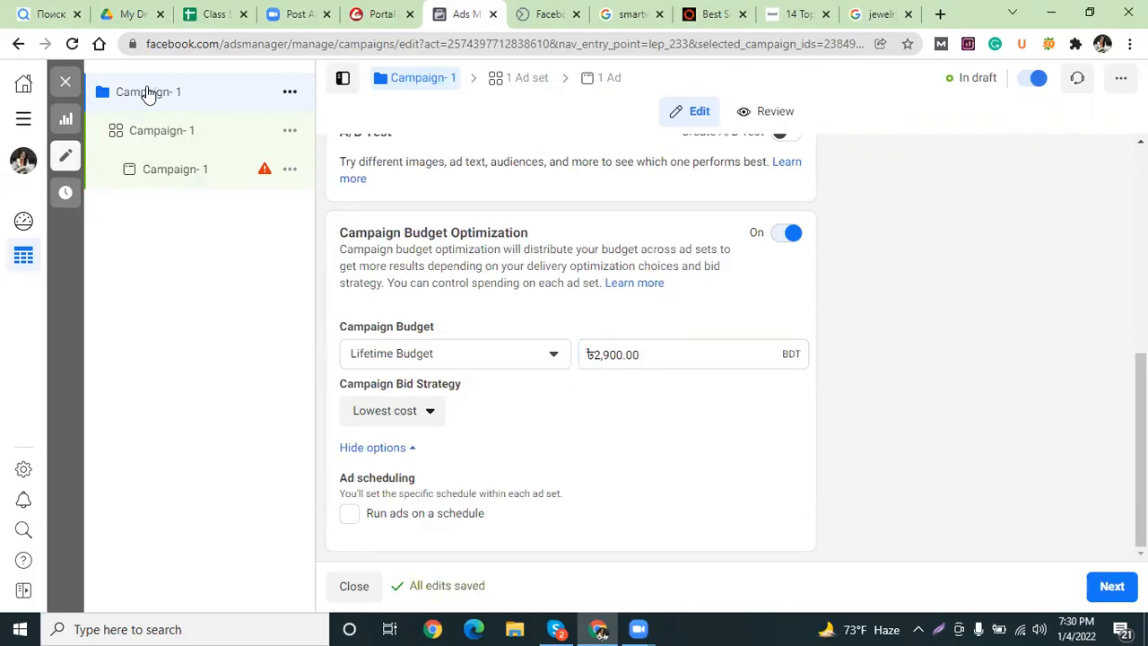
click(155, 173)
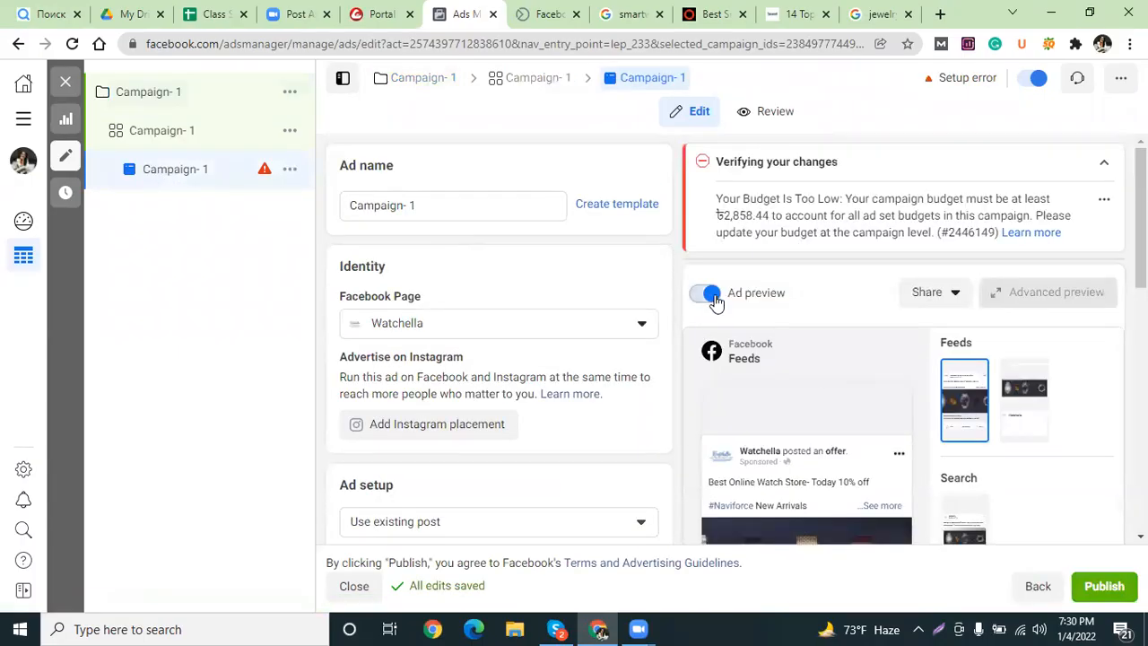
click(714, 297)
click(711, 296)
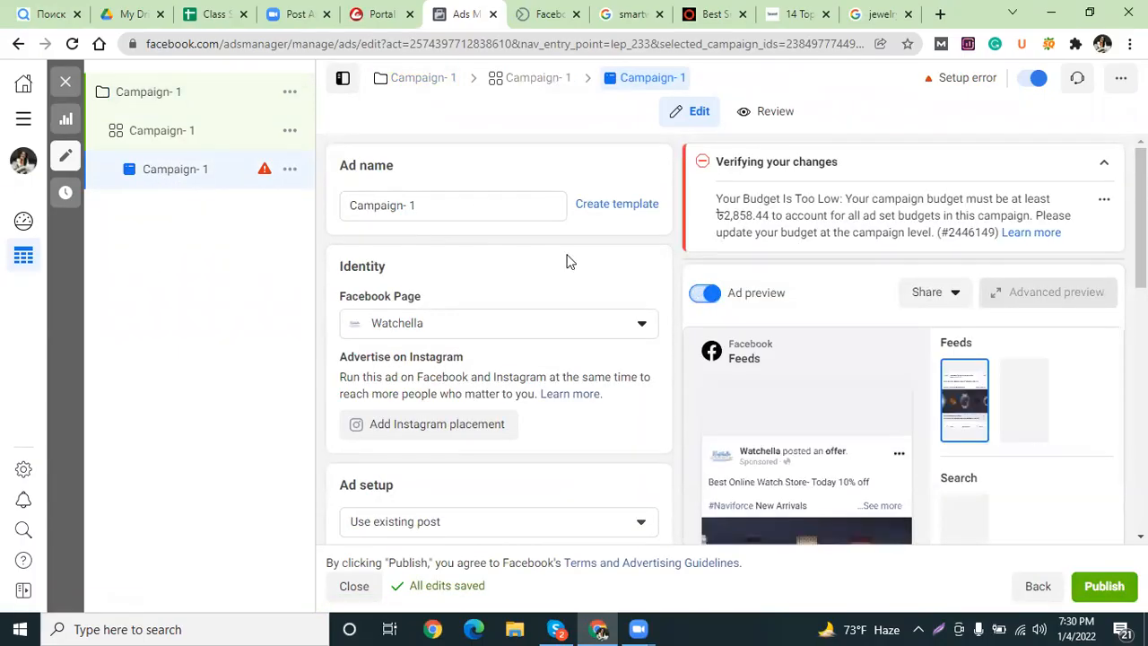
scroll(567, 262, down, 1)
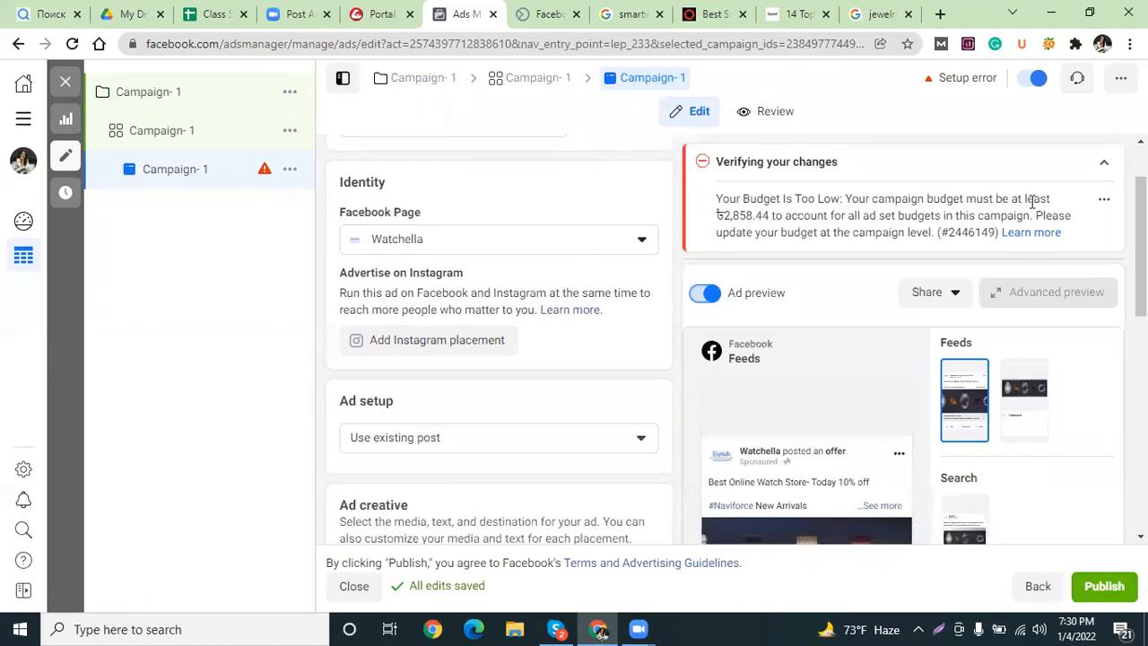
click(141, 97)
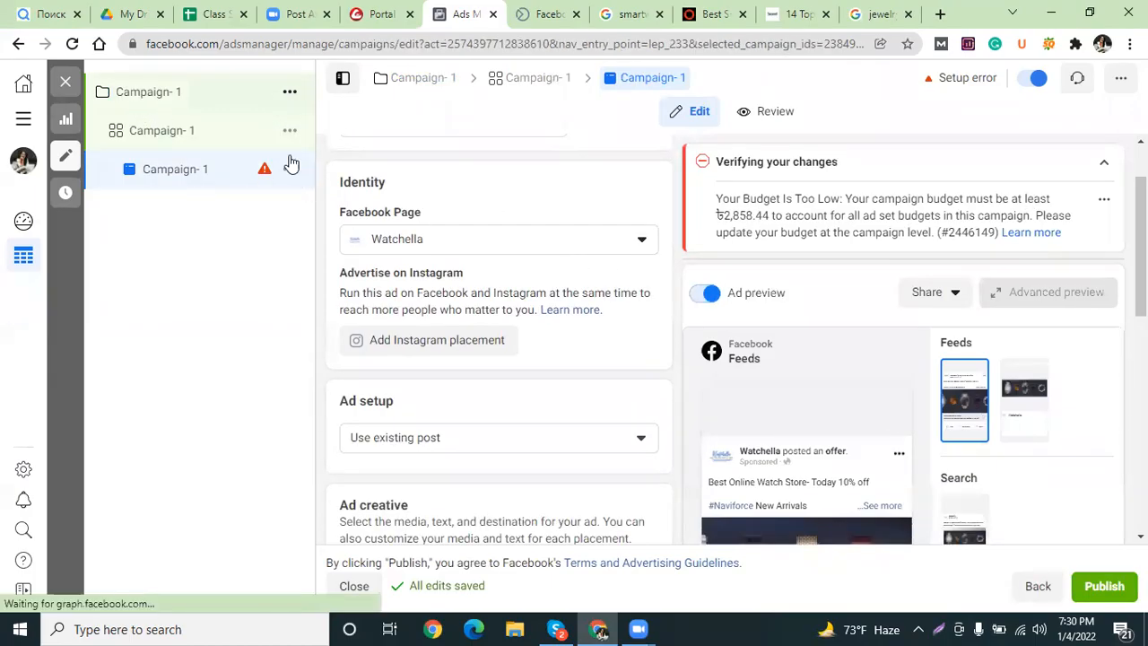
scroll(594, 384, down, 7)
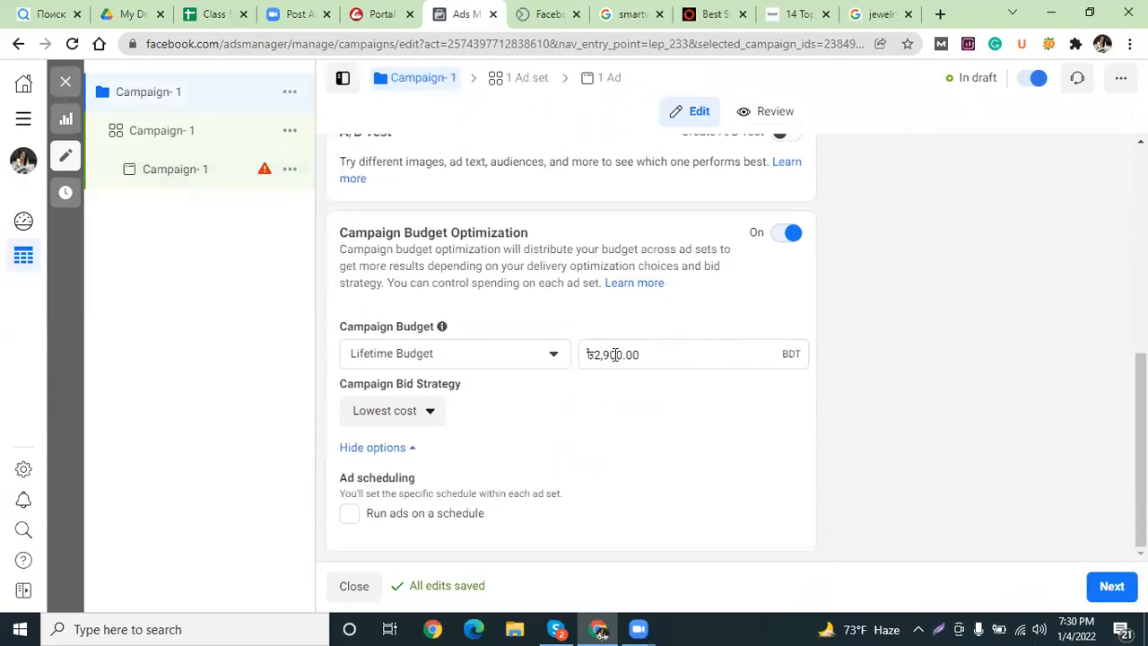
drag(617, 354, 588, 354)
text(300)
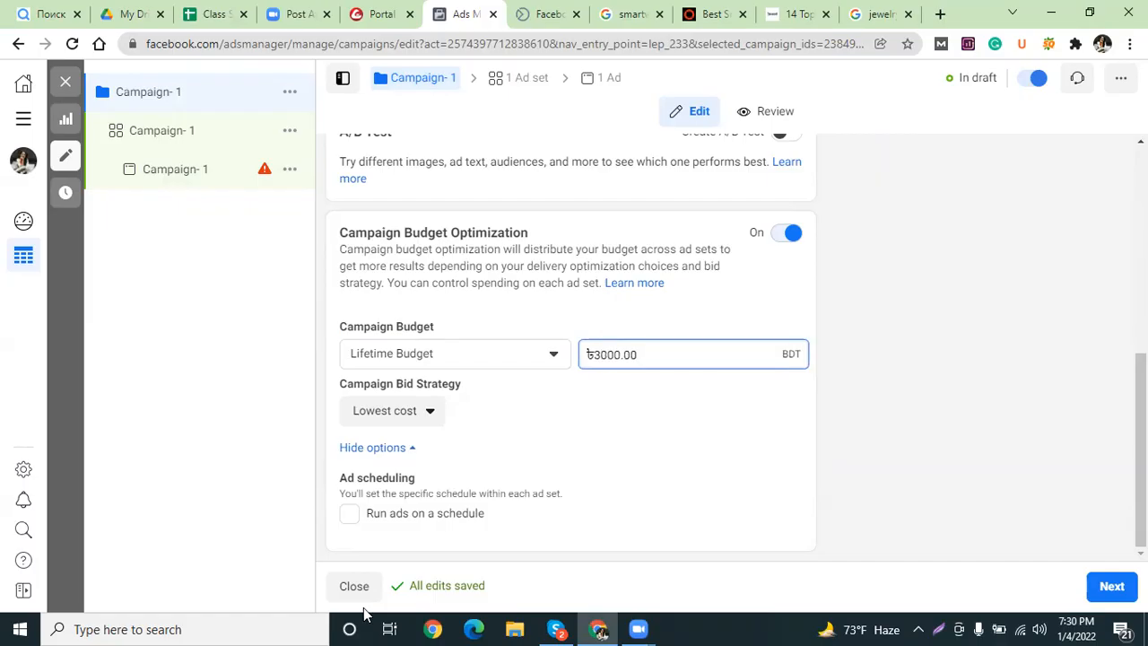
click(206, 364)
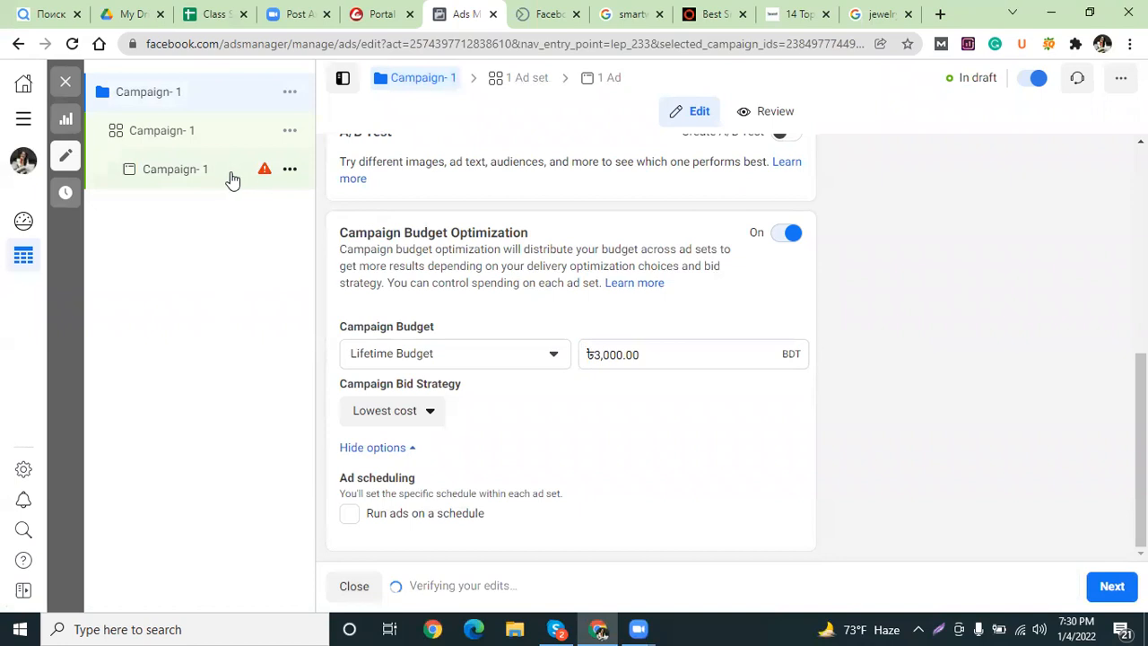
click(232, 178)
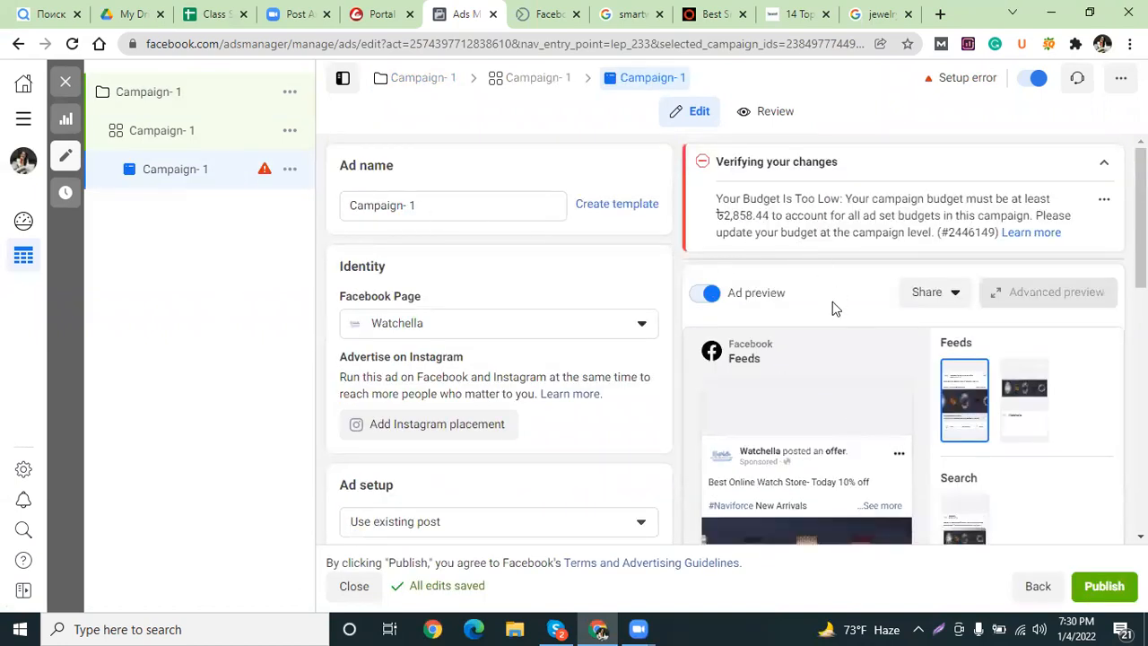
scroll(732, 317, down, 8)
Switch the Campaign- 1 ad off and back on, leaving it in draft.
scroll(721, 374, up, 8)
click(1046, 87)
click(1046, 82)
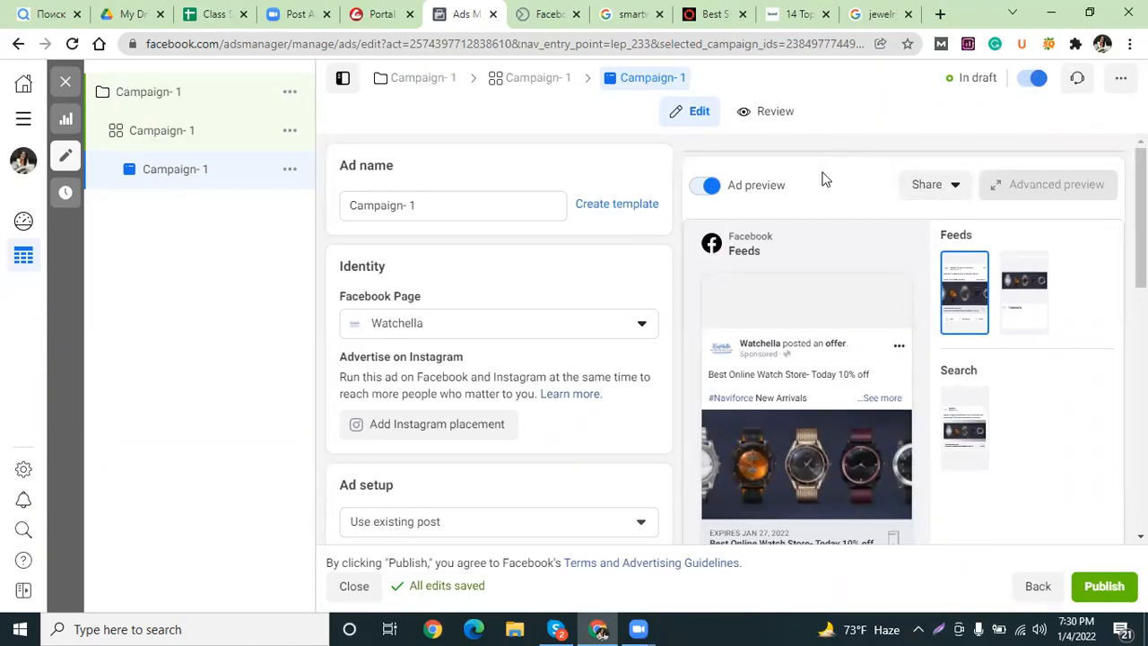
scroll(822, 180, down, 4)
scroll(823, 180, up, 4)
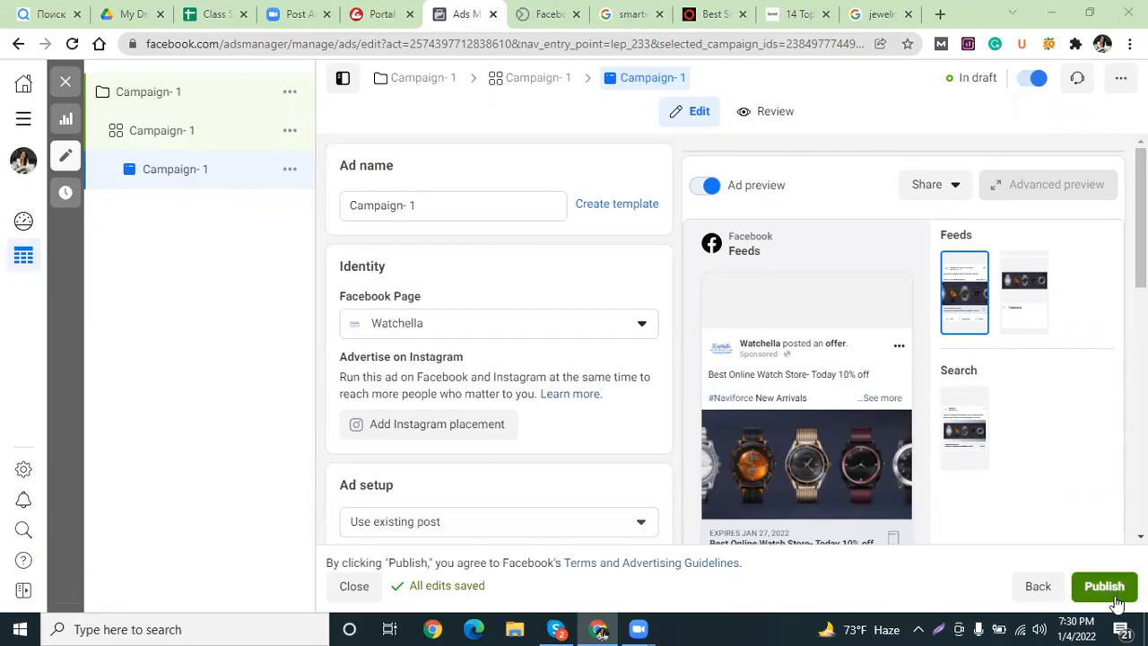
Edit part of the campaign's Lifetime Budget amount to a 2, then return to the Campaign- 1 ad.
click(155, 105)
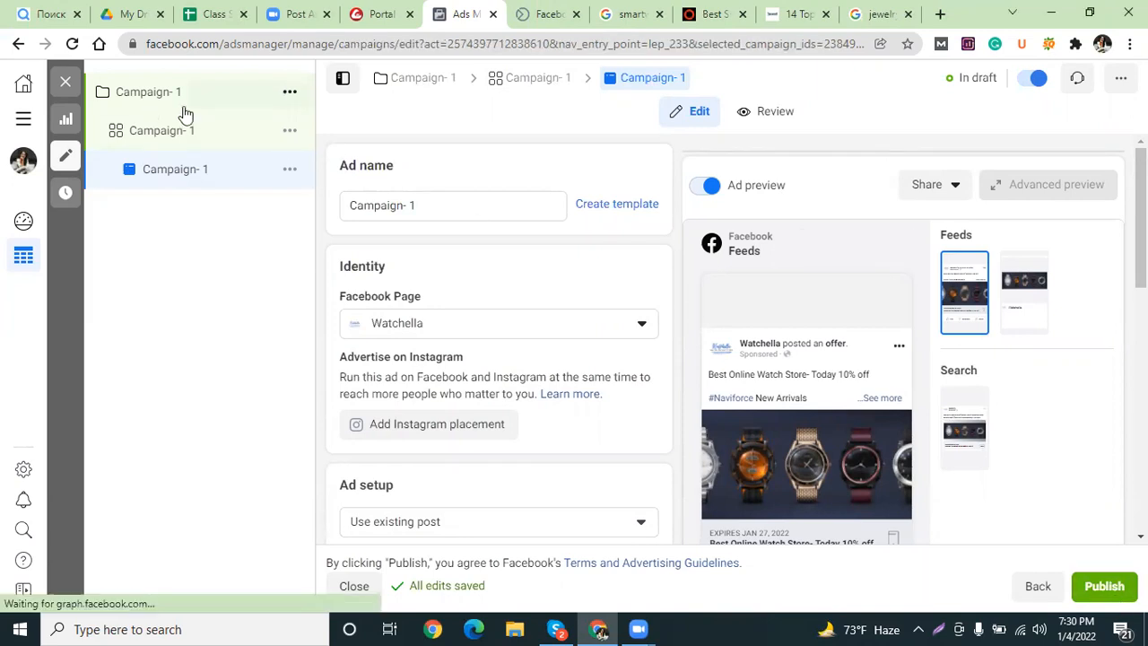
scroll(475, 448, down, 5)
drag(610, 358, 601, 357)
text(200.00)
click(139, 169)
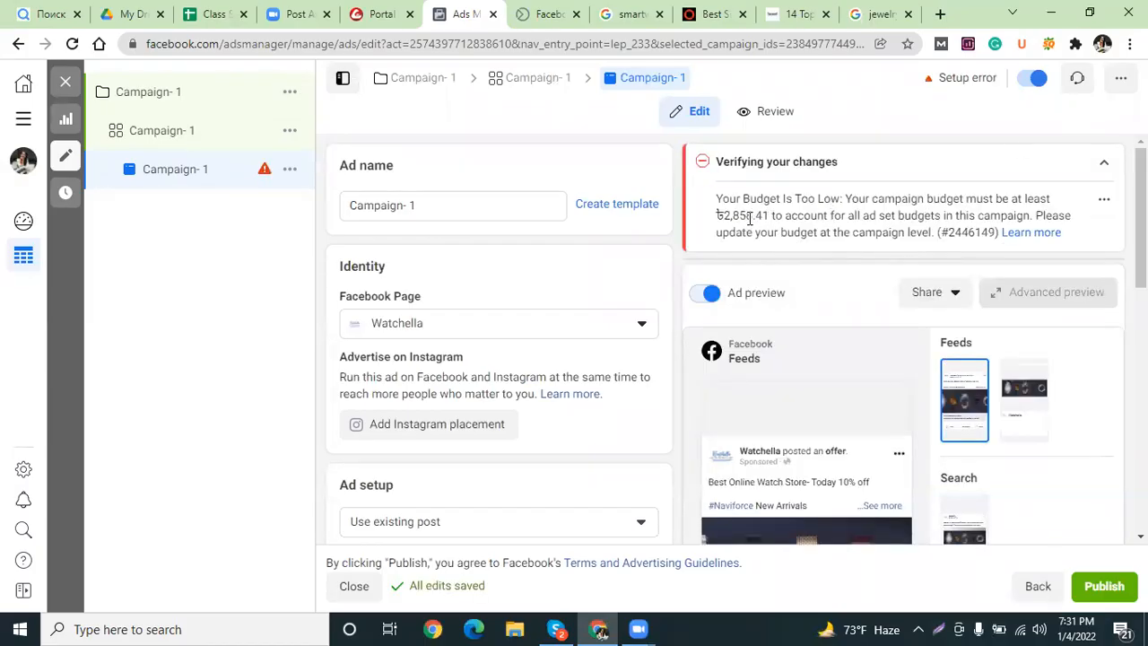
Raise the campaign's Lifetime Budget to ৳2,000.00.
click(159, 95)
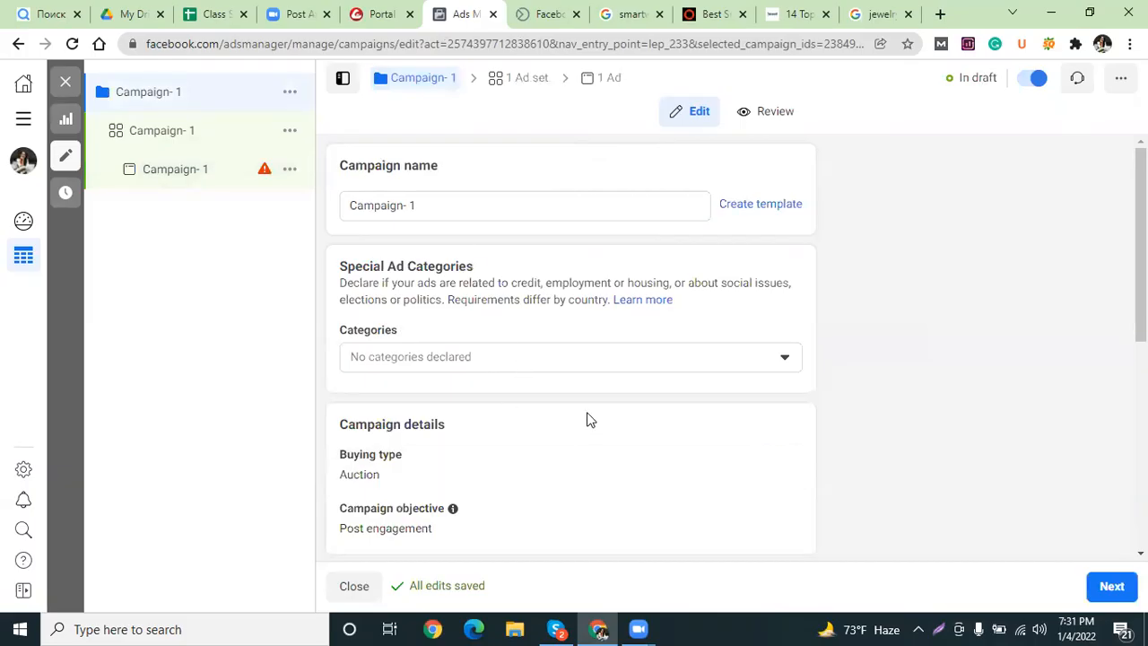
scroll(589, 418, down, 5)
click(599, 353)
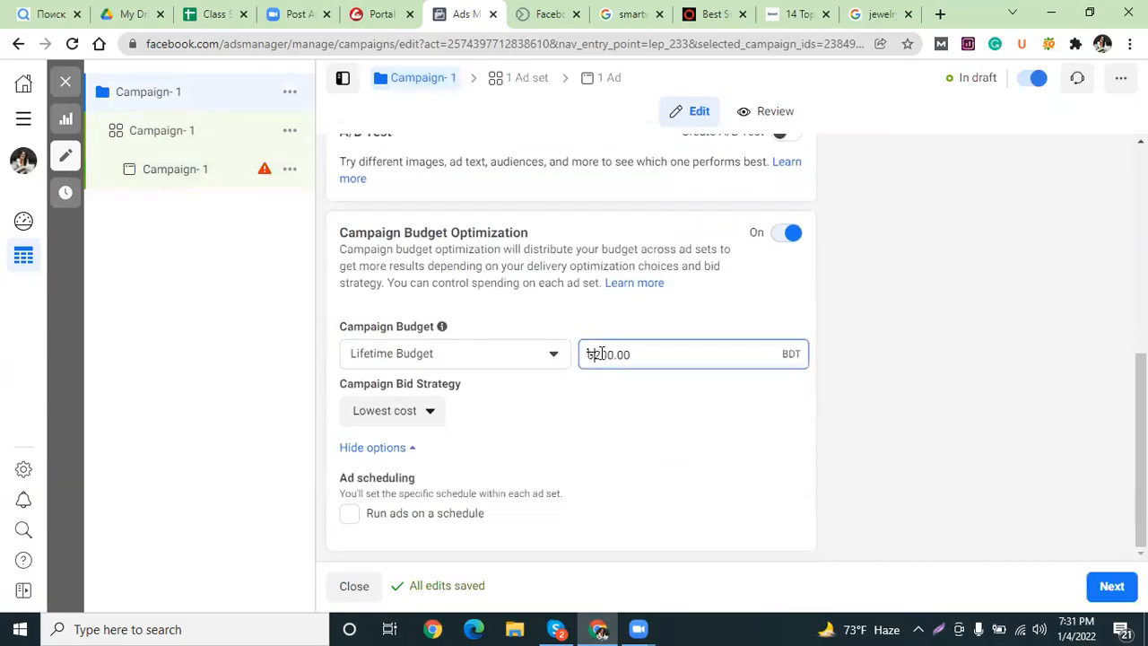
text(2)
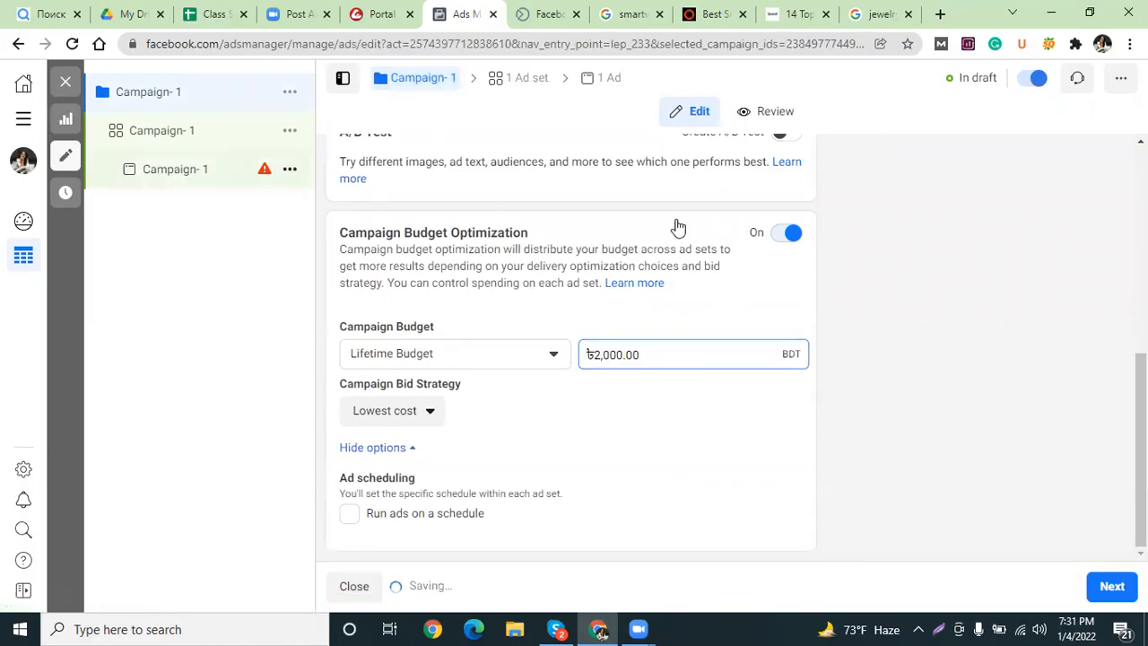
Toggle the Campaign- 1 ad off and on, then recheck the campaign's budget amount.
click(1030, 80)
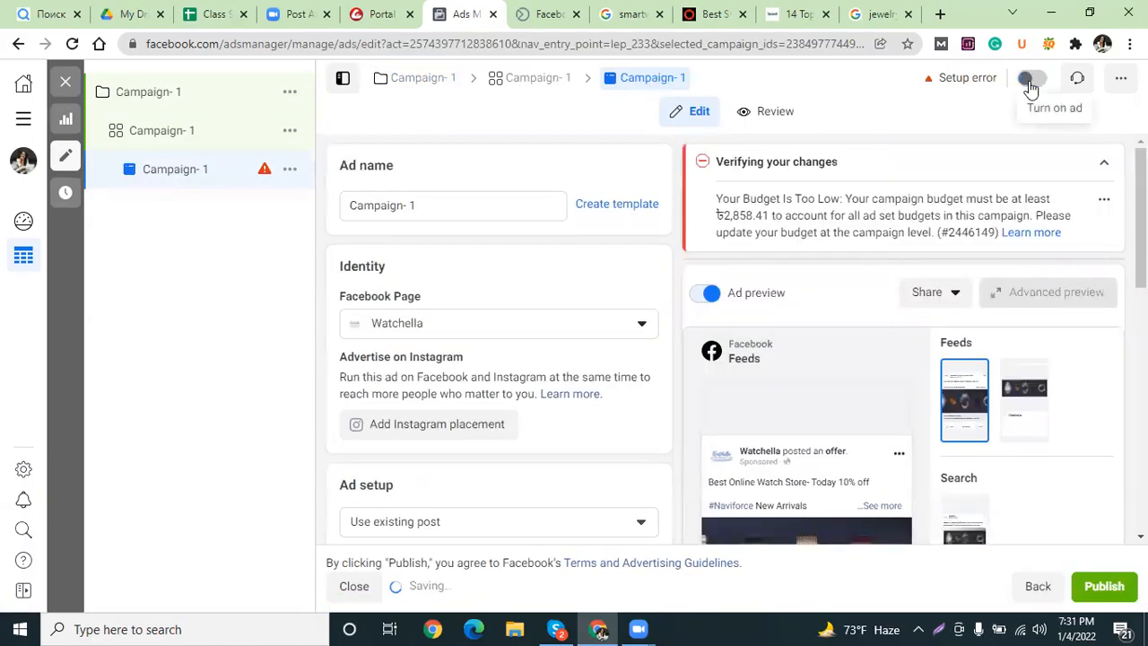
click(1030, 80)
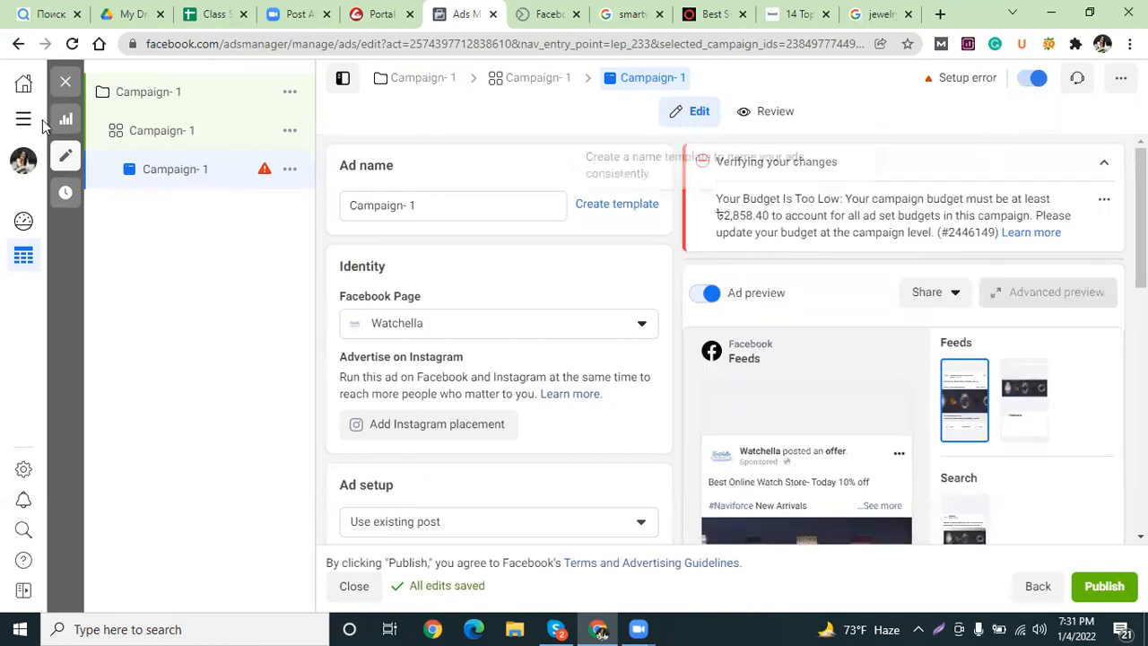
click(192, 103)
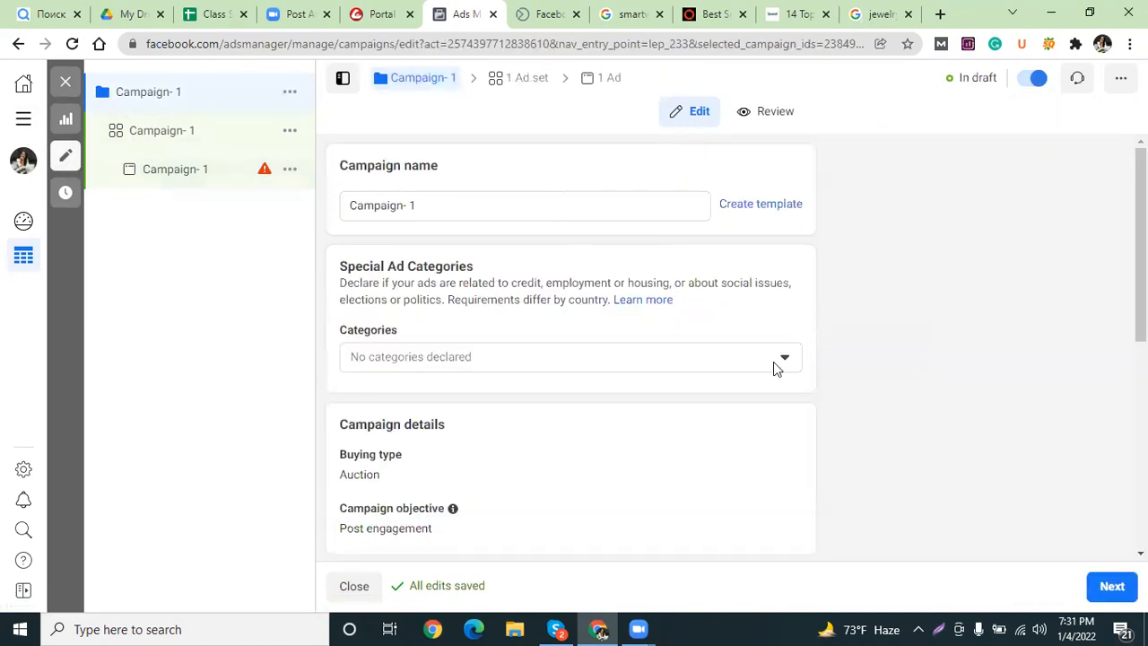
scroll(706, 424, down, 8)
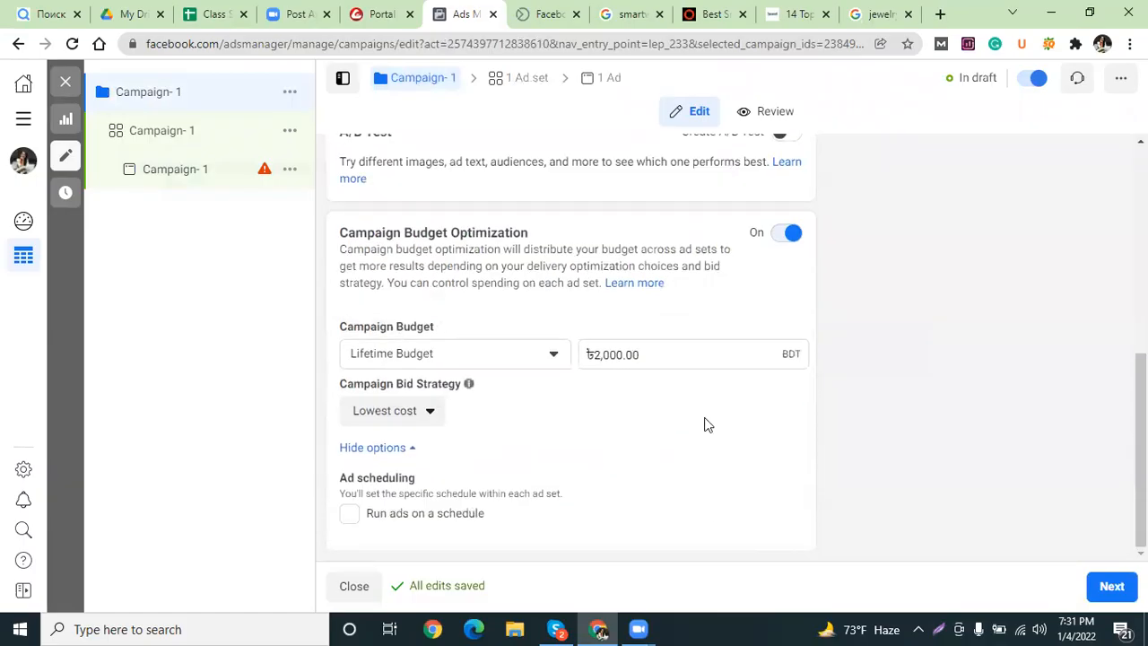
double_click(596, 355)
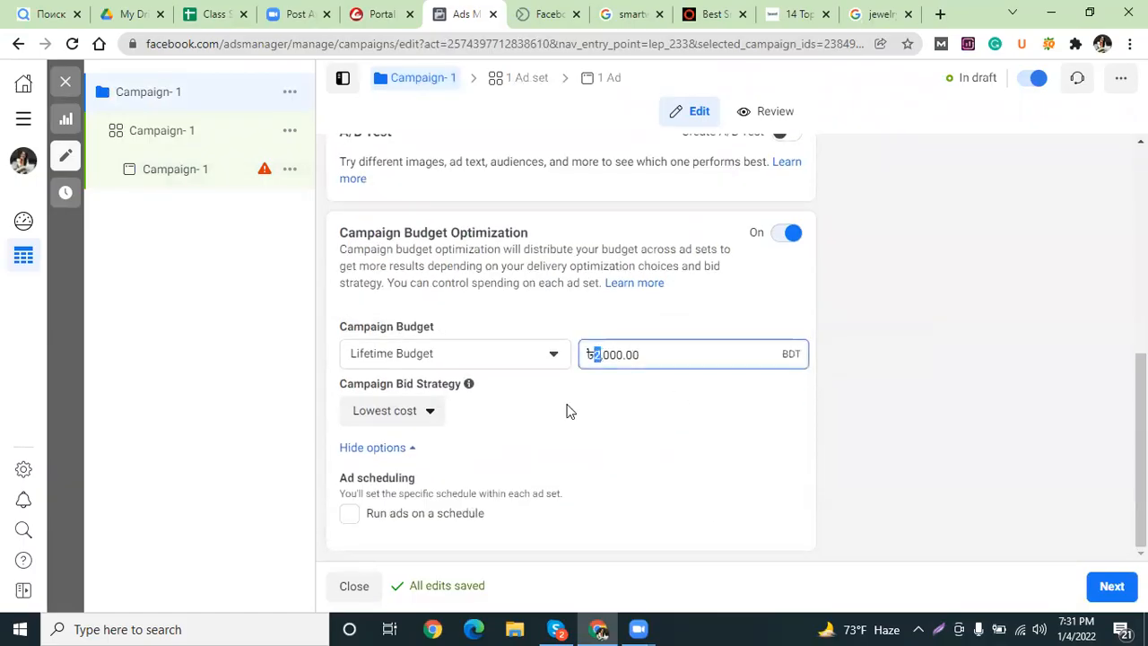
scroll(529, 287, up, 2)
click(215, 175)
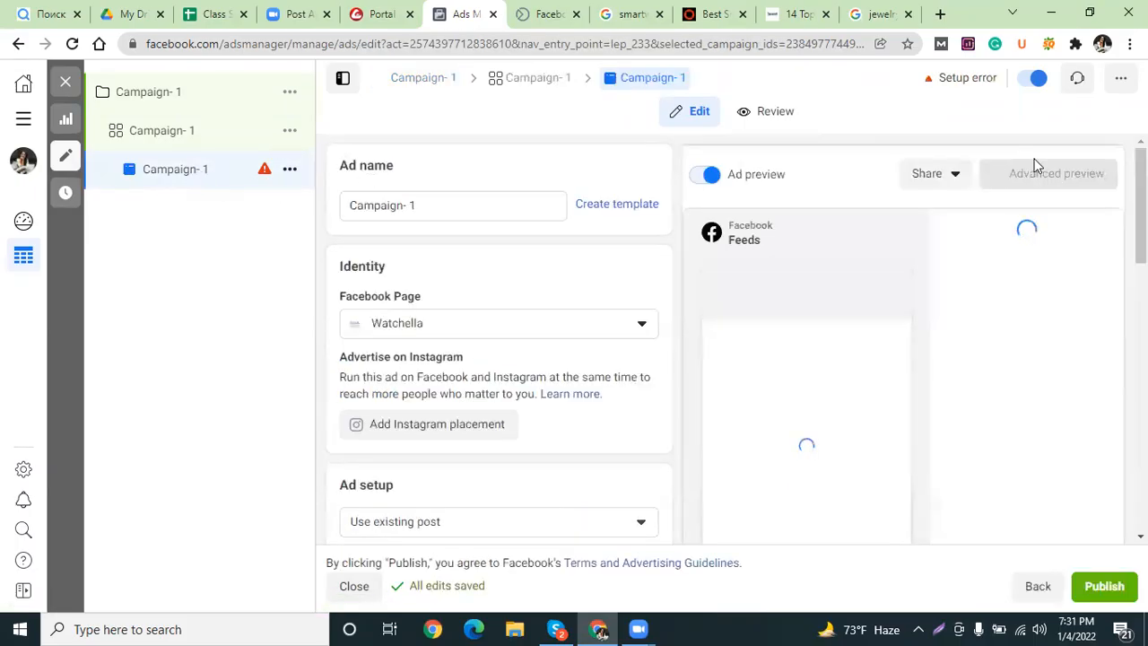
Toggle the Campaign- 1 ad off and on again so it shows In draft without the budget error.
click(1034, 80)
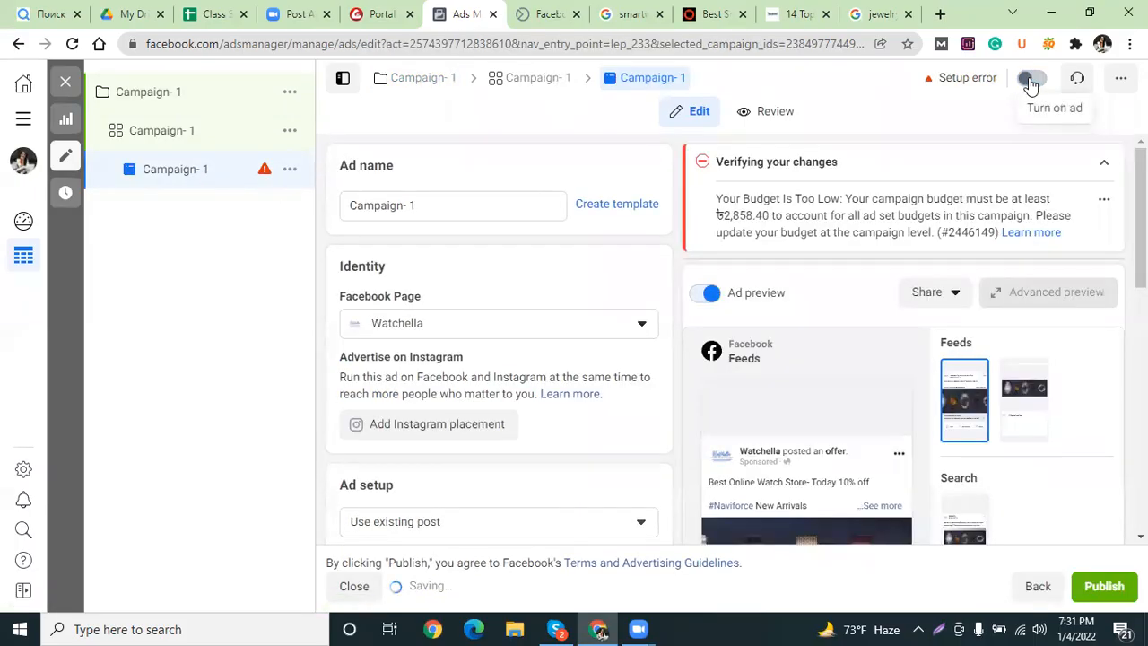
click(1032, 81)
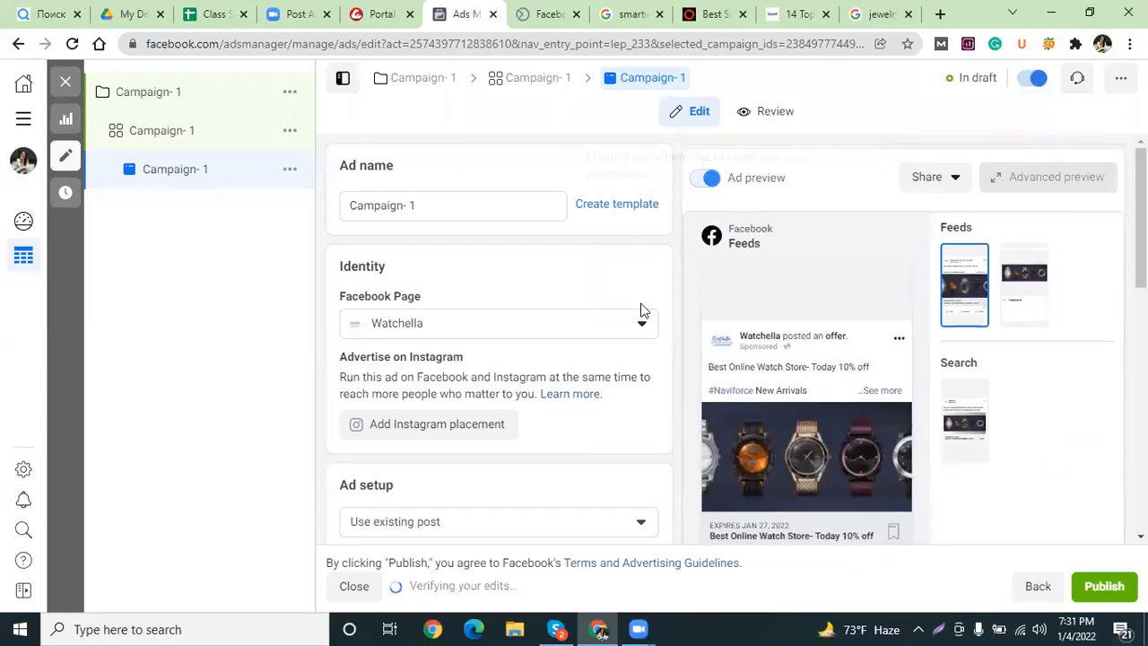
scroll(658, 265, down, 7)
scroll(676, 310, down, 2)
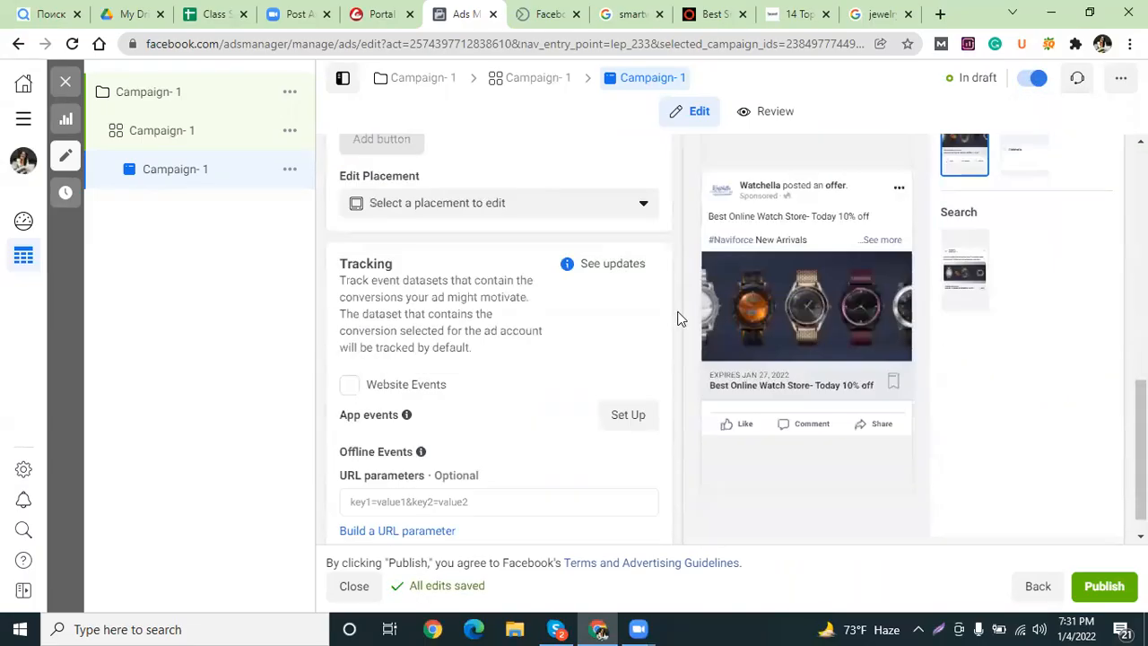
scroll(674, 356, up, 3)
scroll(663, 341, up, 7)
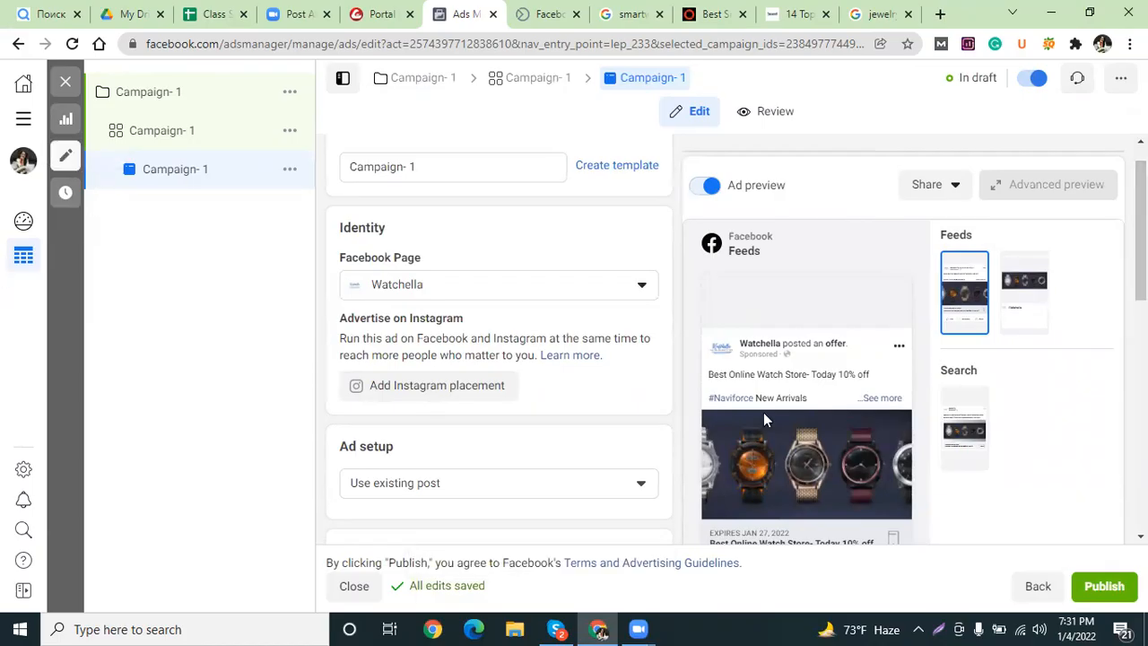
scroll(415, 390, down, 4)
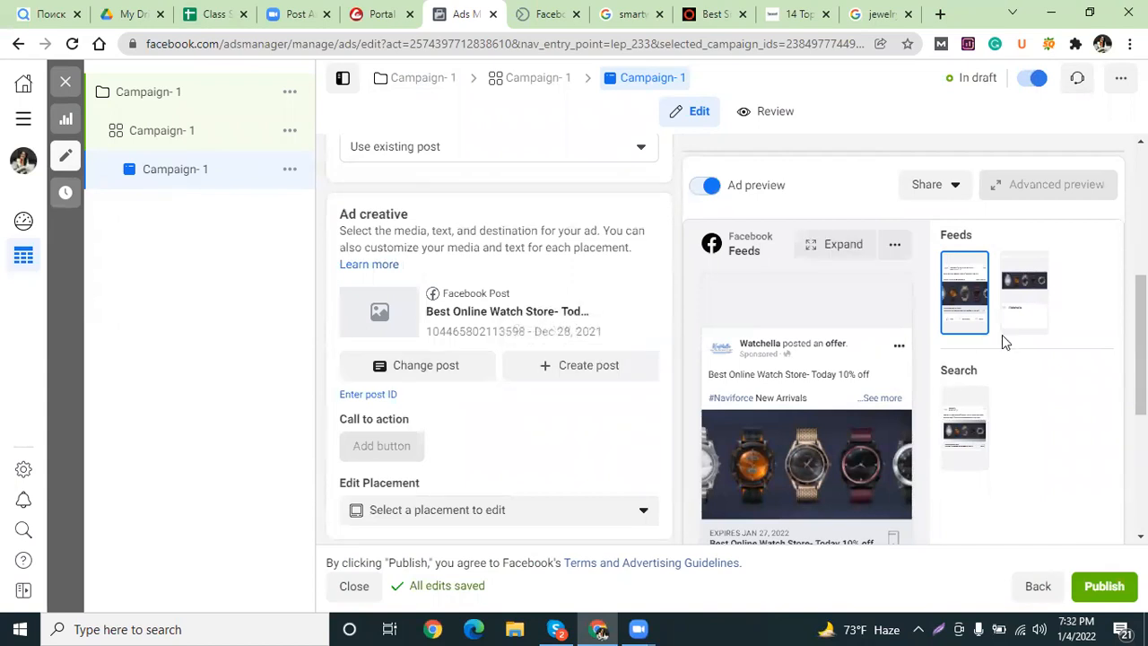
click(1104, 587)
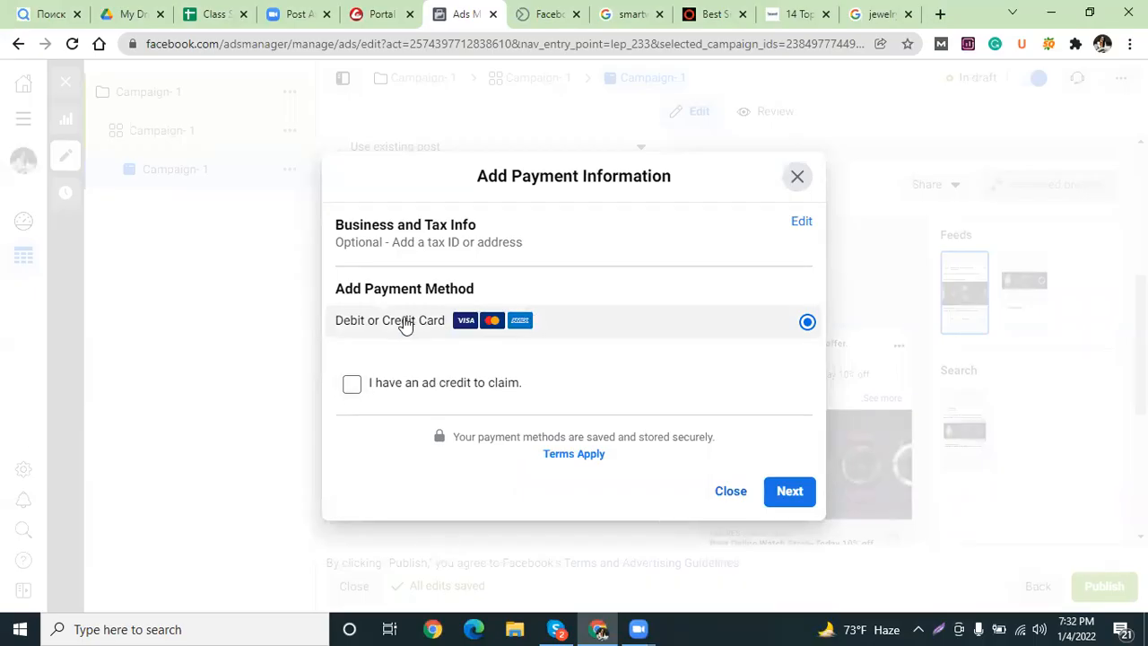
click(791, 492)
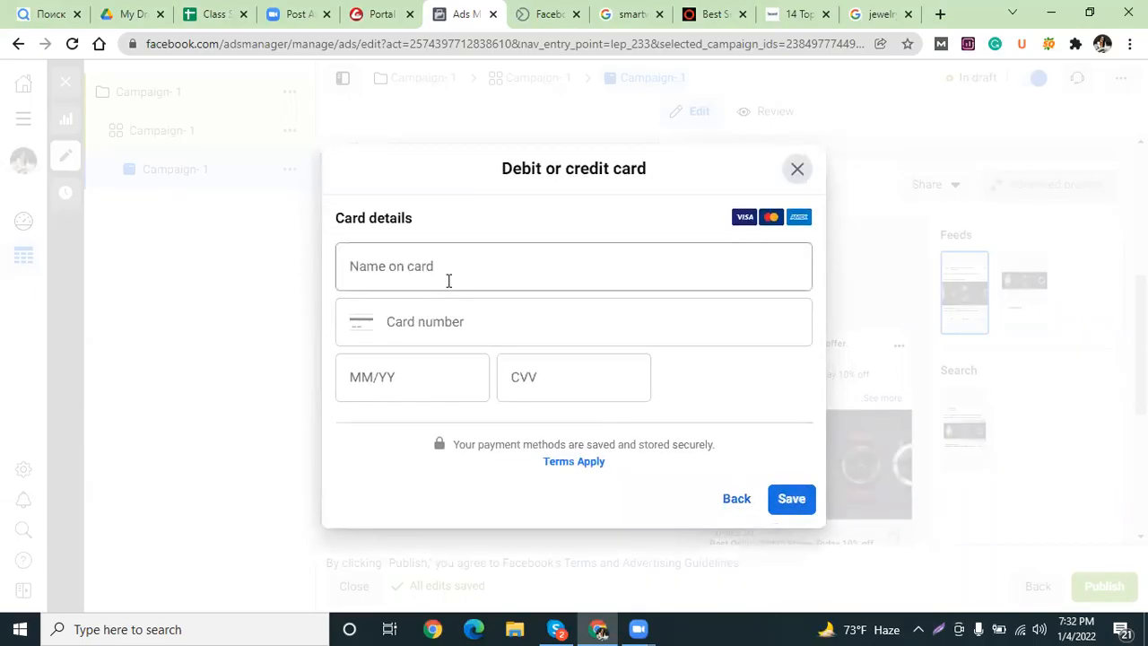
click(449, 269)
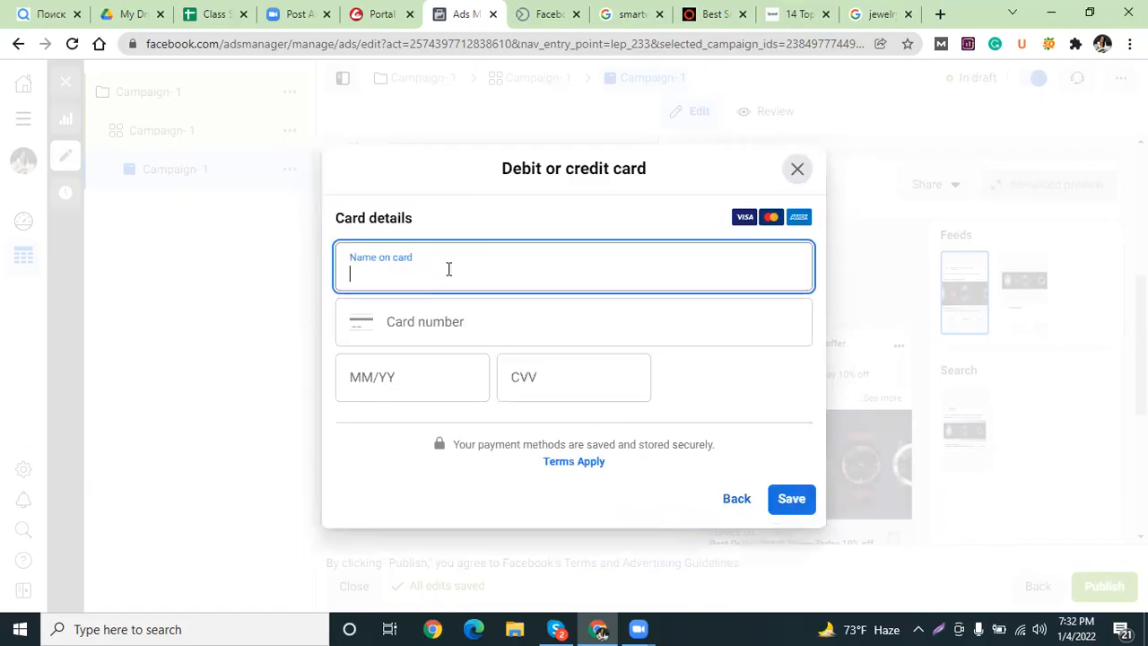
click(471, 315)
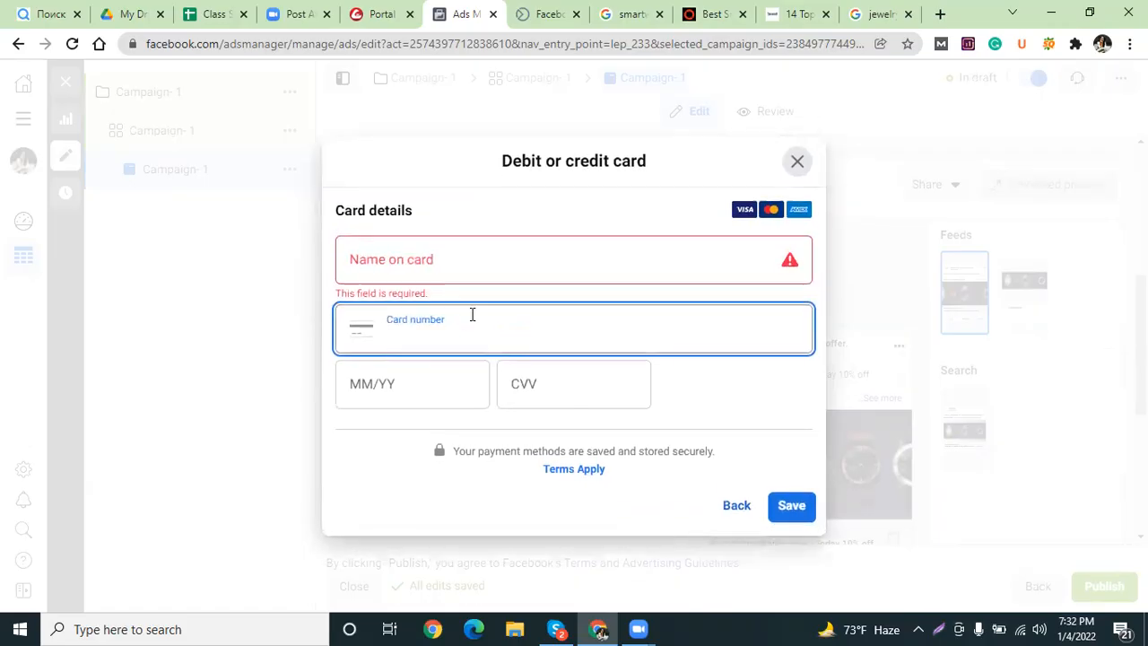
click(369, 389)
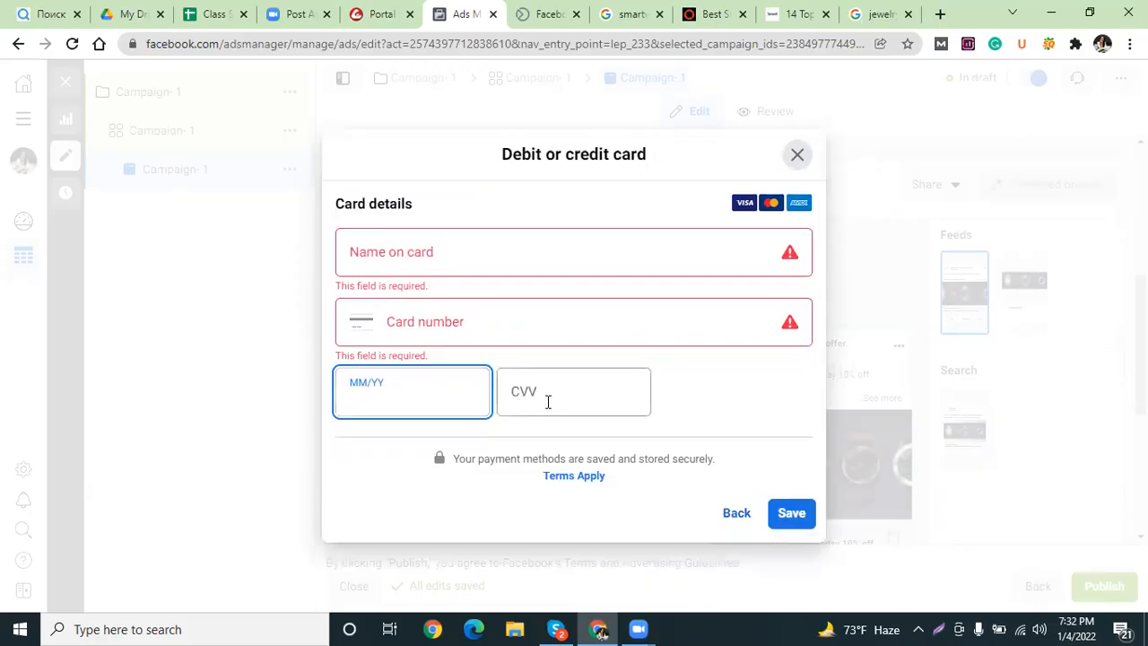
click(546, 402)
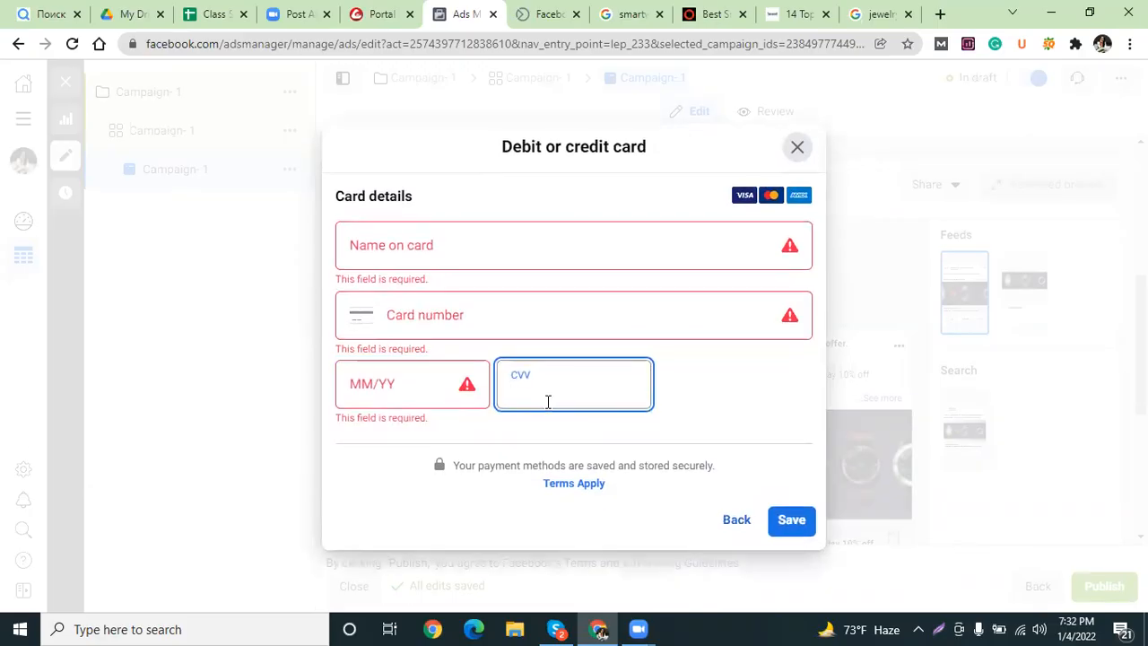
click(696, 409)
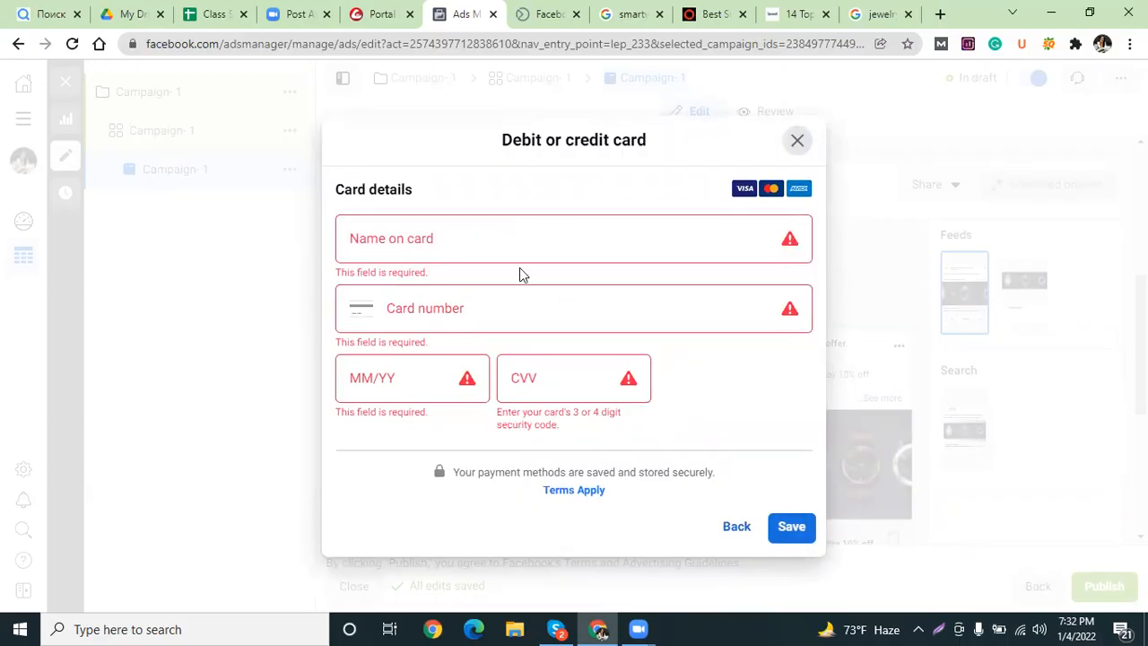
click(797, 140)
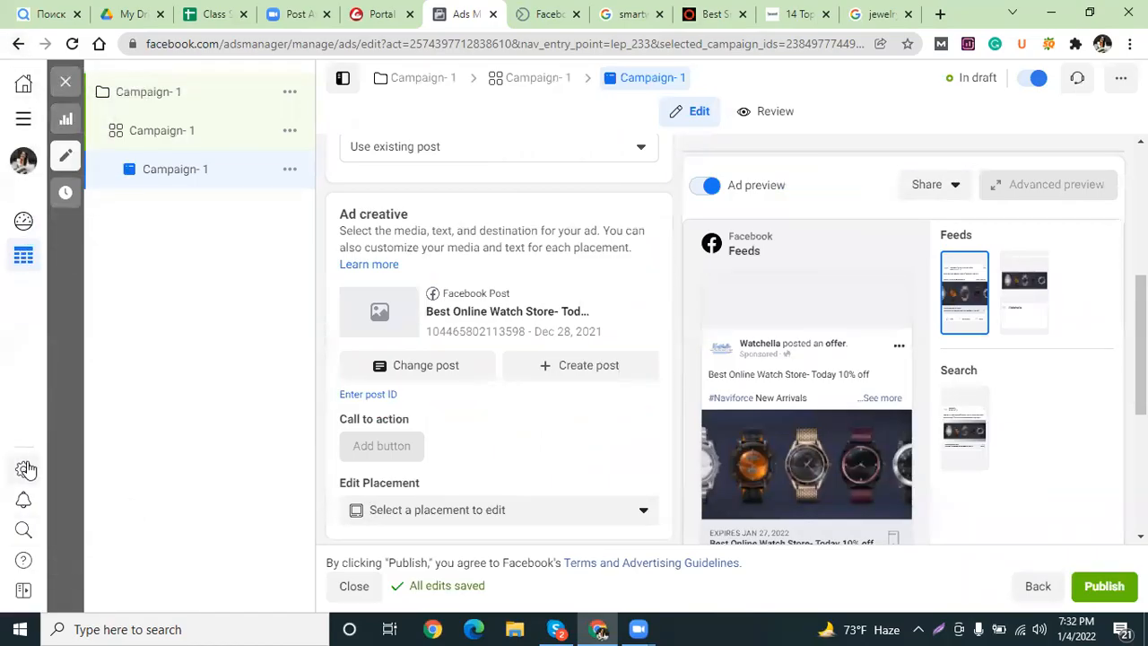
Go to Business settings for your own business and open its Payment Methods page.
click(23, 125)
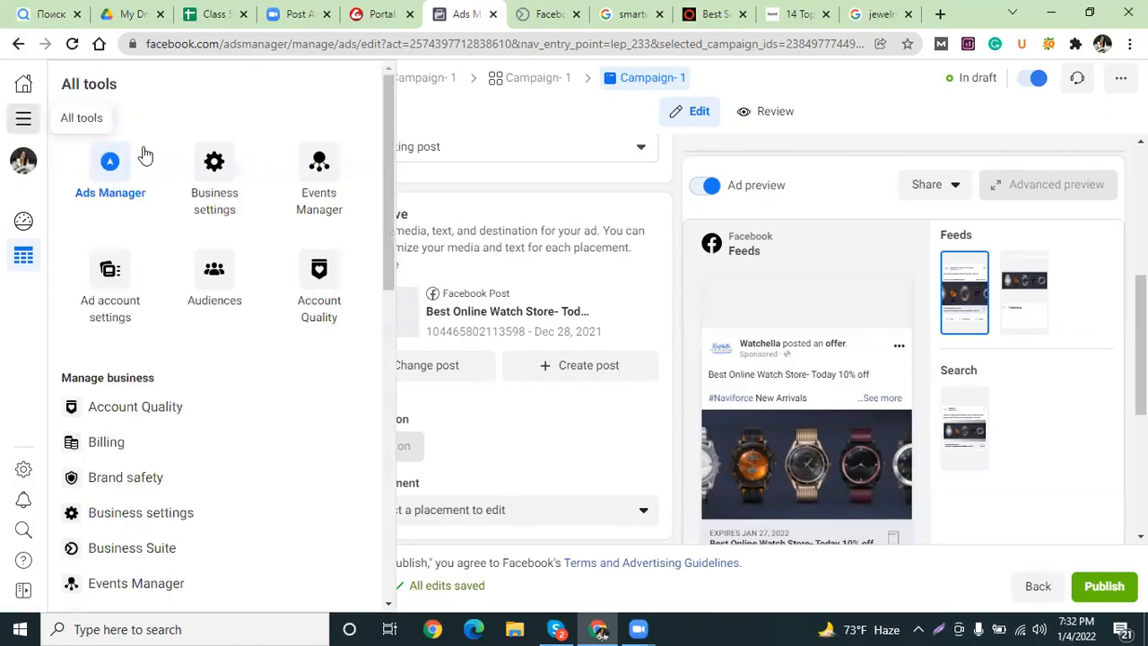
click(221, 183)
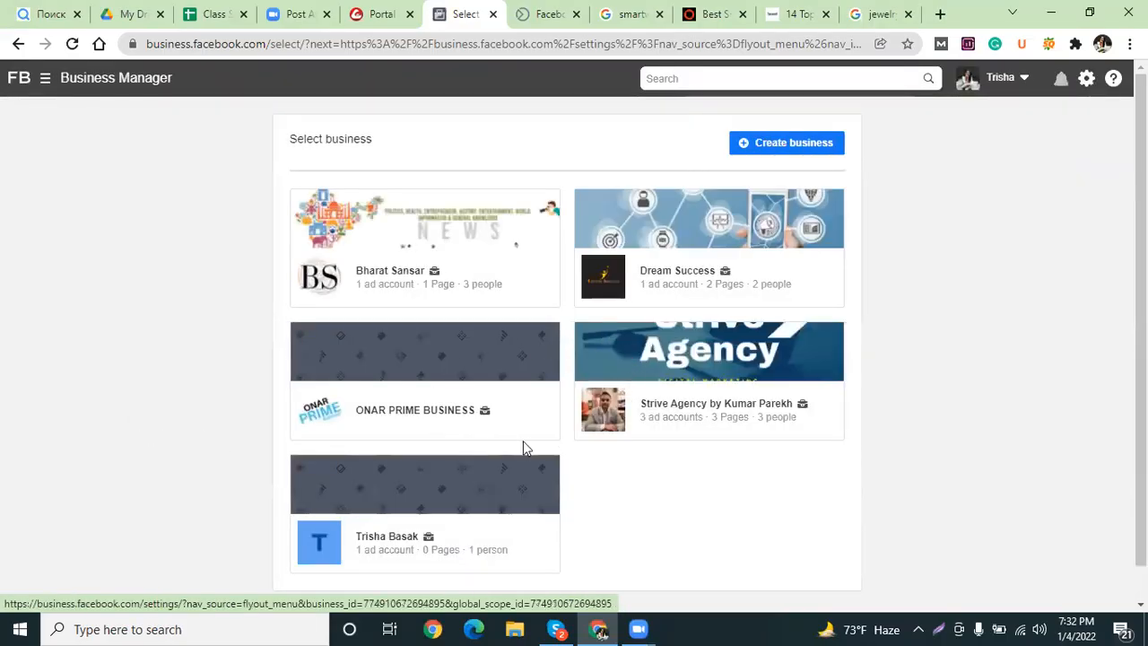
click(368, 508)
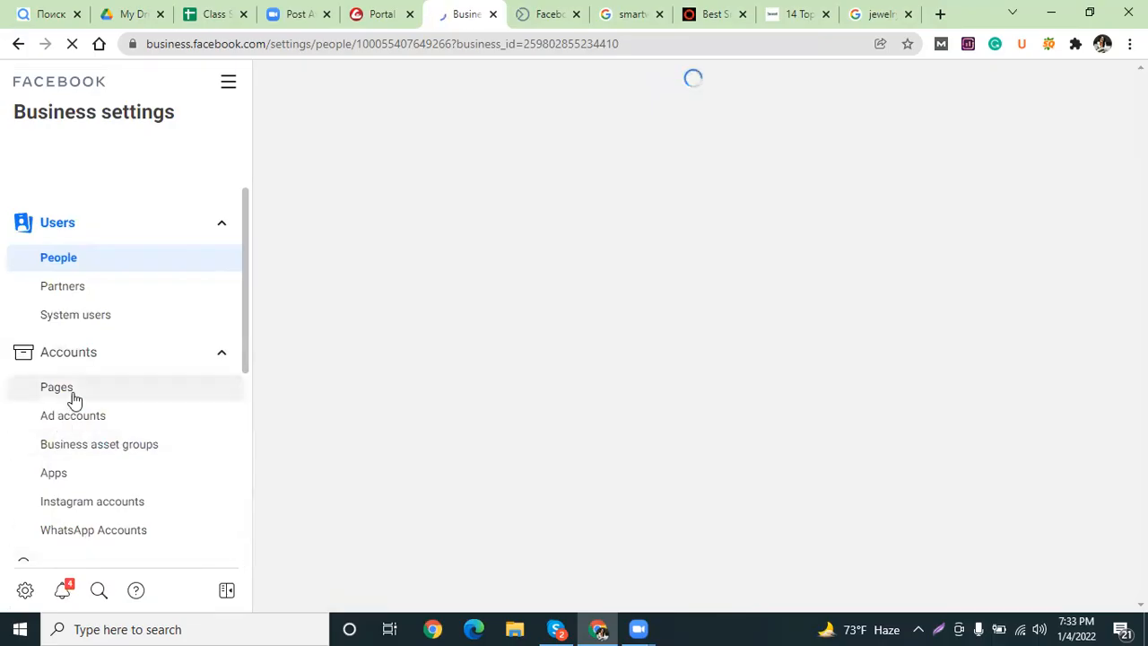
scroll(75, 400, down, 5)
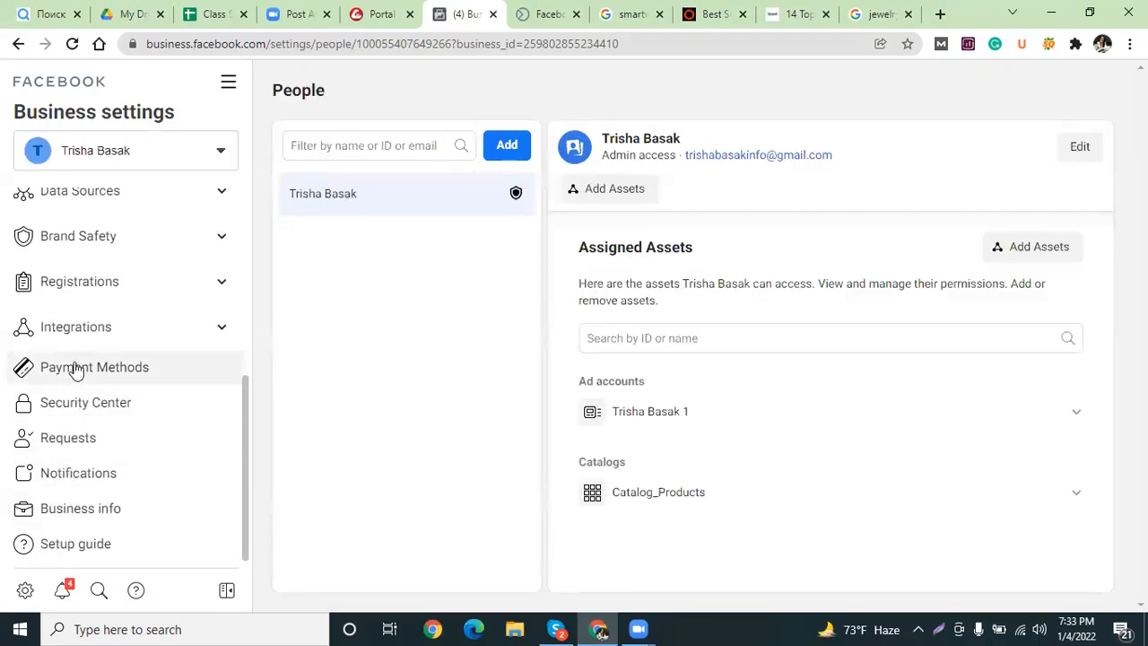
click(75, 369)
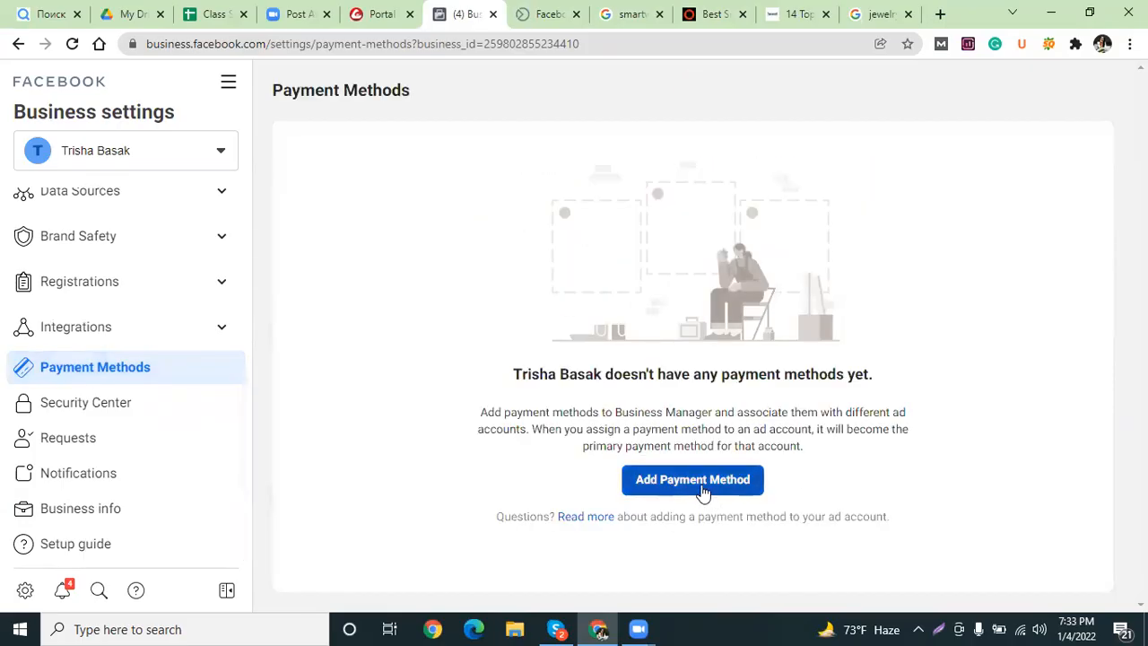
Navigate back to the business selection page and briefly open the Strive Agency business.
click(19, 43)
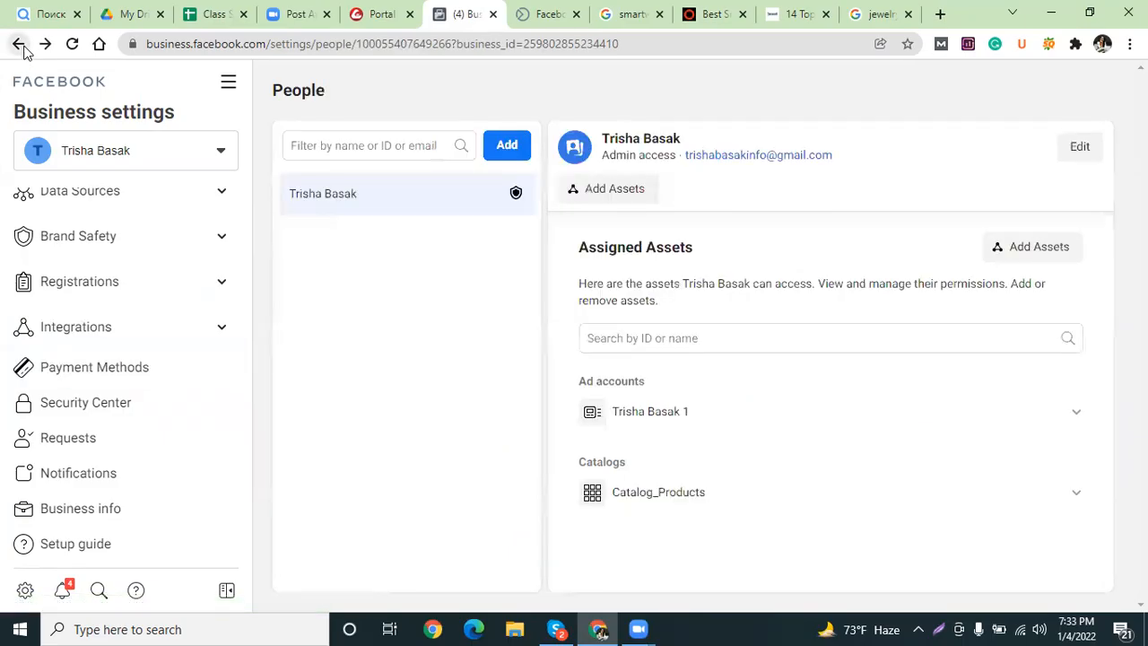
click(19, 44)
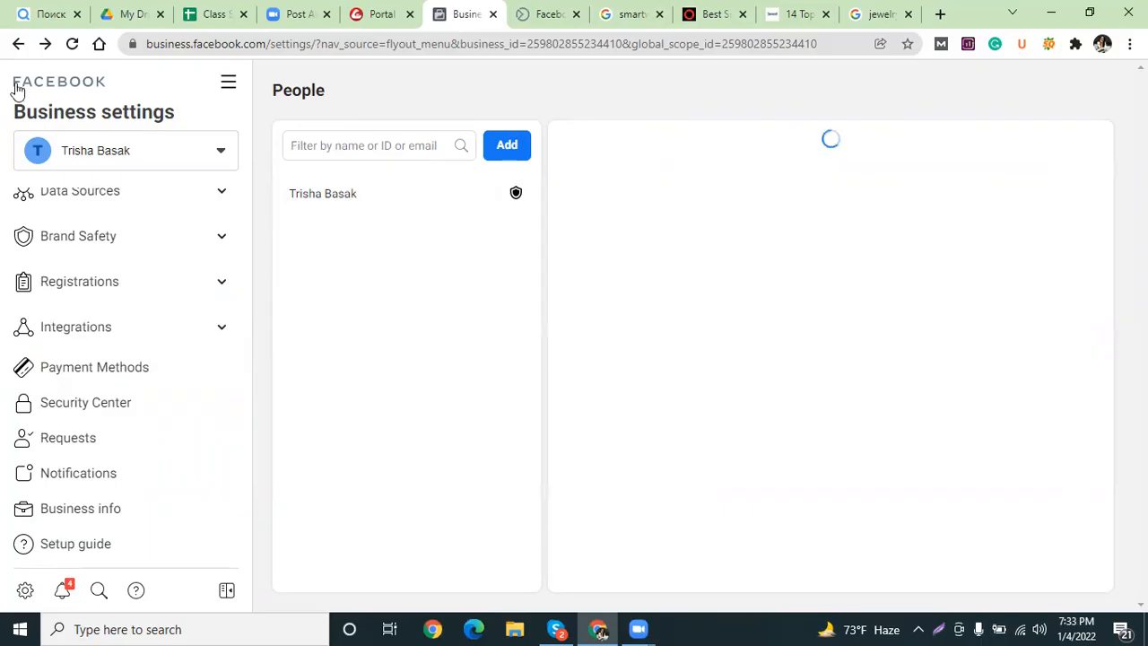
click(21, 51)
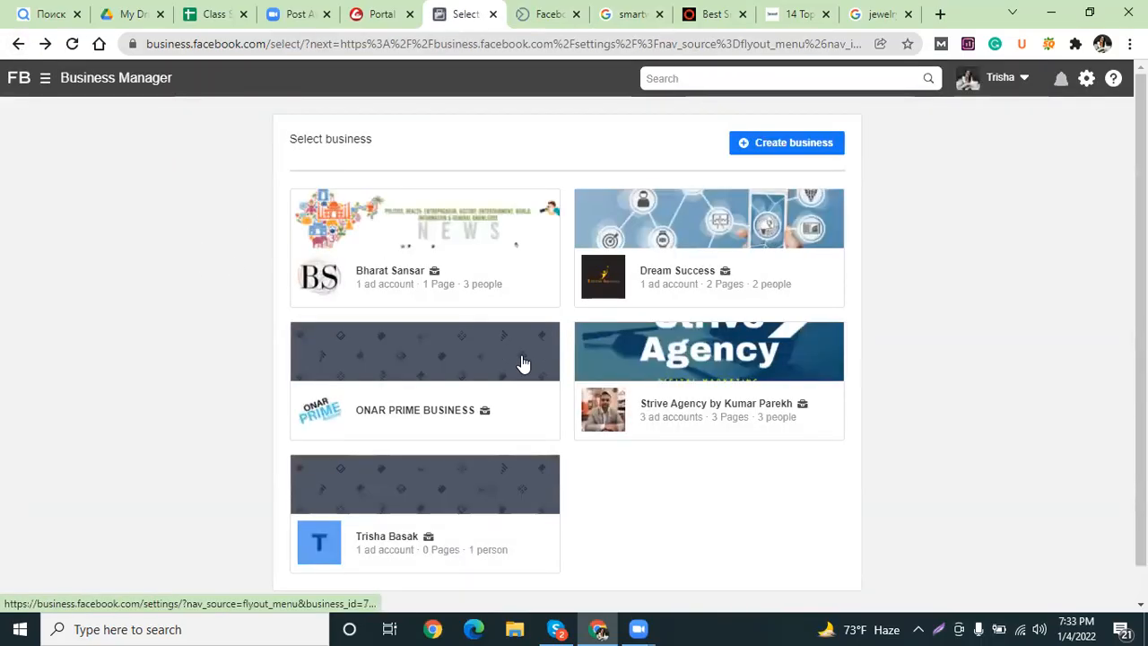
click(653, 348)
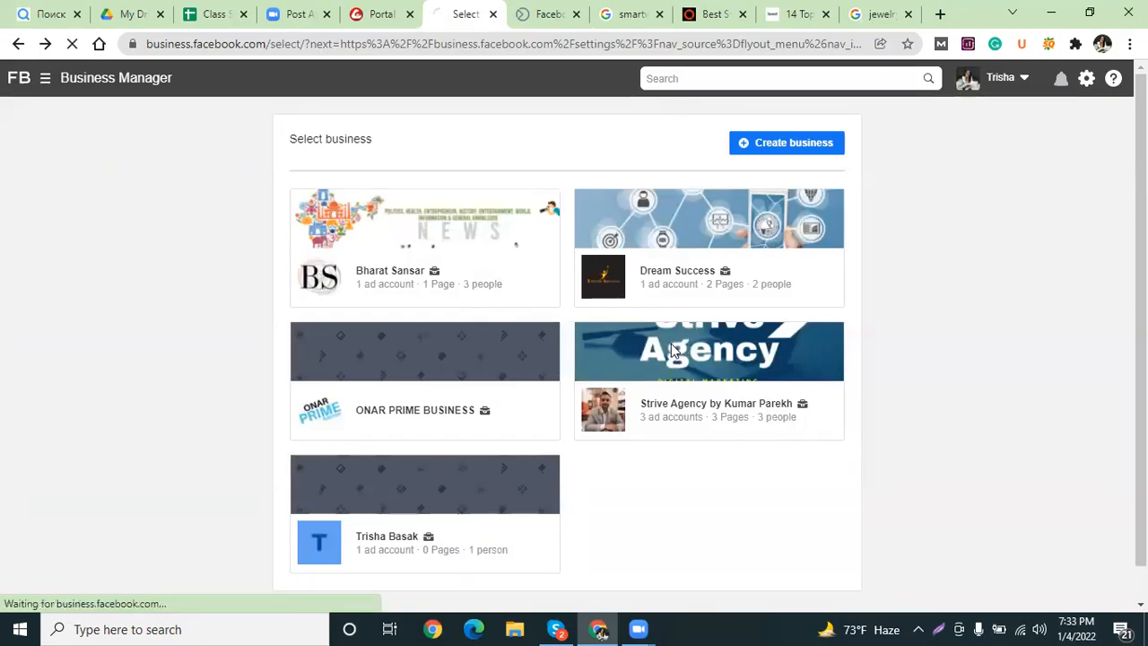
click(16, 45)
Load business.facebook.com from the address bar and return to the Select business page.
drag(269, 45, 1066, 54)
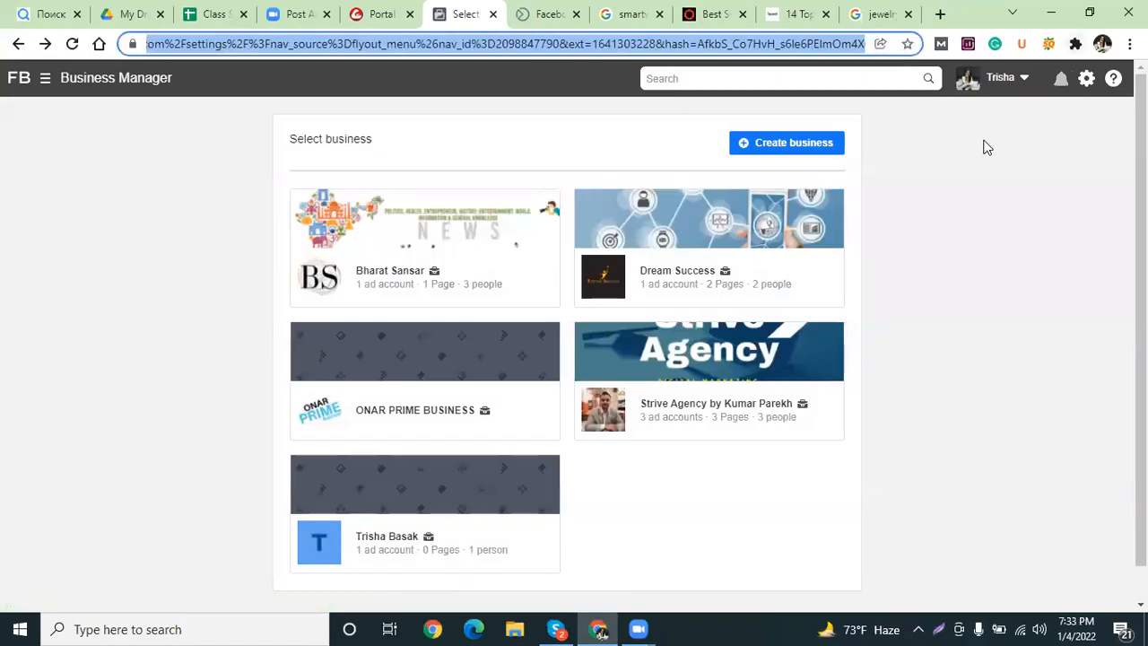
click(866, 128)
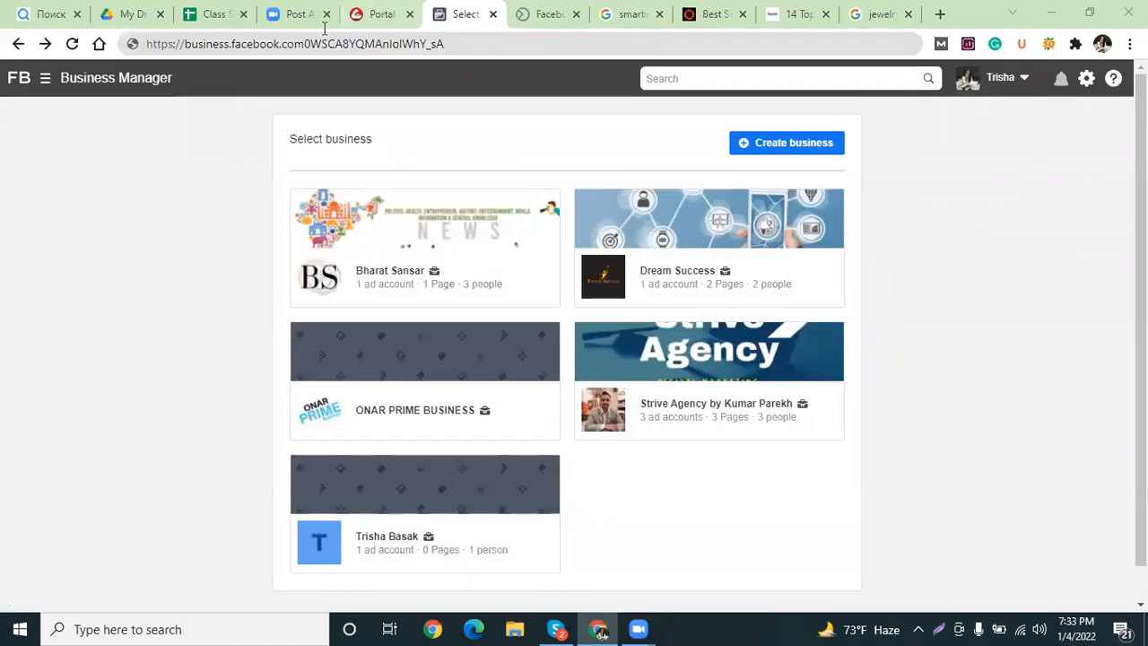
drag(302, 45, 472, 64)
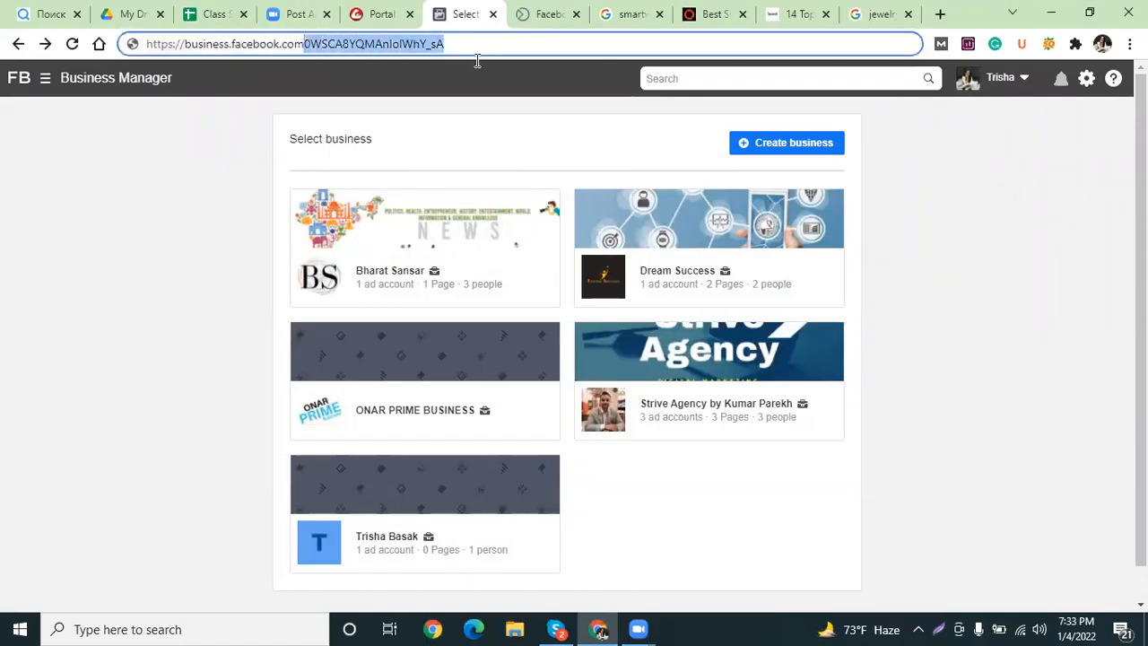
key(BackSpace)
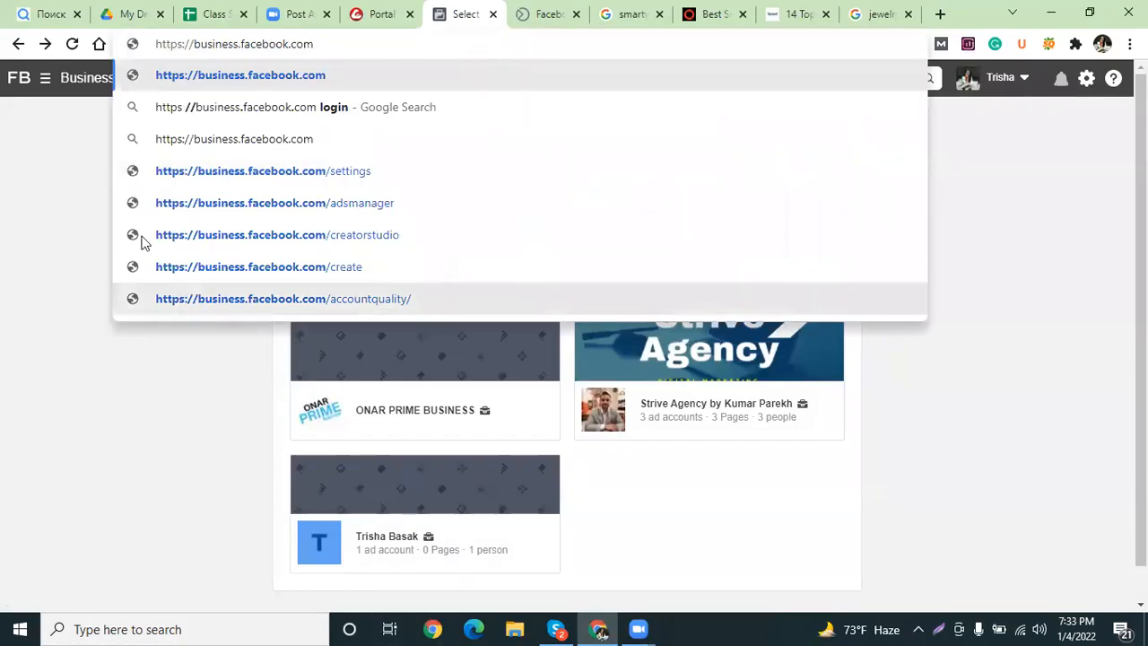
key(Return)
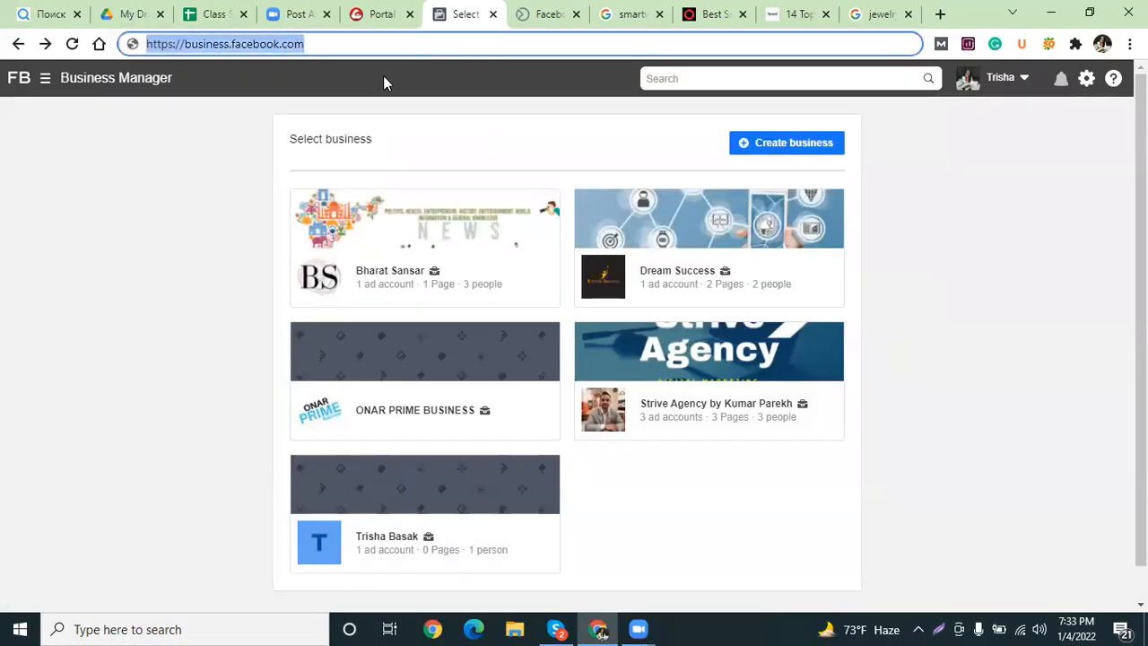
key(Return)
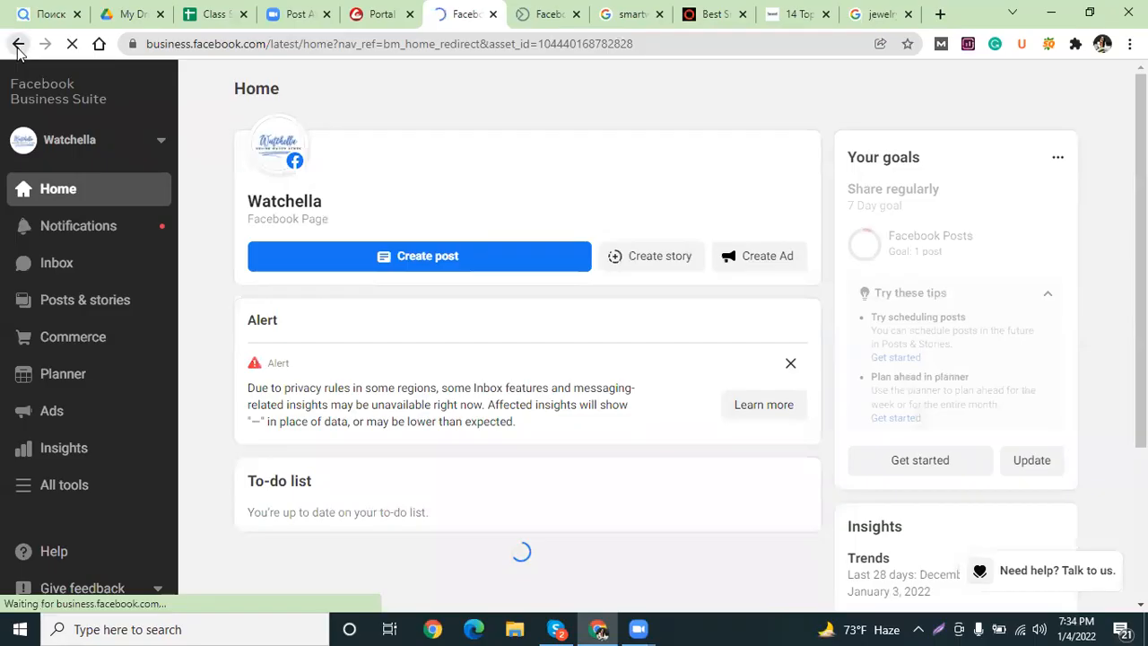
click(17, 46)
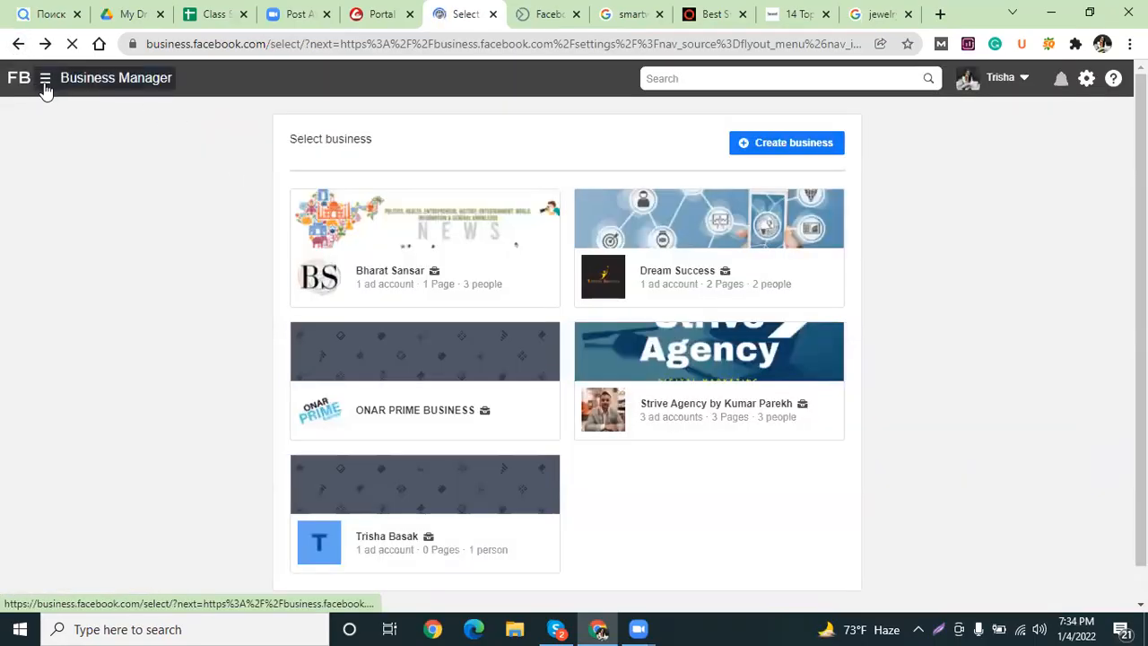
Open Ads Manager from the Advertise section of the Business Manager menu.
click(45, 84)
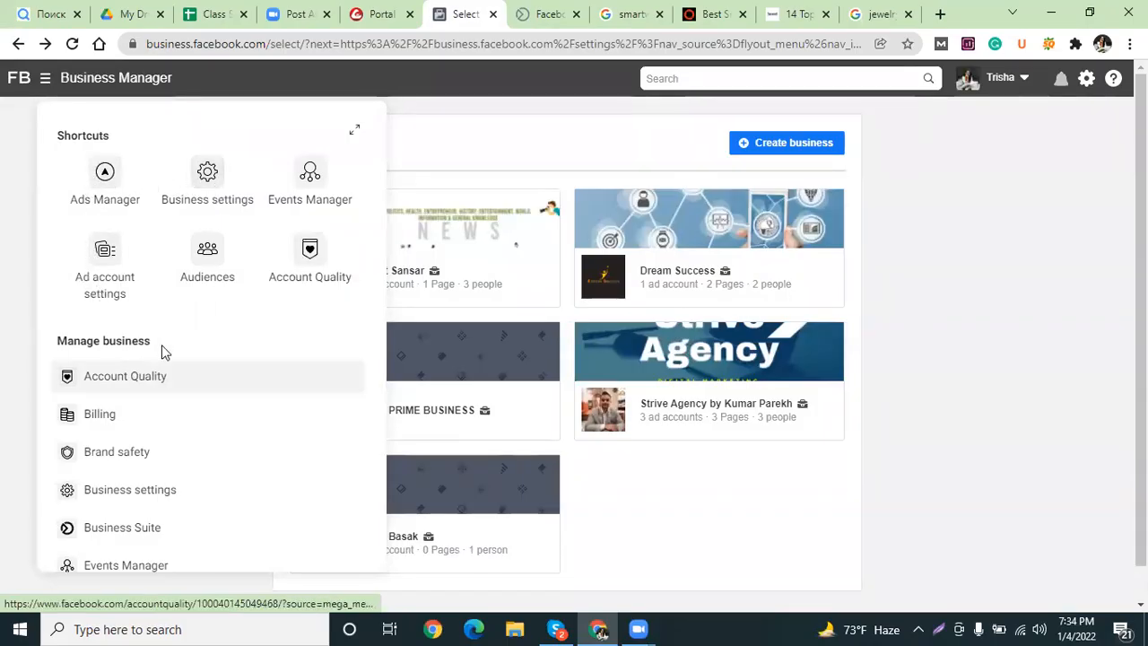
scroll(159, 404, down, 3)
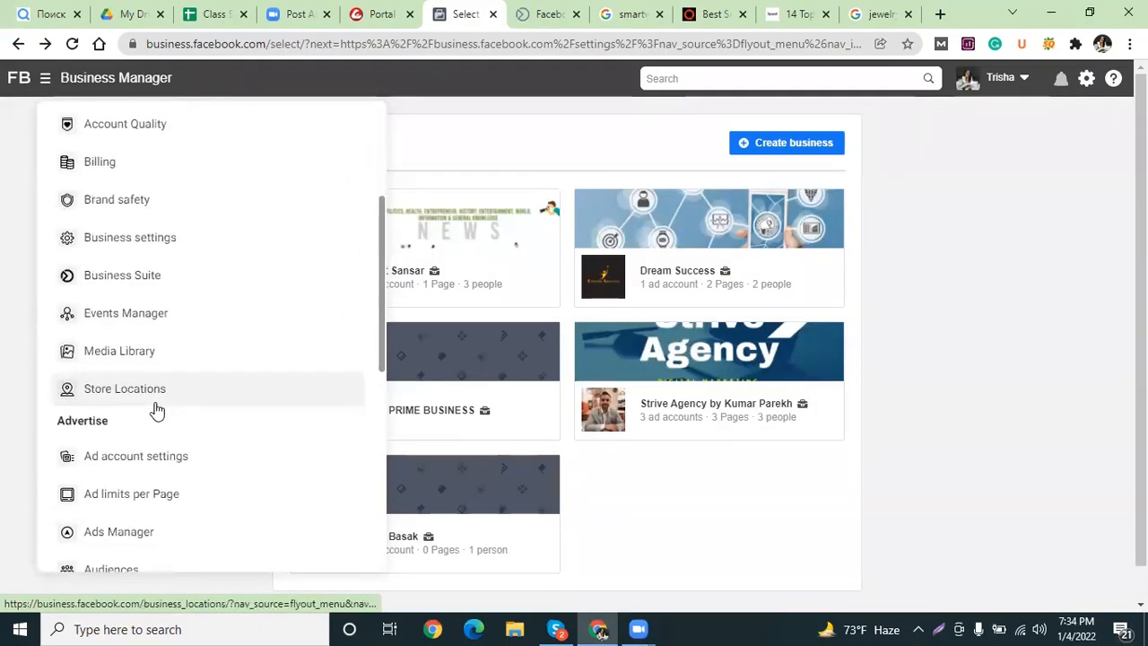
scroll(200, 443, down, 2)
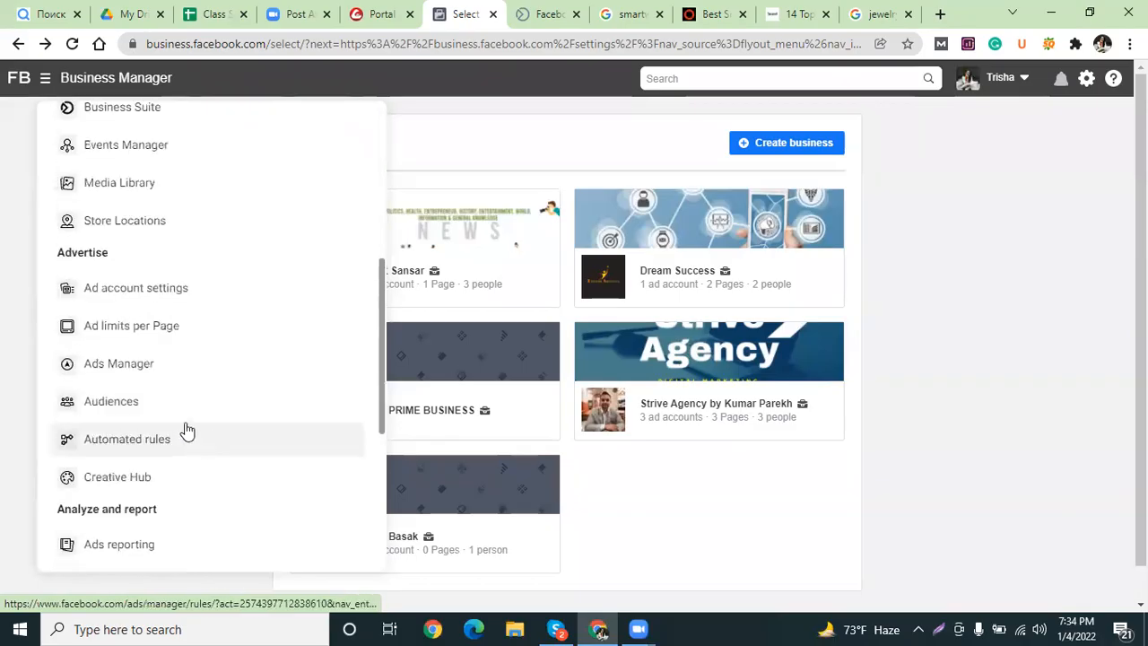
click(144, 373)
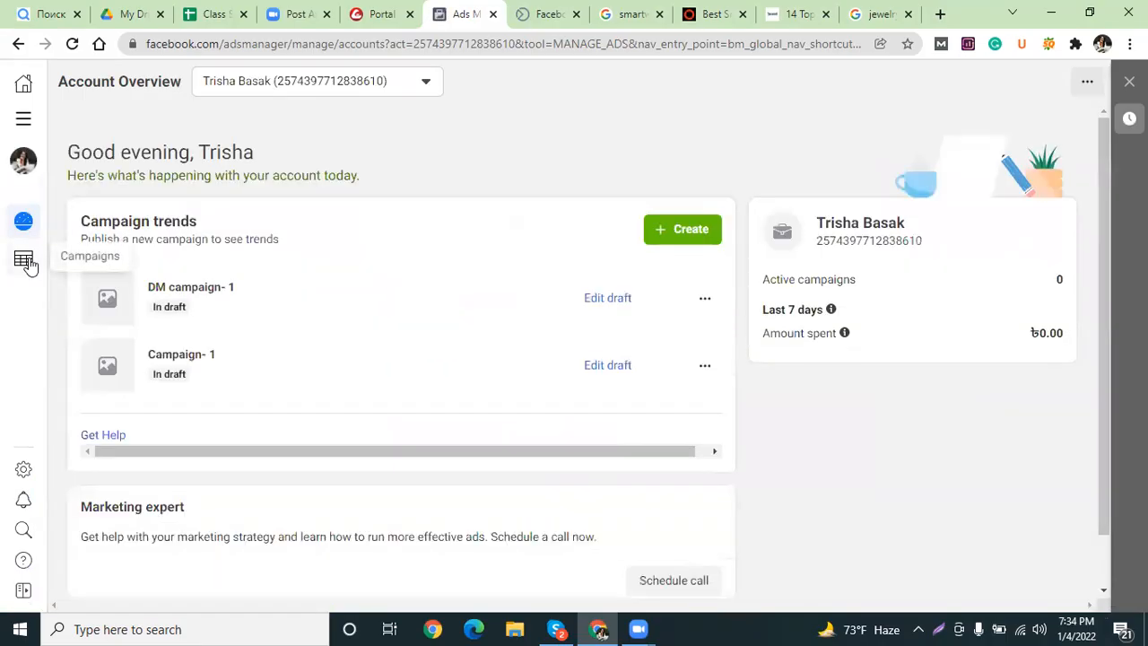
Turn off both Campaign- 1 and DM campaign- 1 in the Campaigns list.
click(24, 260)
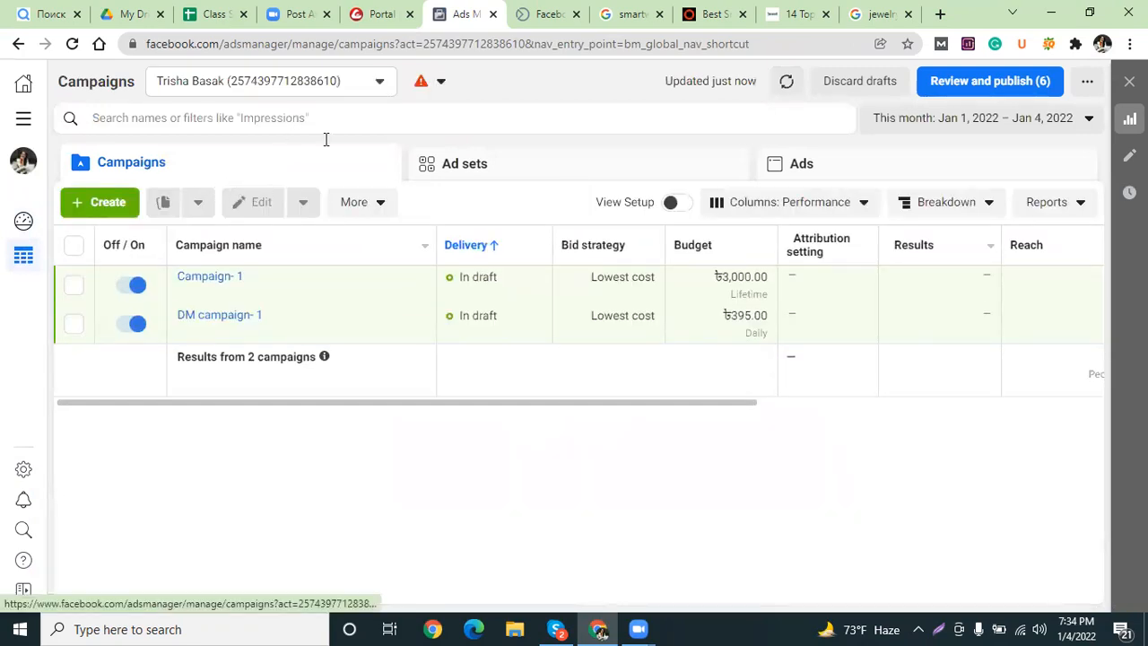
click(133, 286)
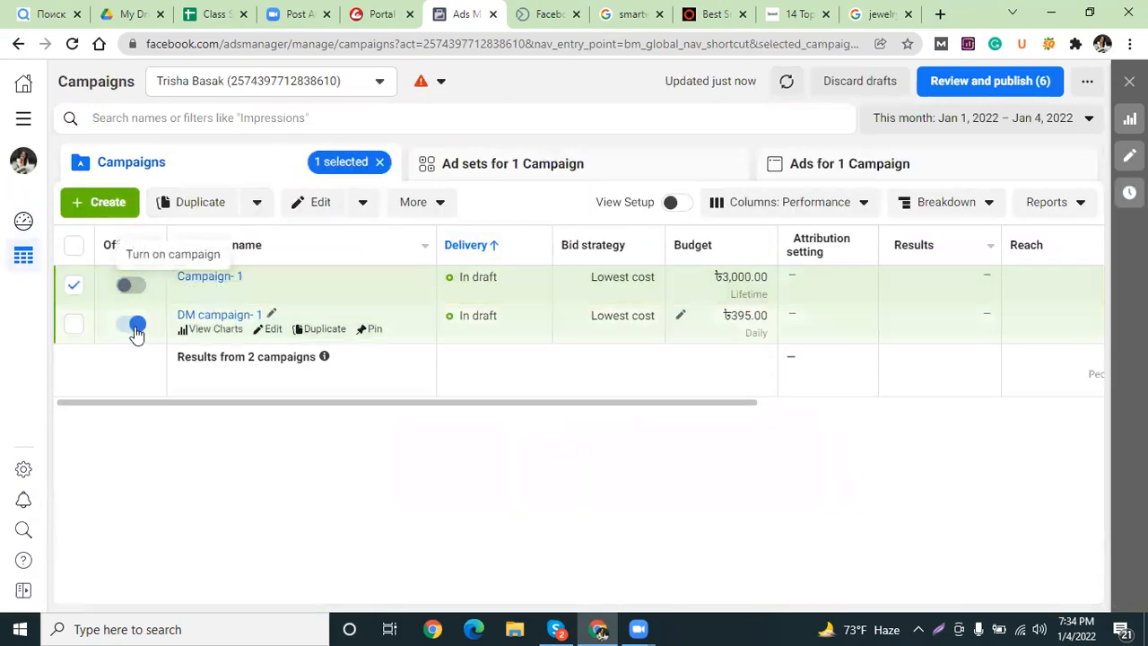
click(136, 328)
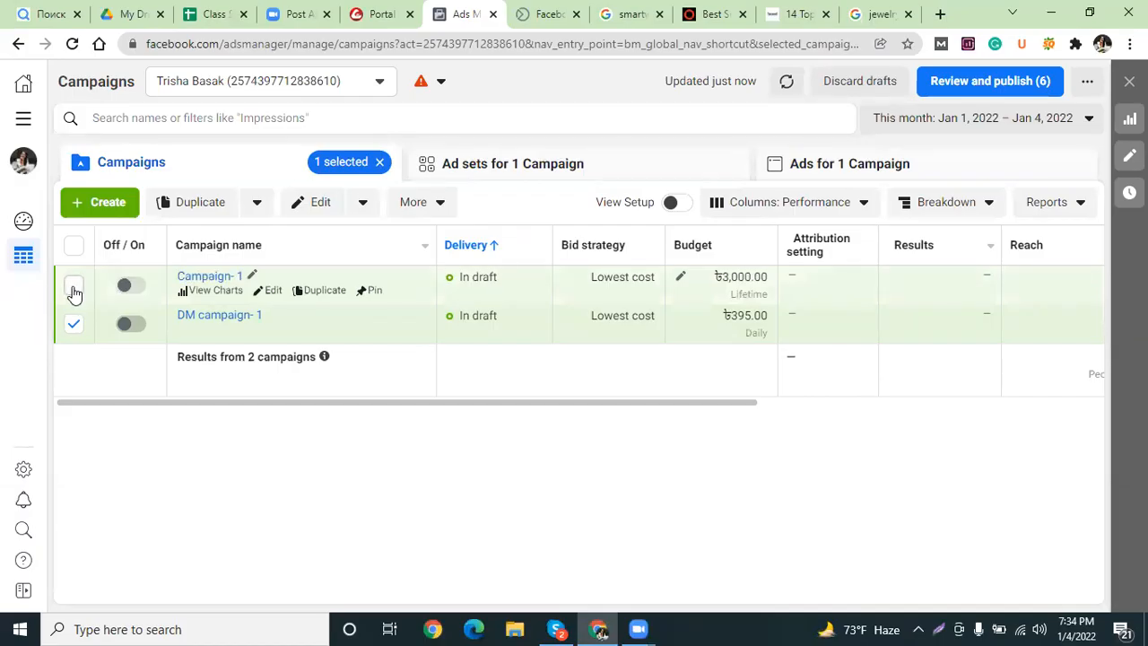
click(348, 82)
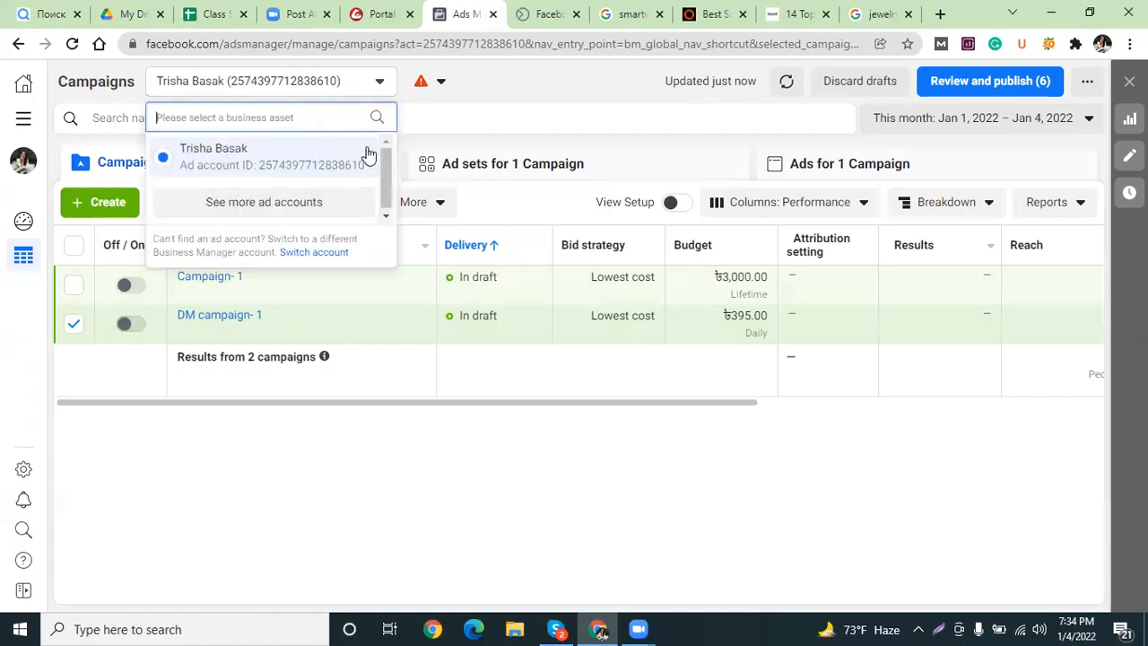
Switch to the Strive Agency group's ad account showing the Cyber Monday campaign.
click(315, 208)
scroll(265, 341, down, 3)
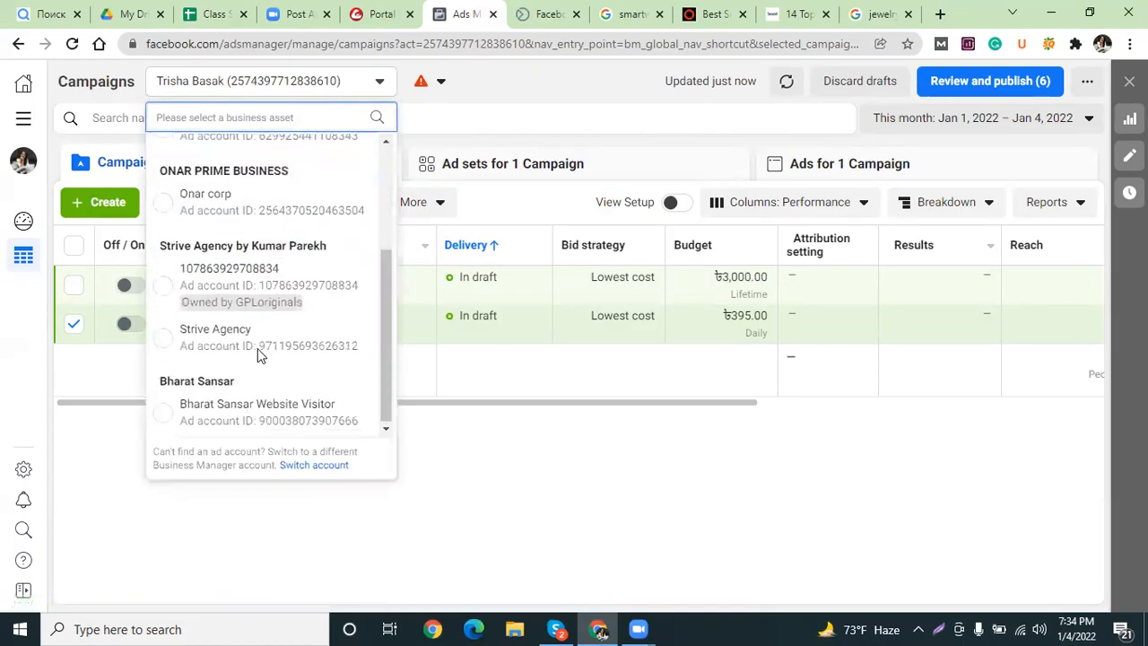
click(211, 285)
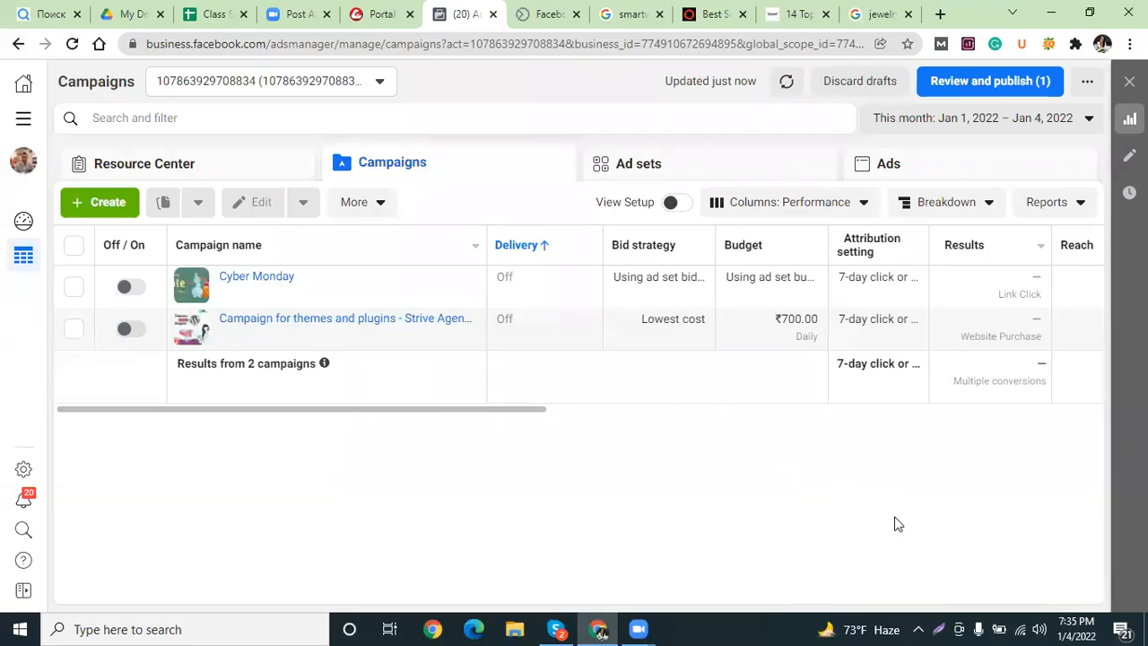
drag(377, 410, 278, 418)
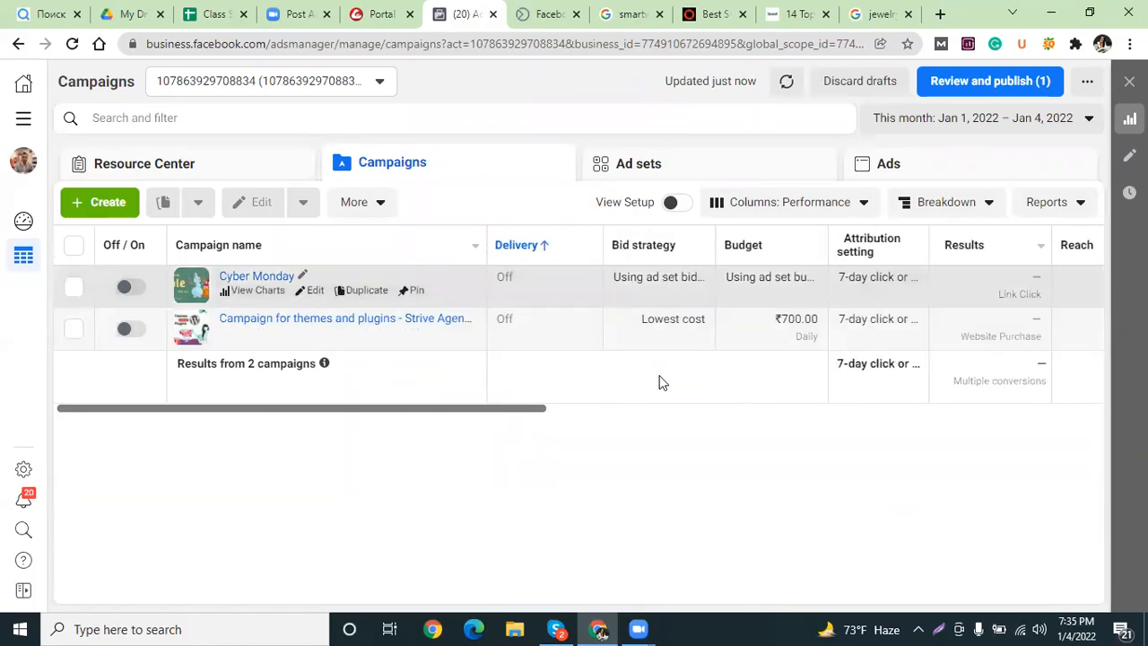
drag(398, 408, 319, 406)
Browse the ad account list again, keep the current account, and minimize Chrome and Skype.
click(310, 84)
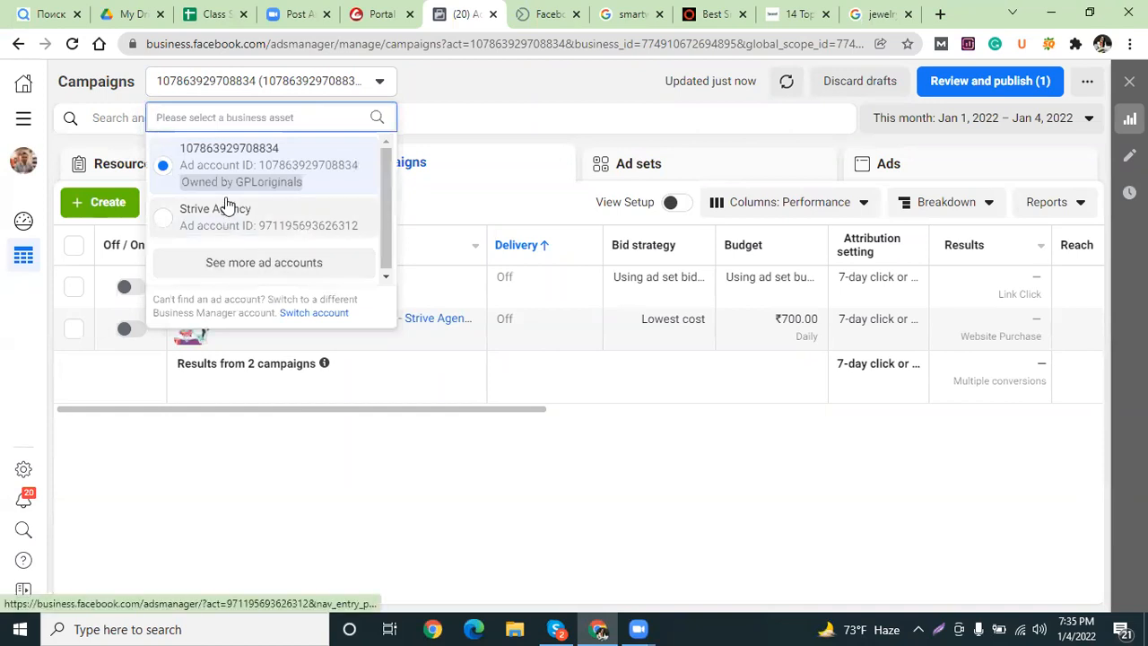
click(288, 267)
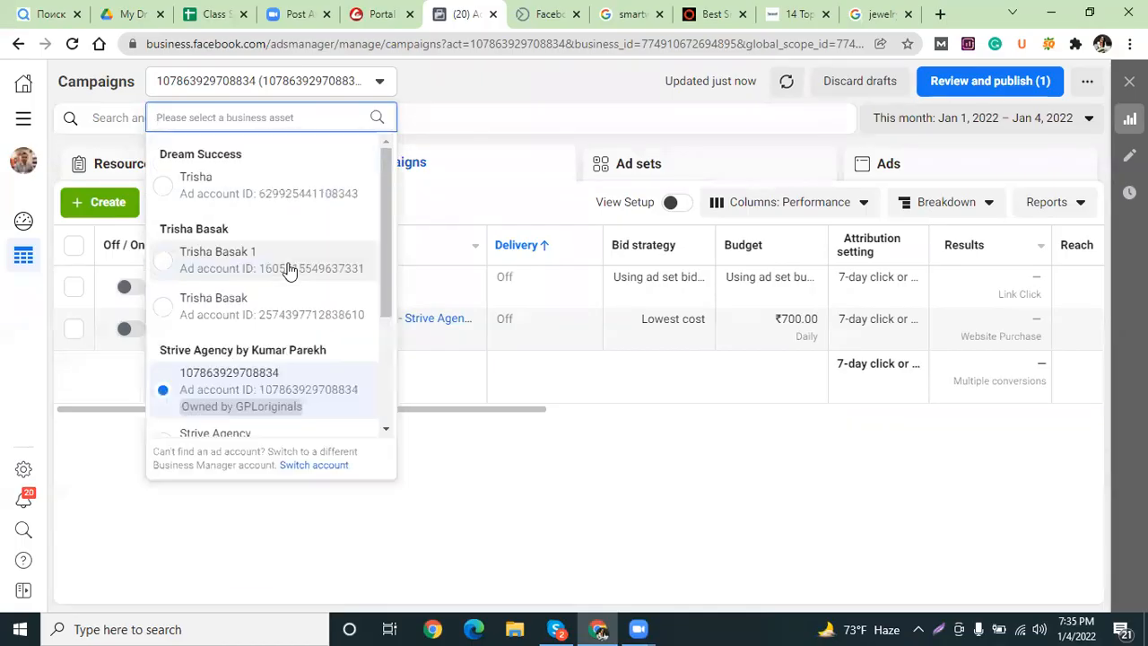
scroll(265, 357, down, 2)
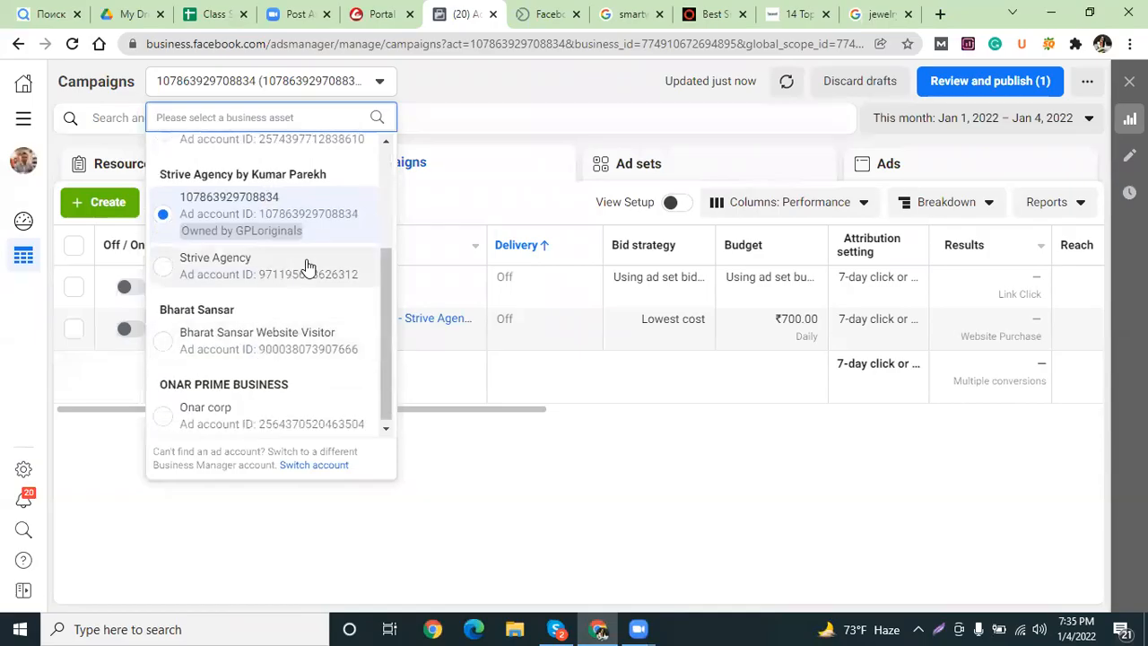
scroll(318, 335, up, 1)
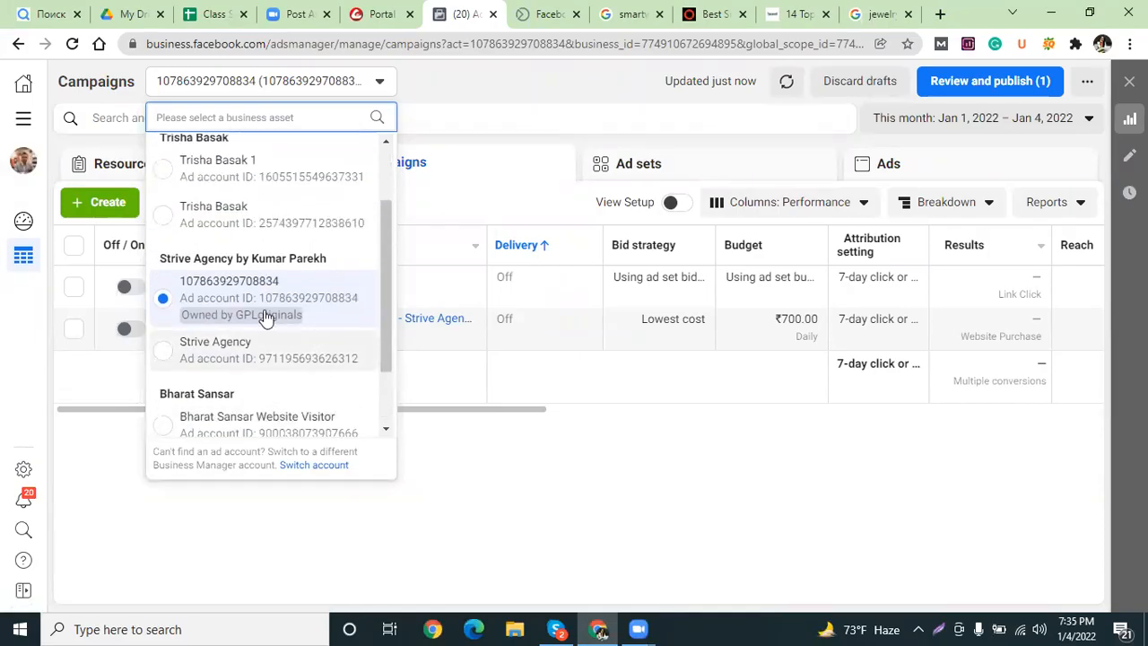
scroll(211, 278, up, 1)
scroll(206, 280, down, 2)
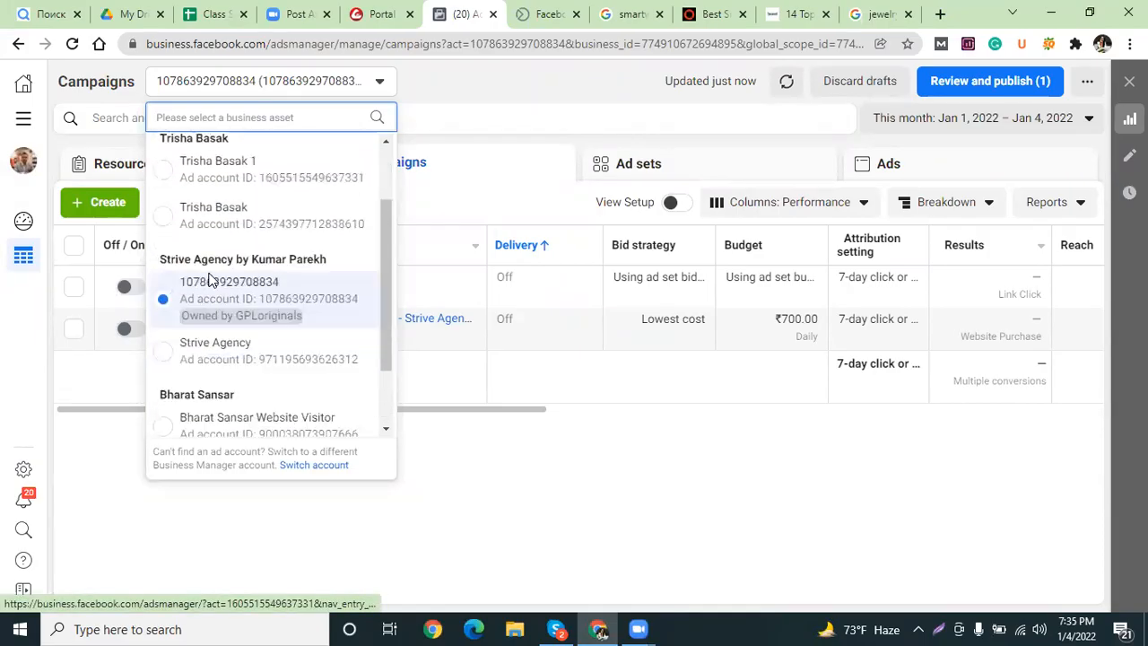
click(210, 208)
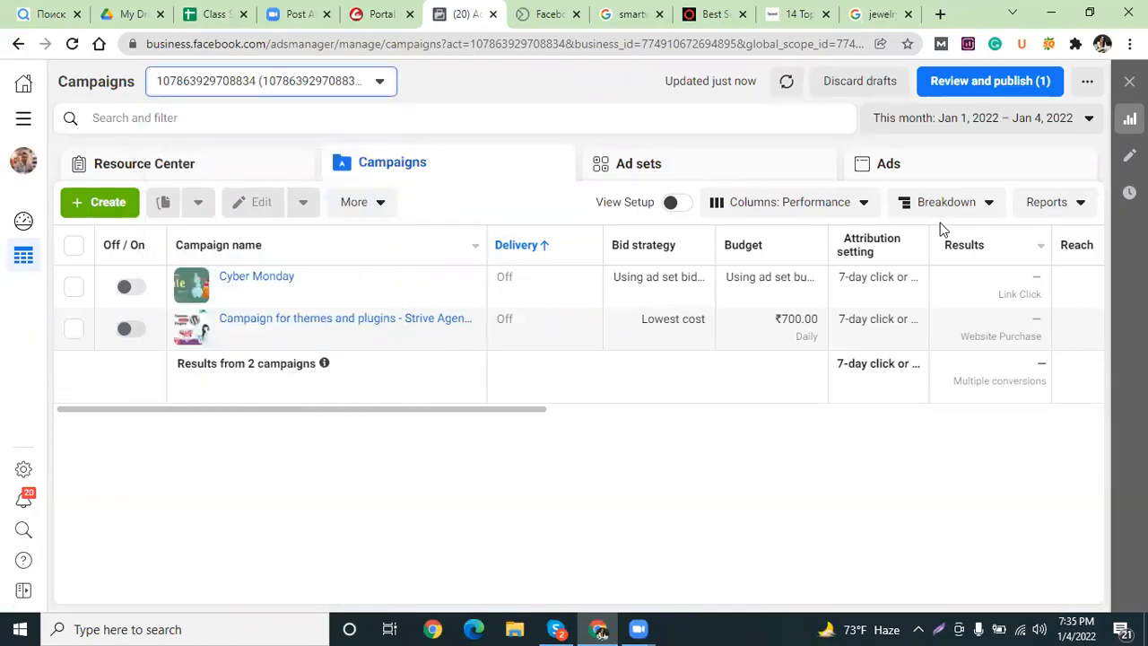
click(1050, 15)
click(1048, 14)
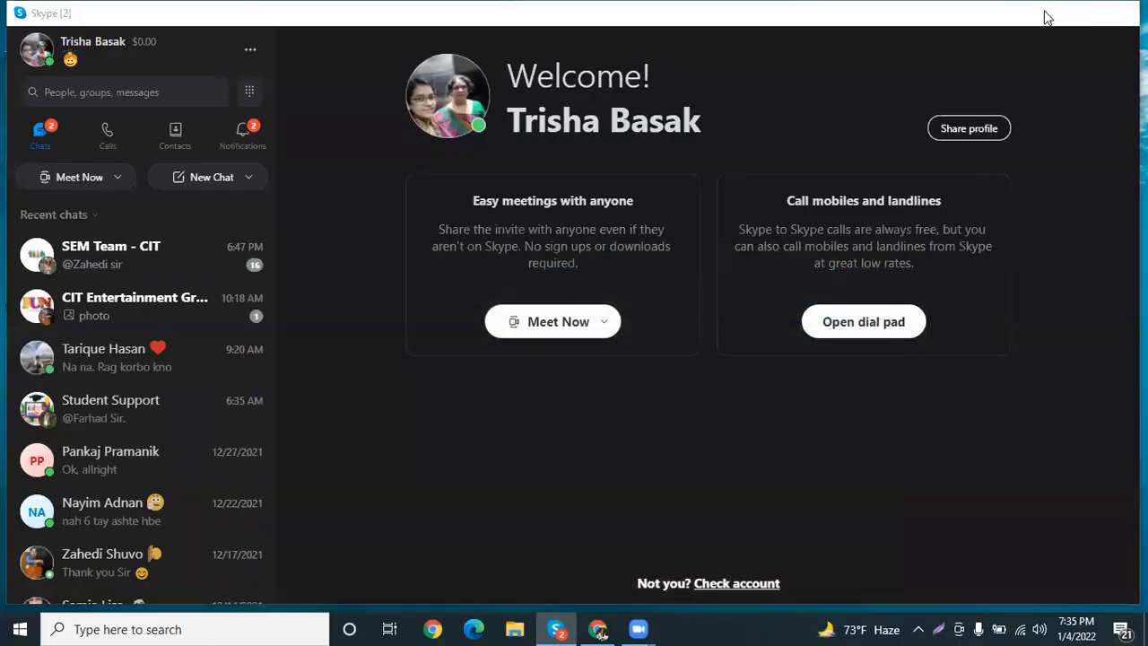
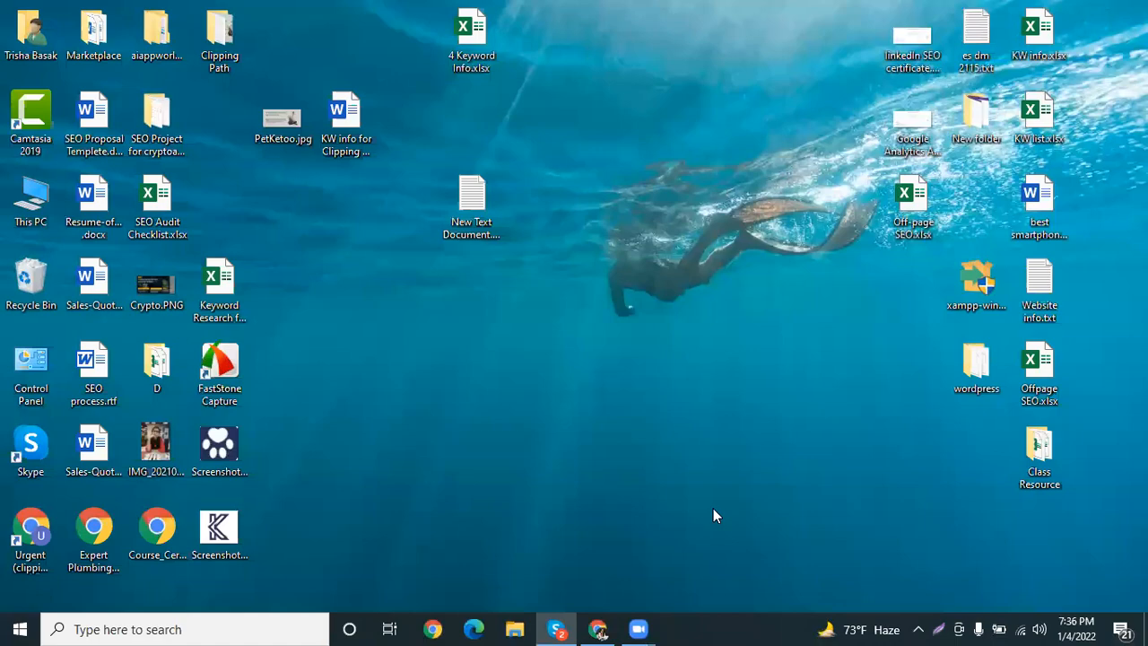
Bring Chrome back from the desktop, showing the Facebook photo of the ad click results.
key(alt+Tab)
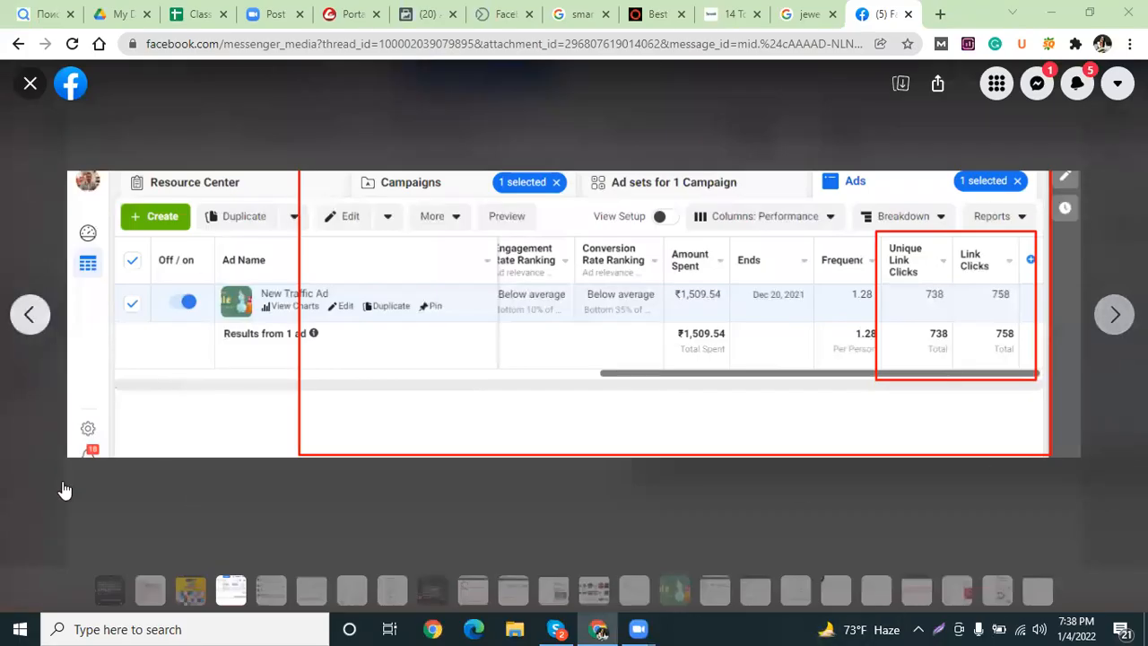
Close the Facebook ad-results photo and switch to the Google 'jewelry design' search results.
click(29, 84)
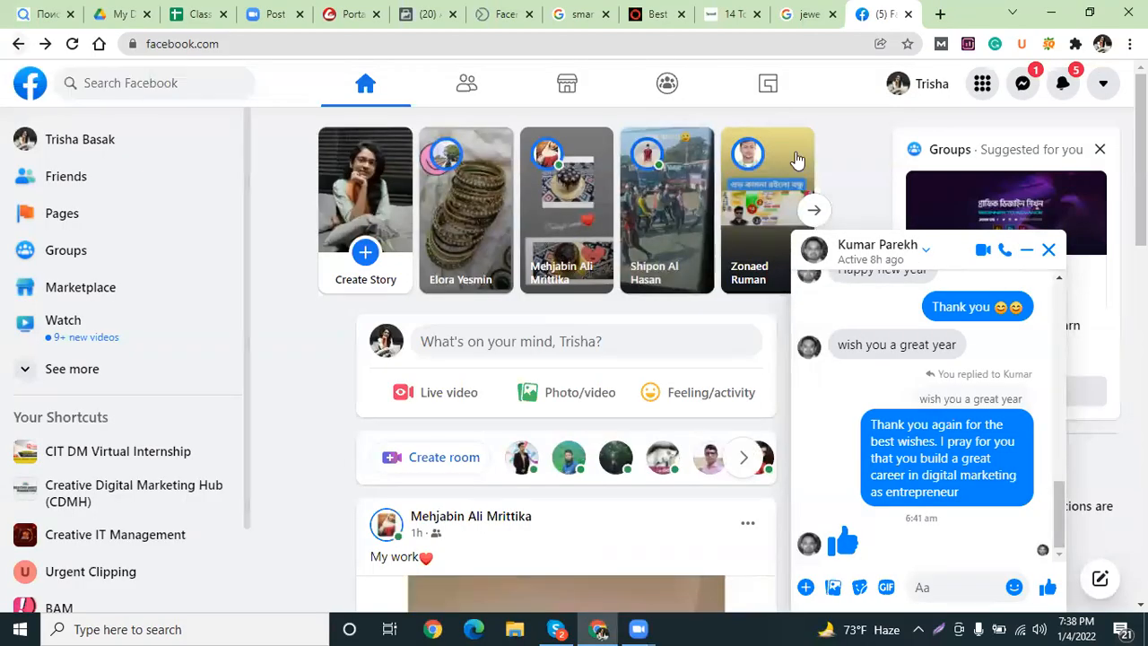
click(790, 13)
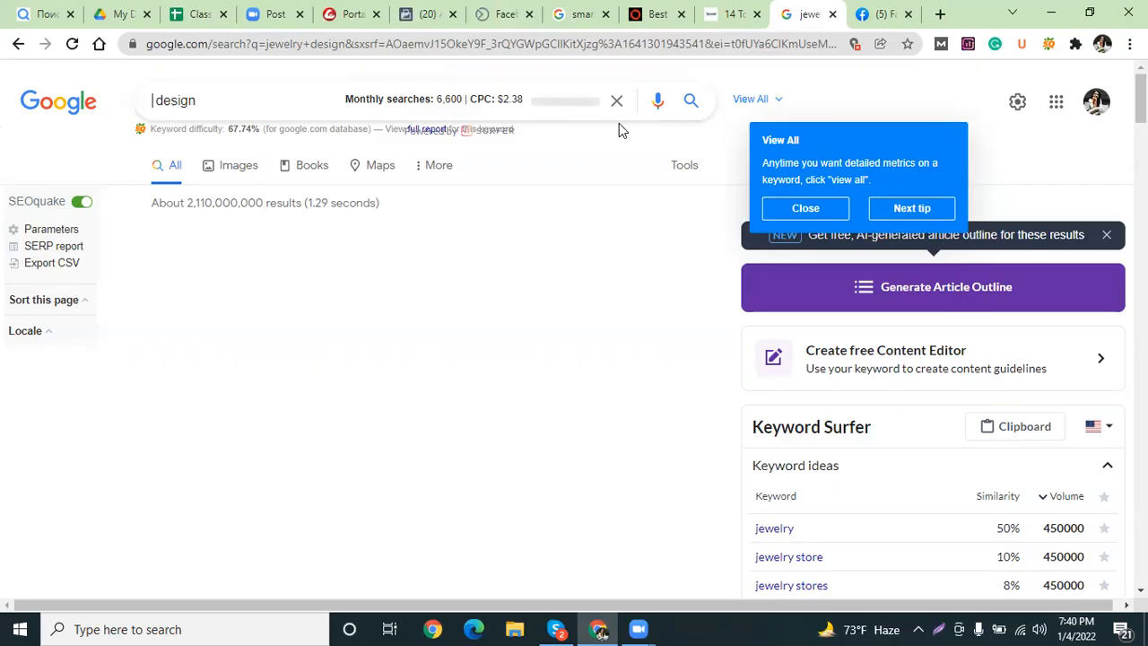
Load citibd.com in a new tab and go to the Attendance Report list.
click(940, 16)
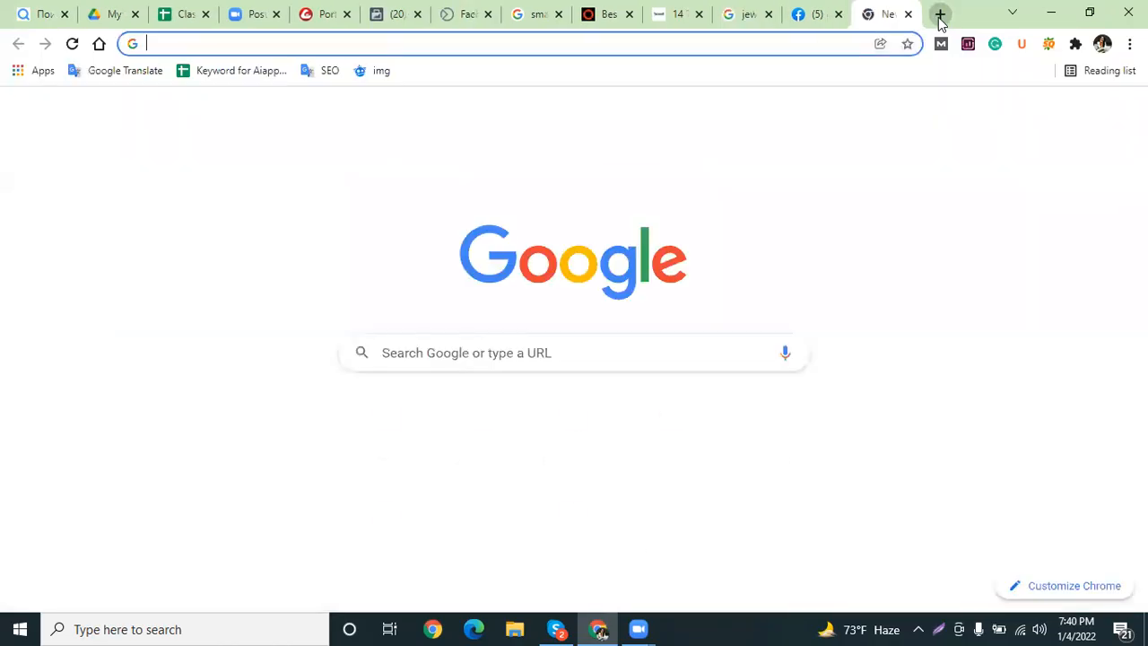
click(711, 45)
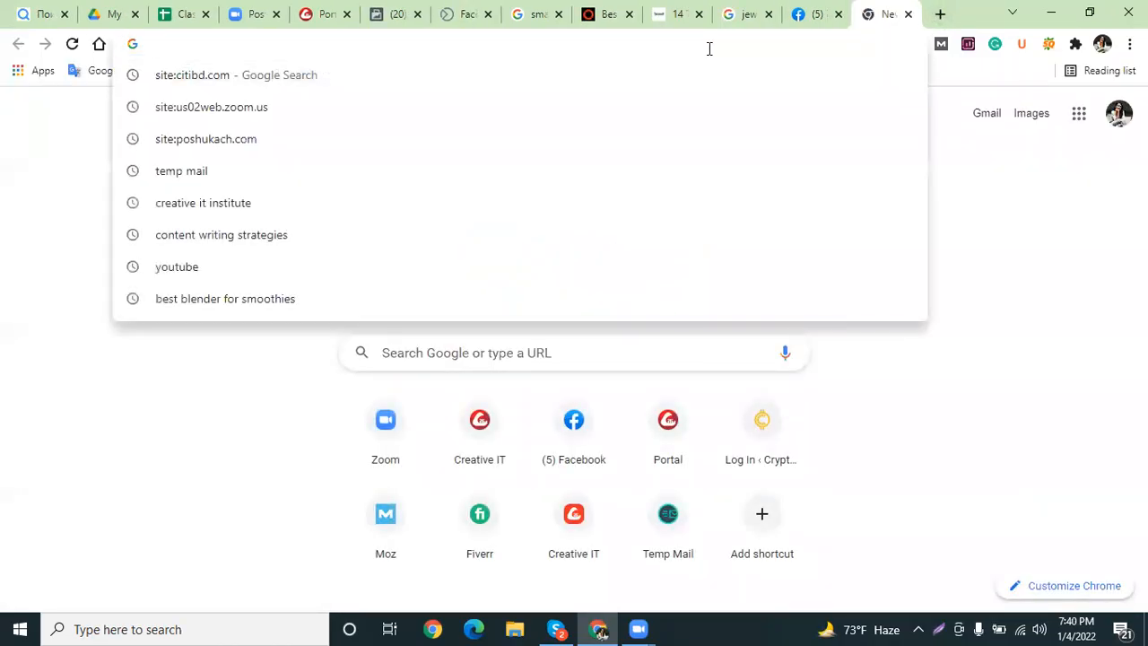
text(citibd.com)
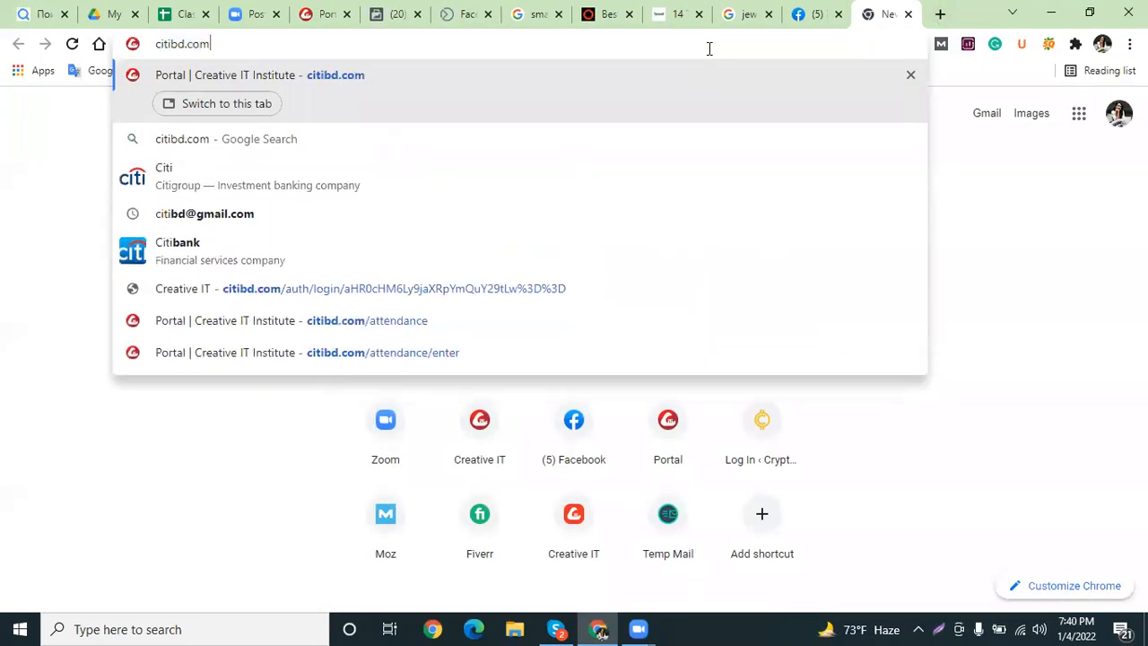
key(Return)
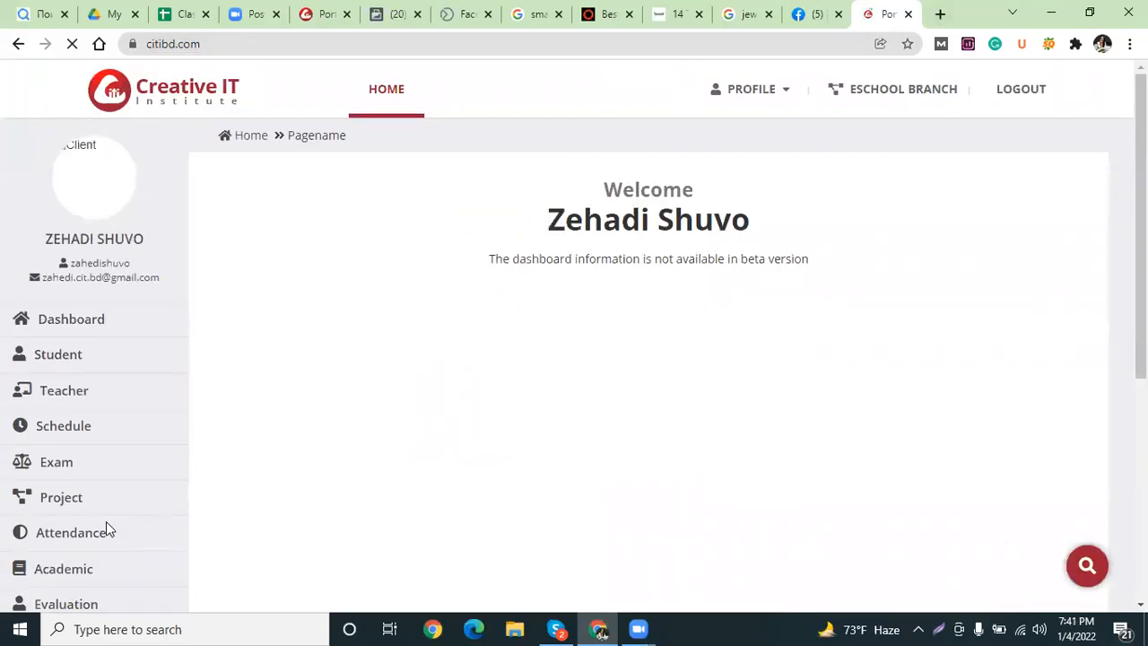
scroll(269, 359, down, 2)
mouse_move(170, 408)
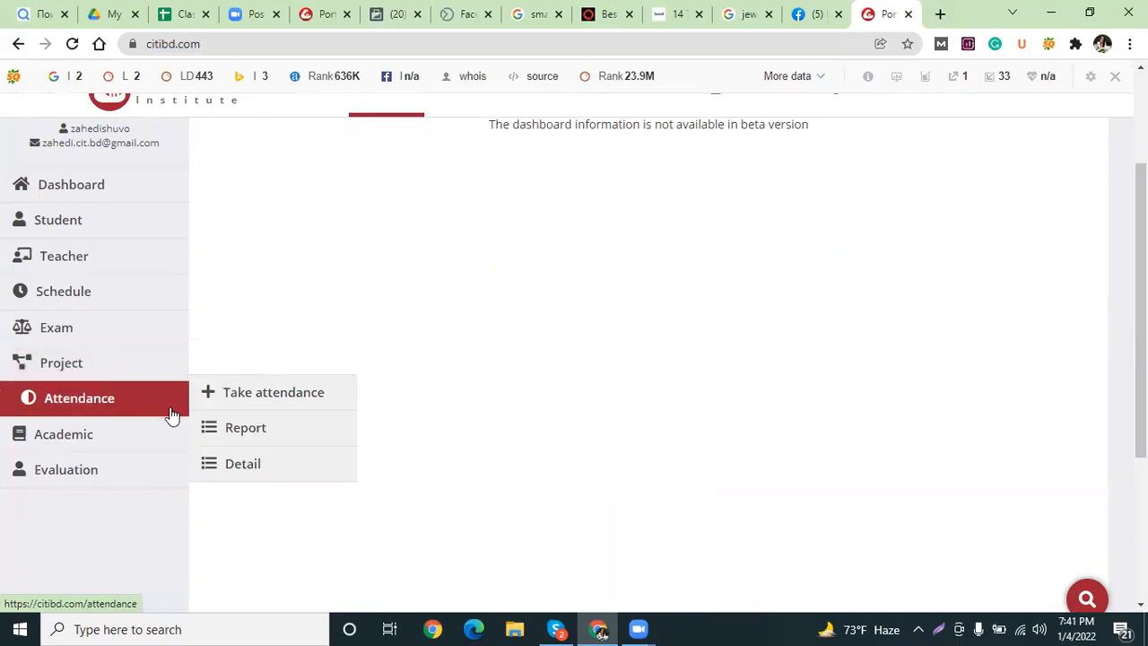
click(275, 433)
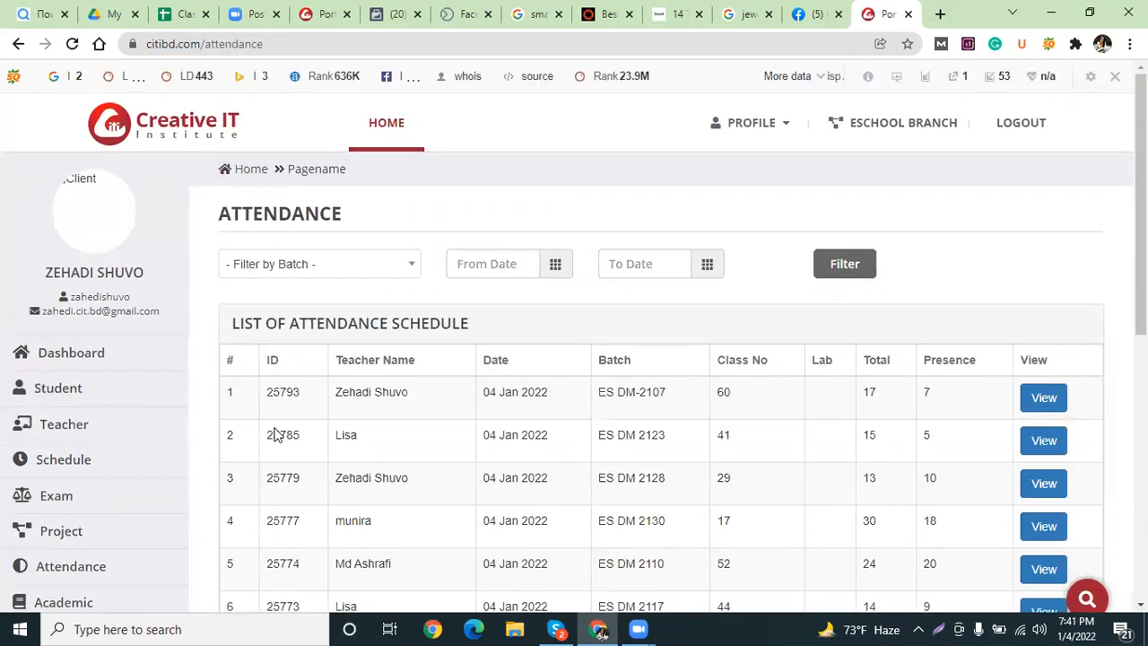
Filter the attendance list to batch ES DM 2118, showing its December 2021 classes.
click(319, 267)
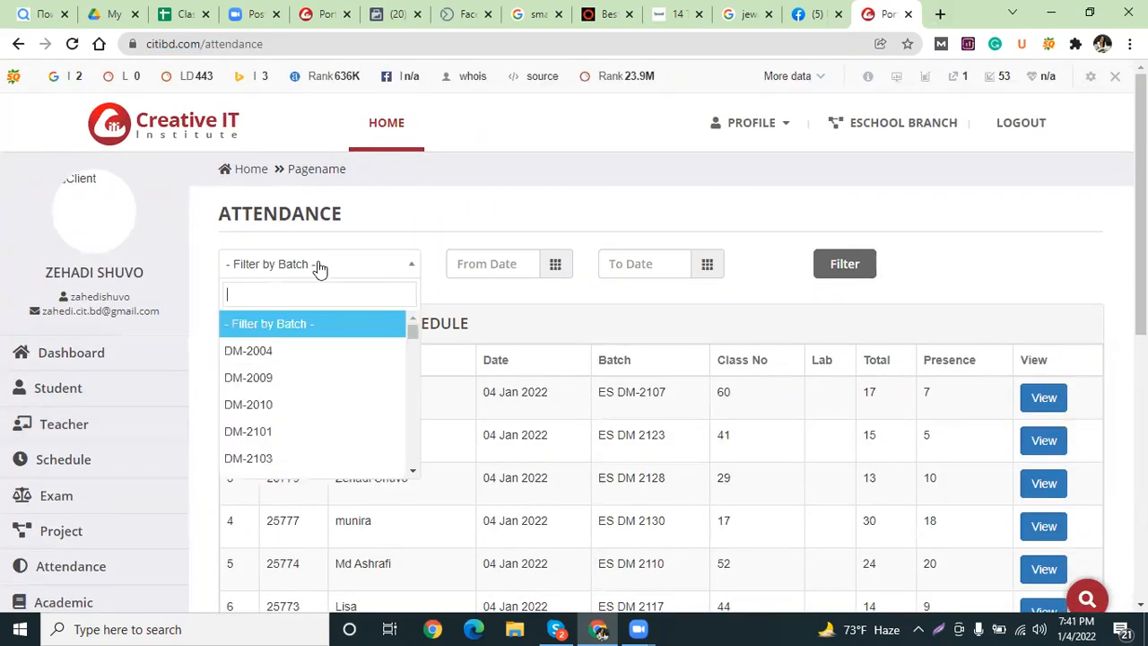
text(es dm 212)
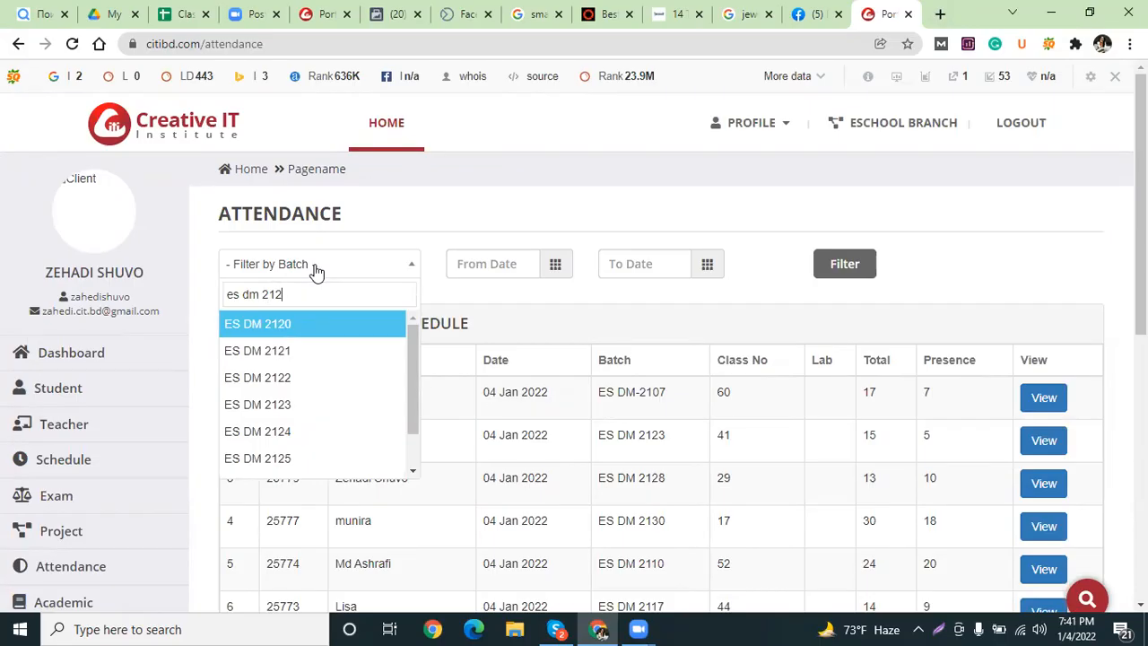
key(BackSpace)
text(18)
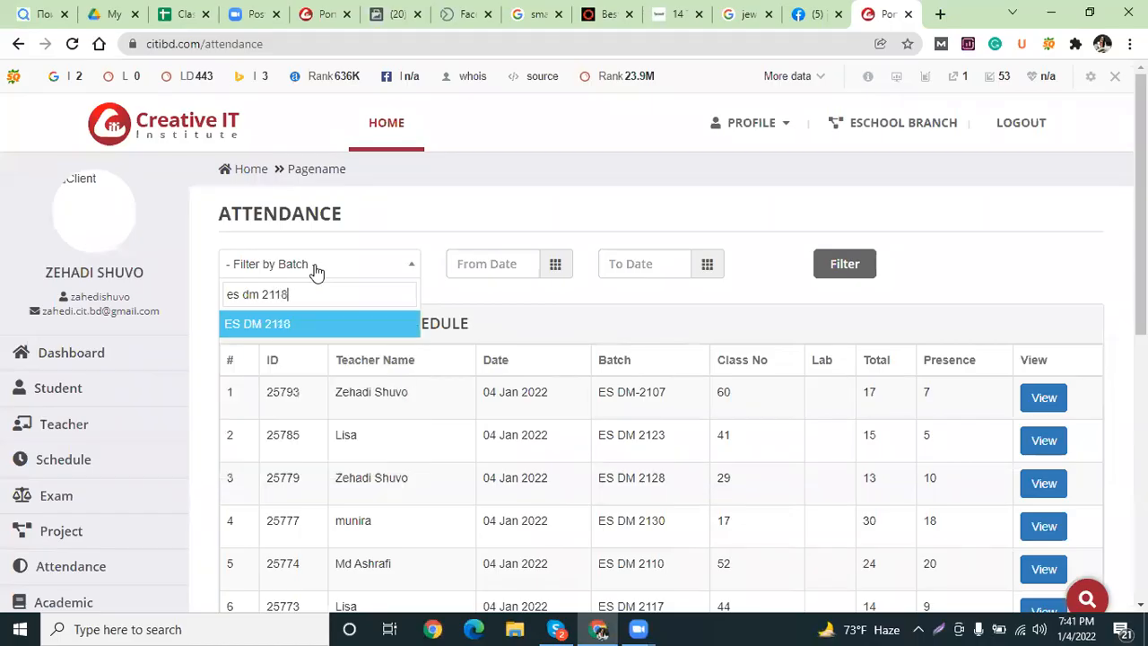
click(302, 325)
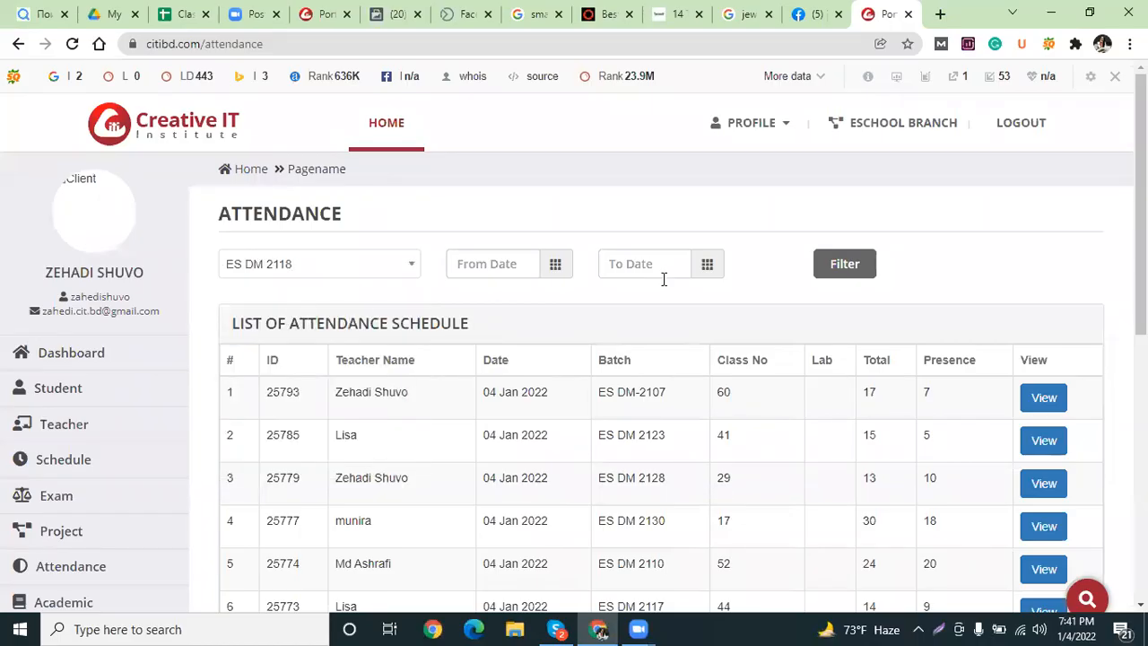
click(866, 268)
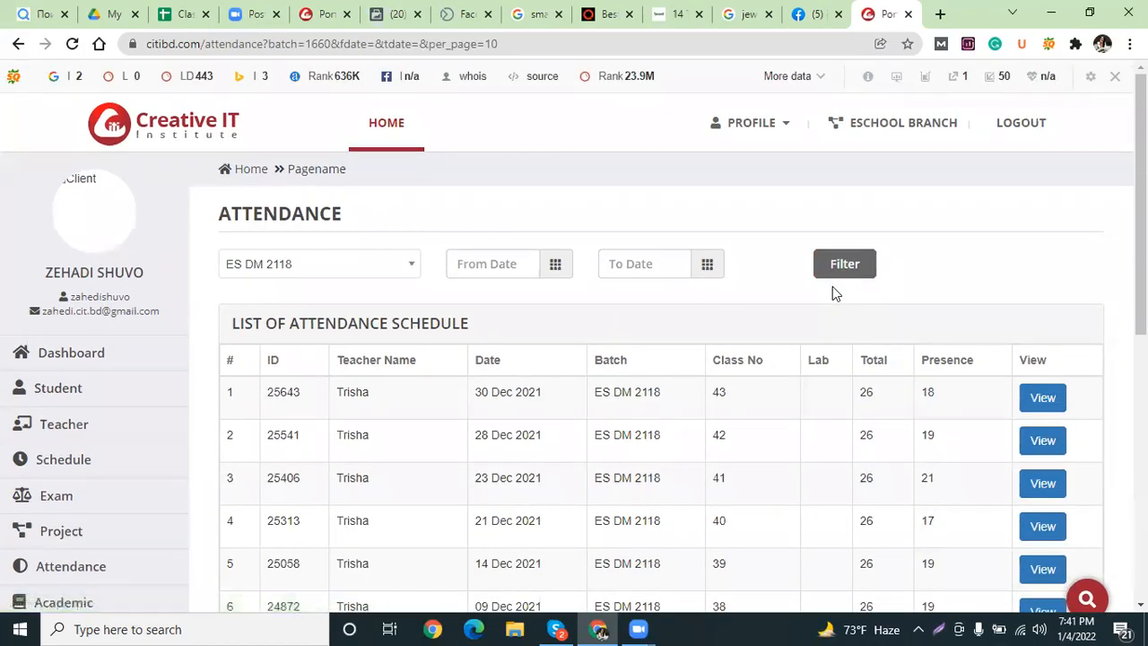
click(631, 265)
scroll(681, 308, down, 1)
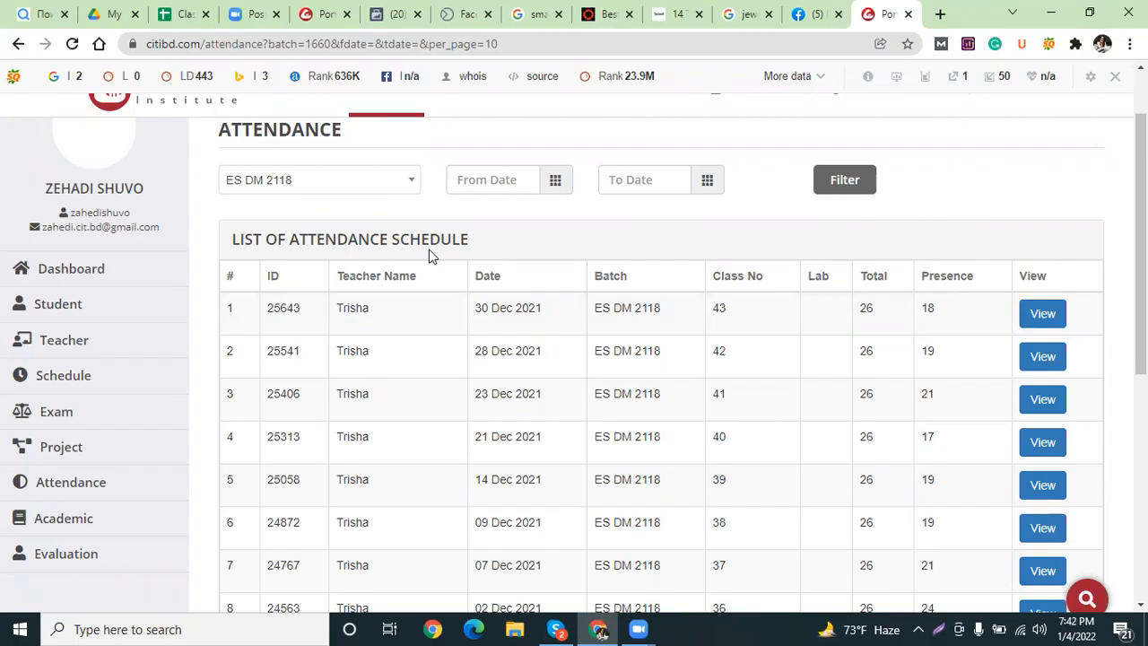
Start a new Take attendance entry and enter class number 44.
mouse_move(102, 484)
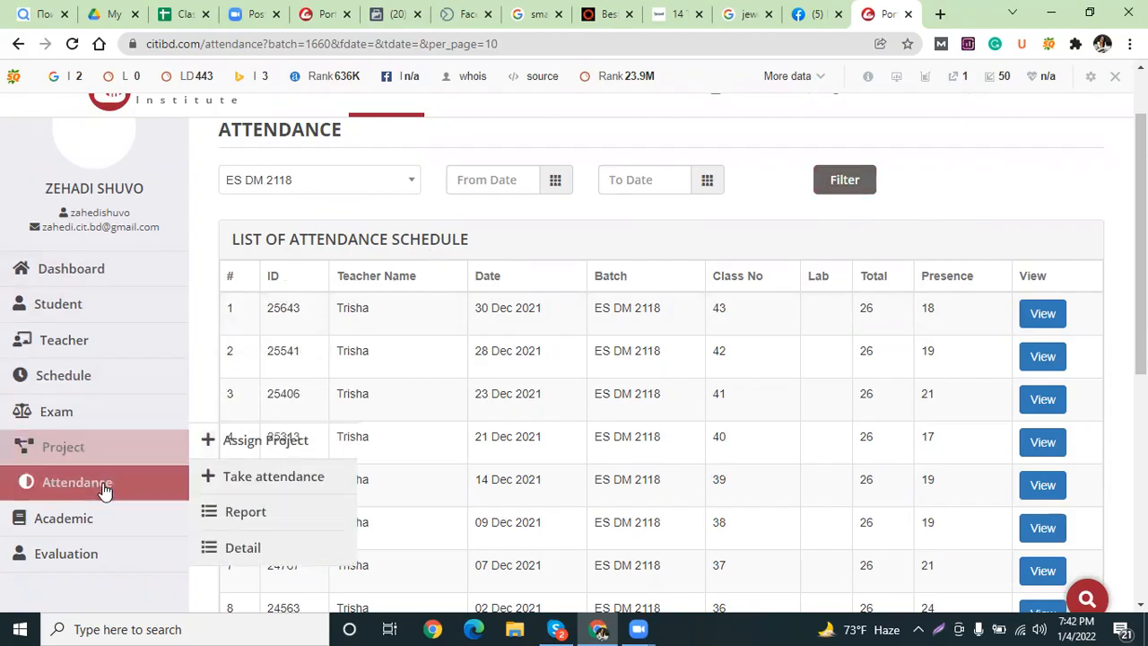
click(331, 485)
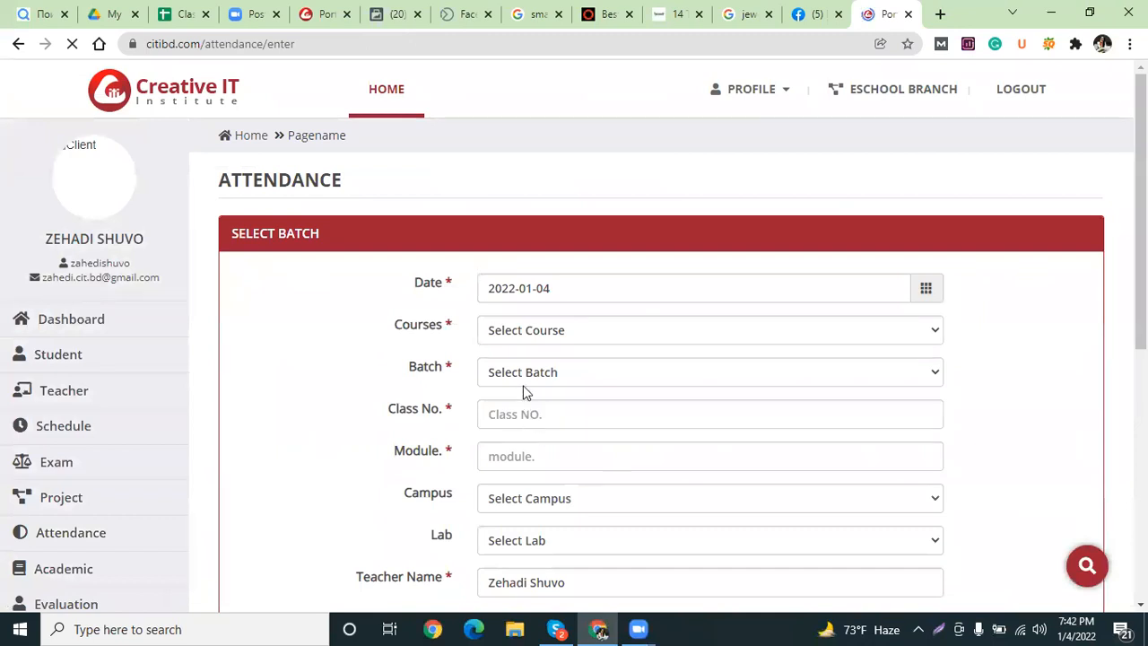
click(539, 413)
click(531, 449)
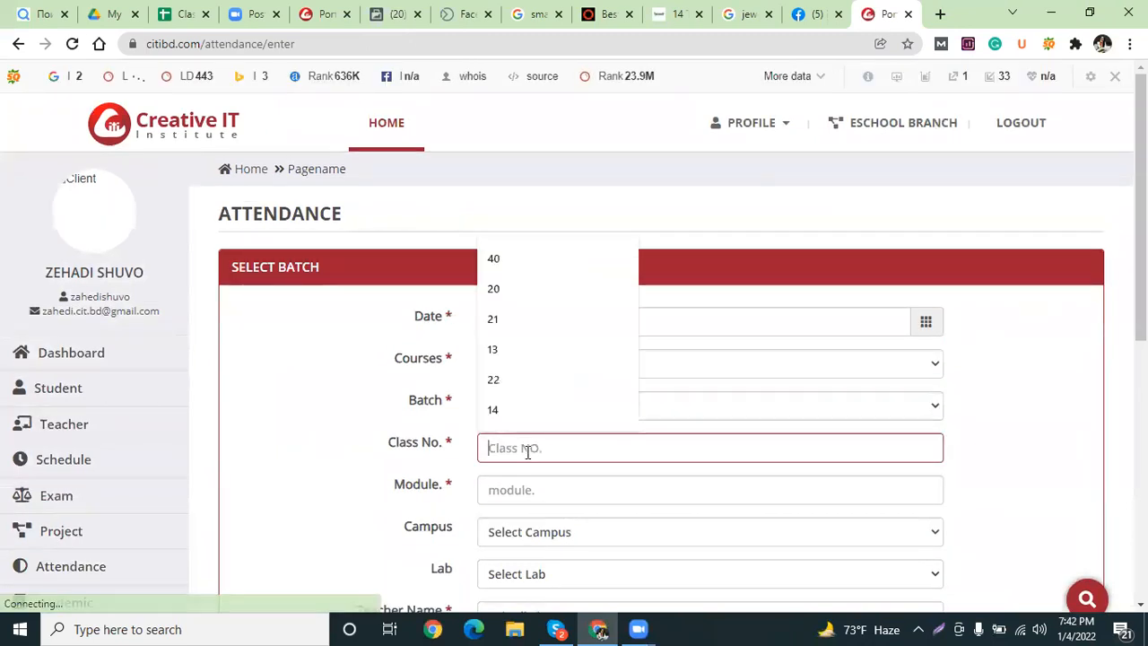
text(44)
Set course Digital Marketing and batch ES DM 2118, and enter module Facebook.
click(547, 369)
click(530, 417)
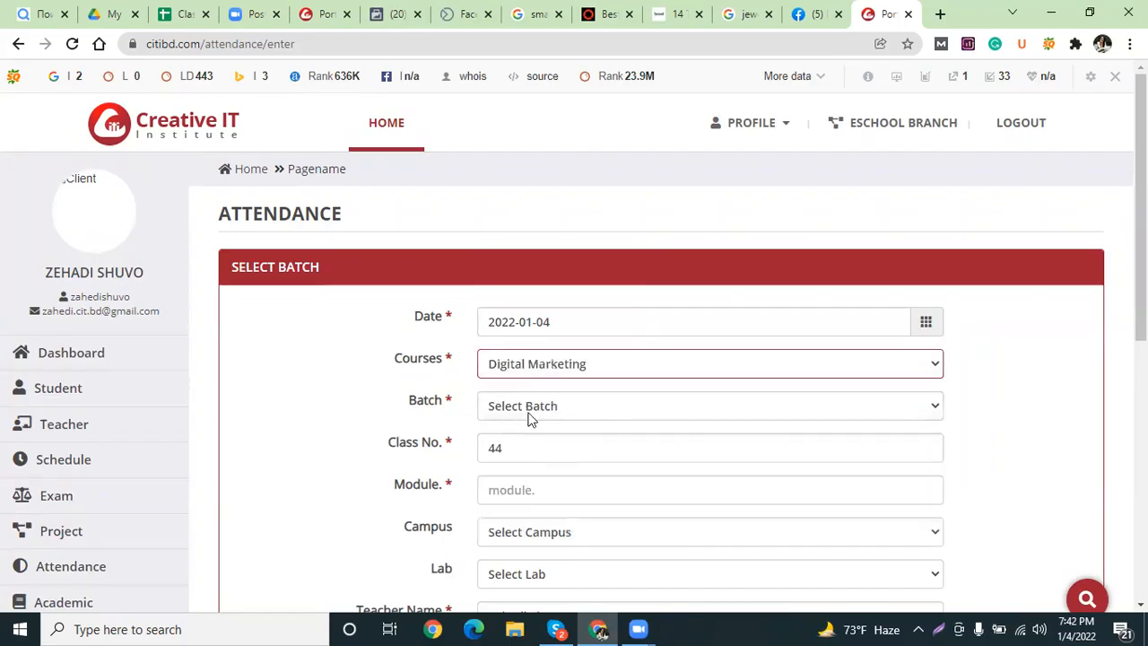
click(518, 406)
scroll(563, 279, down, 5)
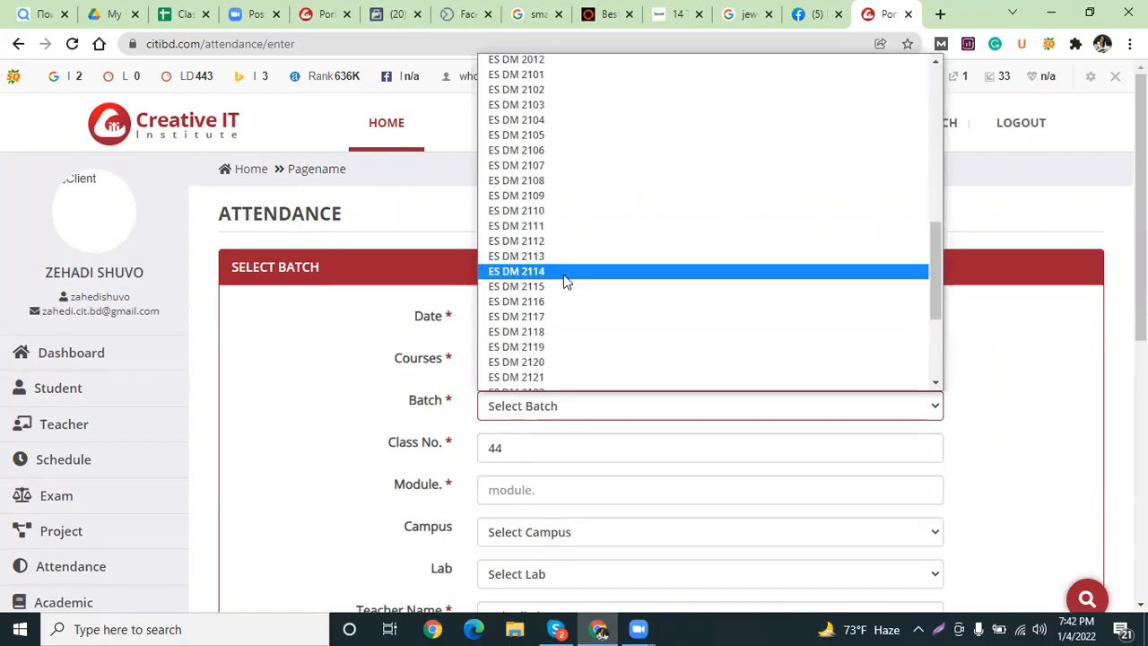
click(543, 332)
scroll(545, 327, down, 2)
click(526, 321)
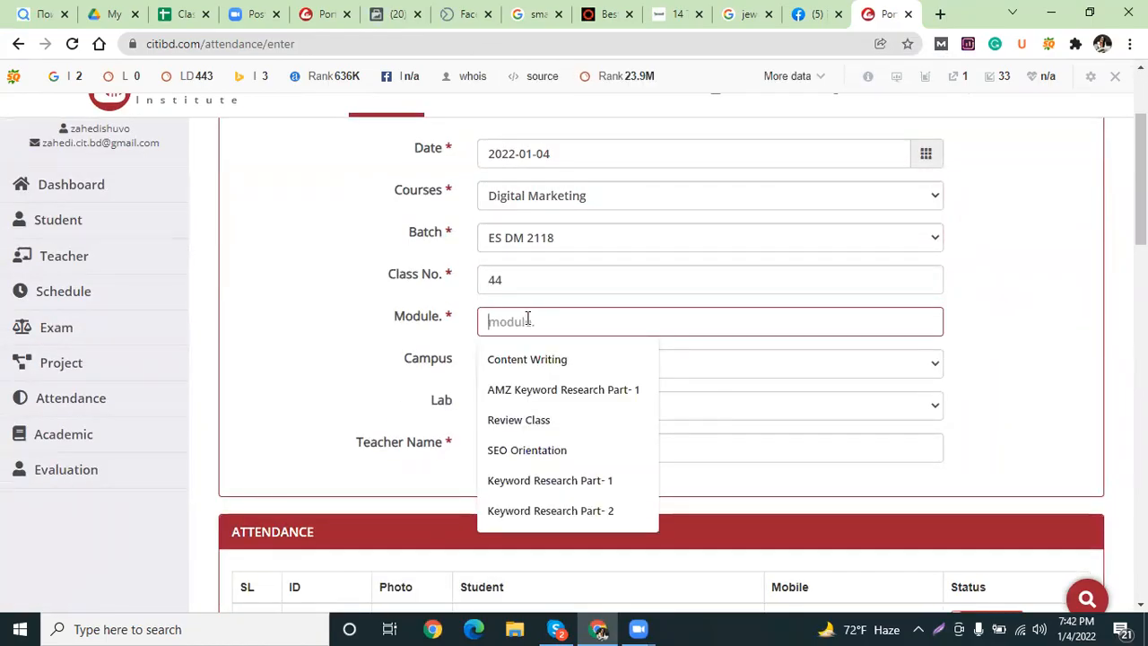
text(Fa)
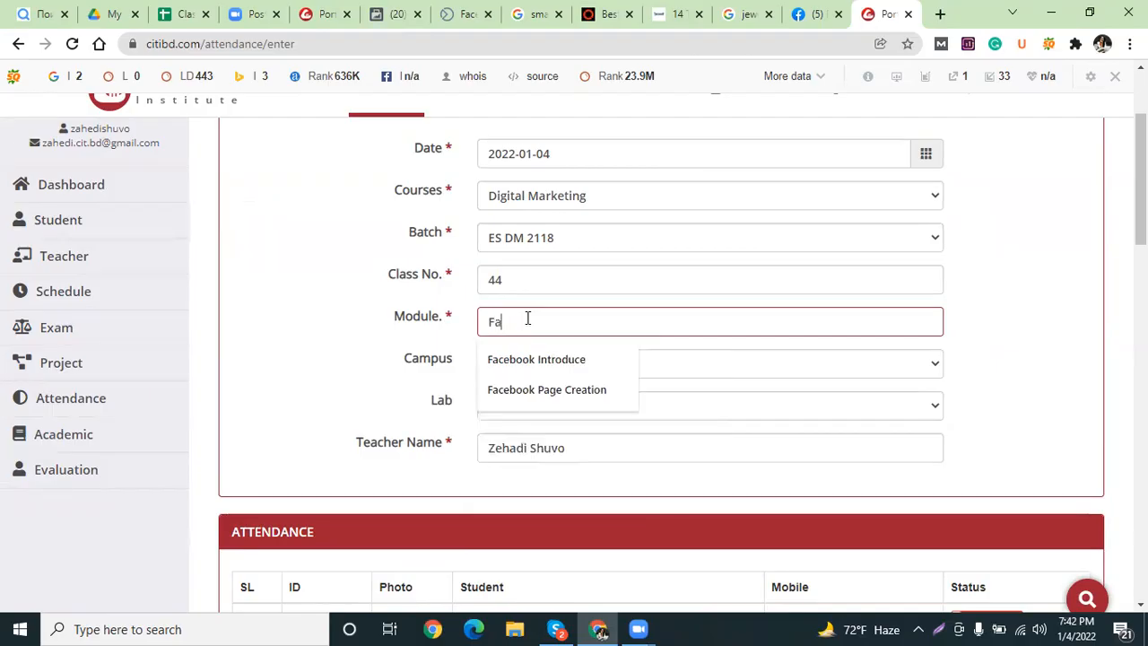
text(cebook)
Switch to the other Chrome profile's window and open Fiverr from a new tab's shortcut.
click(598, 628)
click(599, 628)
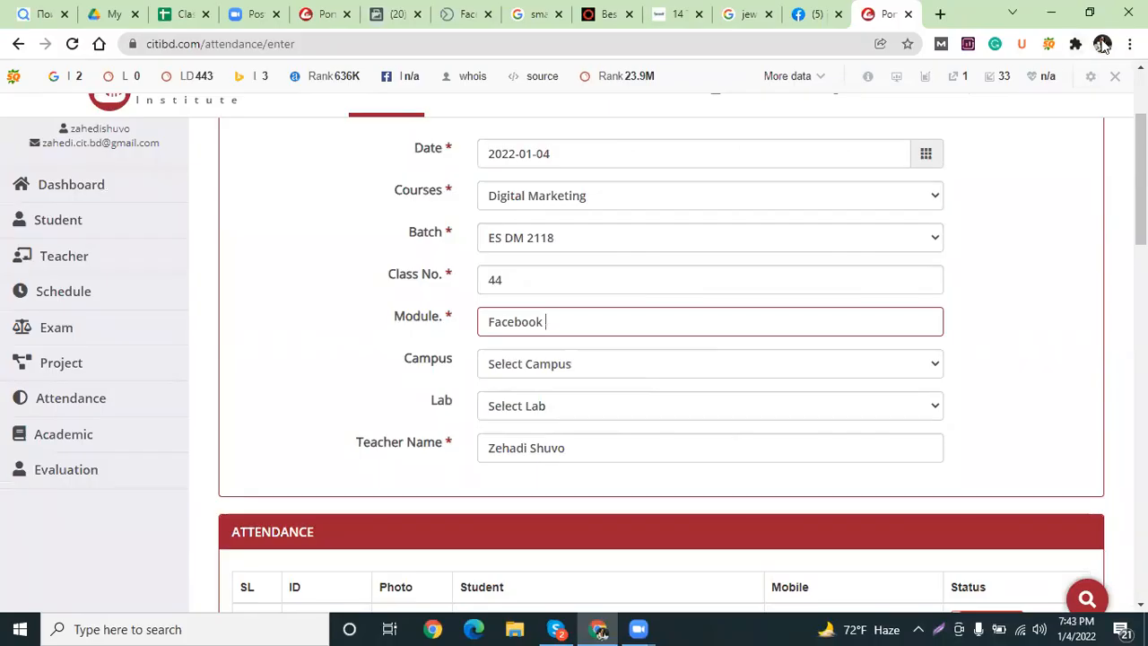
click(1102, 44)
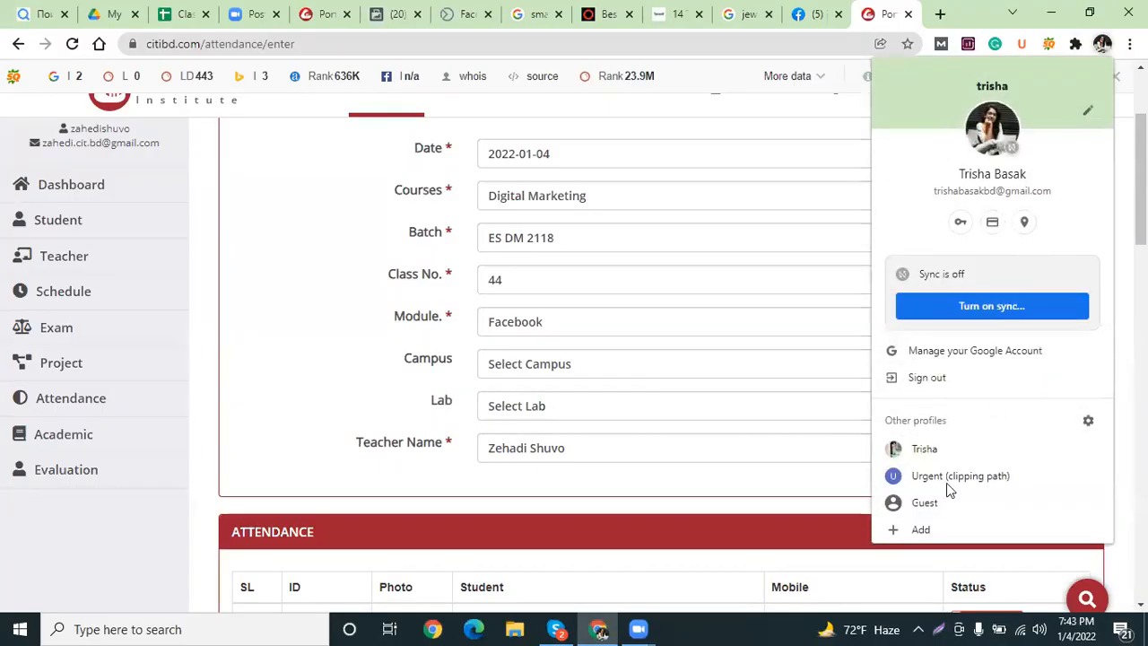
click(908, 456)
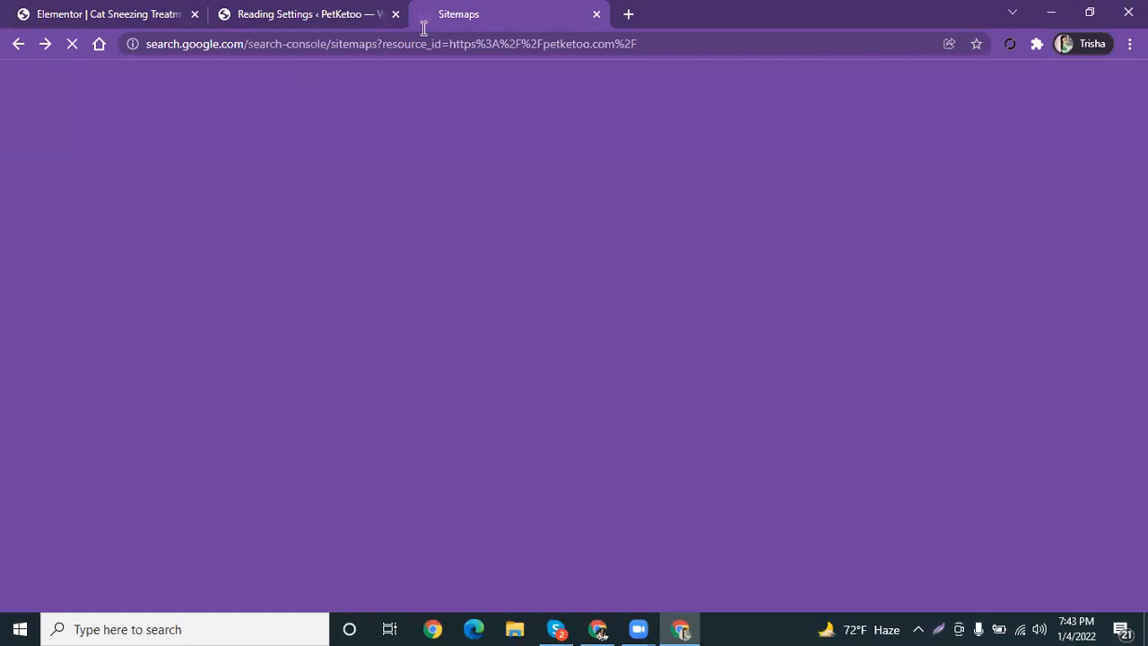
click(629, 13)
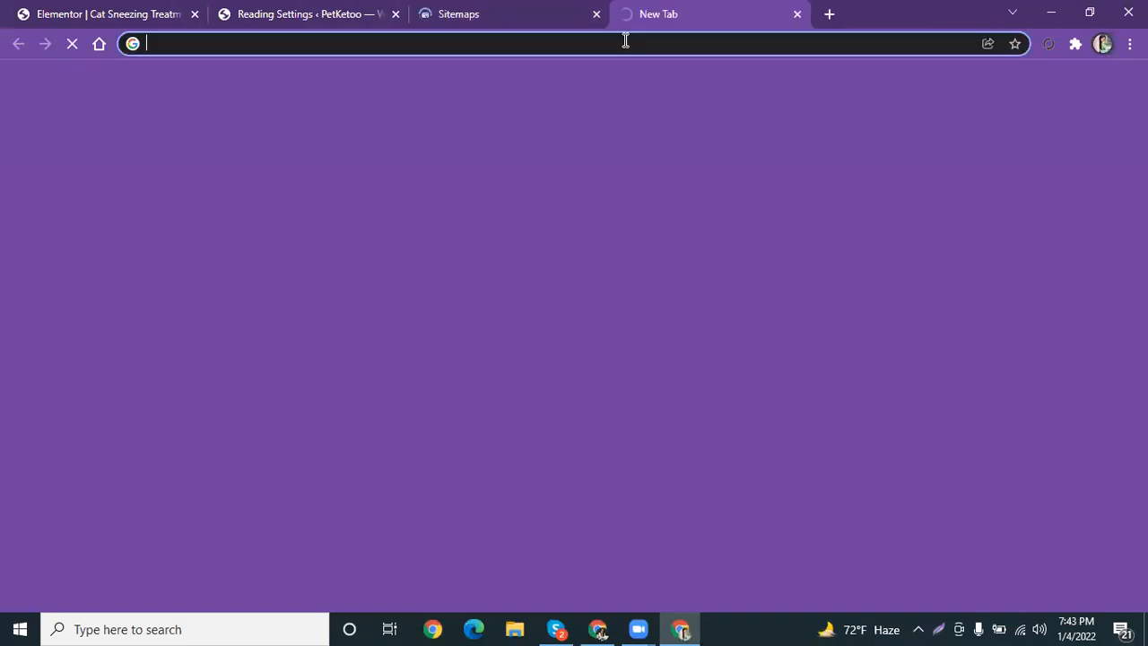
click(626, 42)
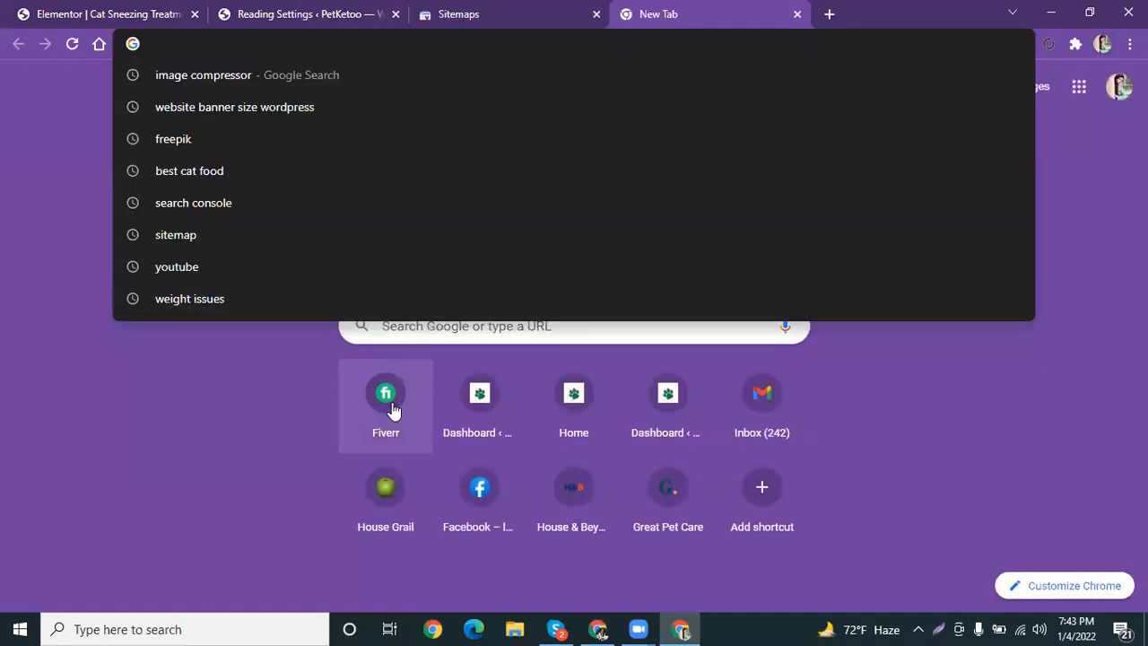
click(391, 410)
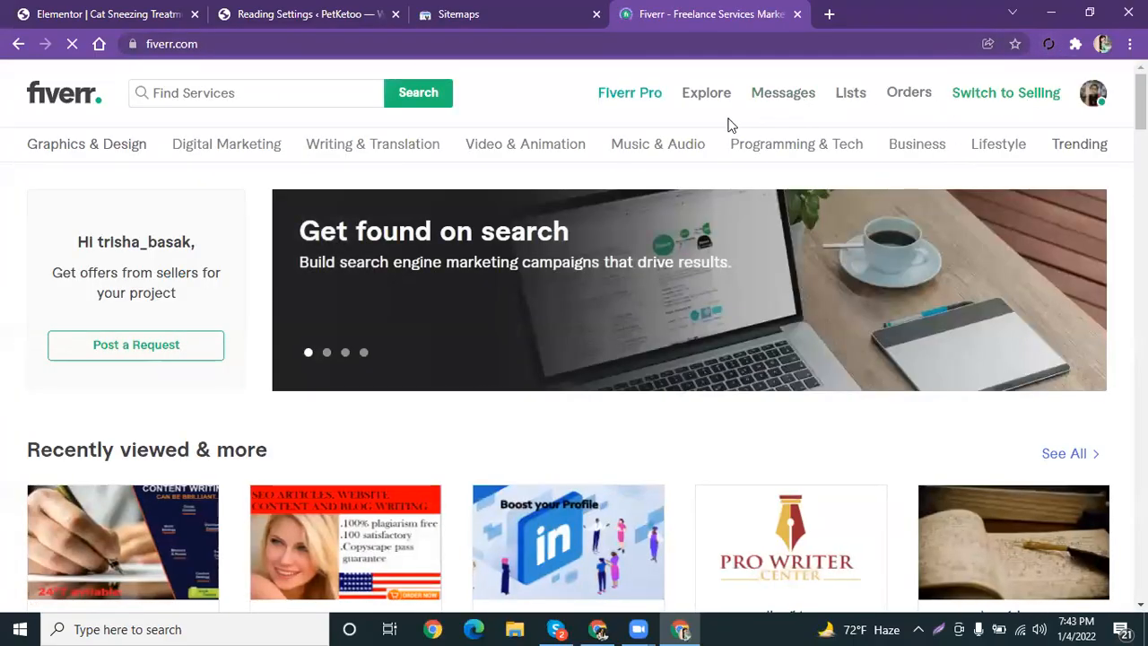
Move from Fiverr's buyer home to the seller view's Buyer Requests page.
click(1109, 98)
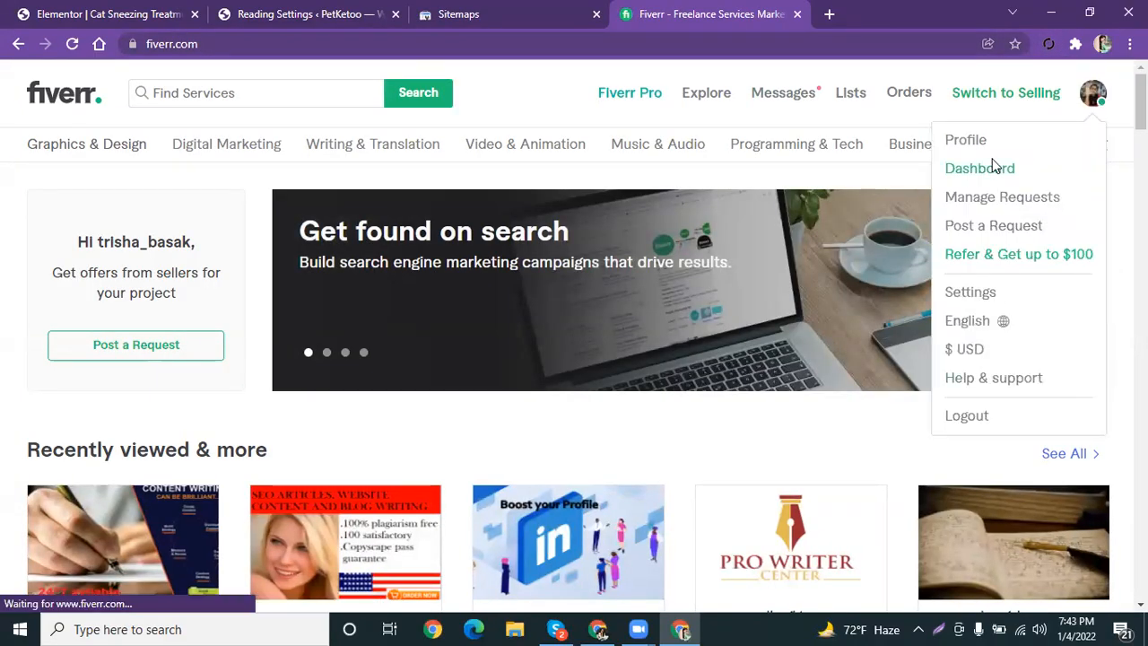
mouse_move(797, 145)
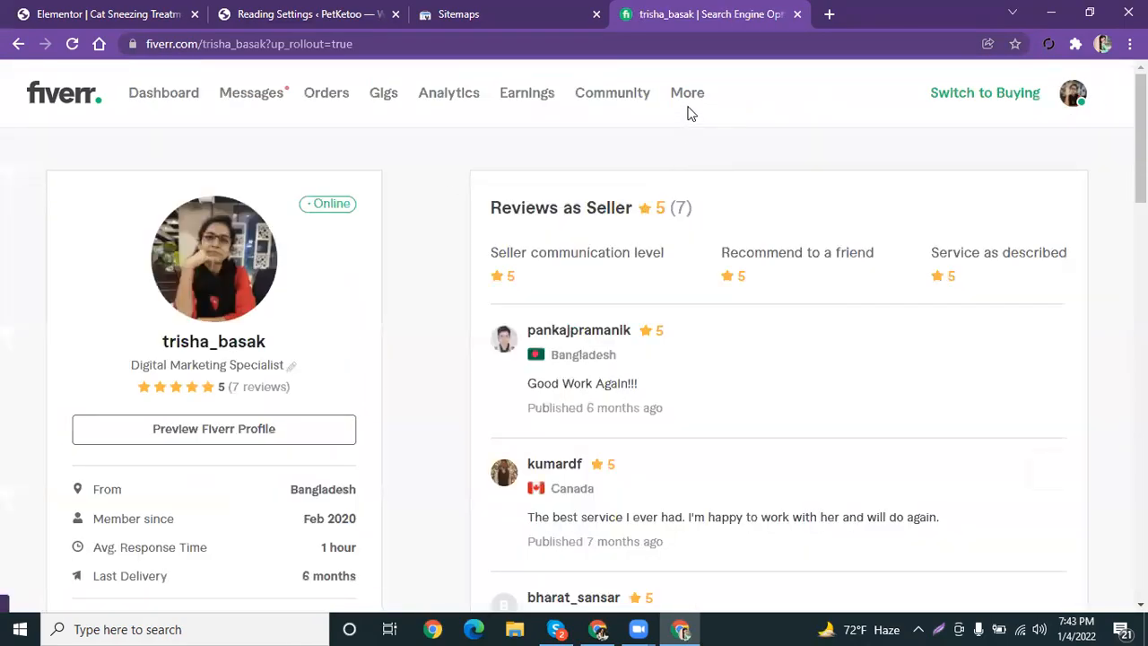
click(687, 98)
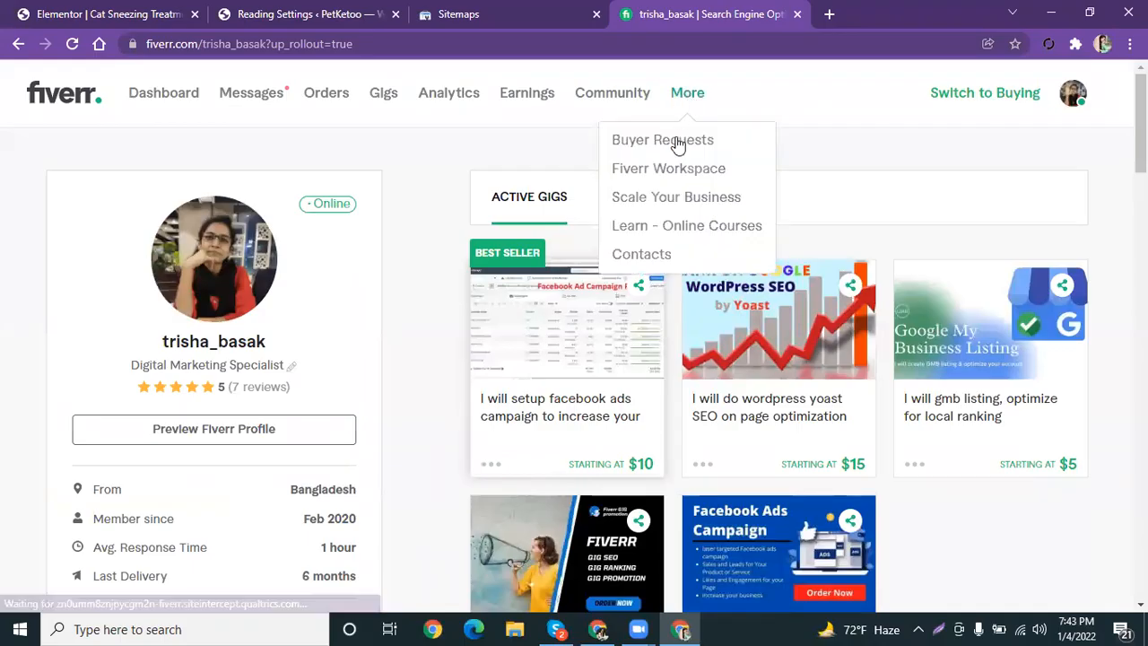
click(677, 144)
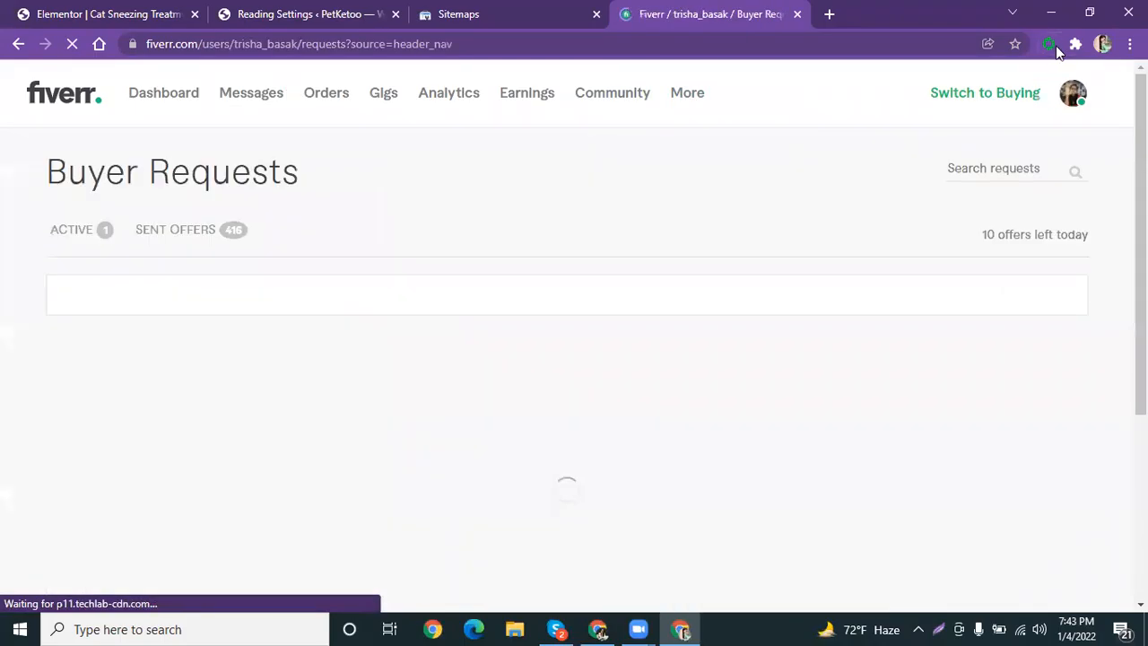
click(1048, 46)
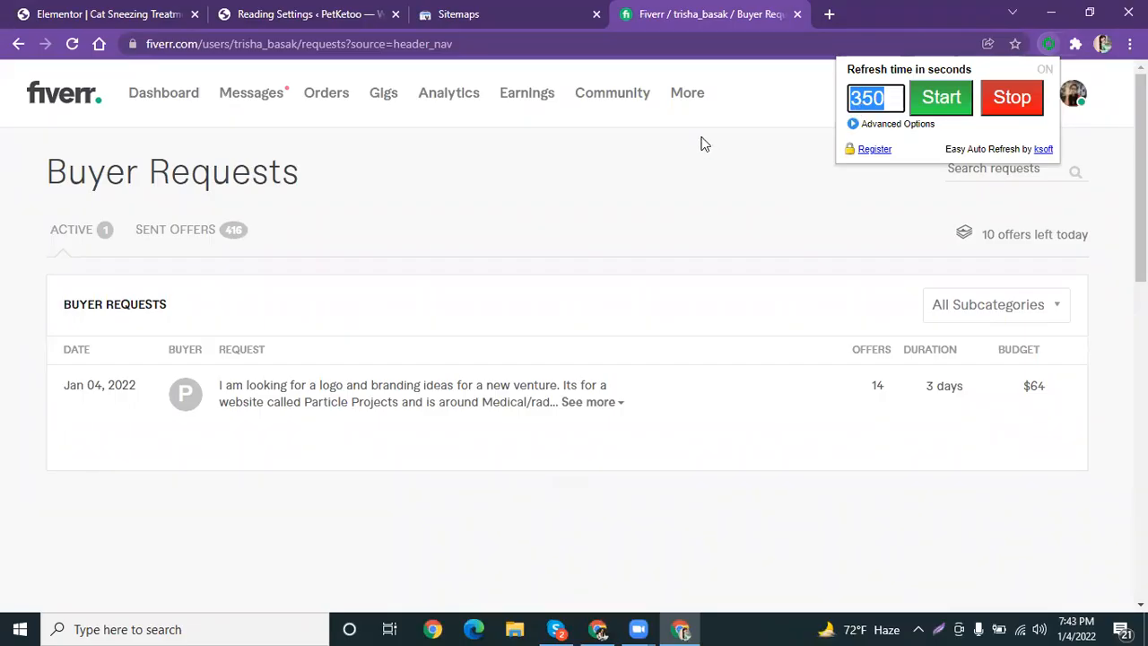
click(855, 101)
key(ctrl+a)
text(1)
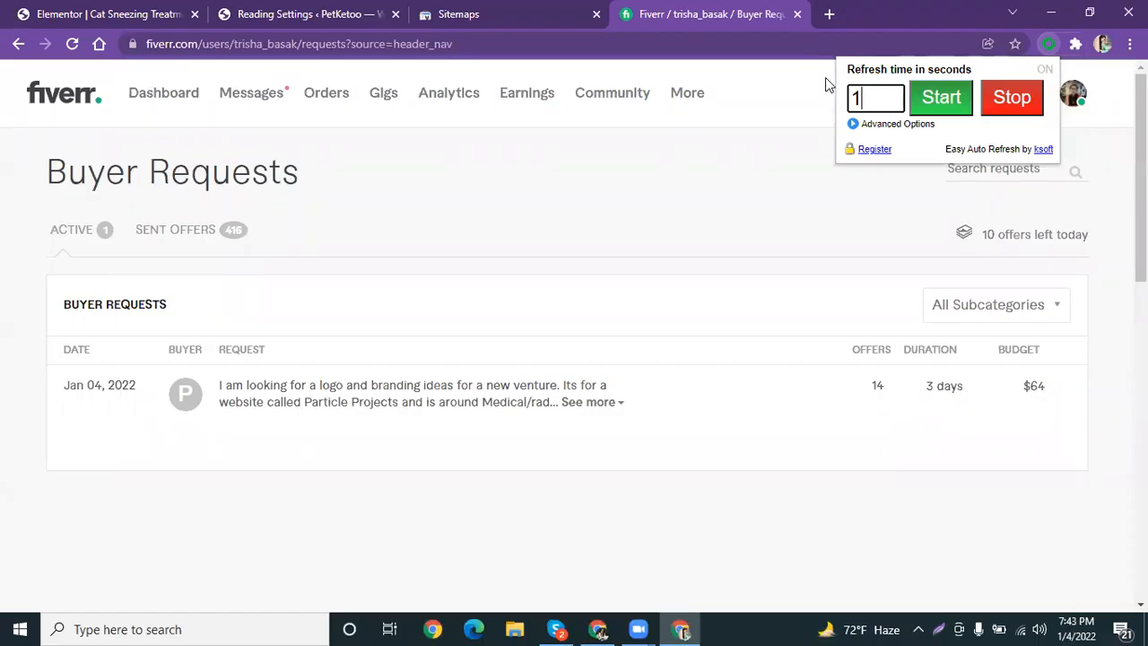
key(BackSpace)
text(350)
click(790, 167)
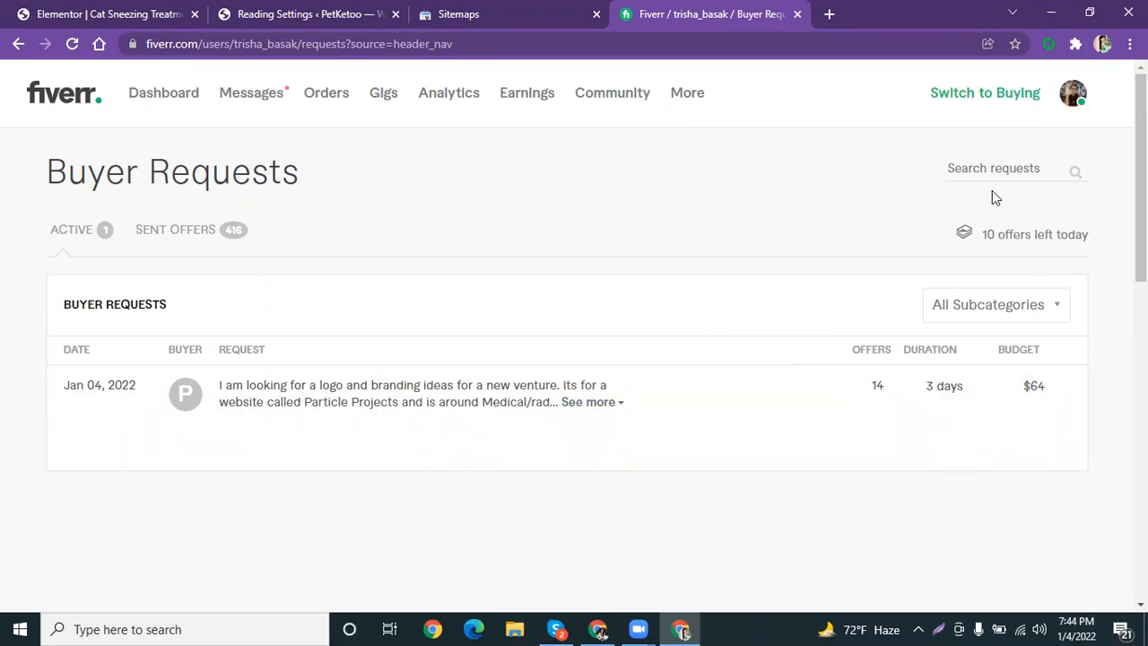
Change the Easy Auto Refresh interval on Buyer Requests from 350 to 400 seconds.
click(1049, 45)
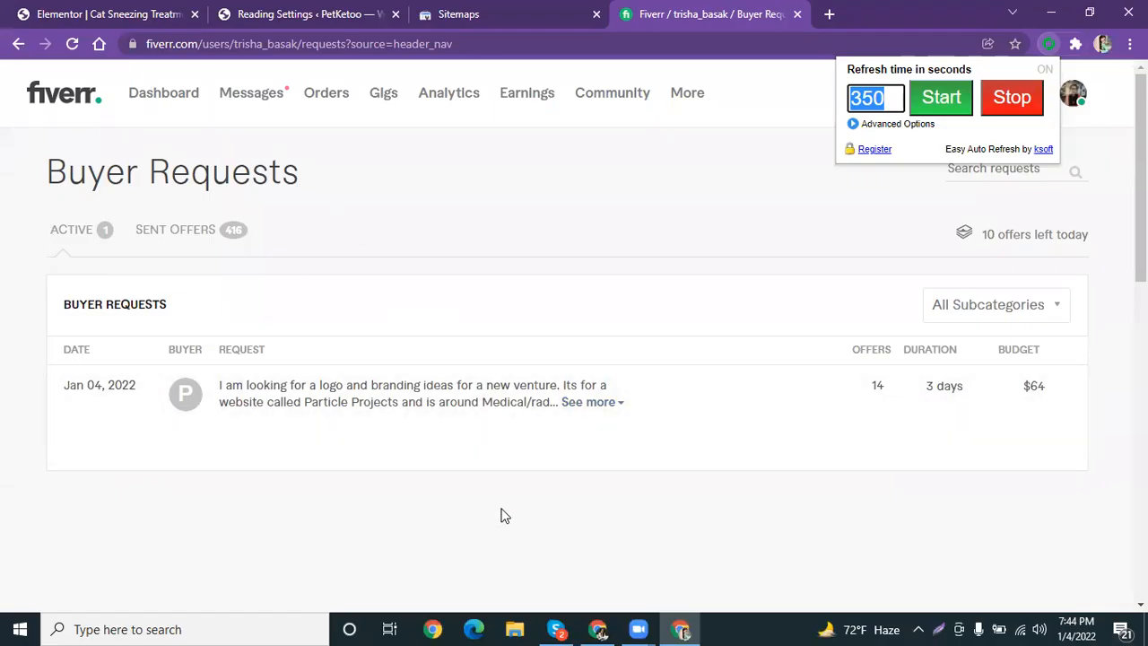
mouse_move(566, 458)
click(881, 105)
double_click(881, 106)
text(400)
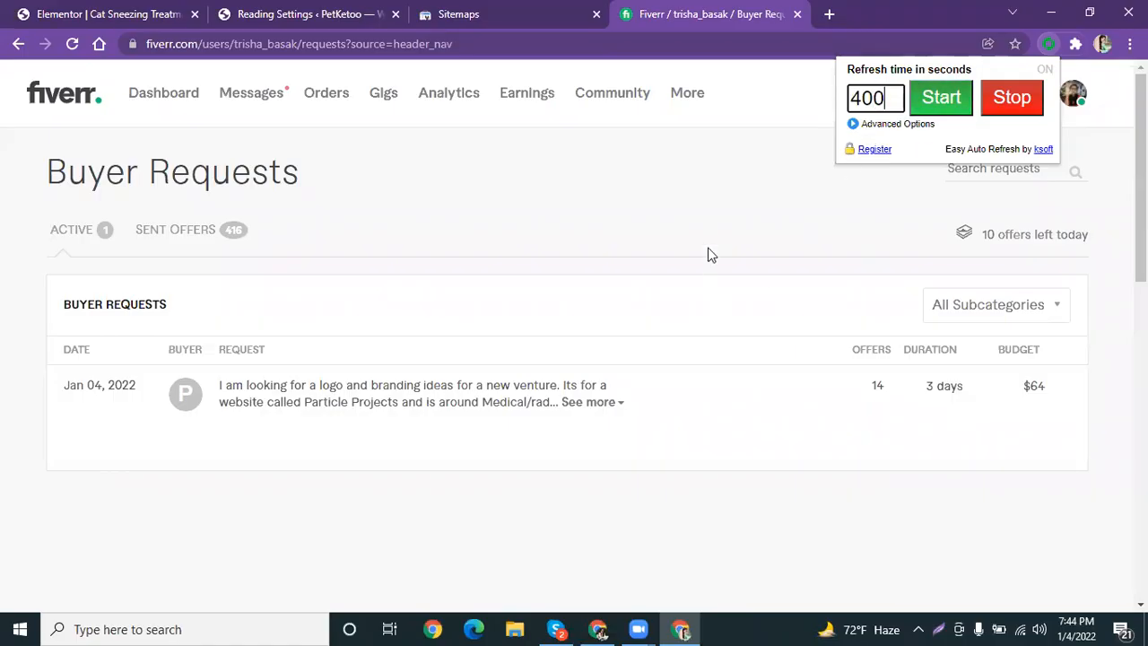
click(696, 217)
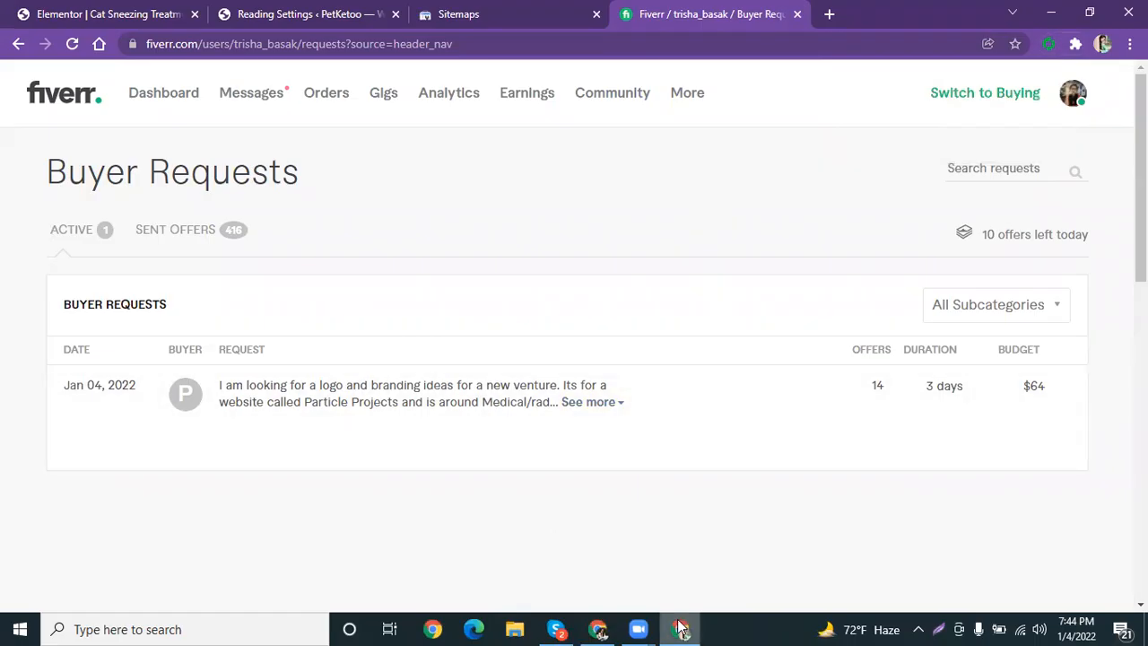
Complete the module as 'Facebook Paid Ads Campaign' and replace the teacher with a suggested name.
click(598, 629)
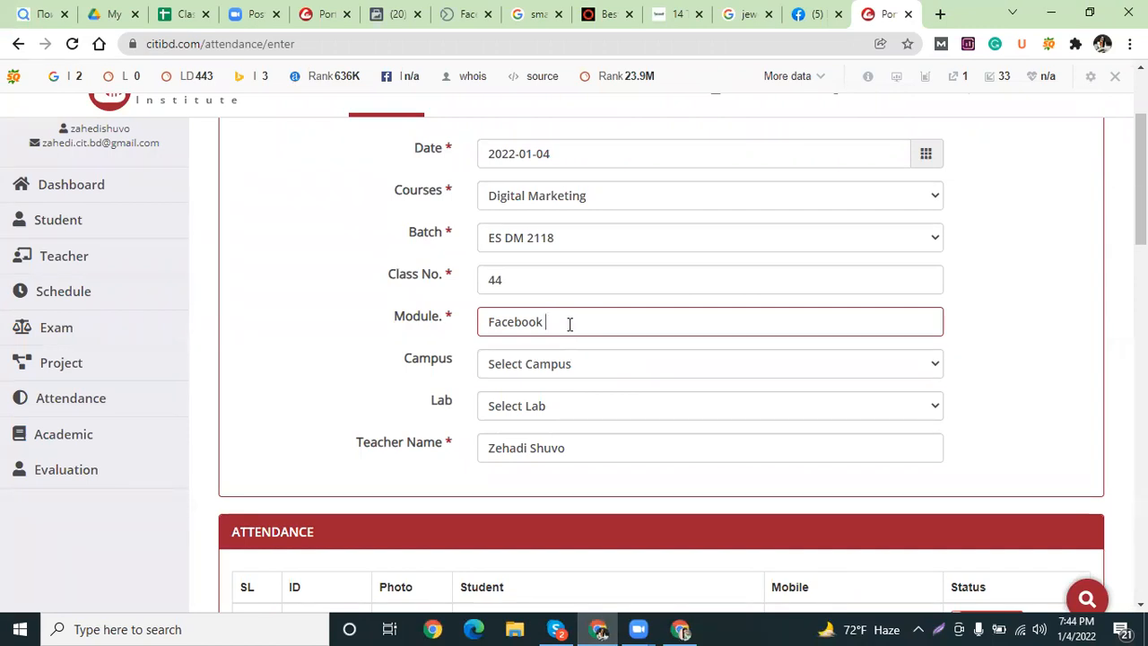
text(Paid Ads Campaign)
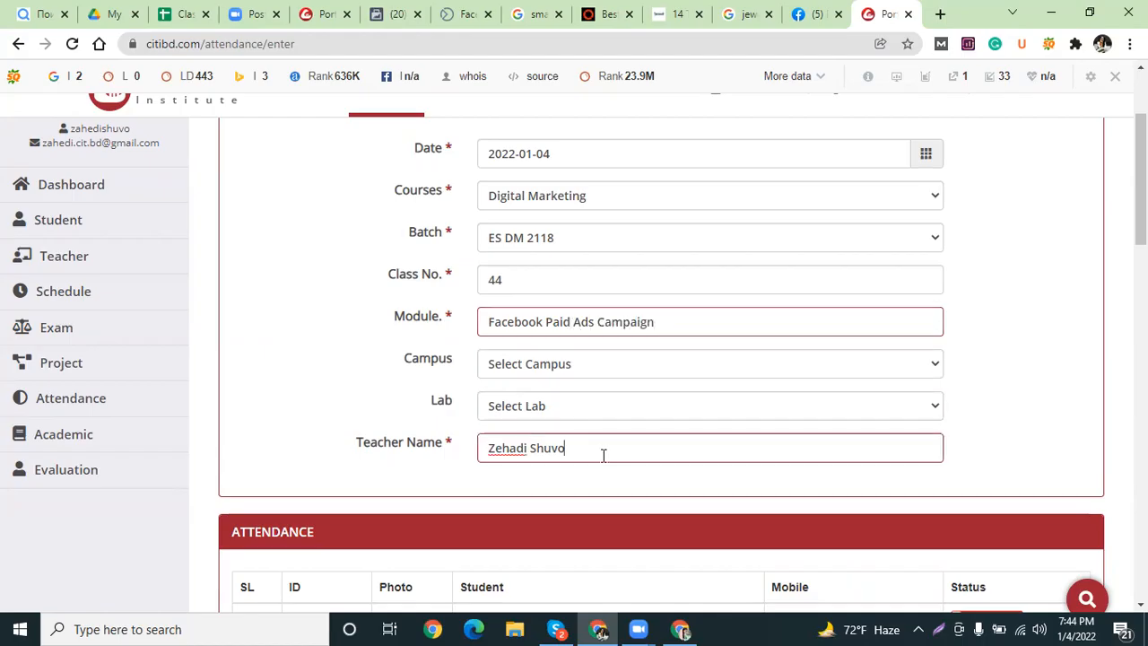
drag(602, 454, 440, 462)
text(Trishs)
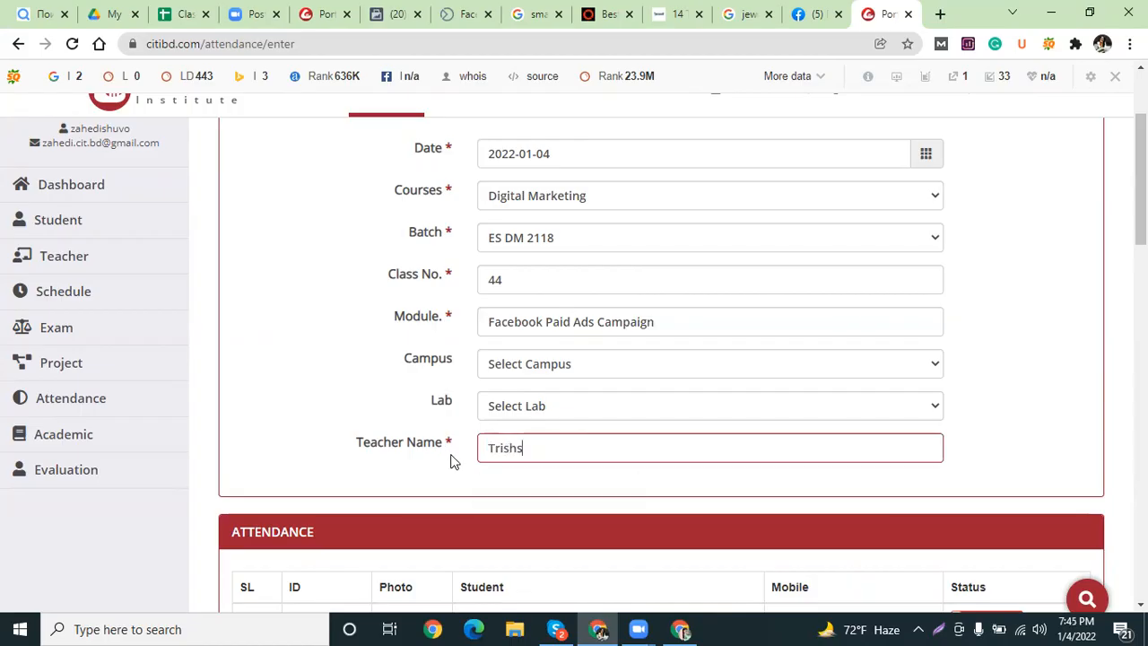
key(BackSpace)
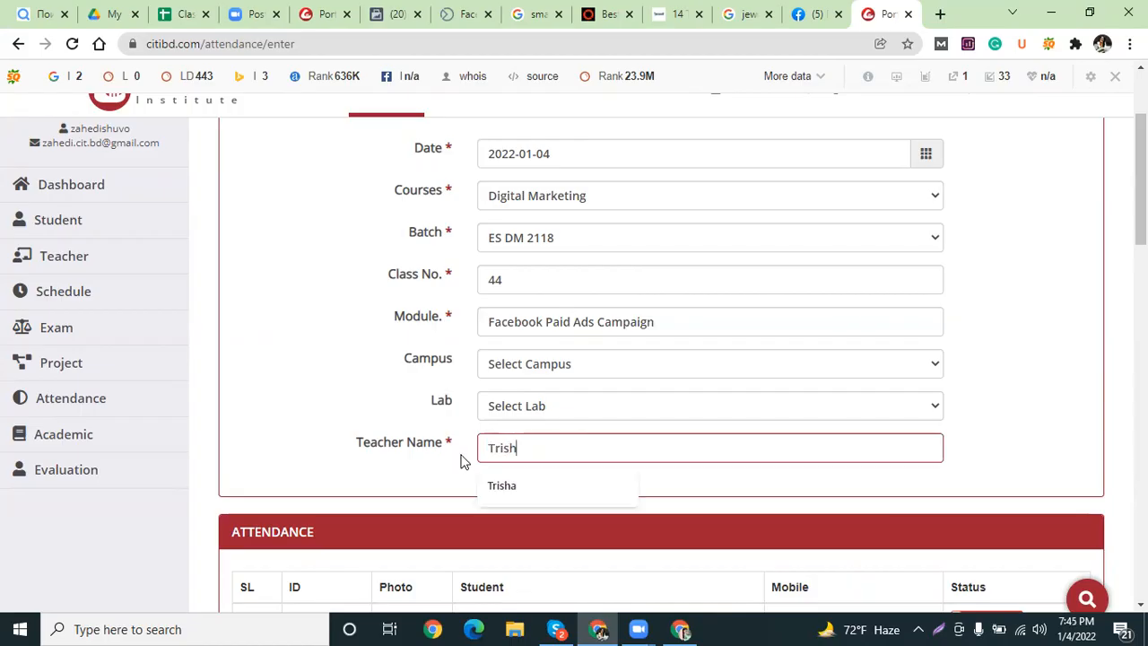
click(526, 499)
Mark the second student Present and check that the remaining rows stay Absent.
scroll(664, 412, down, 3)
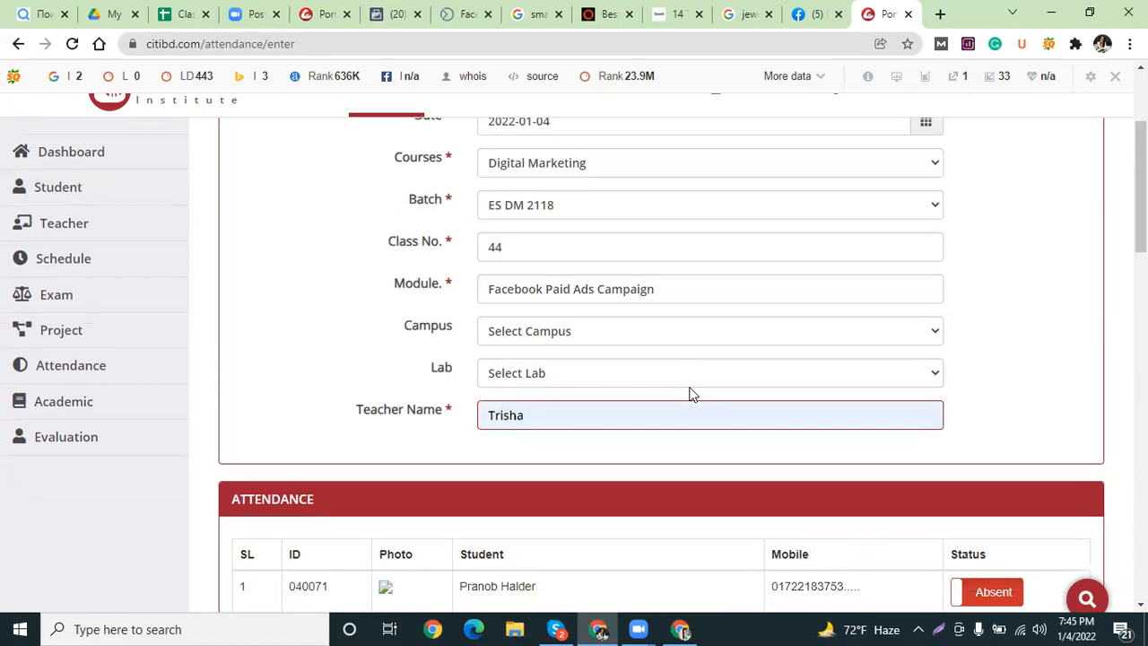
scroll(744, 359, down, 1)
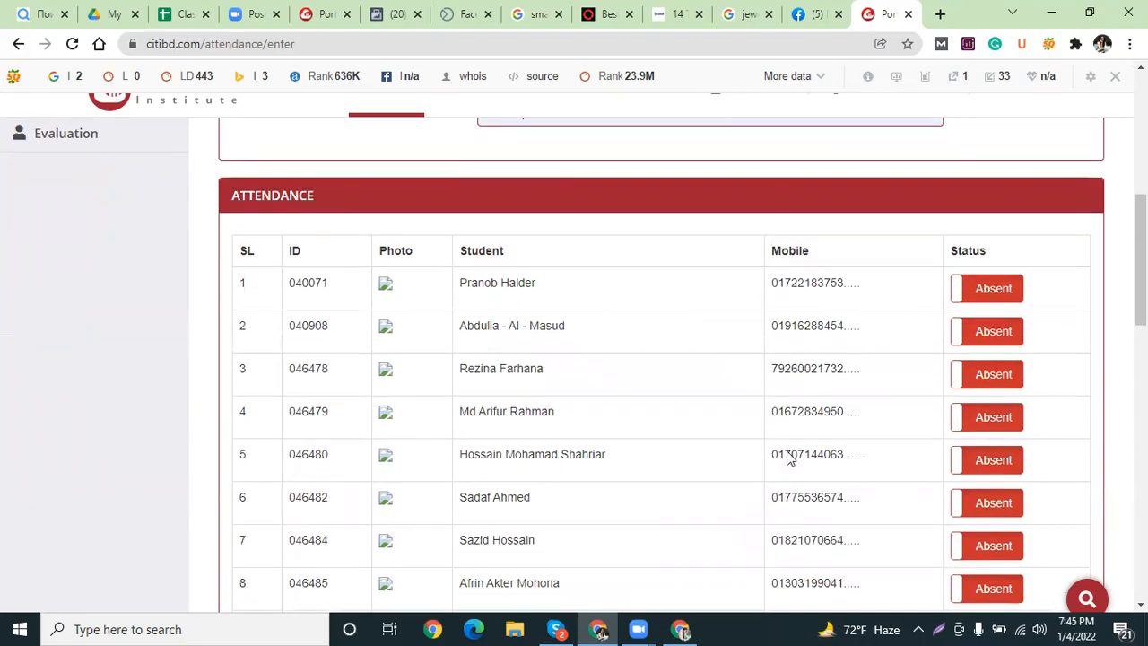
click(788, 452)
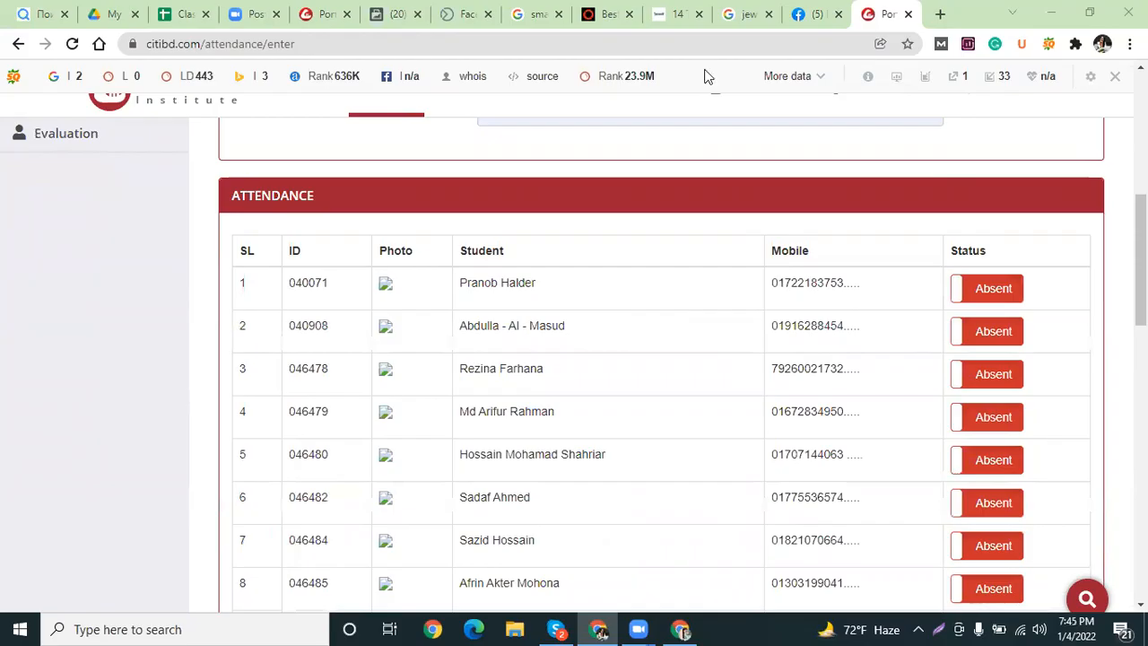
click(975, 335)
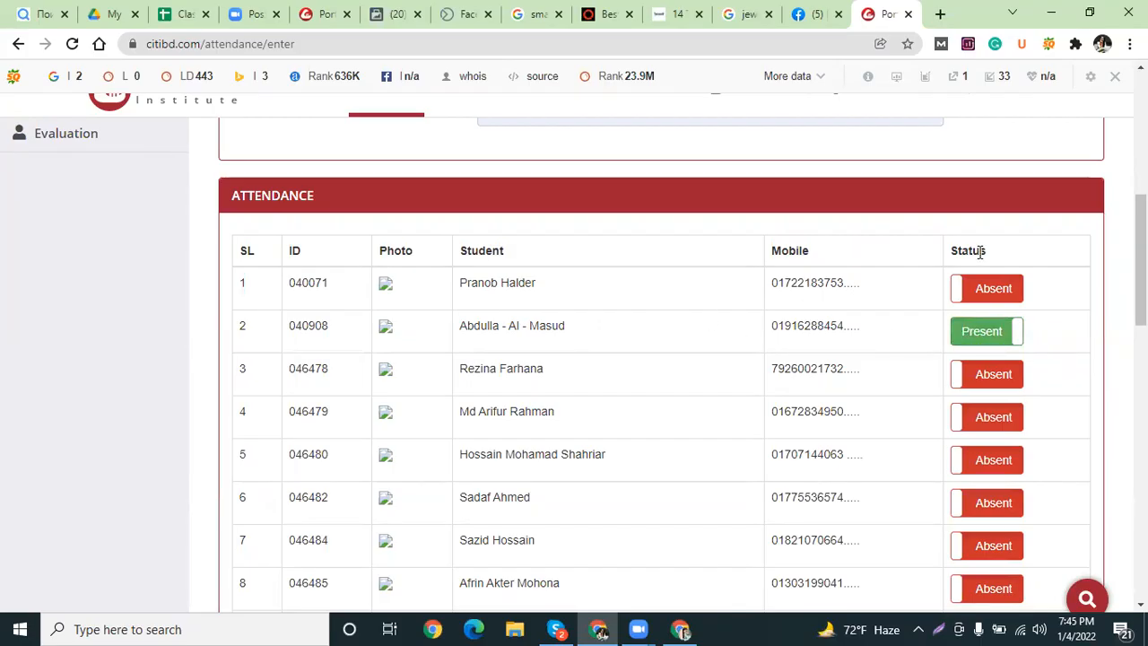
drag(1141, 256, 1141, 289)
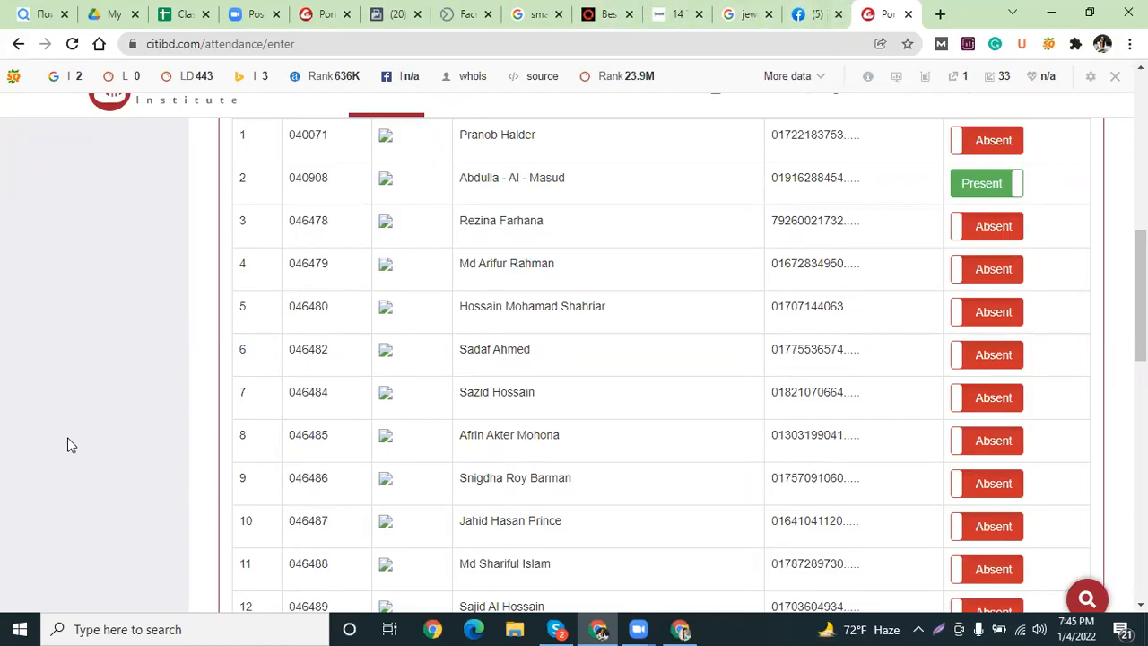
scroll(124, 456, down, 6)
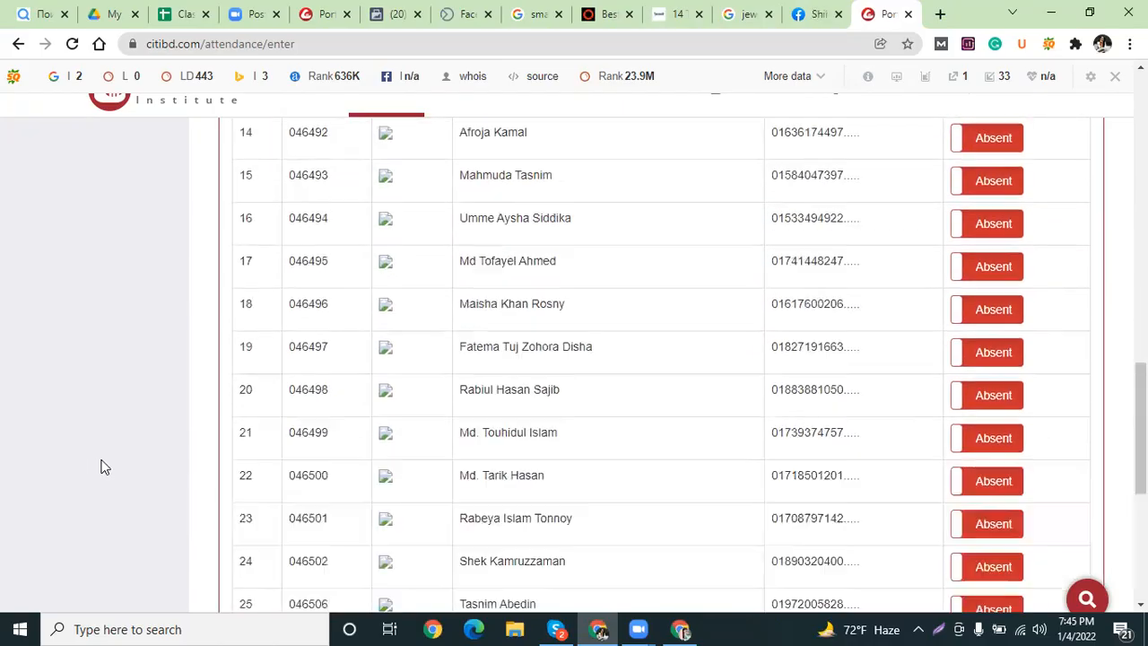
scroll(103, 466, up, 10)
scroll(113, 462, up, 4)
scroll(98, 444, down, 2)
Open the Attendance Report in a new tab and filter it by batch ES DM 2118.
mouse_move(92, 403)
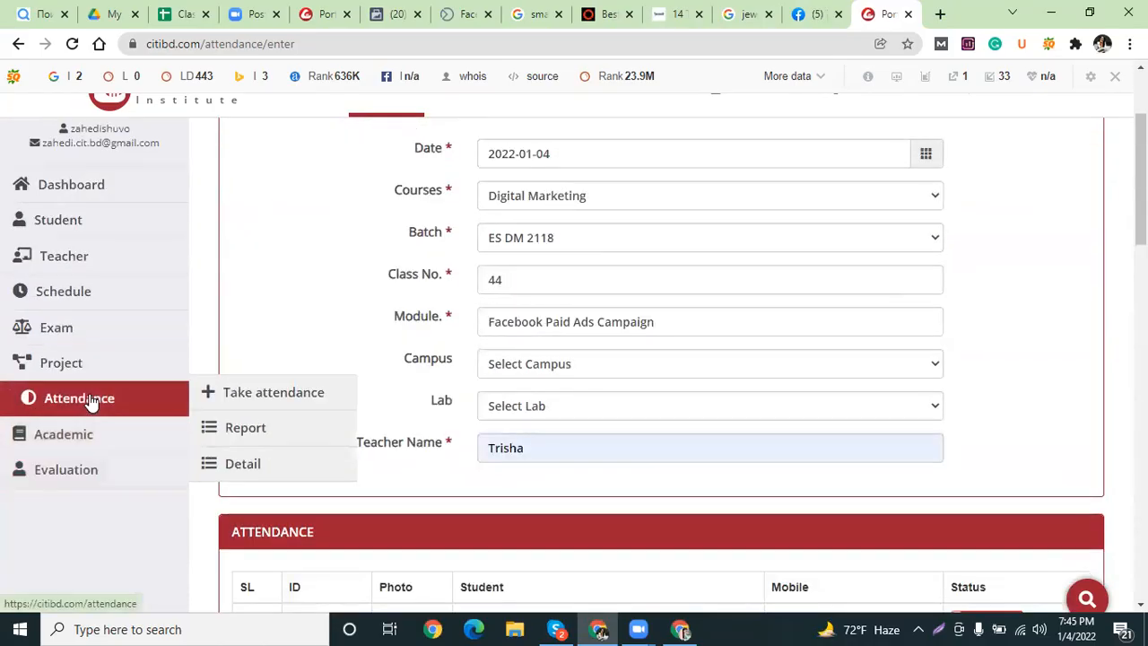
right_click(262, 428)
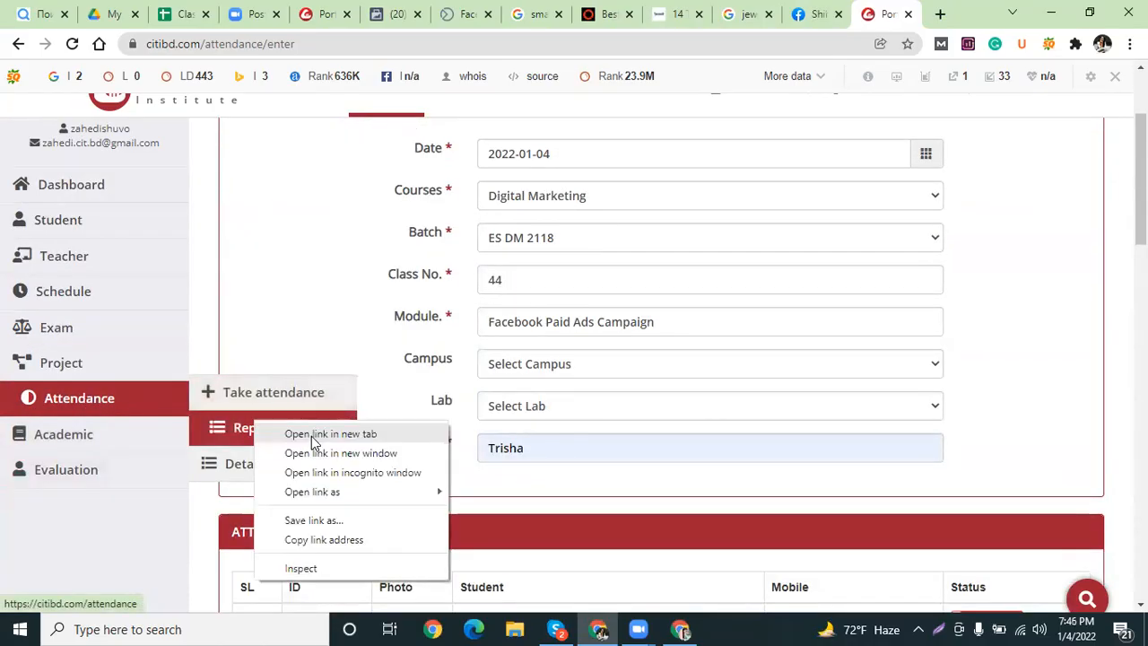
click(314, 434)
click(886, 13)
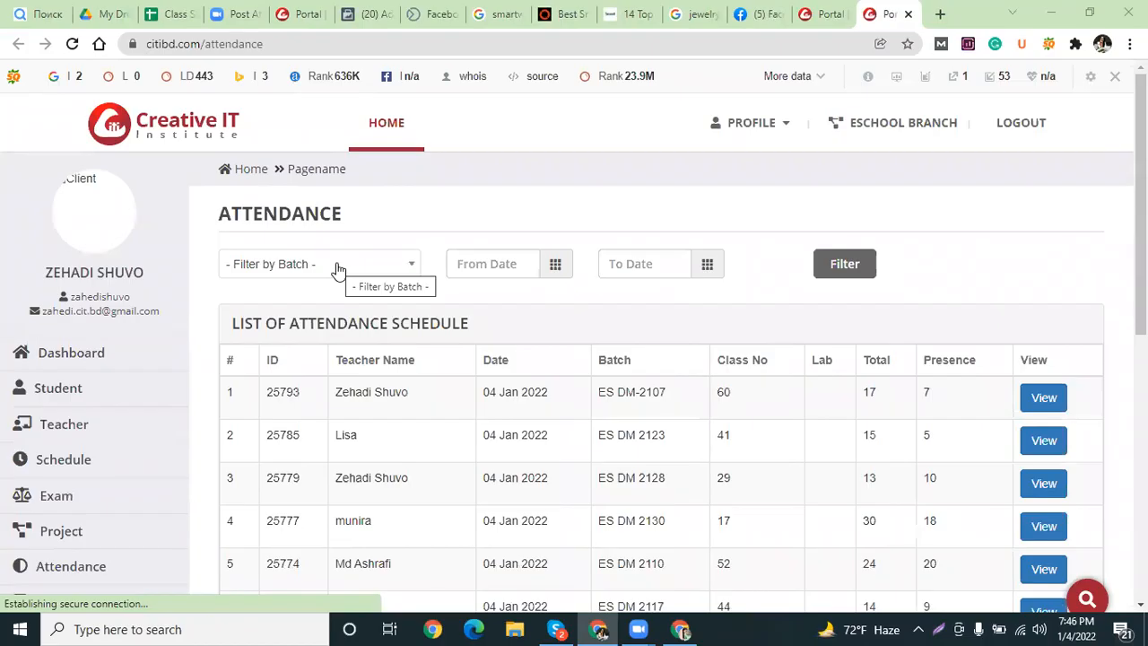
click(333, 267)
text(es)
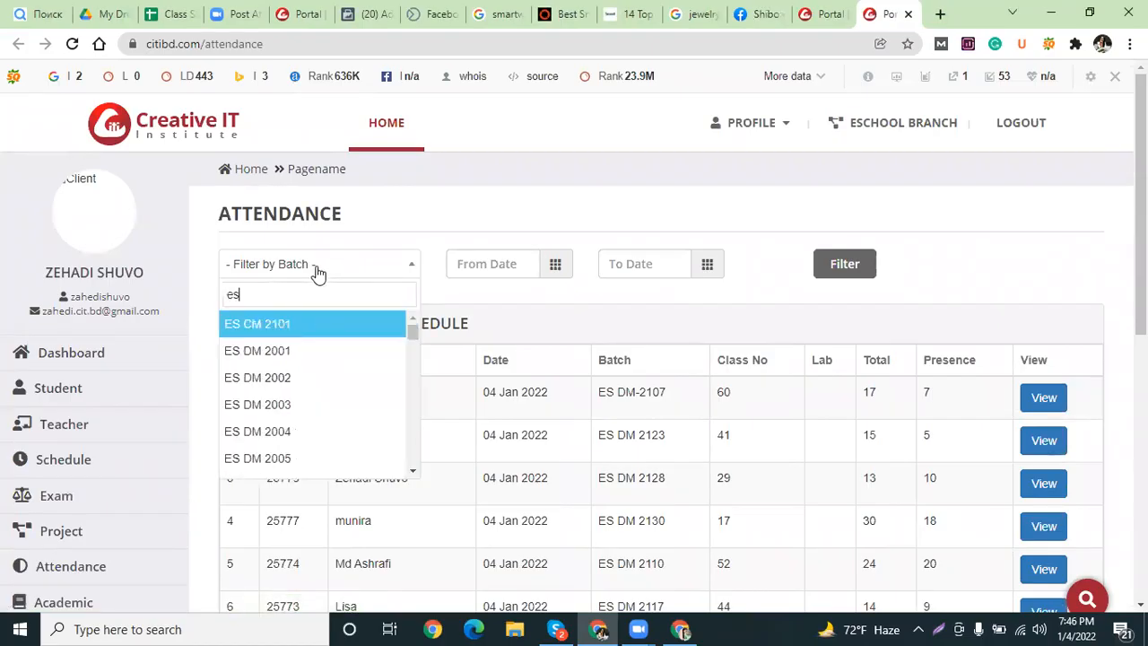
text( dm 2118)
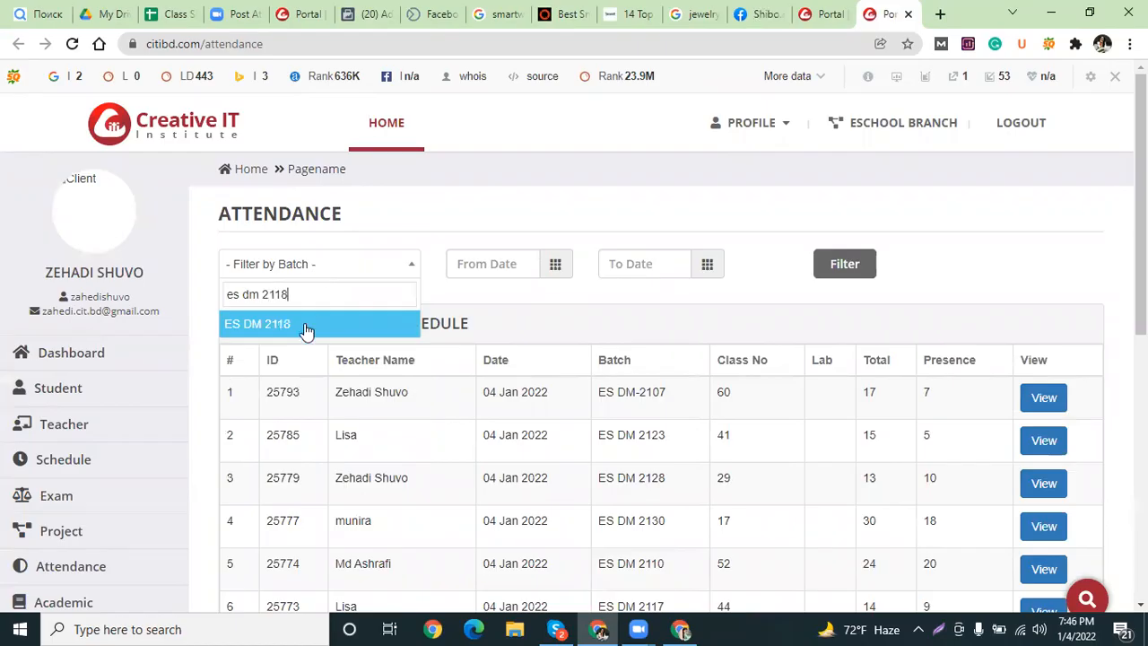
click(307, 324)
click(847, 267)
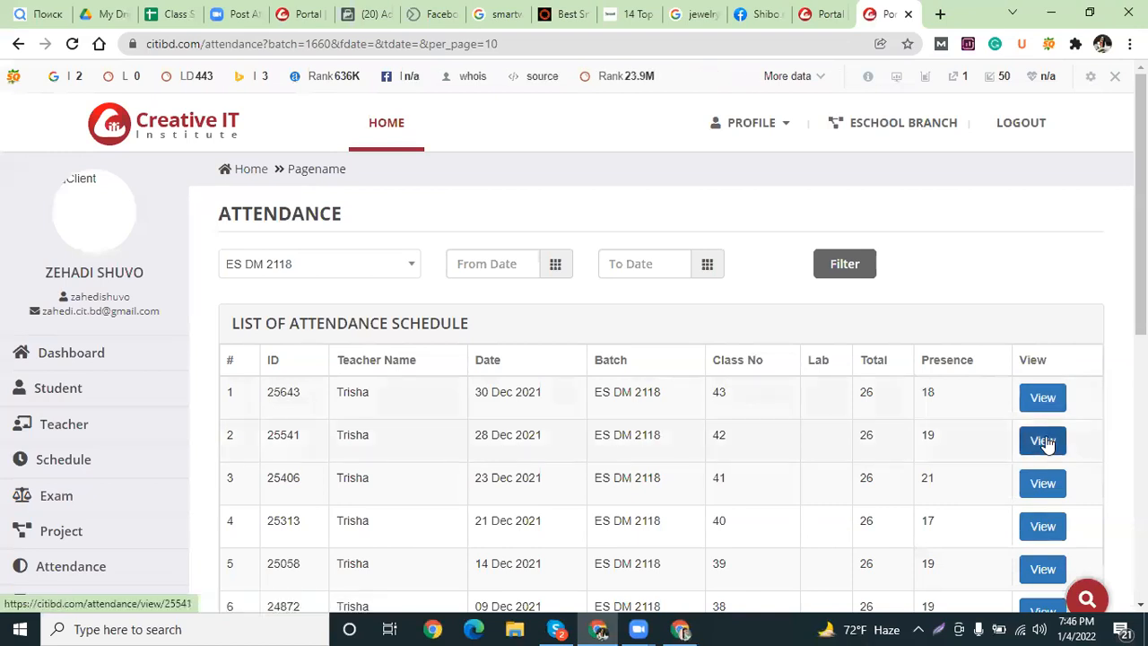
Open the class 42 and class 41 attendance records in new tabs, viewing class 42.
right_click(1045, 444)
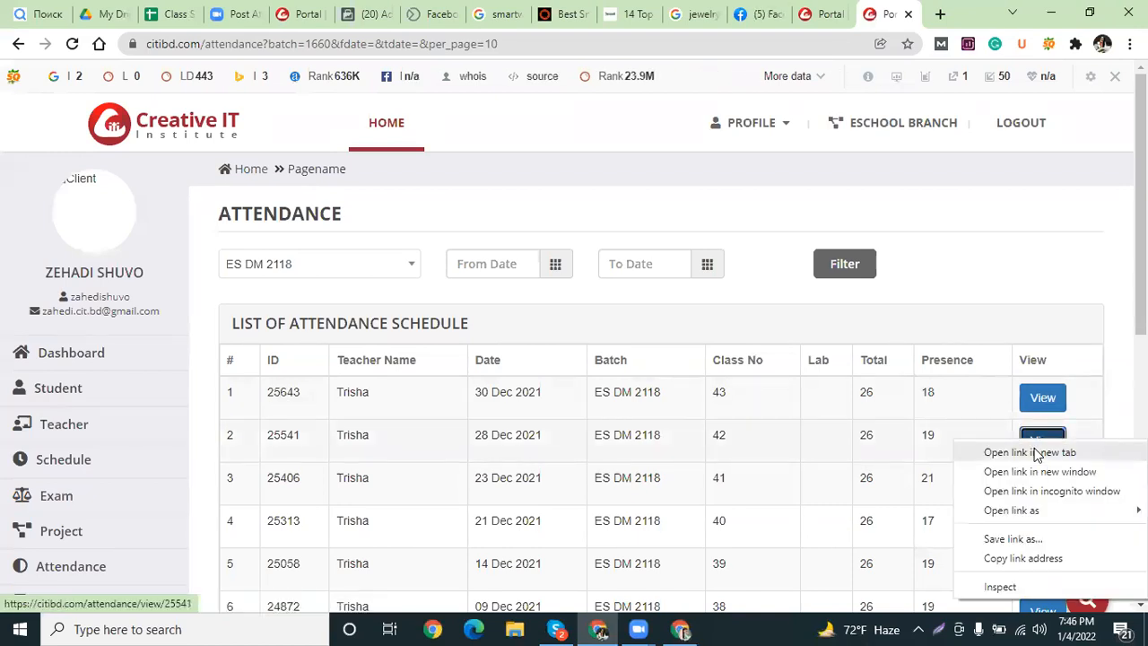
click(1032, 453)
right_click(1041, 491)
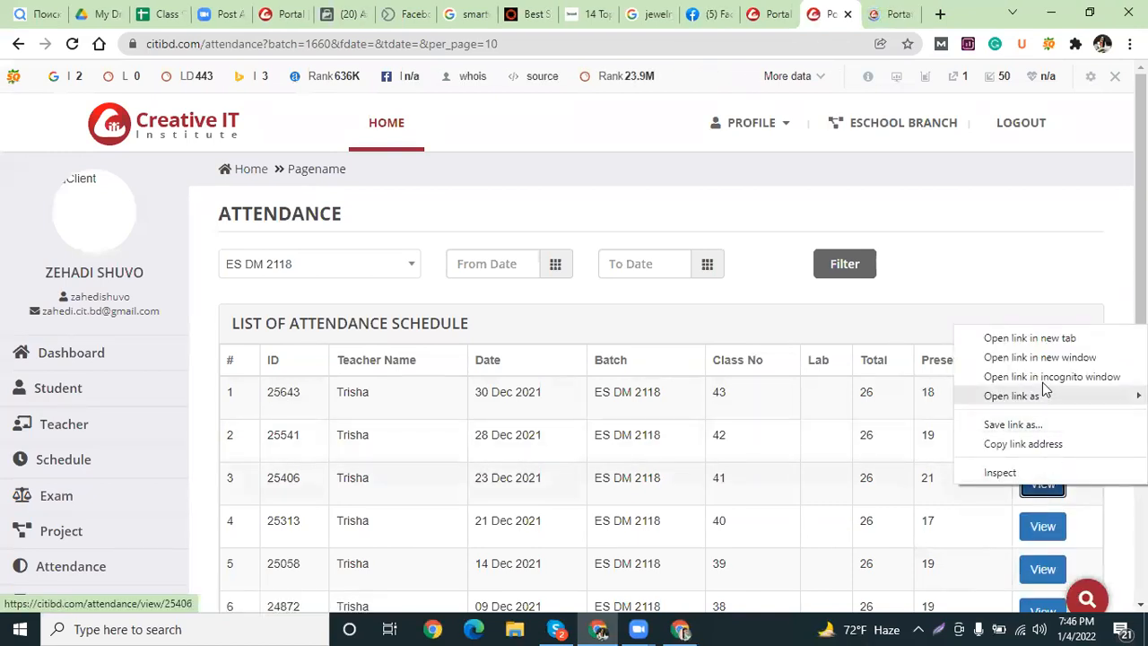
click(1041, 336)
click(825, 11)
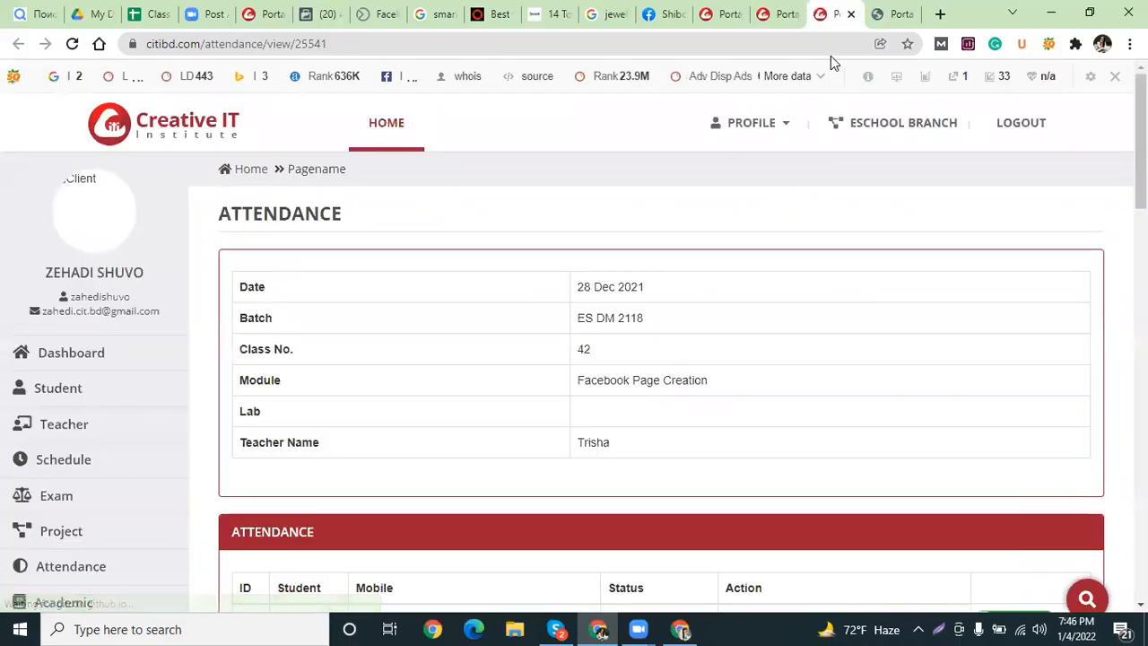
Mark the second student present and submit the class 42 attendance record.
scroll(827, 344, down, 3)
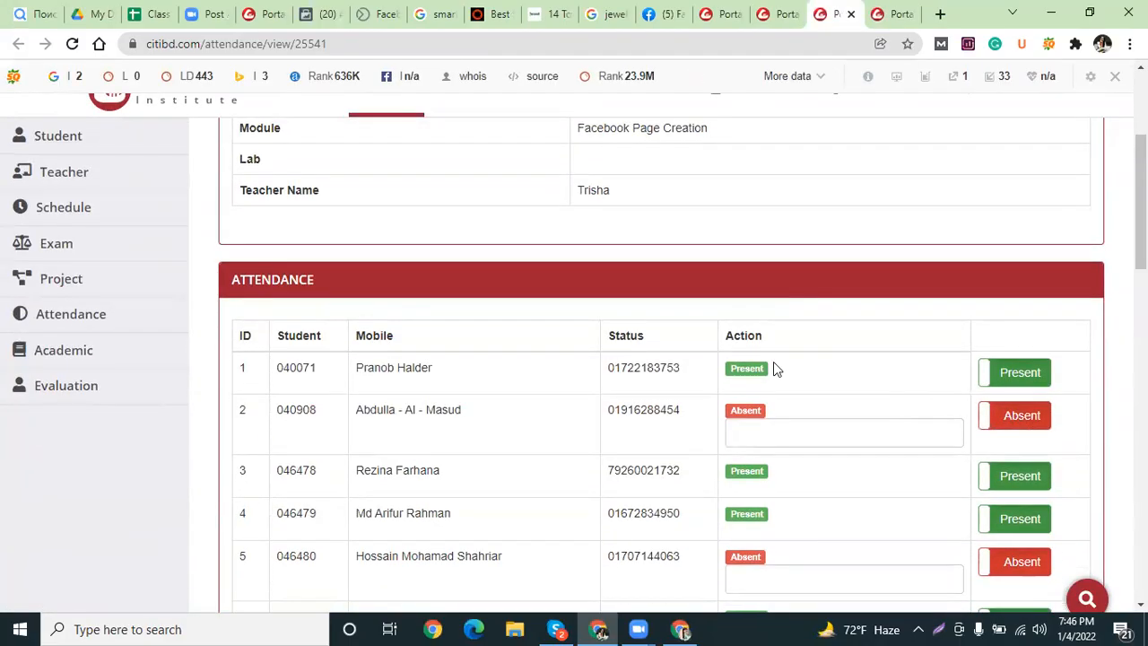
scroll(773, 361, down, 2)
click(1017, 261)
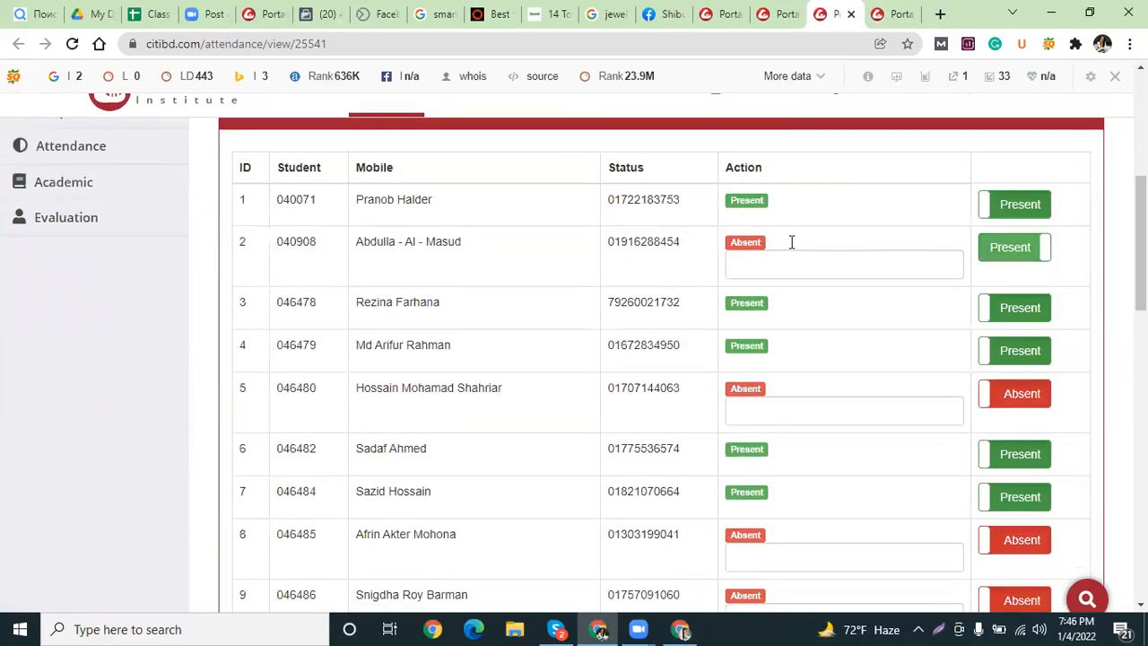
scroll(777, 275, down, 14)
click(672, 289)
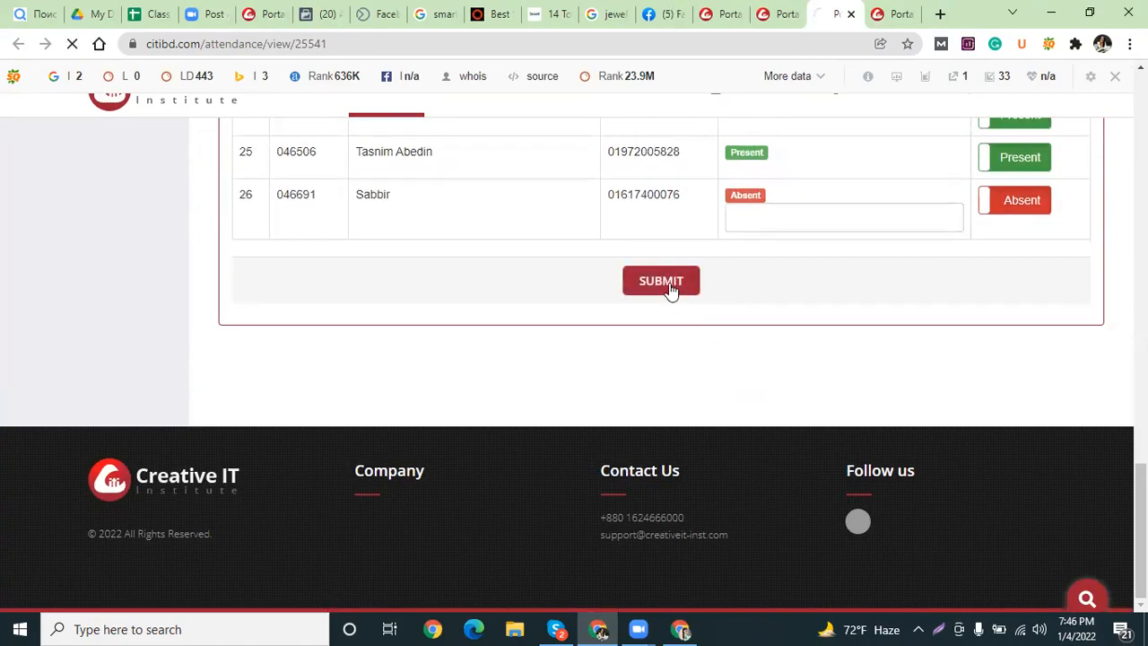
Submit the class 41 attendance record, then return to the class 44 entry form.
key(ctrl+Tab)
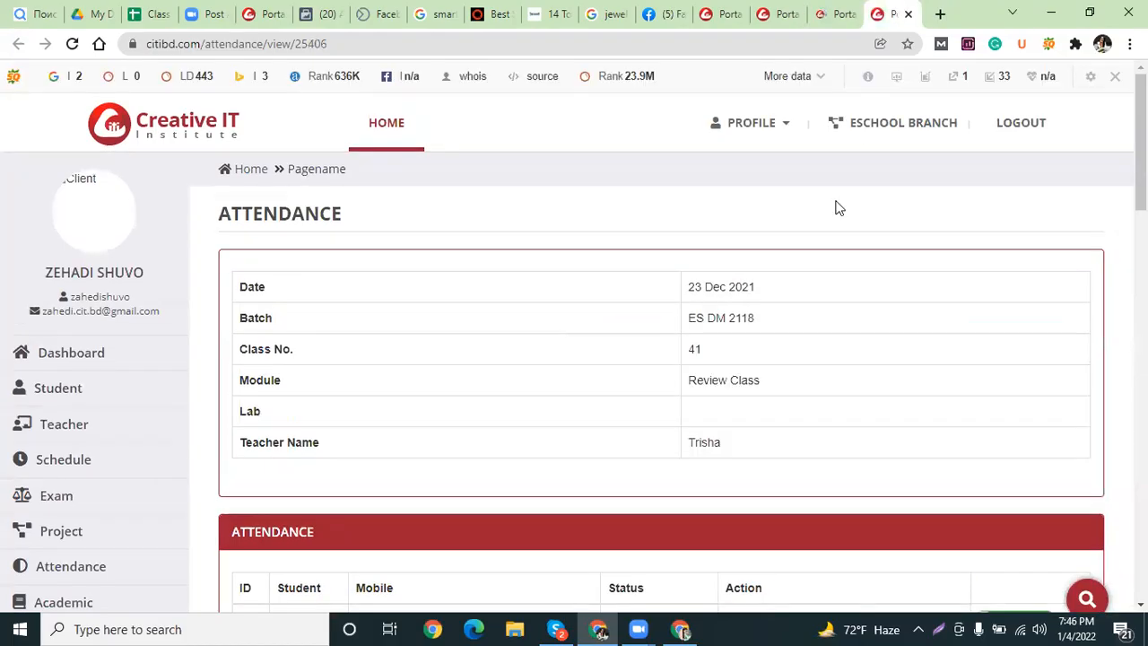
scroll(744, 351, down, 10)
scroll(727, 401, down, 5)
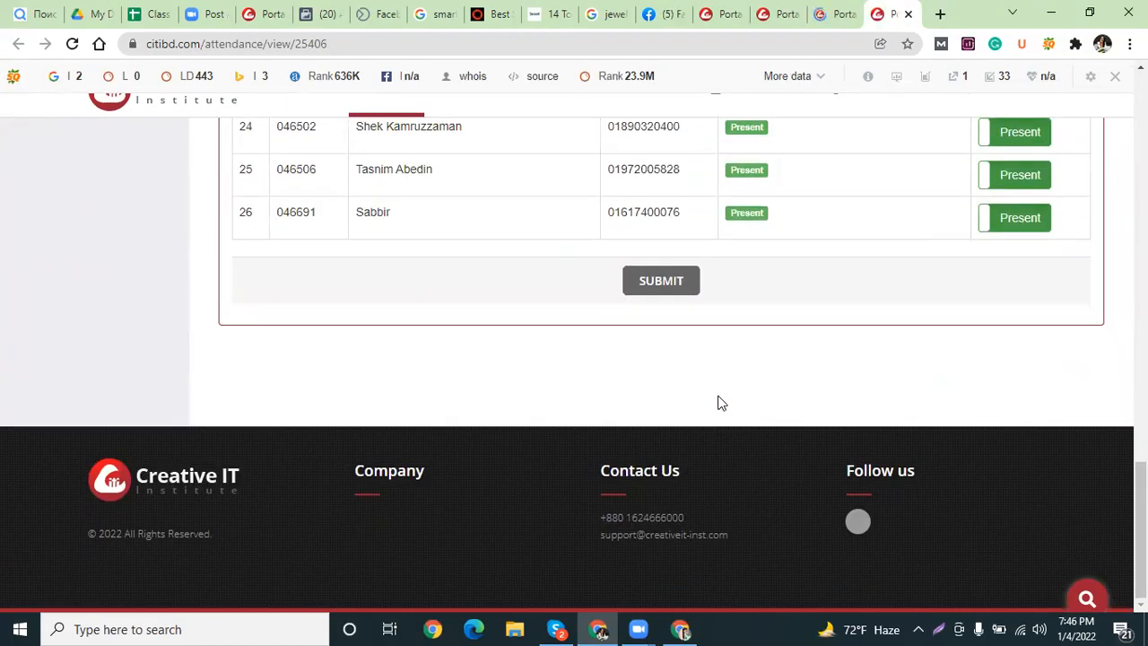
click(668, 278)
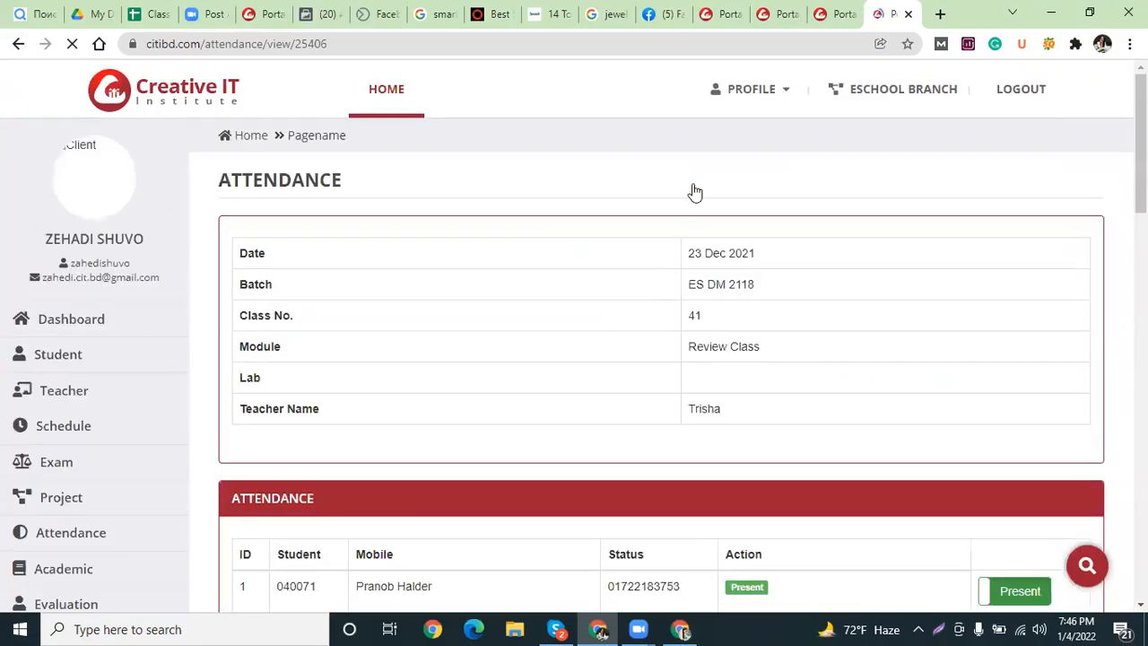
click(767, 11)
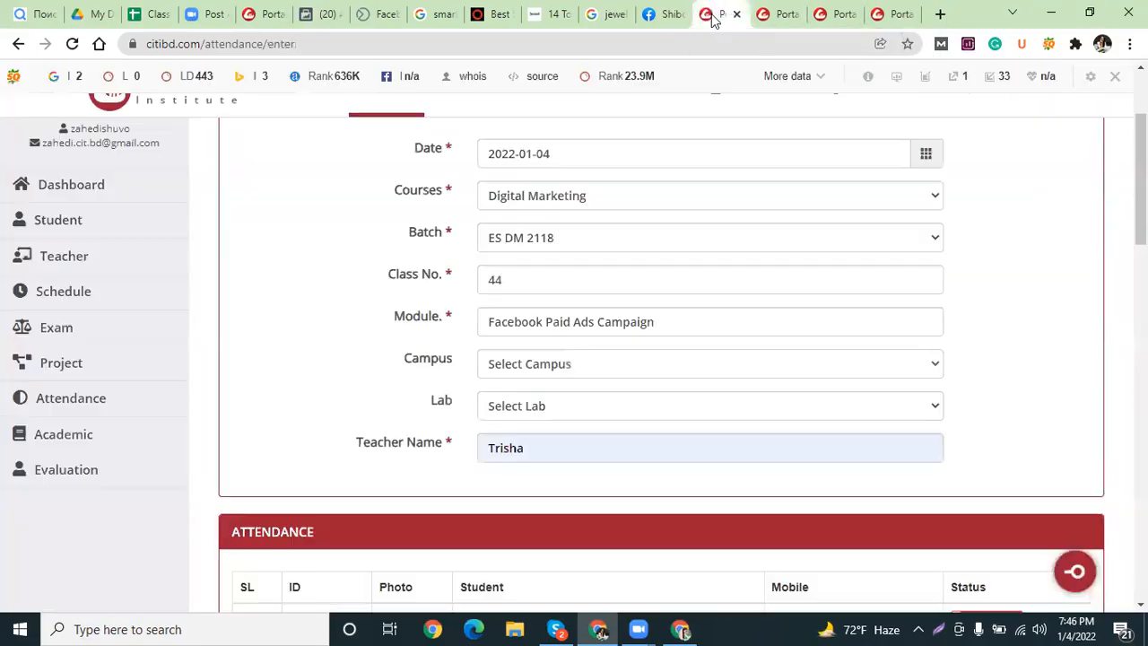
Mark students 26, 3, 4, 5 and 6 as Present.
scroll(694, 222, down, 3)
scroll(777, 310, down, 2)
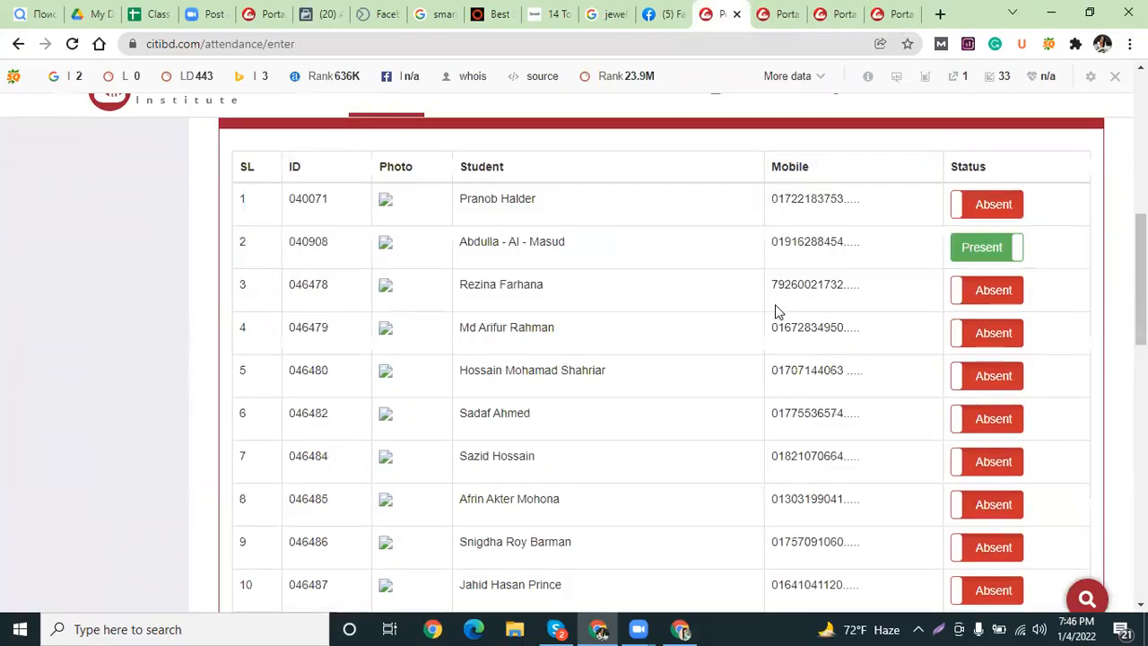
scroll(777, 310, down, 10)
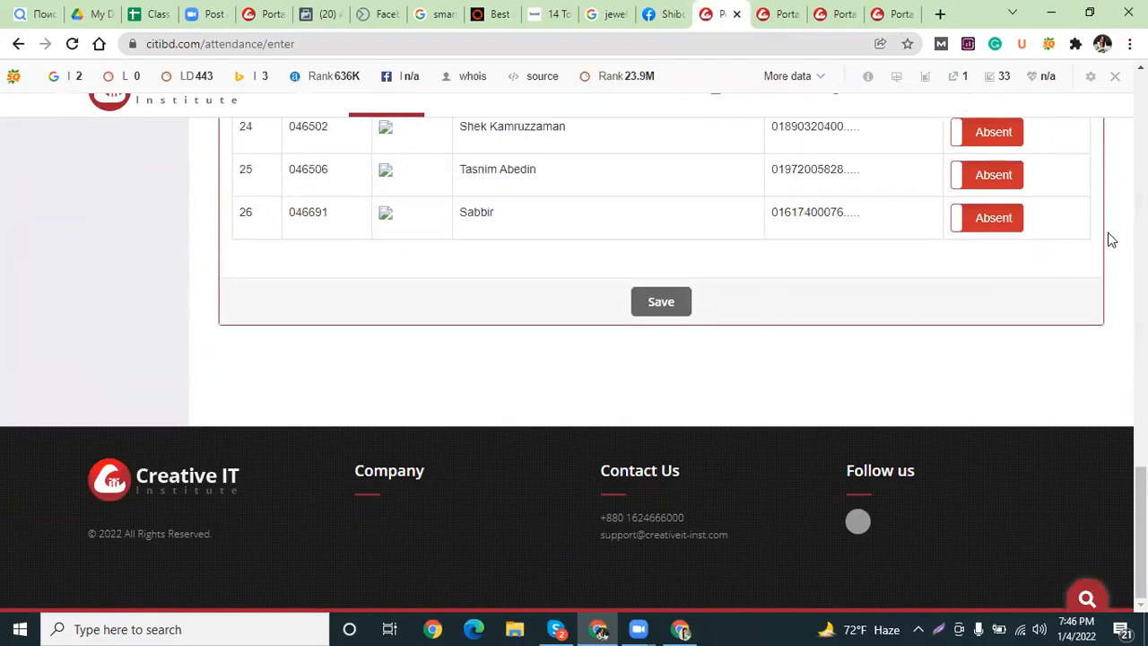
click(969, 223)
scroll(802, 251, up, 10)
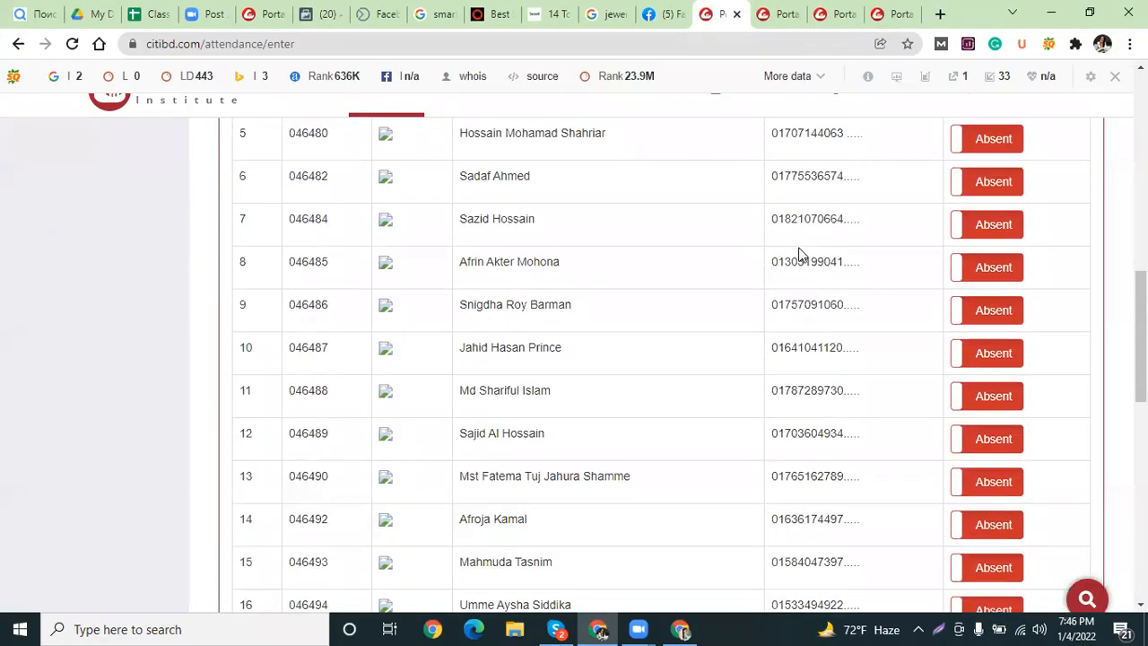
click(973, 327)
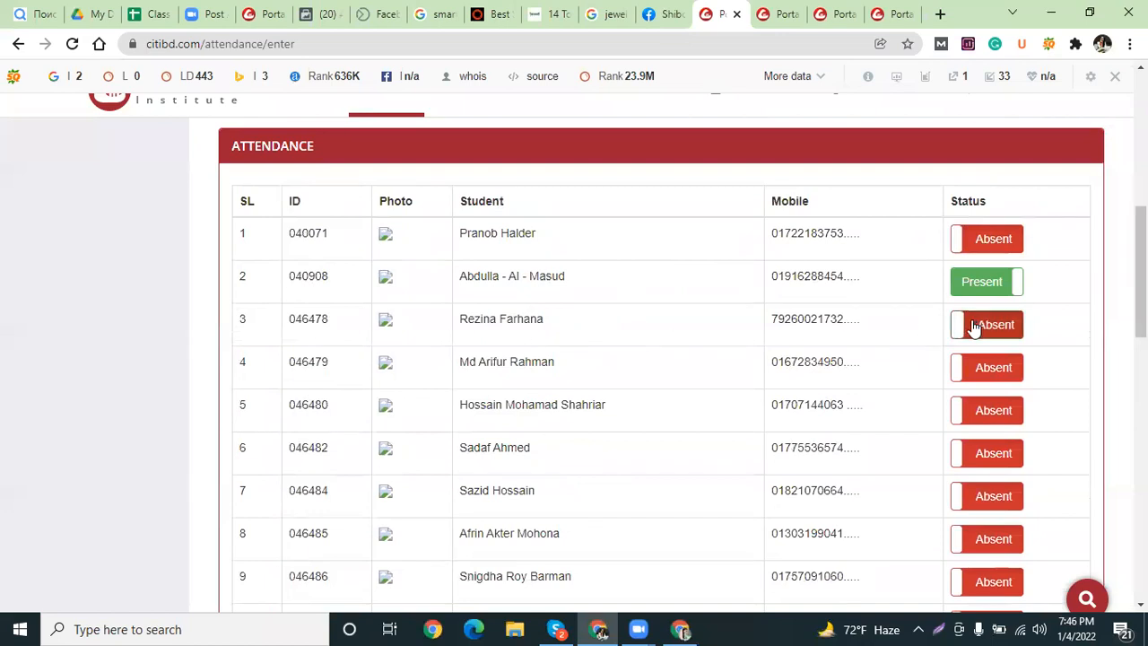
click(984, 366)
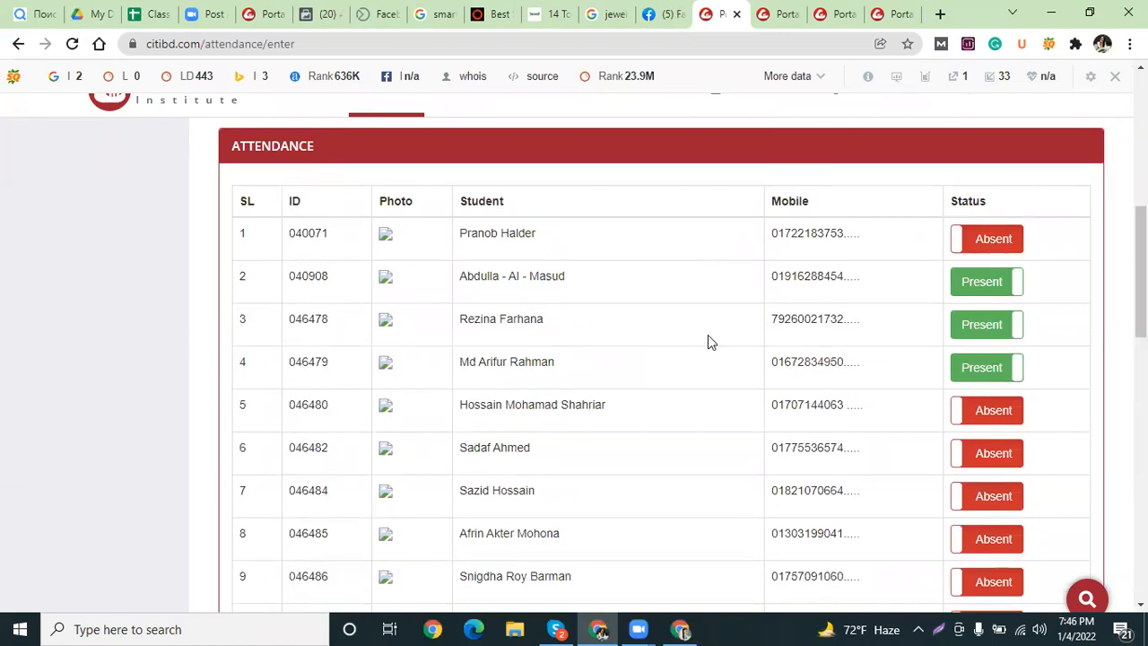
scroll(708, 335, down, 1)
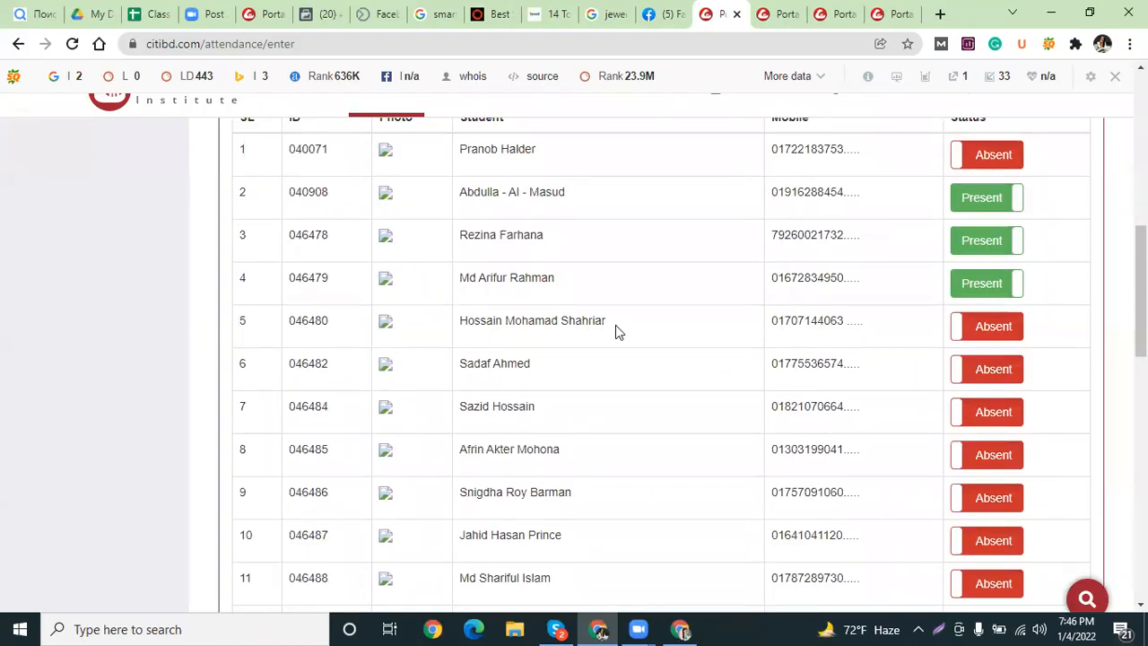
scroll(616, 332, down, 1)
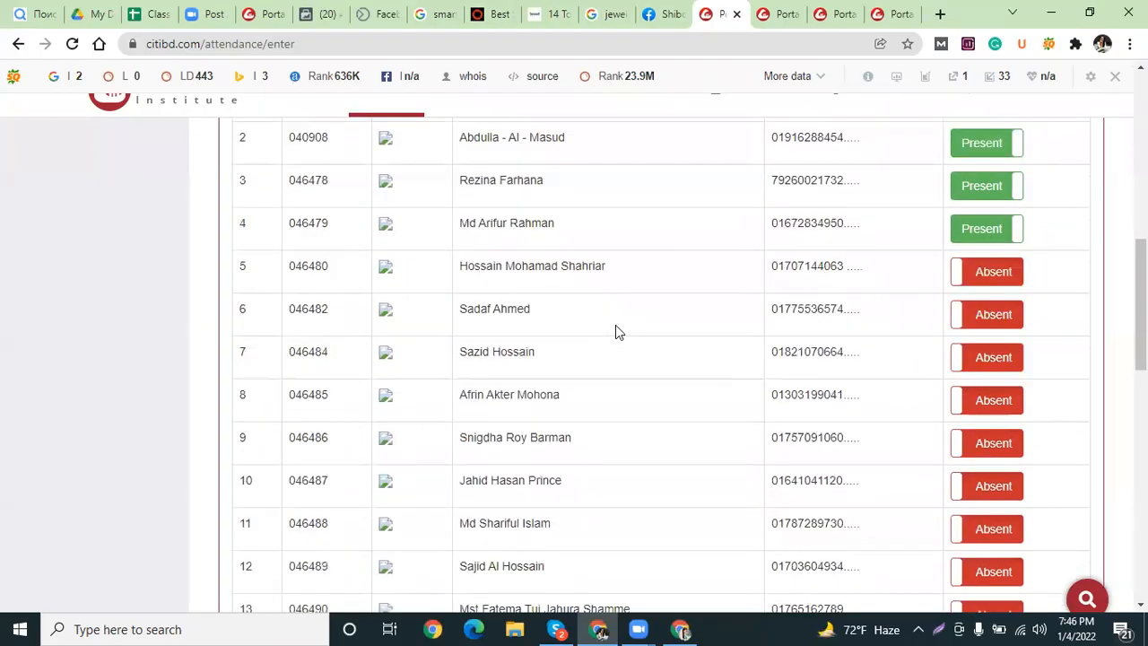
scroll(616, 332, down, 2)
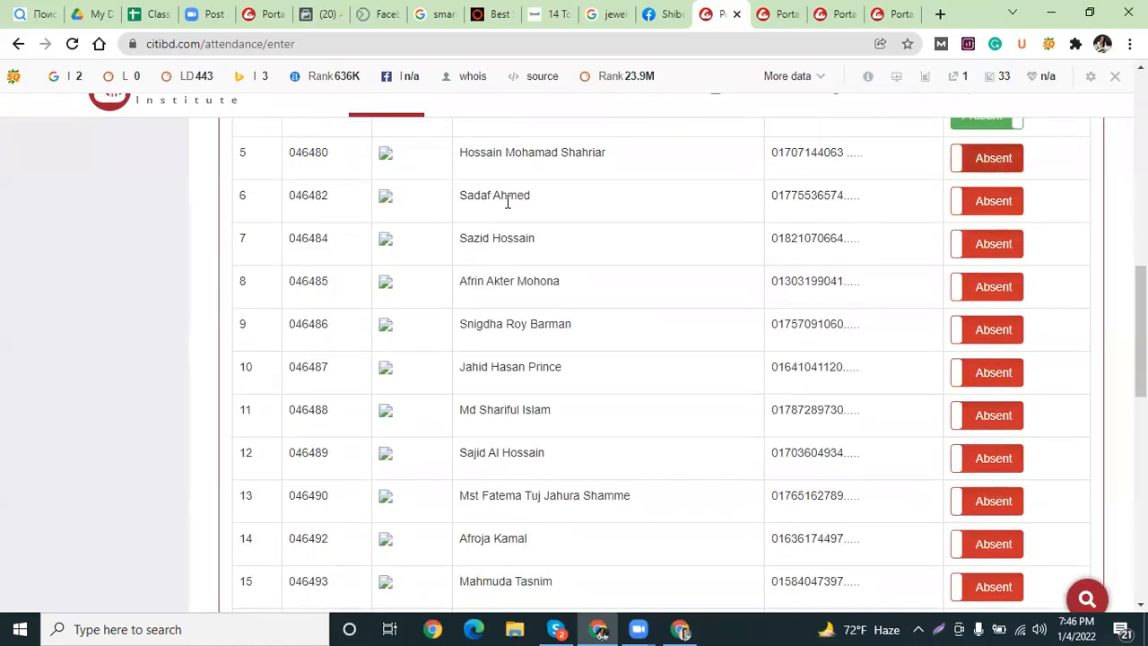
click(967, 159)
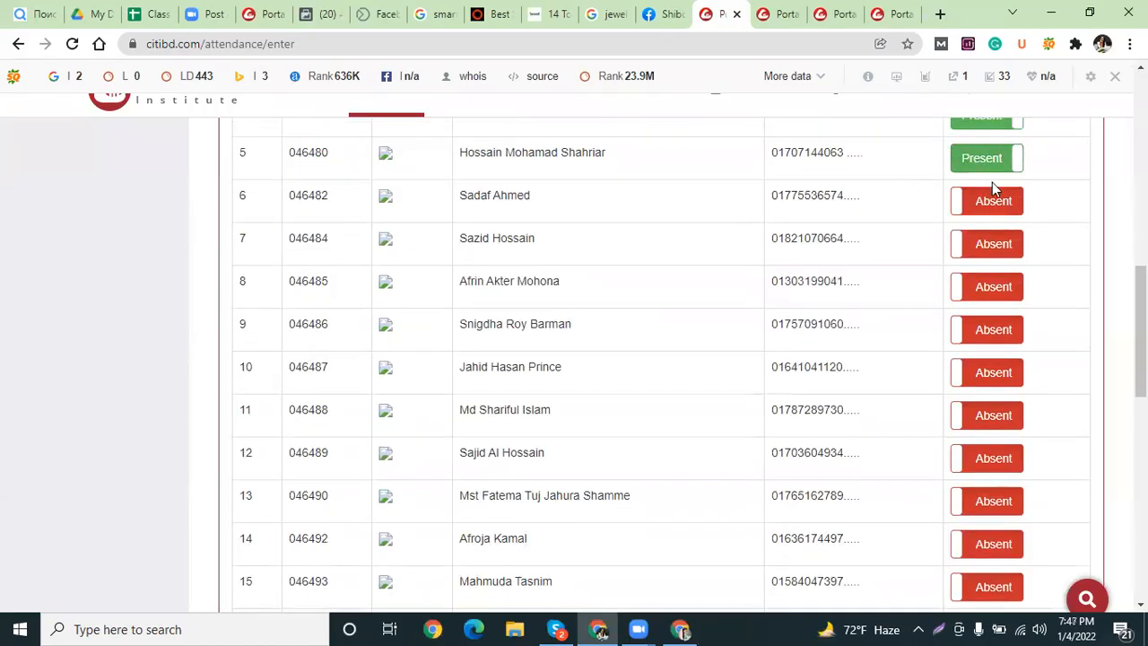
click(1023, 205)
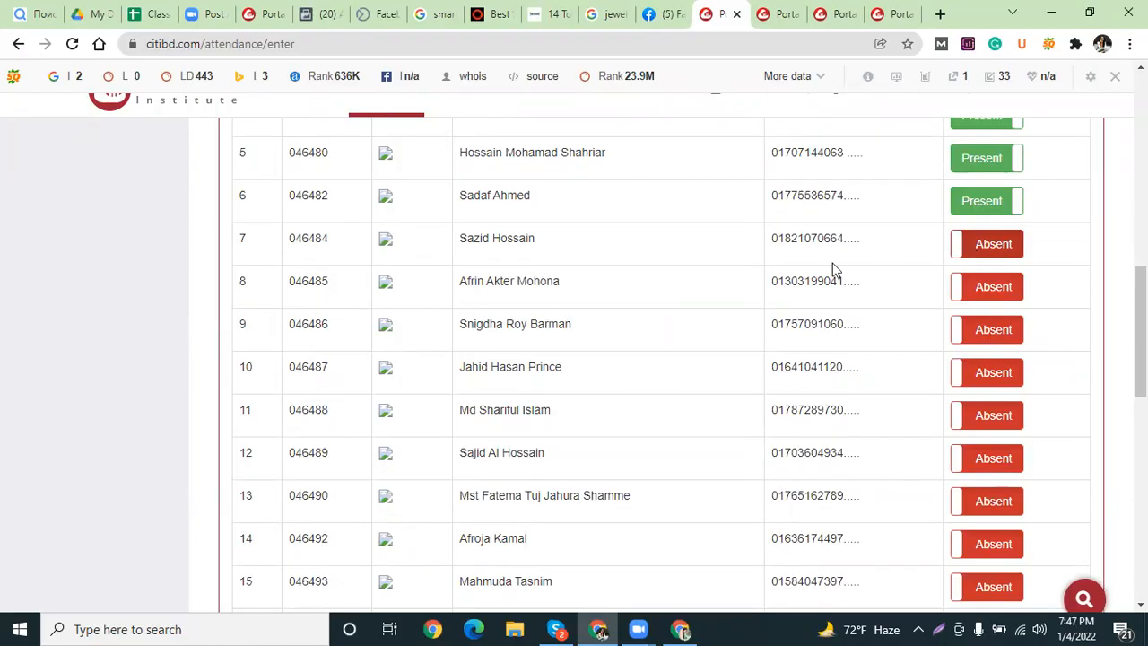
Mark students 11 through 15 as Present.
scroll(681, 238, down, 1)
scroll(681, 238, down, 3)
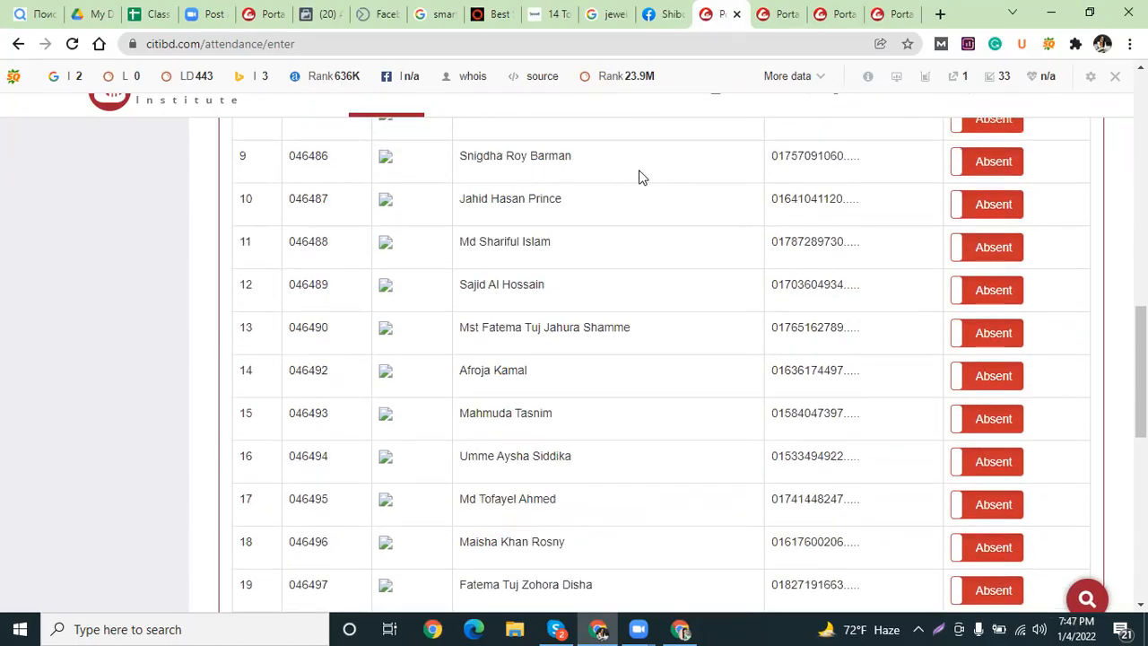
scroll(535, 182, up, 1)
scroll(535, 182, up, 3)
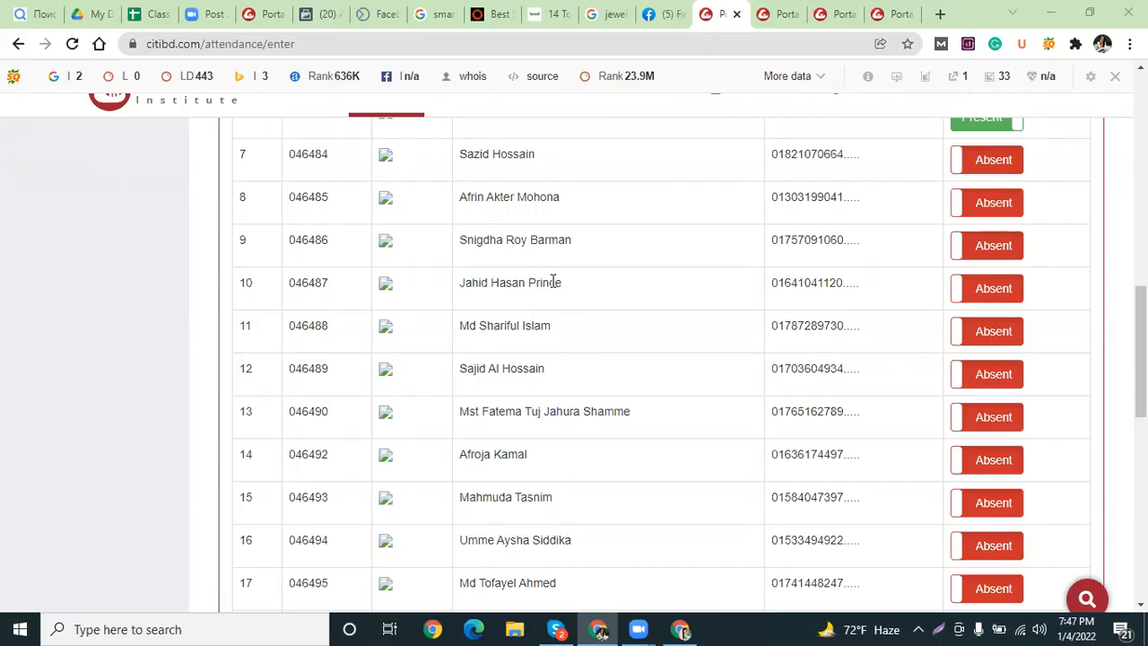
scroll(548, 314, down, 1)
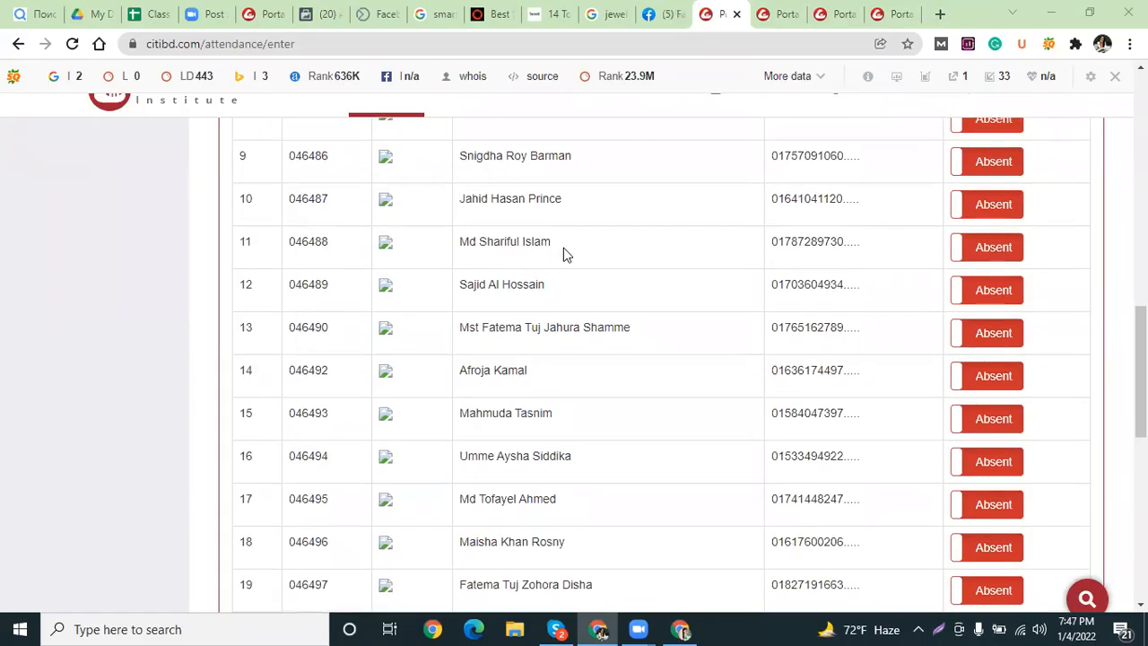
click(997, 249)
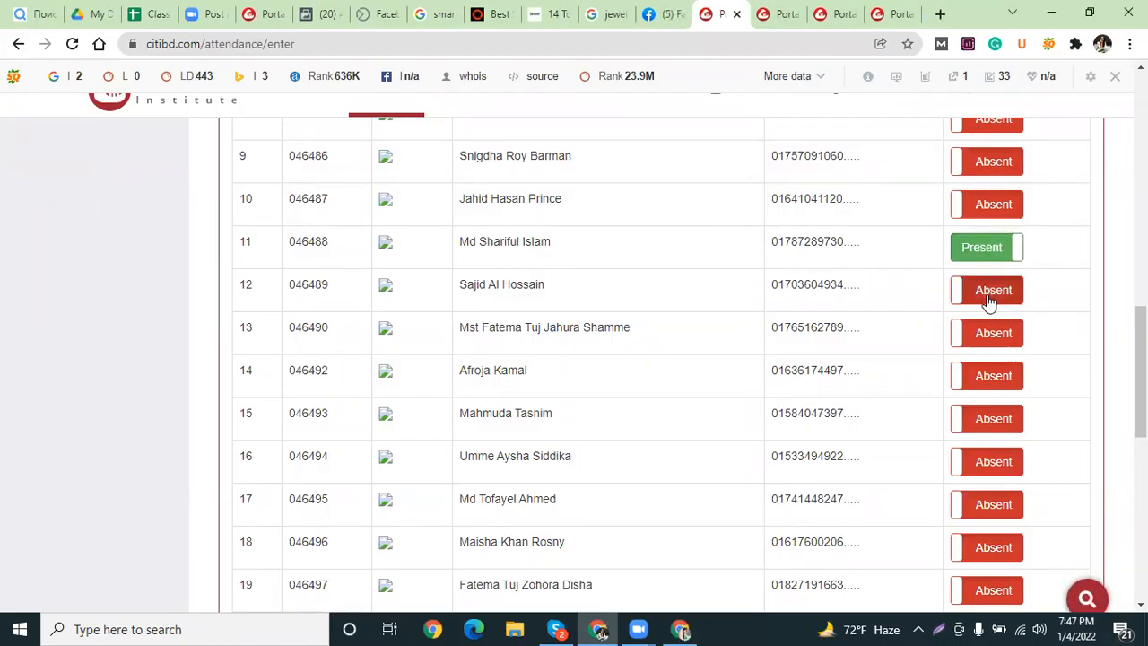
click(990, 295)
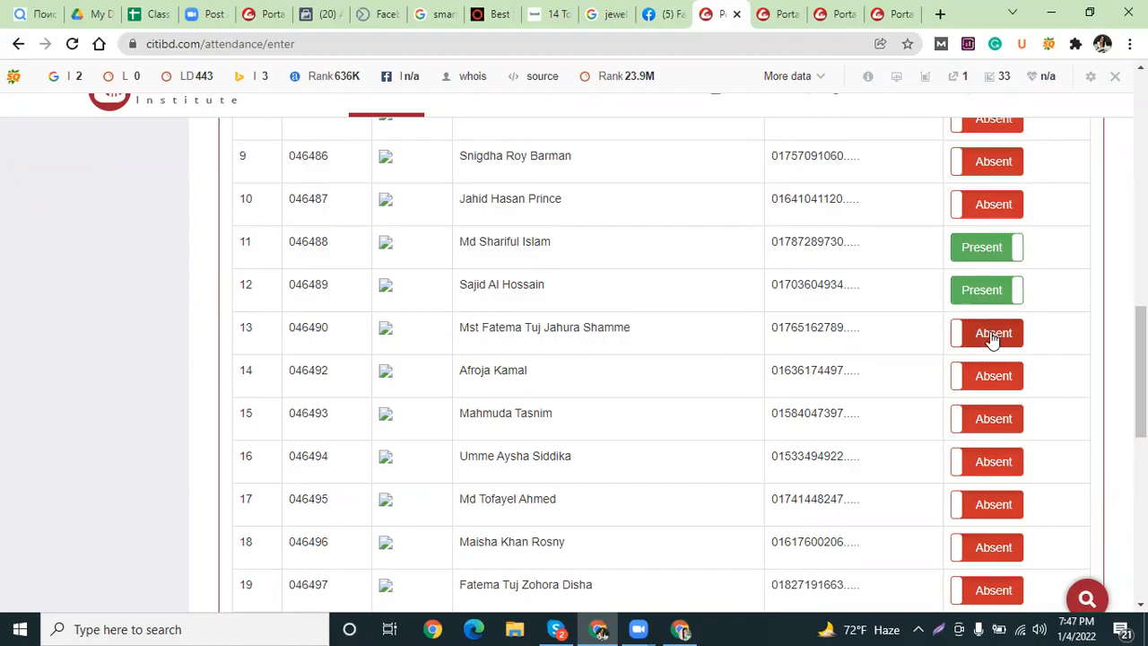
click(993, 338)
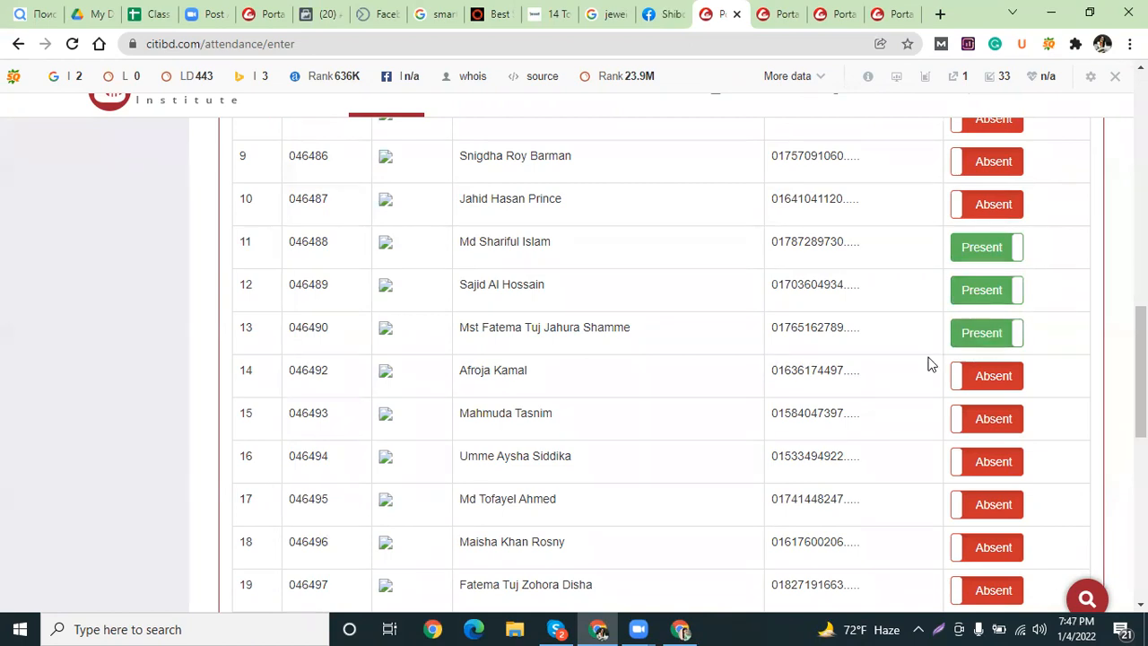
click(971, 375)
click(987, 422)
scroll(726, 370, down, 2)
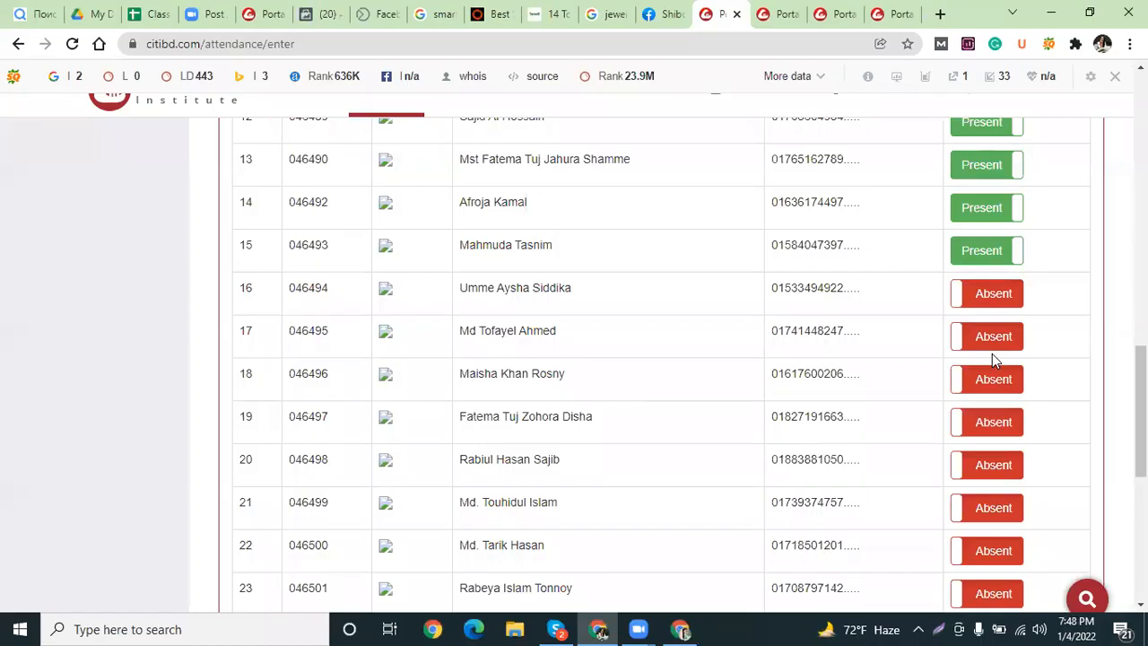
Mark students 18 through 25 as Present.
click(996, 382)
scroll(998, 384, down, 2)
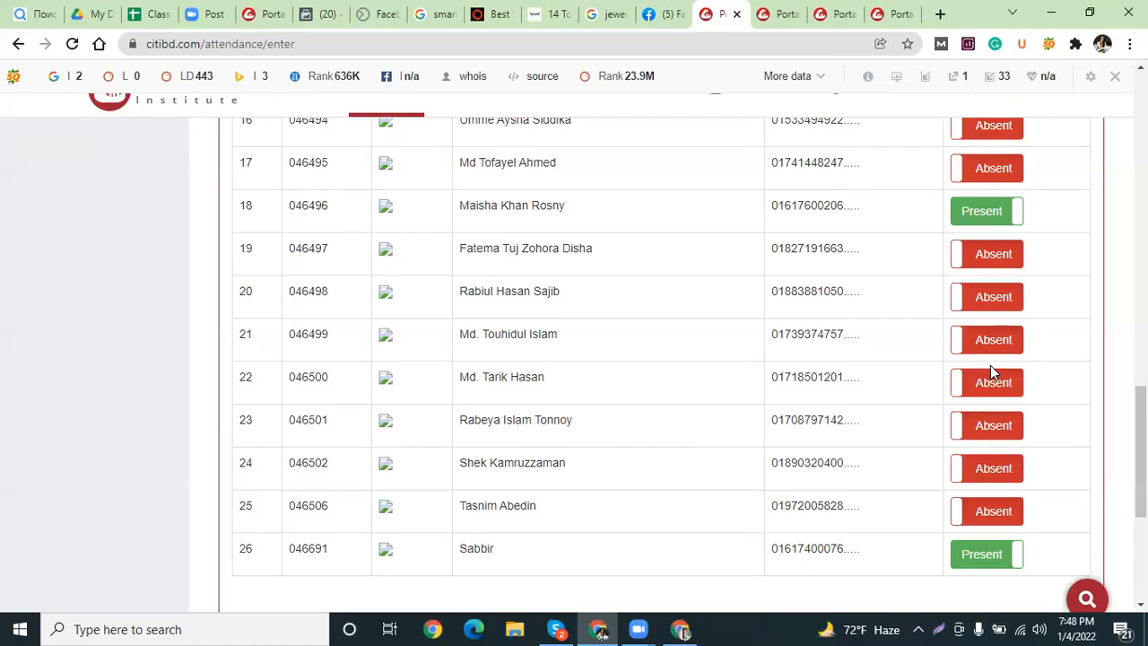
click(1008, 256)
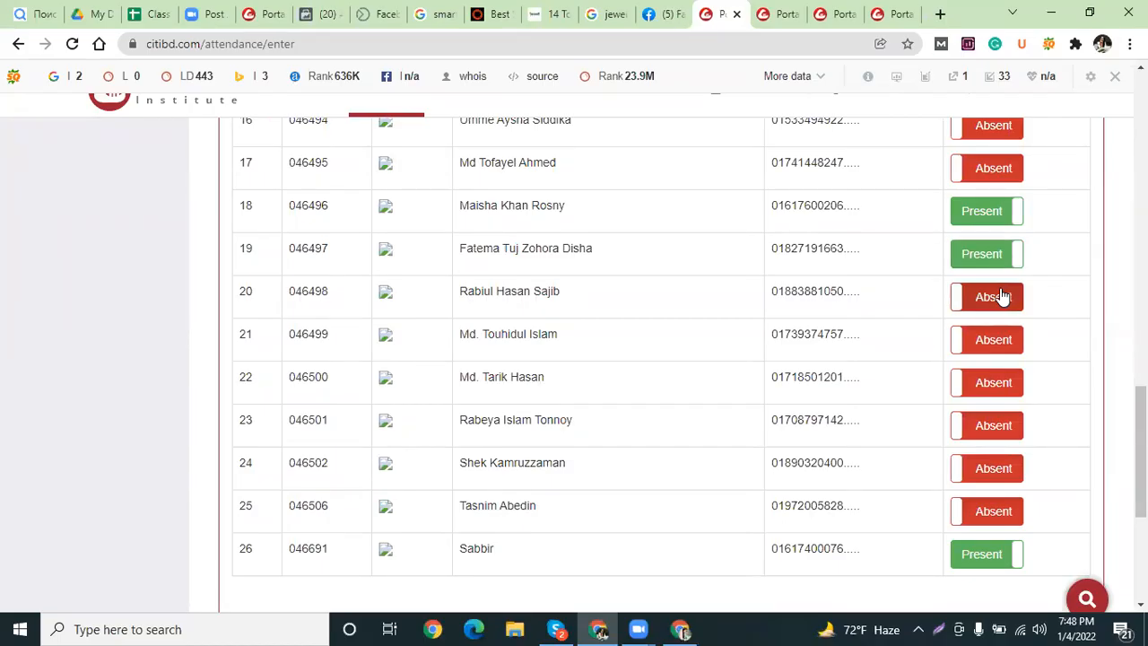
click(1002, 298)
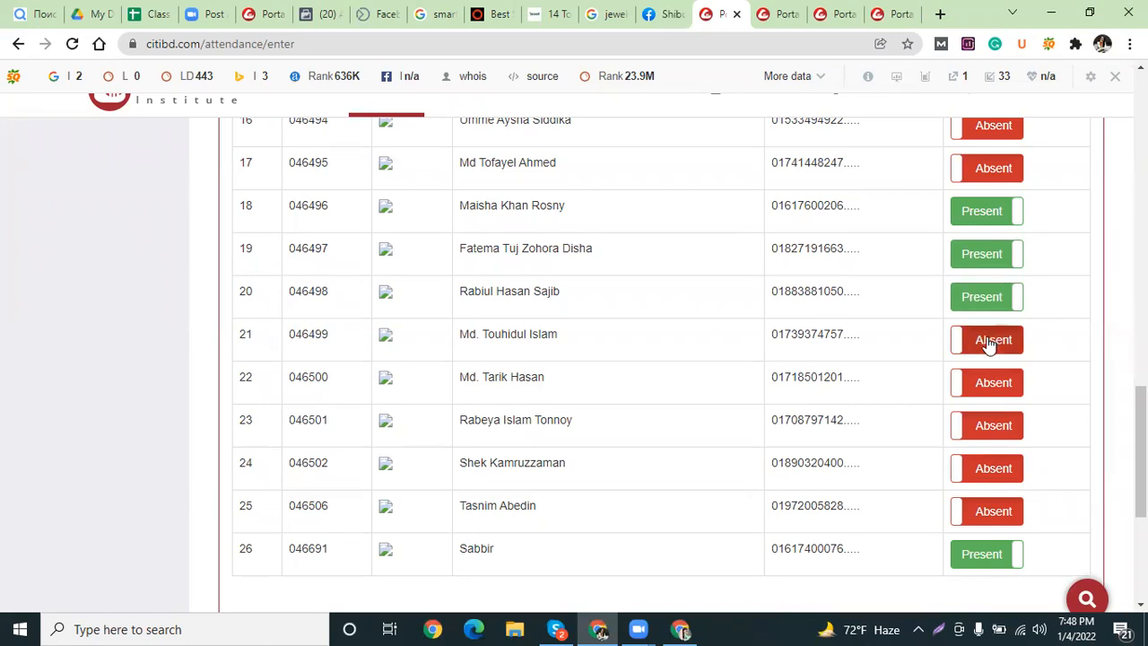
click(991, 342)
click(995, 383)
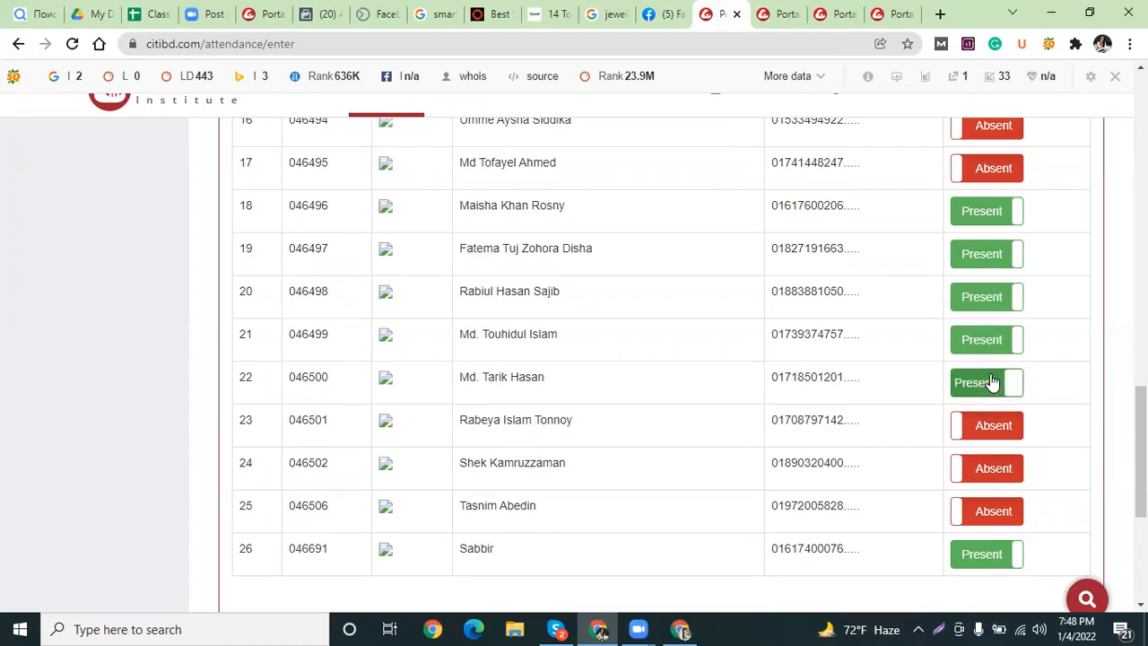
scroll(996, 382, down, 1)
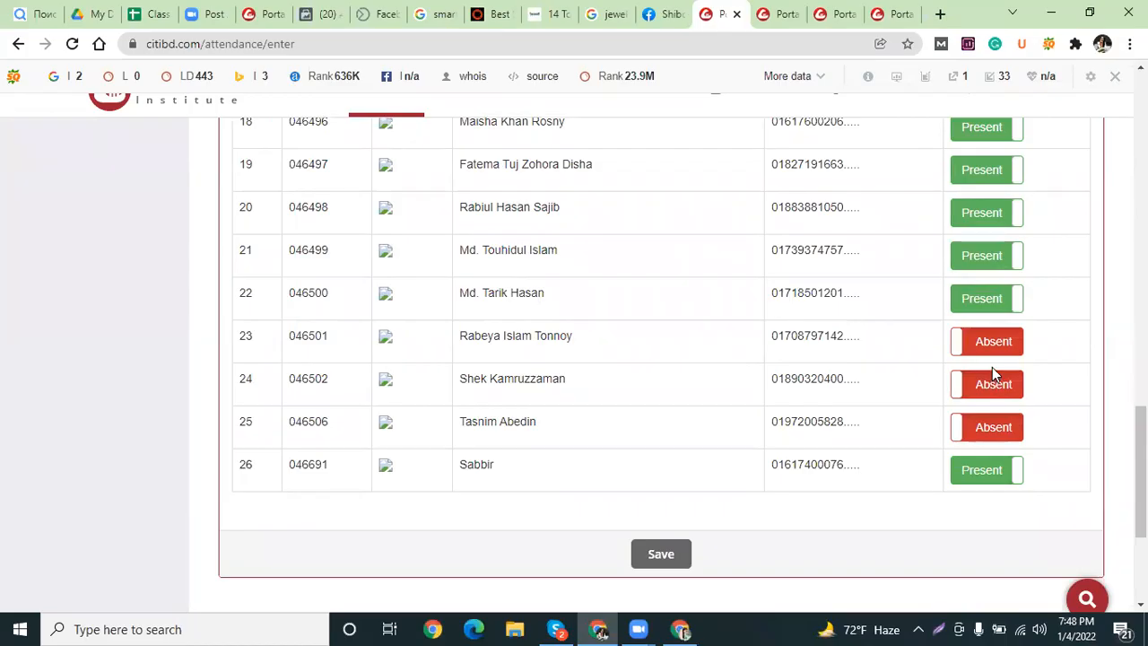
click(990, 344)
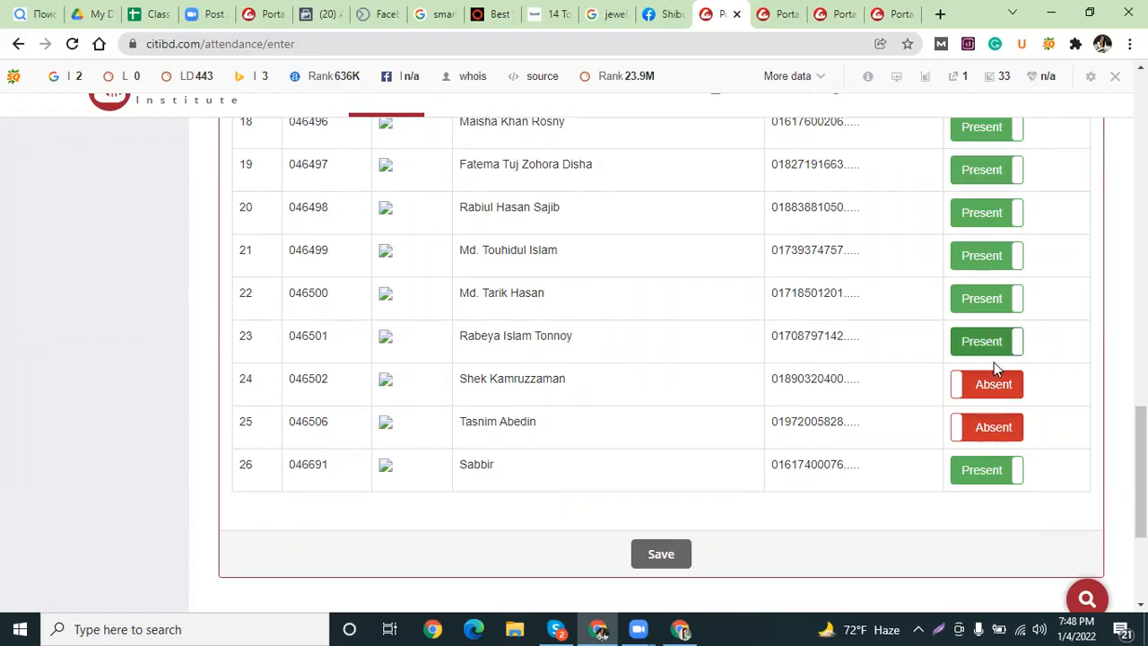
click(990, 388)
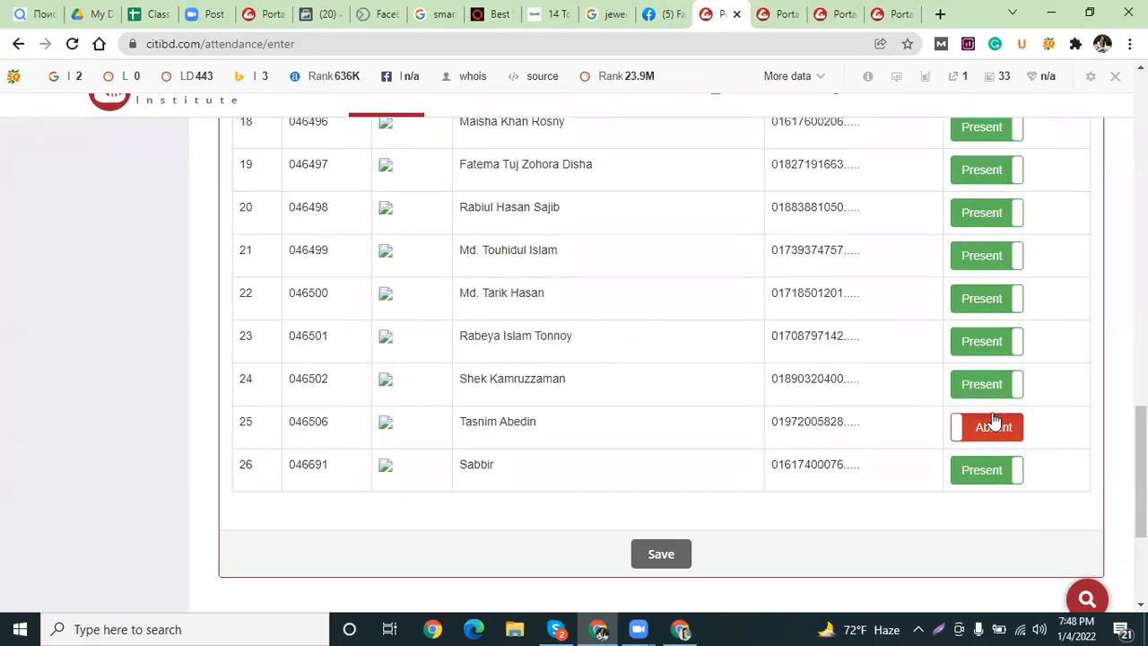
click(988, 428)
scroll(978, 413, up, 7)
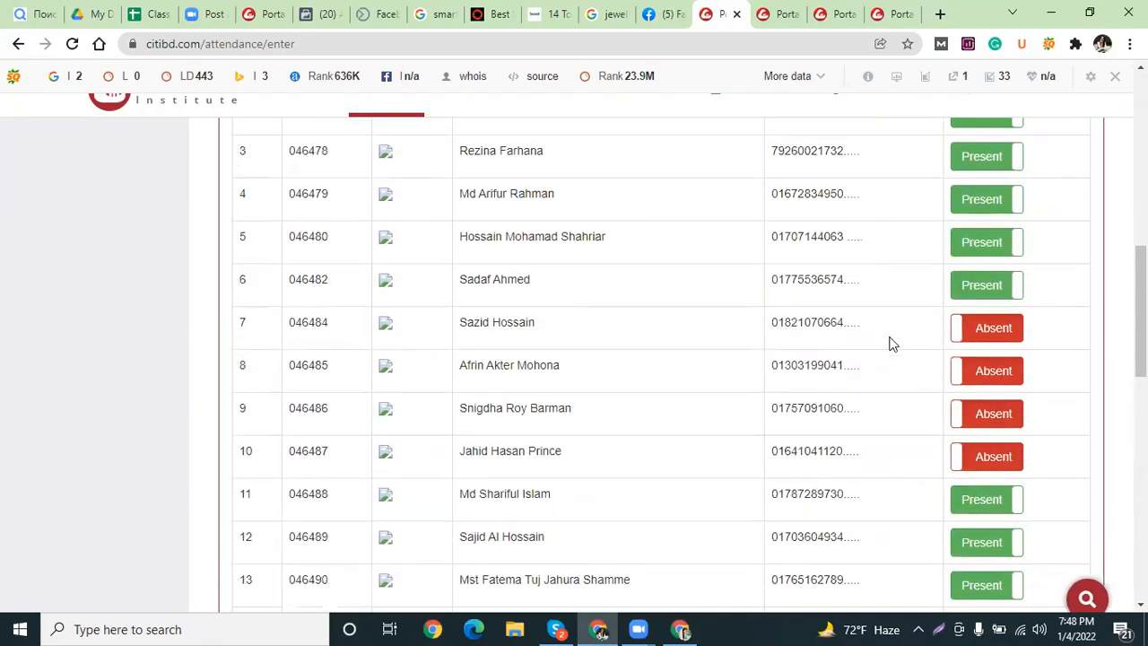
Switch student 7 to Present and save the ES DM 2118 class attendance sheet.
click(982, 329)
scroll(978, 334, down, 1)
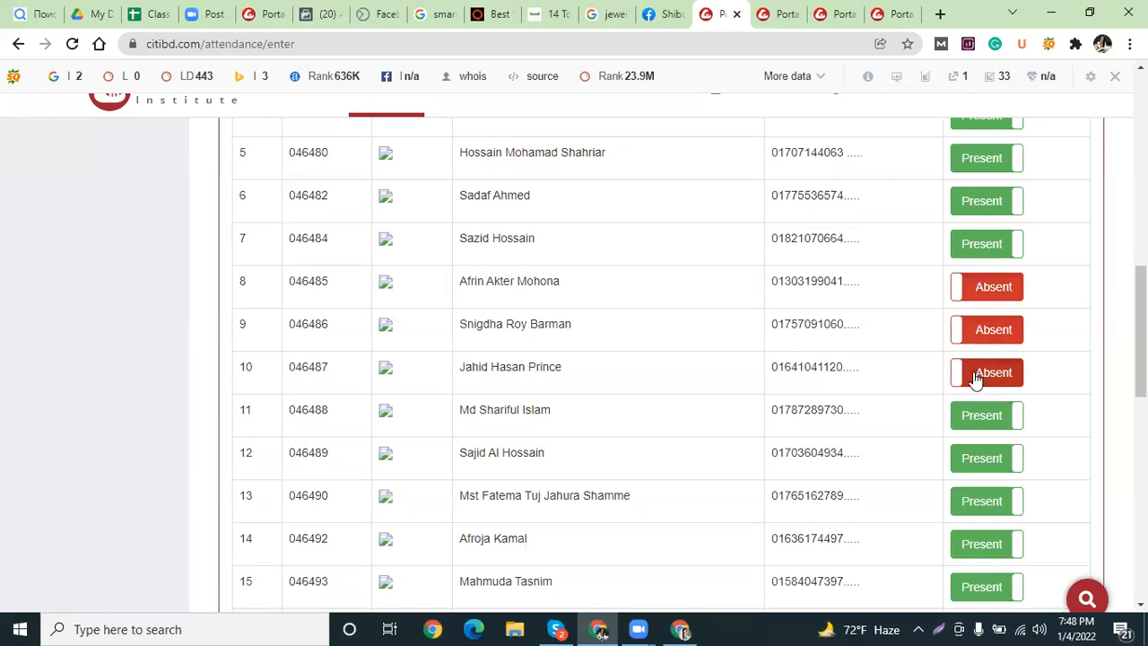
scroll(975, 372, down, 4)
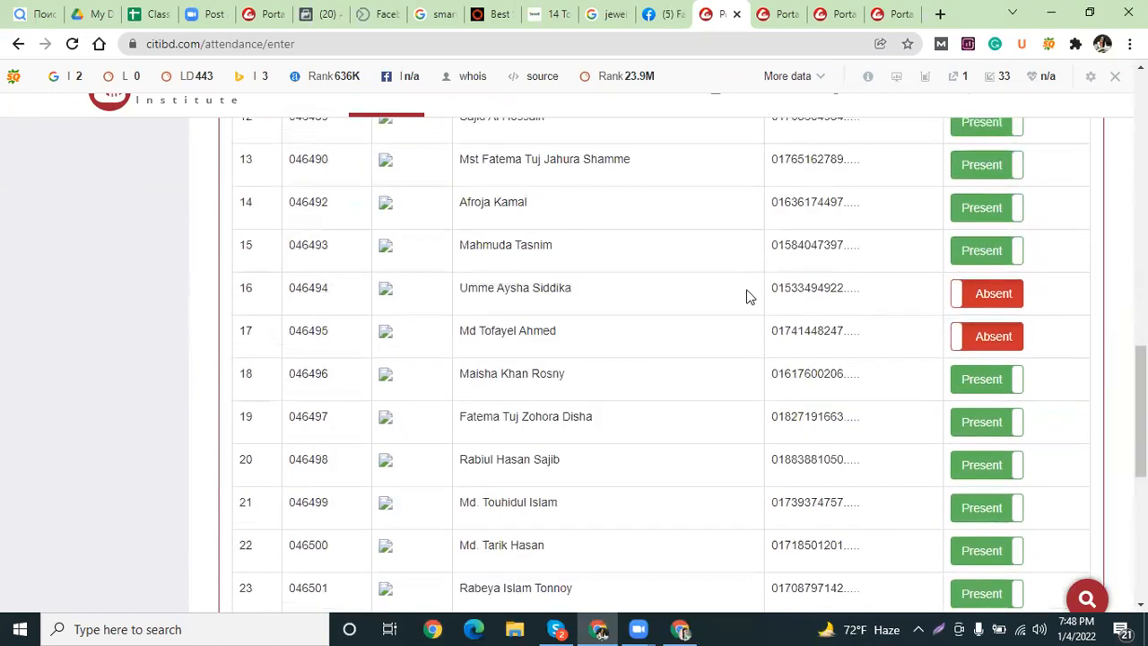
scroll(808, 333, down, 4)
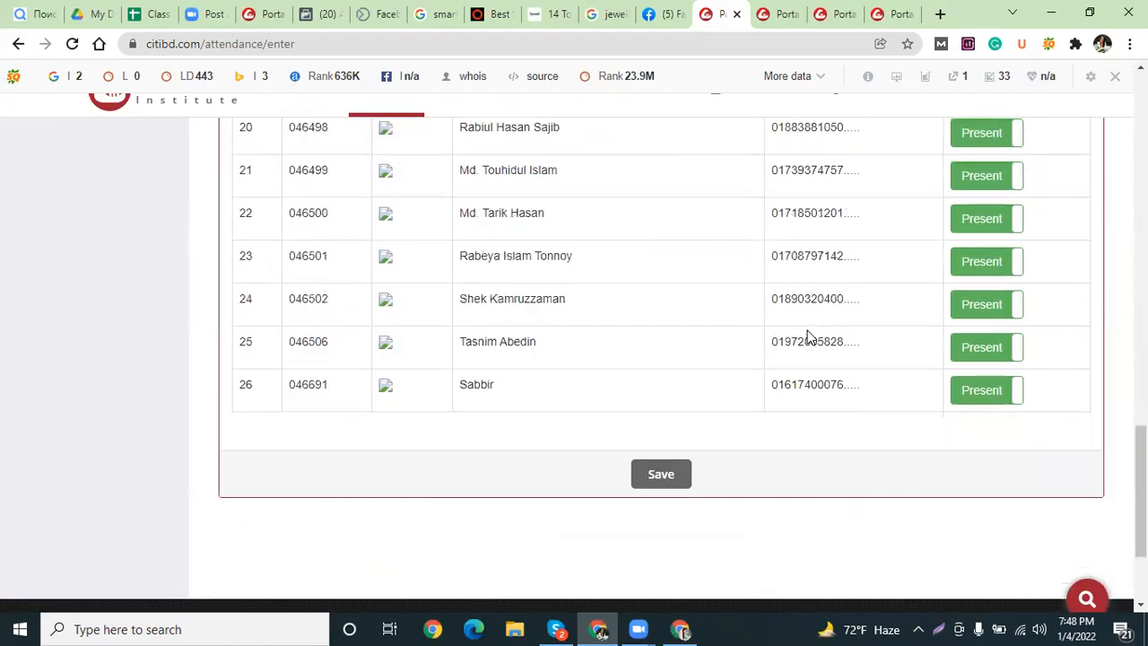
scroll(808, 337, up, 2)
scroll(808, 336, up, 9)
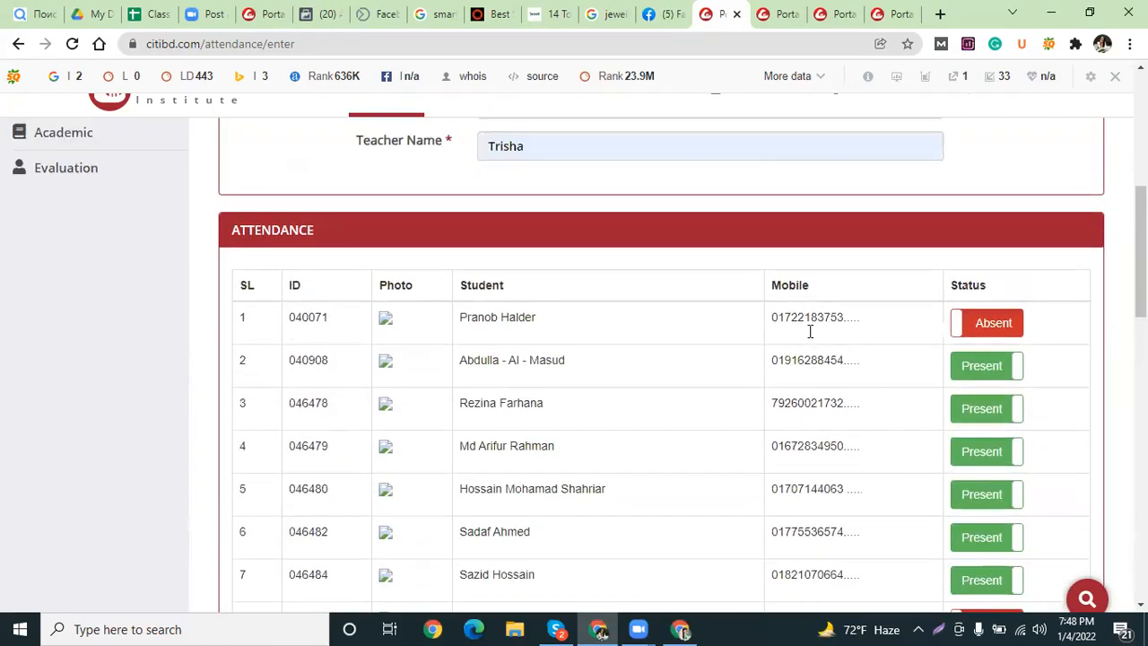
scroll(810, 341, down, 7)
scroll(810, 345, down, 5)
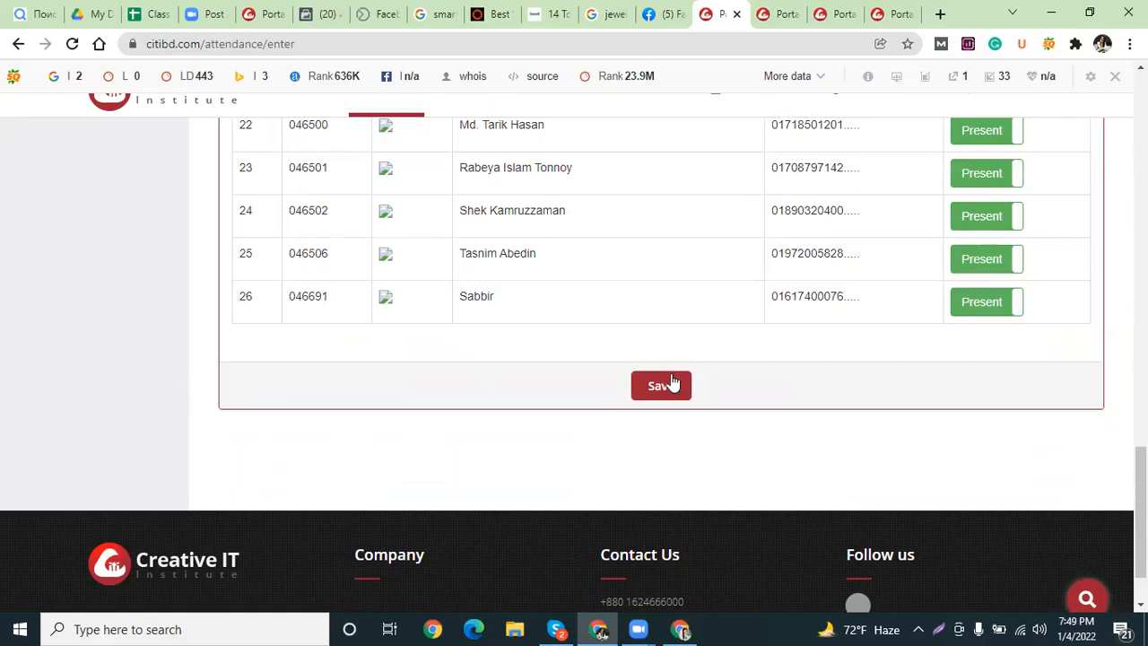
click(671, 383)
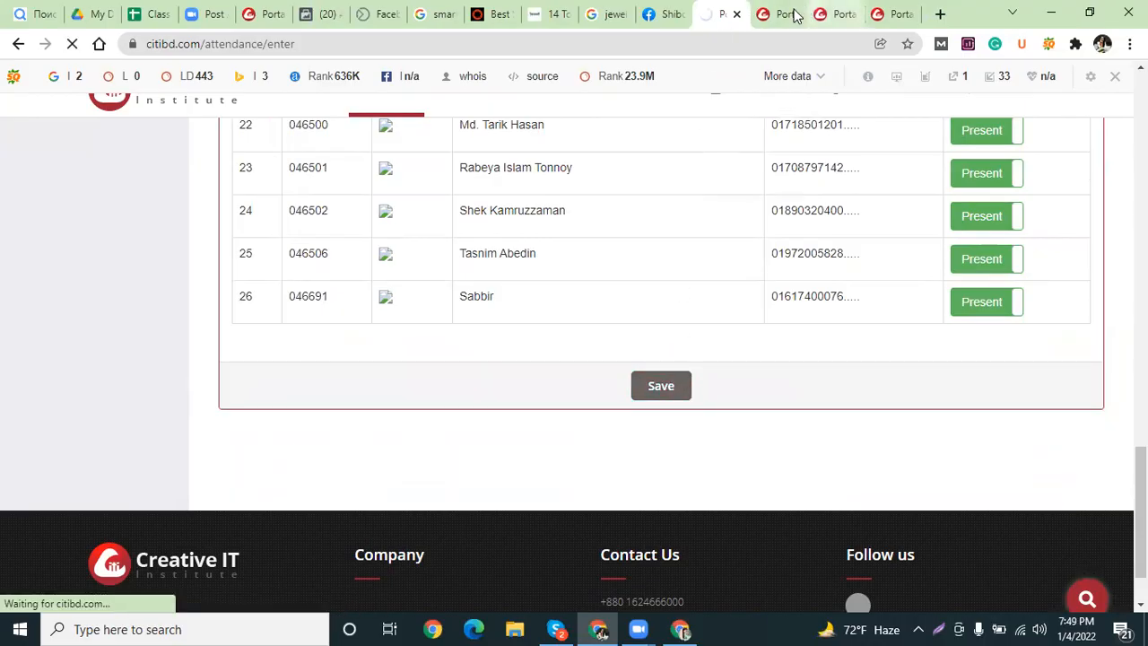
scroll(744, 206, down, 3)
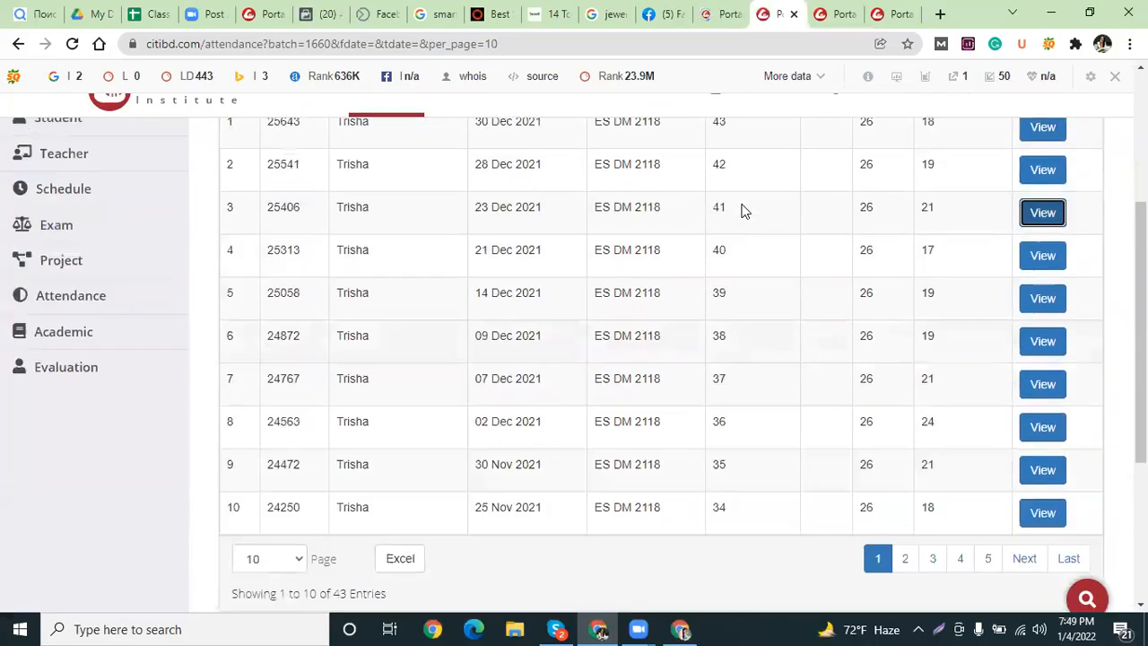
Compare the 28 Dec 2021 record with the batch attendance list showing the saved entry.
click(820, 14)
scroll(796, 303, down, 5)
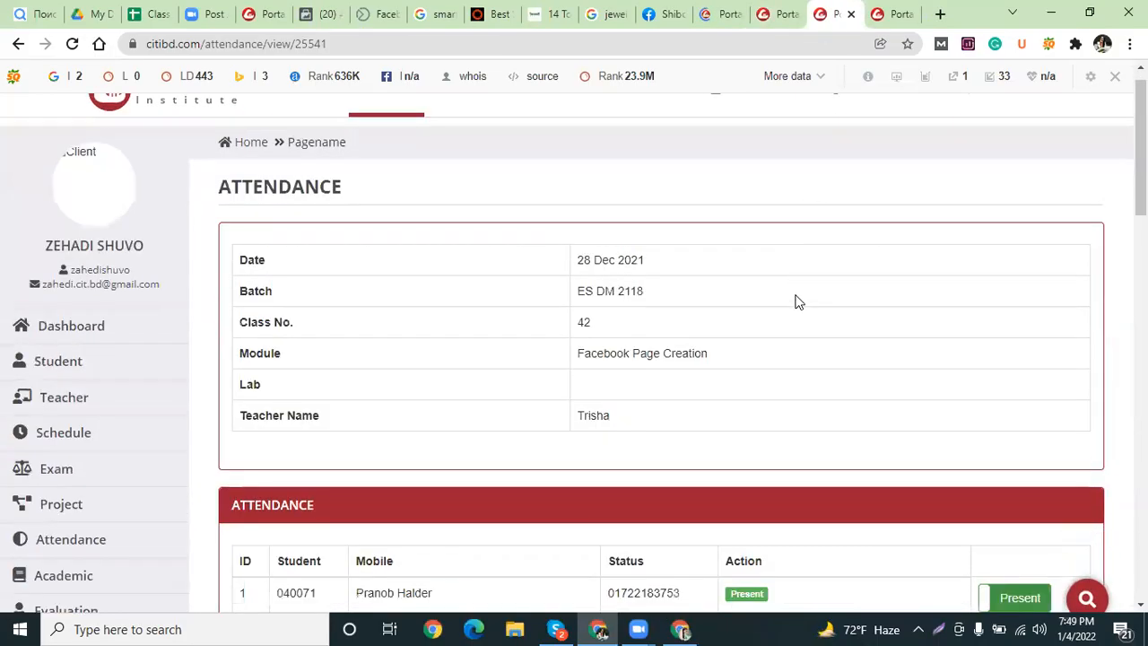
scroll(797, 302, down, 1)
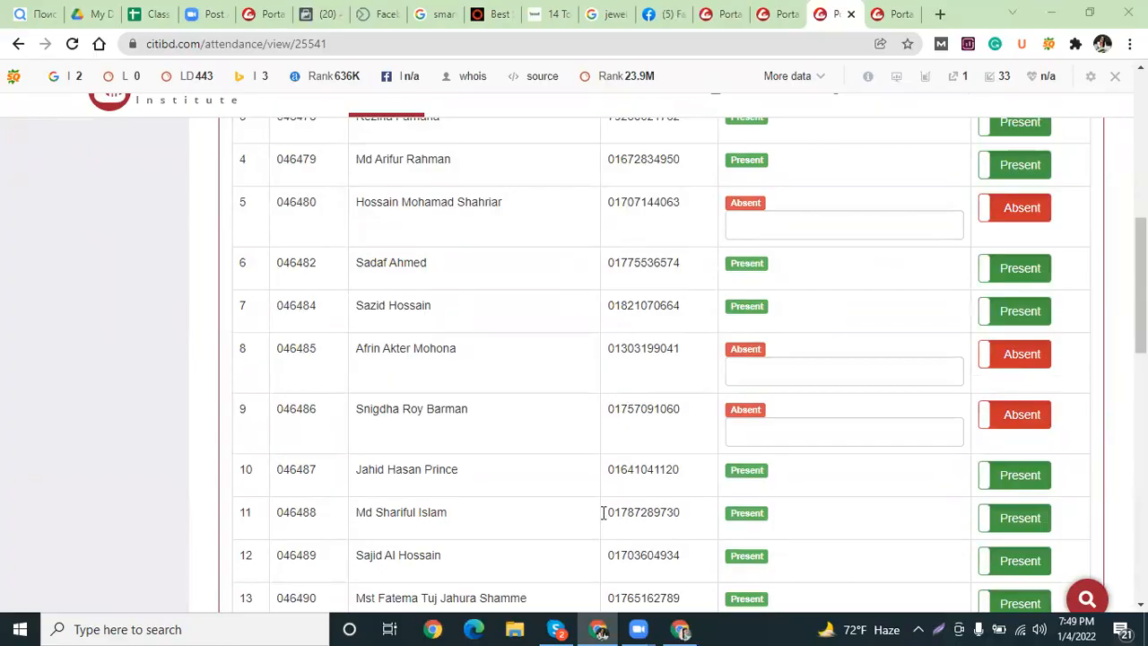
click(719, 14)
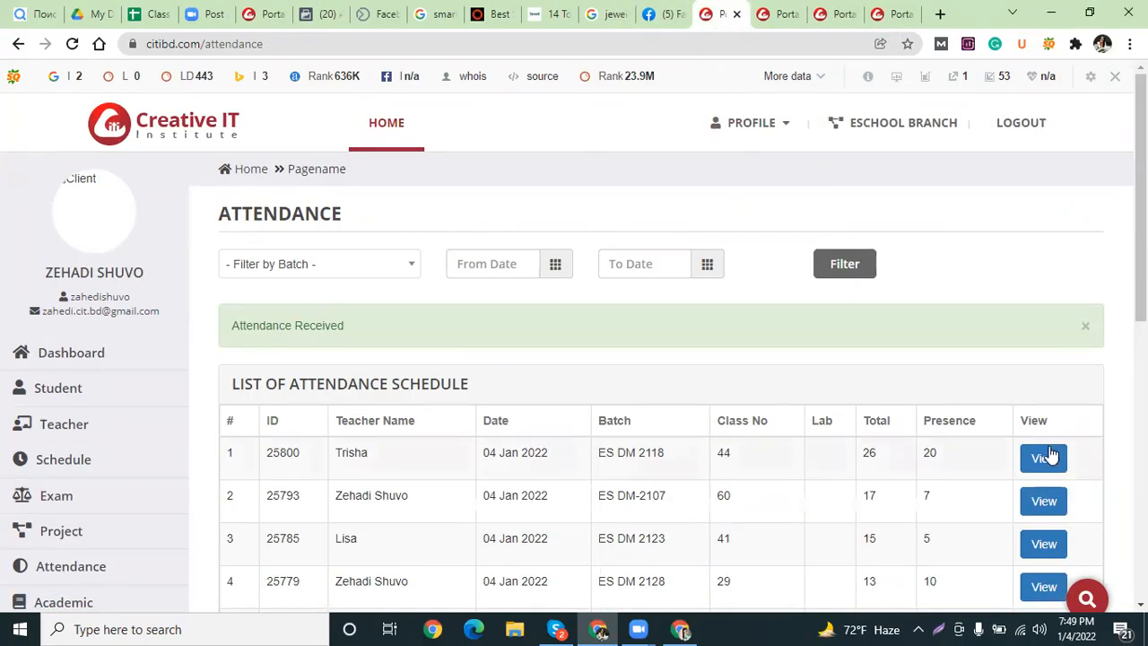
click(779, 14)
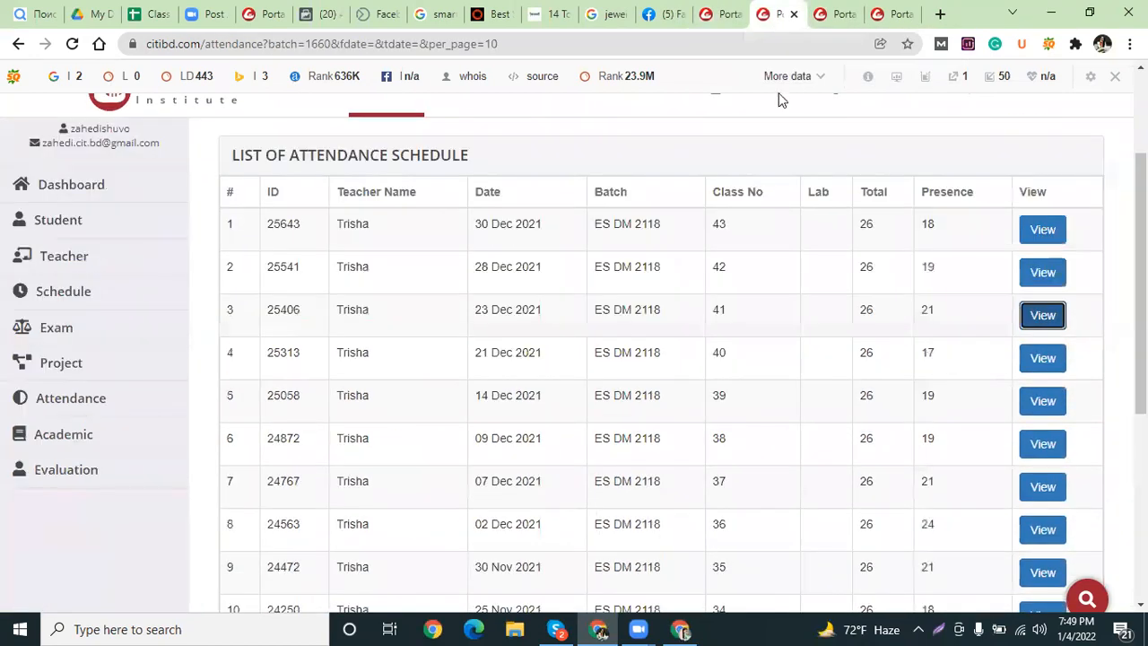
click(827, 12)
scroll(804, 351, up, 2)
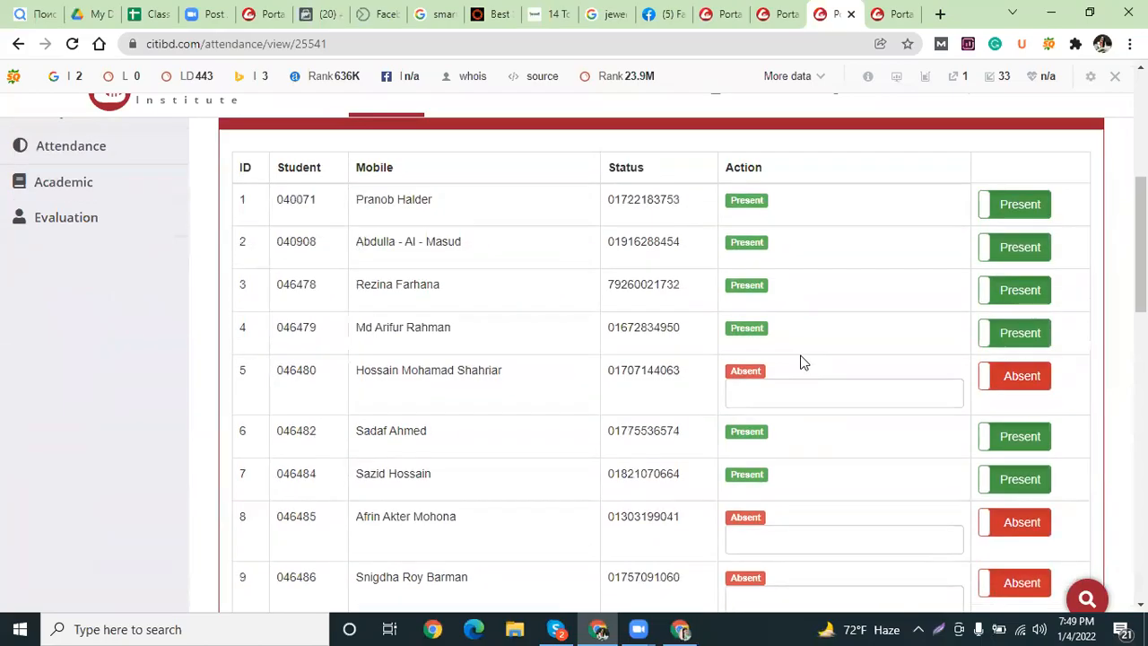
scroll(802, 366, down, 2)
Mark student 18 present on the 28 Dec 2021 class 42 record and resubmit it.
click(796, 363)
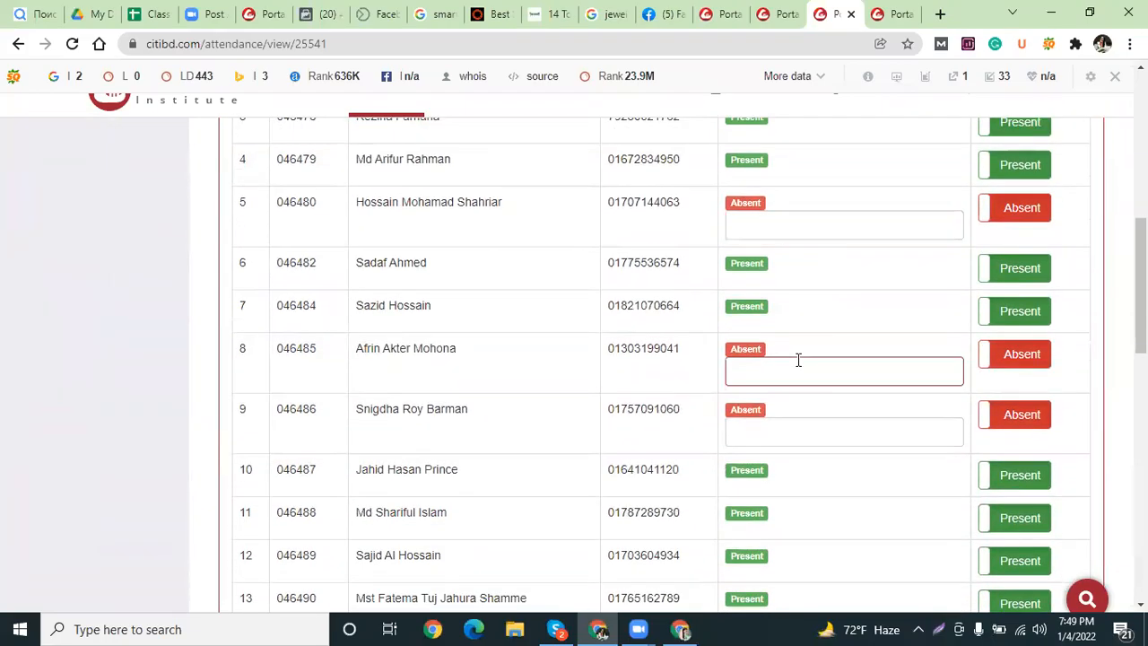
scroll(735, 378, down, 3)
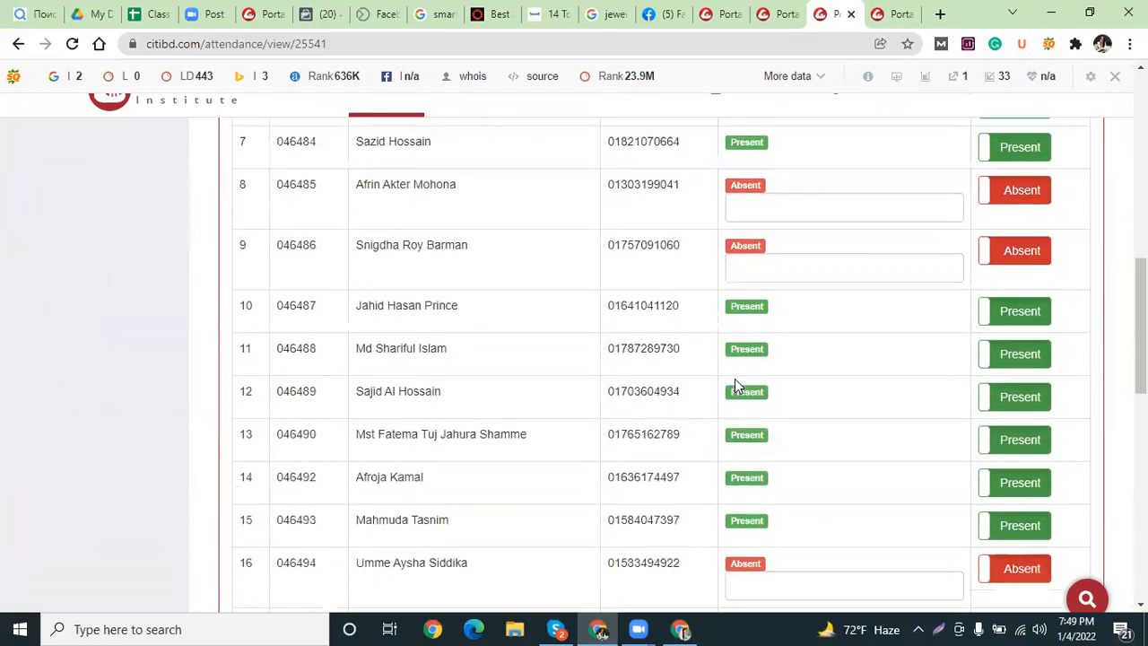
scroll(734, 386, down, 1)
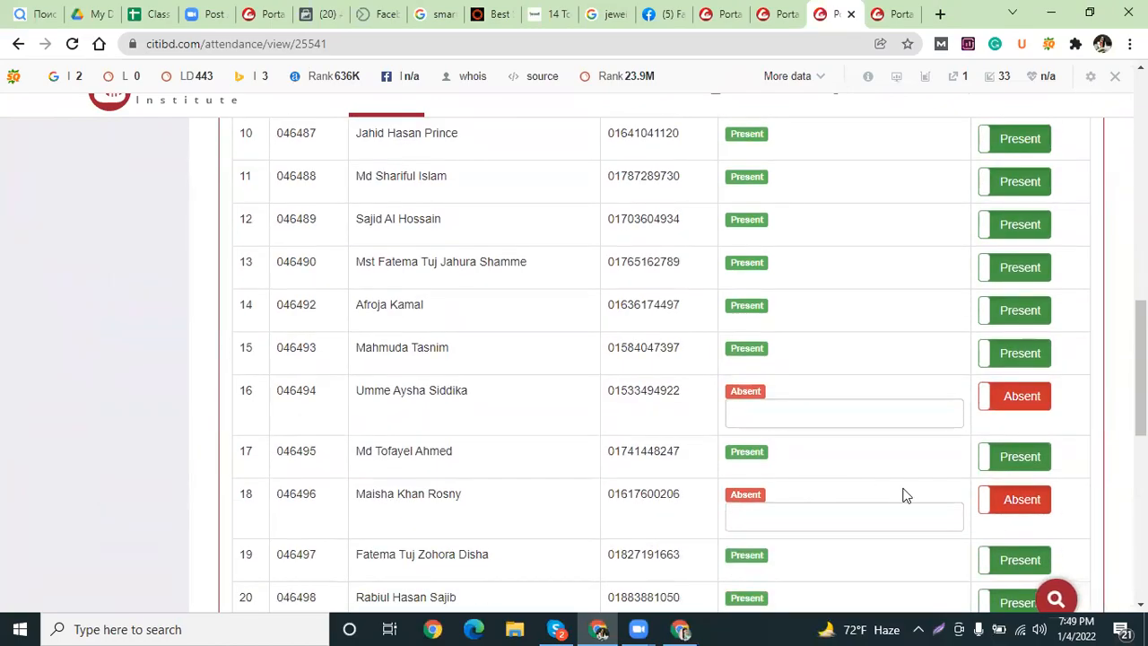
click(1007, 505)
scroll(895, 408, down, 7)
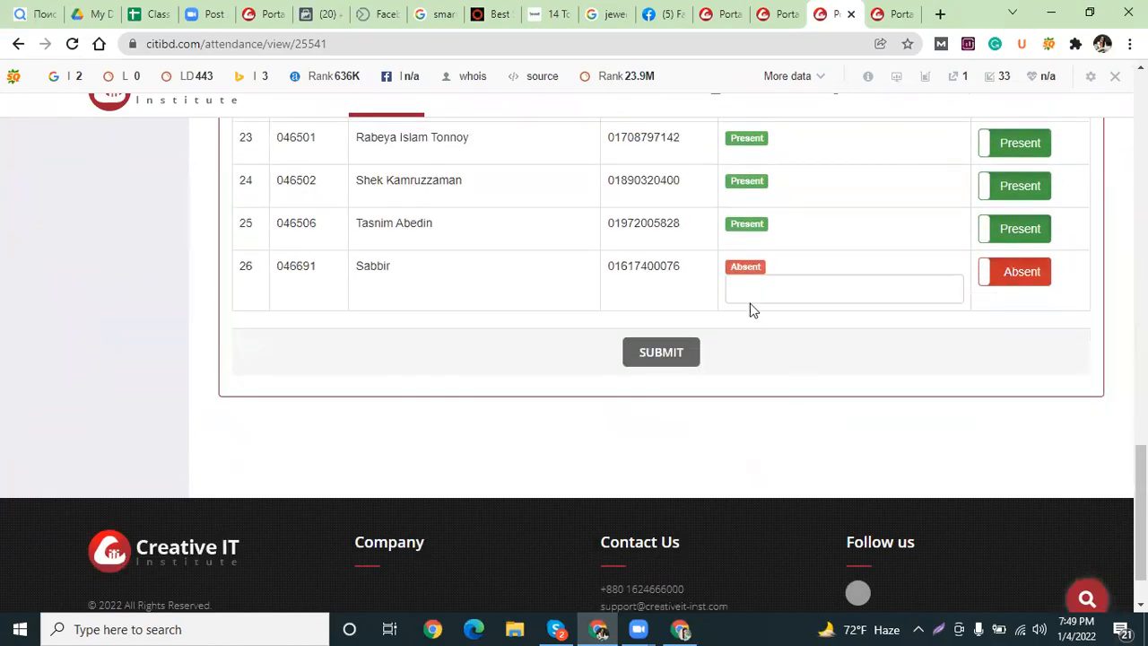
click(650, 358)
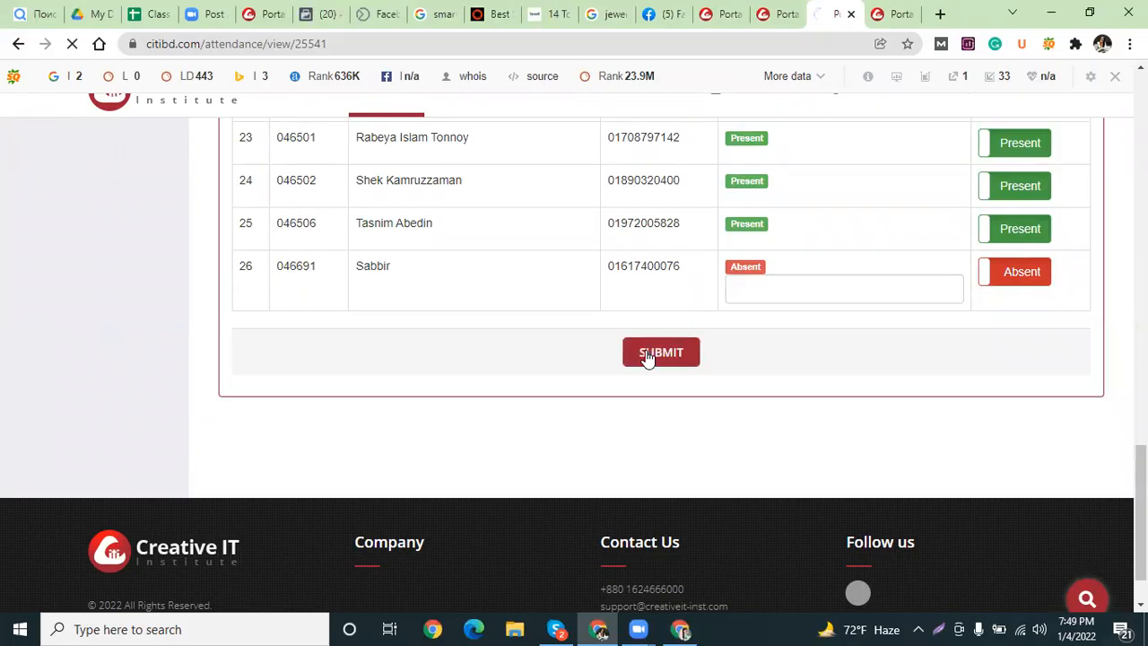
Open the 04 Jan 2022 record (ID 25800) from the list and scroll through its students.
click(763, 13)
click(741, 13)
click(1043, 396)
scroll(844, 404, down, 10)
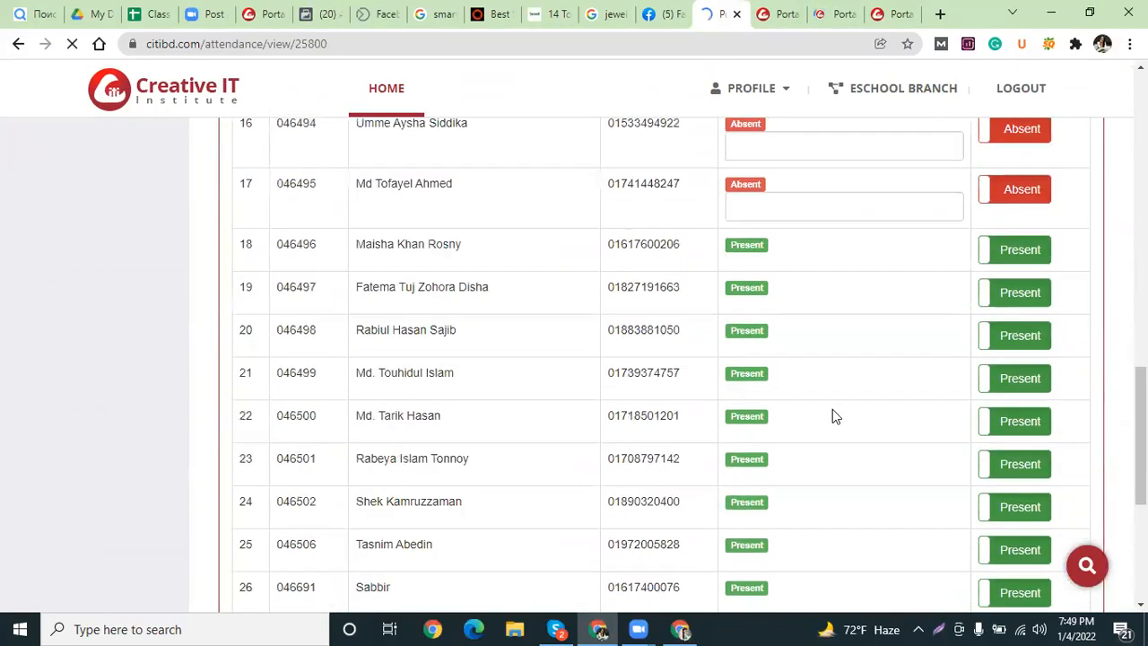
scroll(830, 411, down, 5)
scroll(828, 409, up, 3)
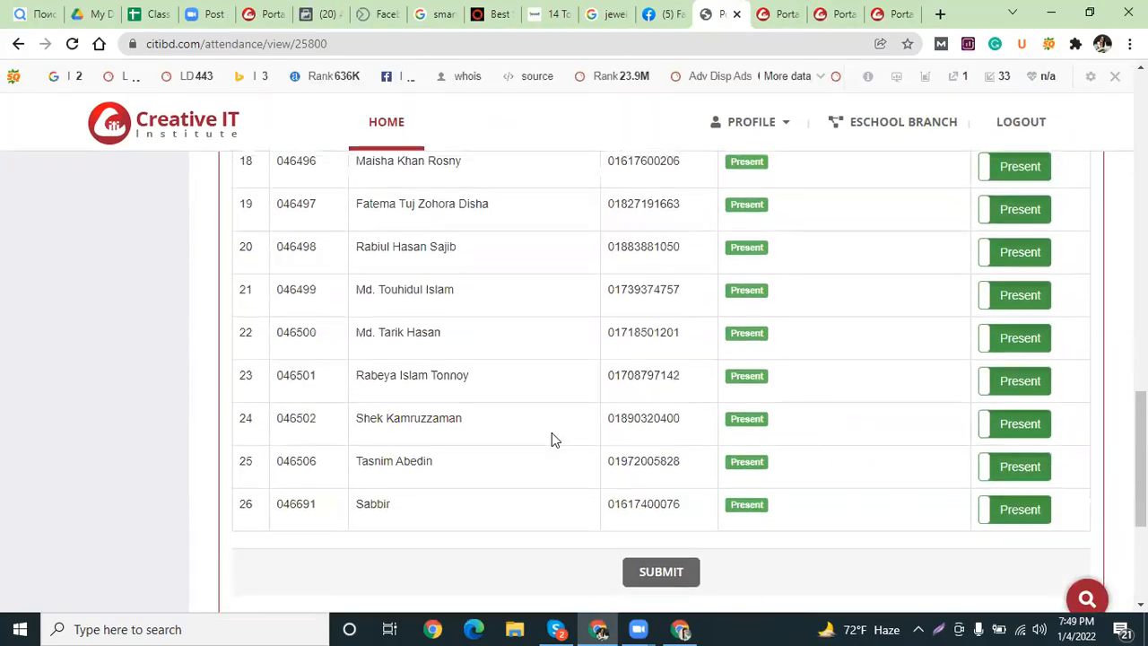
scroll(552, 434, up, 5)
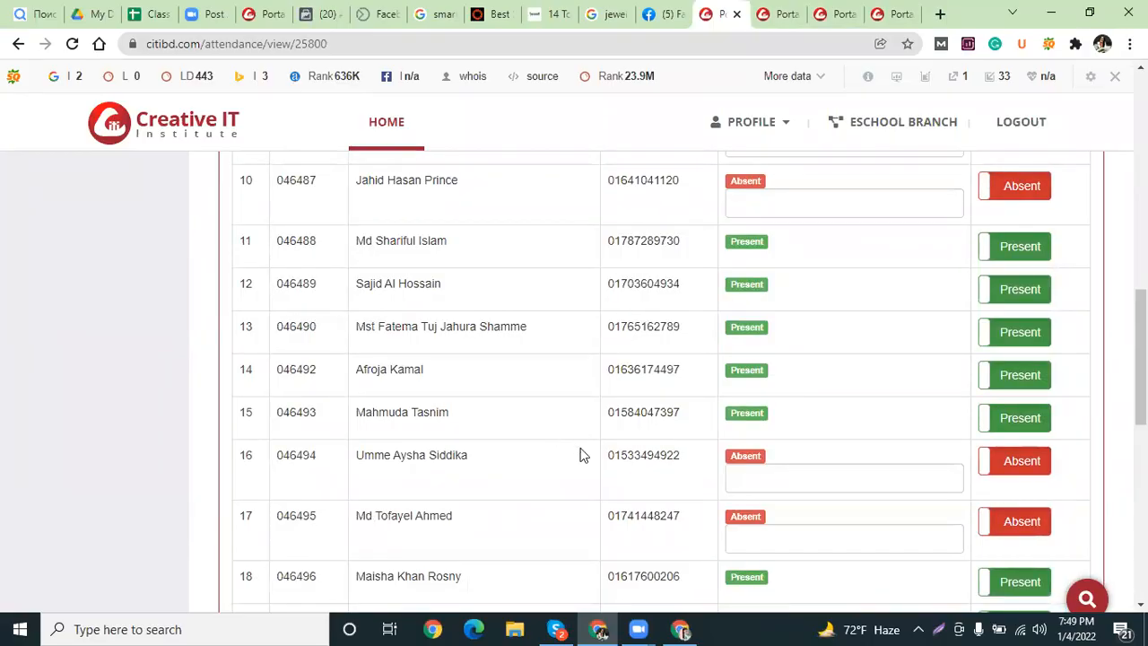
scroll(577, 455, up, 4)
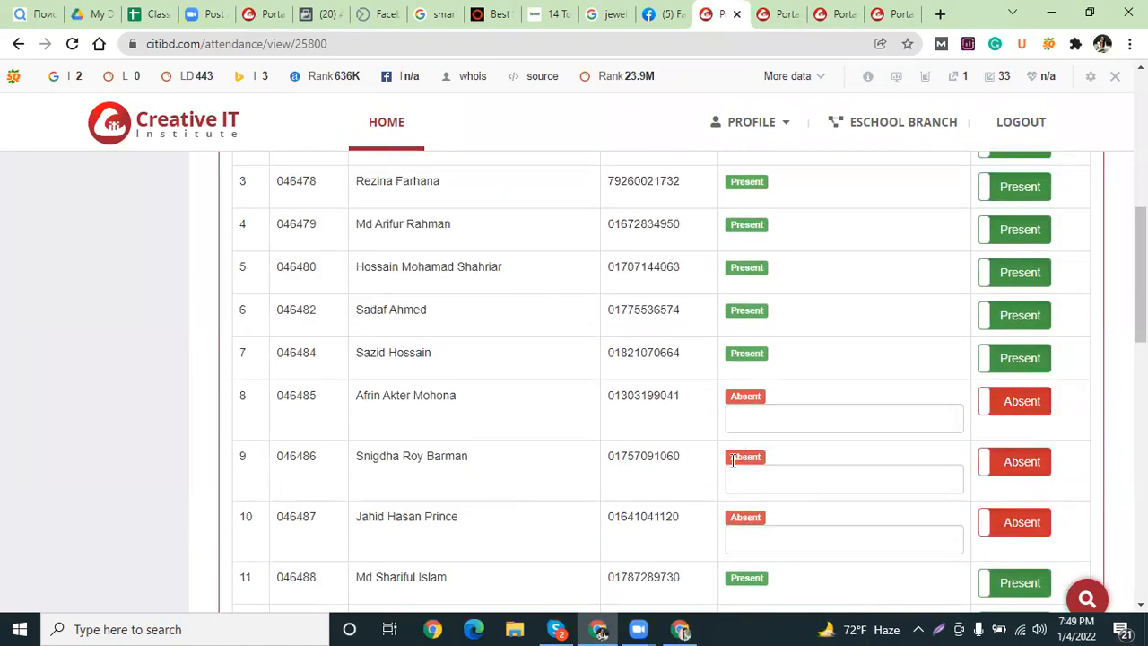
scroll(682, 430, up, 4)
scroll(684, 433, down, 4)
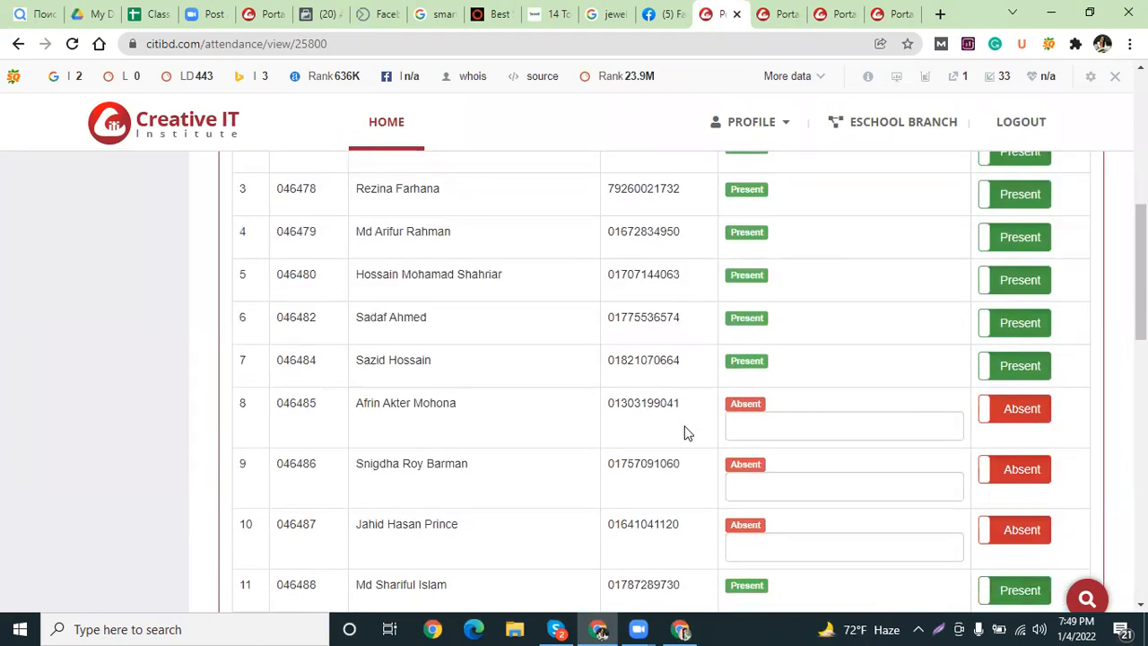
scroll(685, 433, down, 6)
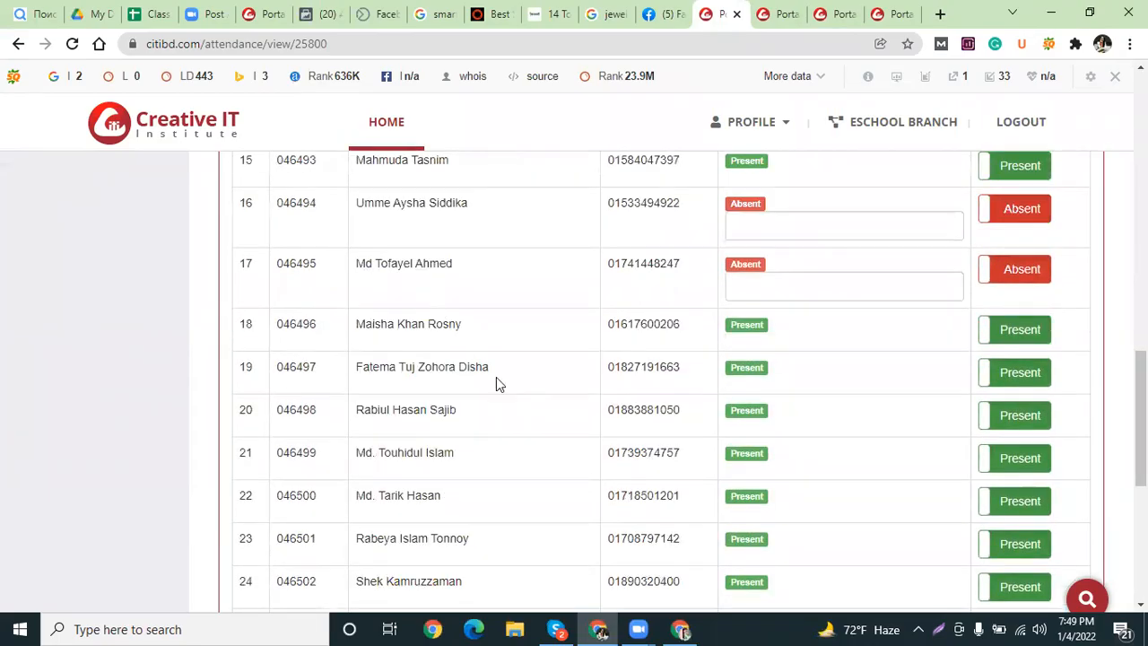